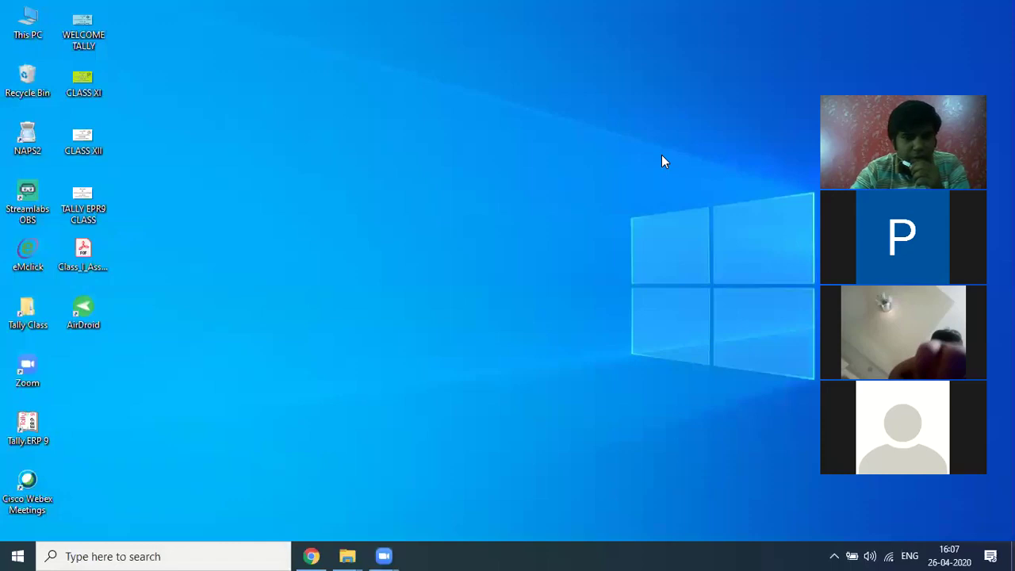
Step: Refresh the desktop and browse to D:\Tally Class\Project 2\Project in File Explorer
right_click(694, 246)
click(749, 292)
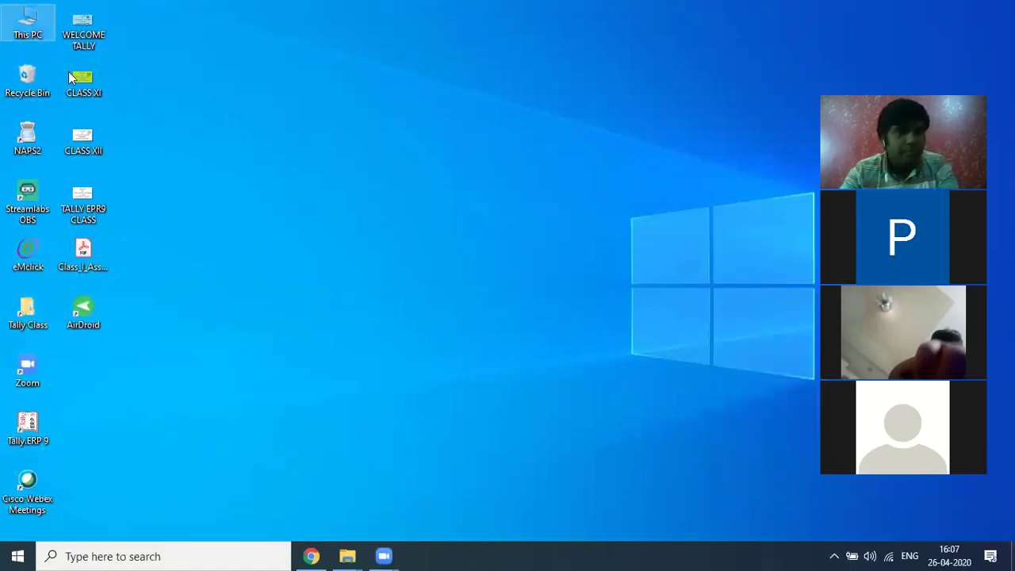
key(super+e)
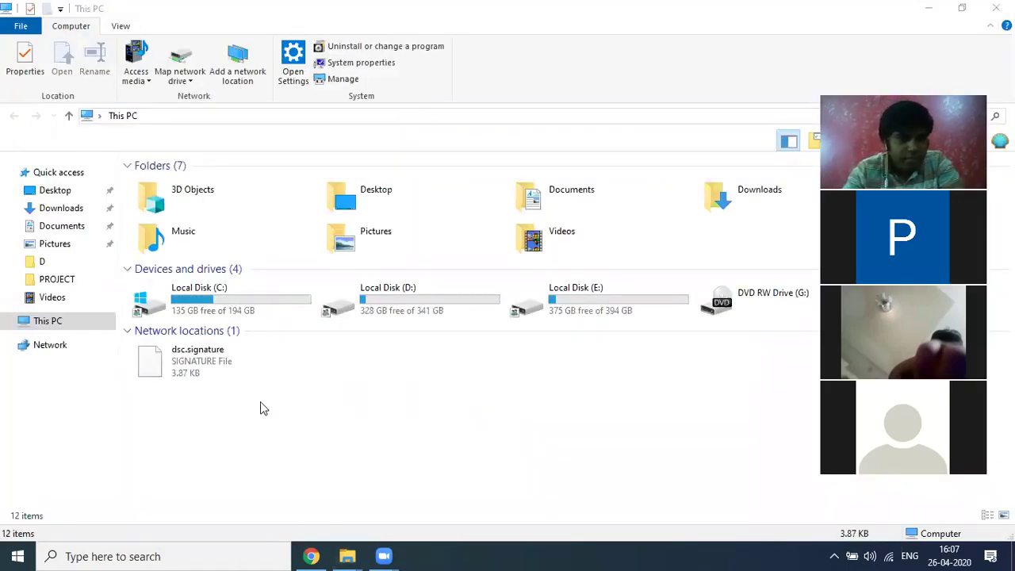
double_click(387, 311)
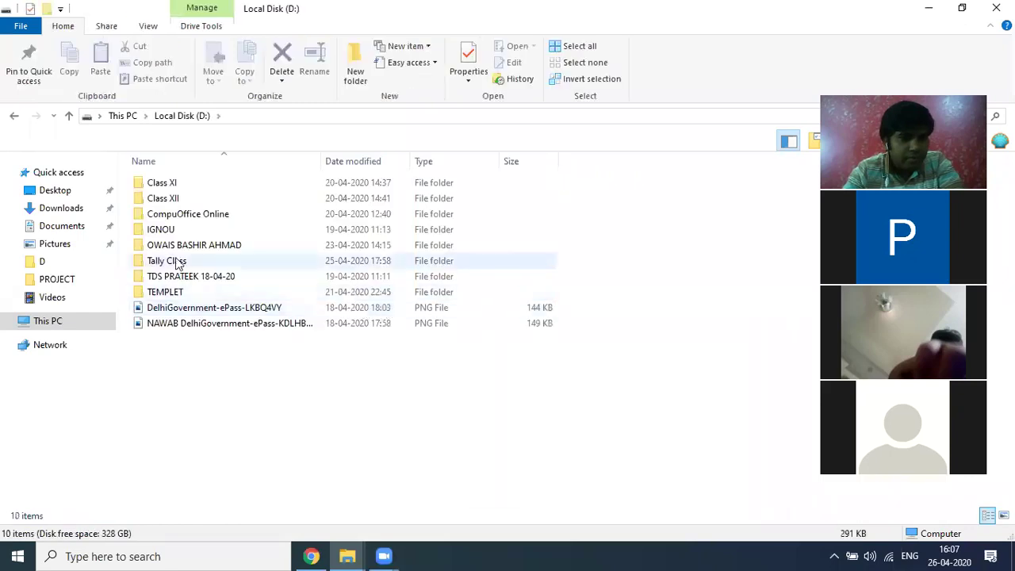
double_click(168, 262)
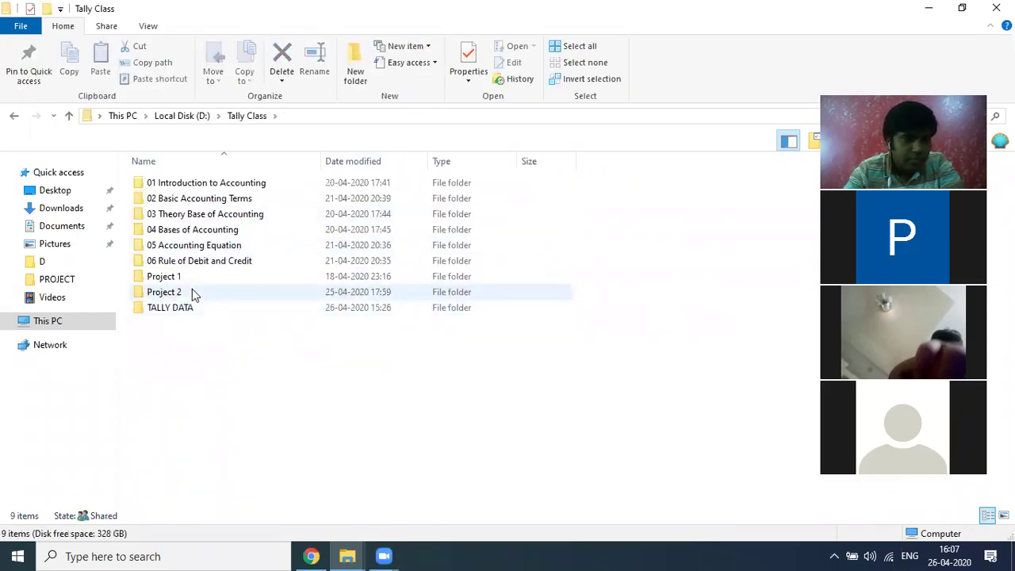
double_click(192, 292)
double_click(155, 186)
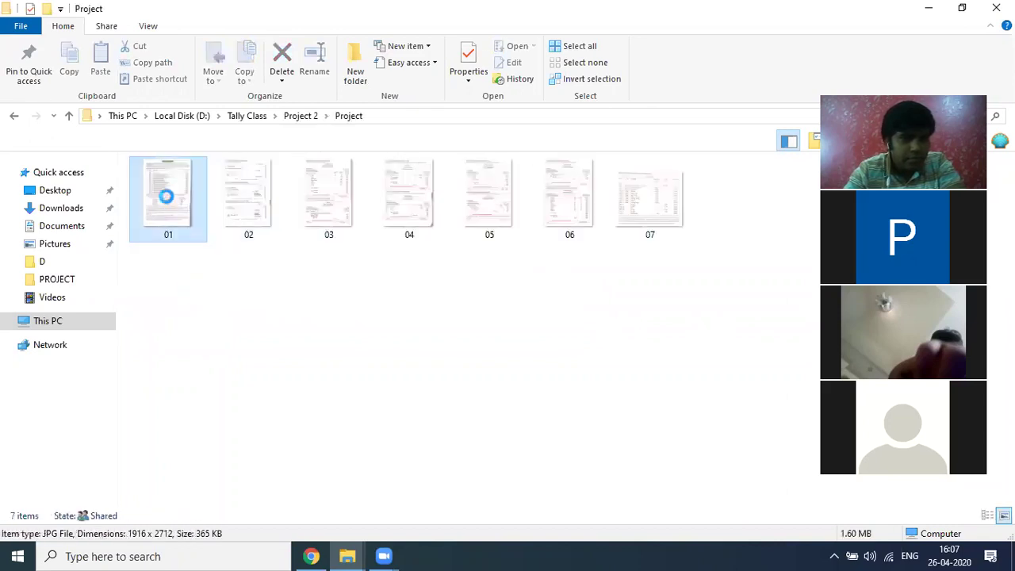
Step: Open picture 01 with Microsoft Office Picture Manager
right_click(166, 203)
key(Escape)
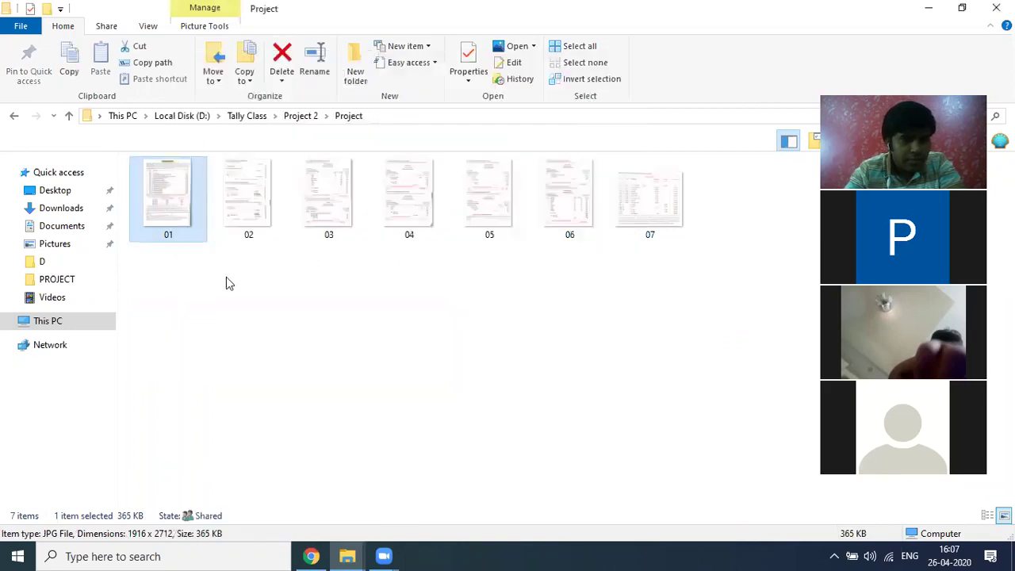
right_click(176, 218)
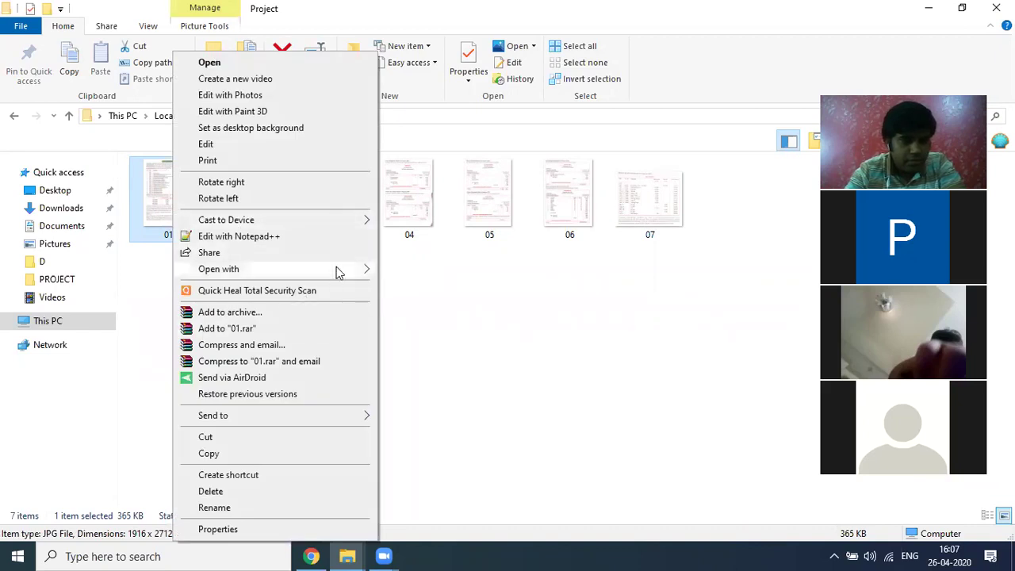
mouse_move(366, 269)
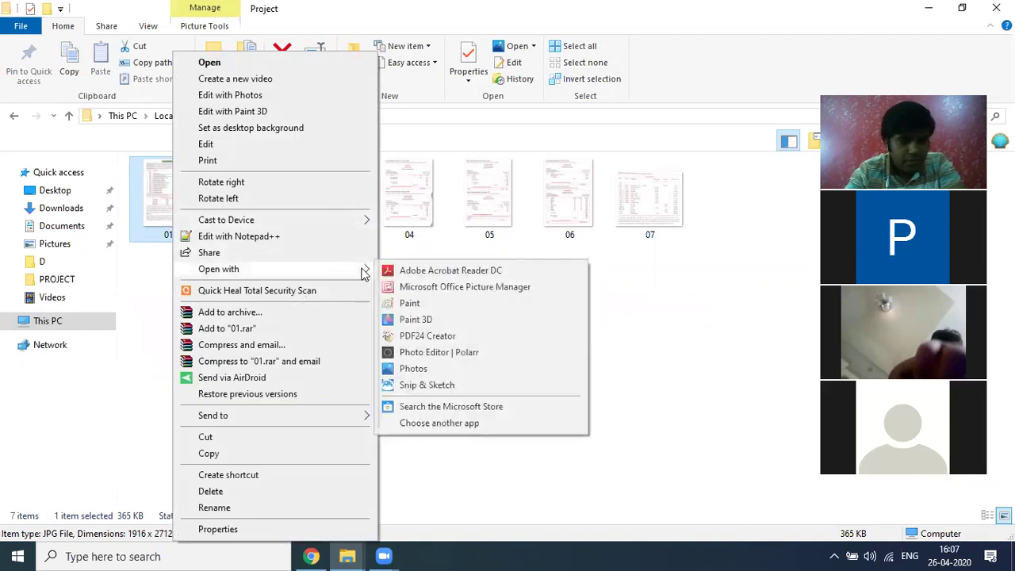
click(414, 288)
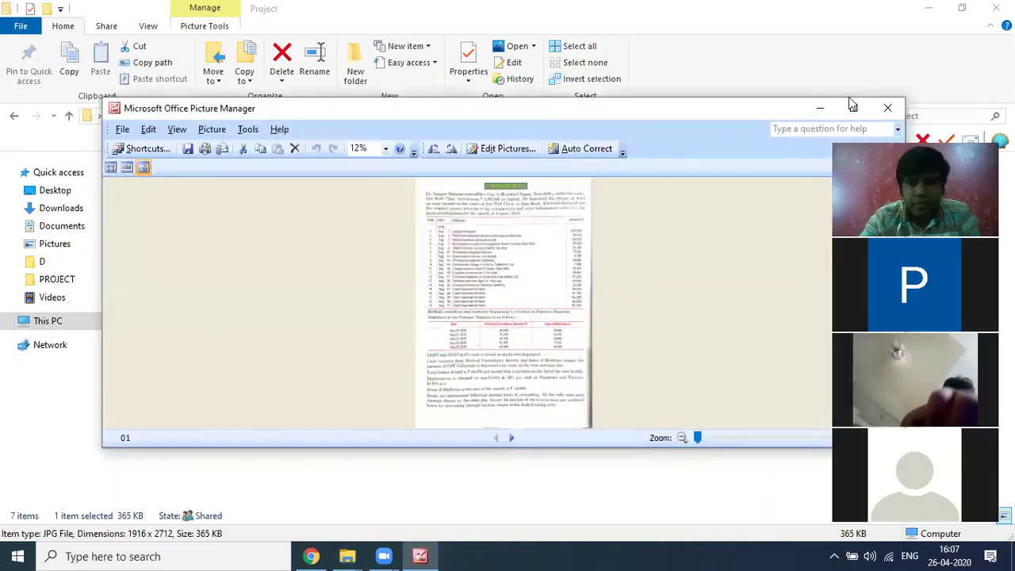
Step: Maximize Picture Manager and scroll up to the PROJECT 2 heading of the question page
click(851, 107)
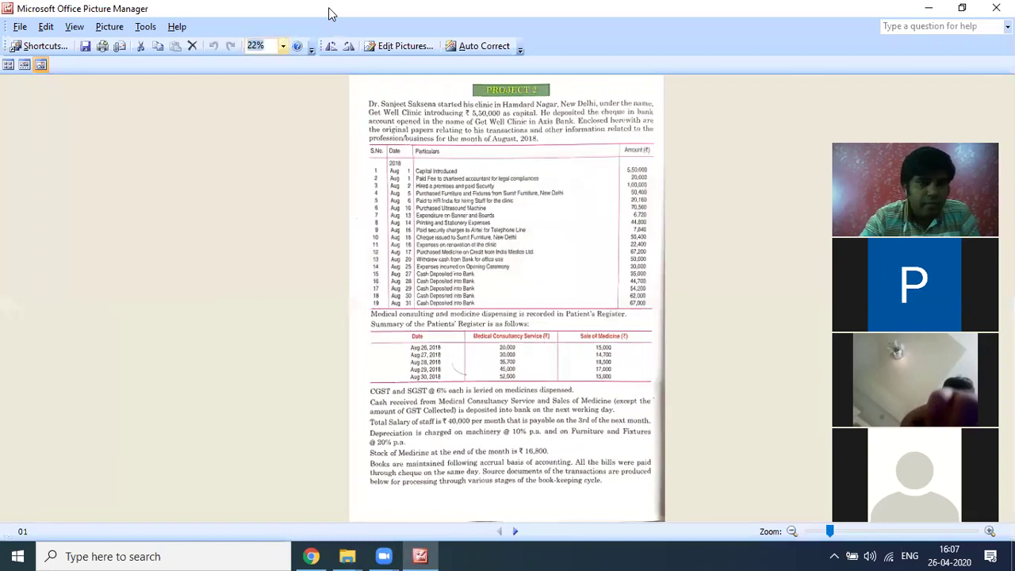
ctrl+scroll(144, 8, up, 5)
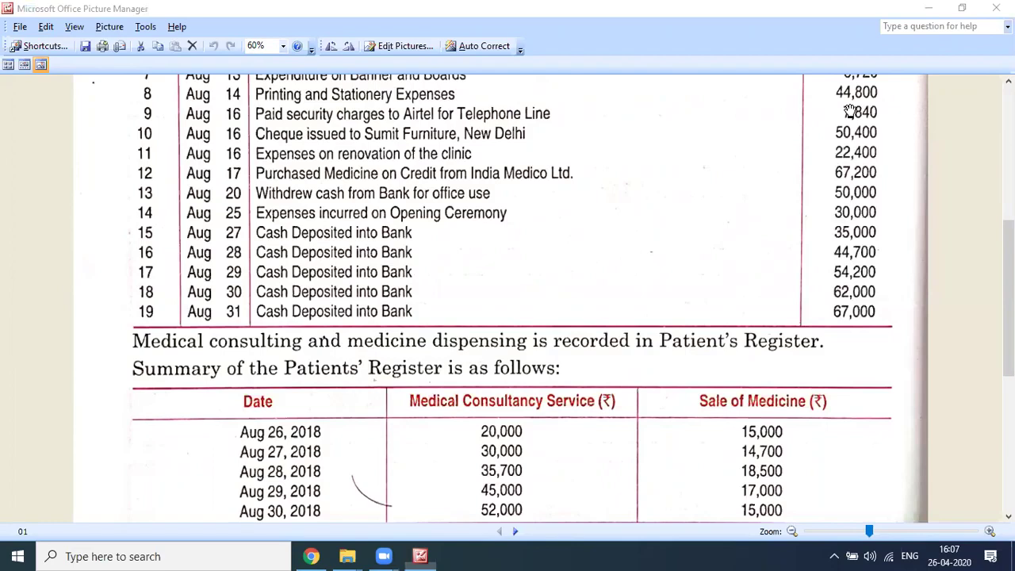
scroll(849, 111, up, 5)
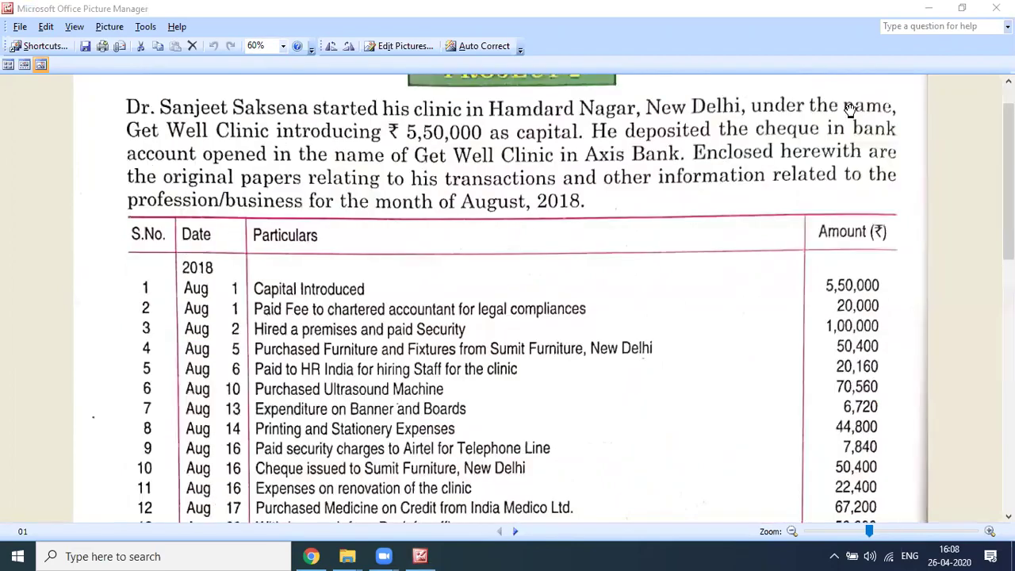
scroll(107, 99, up, 1)
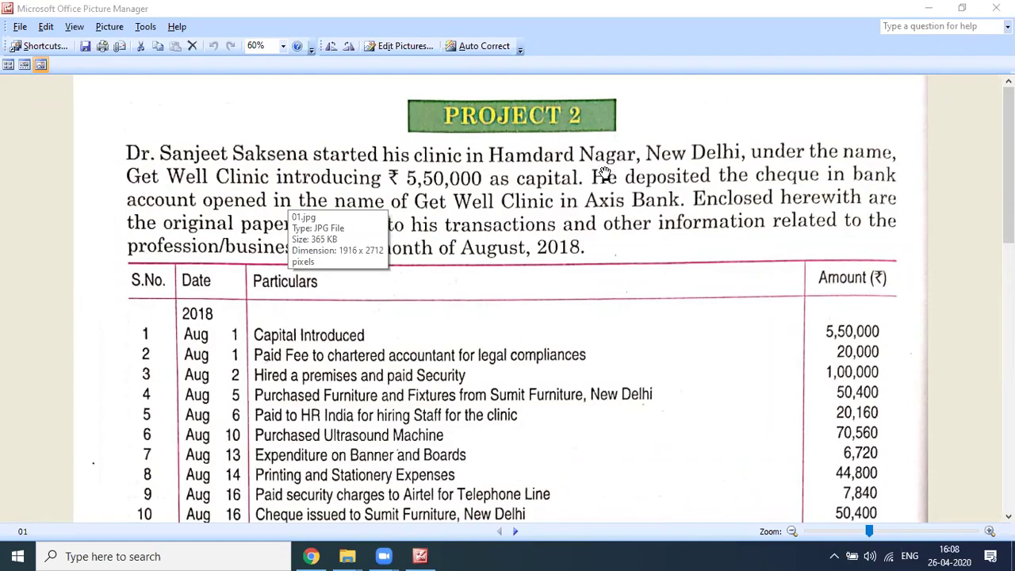
scroll(645, 218, down, 1)
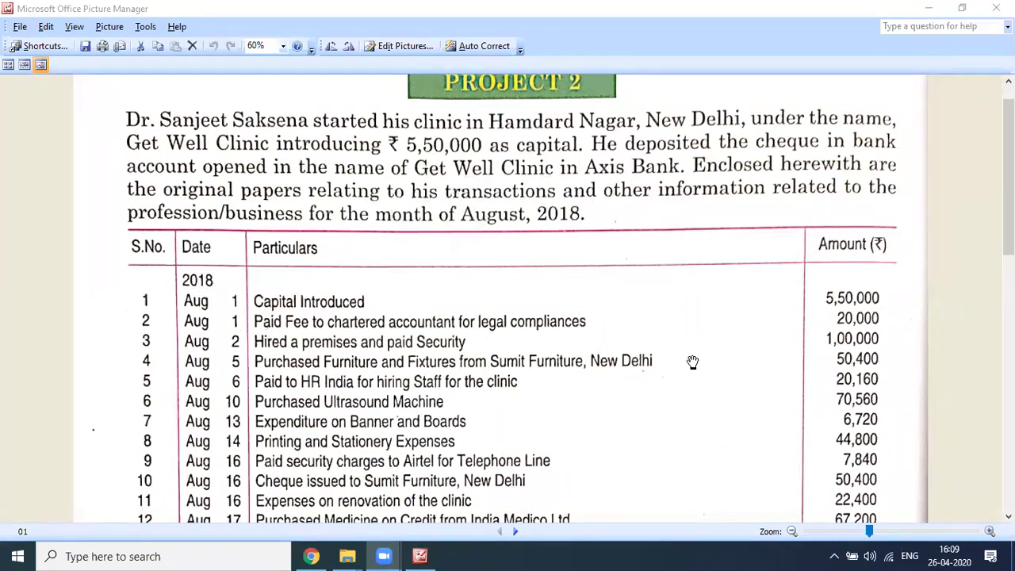
Step: Scroll down the transaction table to the Aug 30 ₹62,000 bank deposit row
scroll(650, 404, down, 2)
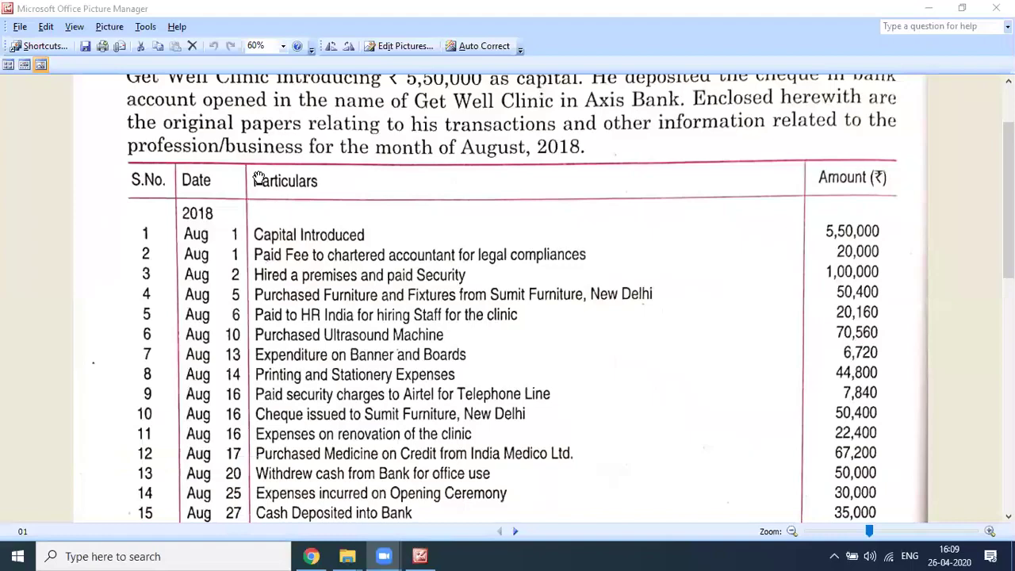
scroll(258, 177, down, 2)
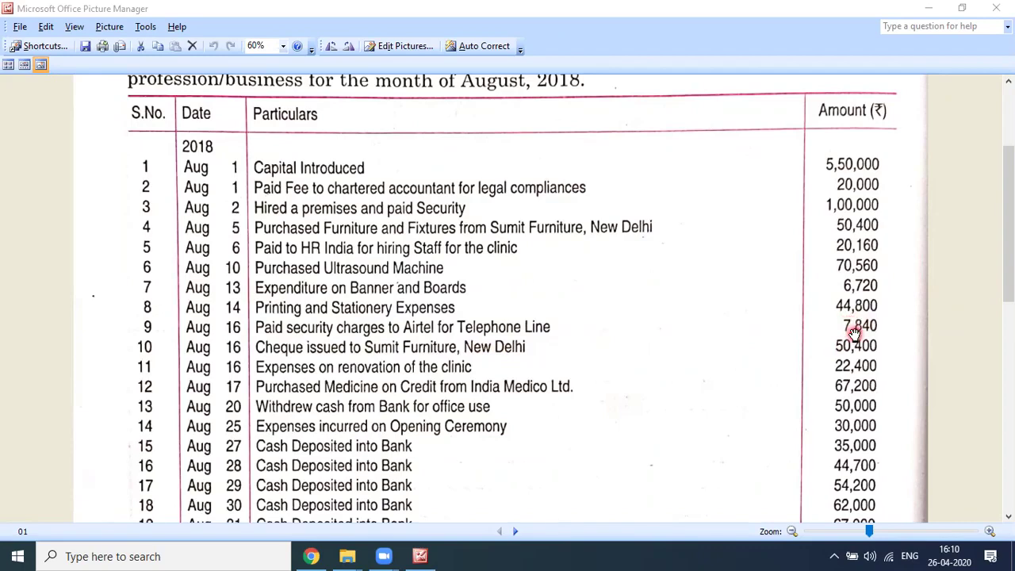
scroll(855, 332, down, 2)
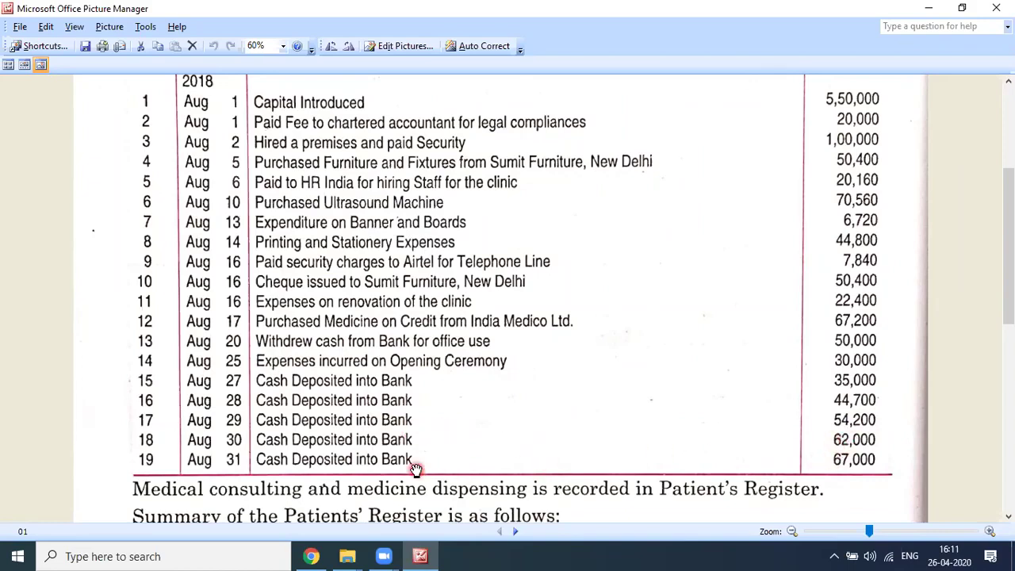
Step: Scroll down to the Patients' Register summary of consultancy fees and medicine sales
scroll(870, 453, down, 5)
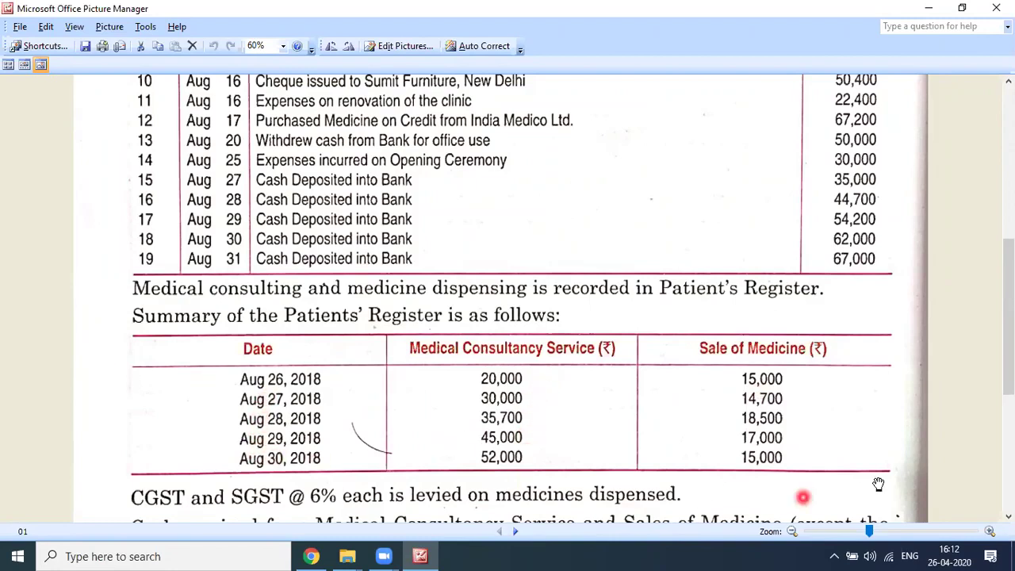
Step: Read through the Patients' Register notes, then scroll back to the ₹5,50,000 capital row
scroll(761, 464, down, 3)
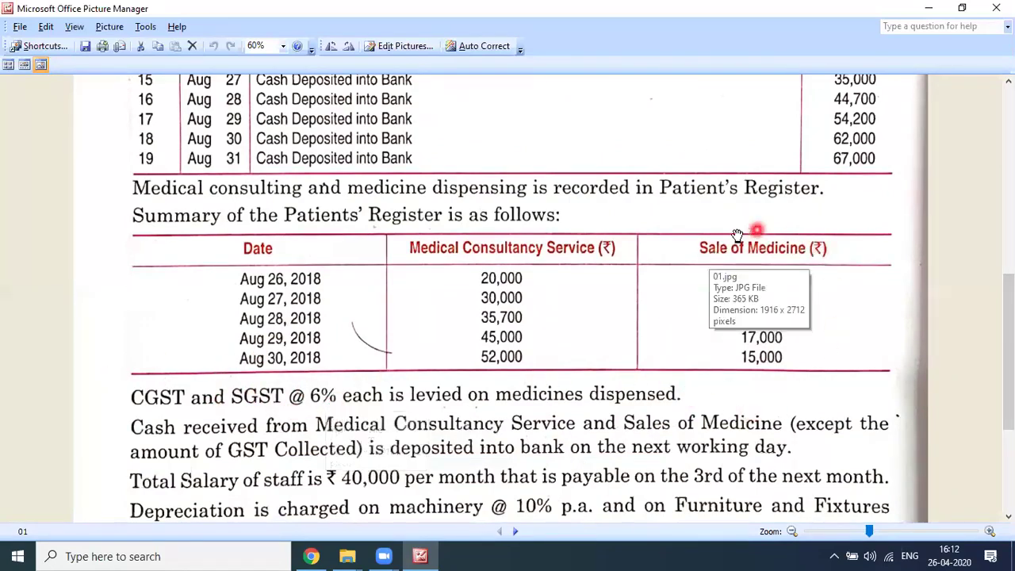
scroll(779, 339, down, 1)
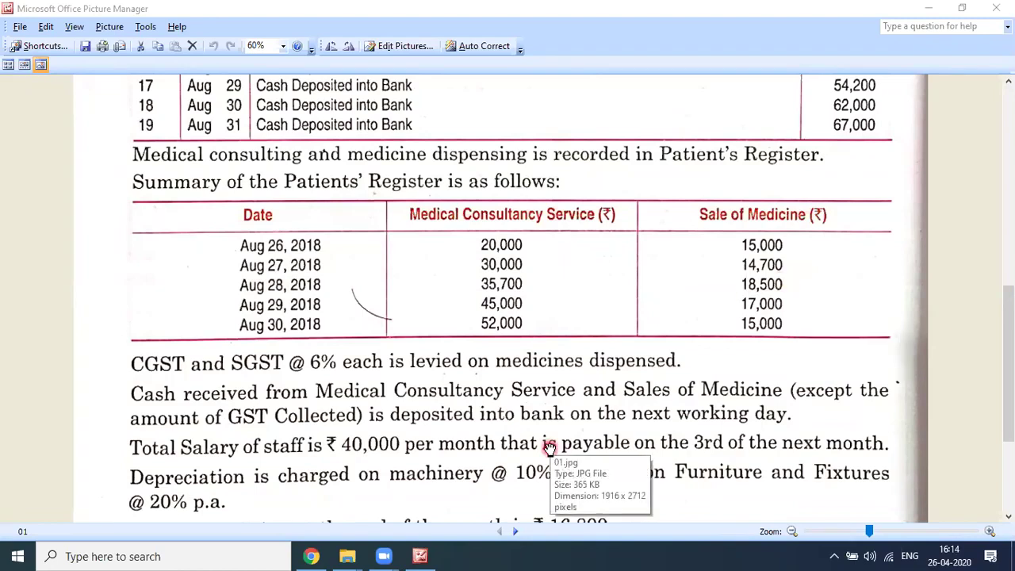
scroll(547, 442, down, 1)
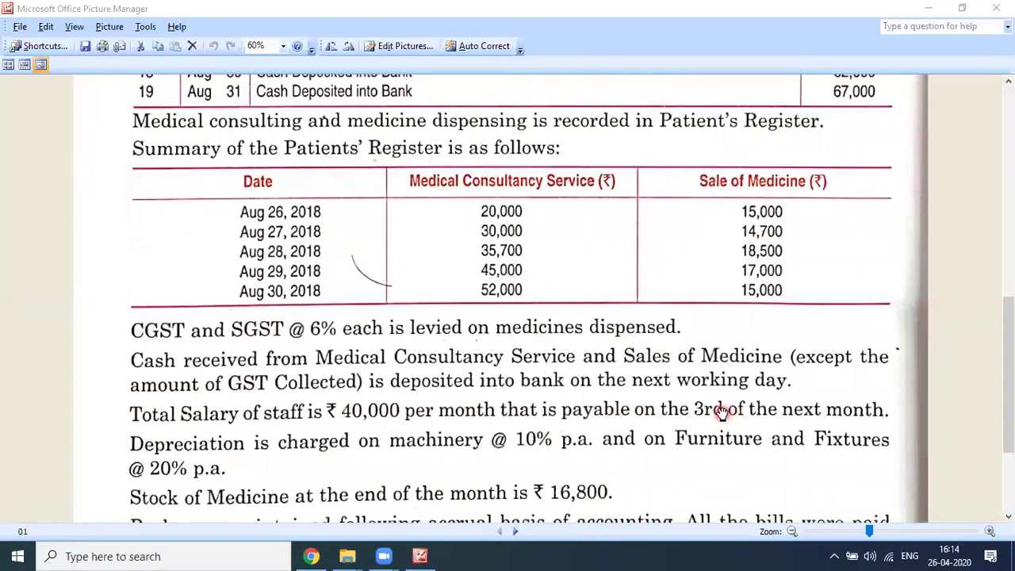
scroll(720, 411, up, 10)
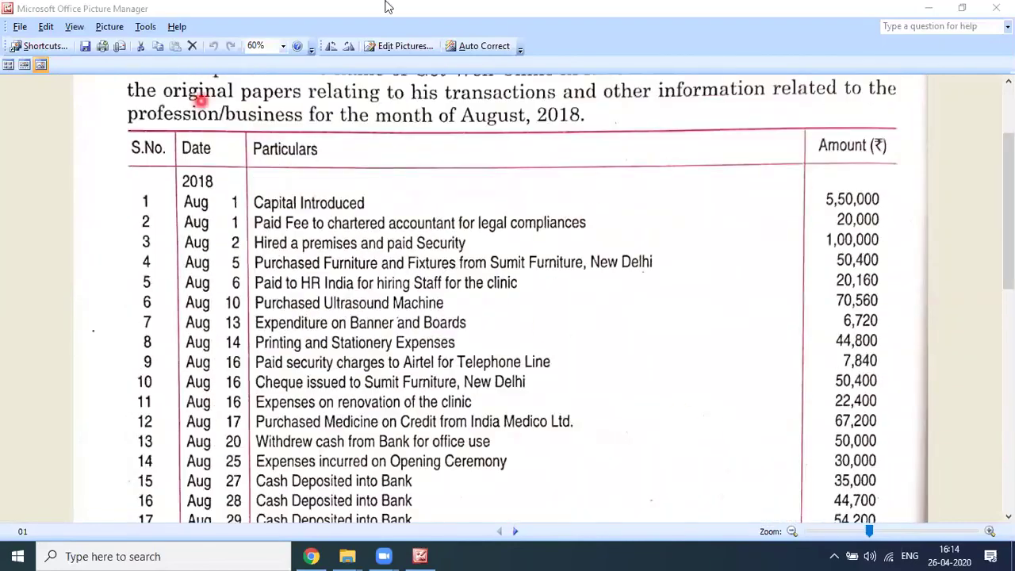
Step: Scroll past picture 01's end to picture 02's ₹5,50,000 Axis Bank capital cheque
scroll(519, 241, down, 13)
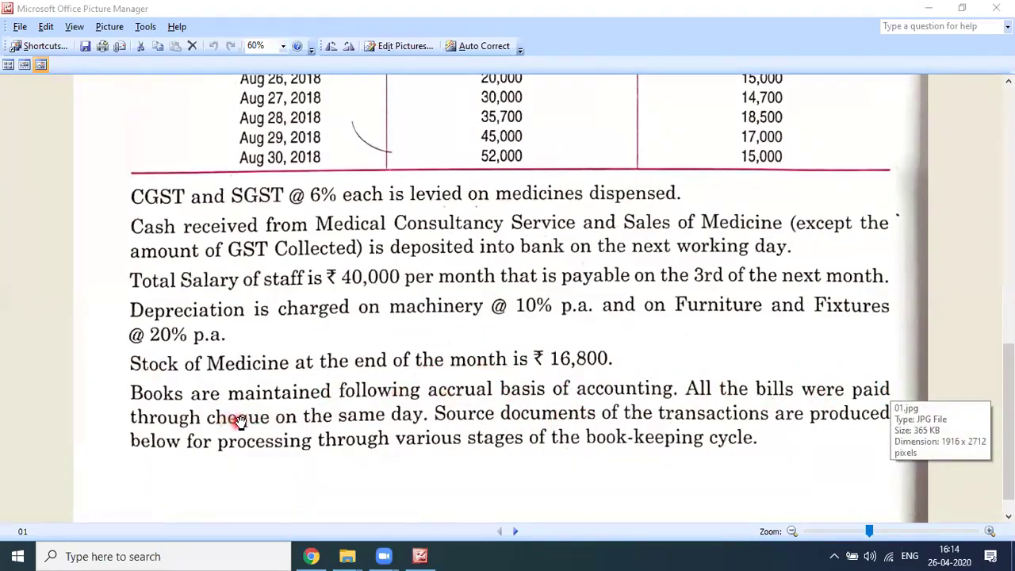
scroll(531, 253, up, 8)
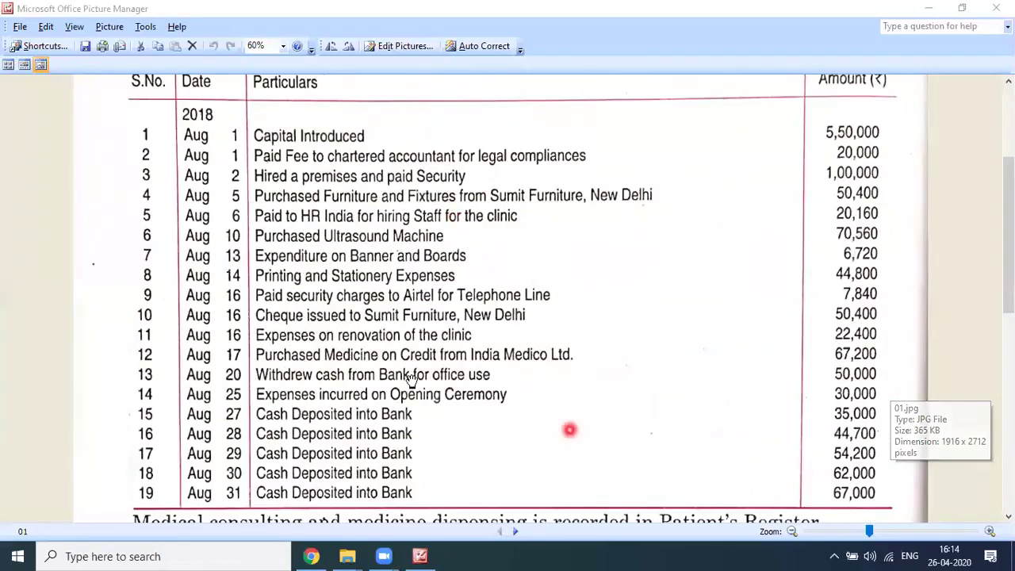
scroll(402, 384, down, 3)
scroll(401, 383, down, 5)
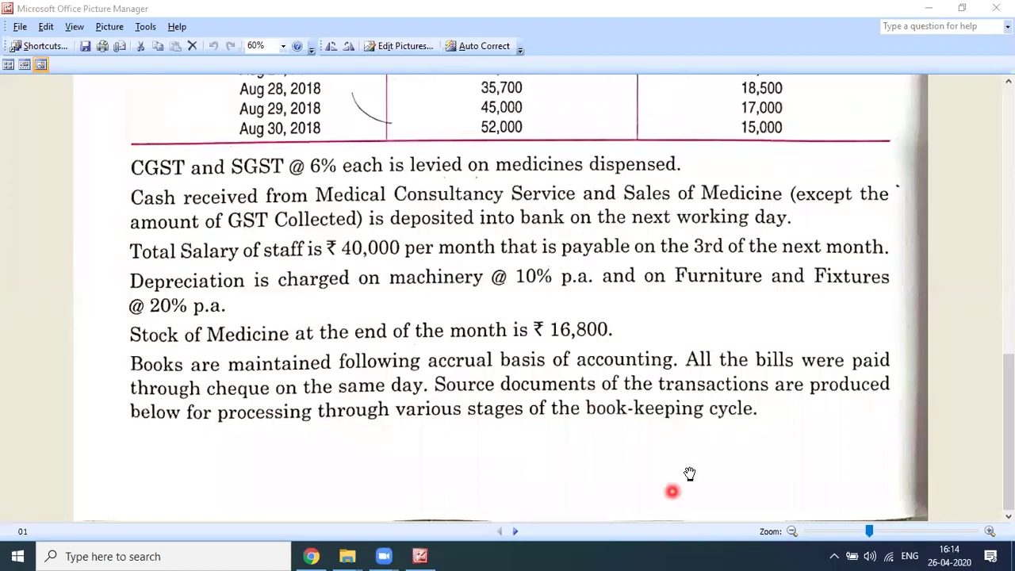
scroll(689, 473, up, 10)
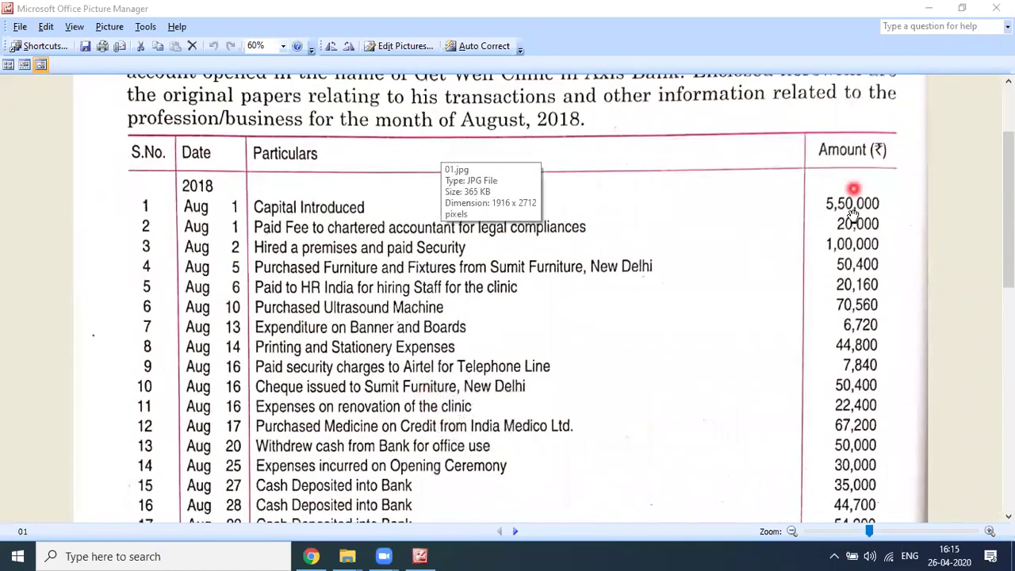
scroll(324, 386, down, 2)
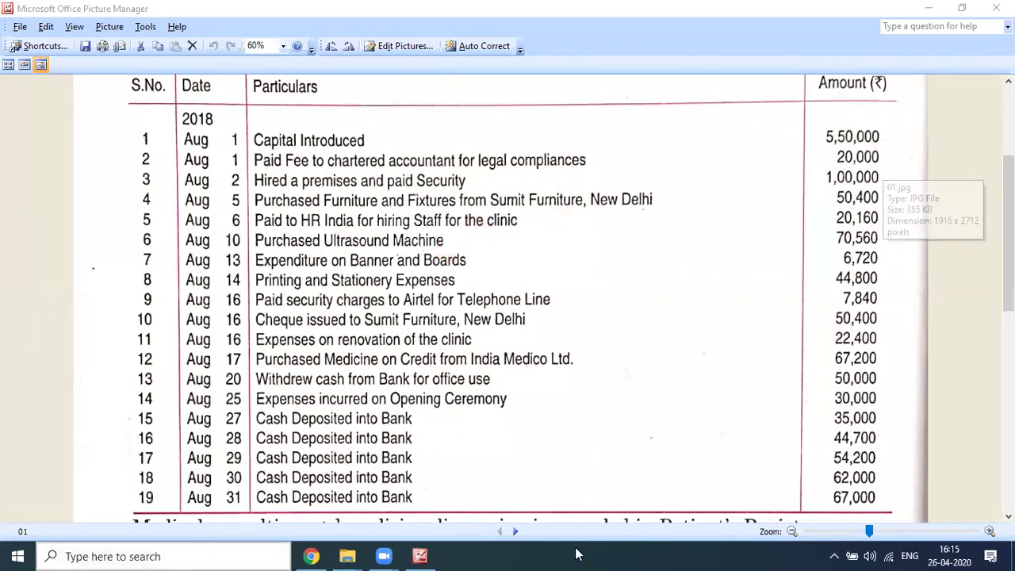
scroll(465, 408, down, 2)
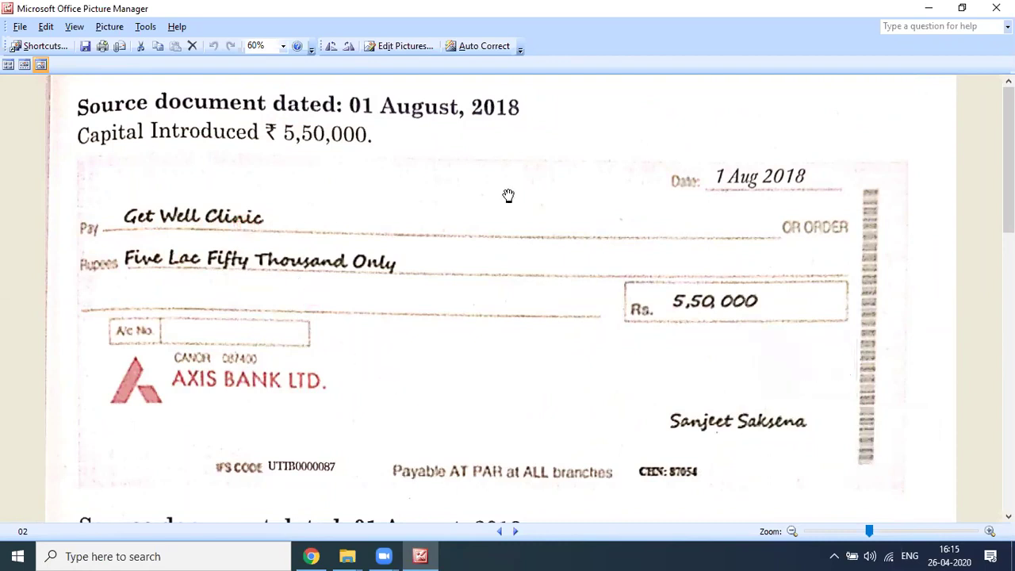
Step: Scroll past the capital and legal fee cheques to the 02 August ₹1,00,000 security cheque
scroll(508, 196, down, 2)
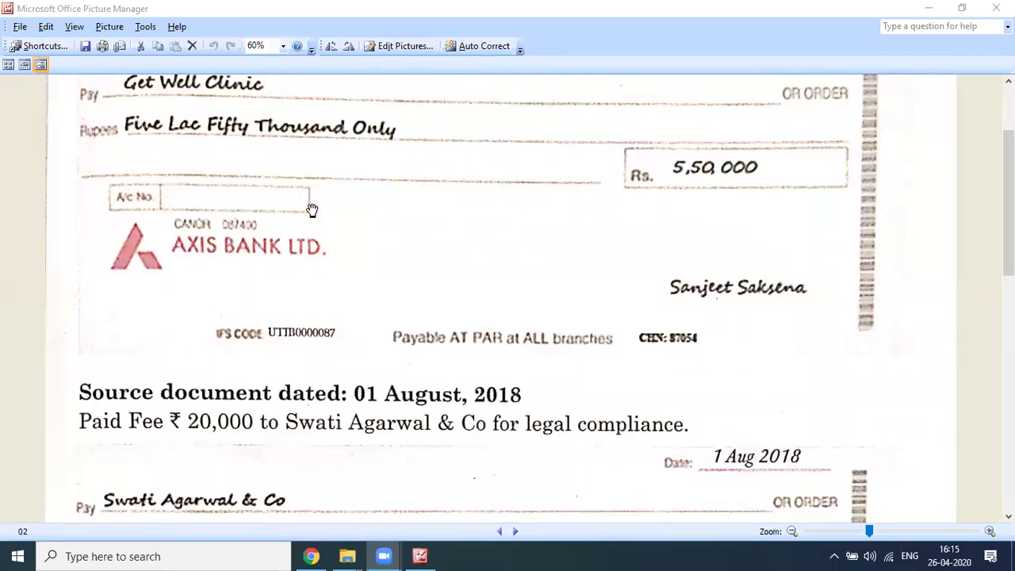
scroll(634, 258, down, 5)
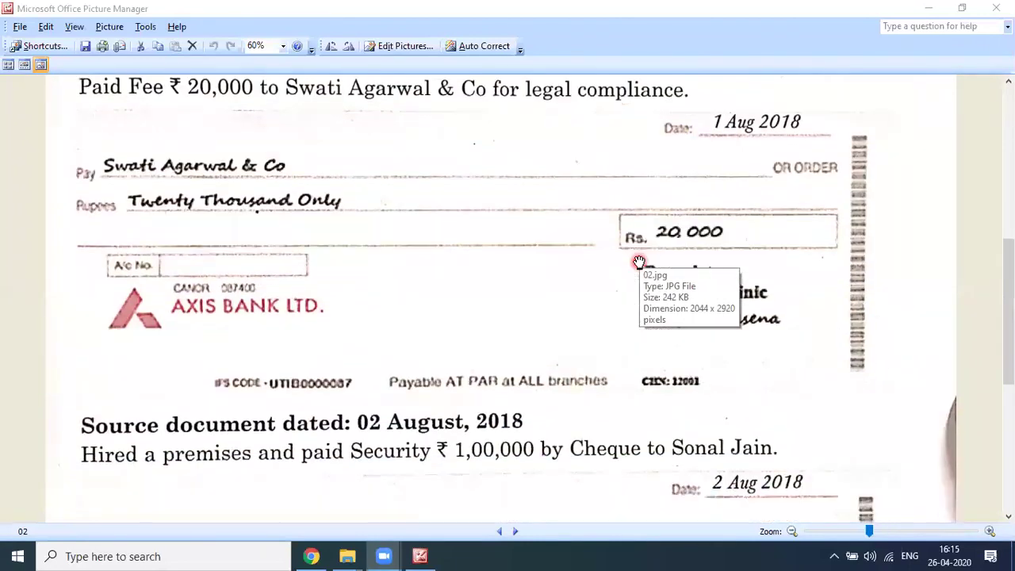
scroll(634, 258, up, 1)
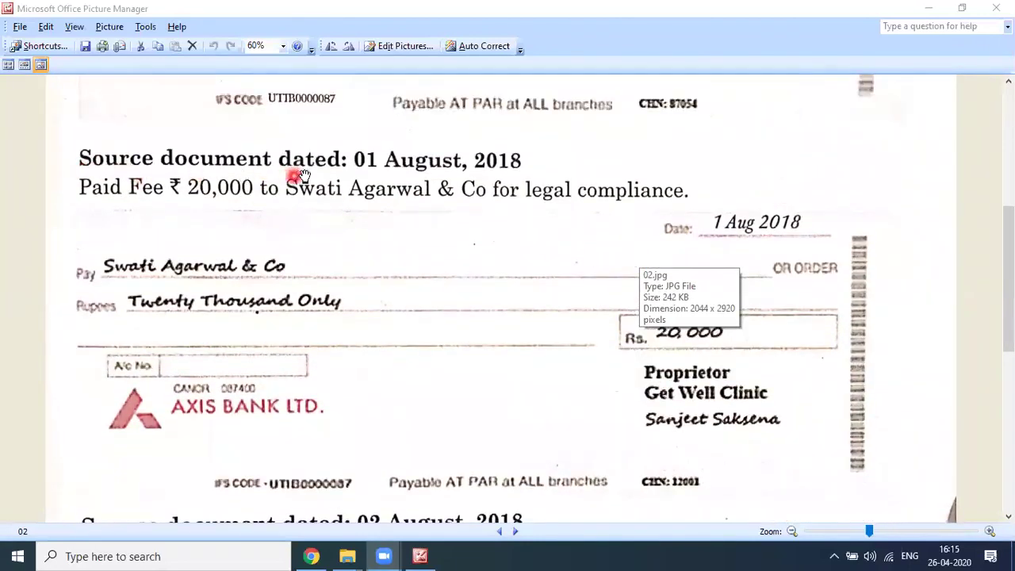
scroll(444, 198, up, 5)
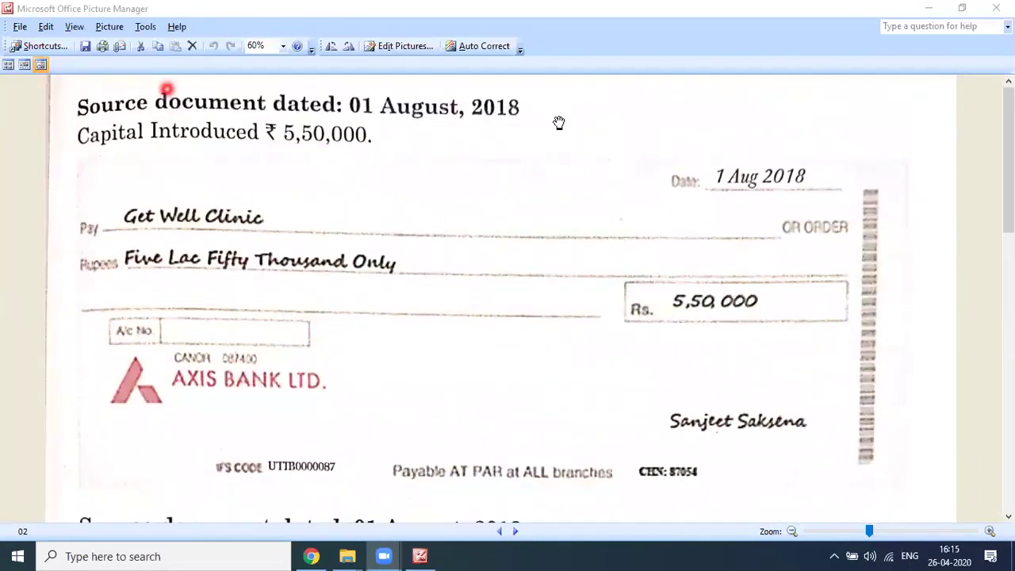
drag(366, 214, 344, 148)
scroll(343, 147, up, 2)
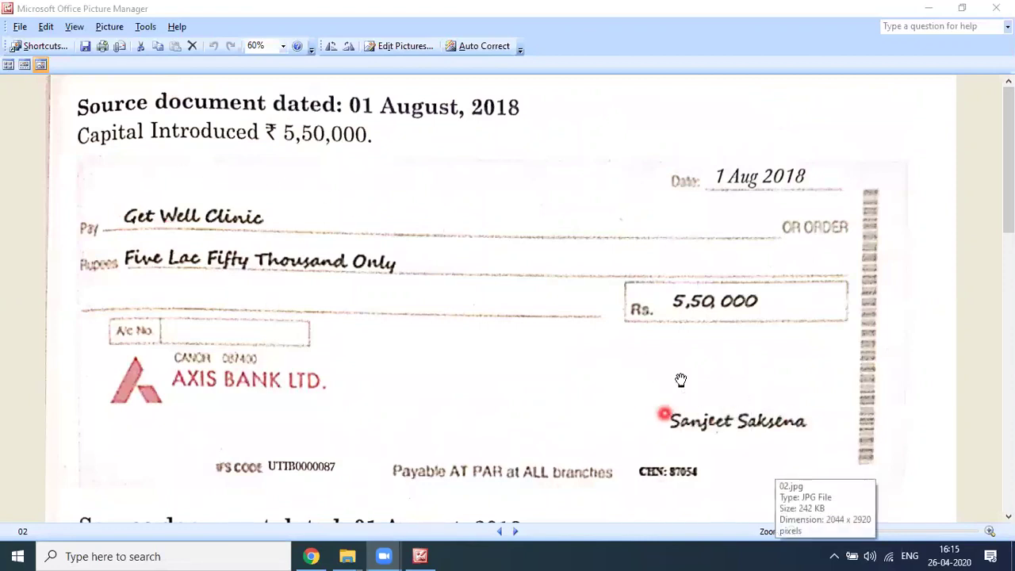
scroll(385, 295, down, 3)
scroll(384, 294, down, 2)
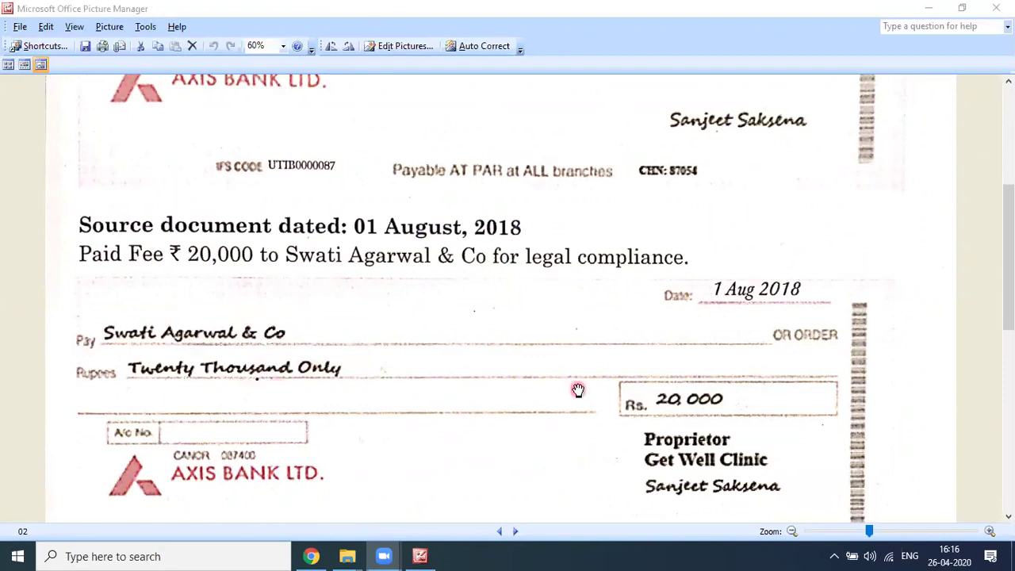
scroll(576, 389, down, 1)
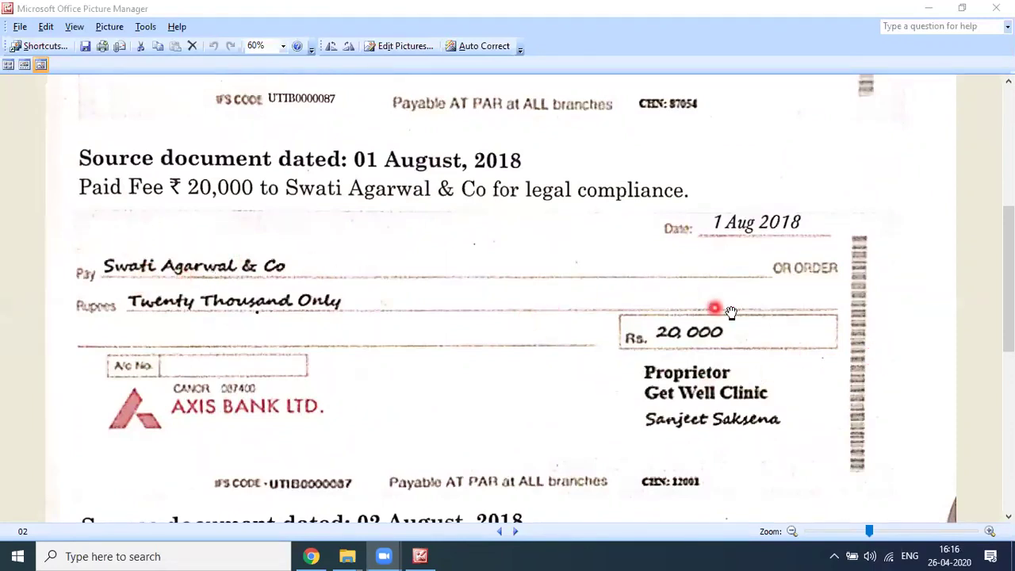
scroll(872, 357, down, 2)
scroll(515, 285, down, 2)
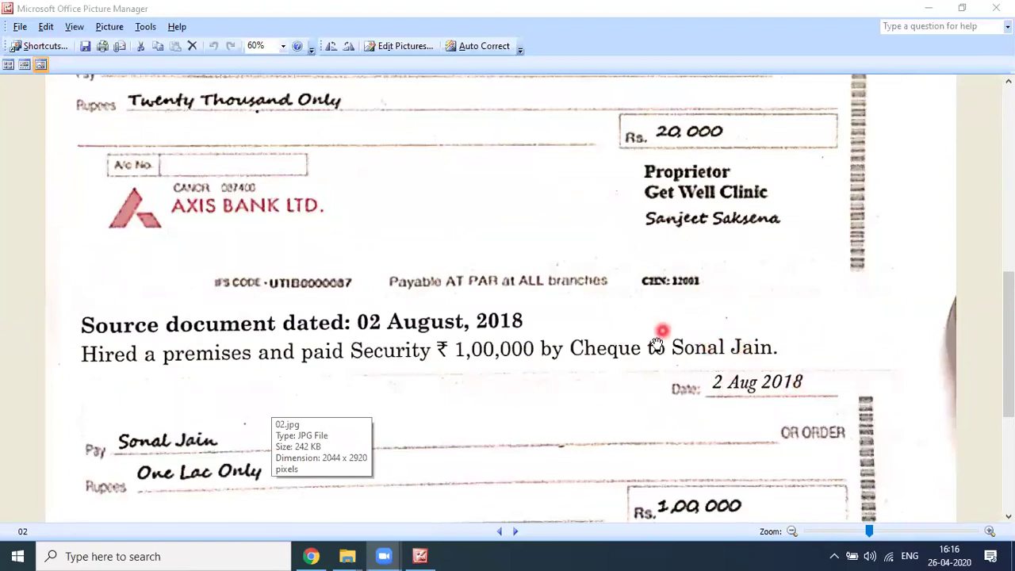
scroll(678, 317, down, 1)
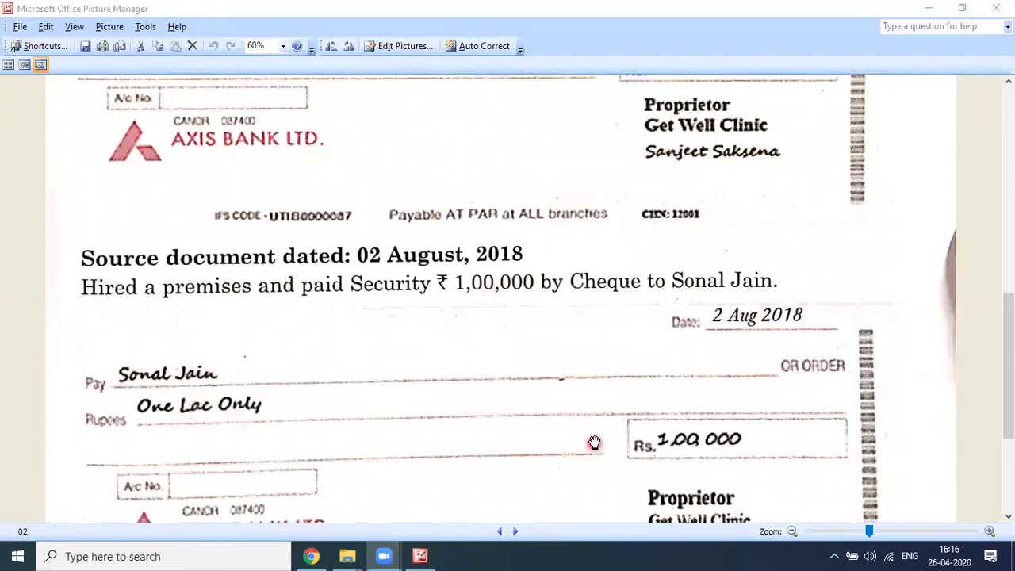
scroll(702, 455, down, 2)
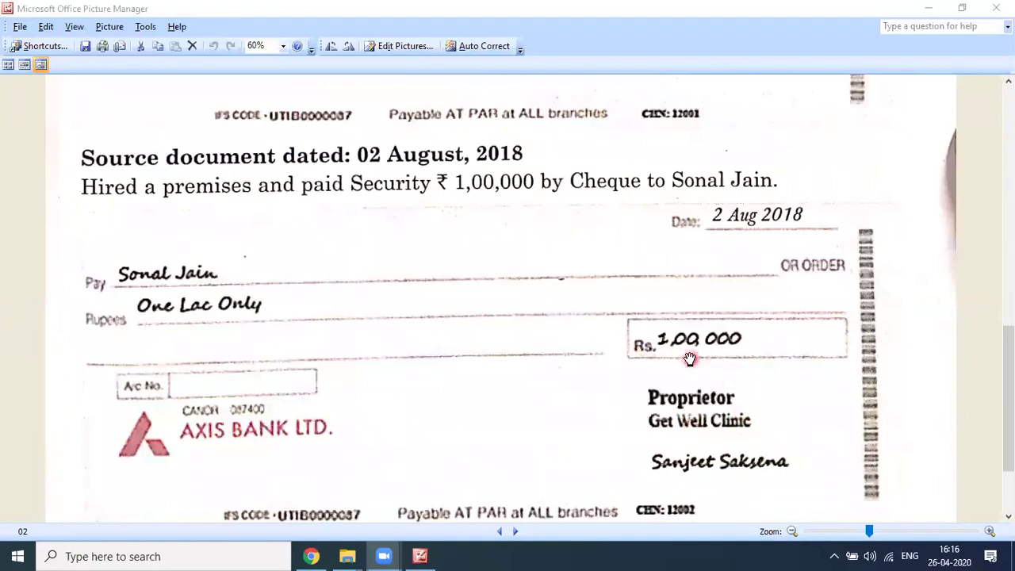
scroll(690, 358, down, 2)
scroll(687, 349, up, 1)
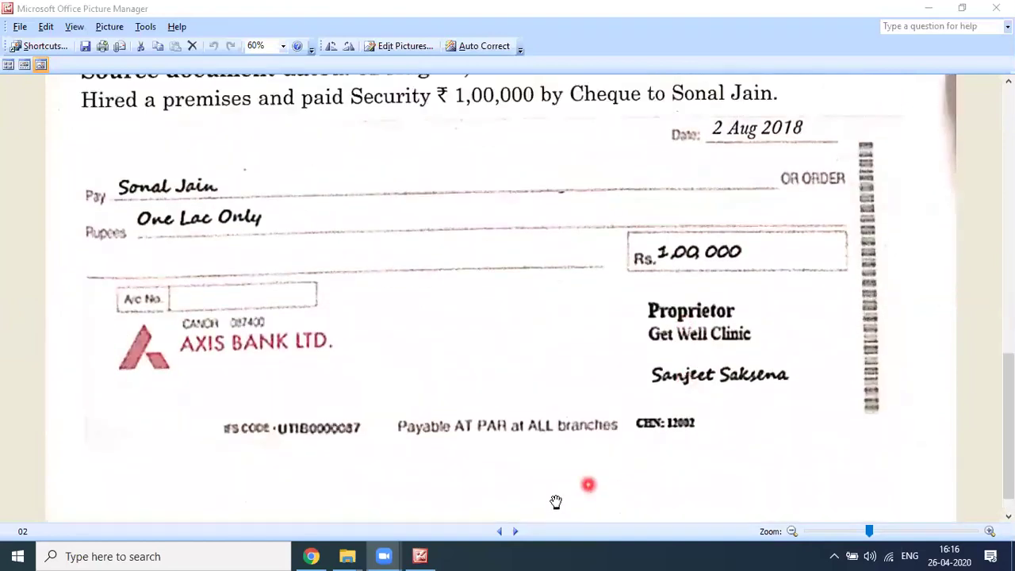
Step: Step back to picture 01's transaction list, then forward to picture 03's Sumit Furniture invoice
click(515, 532)
scroll(516, 370, up, 10)
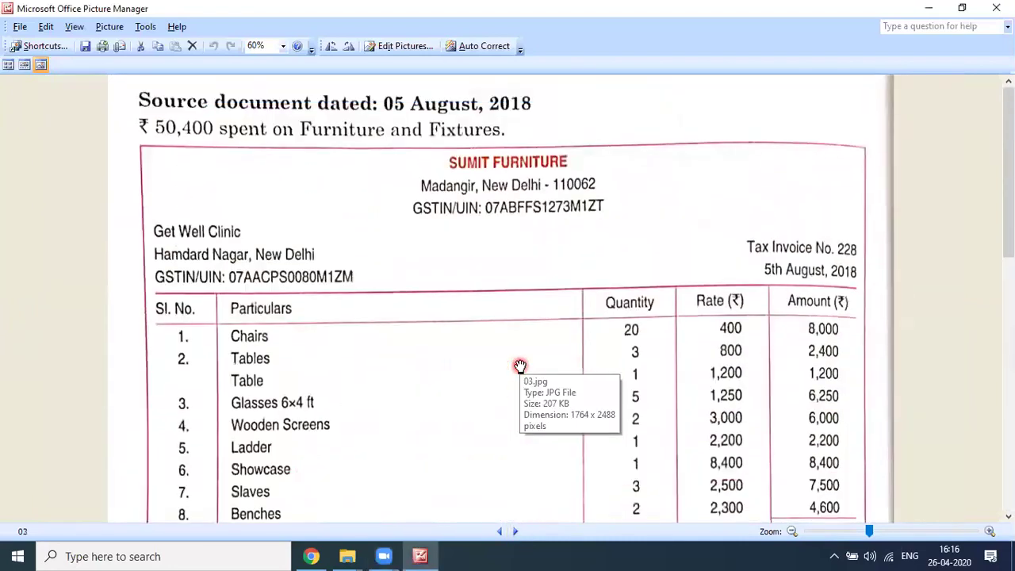
click(498, 532)
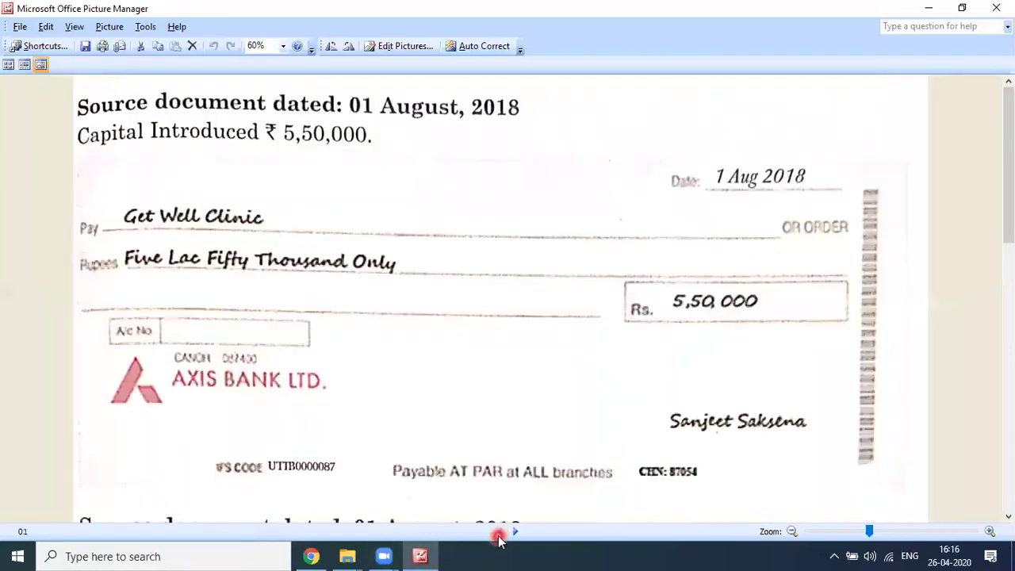
click(499, 532)
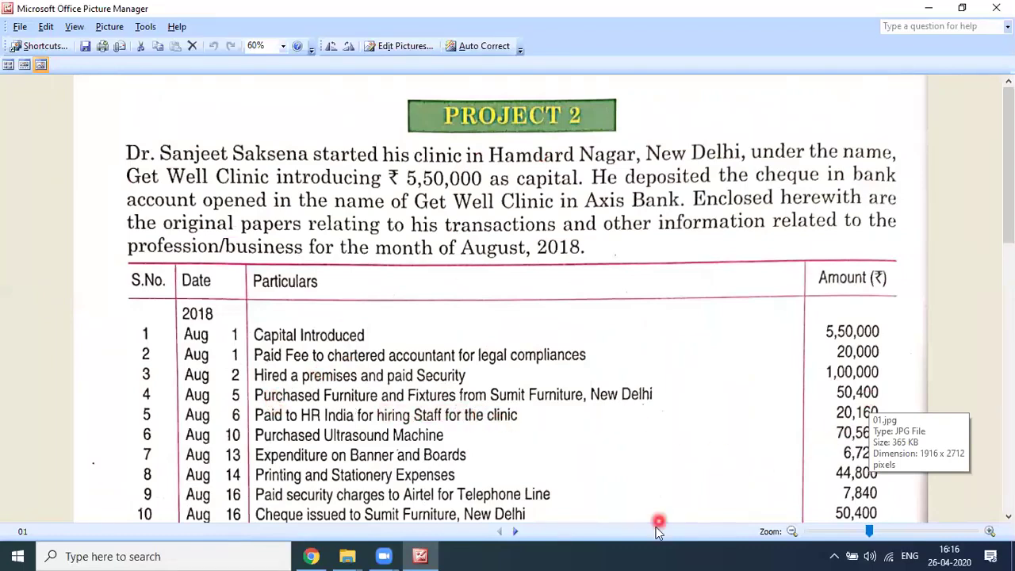
click(516, 531)
click(515, 531)
scroll(419, 273, down, 1)
scroll(419, 274, up, 1)
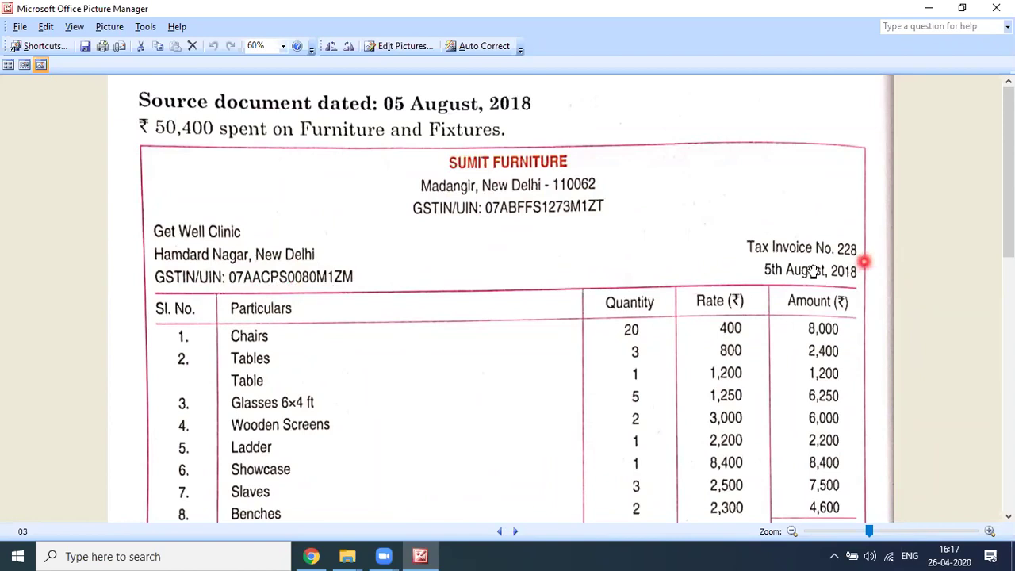
Step: Scroll past the furniture invoice's discount, CGST/SGST and net amount rows to the HR India document
scroll(826, 281, down, 2)
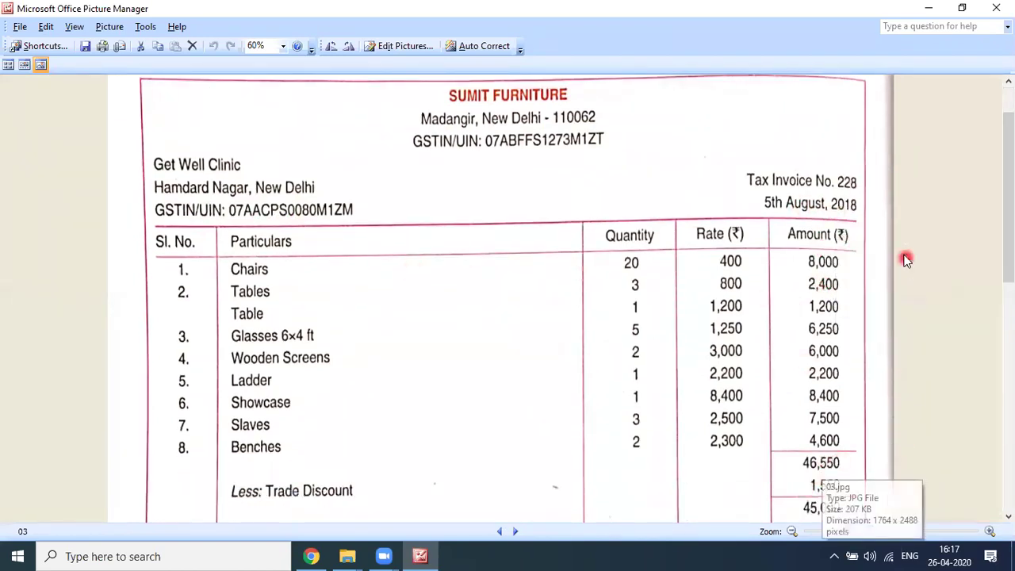
scroll(708, 444, down, 2)
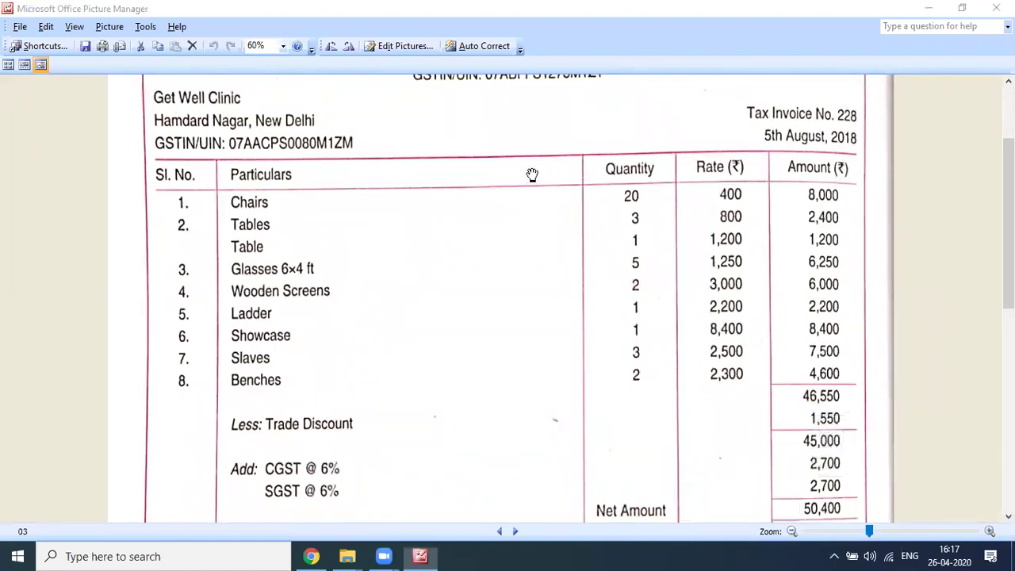
scroll(820, 373, down, 2)
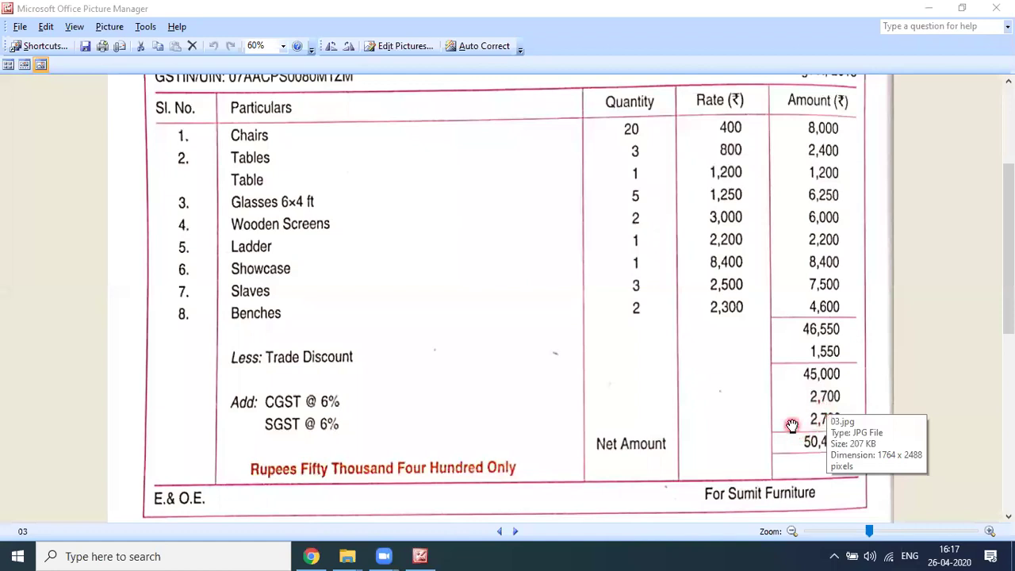
scroll(792, 426, down, 2)
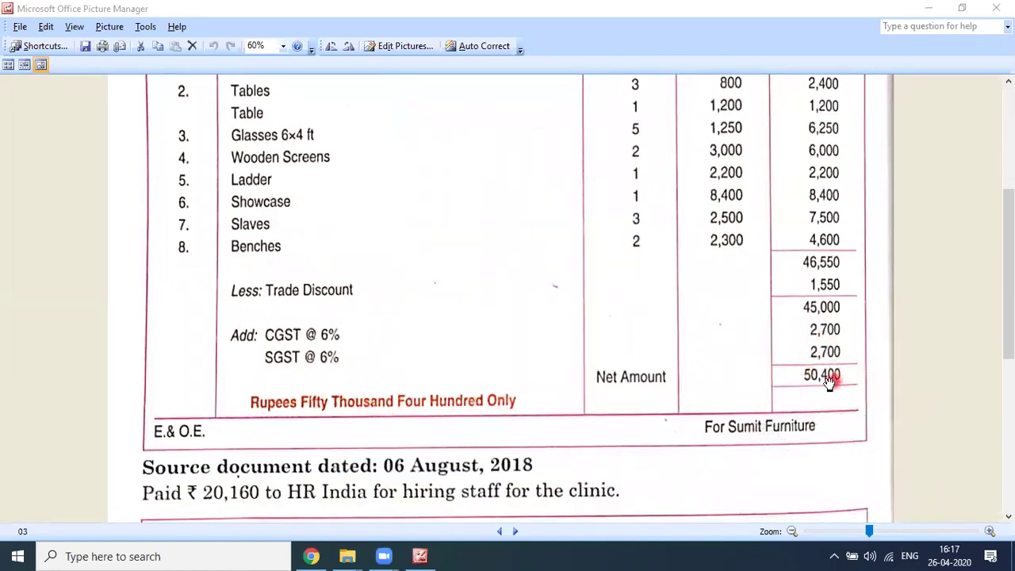
scroll(827, 380, down, 2)
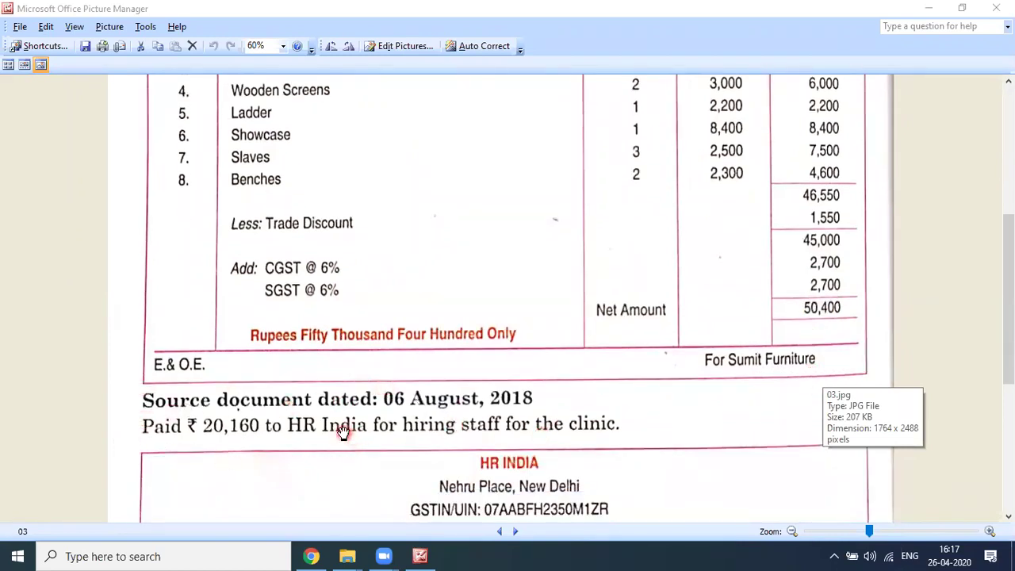
Step: Show HR India's full invoice: ₹18,000 recruiting charges, 6% CGST and SGST, net ₹20,160
scroll(351, 435, down, 1)
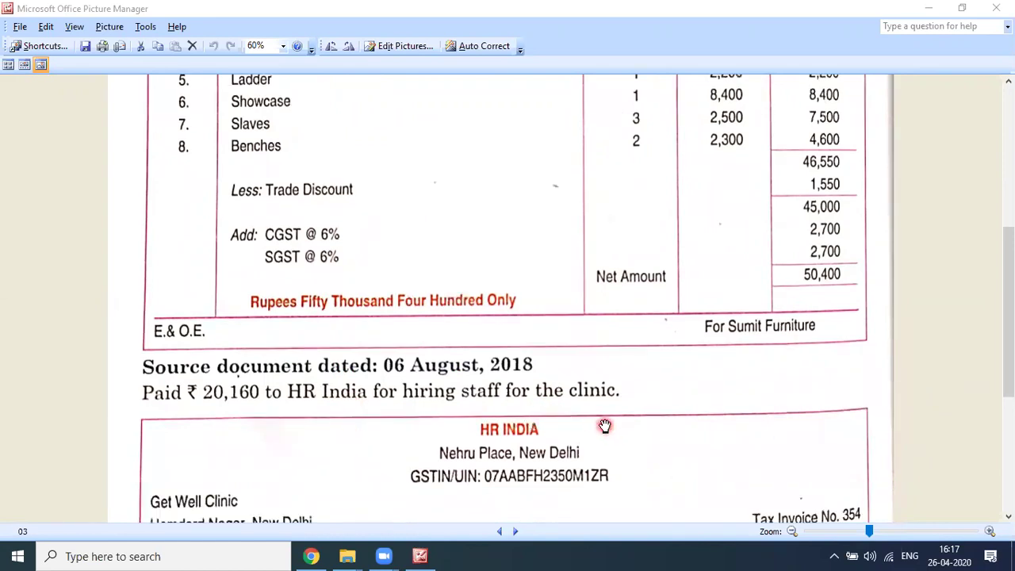
scroll(604, 426, down, 2)
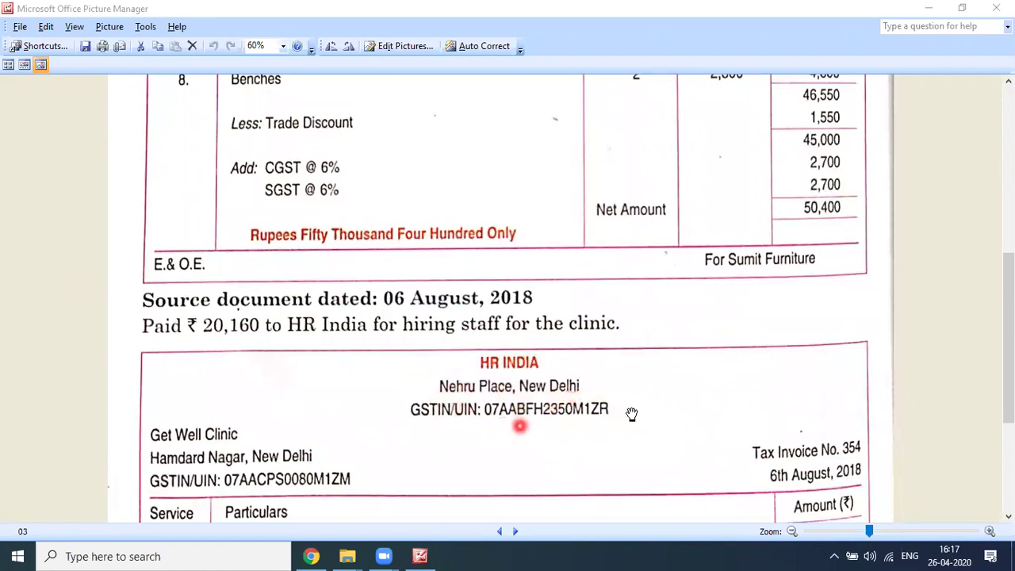
scroll(642, 420, down, 2)
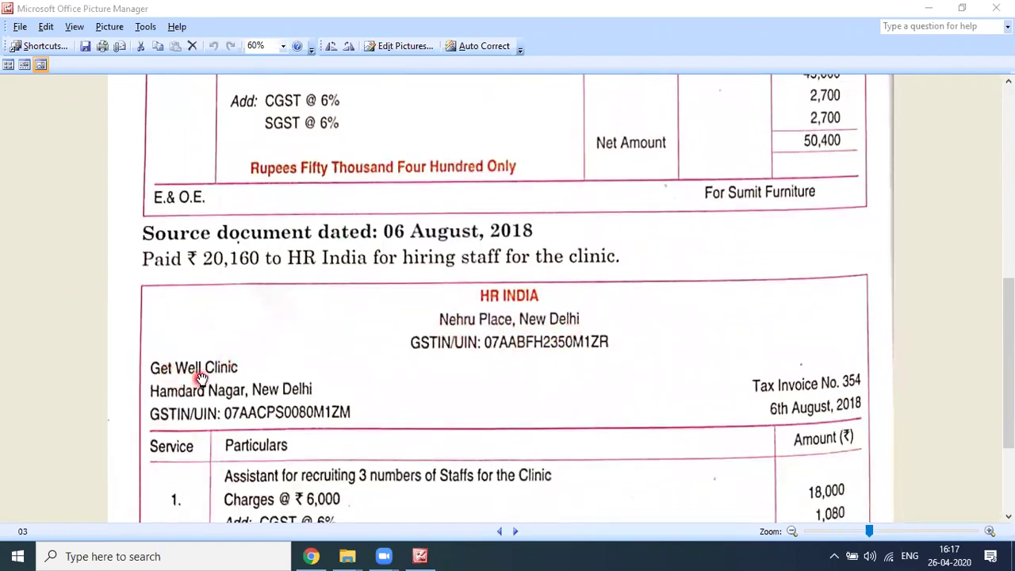
scroll(369, 429, down, 2)
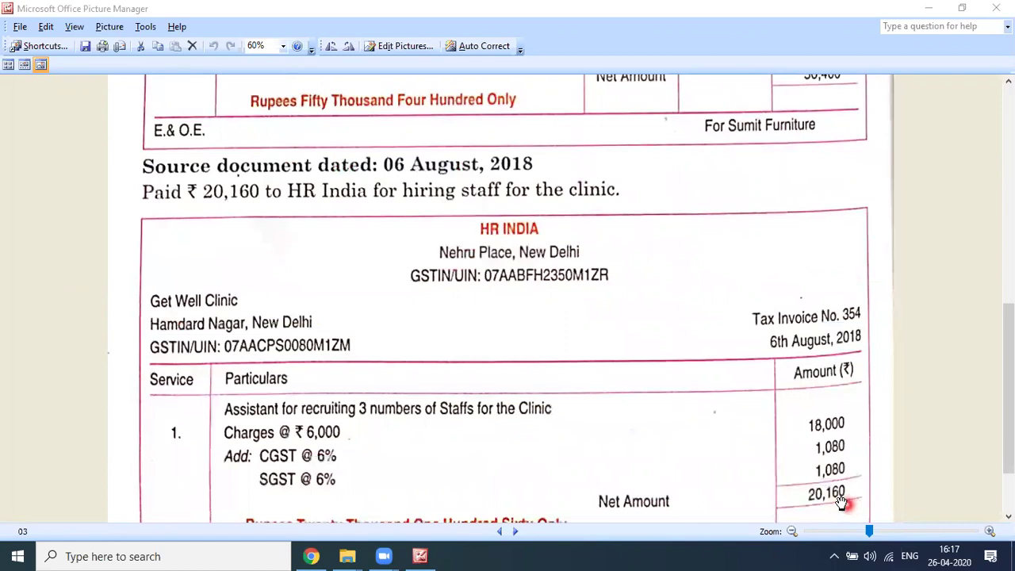
scroll(842, 501, down, 3)
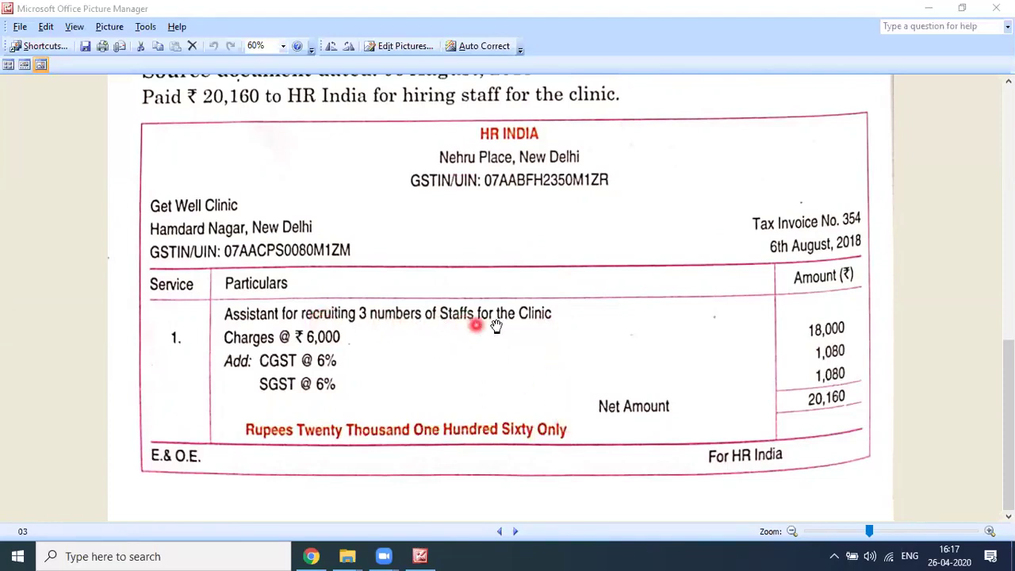
Step: Advance to picture 04 and read Siemens' ₹70,560 ultrasound invoice down to the 13 August entry
click(516, 531)
scroll(465, 403, up, 8)
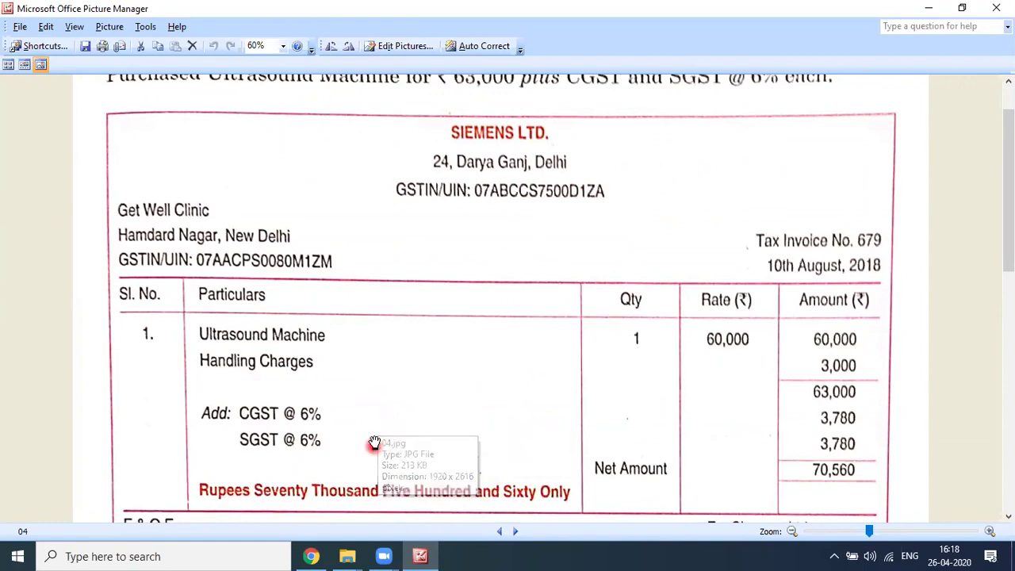
scroll(373, 427, up, 1)
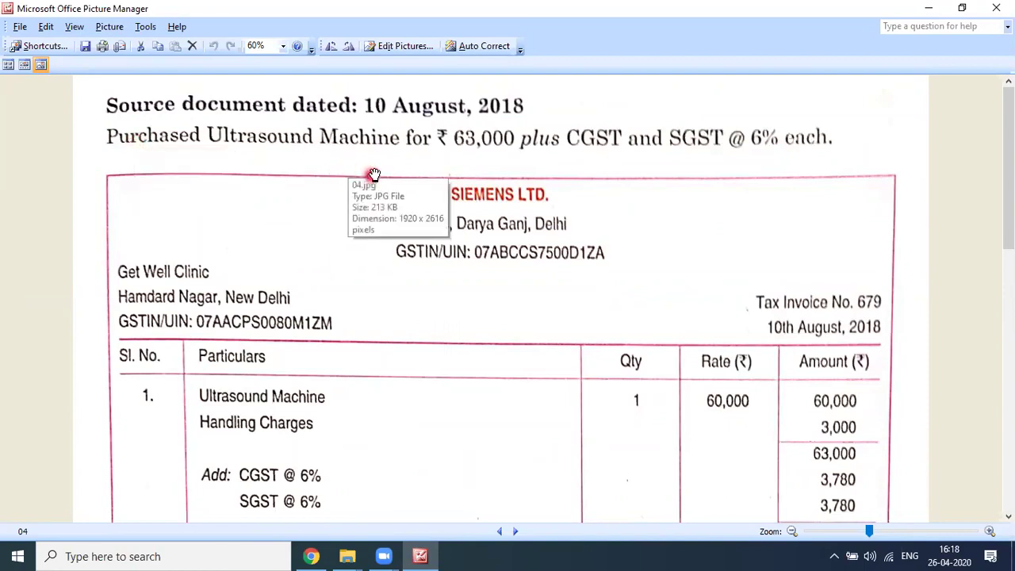
click(524, 159)
scroll(825, 166, down, 1)
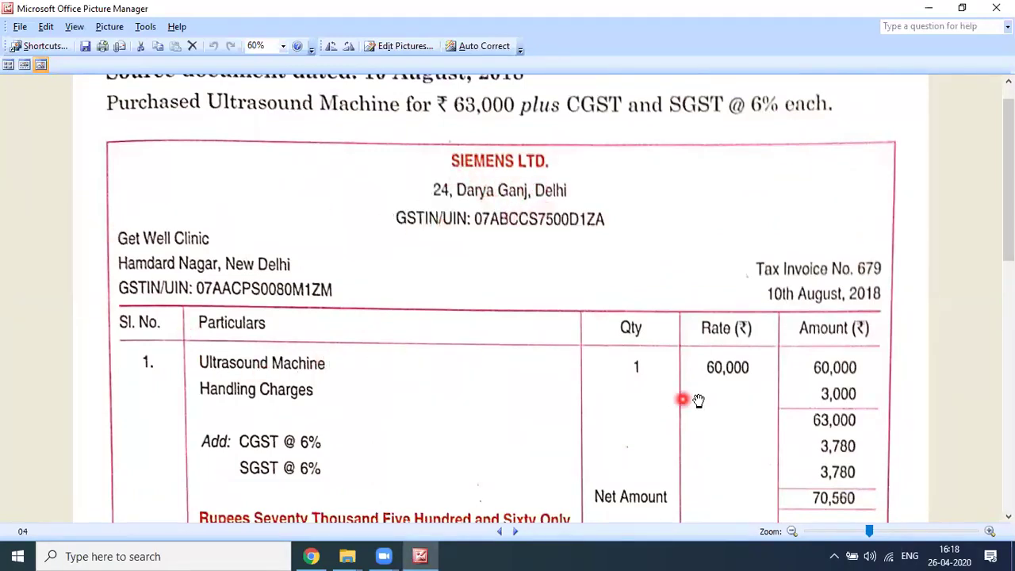
scroll(697, 400, down, 2)
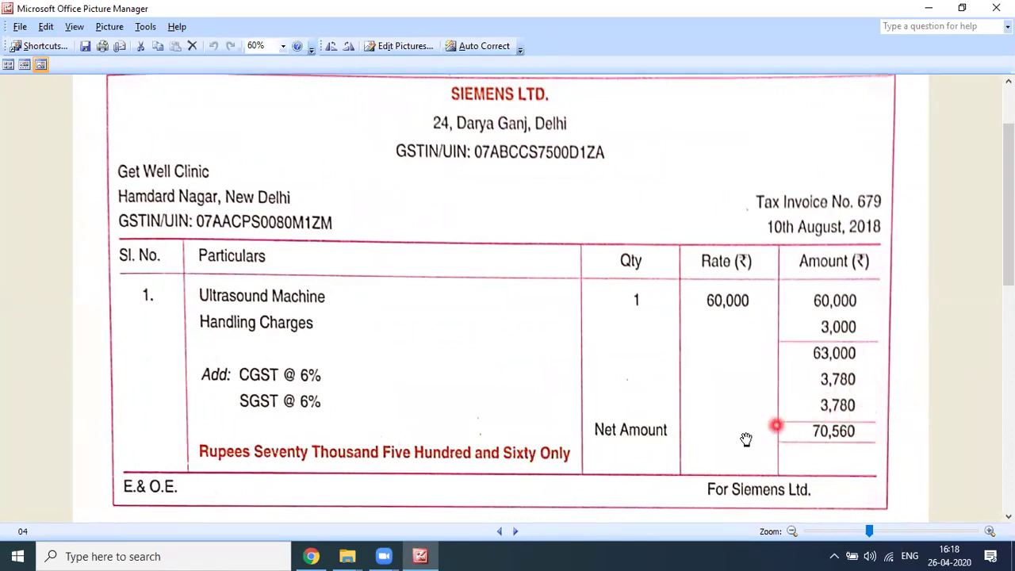
scroll(696, 449, down, 1)
scroll(696, 450, down, 2)
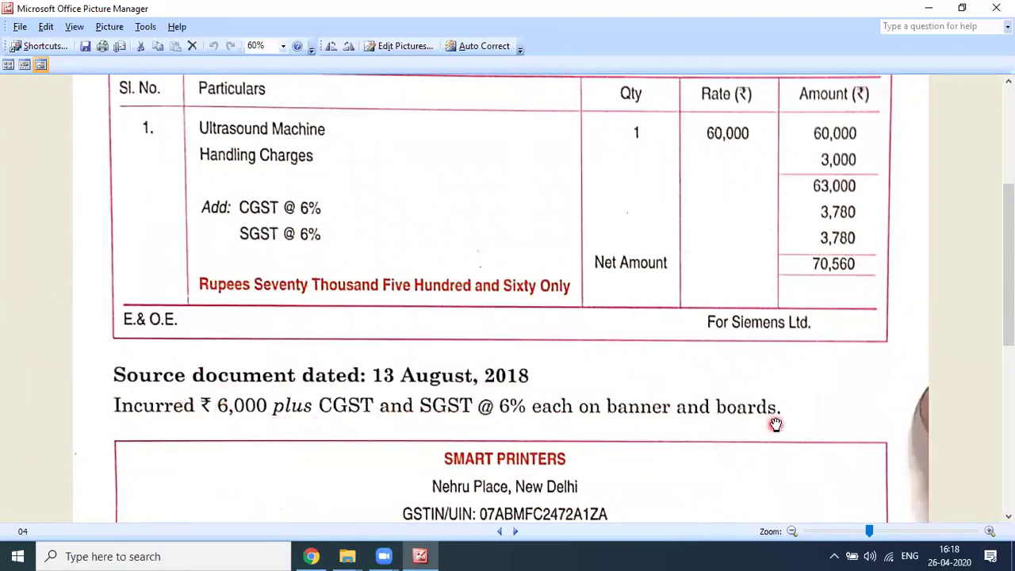
scroll(776, 425, down, 1)
Step: Read Smart Printers' invoice to its ₹6,000 plus 6% CGST/SGST, ₹6,720 total, then show the next picture
scroll(776, 425, down, 2)
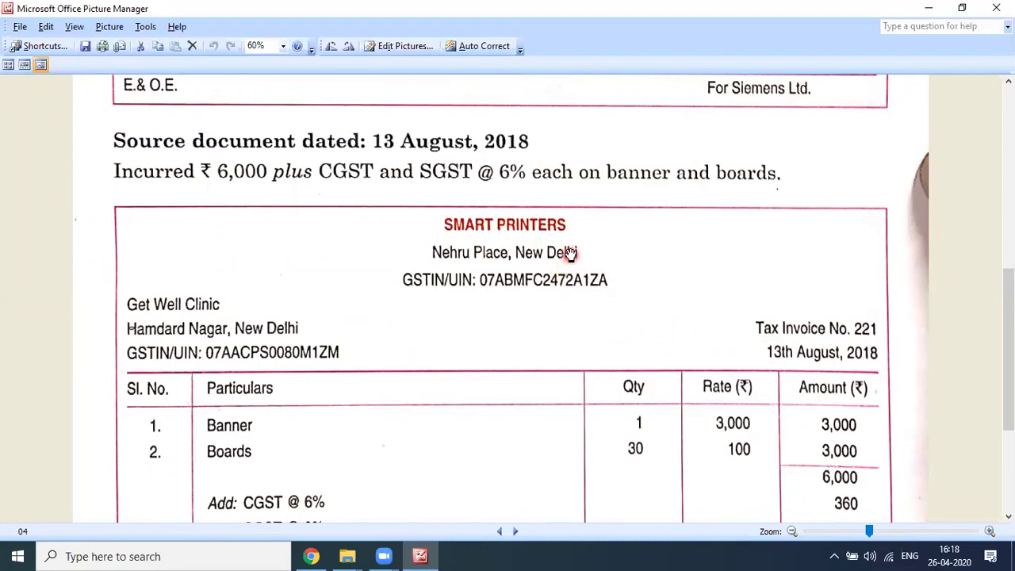
scroll(571, 260, down, 1)
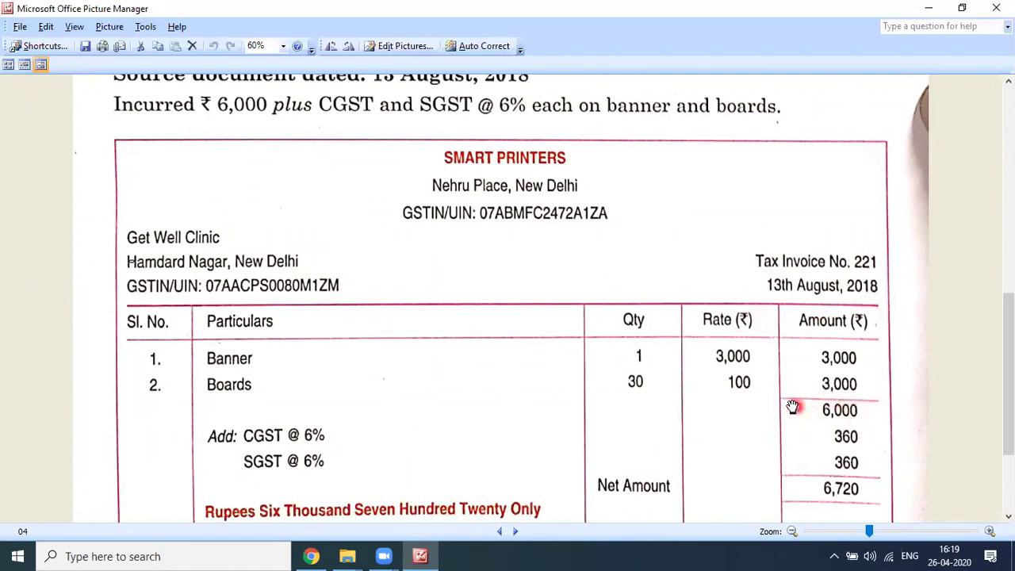
scroll(743, 380, down, 1)
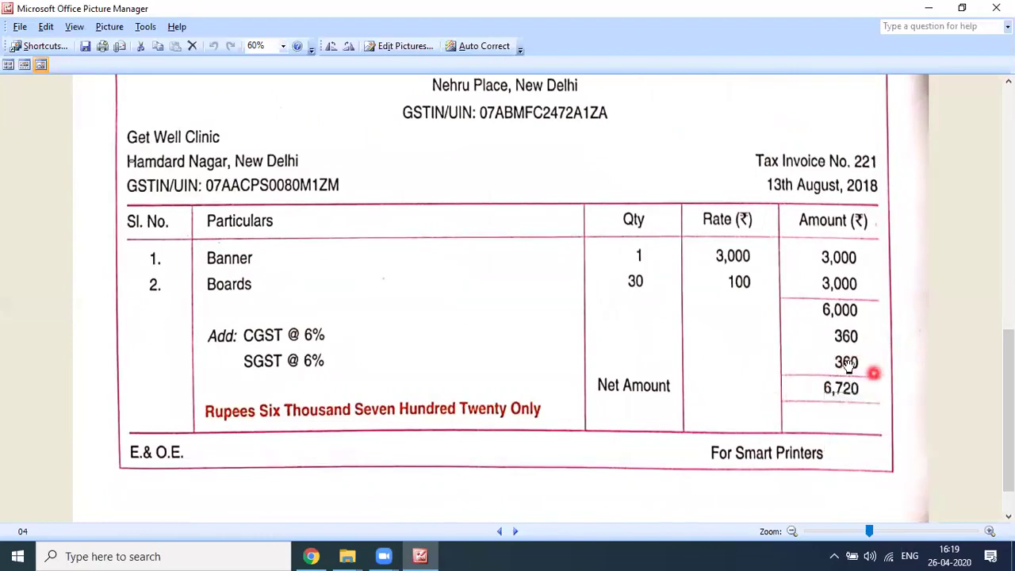
scroll(792, 356, down, 1)
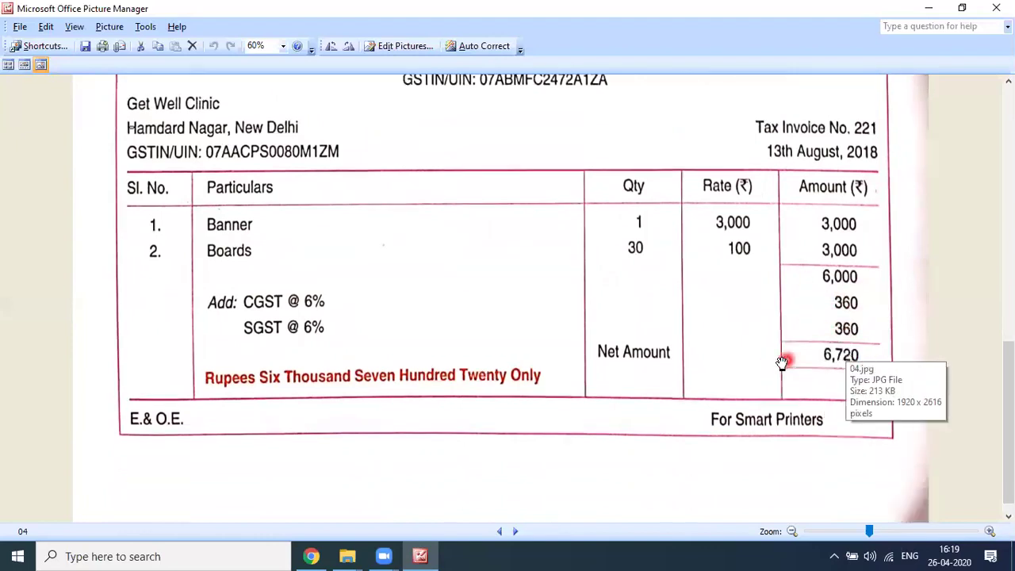
click(517, 533)
Step: Read Sulekha Enterprise's 14 August stationery invoice (₹40,000, net ₹44,800) down to the Bharti Airtel document
scroll(516, 385, up, 10)
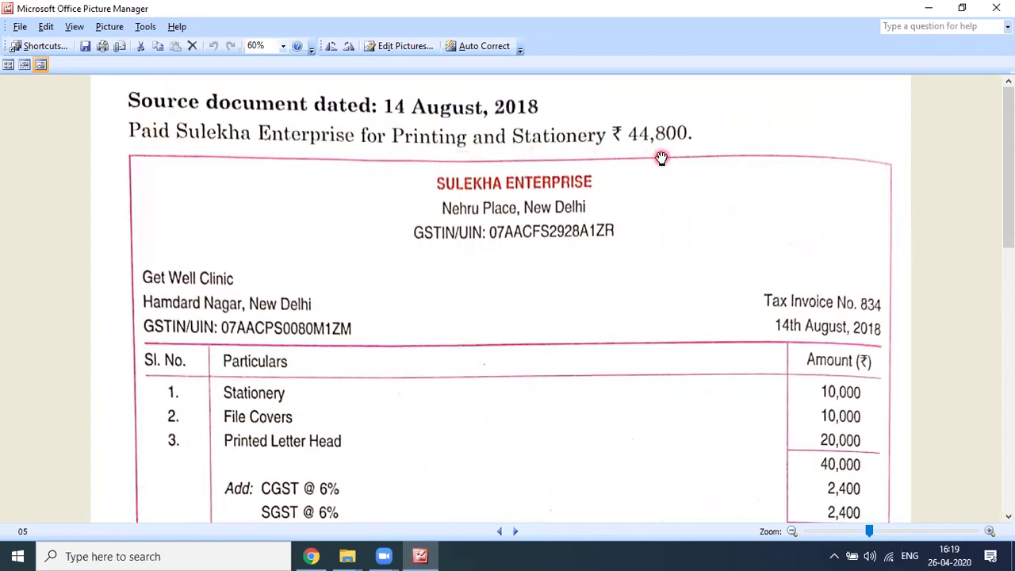
scroll(661, 160, down, 1)
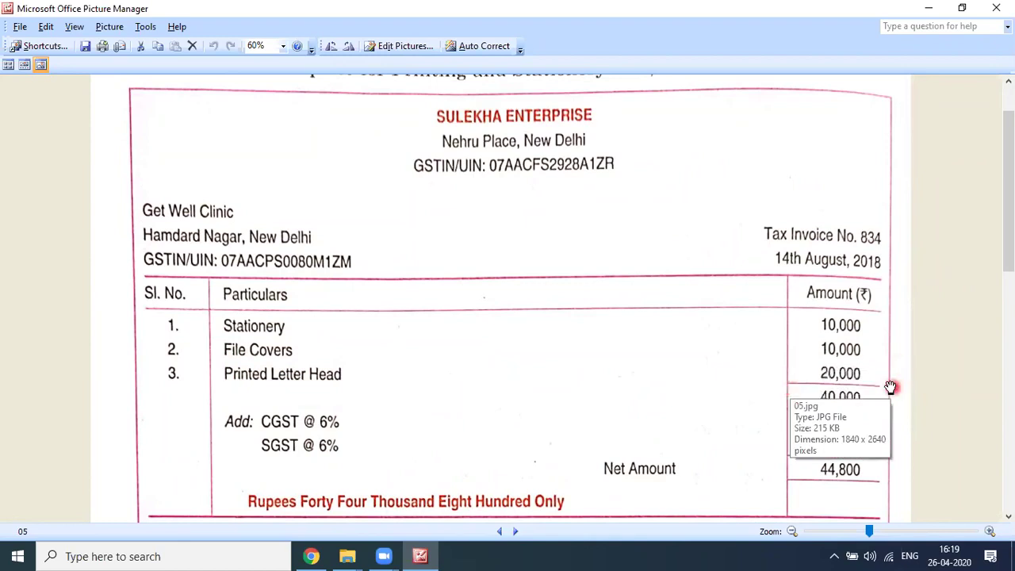
scroll(865, 328, down, 1)
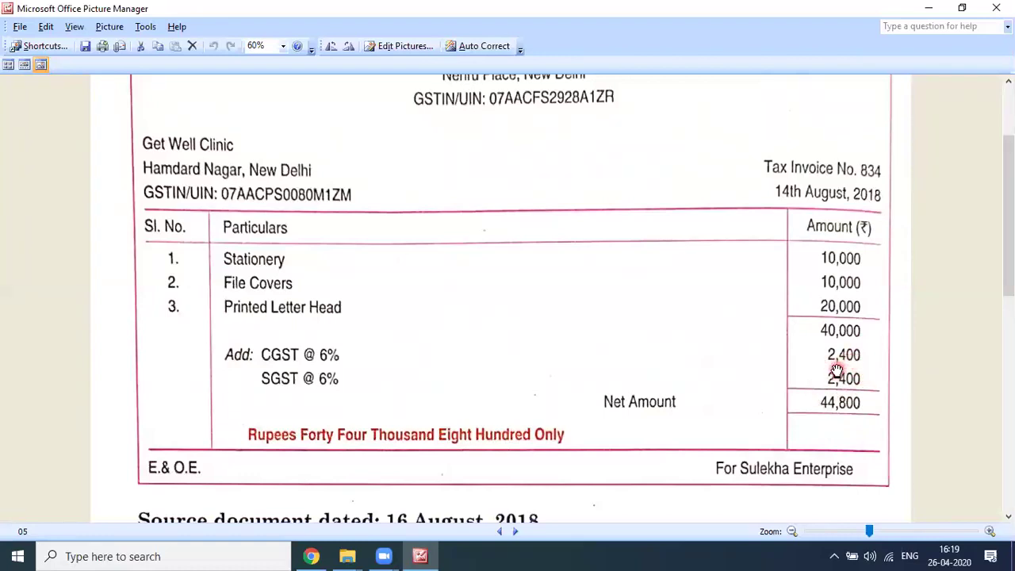
scroll(836, 371, down, 5)
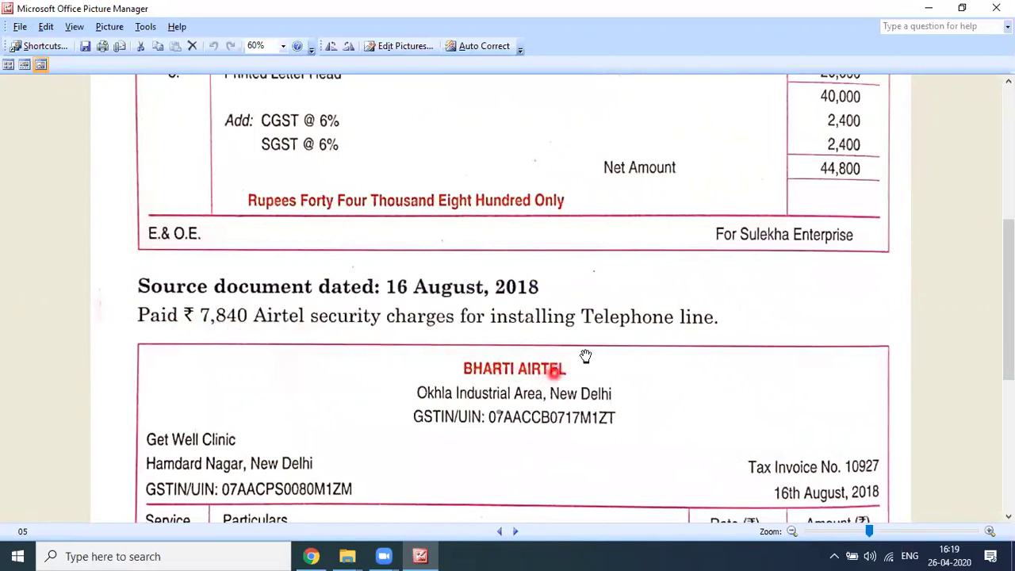
Step: Read the Airtel security charges invoice down to its ₹7,840 total
scroll(693, 334, down, 2)
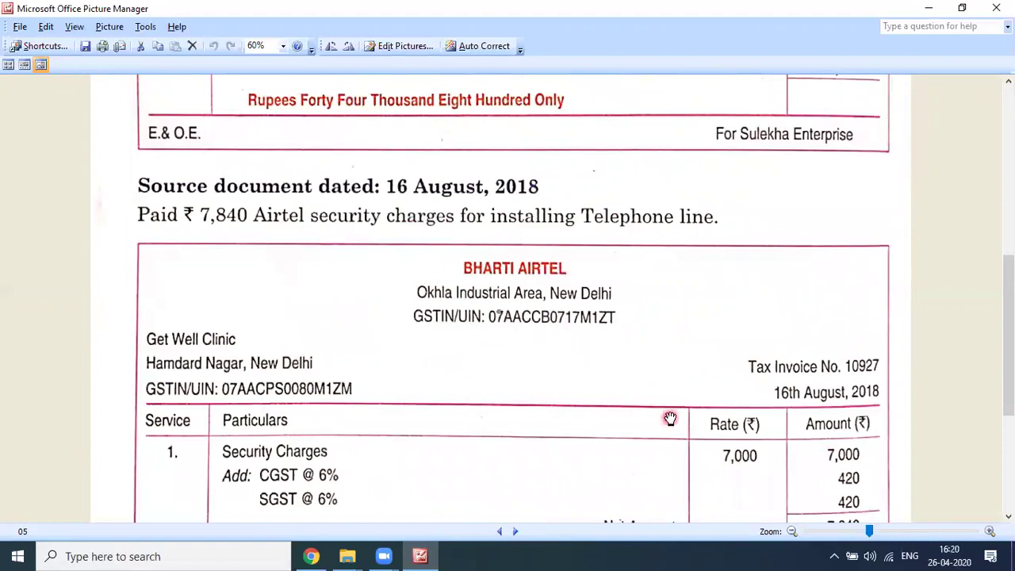
scroll(670, 418, down, 1)
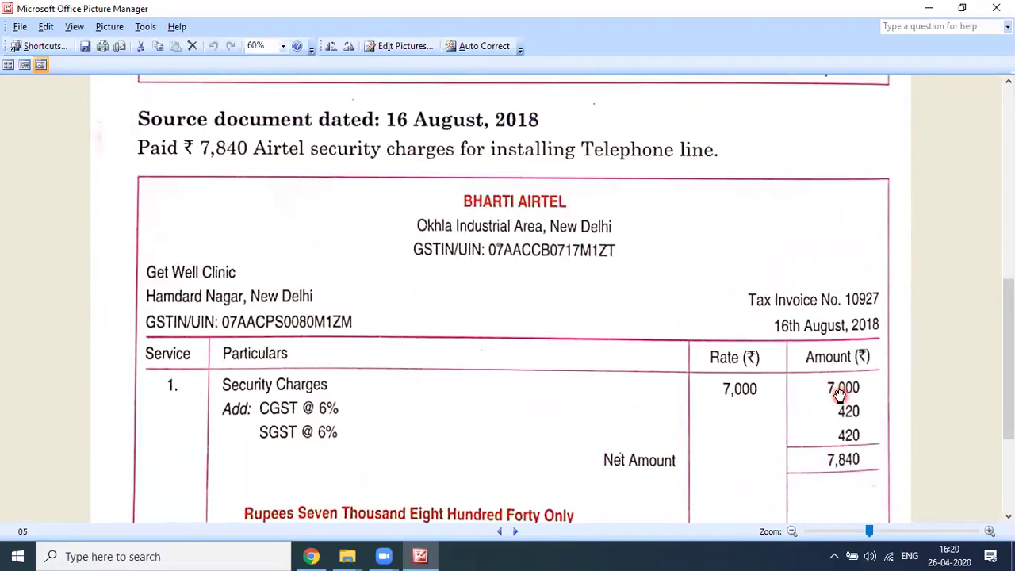
scroll(414, 389, down, 4)
click(630, 498)
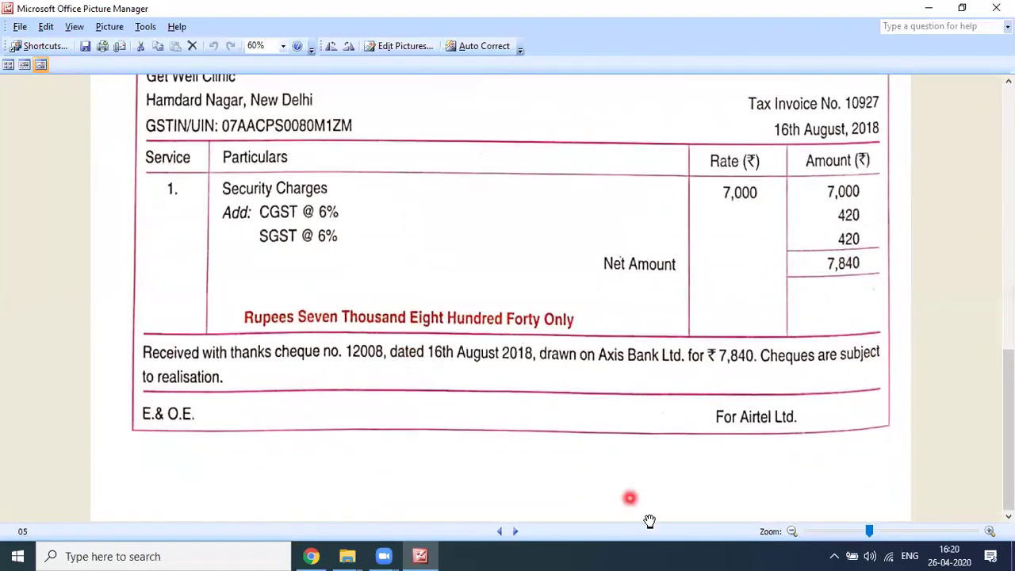
Step: Show picture 06 from the top, with Finishing Touch's 16 August ₹22,400 renovation invoice
click(515, 536)
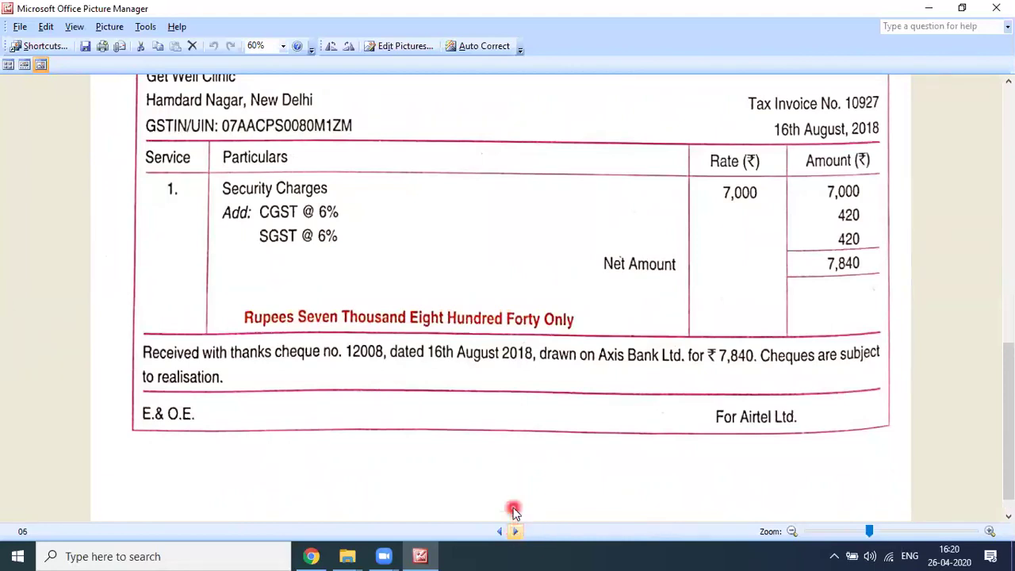
scroll(412, 331, up, 12)
scroll(407, 337, up, 3)
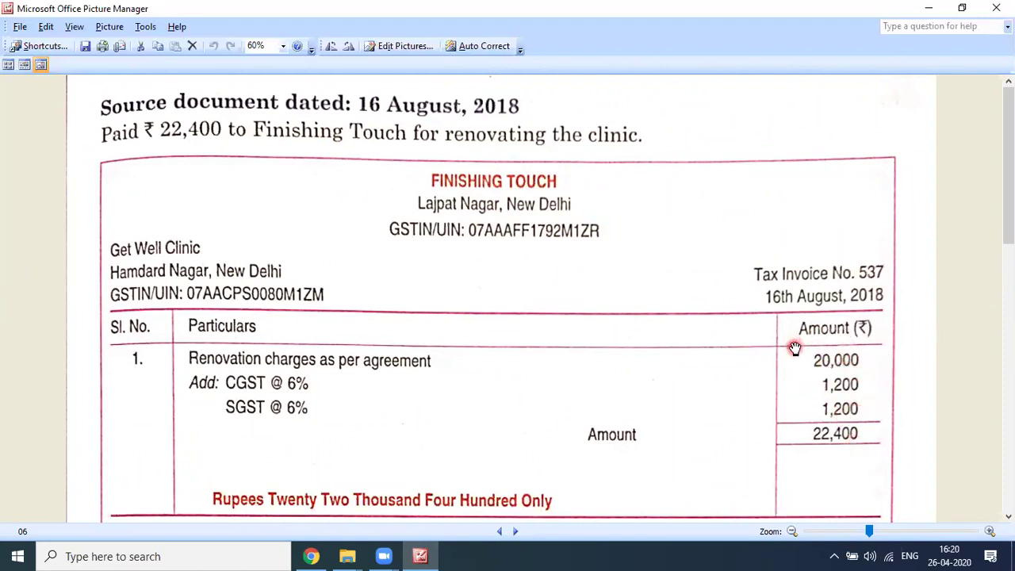
Step: Read past the Finishing Touch invoice to India Medico's 17 August ₹67,200 medicine invoice footer
scroll(794, 348, down, 3)
scroll(794, 349, down, 4)
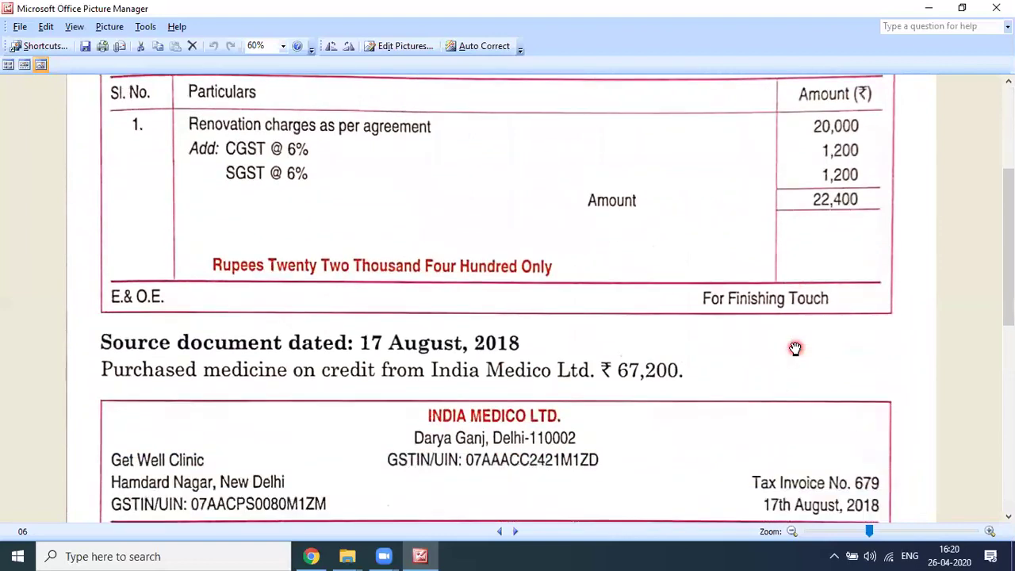
scroll(794, 349, down, 2)
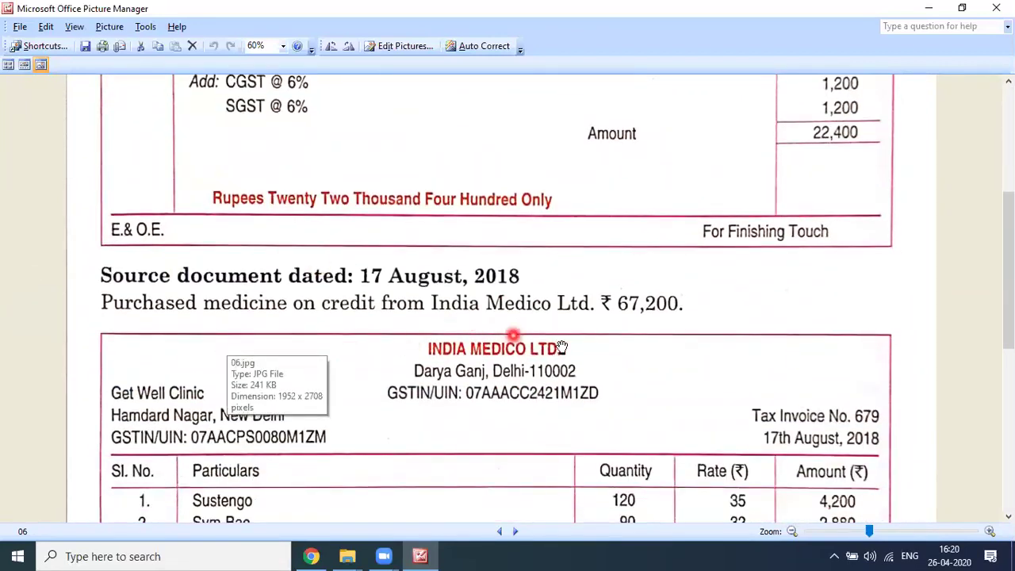
scroll(701, 324, down, 4)
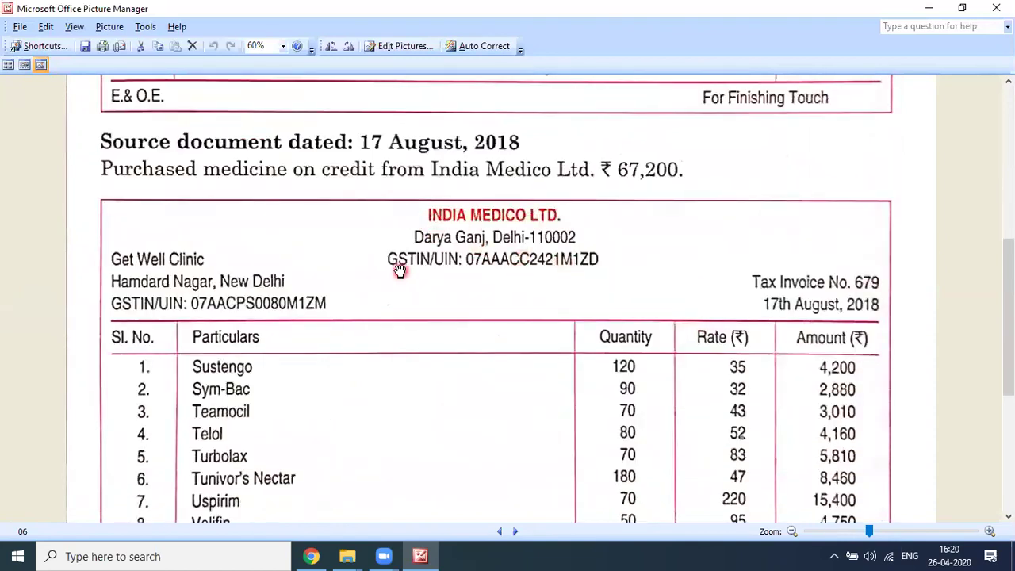
scroll(370, 329, down, 3)
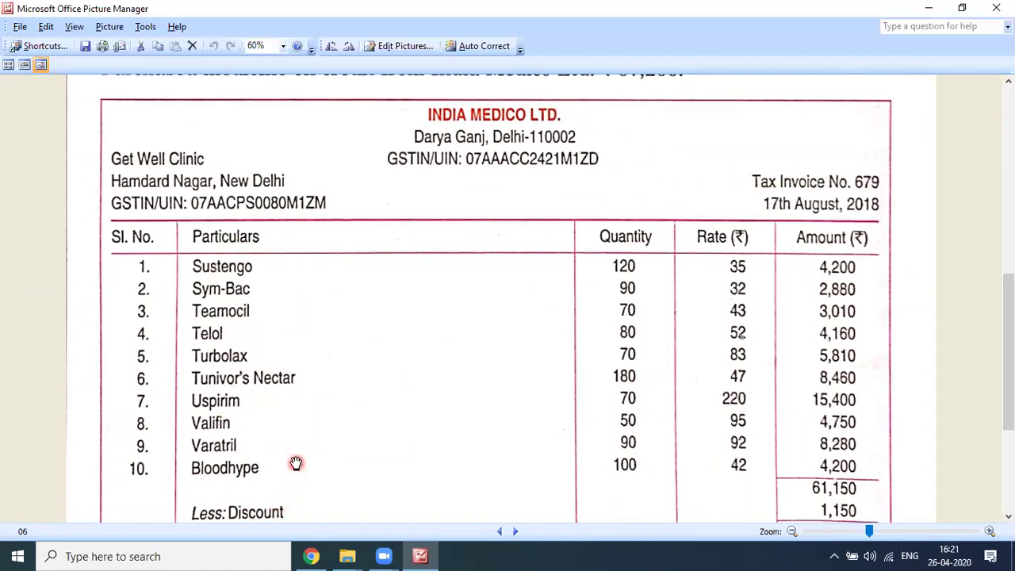
scroll(295, 463, down, 1)
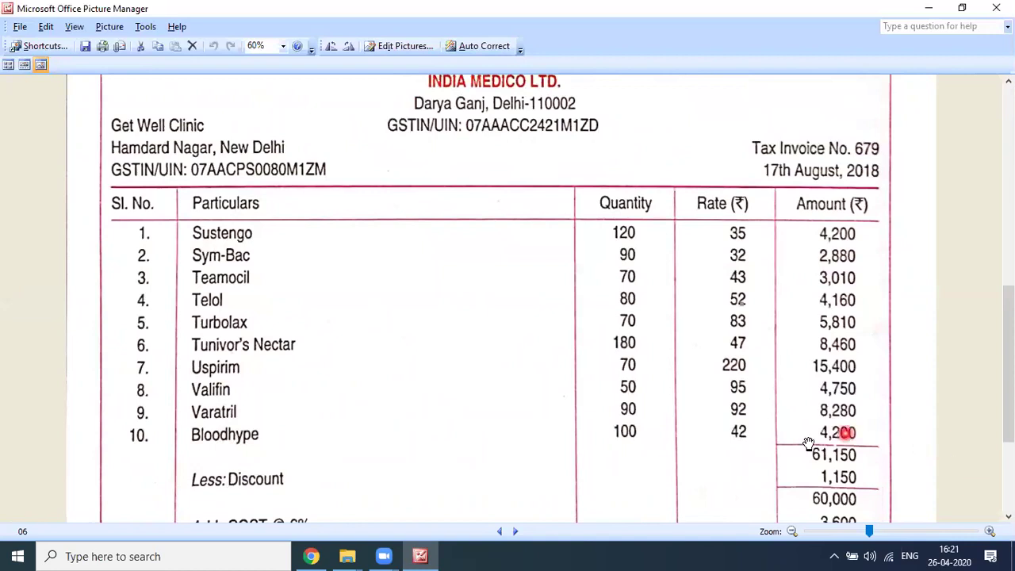
scroll(901, 505, down, 2)
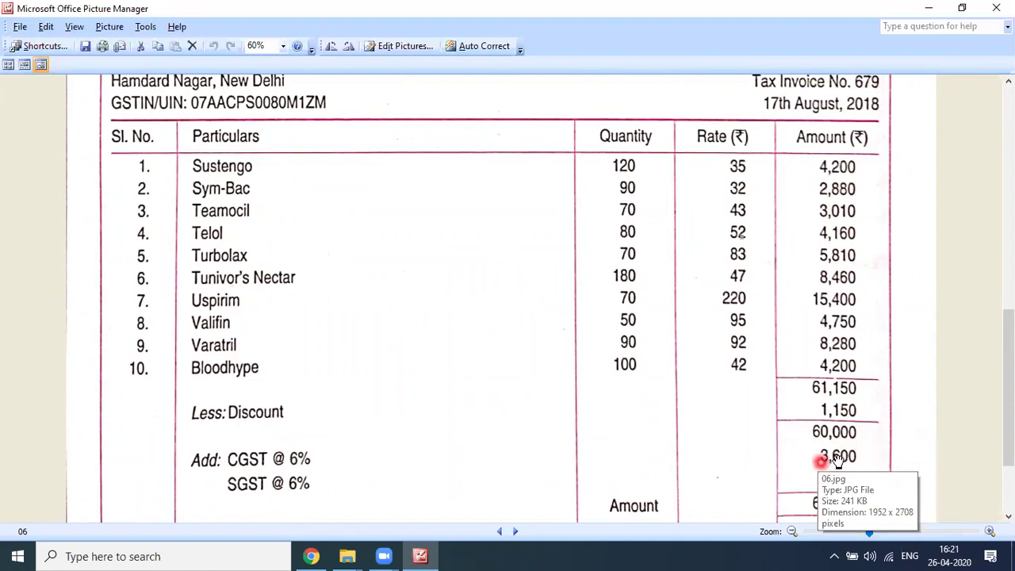
scroll(856, 381, down, 2)
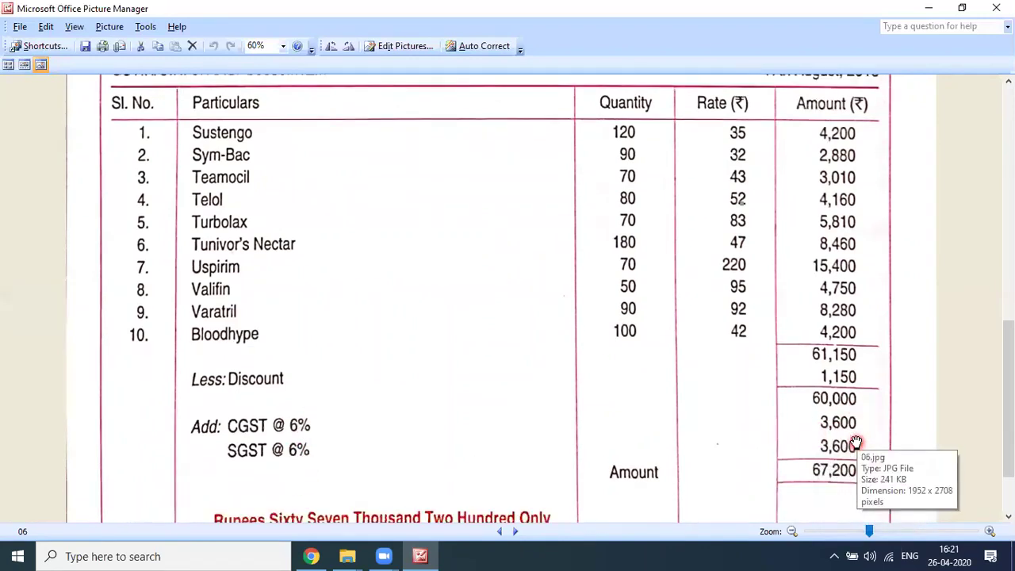
scroll(814, 428, down, 2)
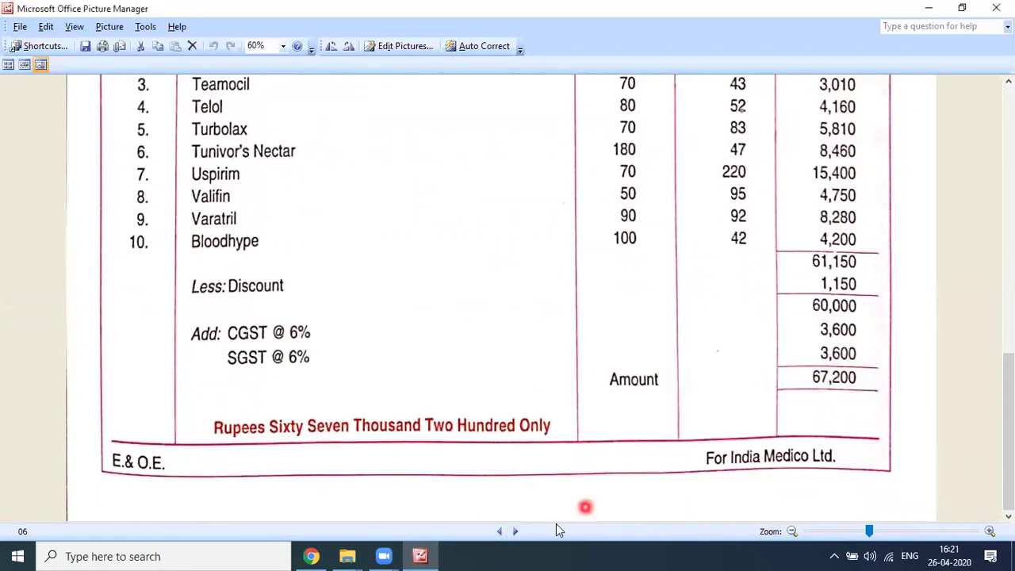
Step: Show picture 07 and read the August bank statement to its ₹3,61,820 balance and the voucher instructions
click(516, 532)
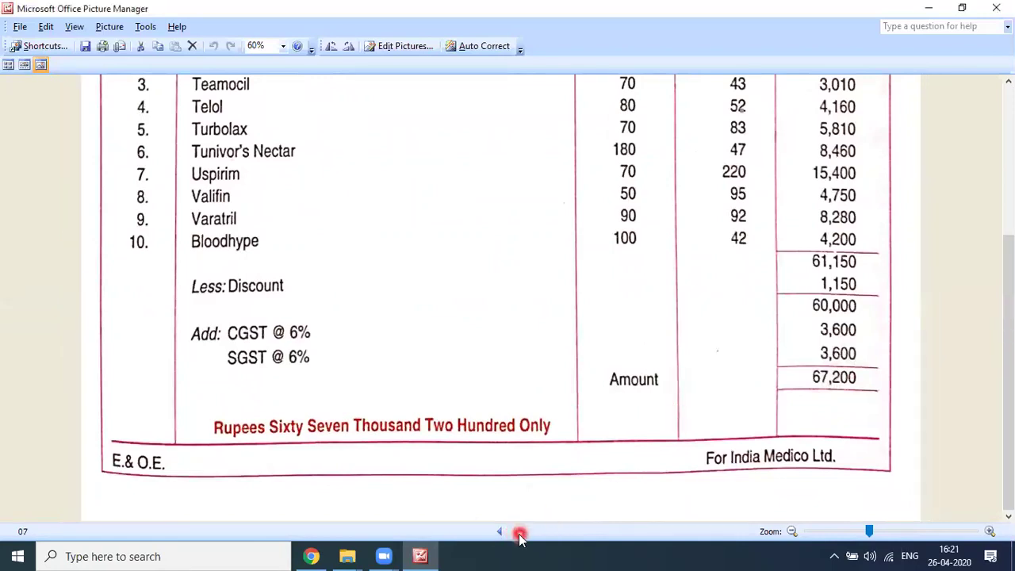
click(516, 533)
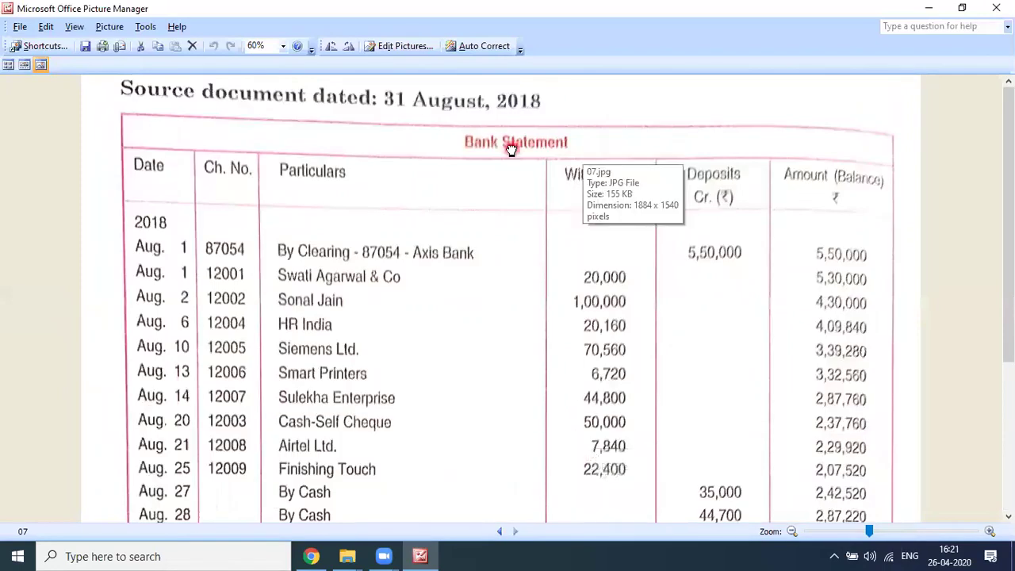
scroll(573, 172, down, 3)
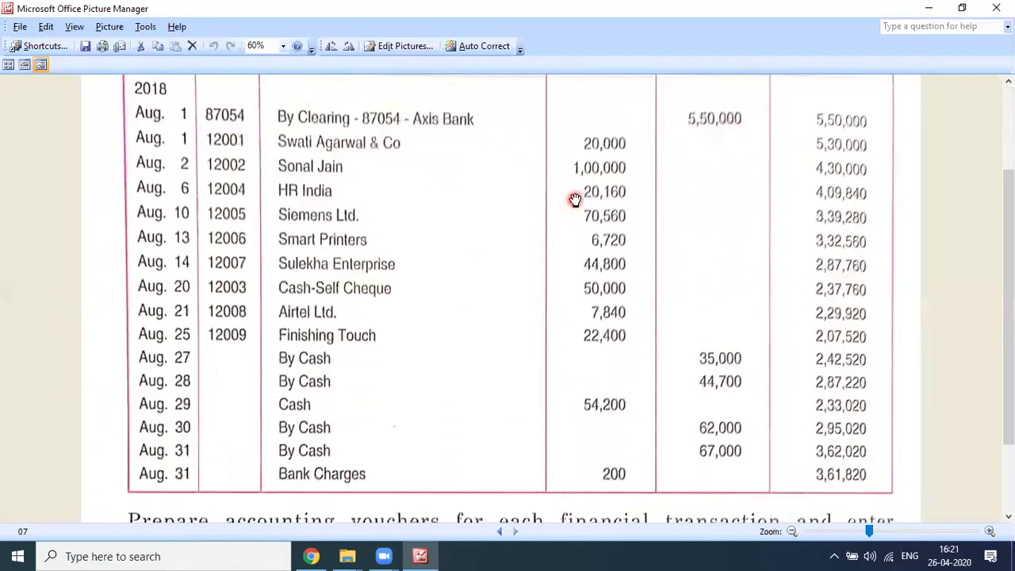
scroll(574, 198, up, 2)
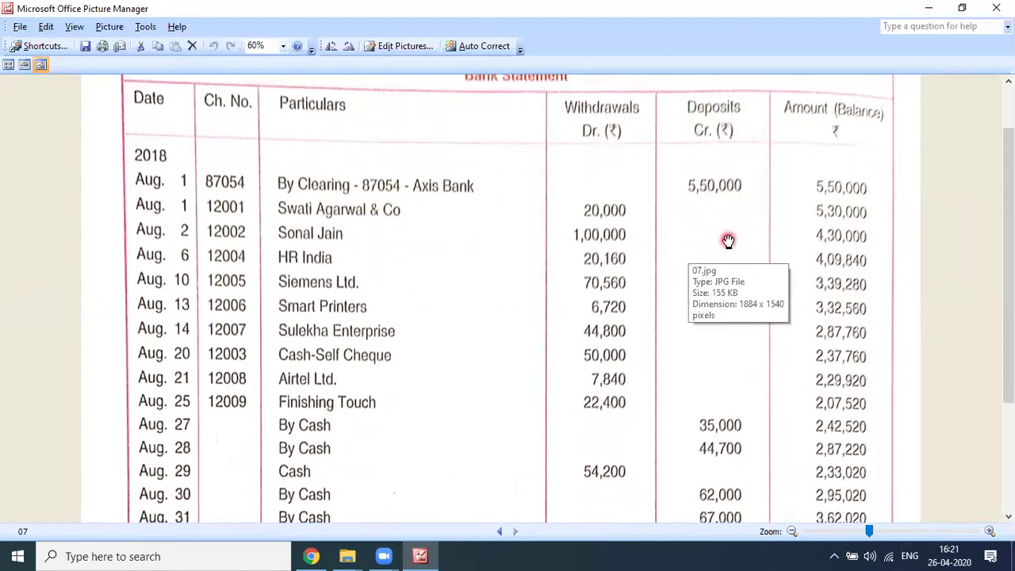
scroll(728, 240, down, 2)
scroll(728, 240, up, 1)
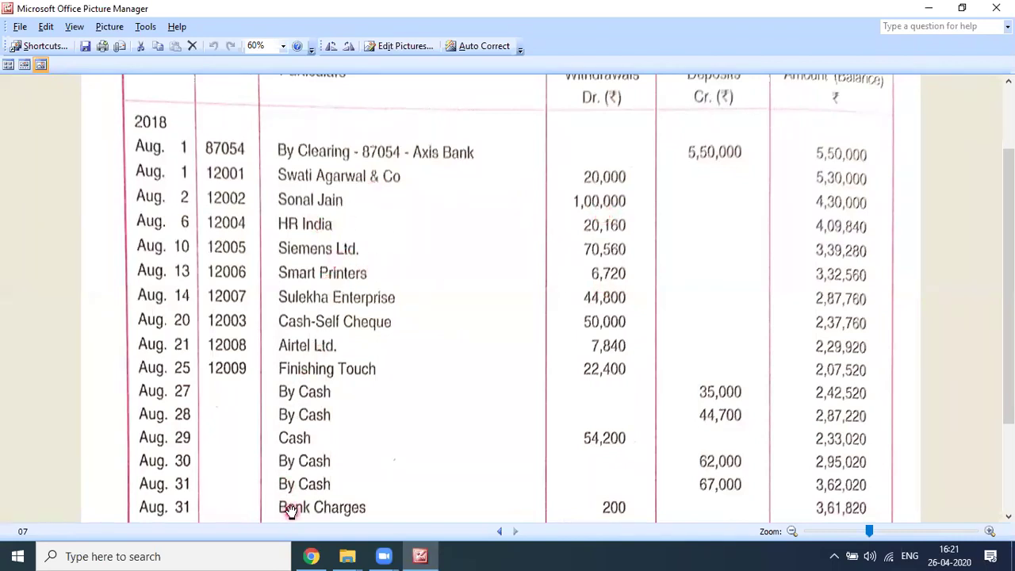
scroll(315, 468, down, 2)
scroll(315, 468, down, 2)
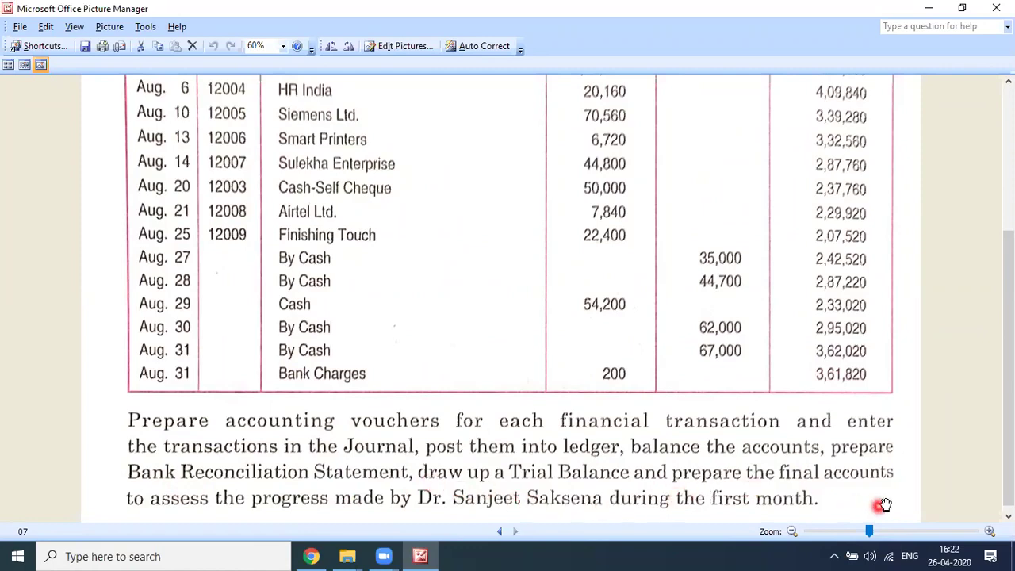
scroll(430, 500, down, 1)
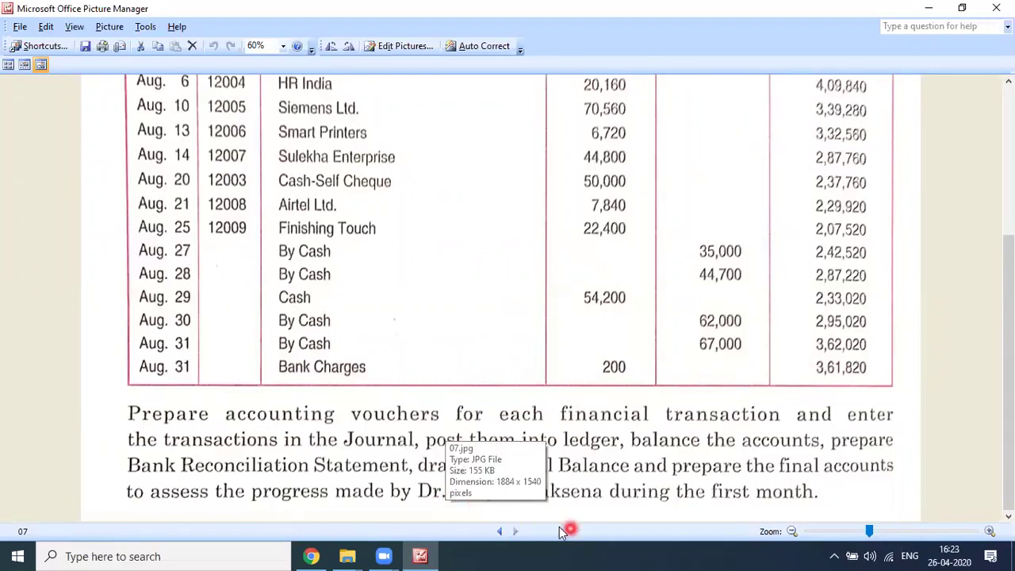
Step: Step back through the pictures to picture 01, the transaction list
click(502, 532)
click(502, 532)
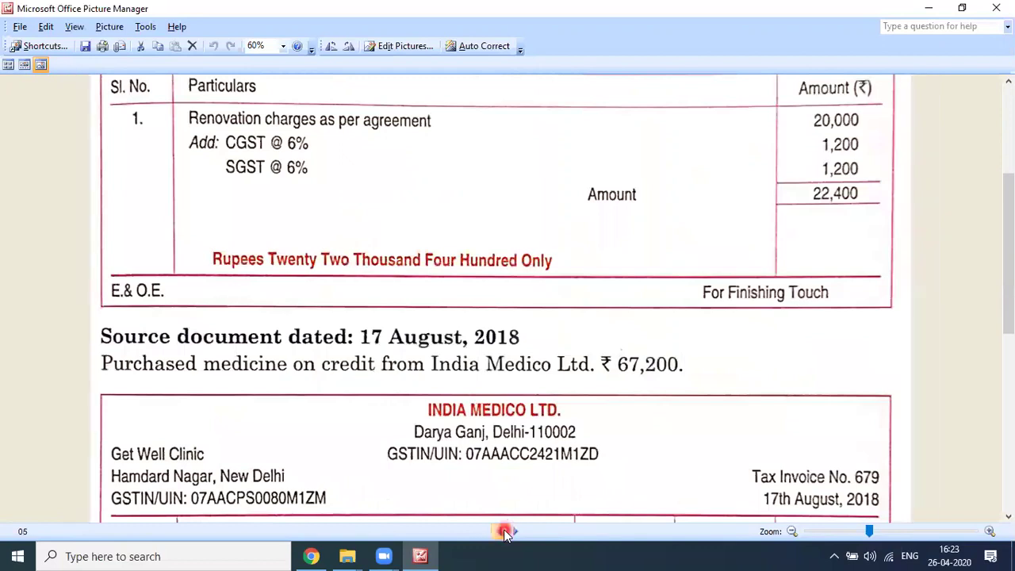
click(502, 532)
click(504, 533)
click(499, 533)
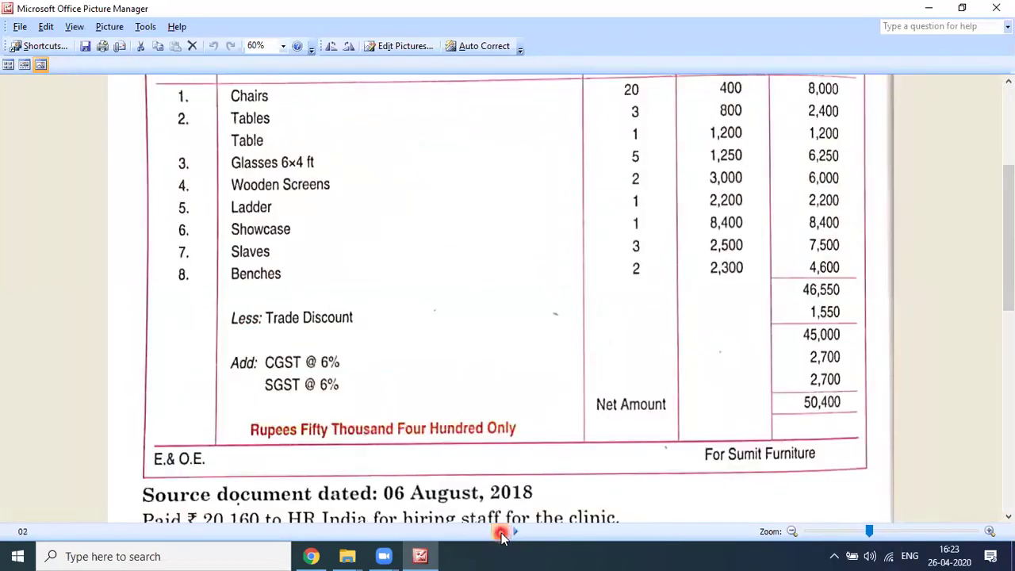
click(494, 533)
click(498, 532)
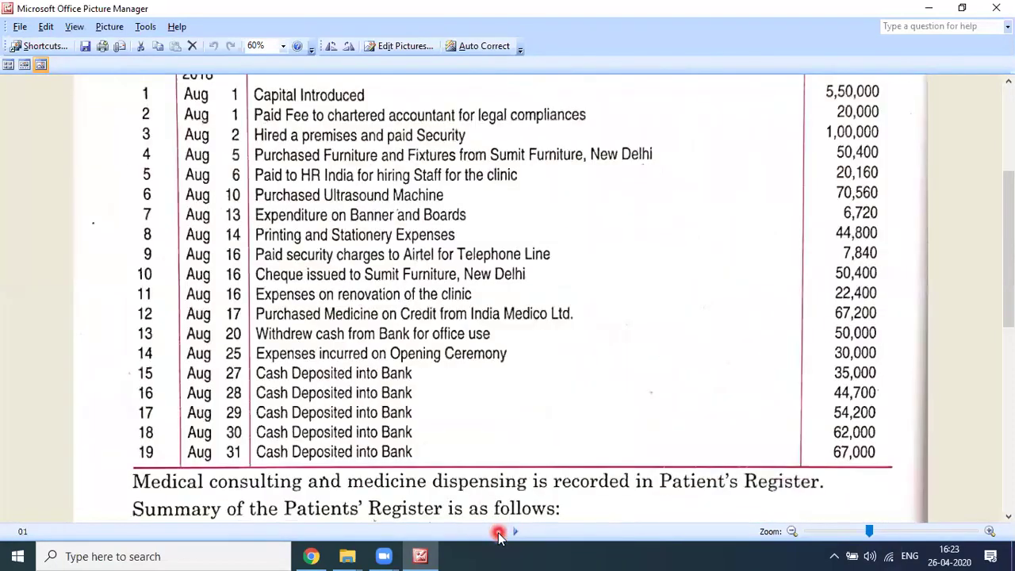
Step: Pan the page until the Patients' Register table header shows above the salary and stock notes
scroll(483, 397, down, 6)
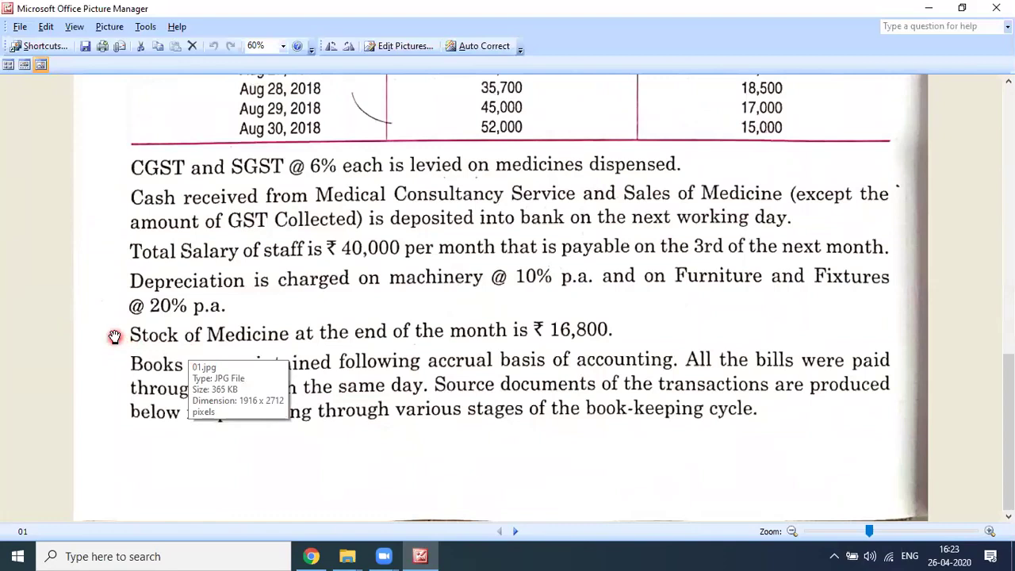
mouse_move(607, 333)
mouse_down()
mouse_move(623, 350)
mouse_move(630, 344)
mouse_move(357, 345)
mouse_move(156, 364)
mouse_move(175, 371)
mouse_up()
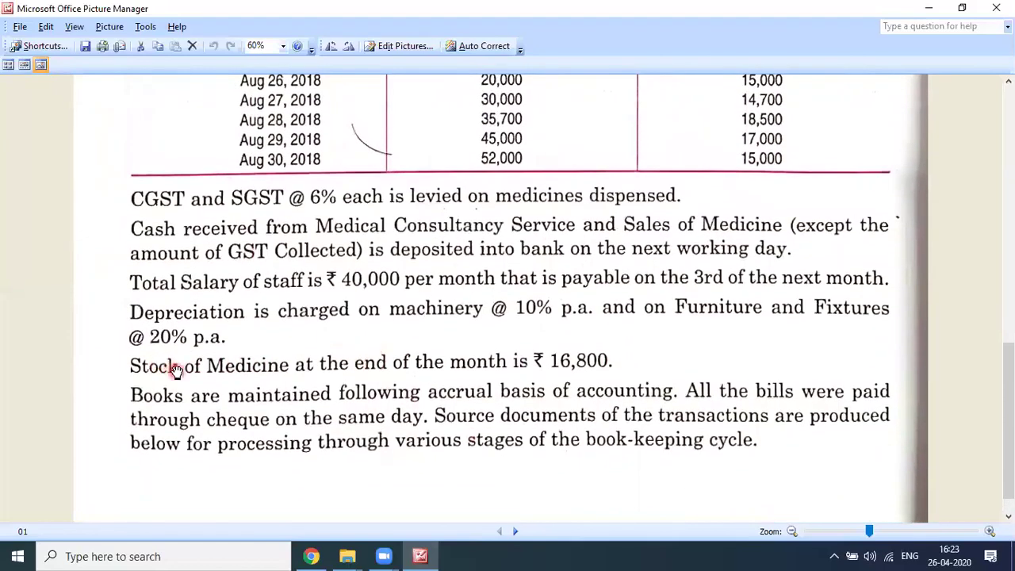
mouse_move(101, 378)
mouse_down()
mouse_move(338, 385)
mouse_move(519, 438)
mouse_up()
scroll(558, 448, up, 1)
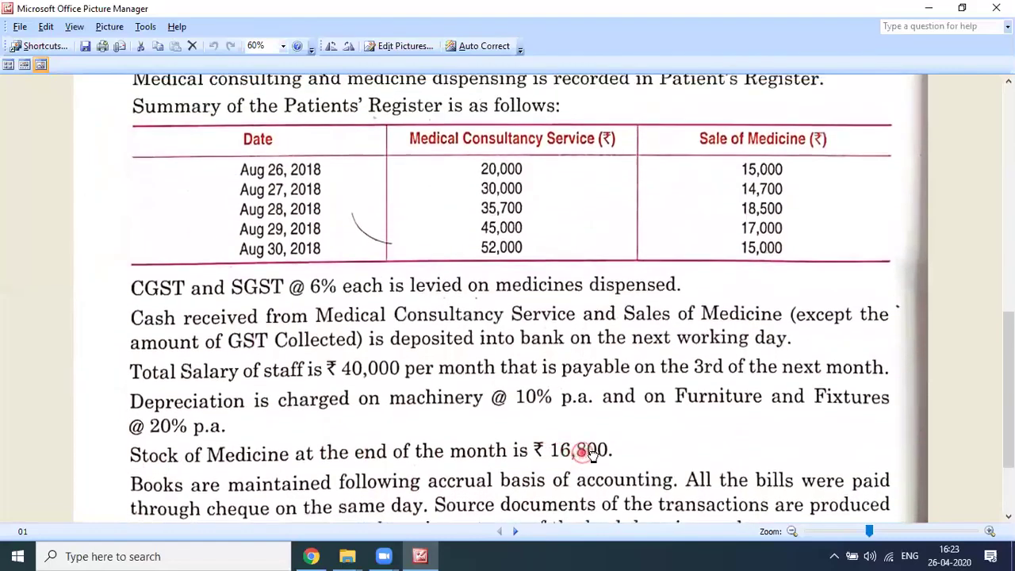
click(439, 183)
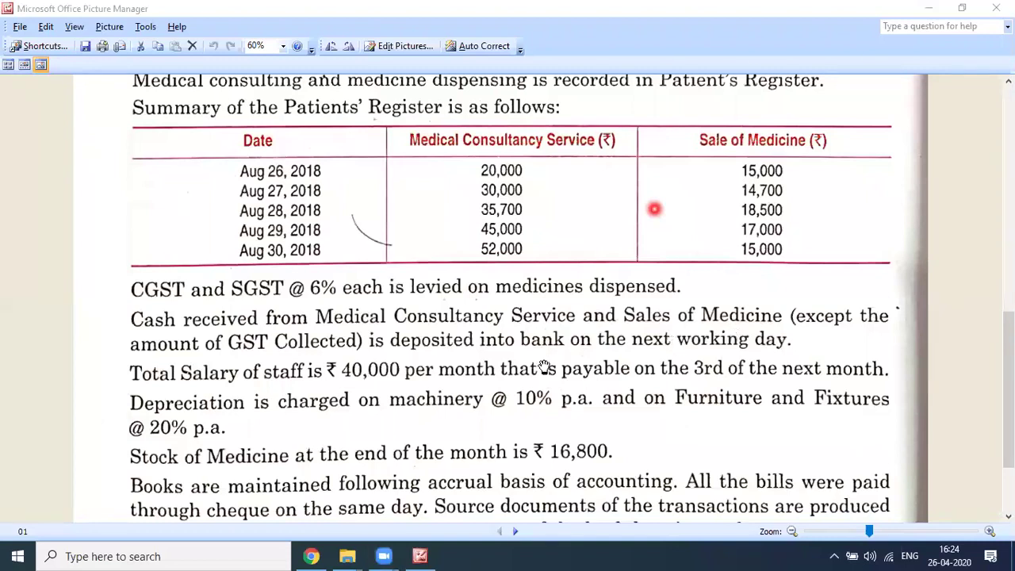
Step: Go forward to picture 07 and review the 31 August 2018 bank statement
scroll(543, 369, down, 3)
click(517, 532)
click(516, 532)
click(516, 532)
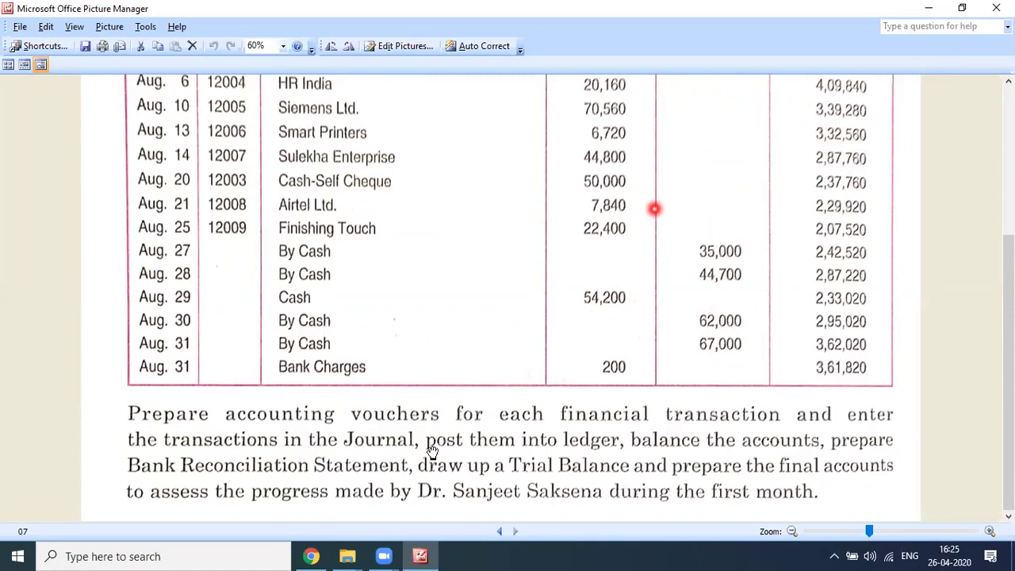
scroll(428, 452, up, 3)
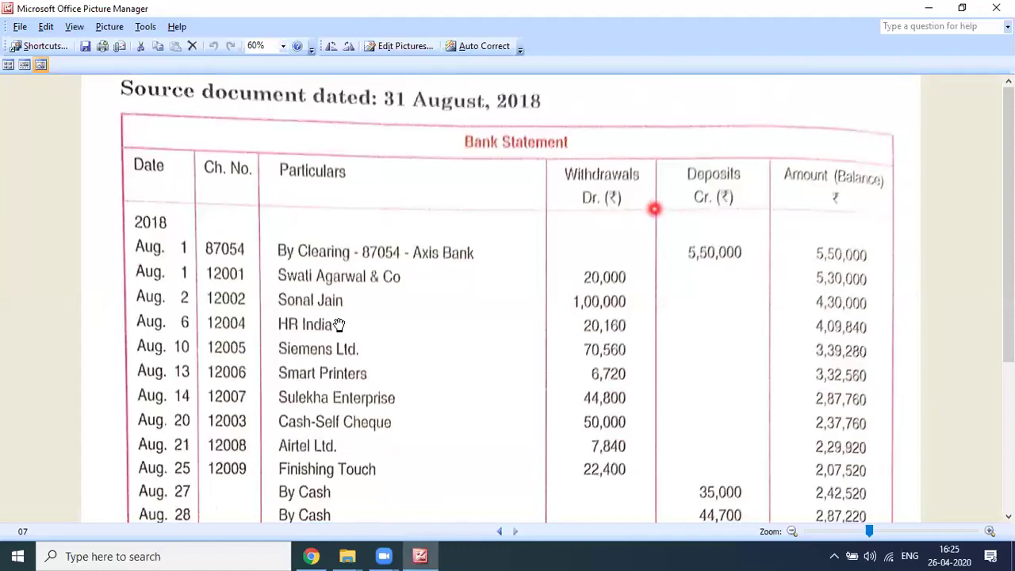
scroll(425, 384, down, 5)
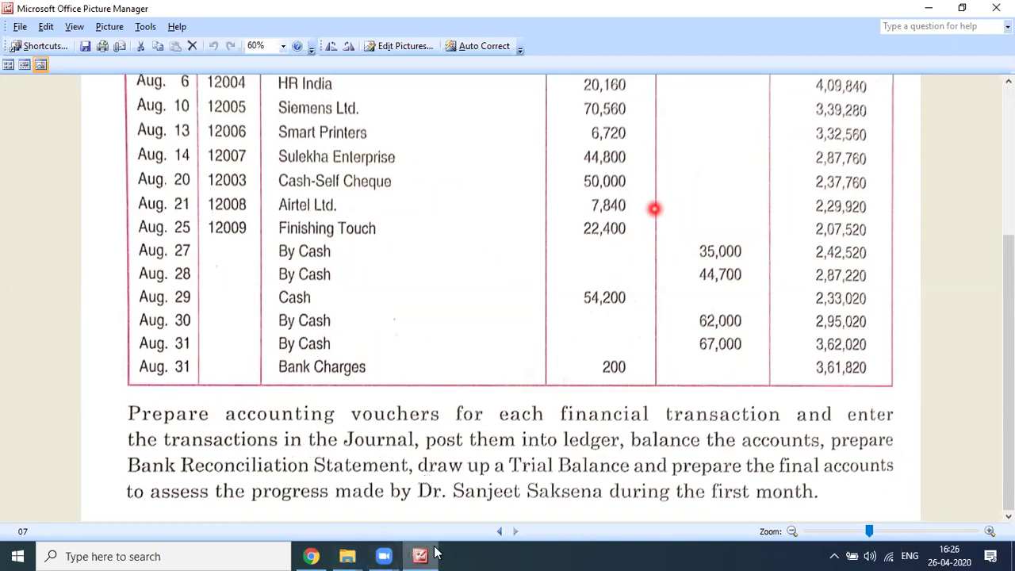
scroll(425, 457, up, 5)
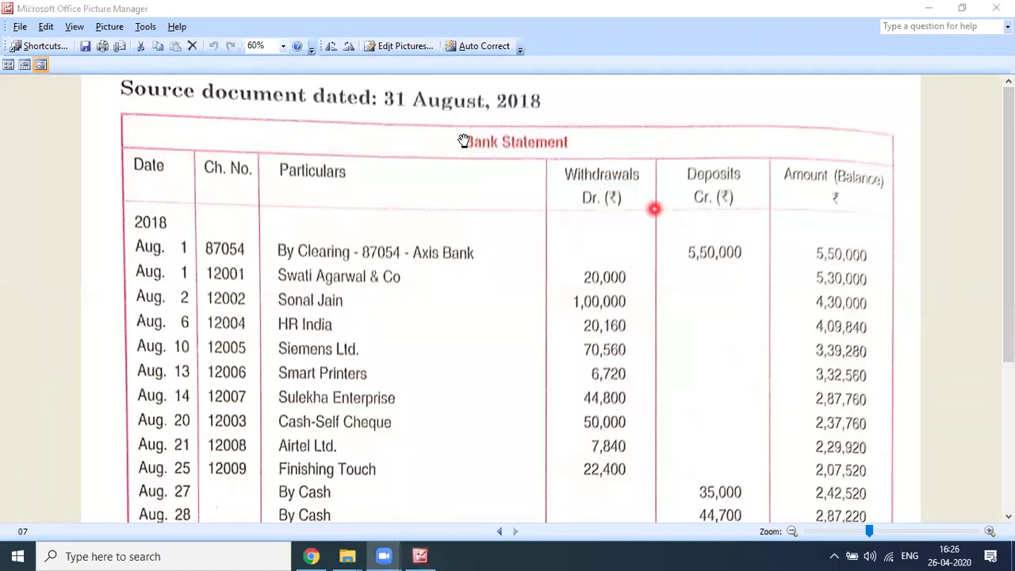
Step: Minimise Picture Manager and File Explorer, then launch Tally.ERP 9 from the desktop
click(531, 18)
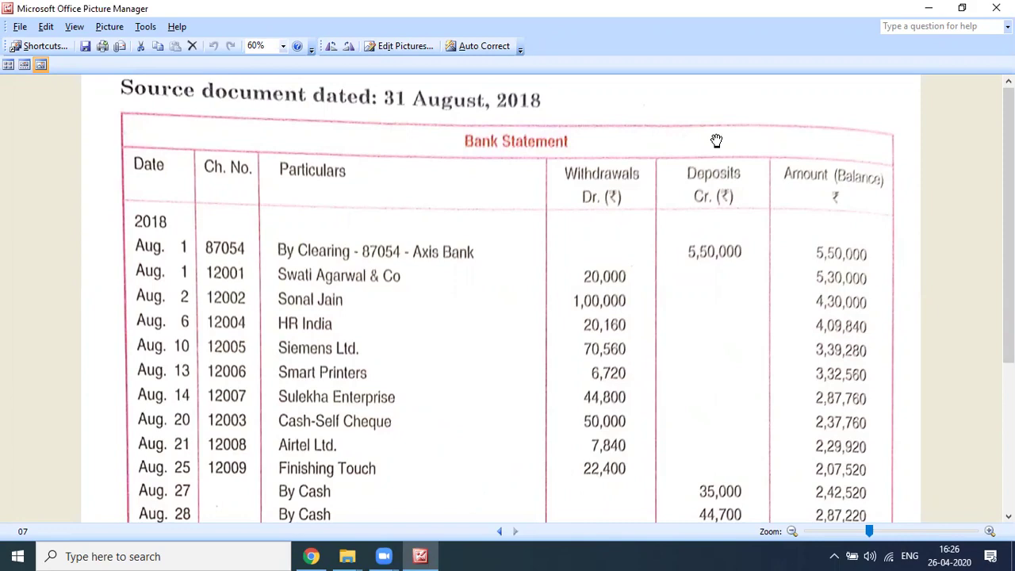
click(928, 8)
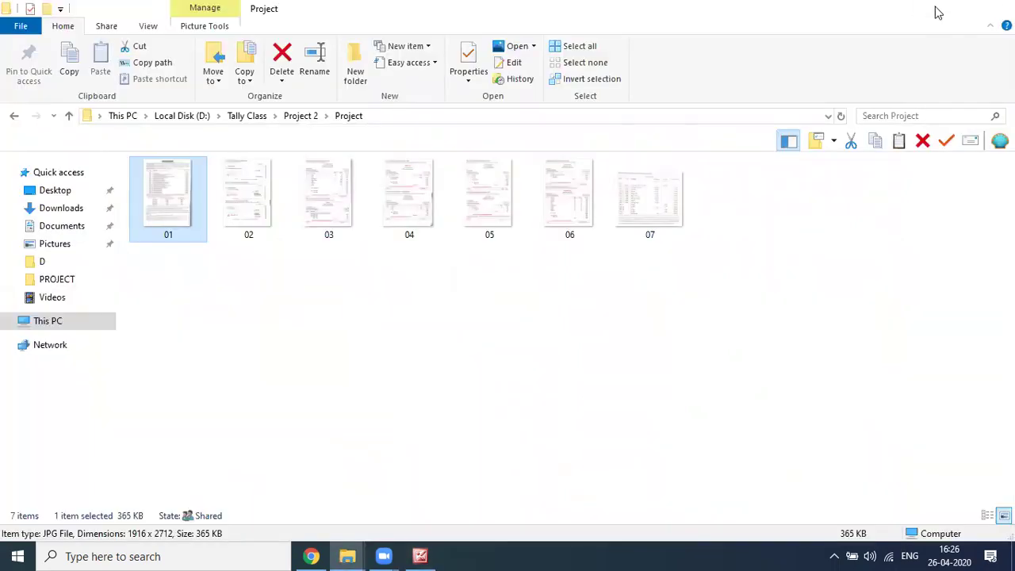
click(937, 11)
click(28, 426)
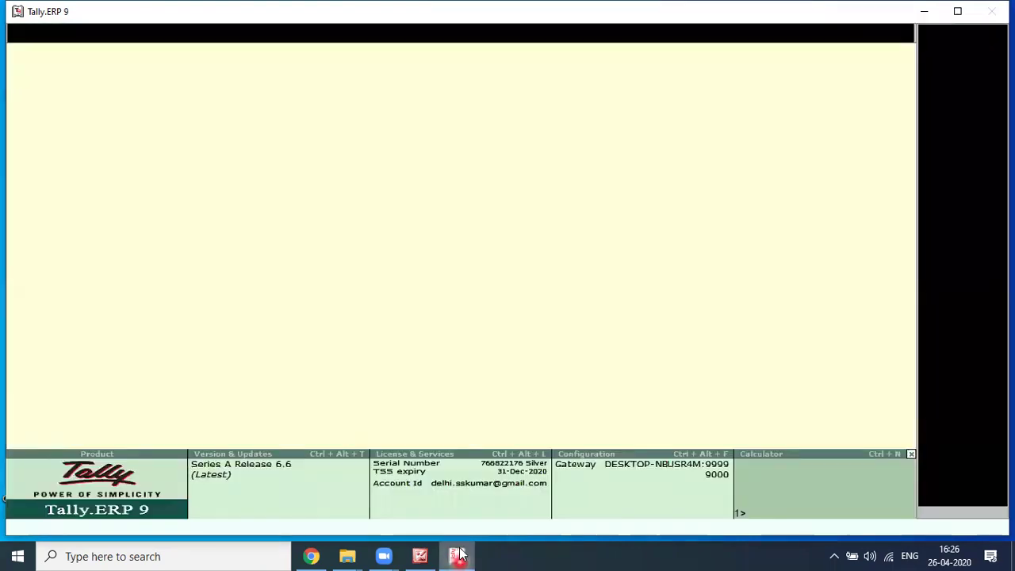
Step: Minimise and restore the Tally.ERP 9 window from the taskbar once it reaches the Gateway of Tally
mouse_move(453, 555)
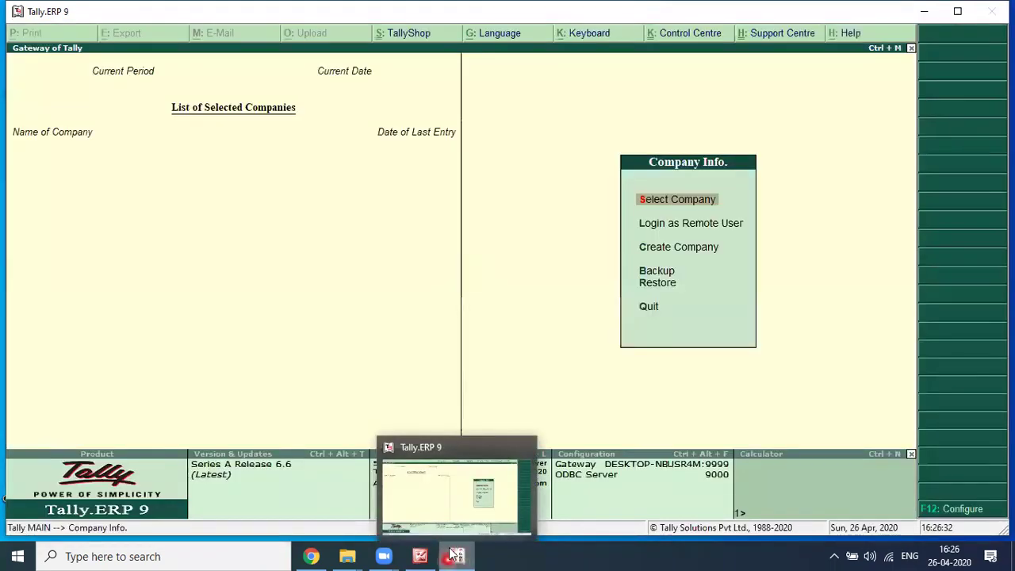
click(453, 555)
click(456, 555)
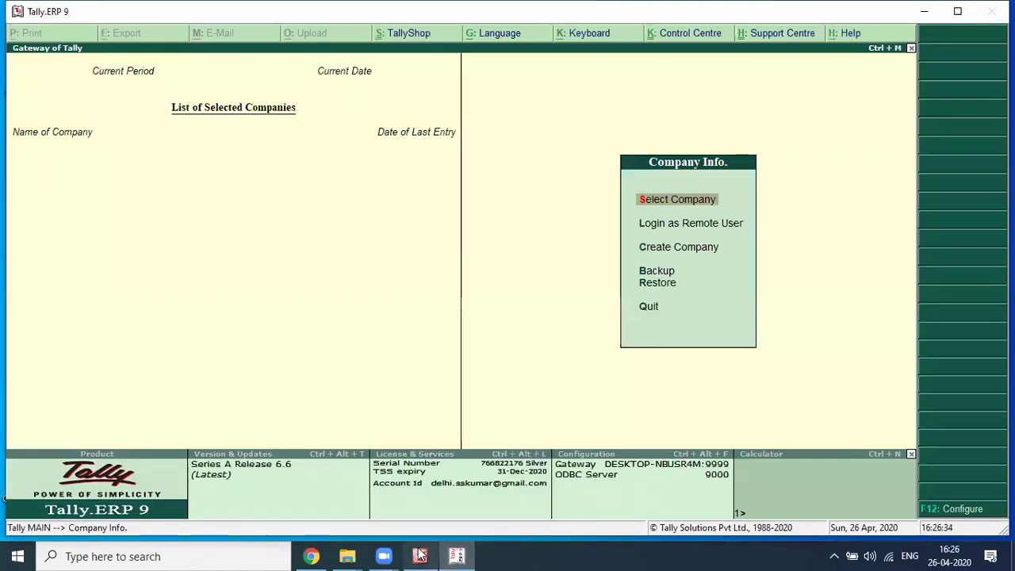
Step: Bring Picture Manager forward, go back to picture 01 (the Project 2 case page), then switch to Tally.ERP 9
click(420, 555)
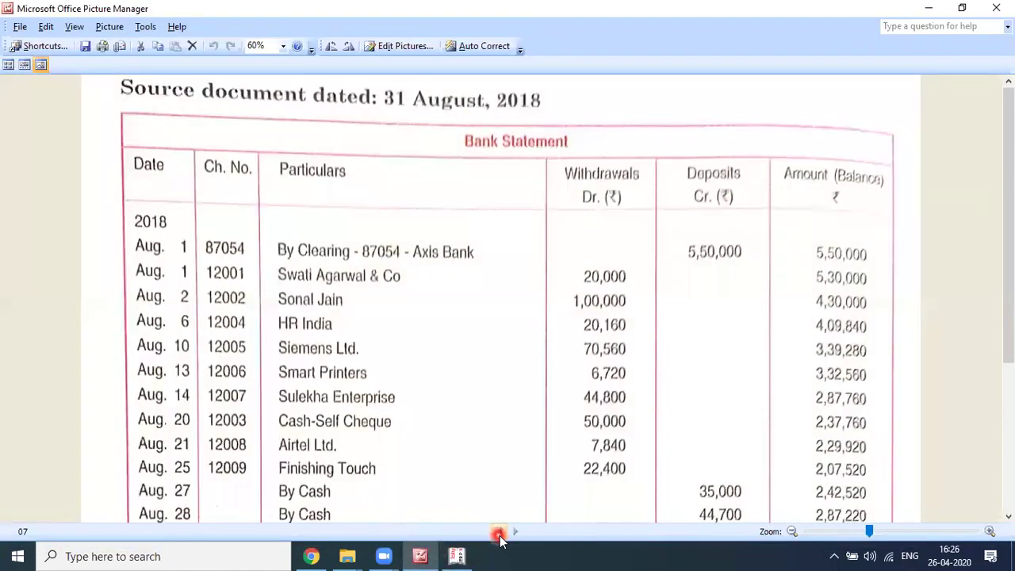
click(499, 533)
click(500, 532)
click(499, 533)
click(500, 533)
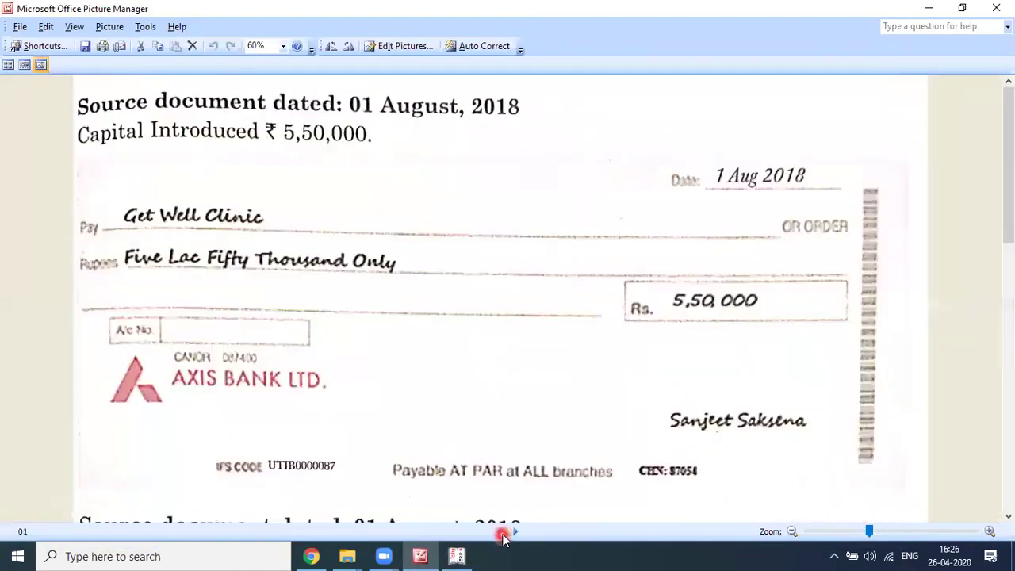
click(502, 536)
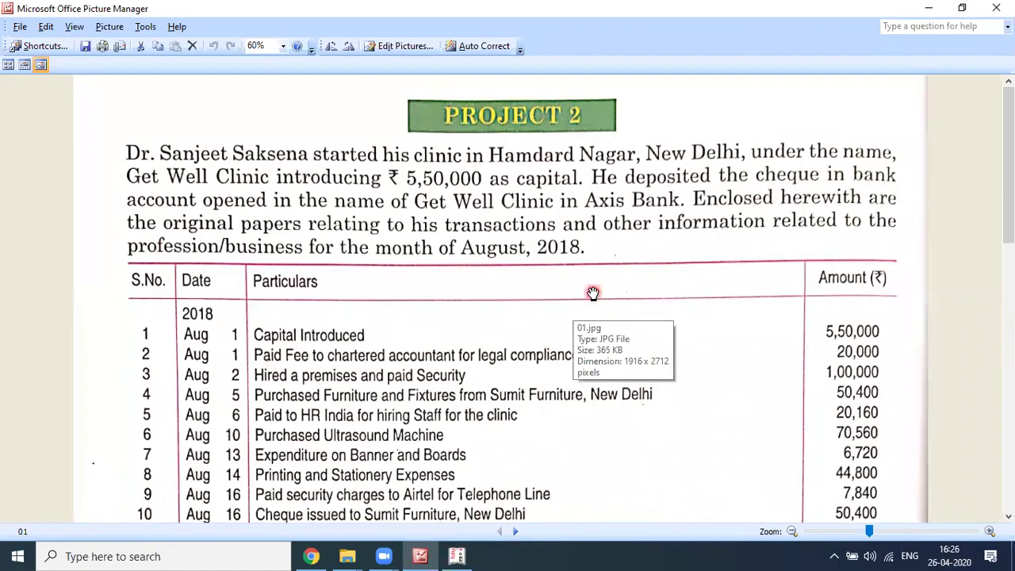
key(alt+Tab)
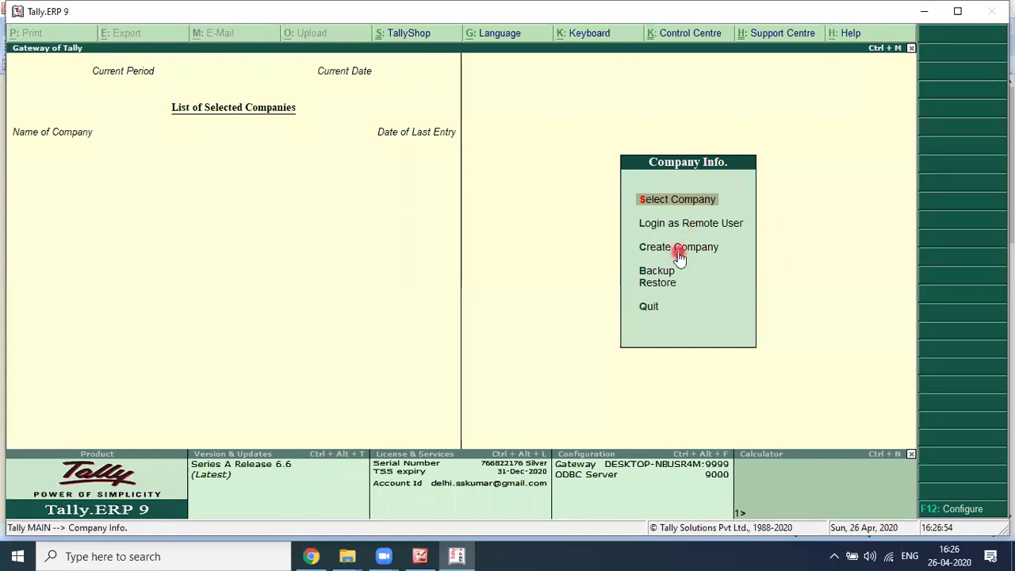
Step: Start a new company, move to its Directory field, then switch to Picture Manager
click(675, 248)
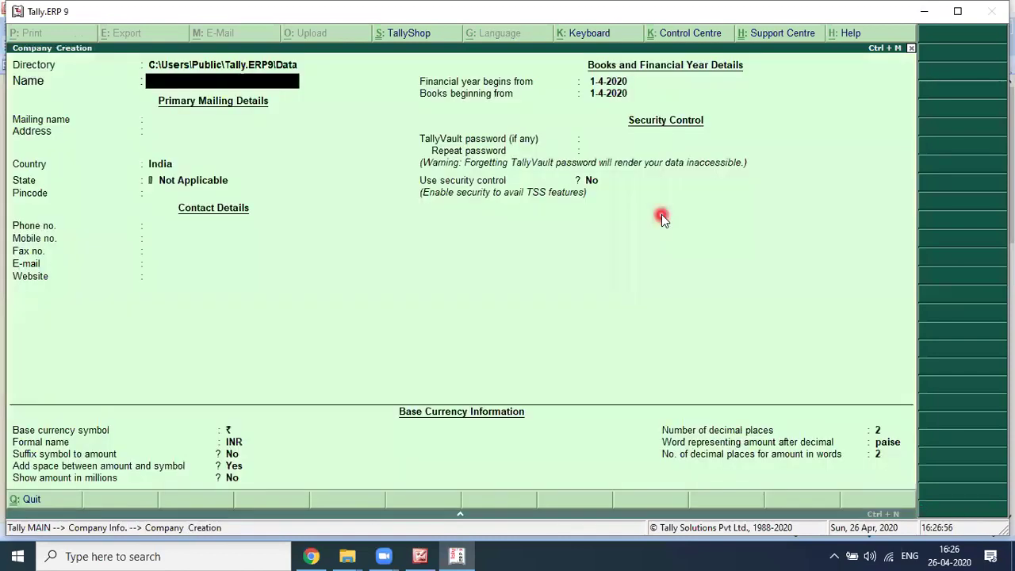
key(Up)
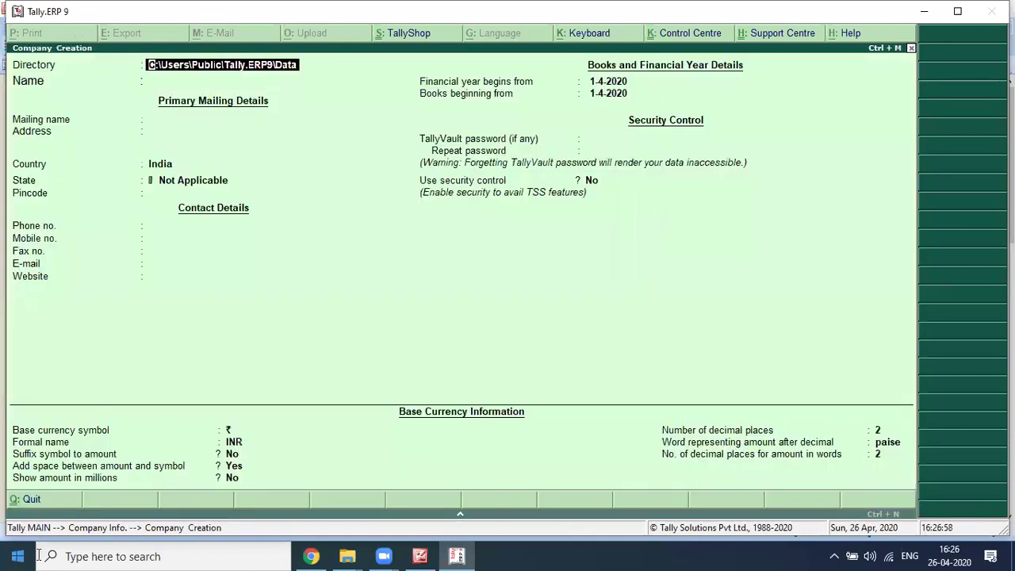
key(alt+Tab)
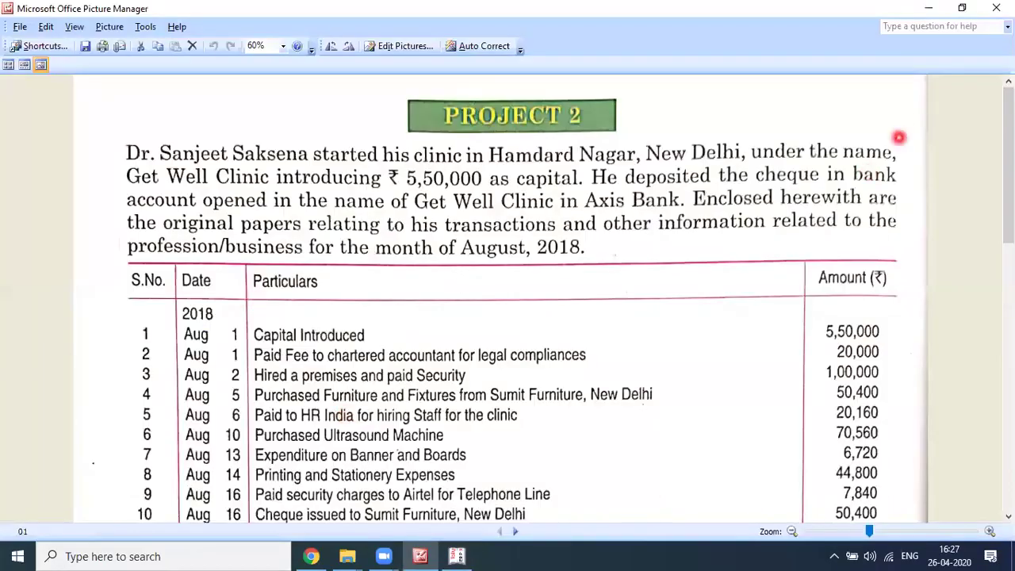
Step: Browse to D:\Tally Class\TALLY DATA\DATA in File Explorer, copy its path, and return to Tally
key(super+d)
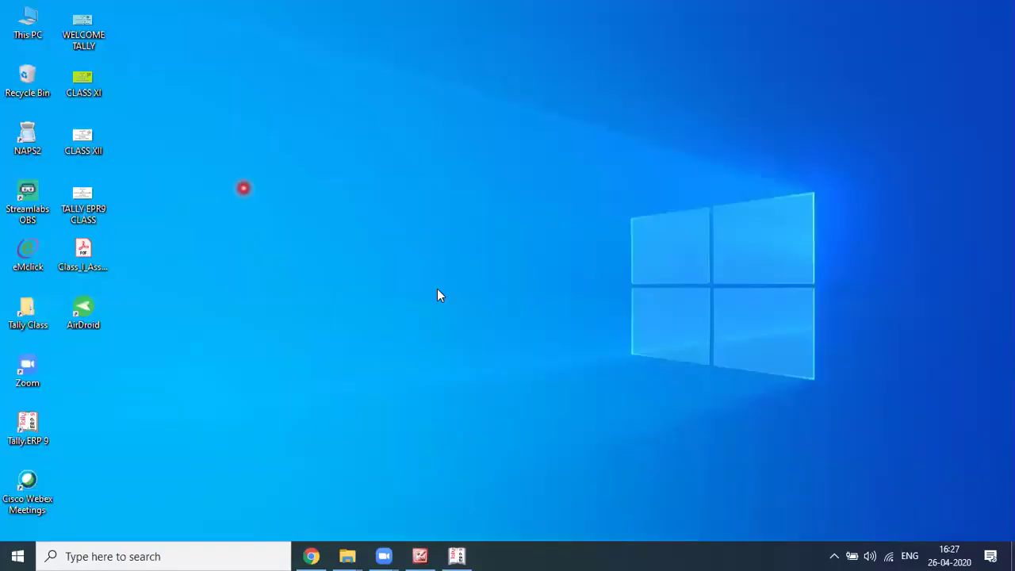
key(super+e)
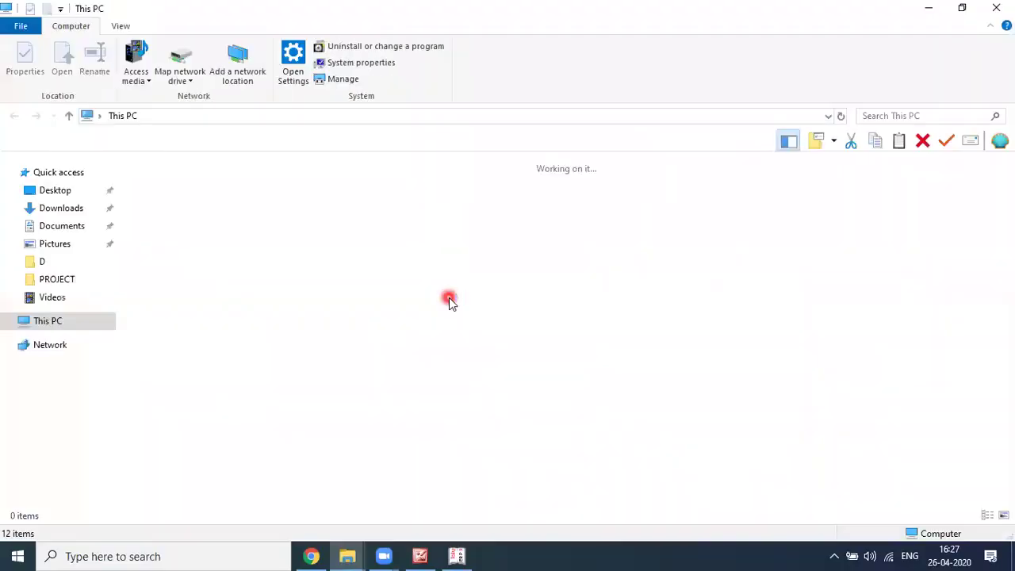
double_click(380, 313)
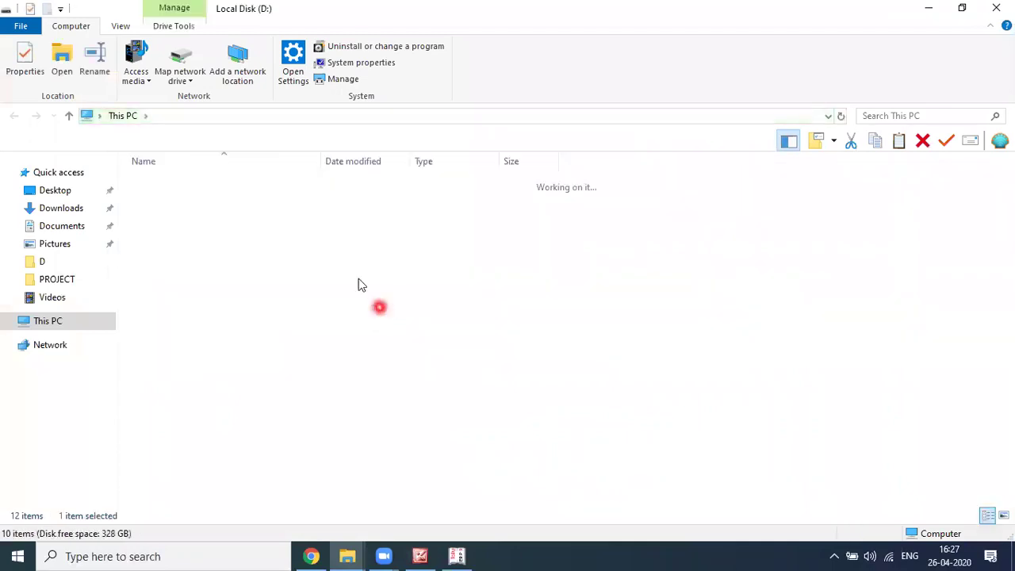
double_click(181, 265)
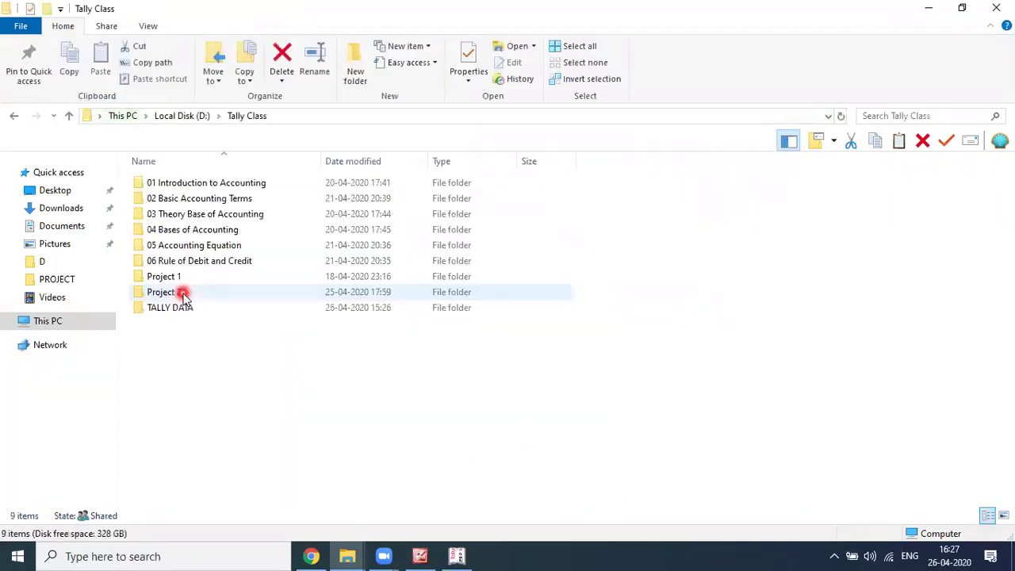
double_click(178, 311)
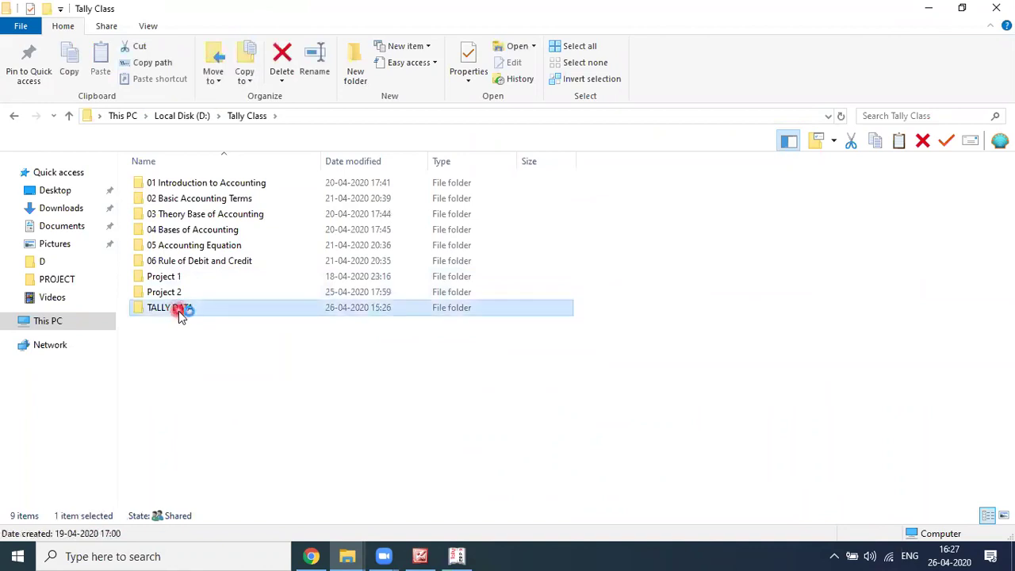
double_click(162, 183)
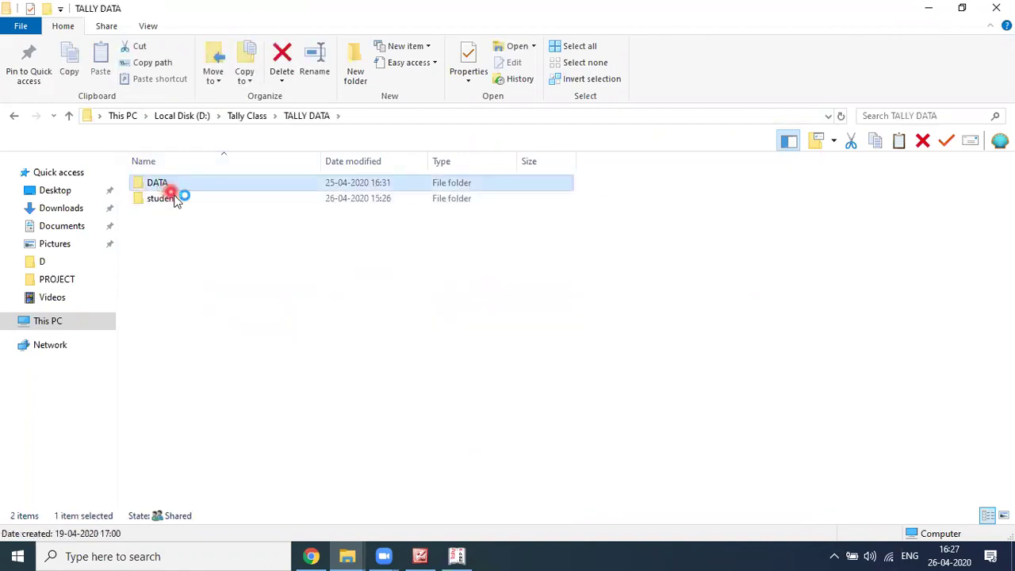
click(467, 116)
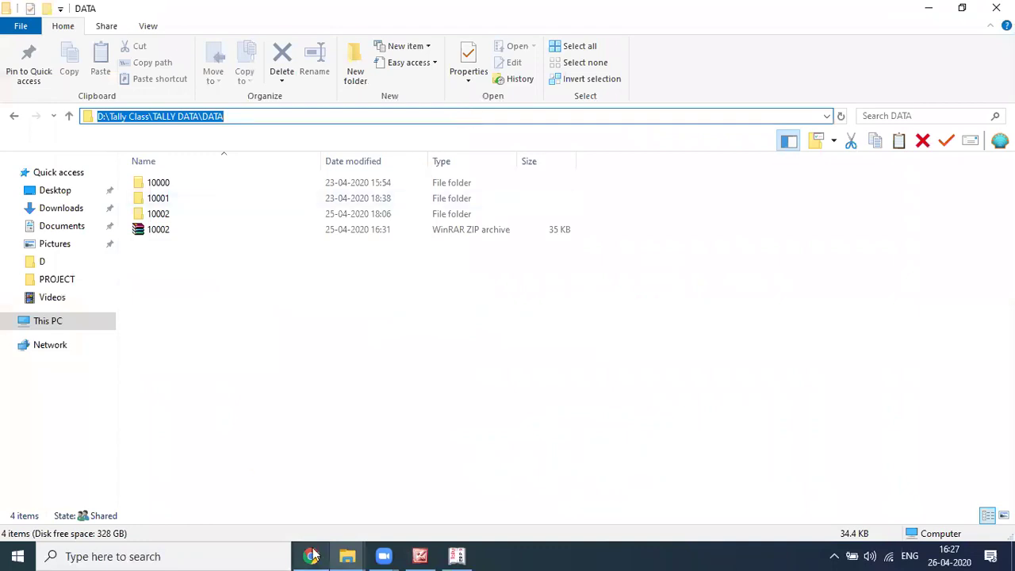
key(alt+Tab)
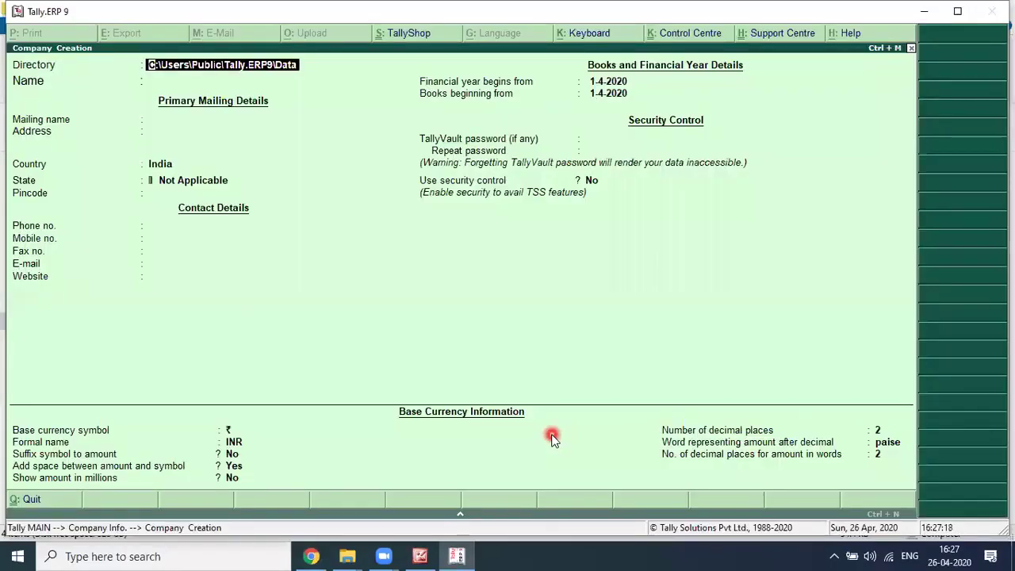
Step: Paste the DATA folder path as the directory and name the company Get Well Clinic
key(ctrl+alt+v)
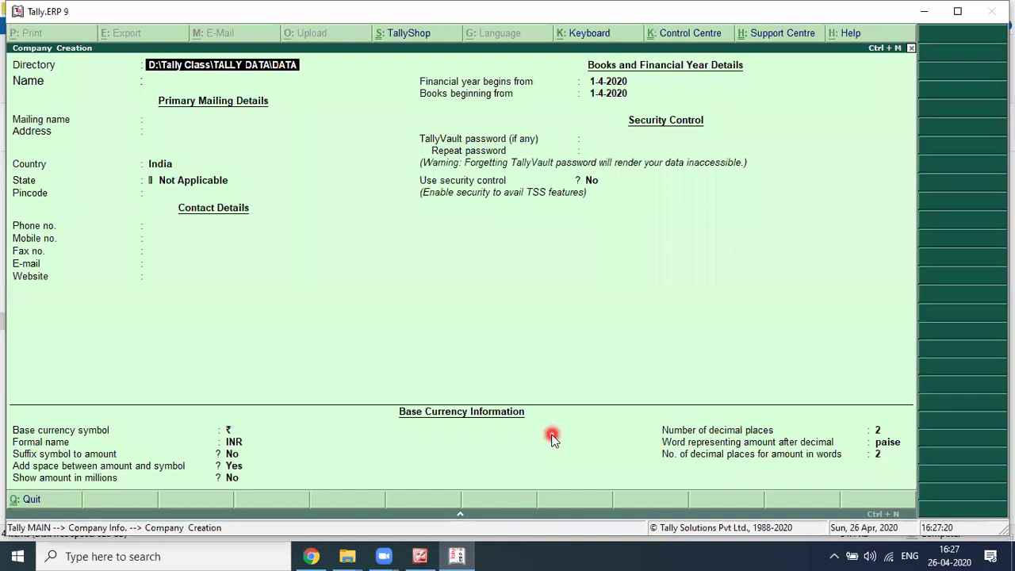
key(Return)
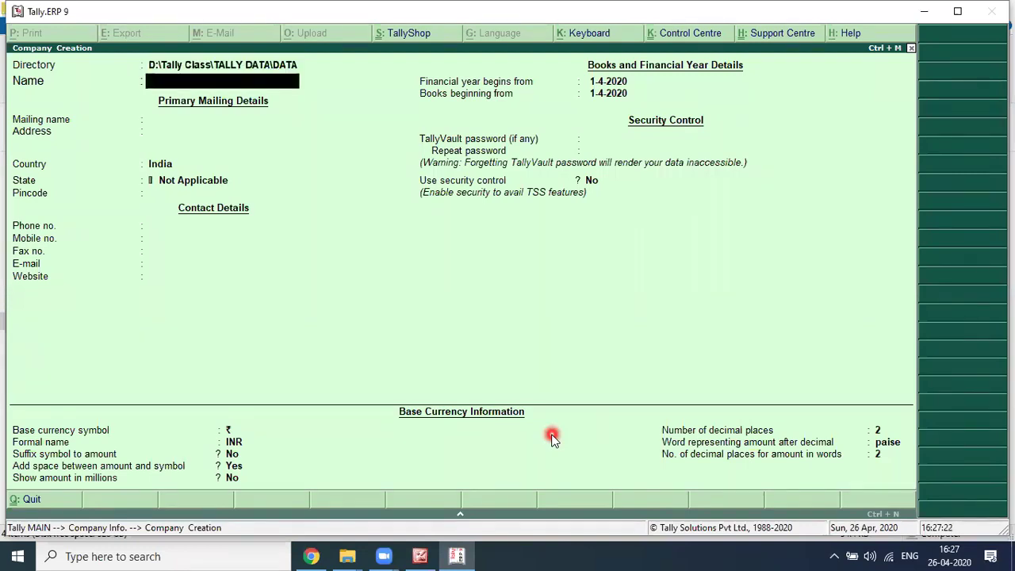
text(Get Well Clinic)
key(Return)
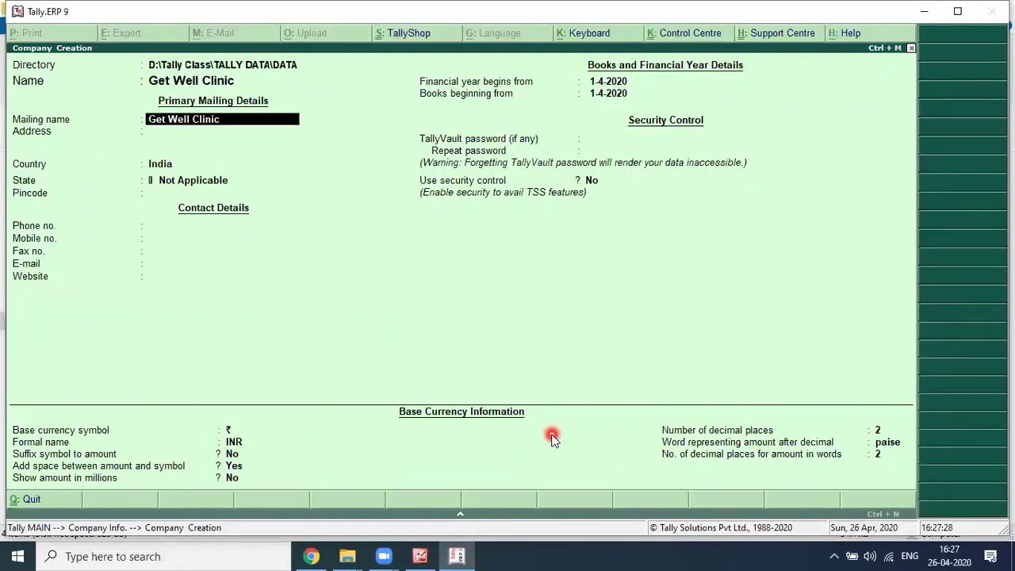
key(Return)
Step: Check the project brief, then enter the clinic's two-line postal address
key(alt+Tab)
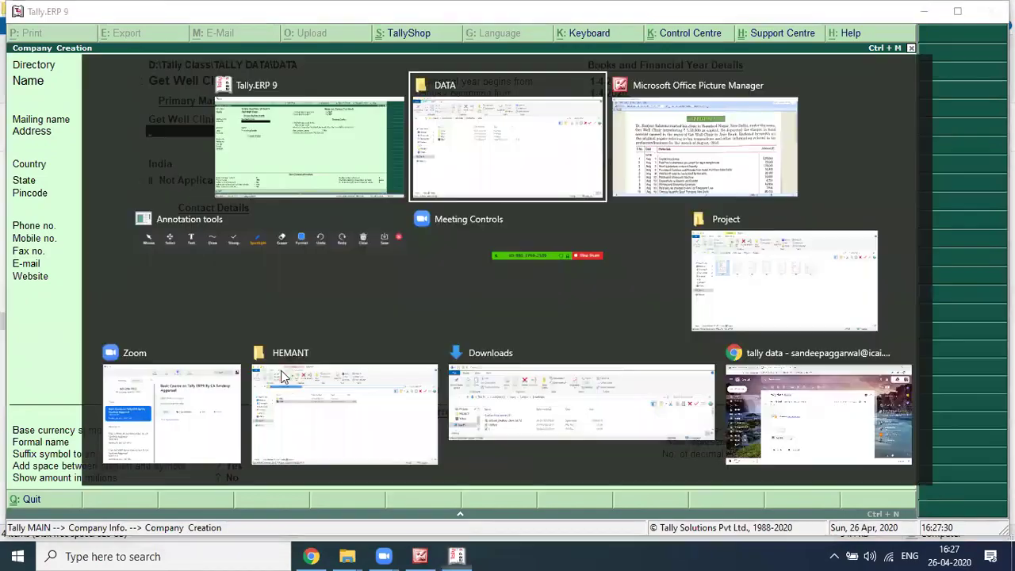
key(alt+Tab)
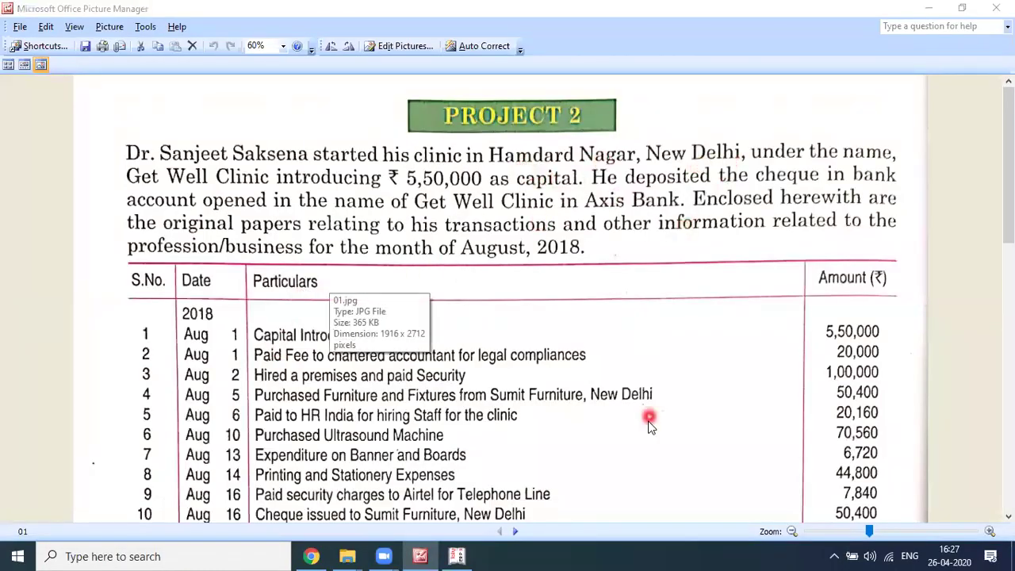
key(alt+Tab)
text(Ham)
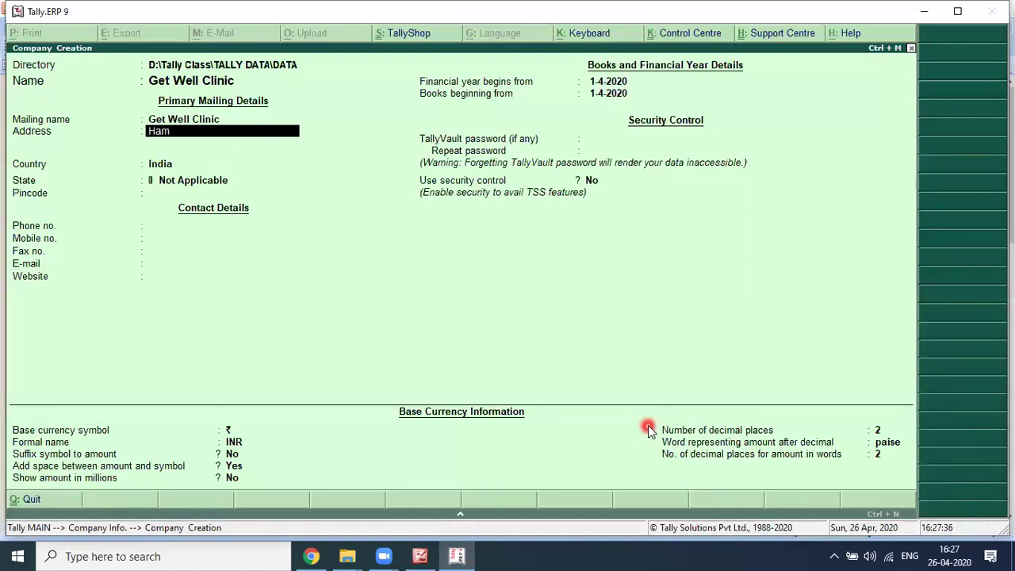
text(dard Nagar)
key(Return)
text(New Delhi)
key(Return)
key(Return)
key(Return)
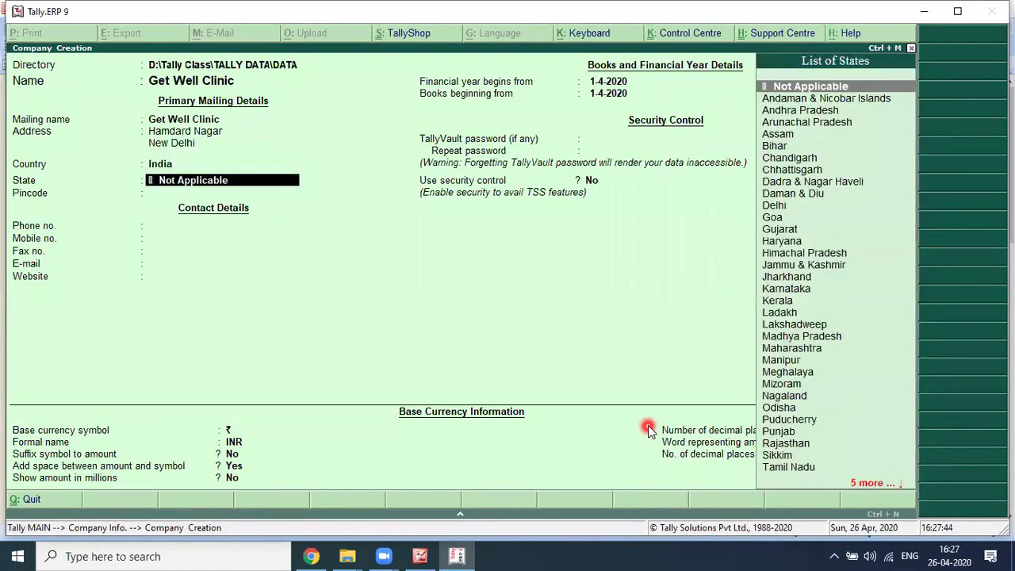
text(Delhi)
key(Return)
Step: Enter the corrected pincode, the clinic's landline phone number and its mobile number
text(110015)
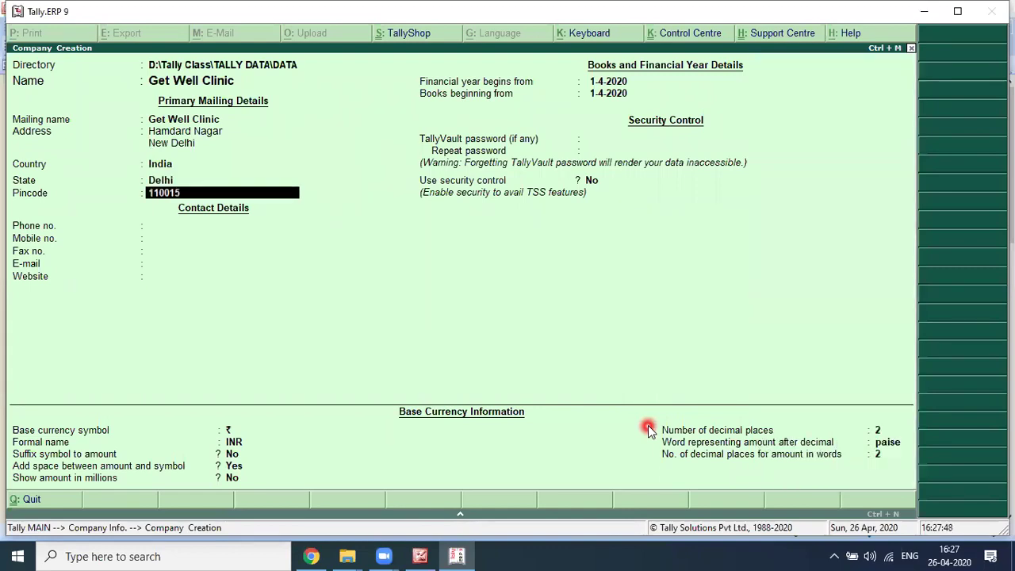
key(BackSpace)
text(9)
key(Return)
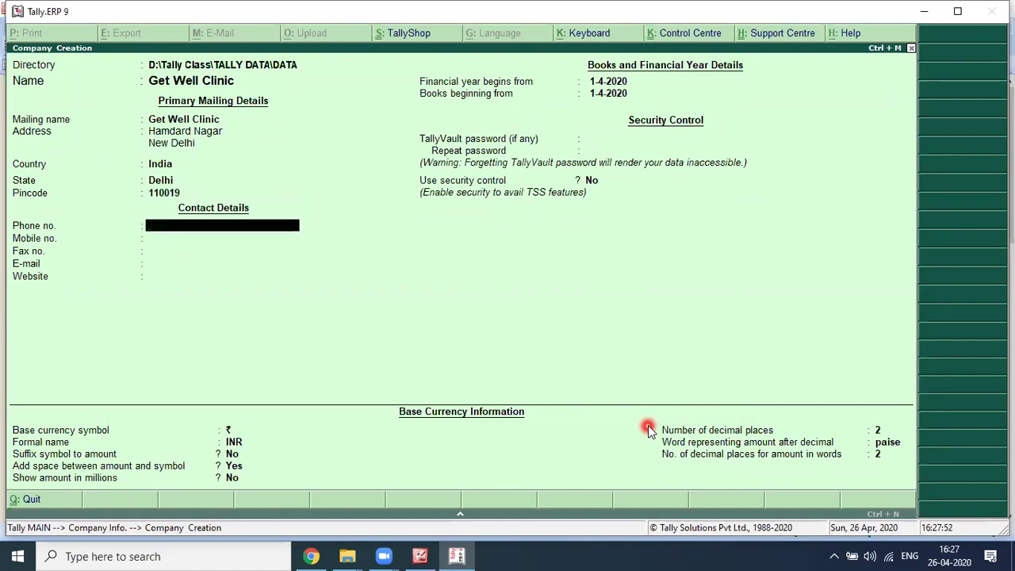
key(Return)
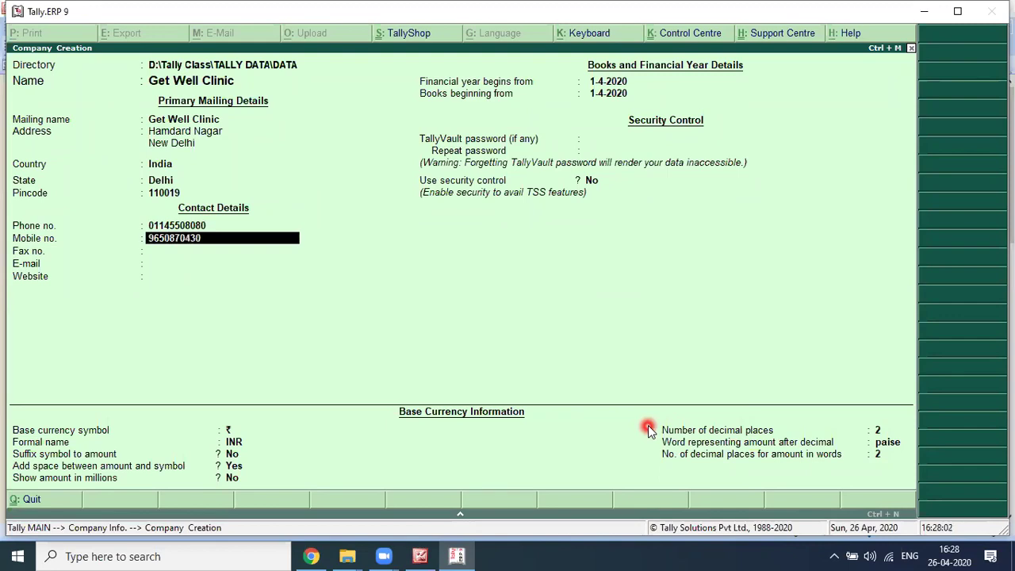
key(Return)
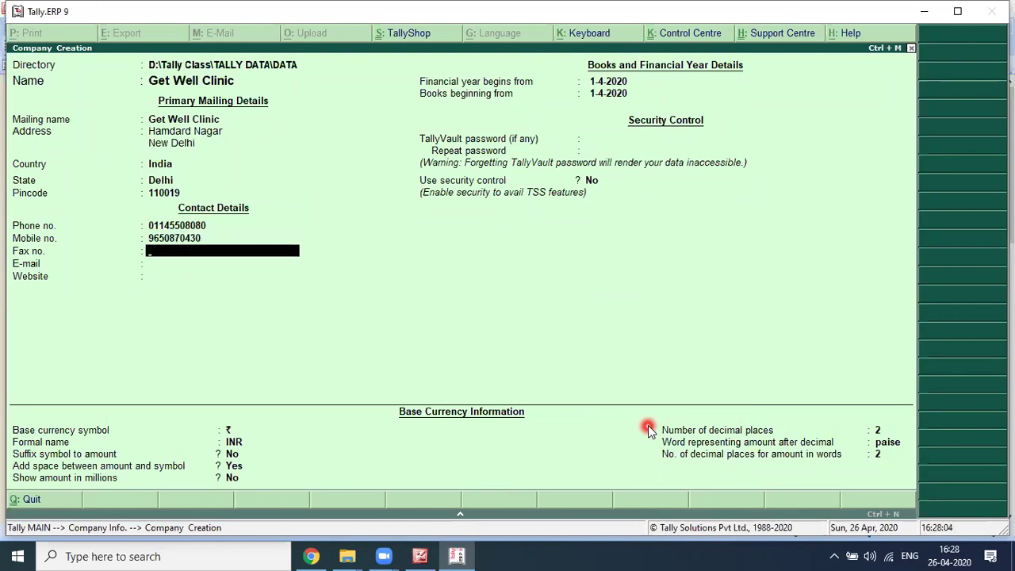
key(Return)
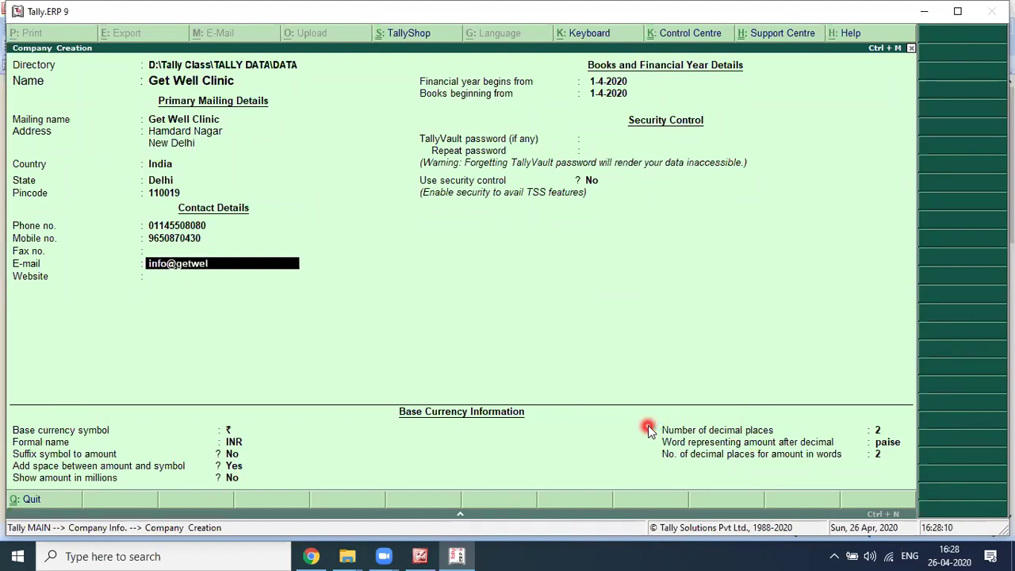
key(Return)
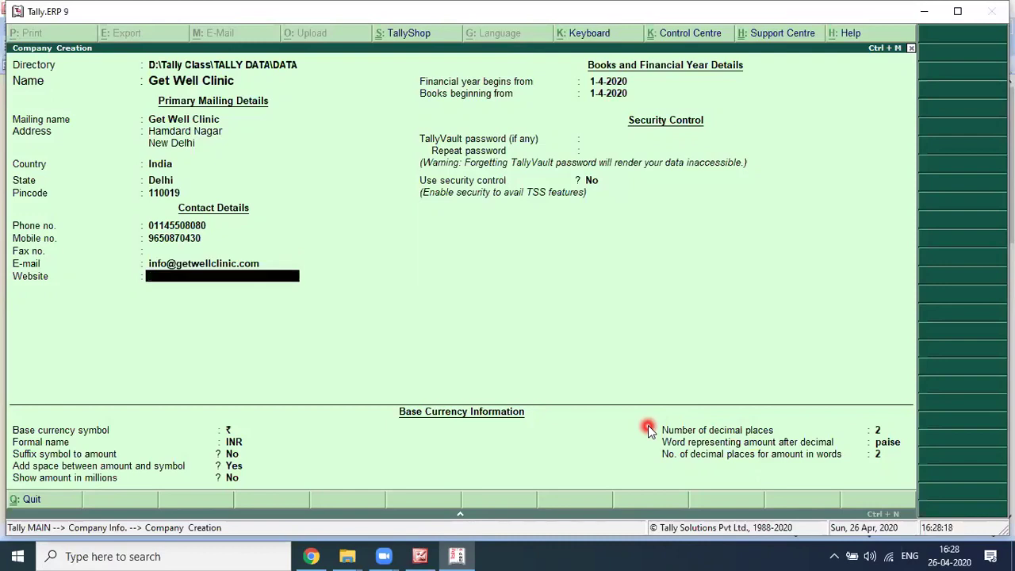
text(www.getwellclinic.)
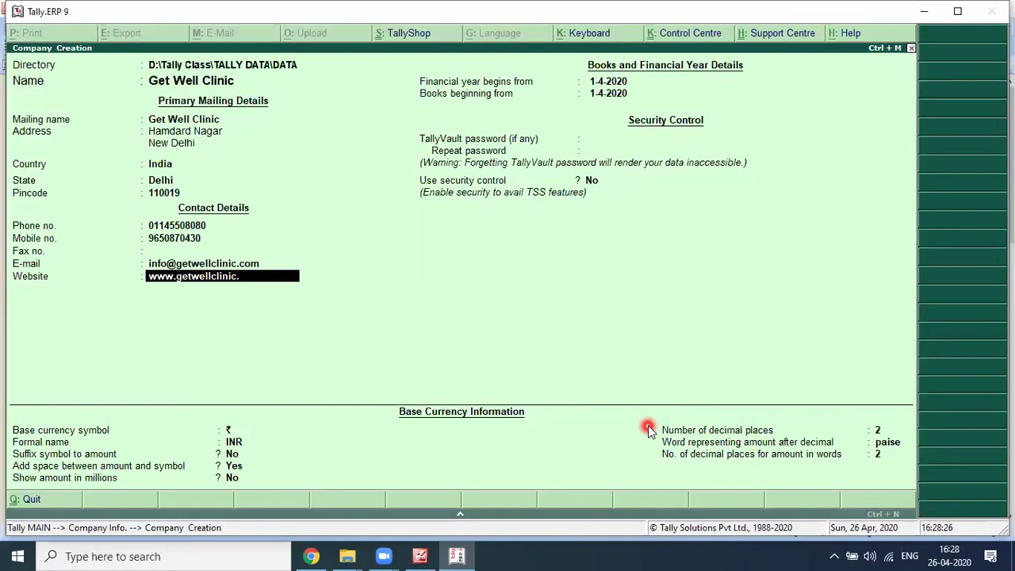
text(com)
key(Return)
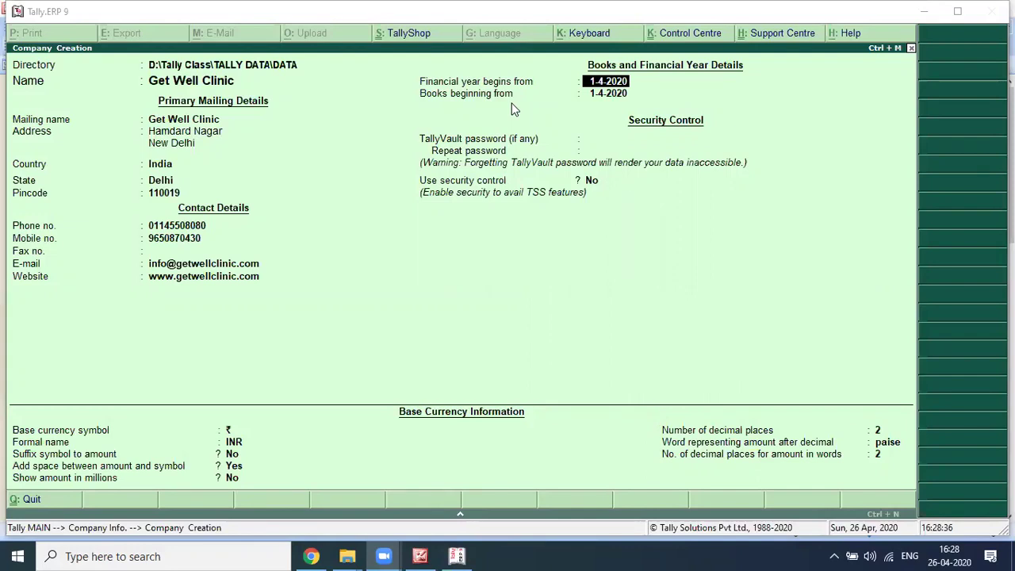
Step: Set the financial year from 1-4-2018 and books beginning 1-8-2018, with no TallyVault password
click(623, 221)
key(alt+Tab)
key(alt+Tab)
key(alt+Tab)
key(alt+Tab)
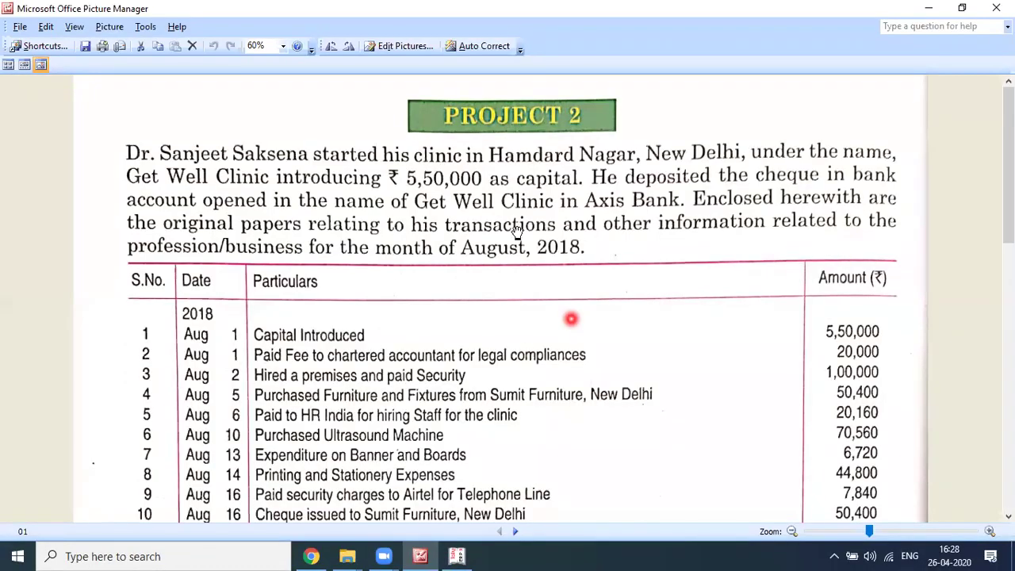
key(alt+Tab)
key(alt+Tab)
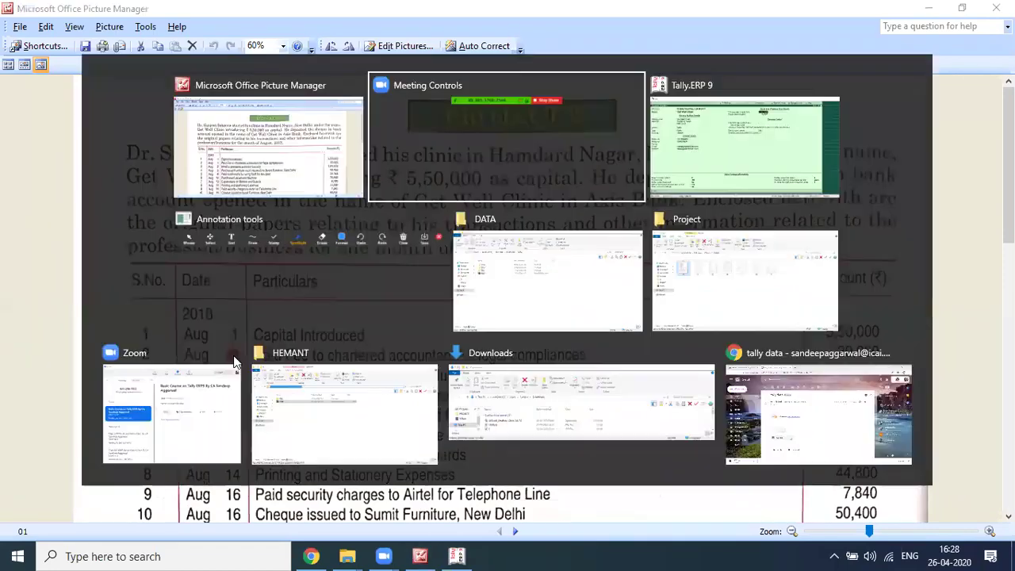
text(1-4)
text(-2018)
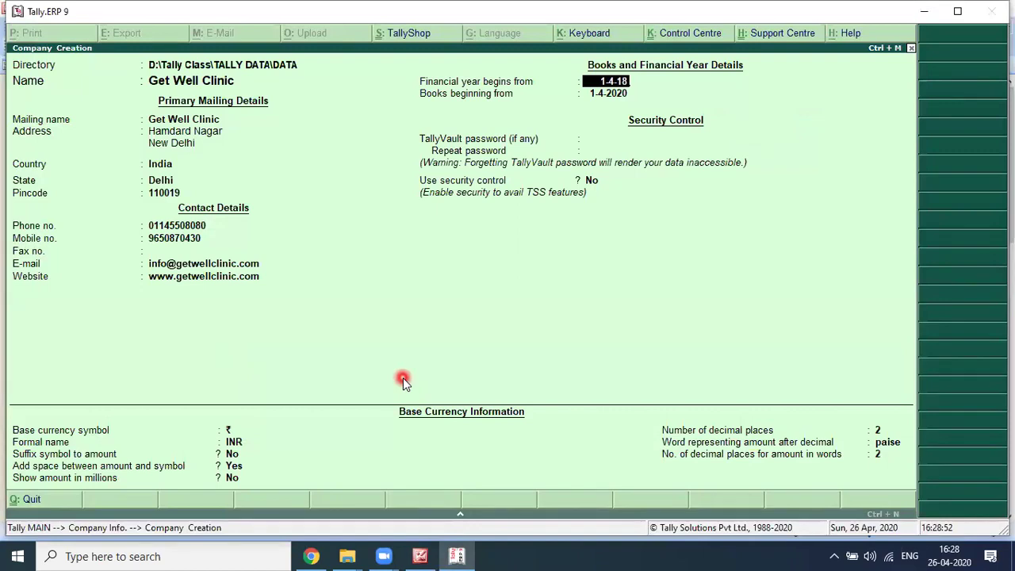
key(Return)
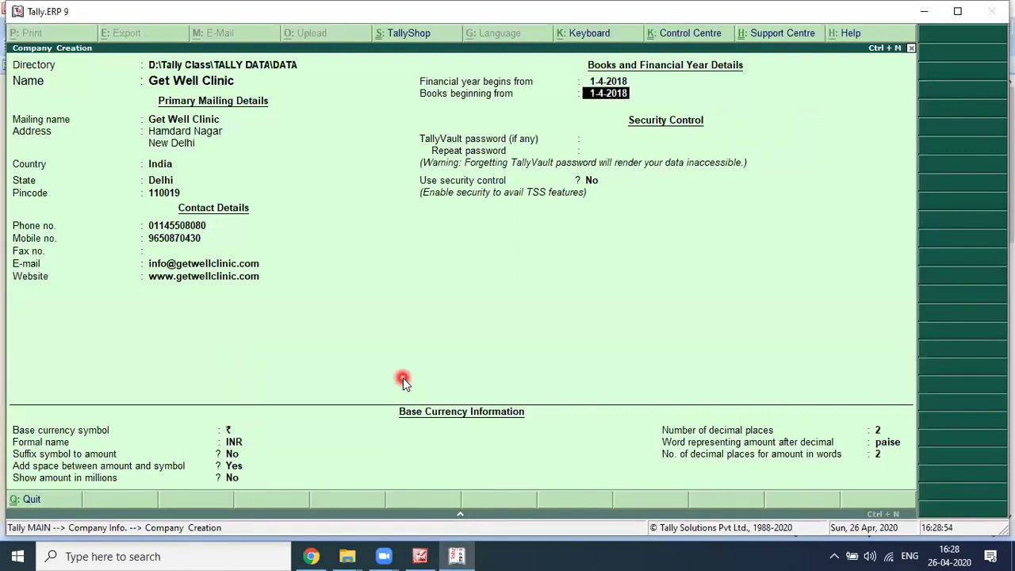
text(1-8-20)
text(18)
key(Return)
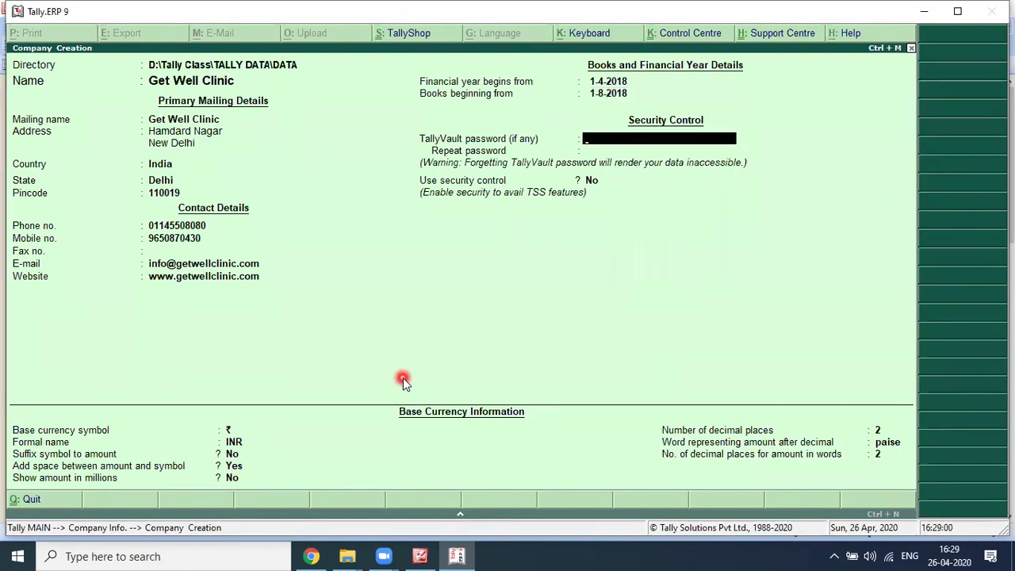
key(Return)
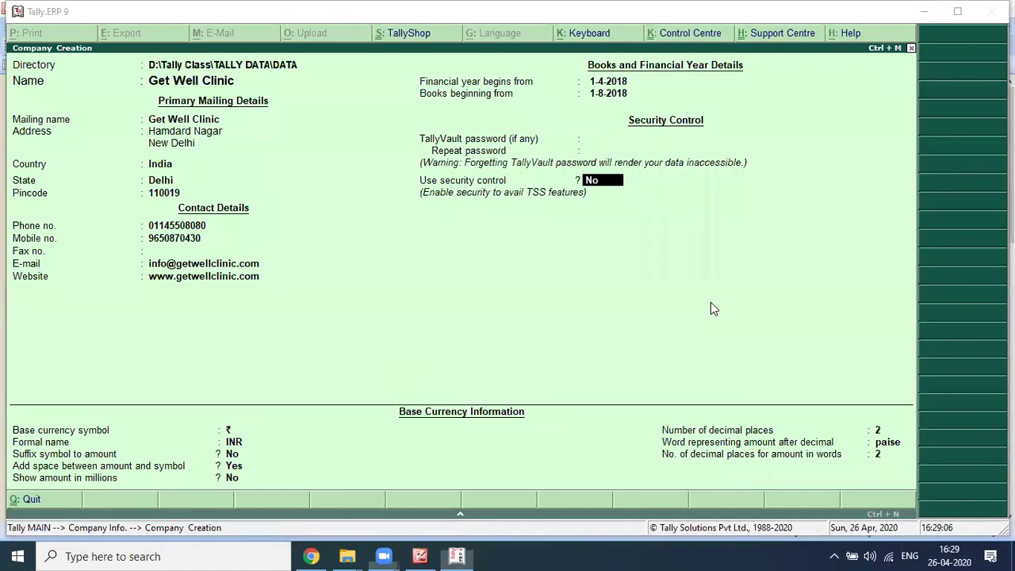
Step: Keep ₹/INR with 2 decimals, suffix the symbol to amounts, and accept the company
click(571, 139)
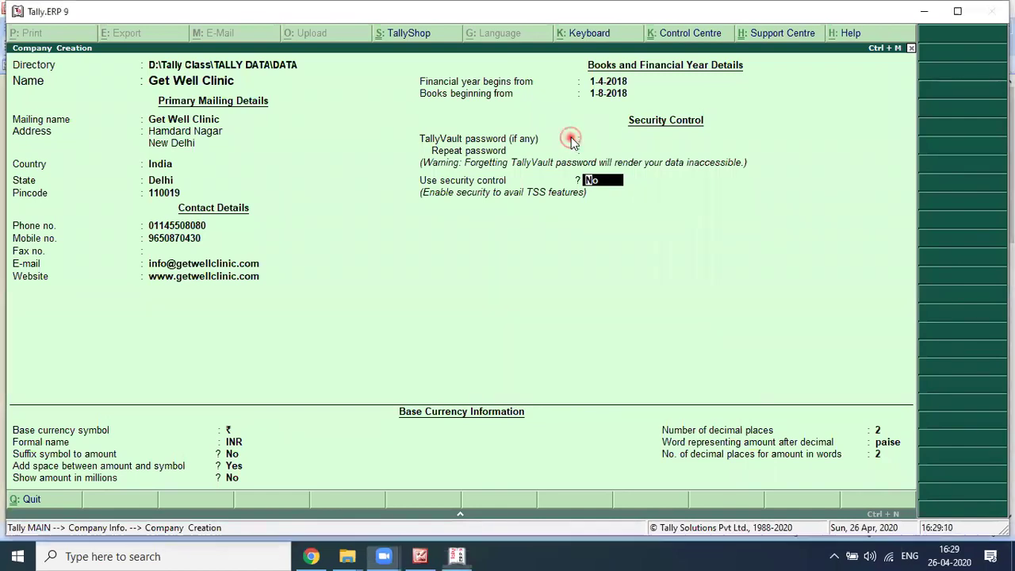
key(Return)
key(Return)
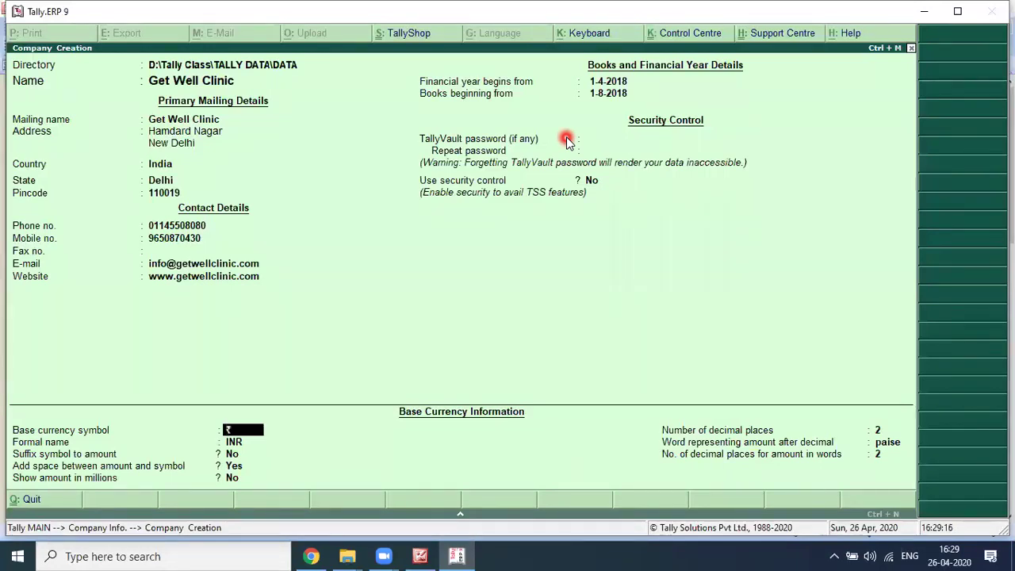
key(Return)
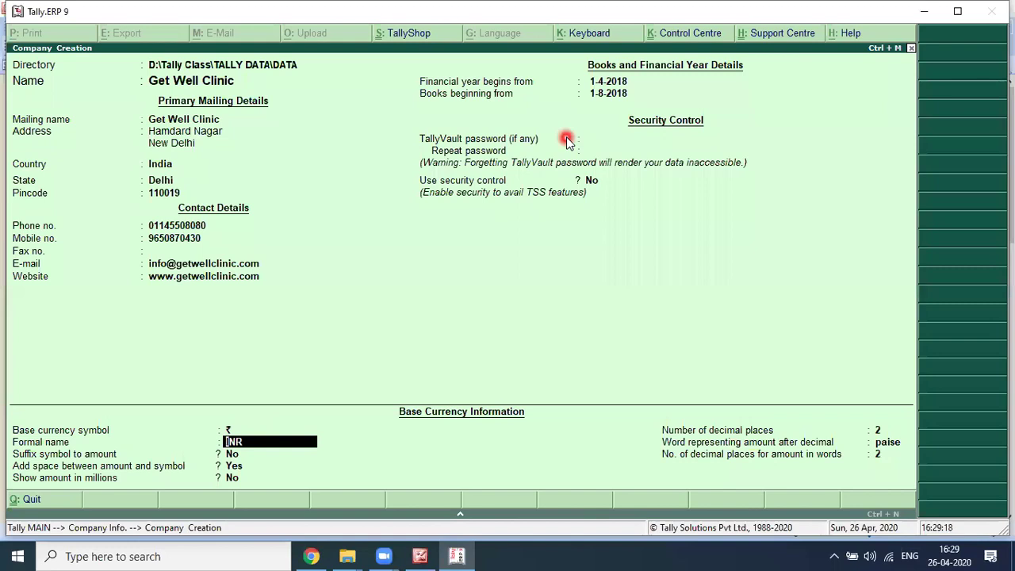
key(Return)
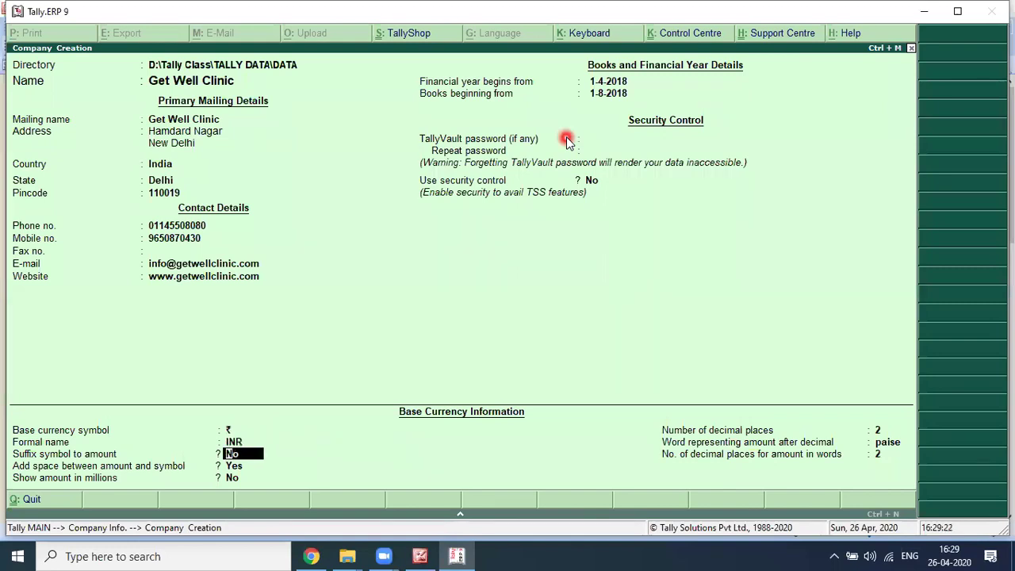
text(y)
key(Return)
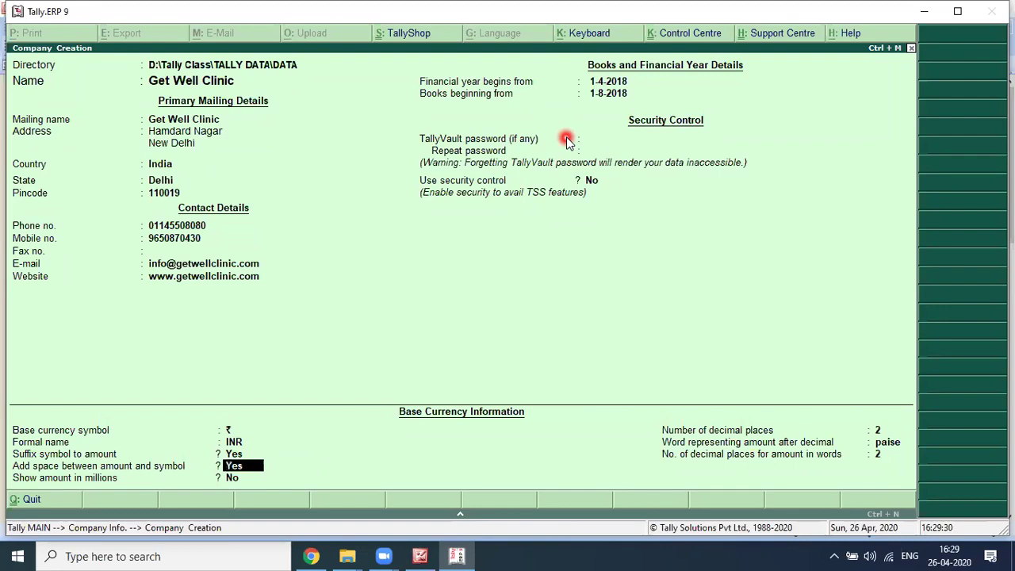
key(Return)
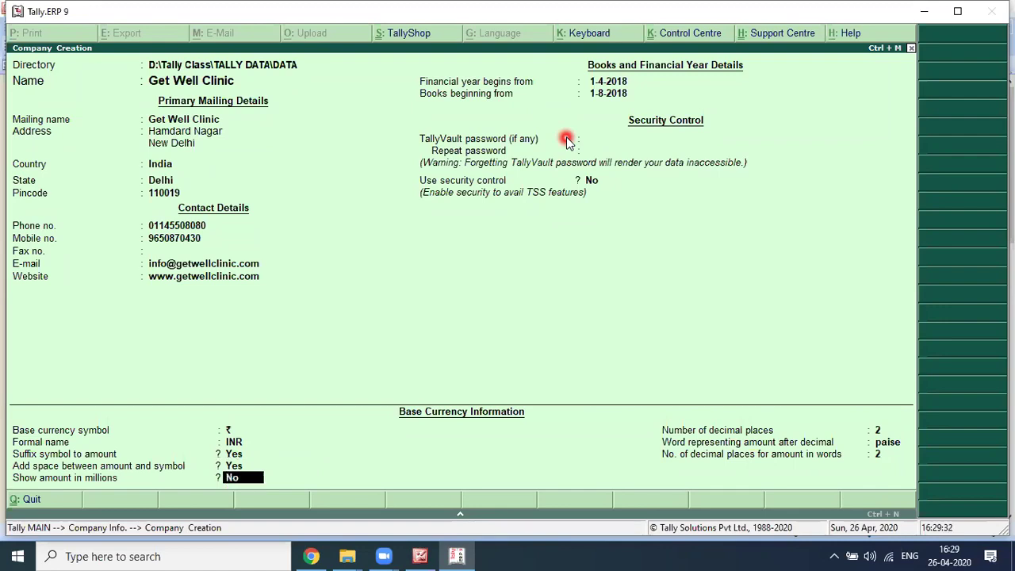
key(Return)
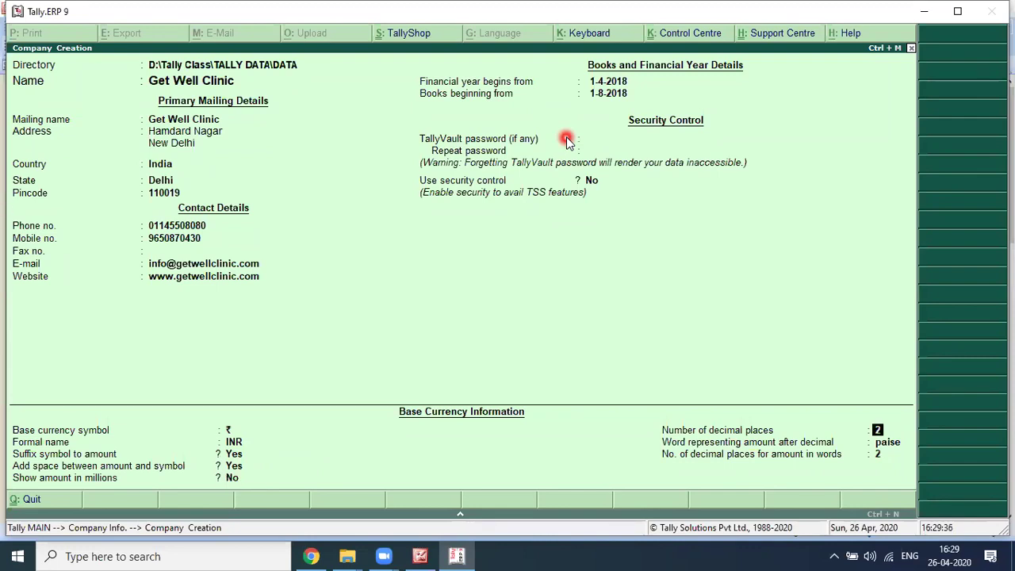
key(Return)
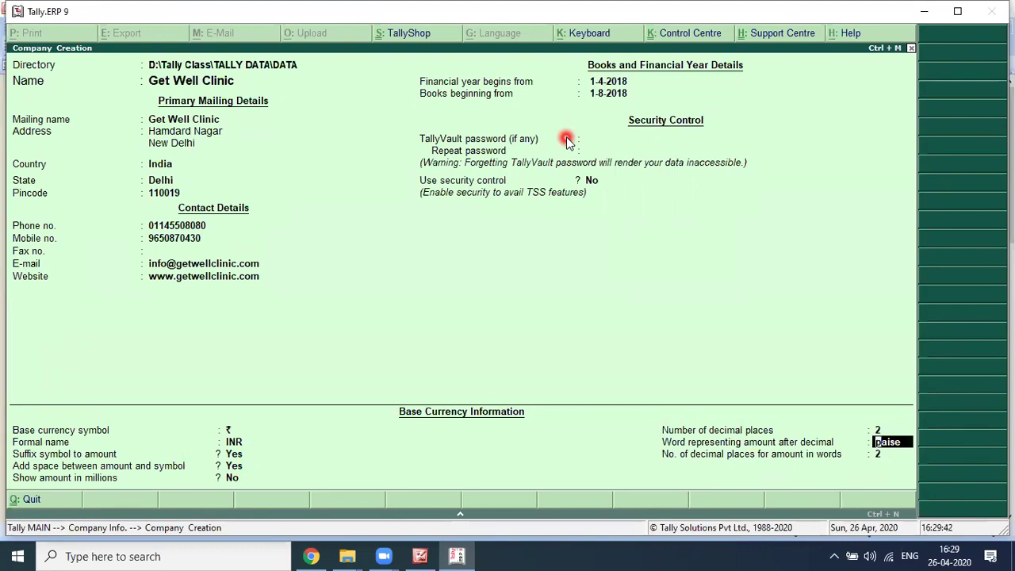
key(Return)
key(Return)
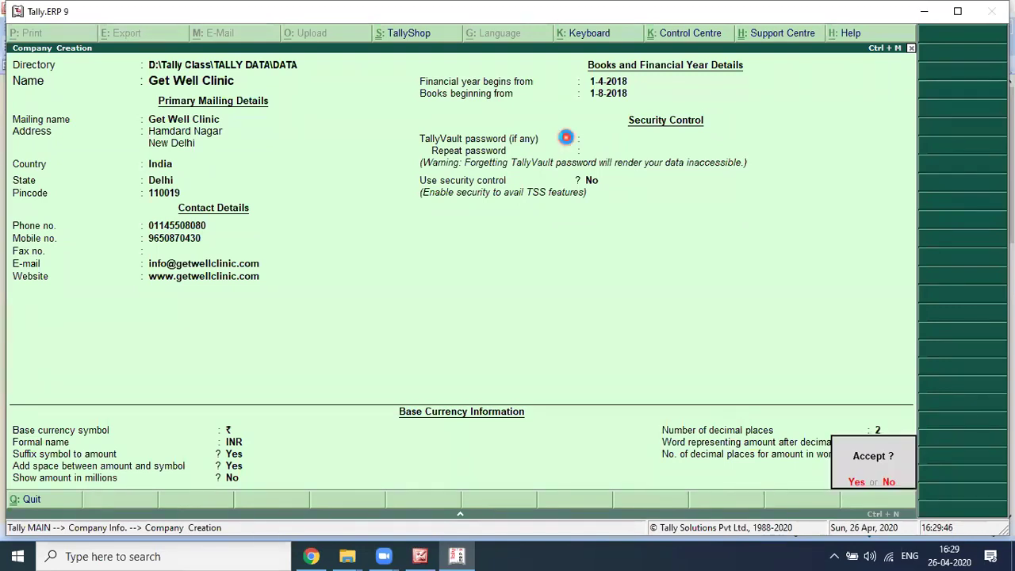
key(Return)
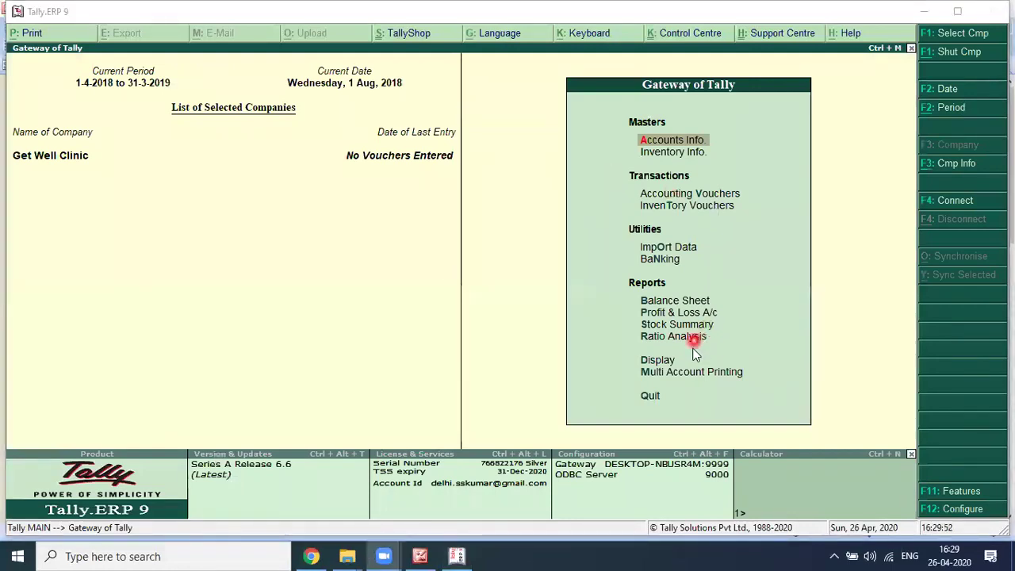
Step: Under Statutory & Taxation, set Enable GST and Set/alter GST details to Yes, keeping state Delhi
click(954, 493)
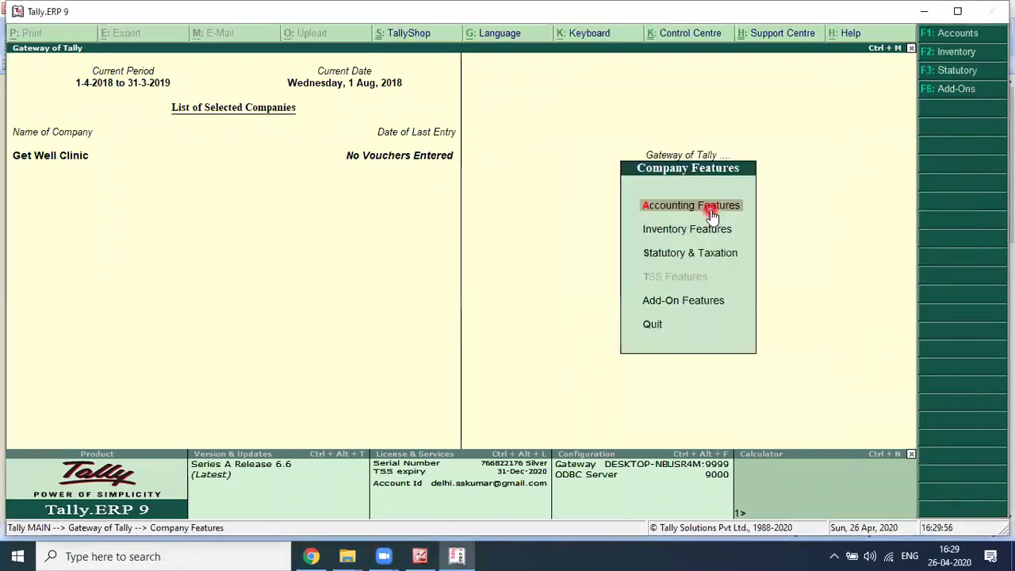
key(Down)
key(Down)
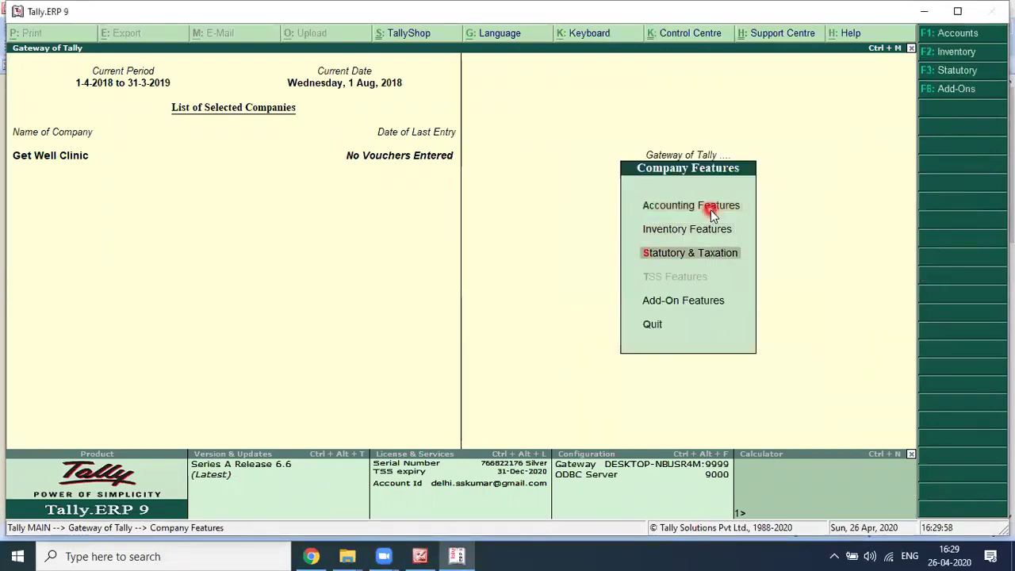
key(Return)
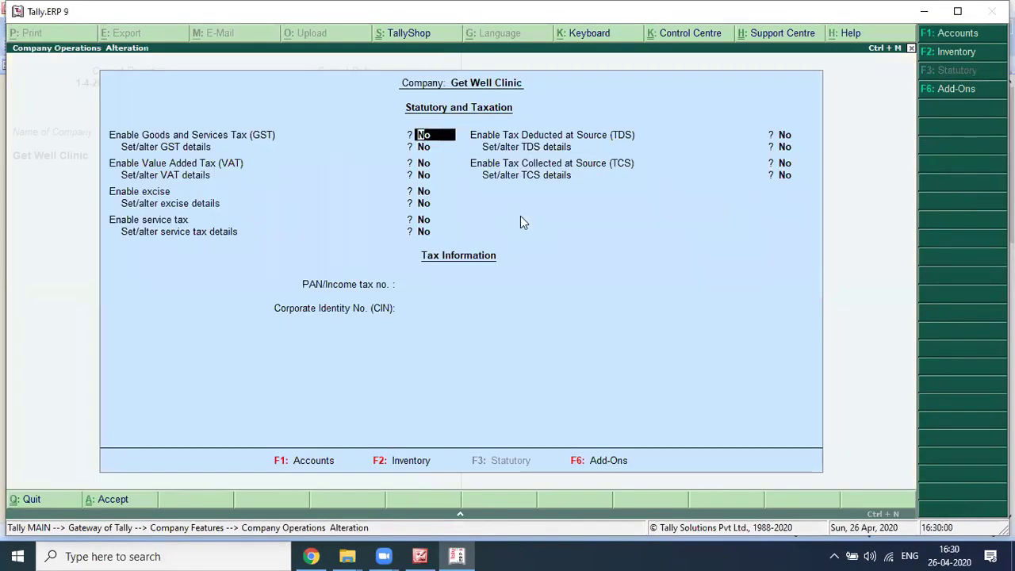
click(493, 200)
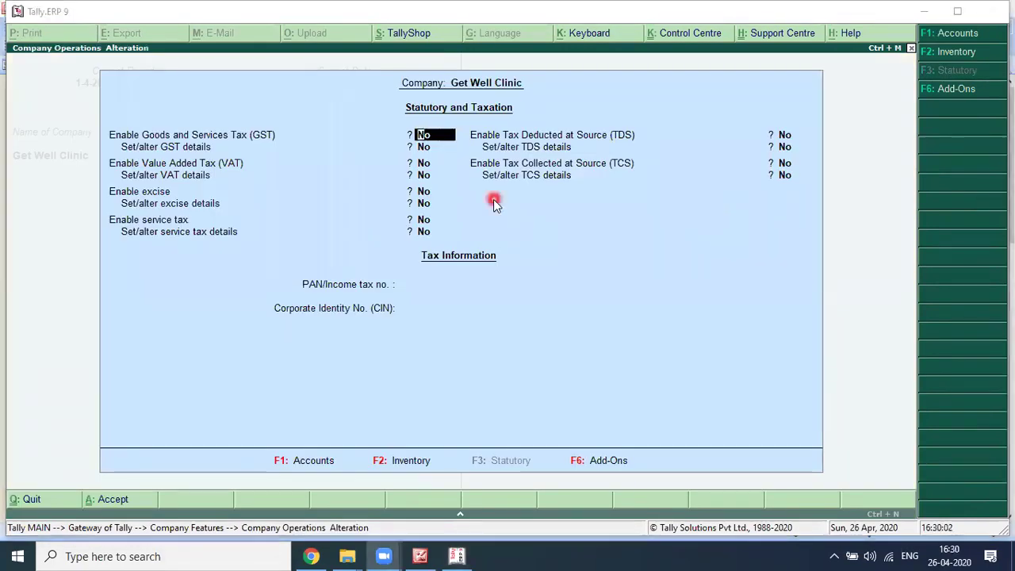
click(424, 138)
key(y)
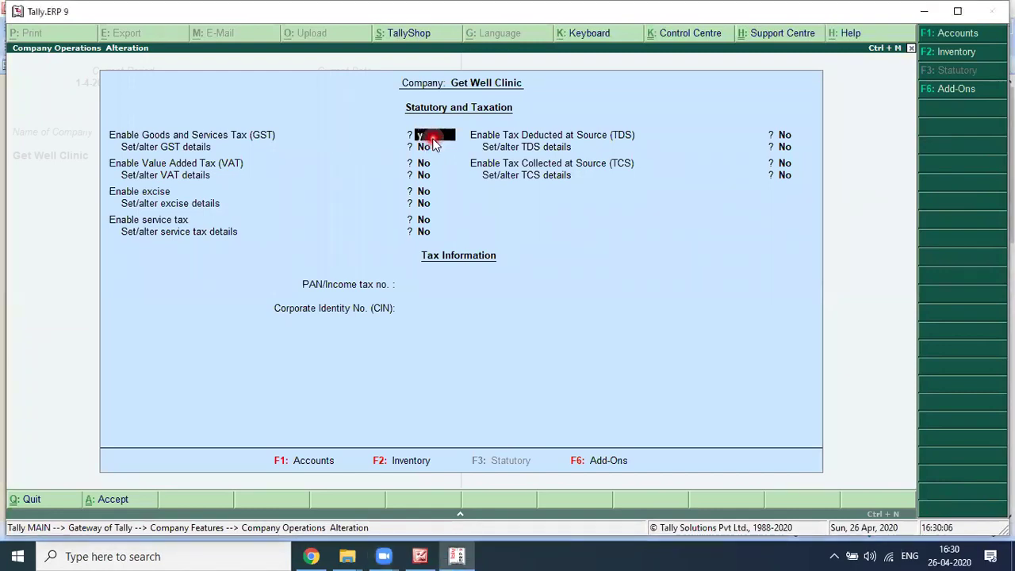
key(Return)
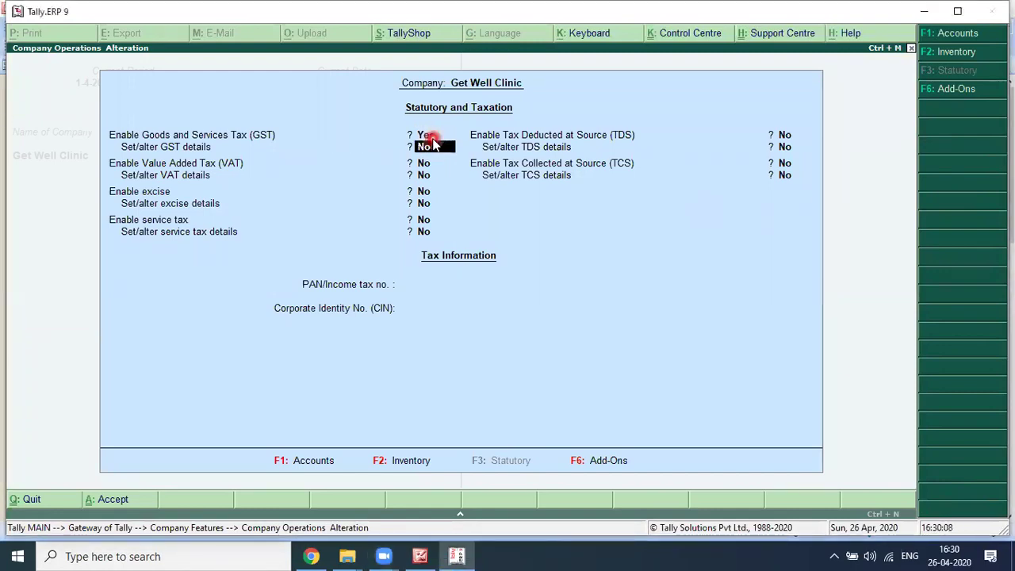
key(y)
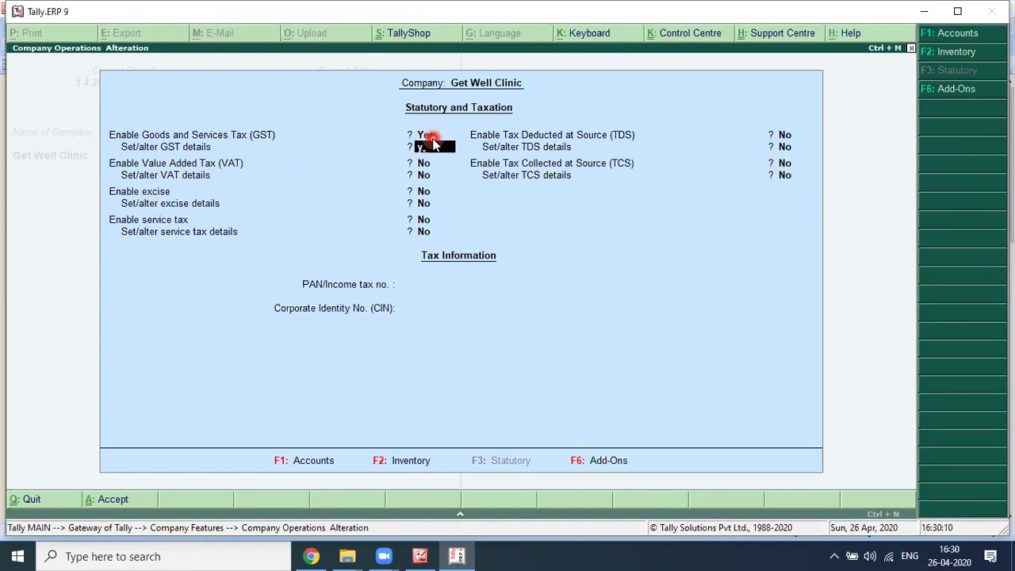
key(Return)
key(Return)
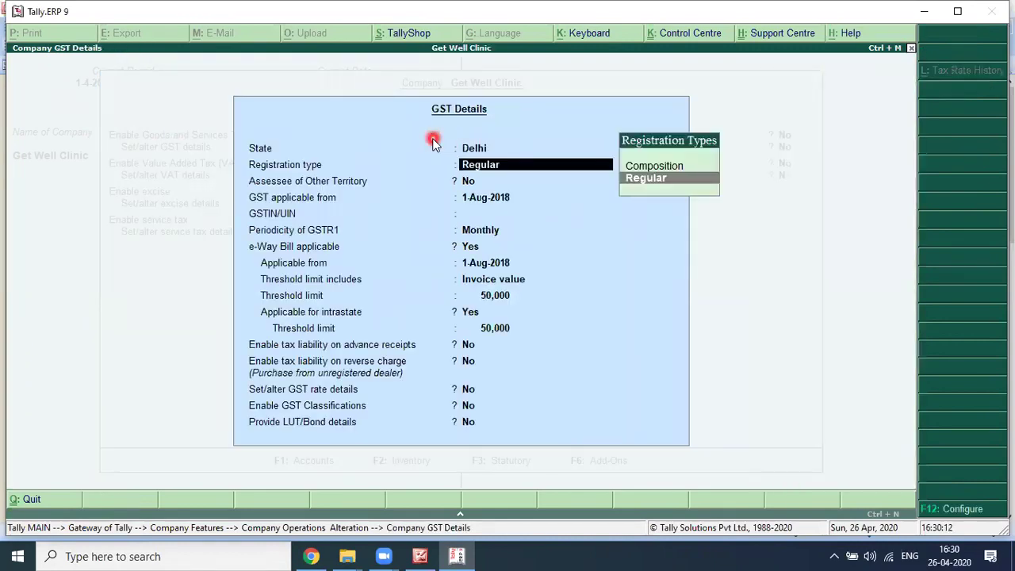
key(Return)
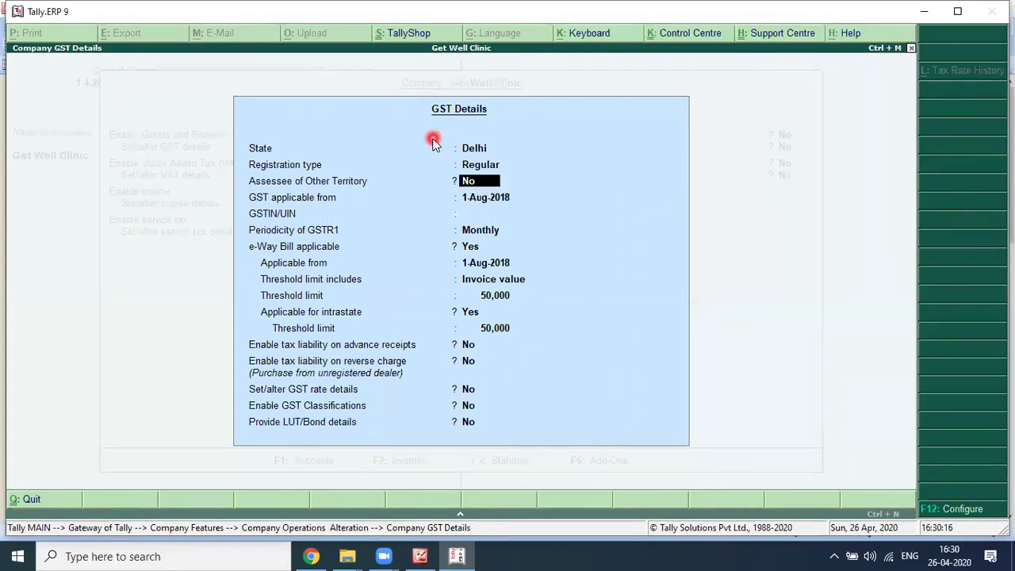
Step: Register as Regular from 1-Aug-2018, enter the company's GSTIN, and choose Quarterly GSTR1 periodicity
key(Return)
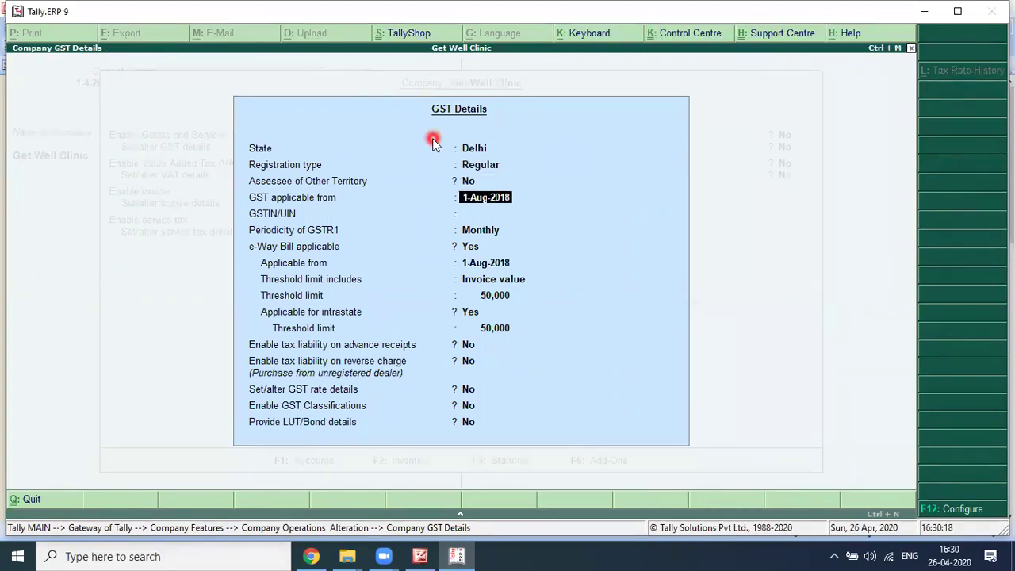
key(Return)
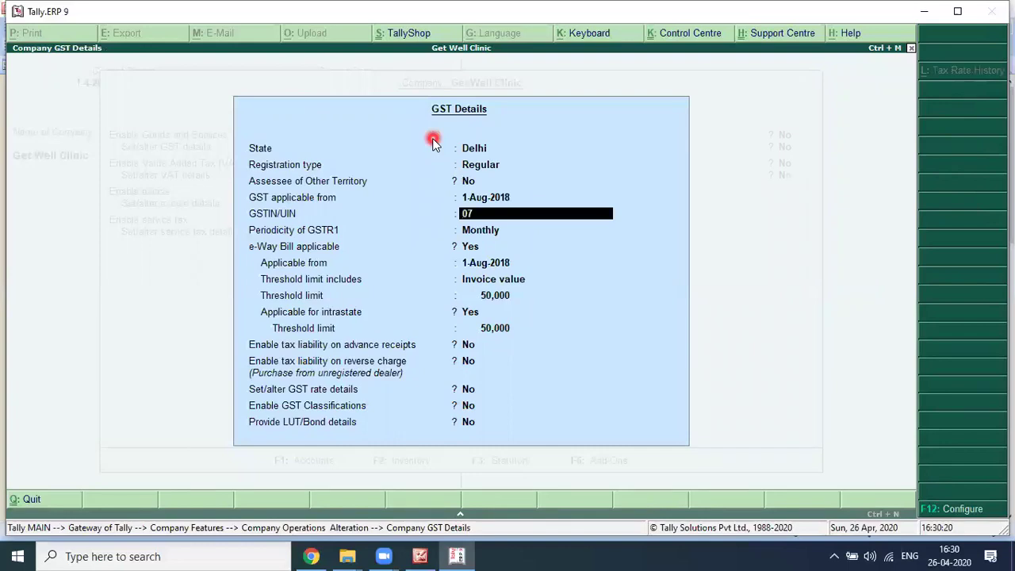
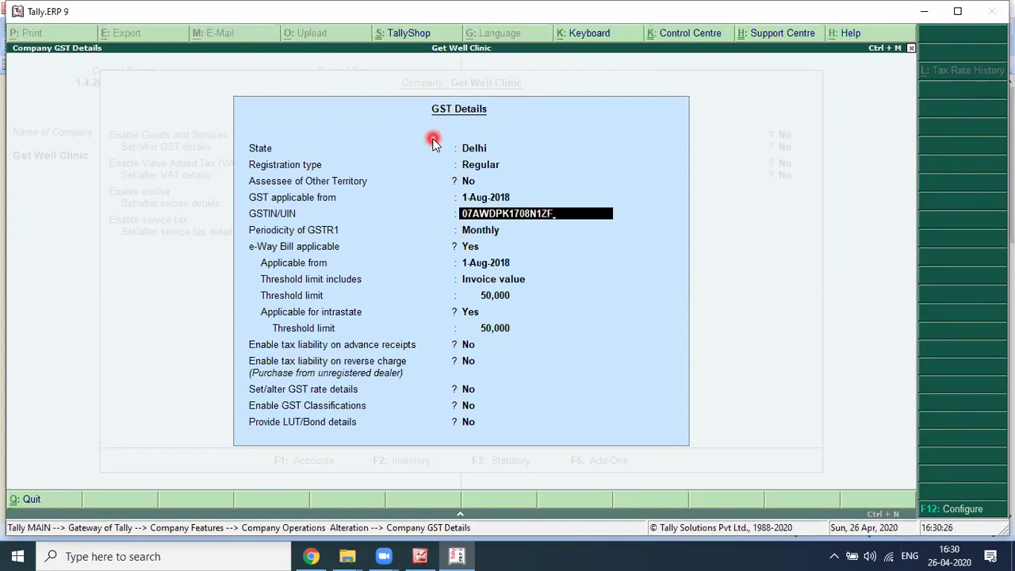
key(Return)
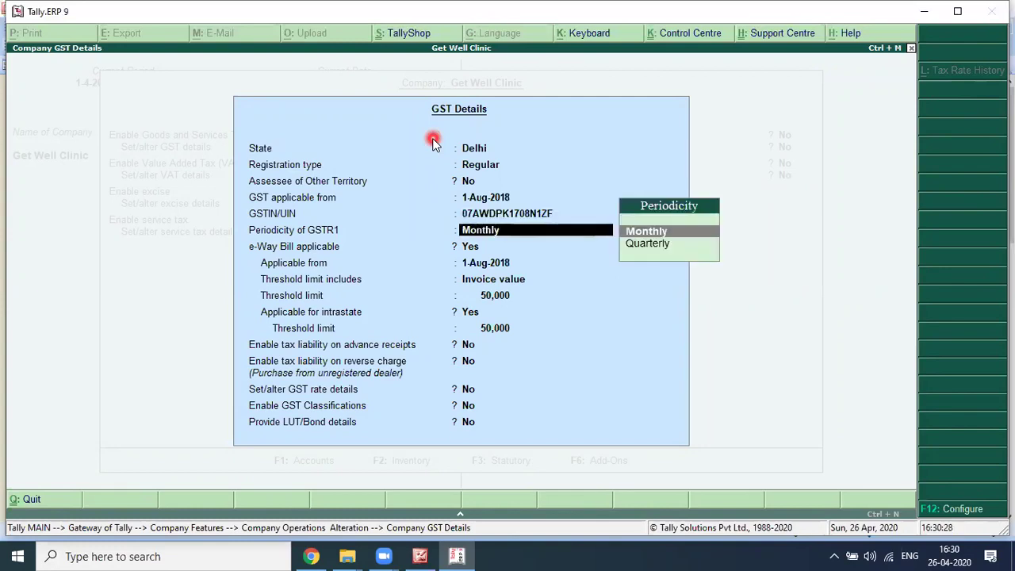
key(Down)
key(Return)
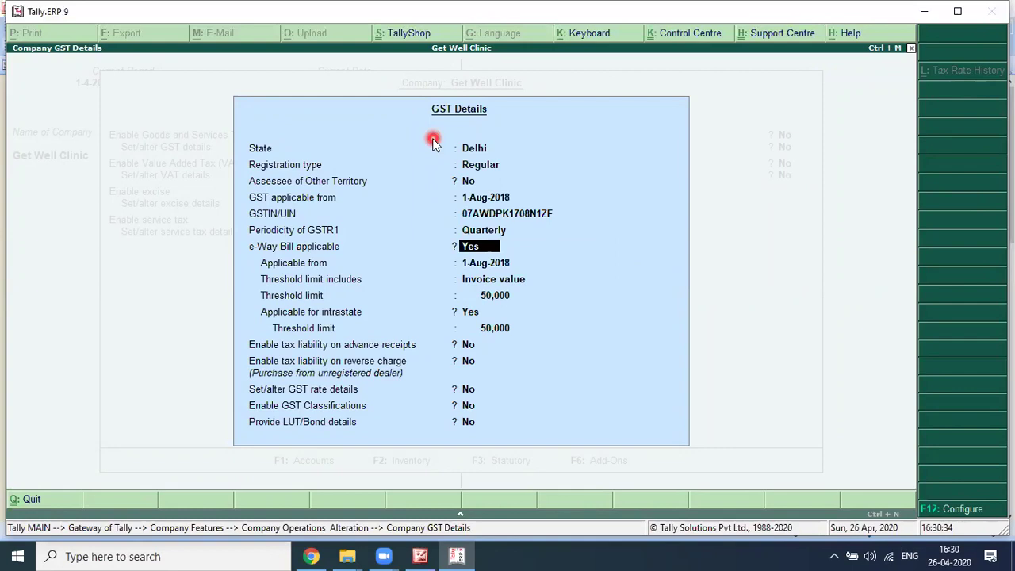
Step: Keep e-Way Bill applicable with its start date, Invoice value basis and 50,000 threshold
key(Return)
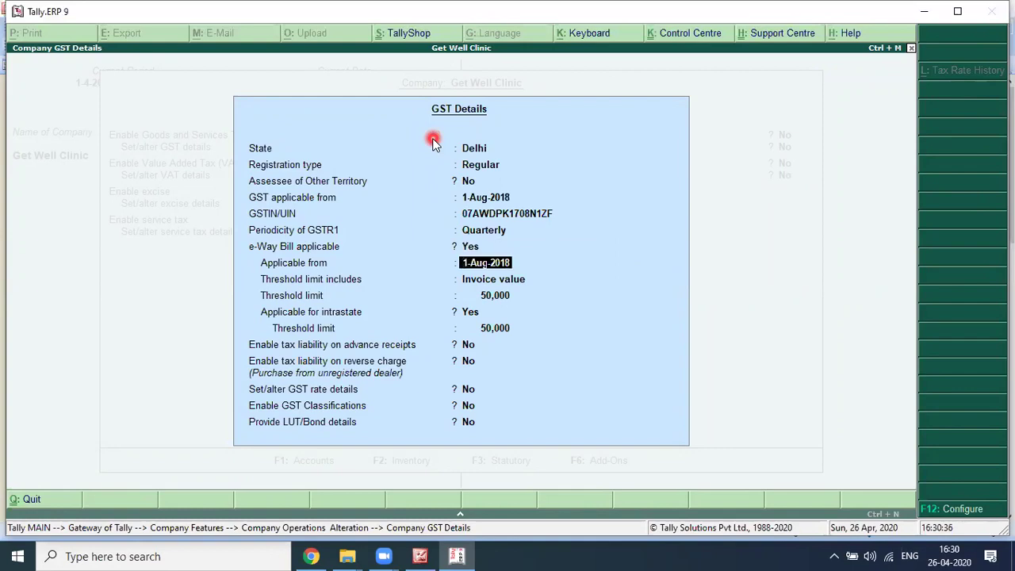
key(Return)
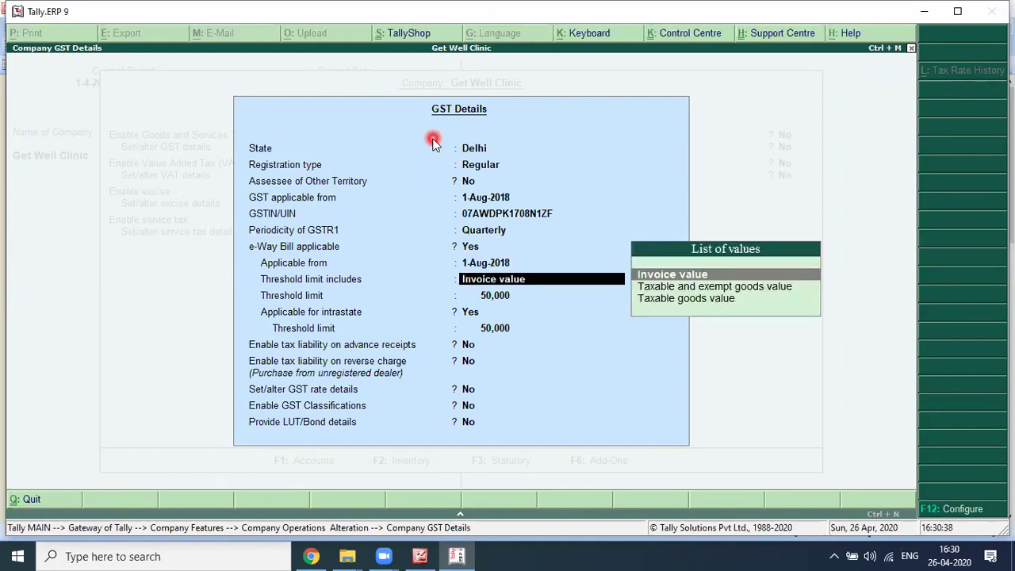
key(Return)
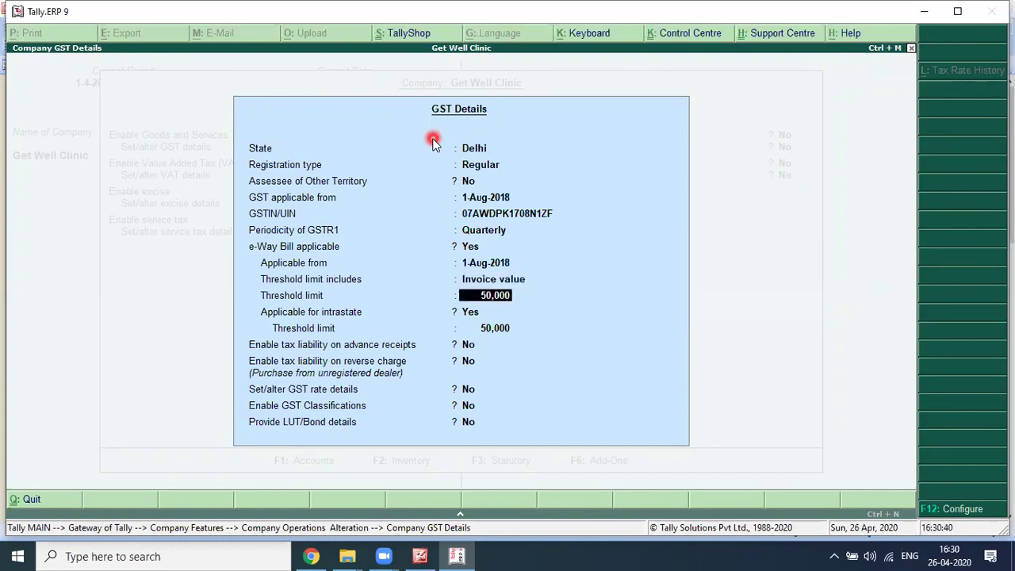
key(Return)
key(Return)
Step: Enter the 1000 e-Way Bill threshold and set the intrastate threshold limit to 1,00,000
text(1000)
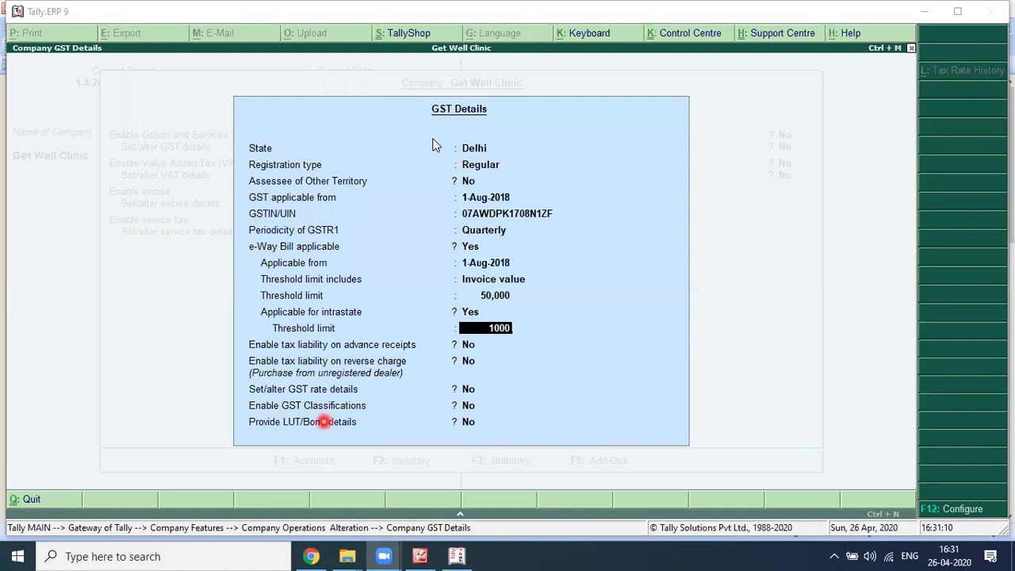
click(955, 86)
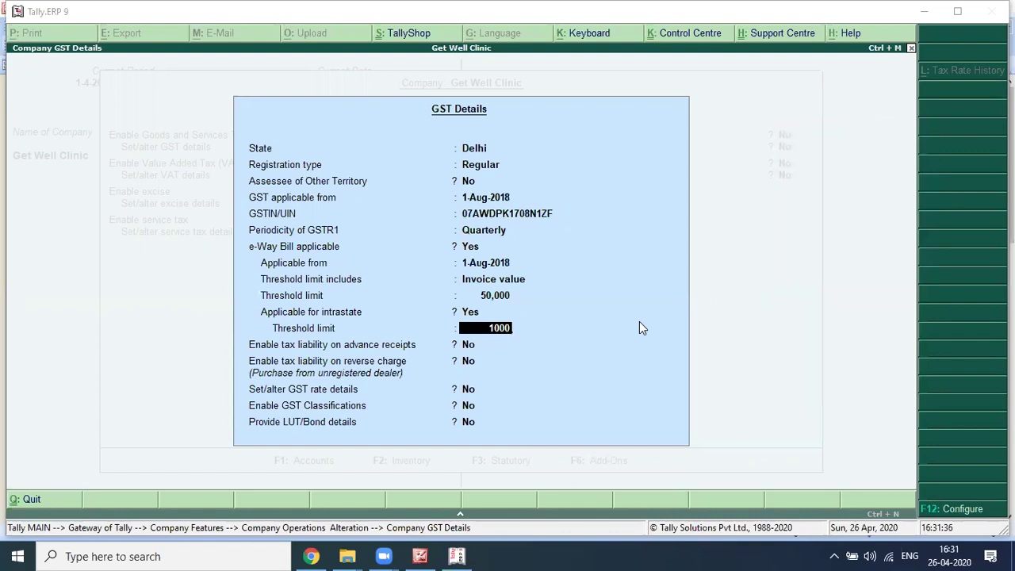
click(618, 332)
click(491, 336)
click(480, 344)
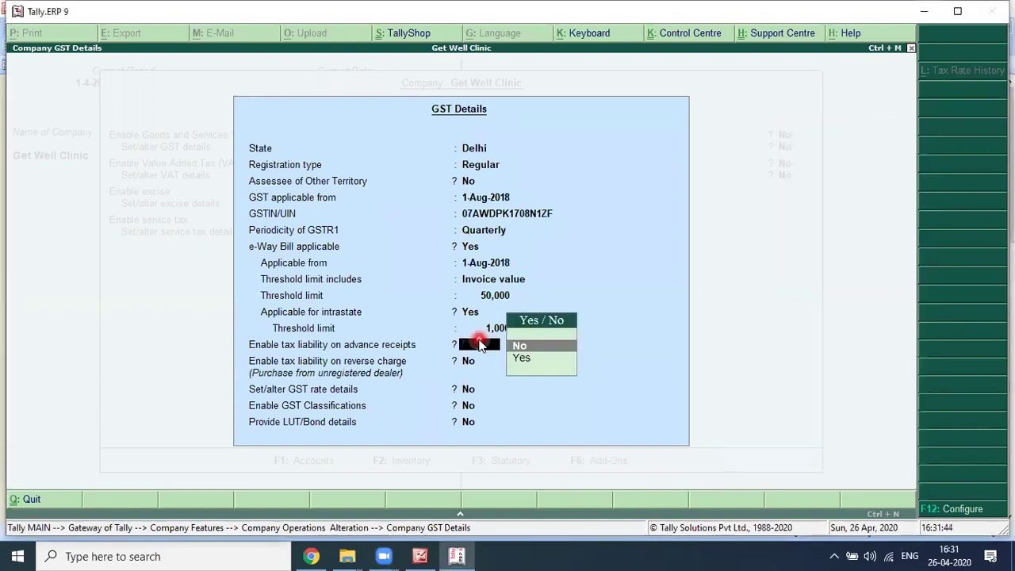
key(Up)
text(1,00,000)
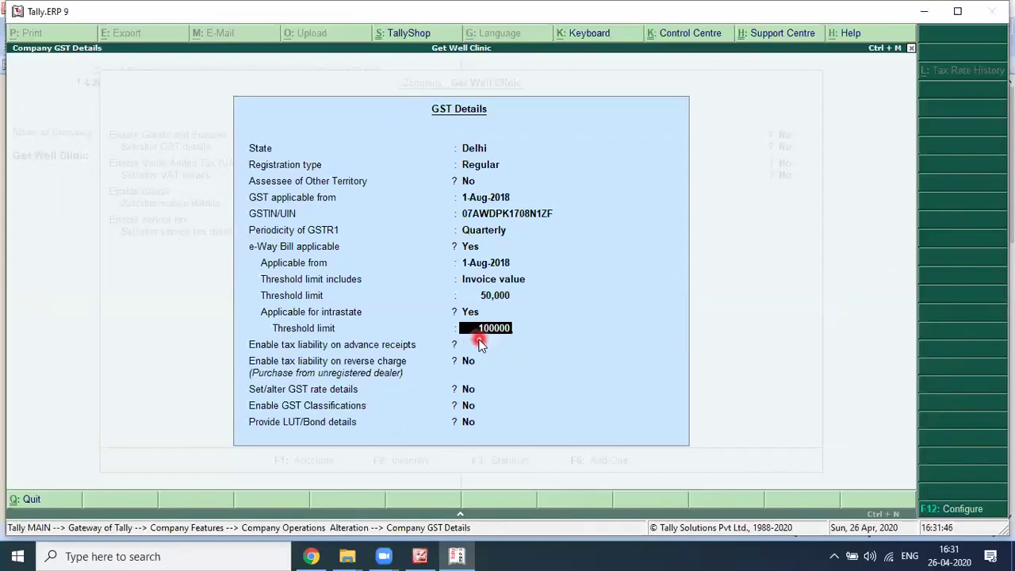
key(Return)
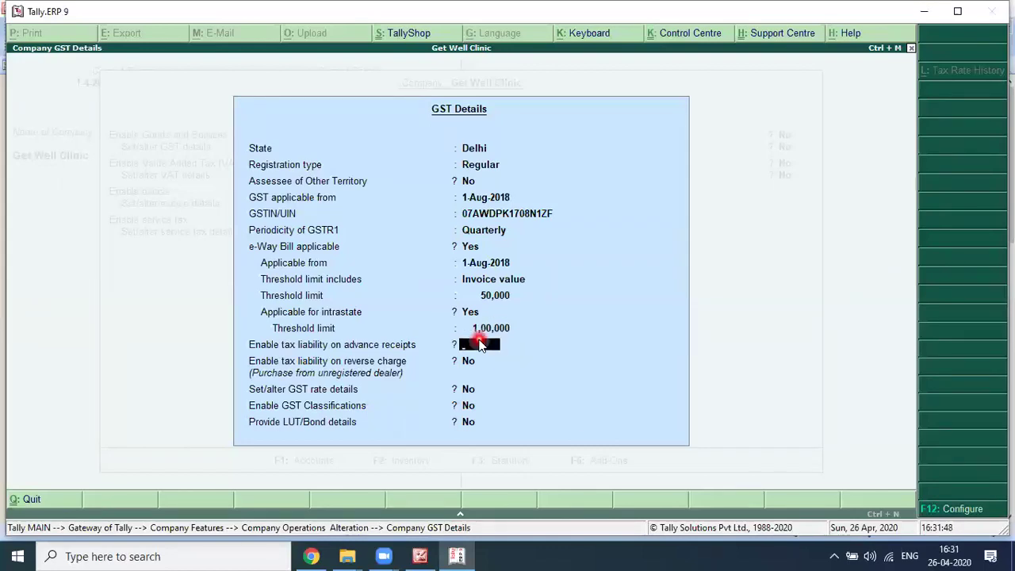
Step: Keep advance-receipt and reverse-charge tax liability off, skip rate details, and save GST details
key(Return)
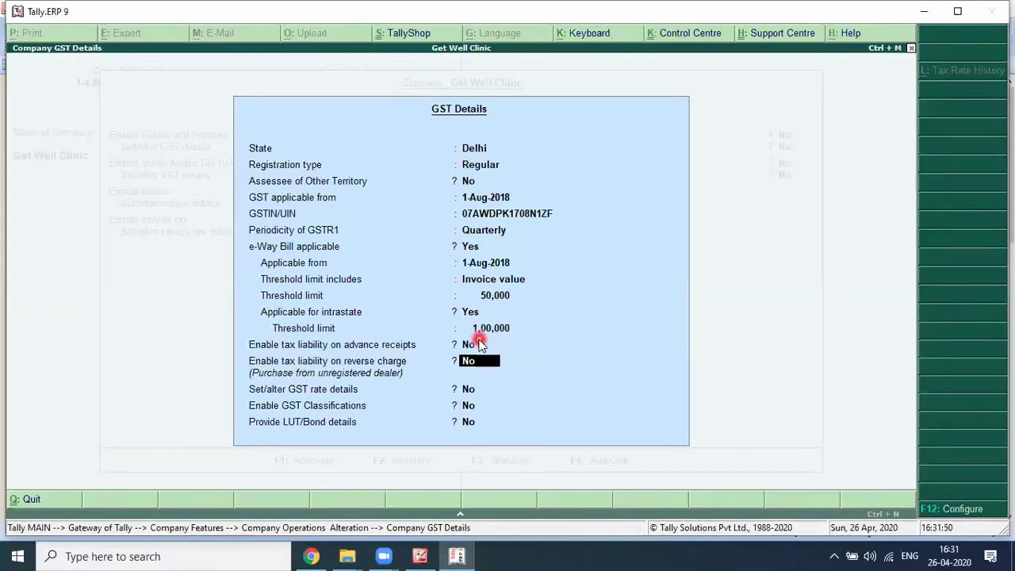
key(Return)
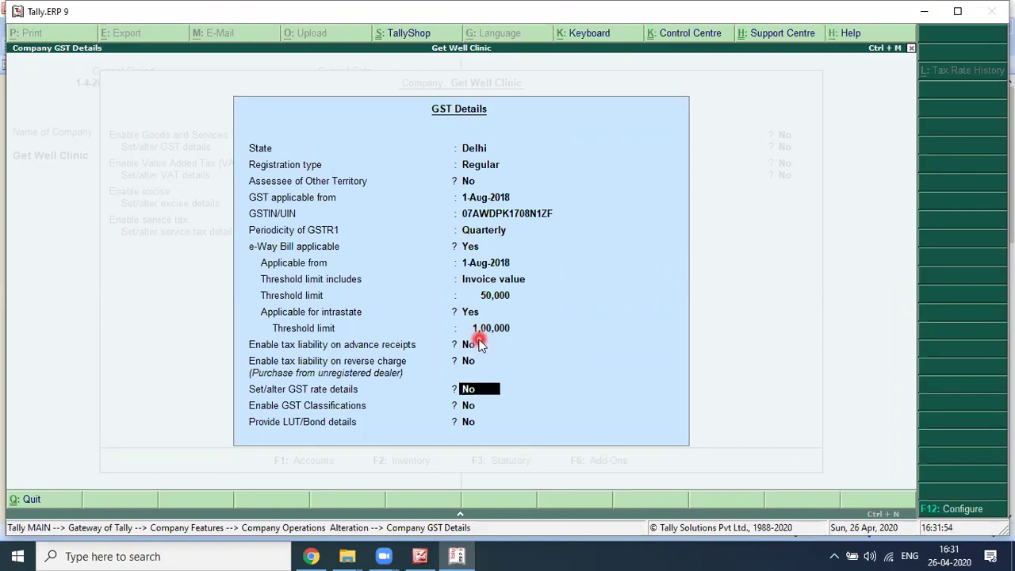
key(Return)
key(Return)
key(Return)
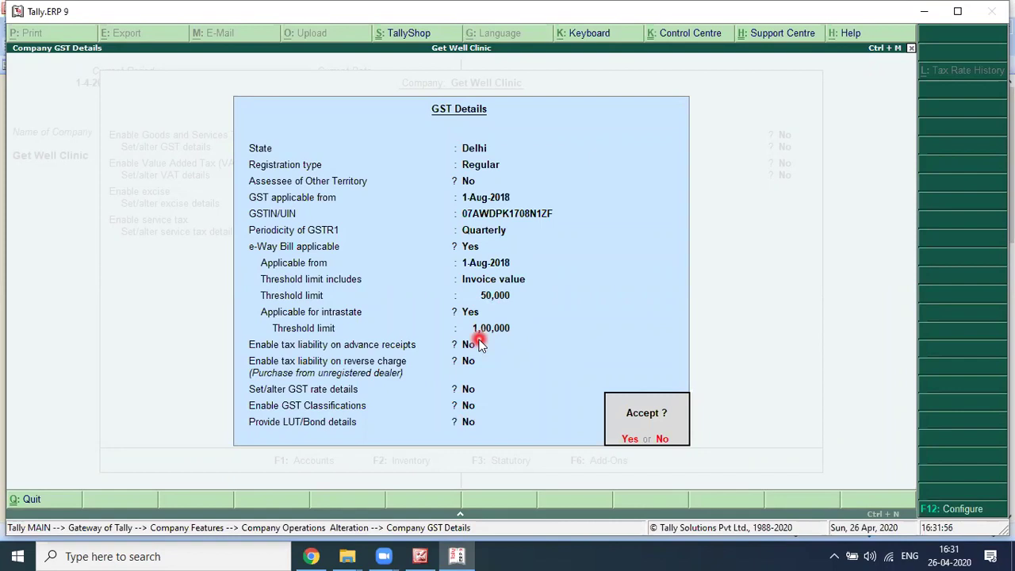
key(Return)
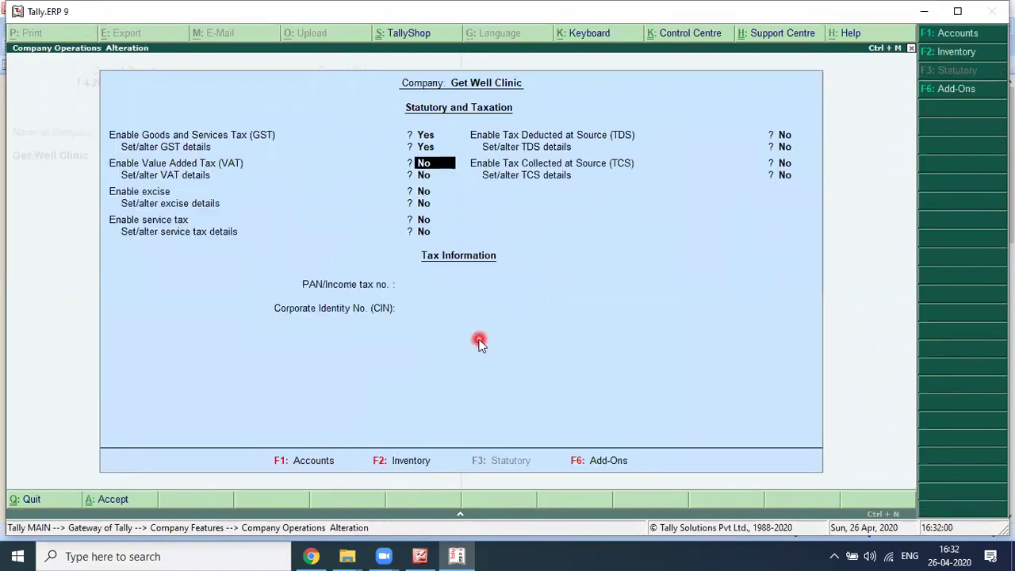
Step: Leave VAT and excise disabled, enter the company's PAN, and save the statutory settings
key(Return)
key(Return)
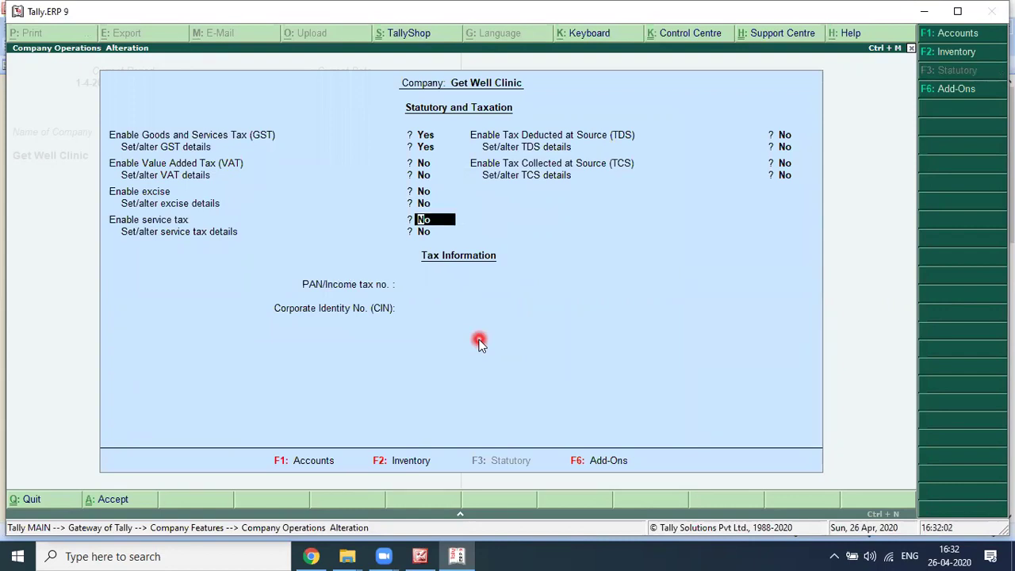
key(Return)
key(Return)
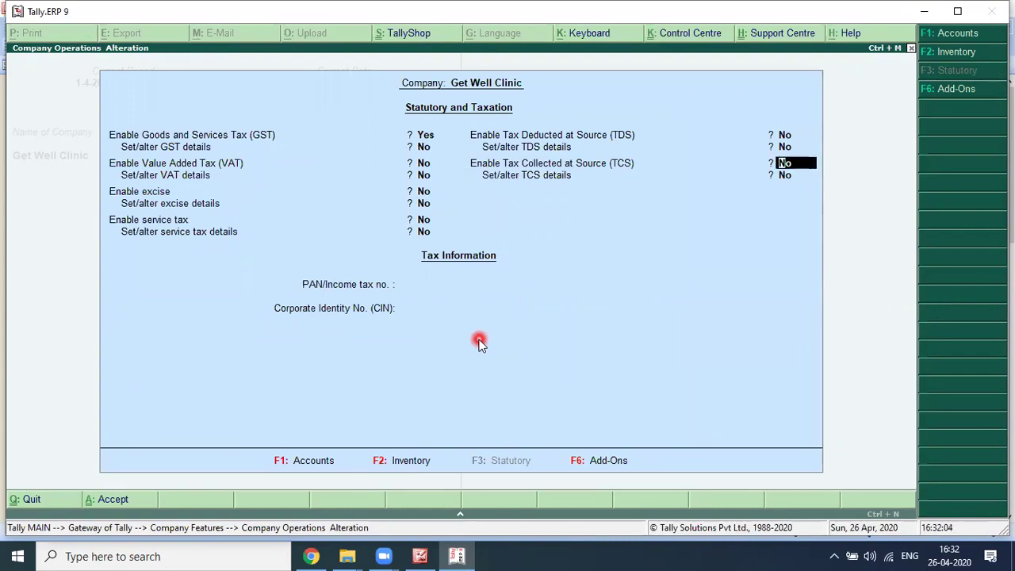
key(Return)
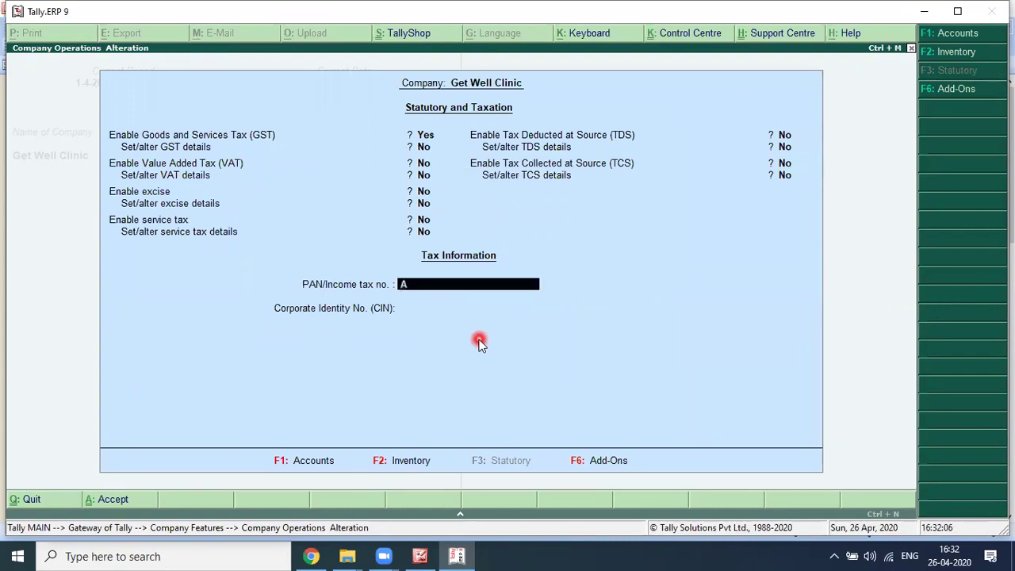
key(Return)
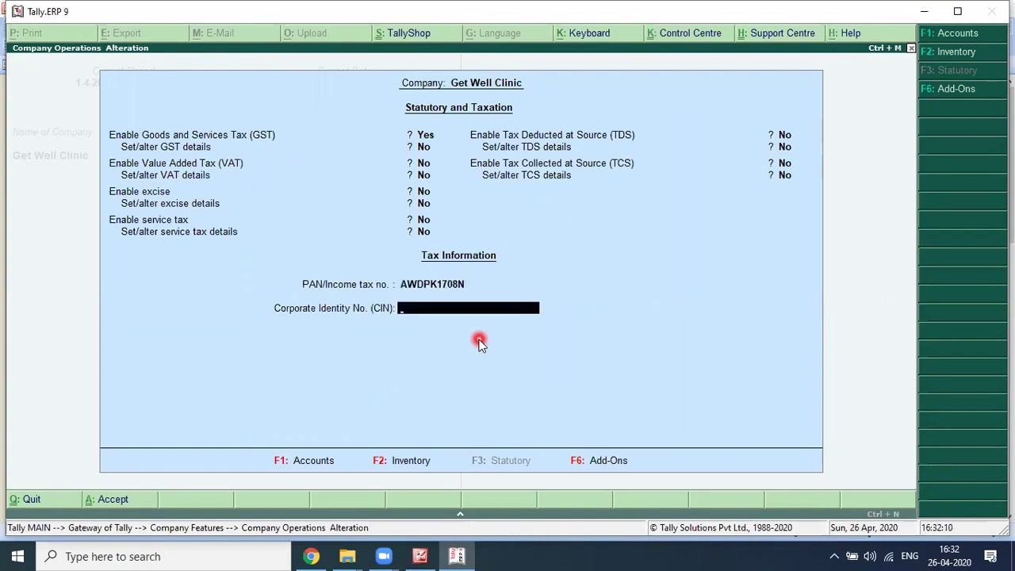
key(Return)
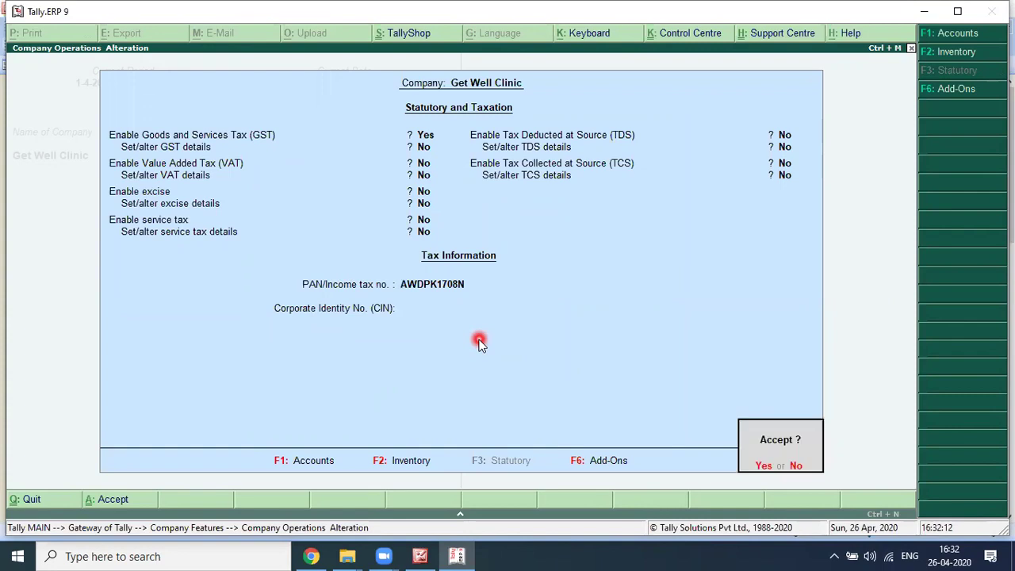
key(Return)
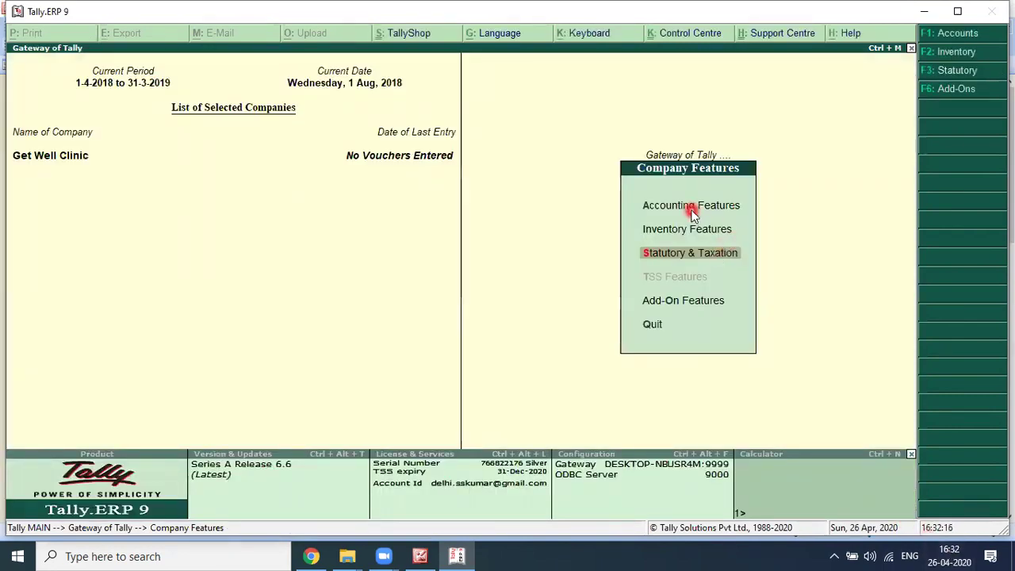
Step: Open Accounting Features, then back out and close the features and masters menus
click(657, 208)
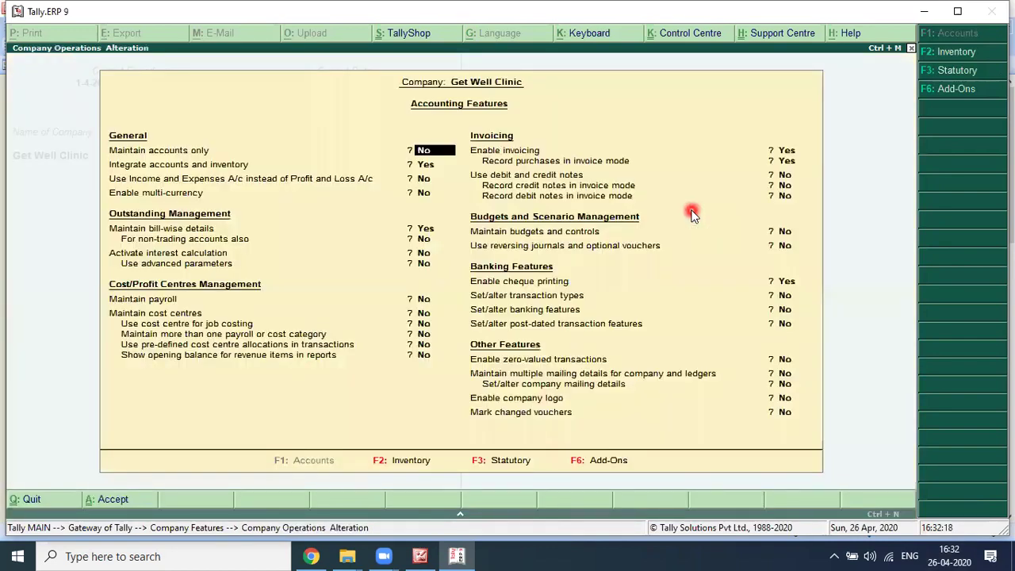
key(Escape)
key(Return)
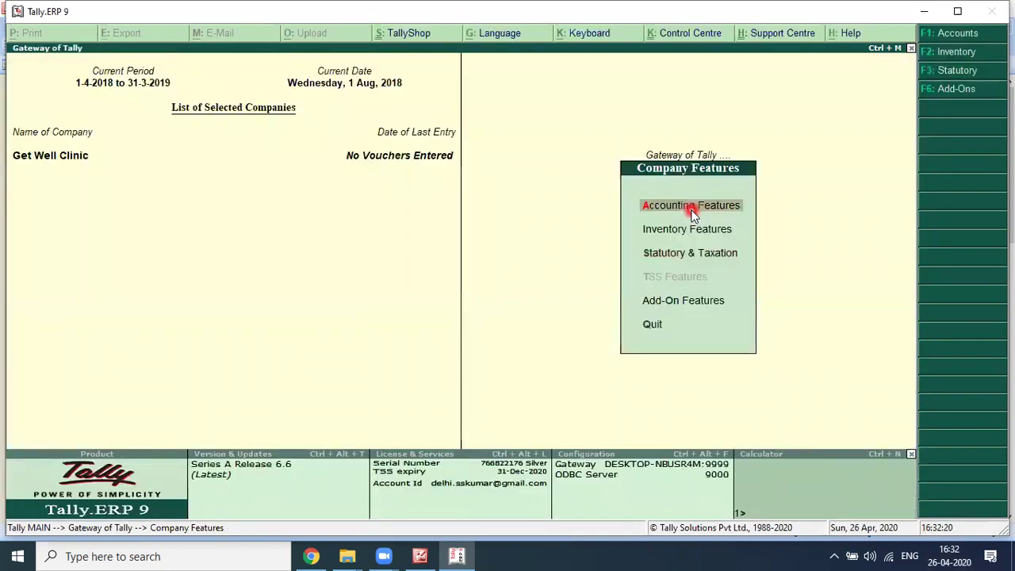
key(Escape)
key(Return)
key(Escape)
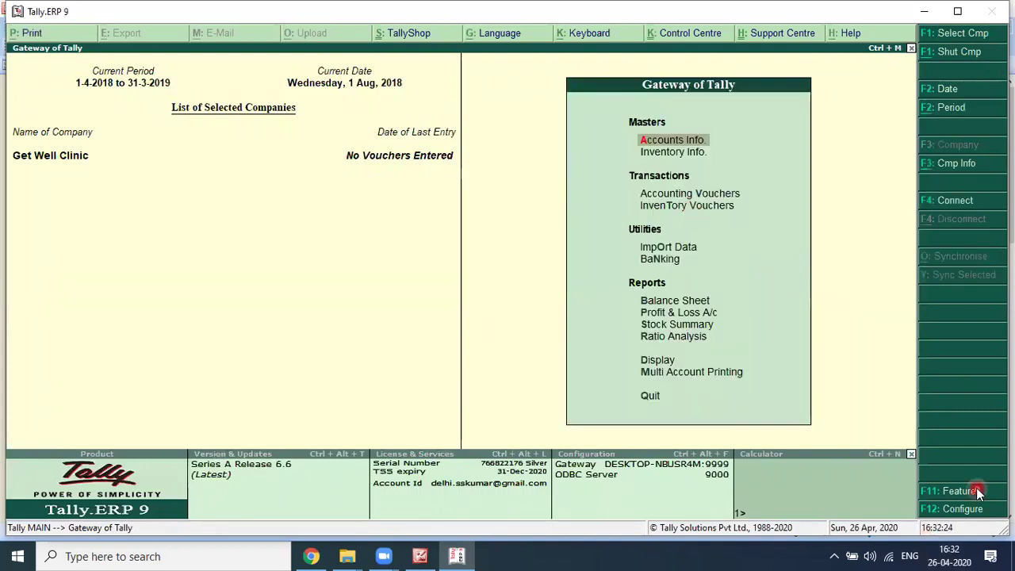
Step: Set Maintain accounts only to Yes in Accounting Features and accept the remaining settings unchanged
click(978, 491)
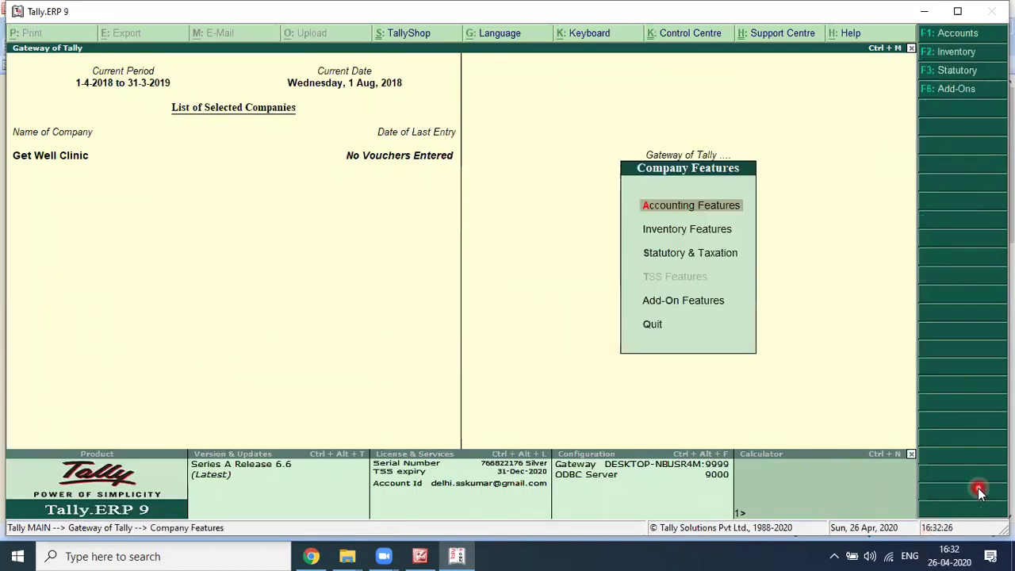
key(Return)
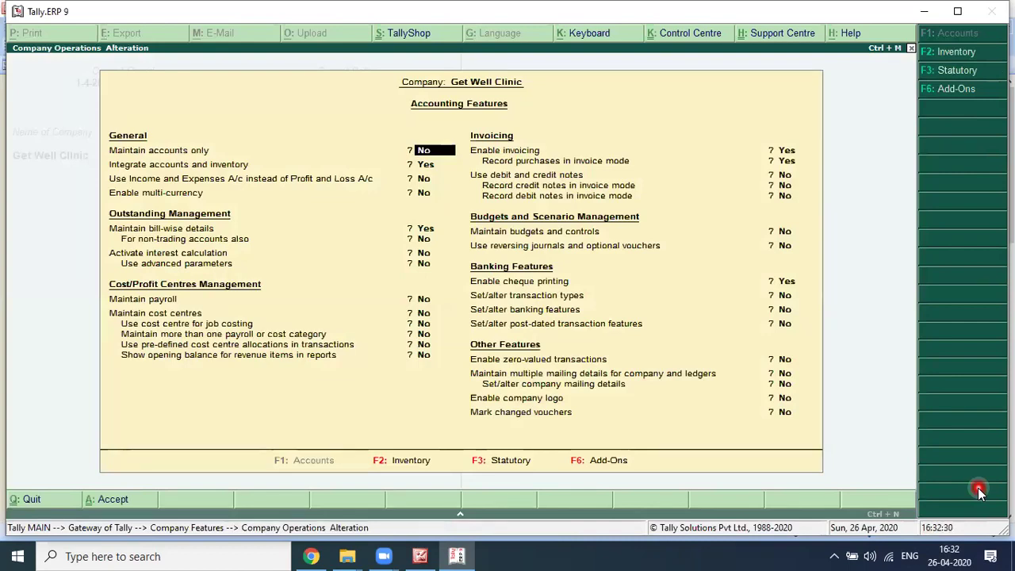
text(Y)
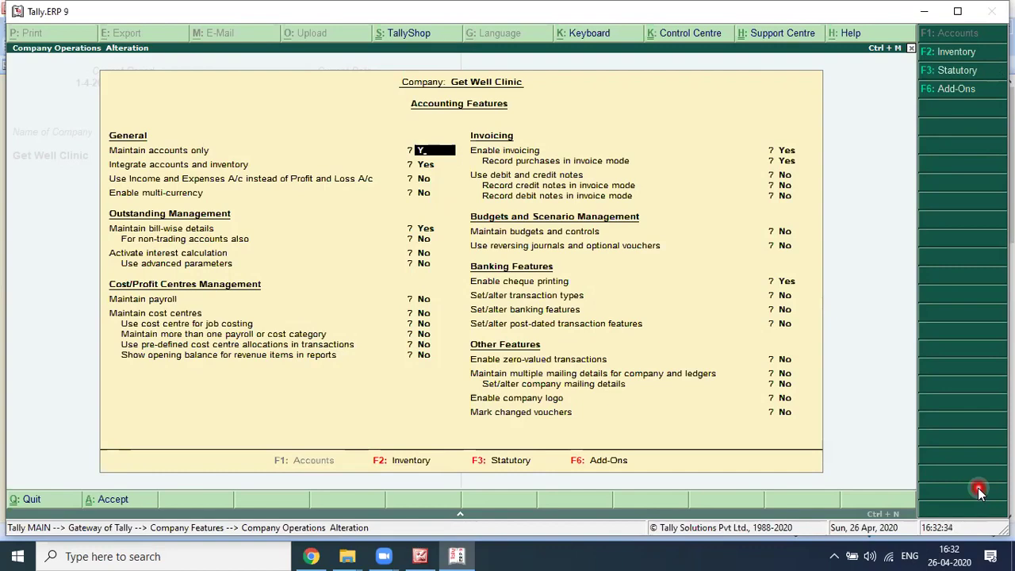
key(Return)
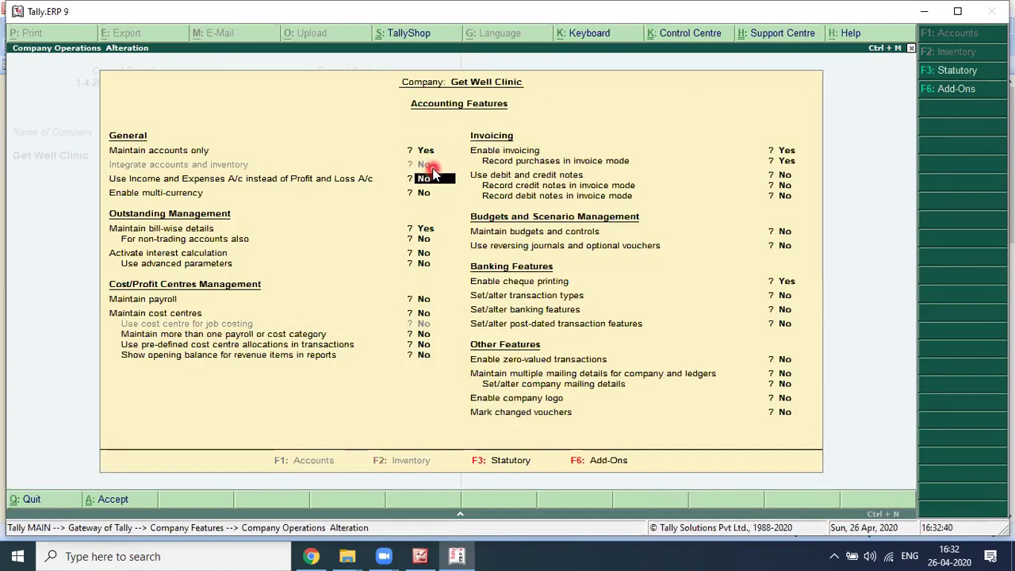
key(Return)
key(Return)
key(Return)
key(Return)
key(Return)
key(Return)
key(Return)
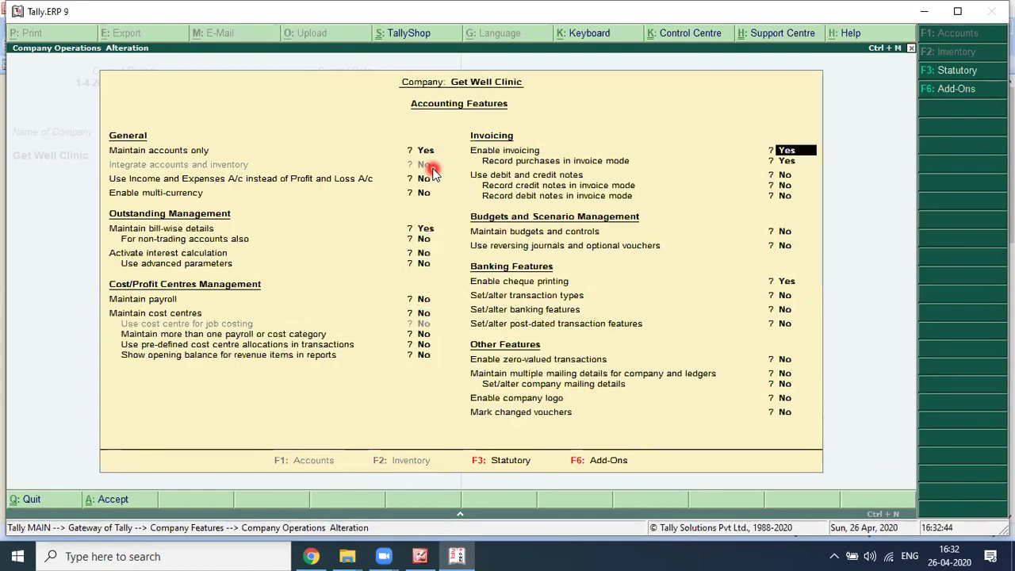
key(Return)
key(Return)
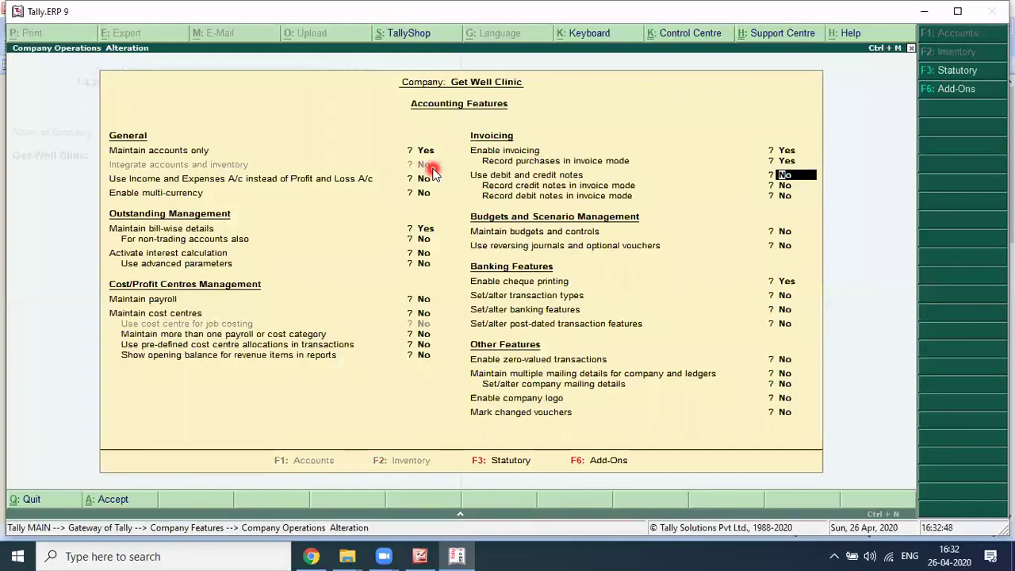
key(Return)
key(Return)
key(Return)
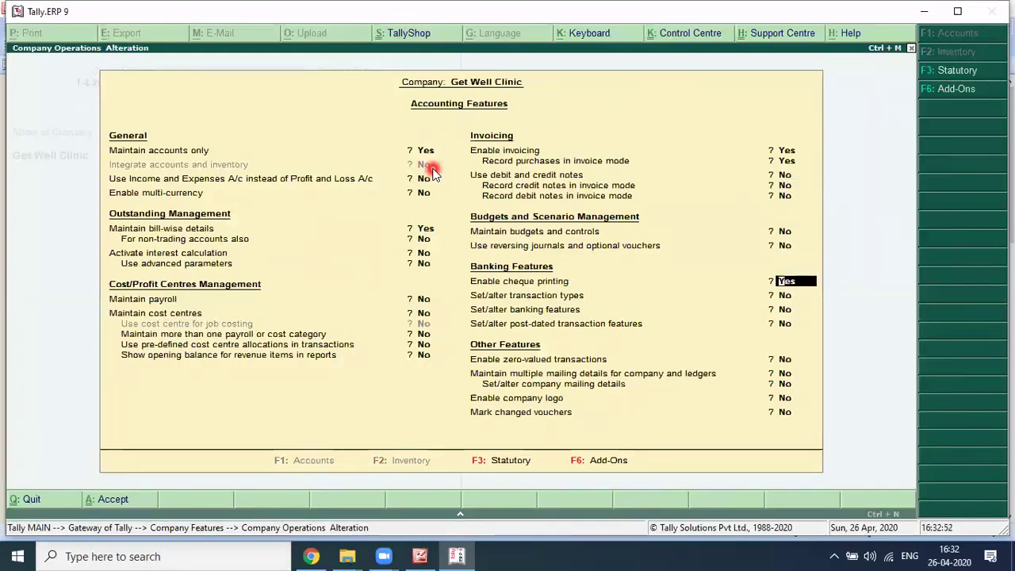
key(Return)
key(Return)
key(Return)
key(Return)
key(Return)
key(Return)
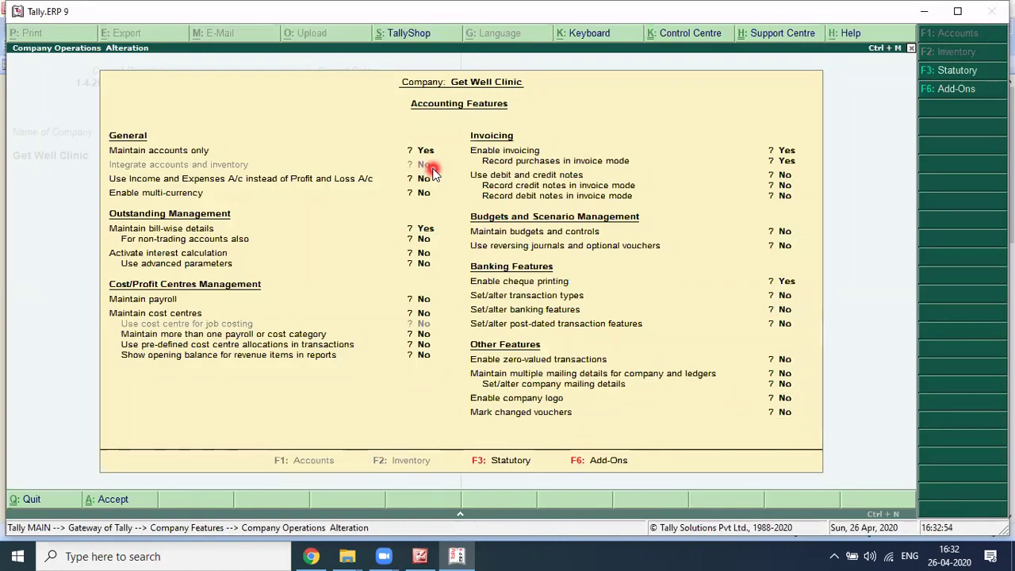
key(Return)
key(Return)
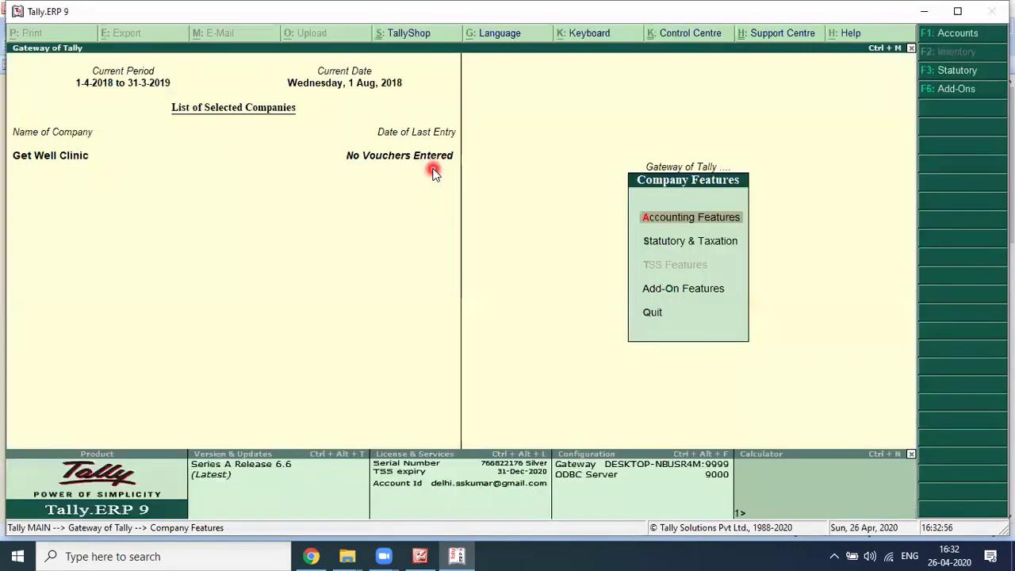
key(Down)
key(Down)
key(Down)
Step: Back out to the Gateway of Tally, decline quitting, and review Accounting Vouchers and Accounts Info
key(Up)
key(Up)
key(Escape)
key(Escape)
key(n)
key(Down)
key(Down)
key(Up)
key(Up)
key(Down)
key(Up)
key(Down)
key(Up)
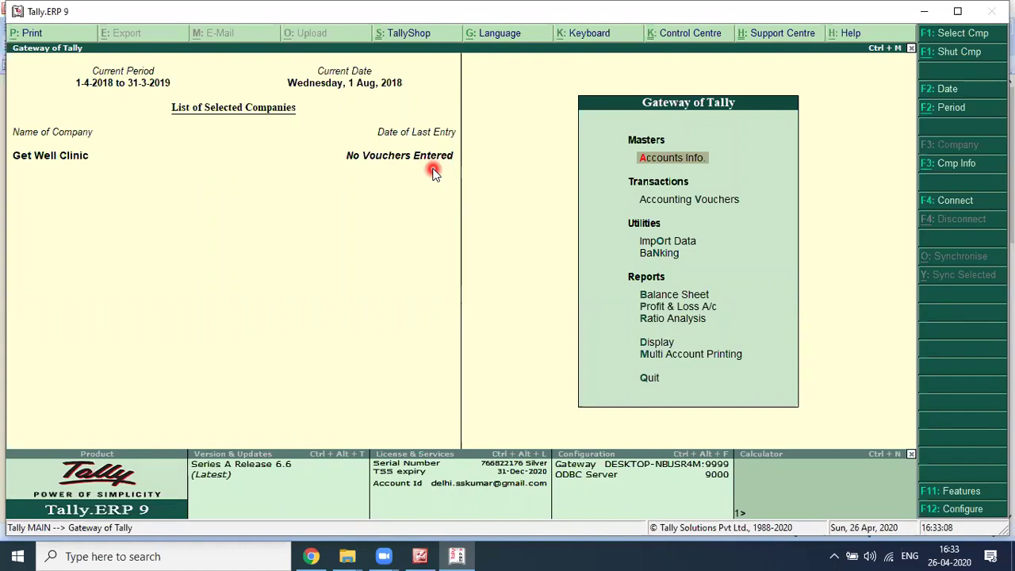
key(Down)
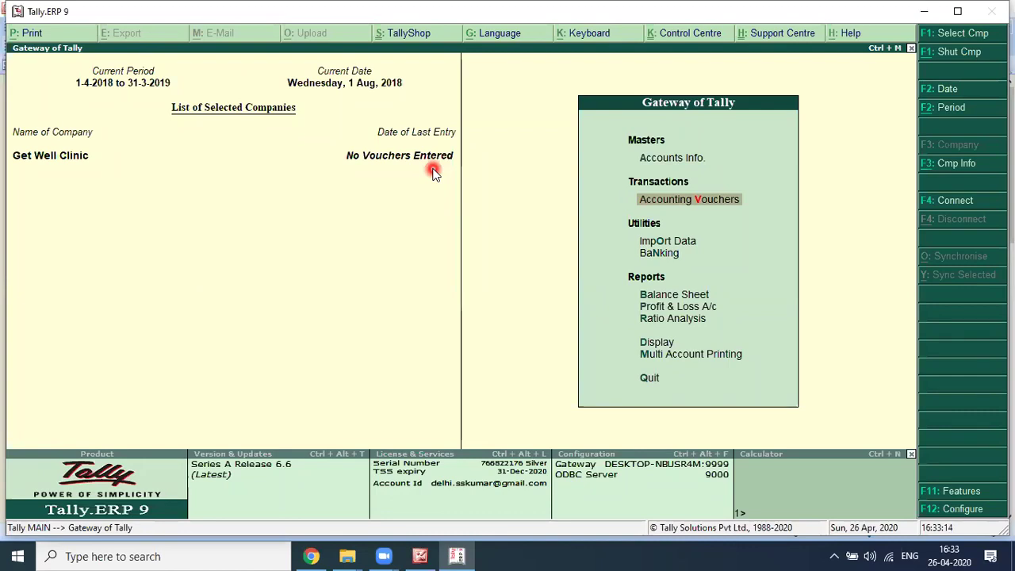
key(Up)
key(Down)
key(Up)
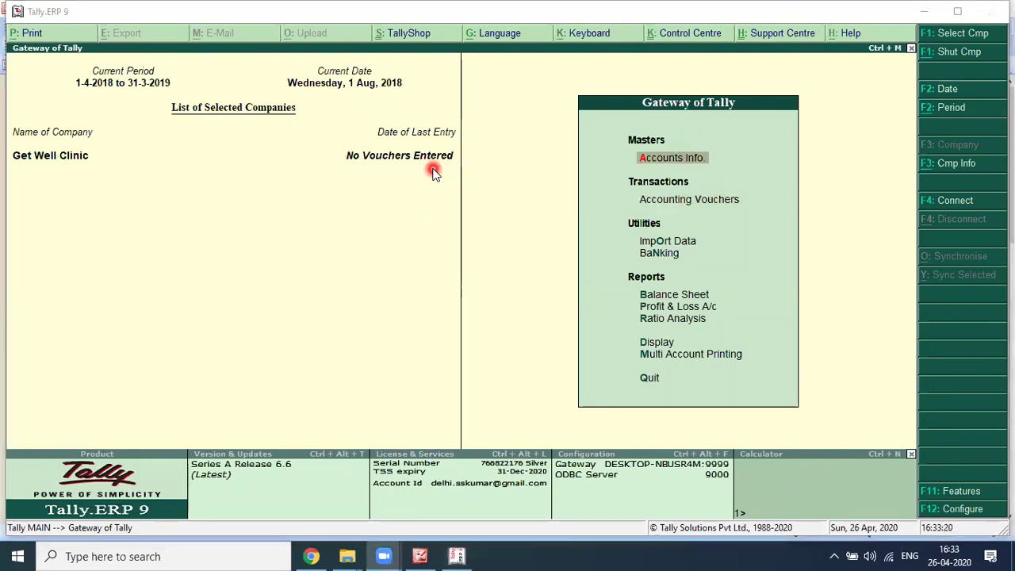
key(alt+Tab)
key(alt+Tab)
key(alt+Tab)
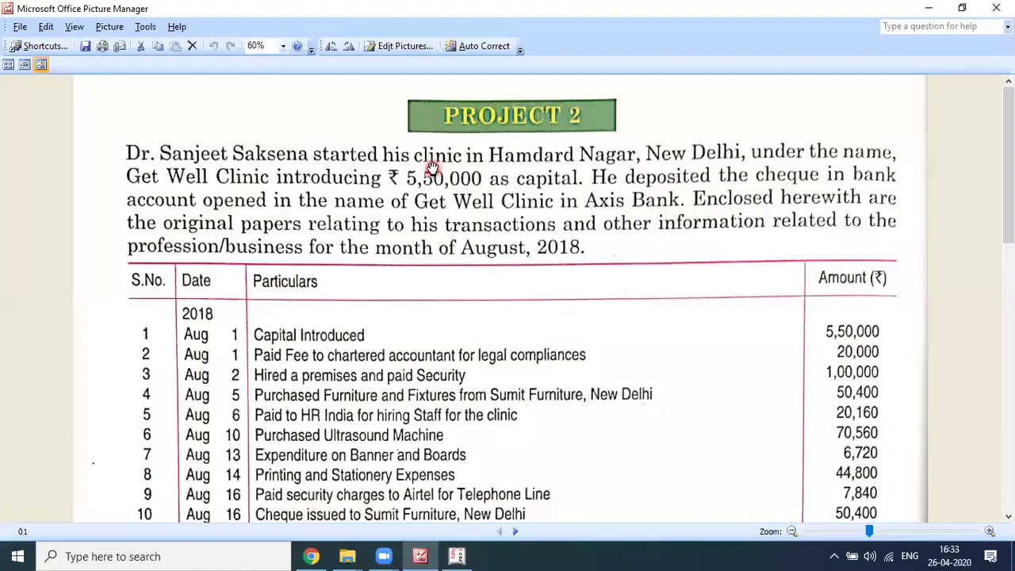
Step: Move from the August 2018 transaction table to 02.jpg, the 5,50,000 capital cheque, and return to Tally
scroll(431, 168, down, 1)
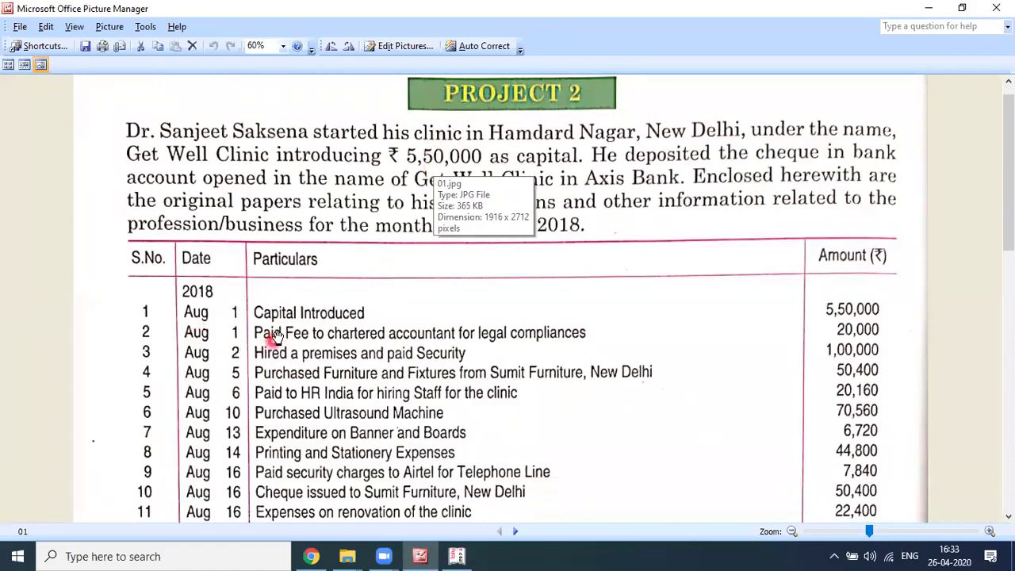
scroll(287, 325, down, 3)
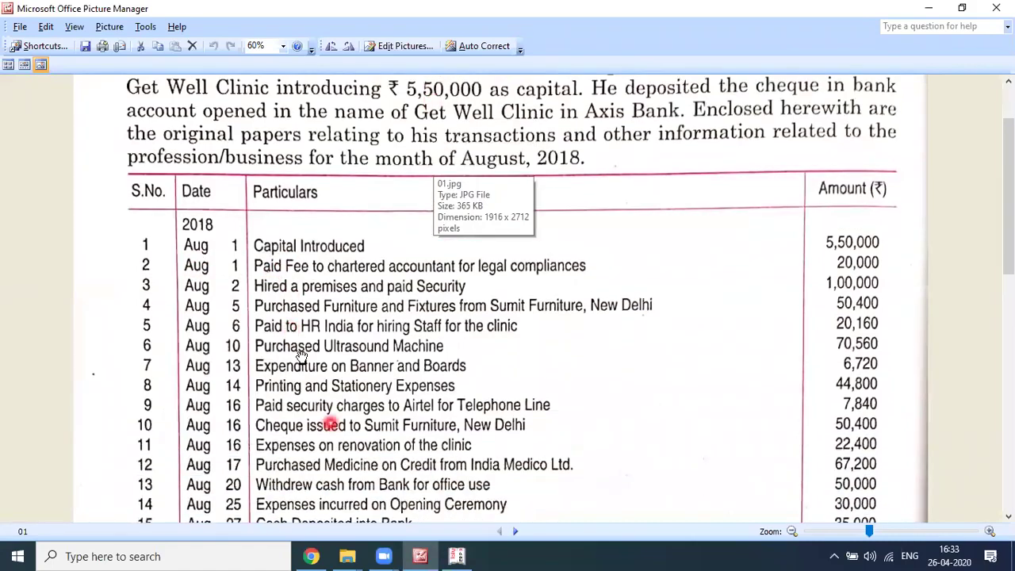
click(514, 531)
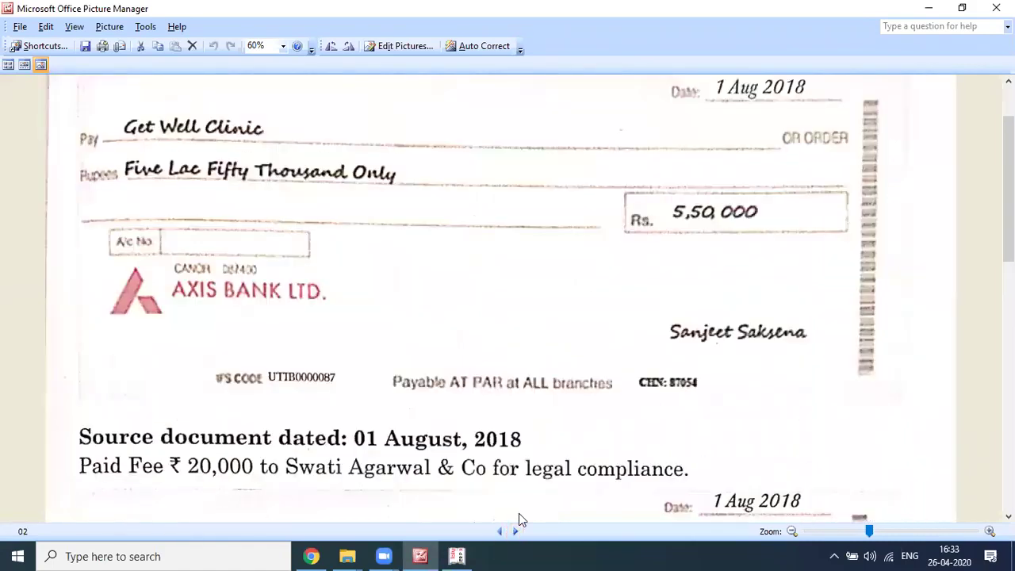
scroll(471, 338, up, 1)
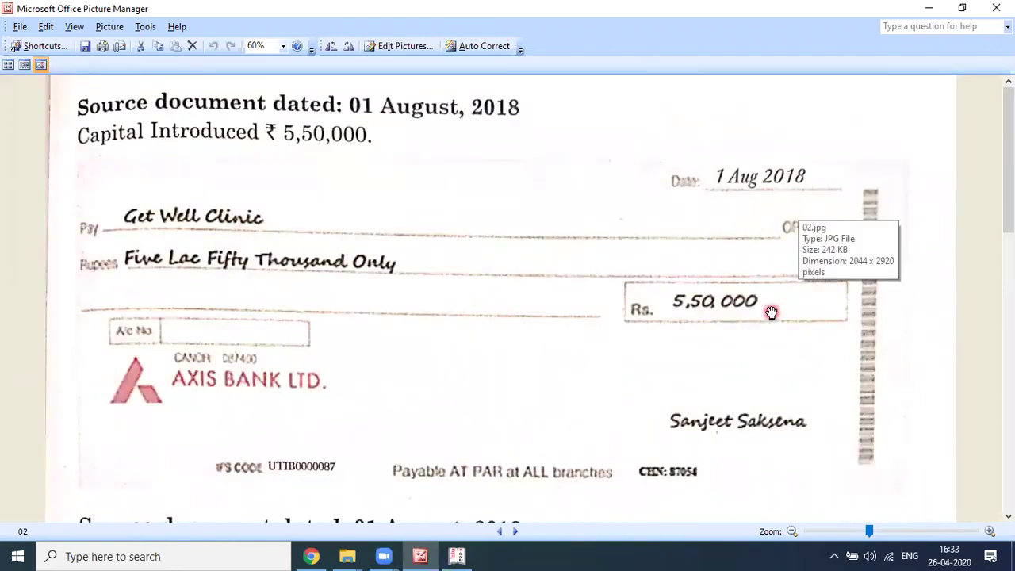
key(alt+Tab)
key(Tab)
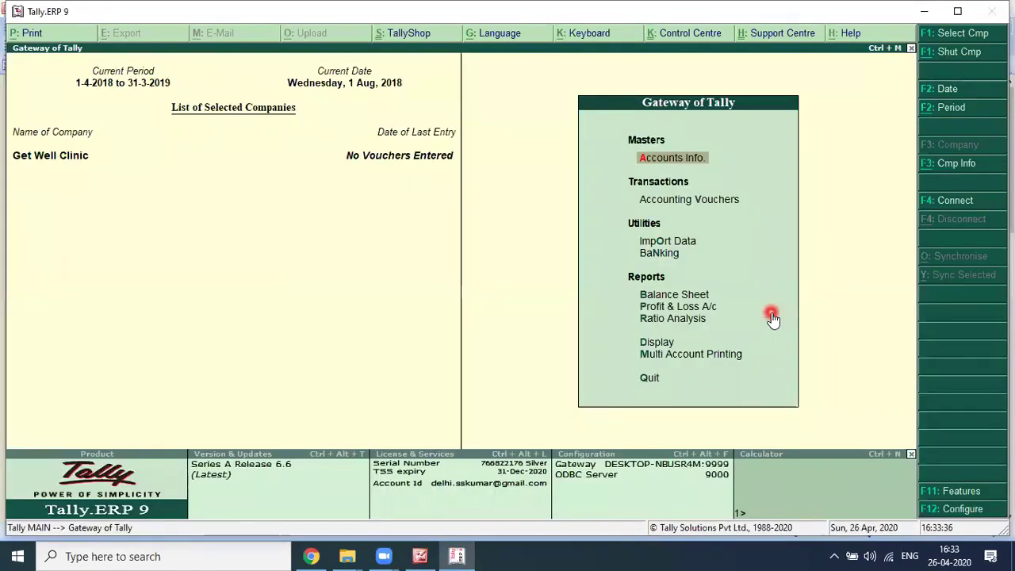
Step: Open a Payment voucher dated 1-Aug-2018, then bring the cheque picture forward for reference
key(v)
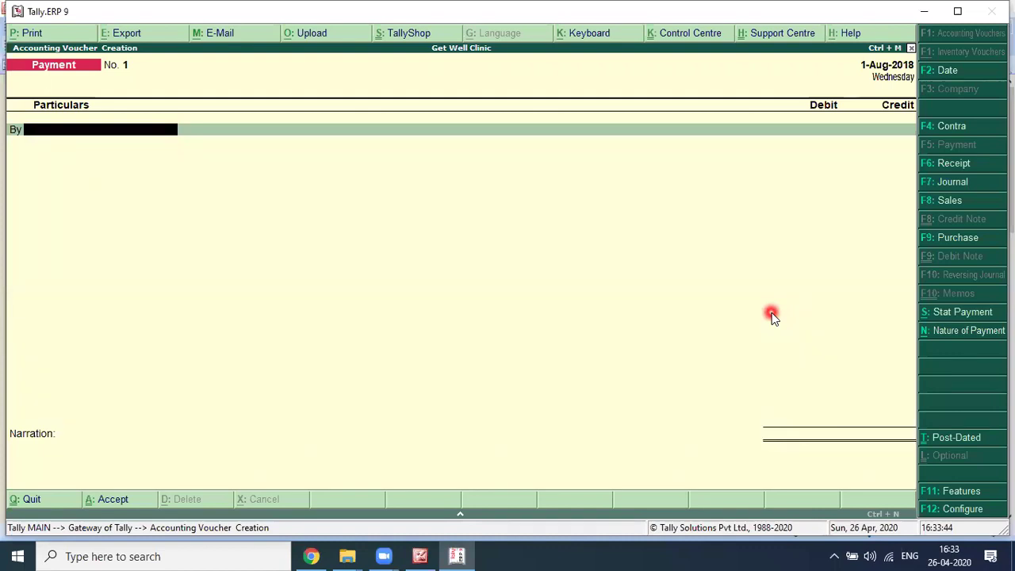
key(F2)
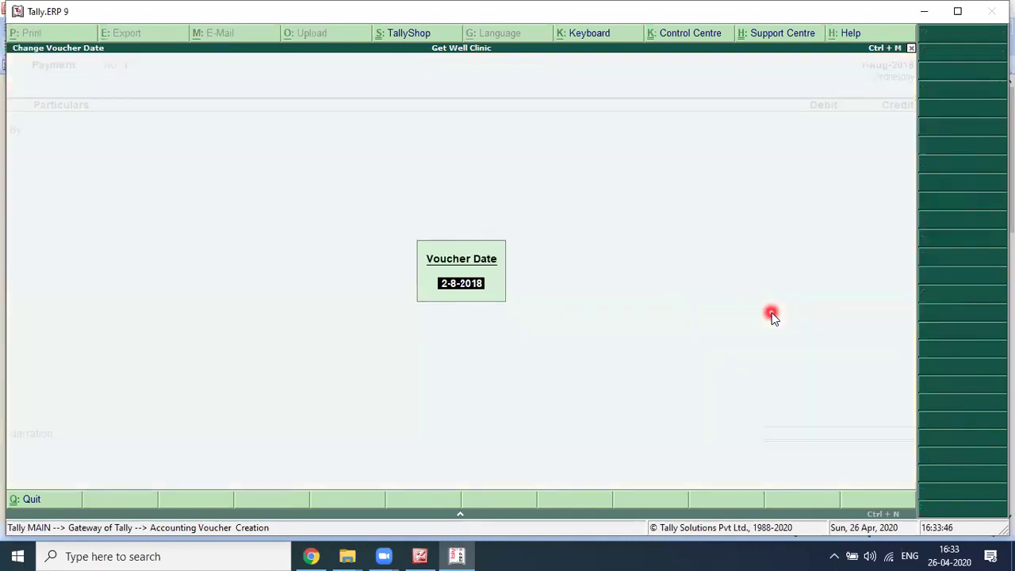
text(1-)
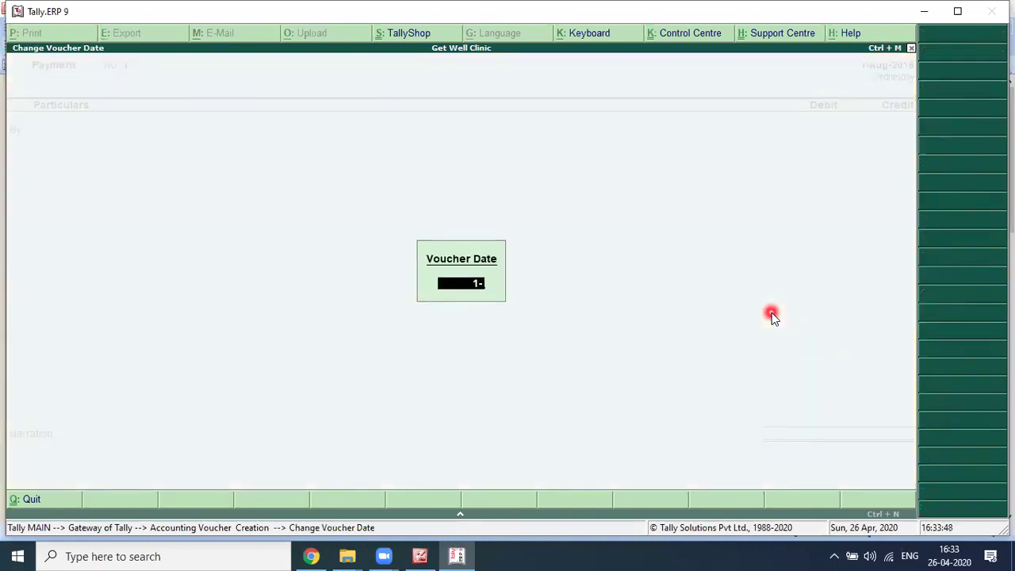
key(Return)
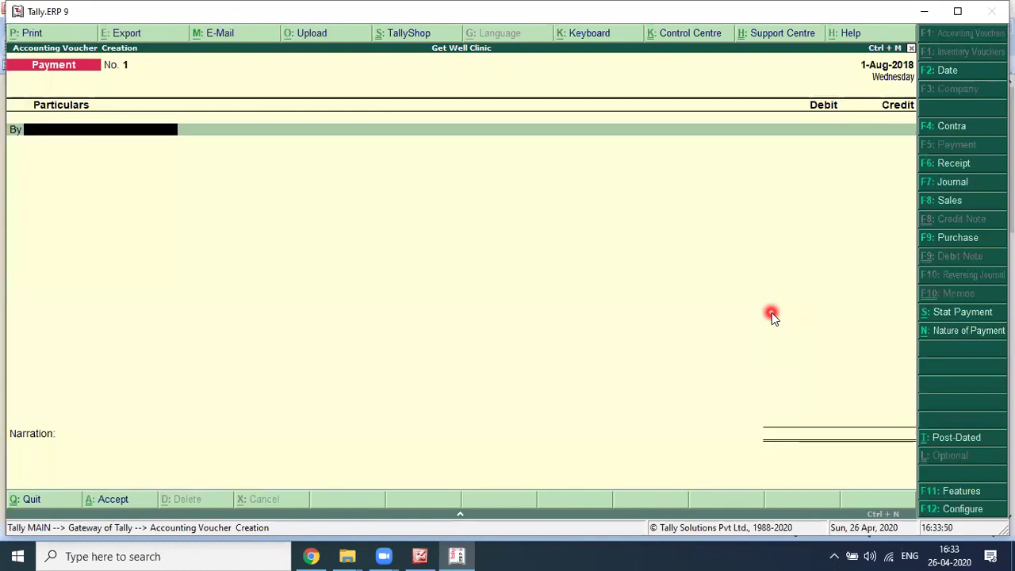
key(alt+Tab)
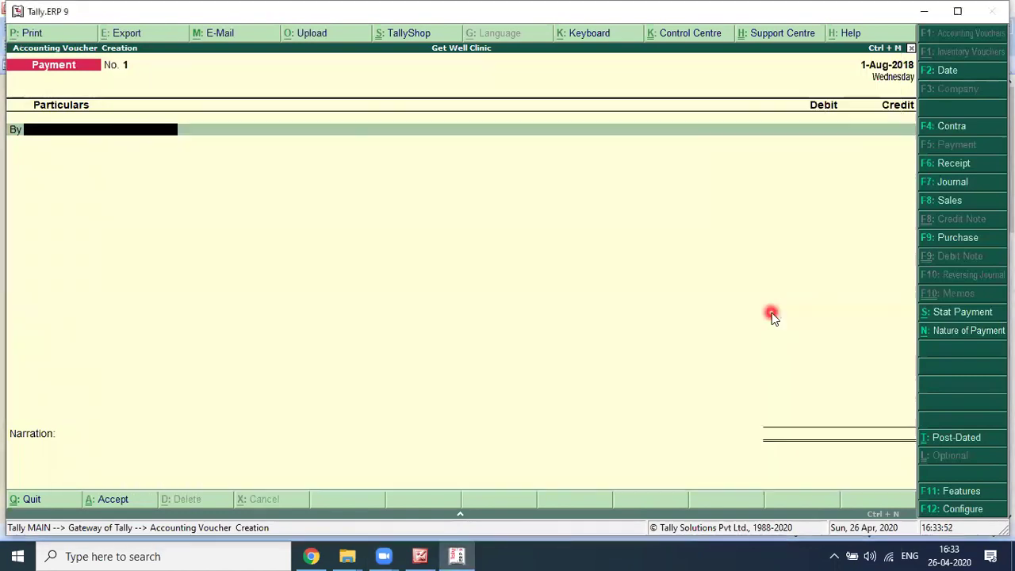
key(alt+Tab)
key(alt+Tab)
key(alt+Tab)
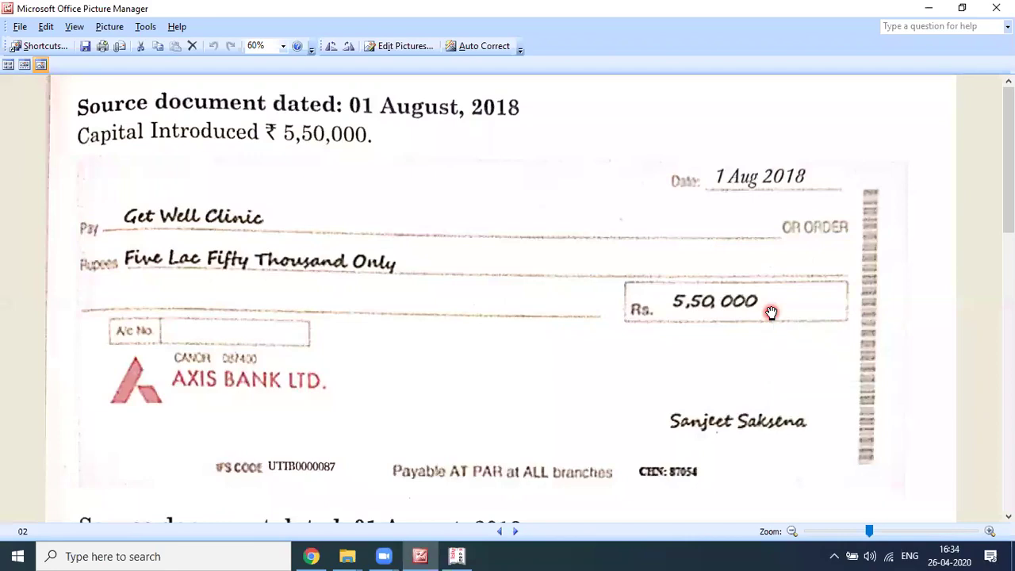
Step: Back in Tally, switch voucher No. 1 of 1-Aug-2018 to the F6 Receipt type
key(alt+Tab)
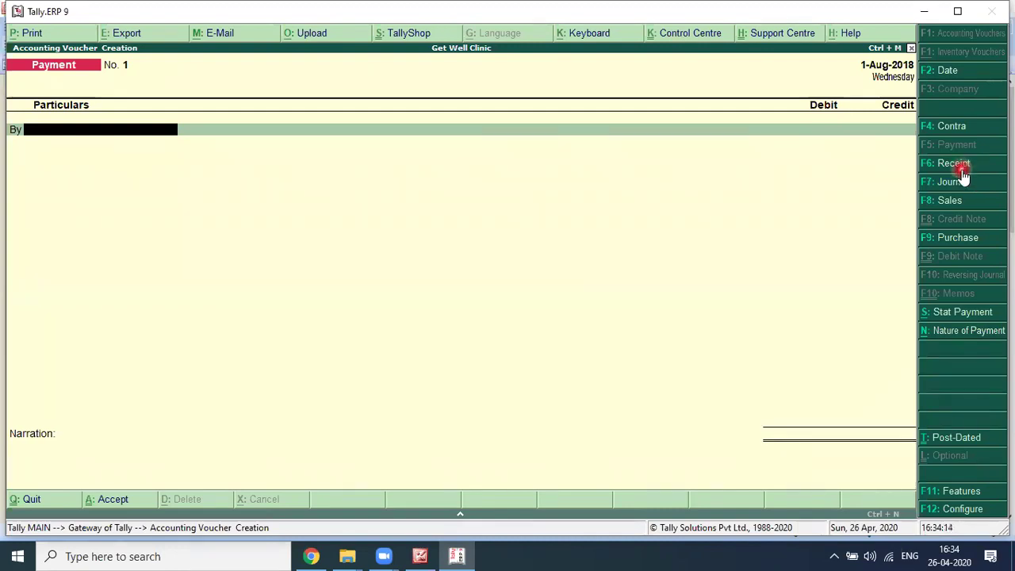
click(959, 168)
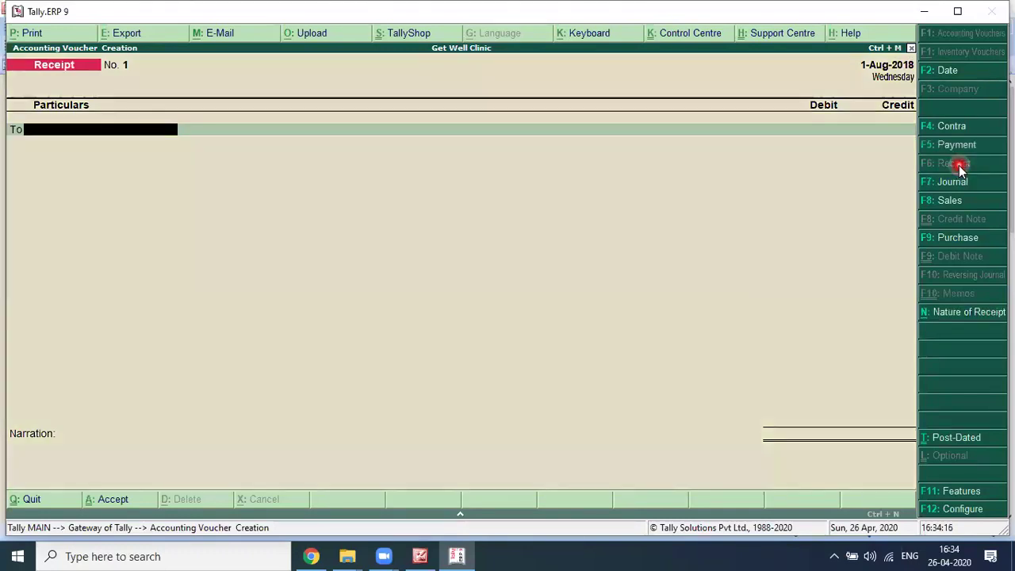
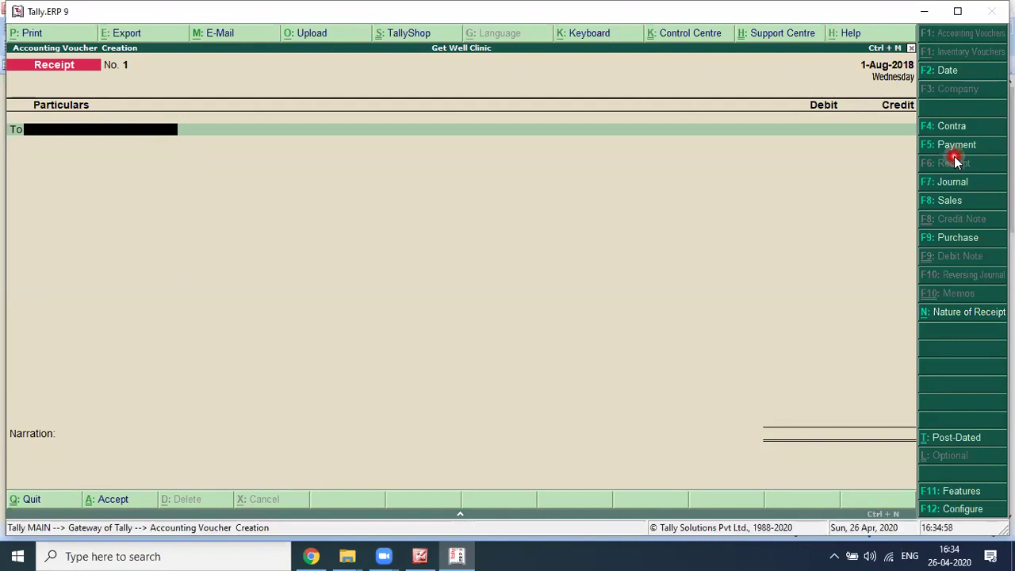
Step: Create the proprietor's Capital A/c ledger under Capital Account as the receipt's credit ledger
click(34, 130)
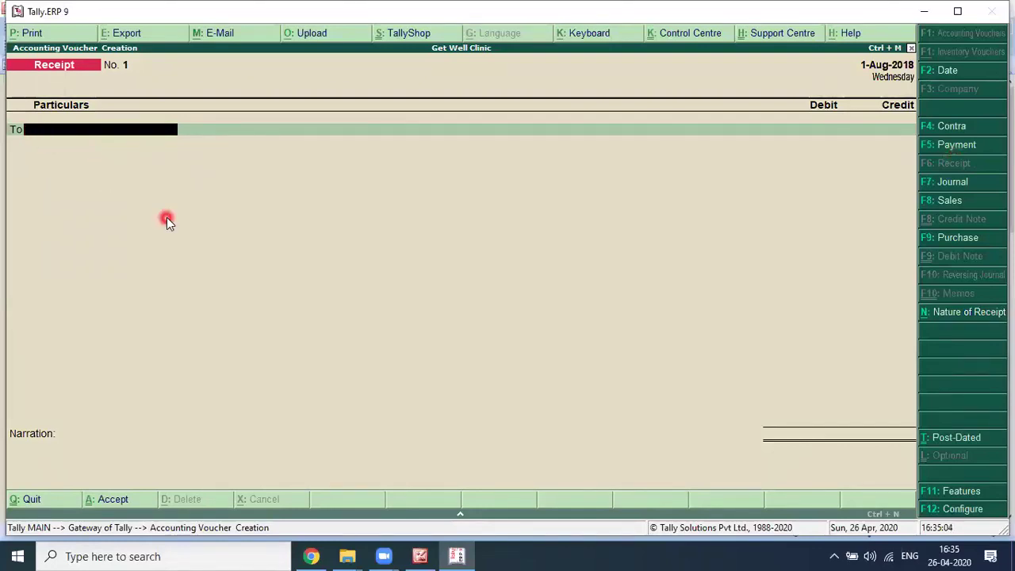
key(alt+c)
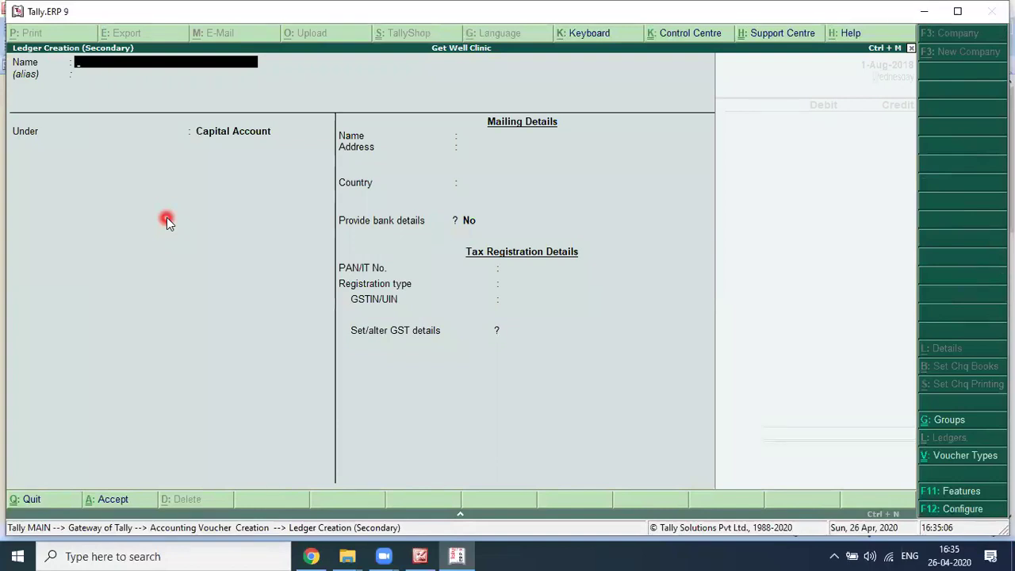
key(Return)
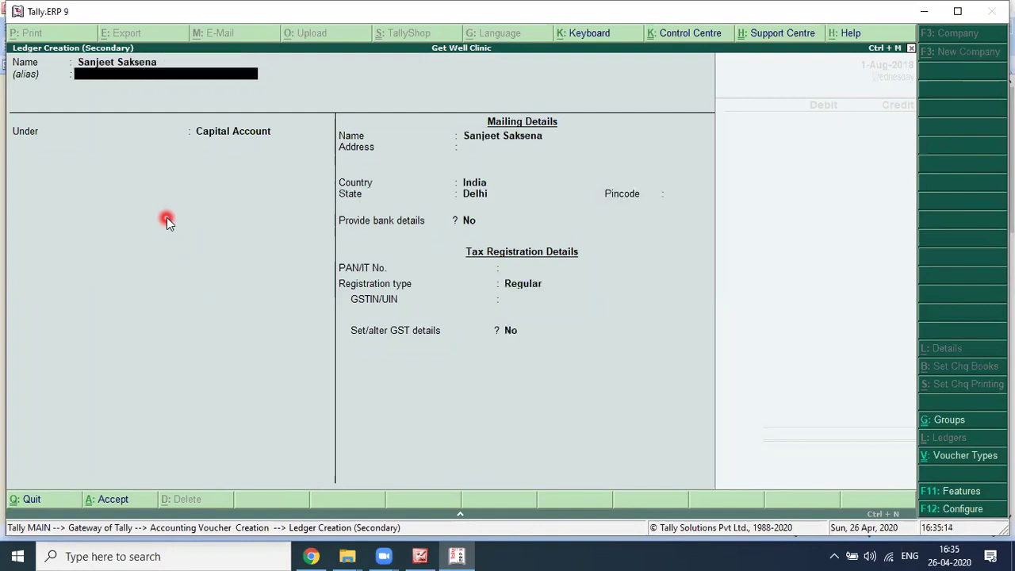
key(alt+Tab)
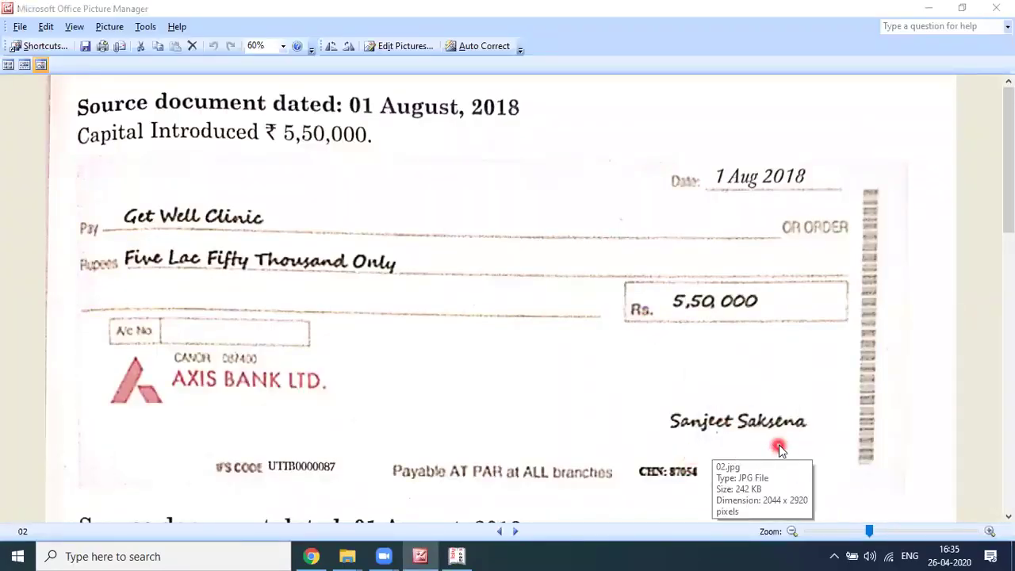
key(alt+Tab)
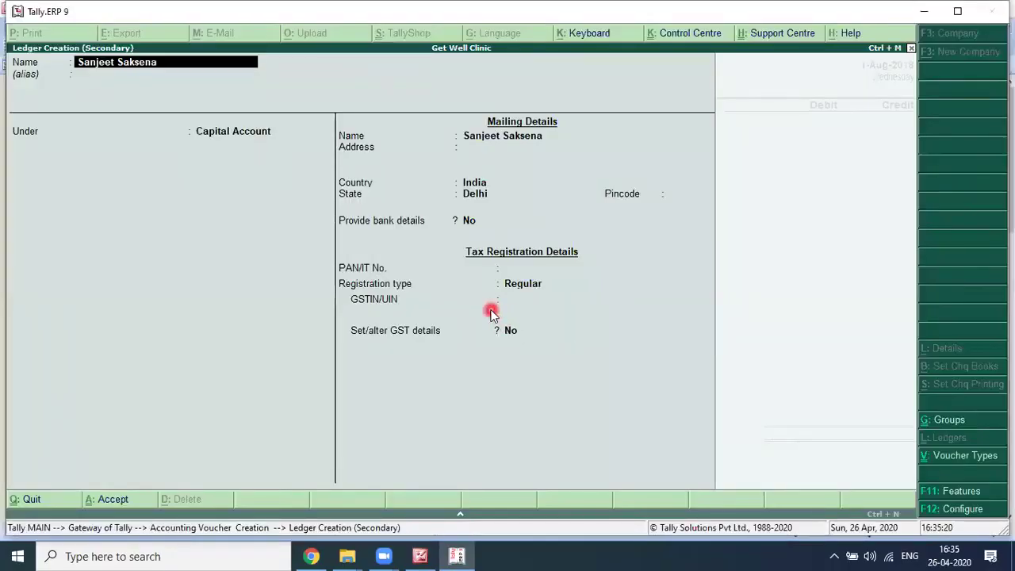
text('s Capital A/c)
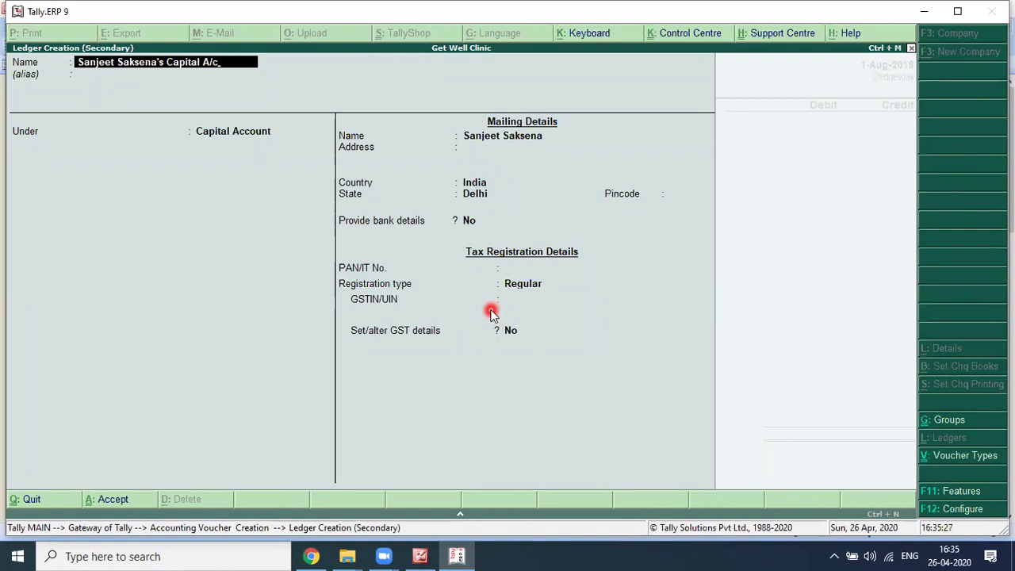
key(Return)
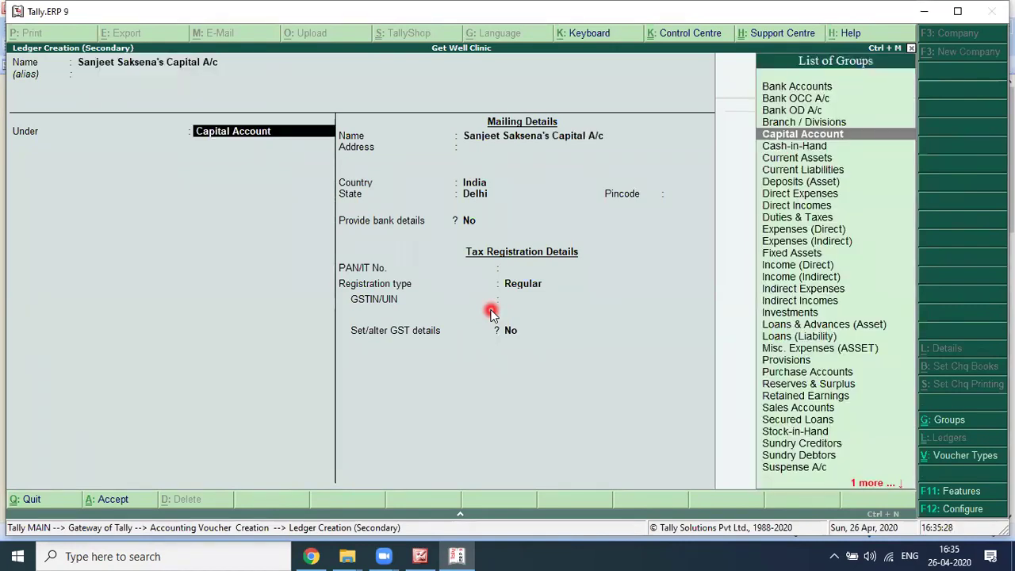
key(Return)
key(Return)
key(Return)
key(Return)
key(Return)
key(Return)
key(Return)
key(Return)
key(Return)
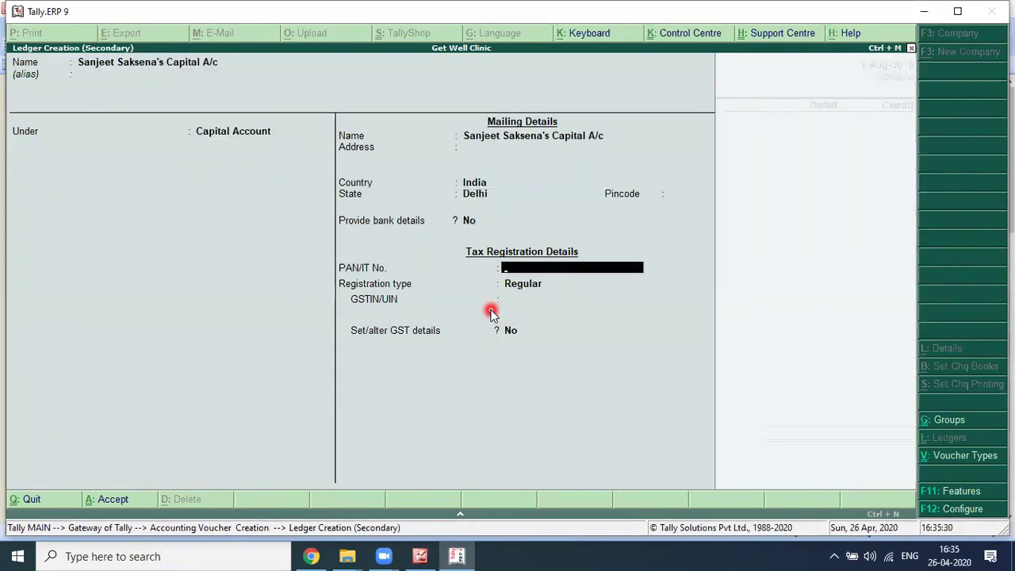
key(Return)
key(Return)
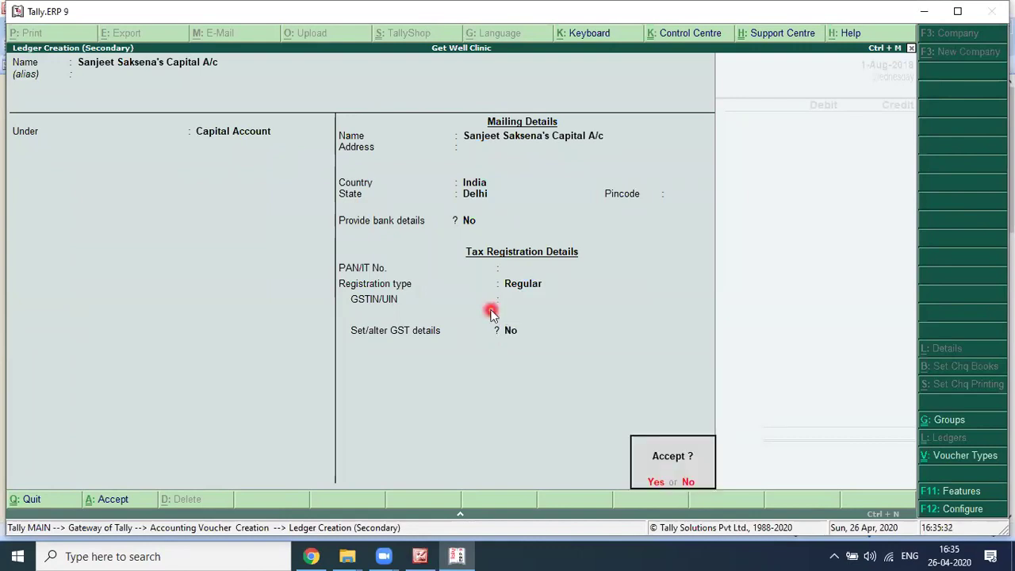
key(Return)
Step: Credit 5,50,000 to the proprietor's Capital A/c
text(550000)
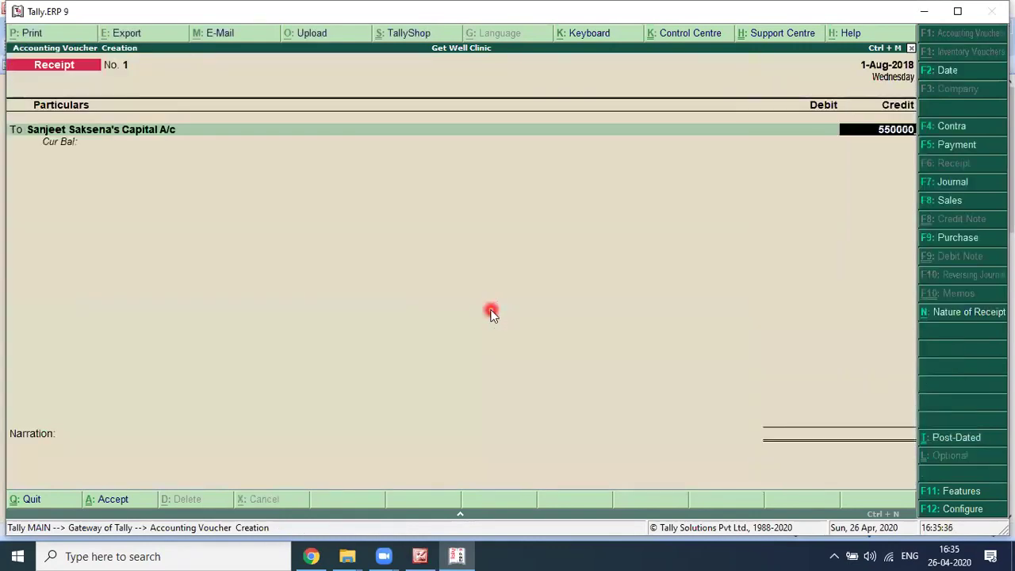
key(Return)
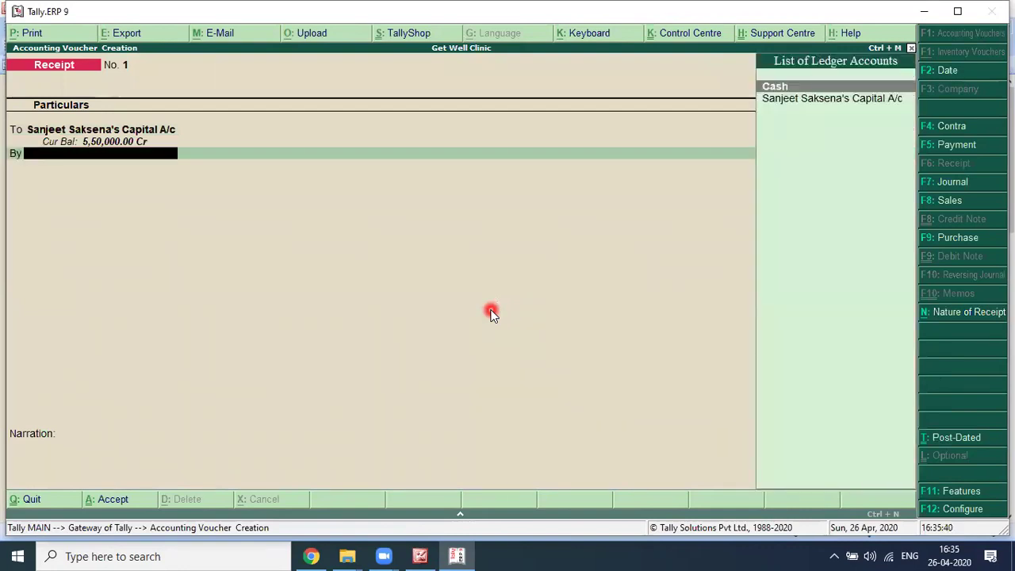
key(alt+Tab)
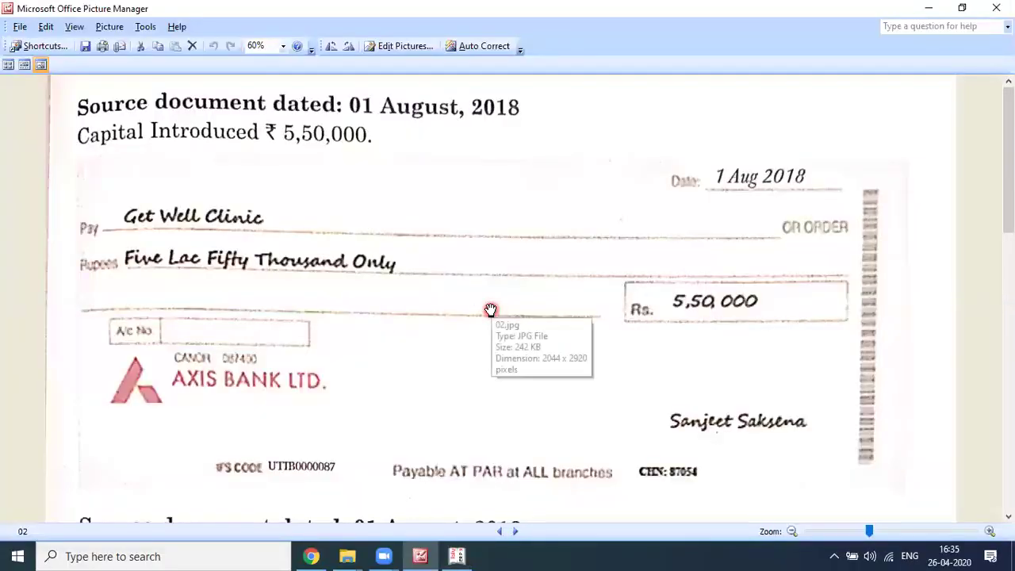
key(alt+Tab)
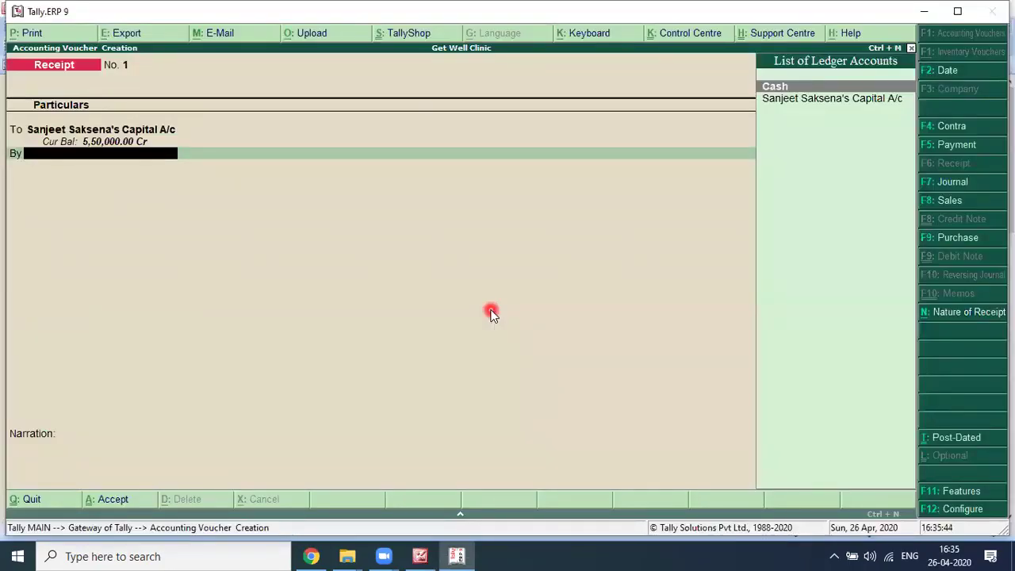
Step: Start a new Axis Bank A/c ledger under Bank Accounts for the debit side
key(alt+c)
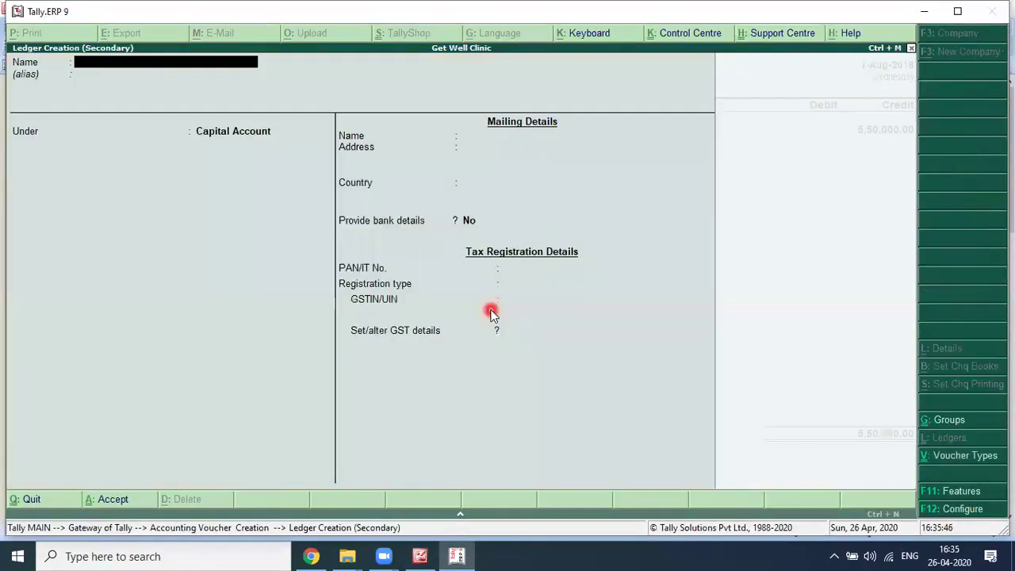
text(Axis Bank A/c)
key(Return)
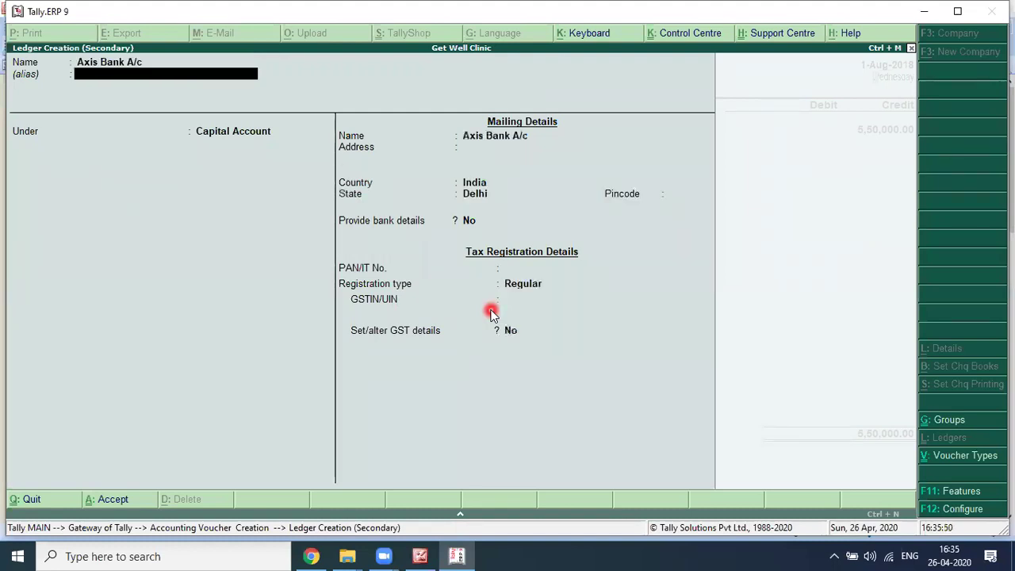
key(Return)
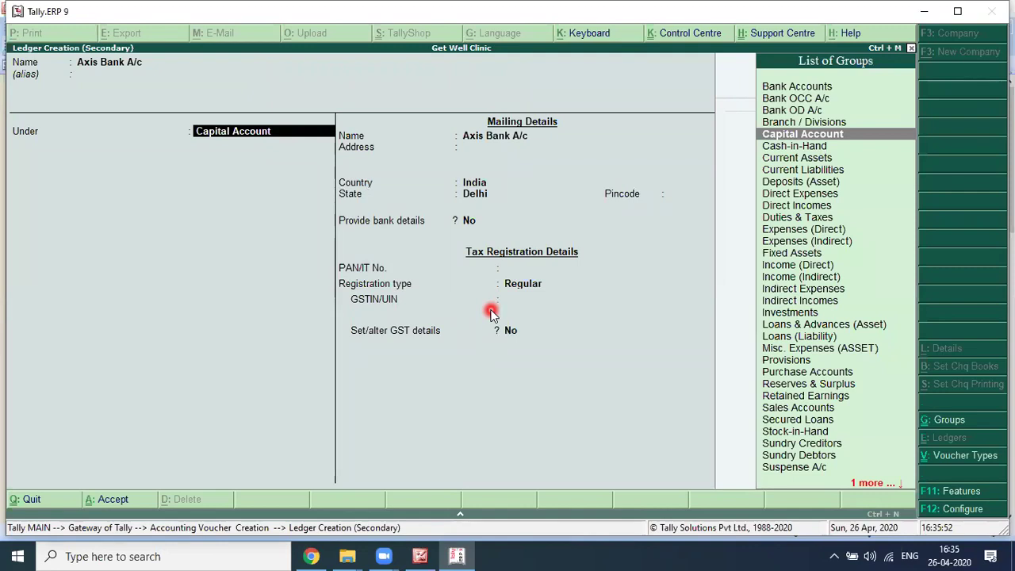
text(Bank)
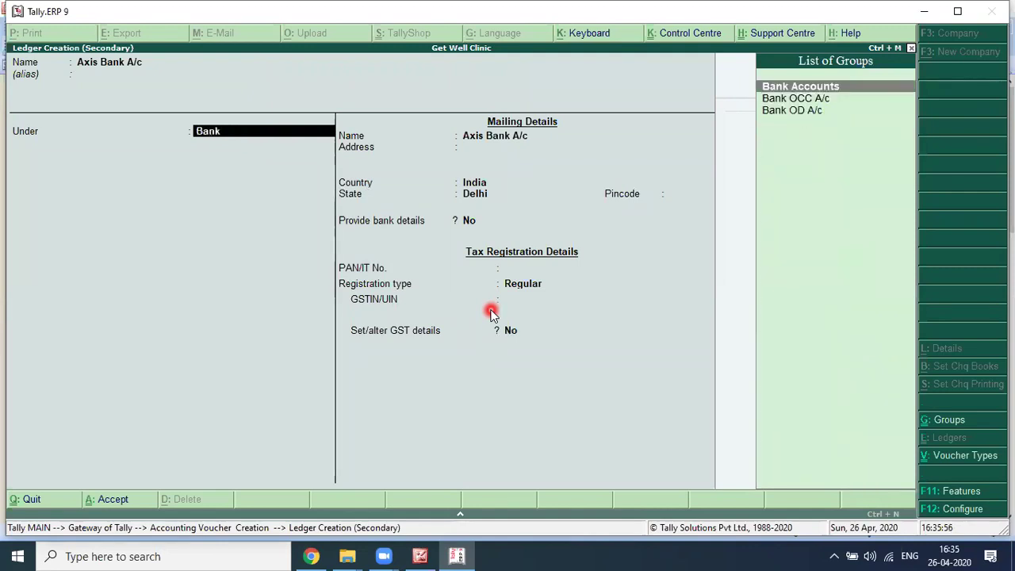
key(Return)
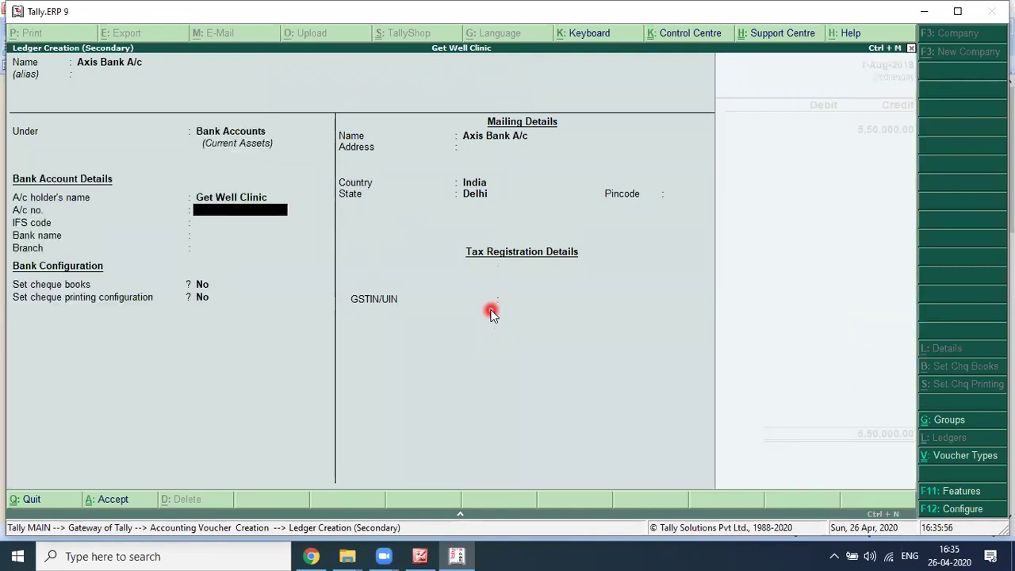
Step: Fill in the Axis Bank A/c bank details with bank name Not Applicable and save the ledger
key(Return)
key(Return)
key(BackSpace)
key(BackSpace)
key(Return)
key(Return)
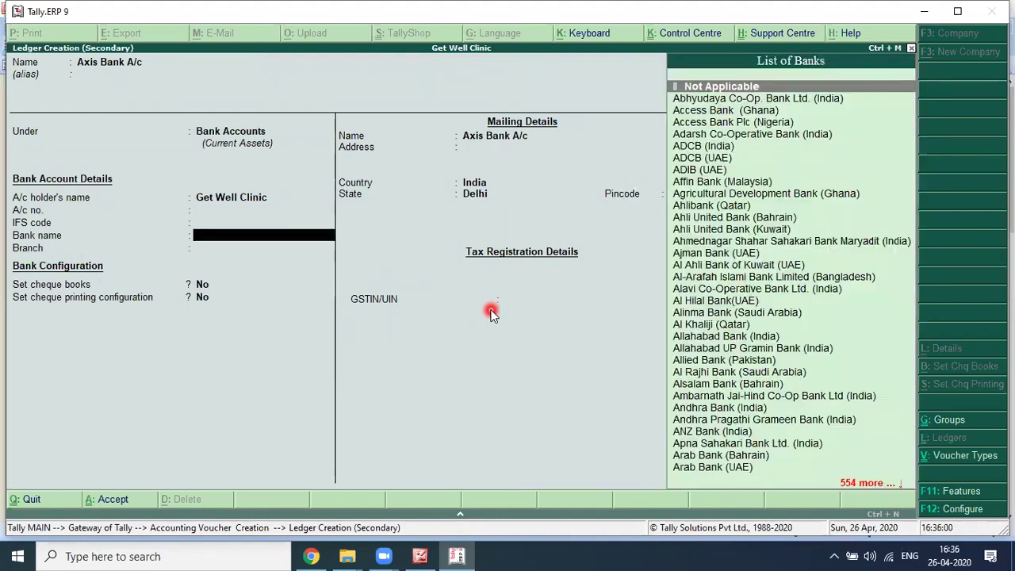
key(Return)
key(Return)
key(Return)
key(Return)
key(Return)
key(Return)
key(Return)
key(Return)
key(Return)
key(Return)
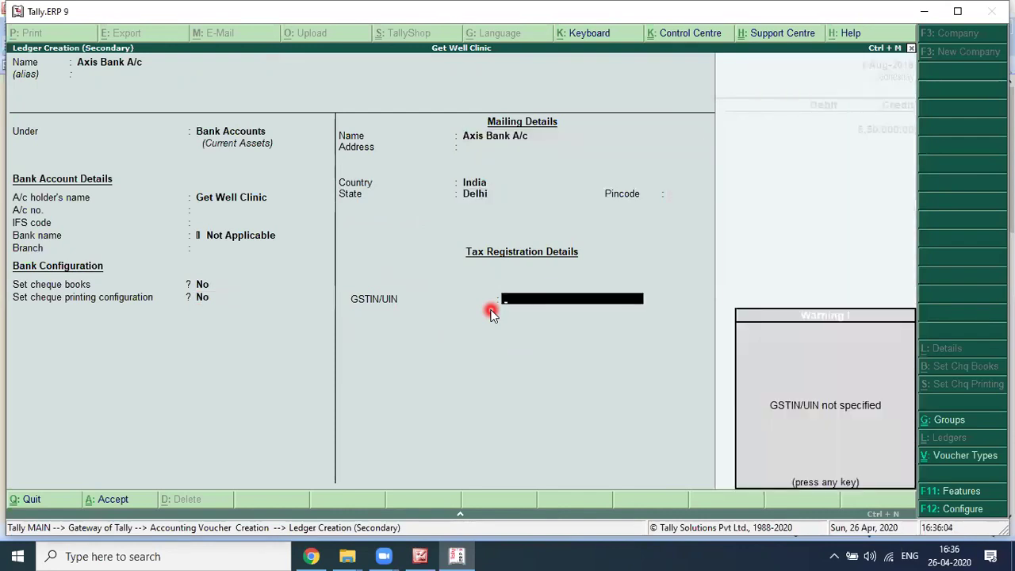
key(Return)
key(BackSpace)
key(BackSpace)
key(BackSpace)
key(BackSpace)
key(BackSpace)
key(BackSpace)
key(BackSpace)
key(BackSpace)
key(BackSpace)
key(BackSpace)
key(BackSpace)
key(BackSpace)
key(alt+Tab)
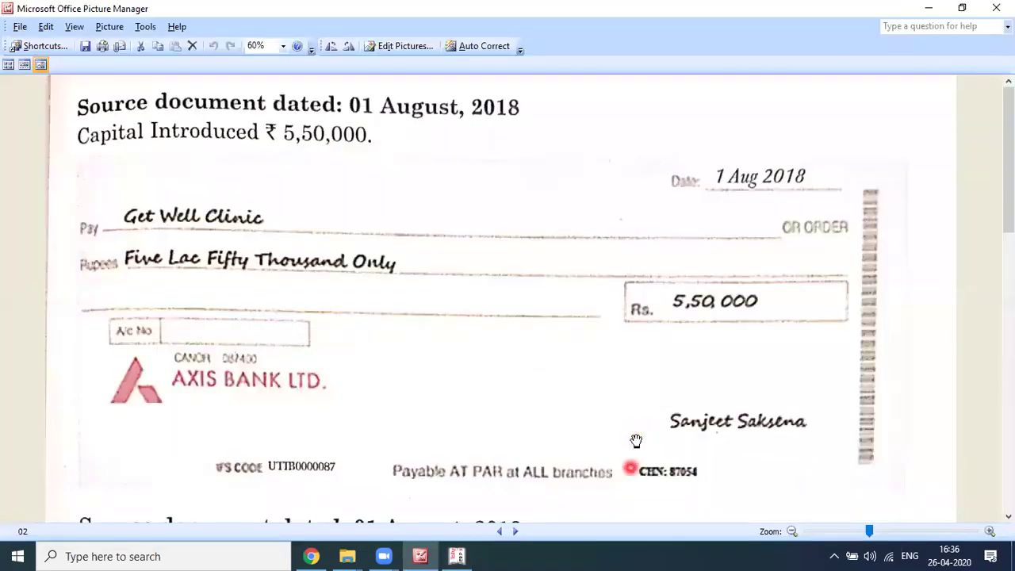
scroll(474, 328, down, 5)
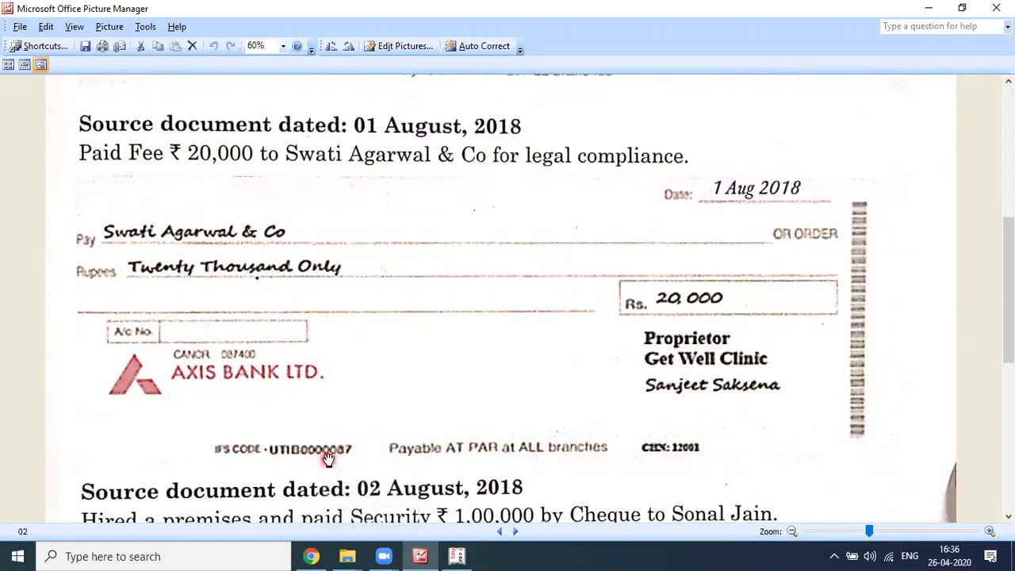
key(alt+Tab)
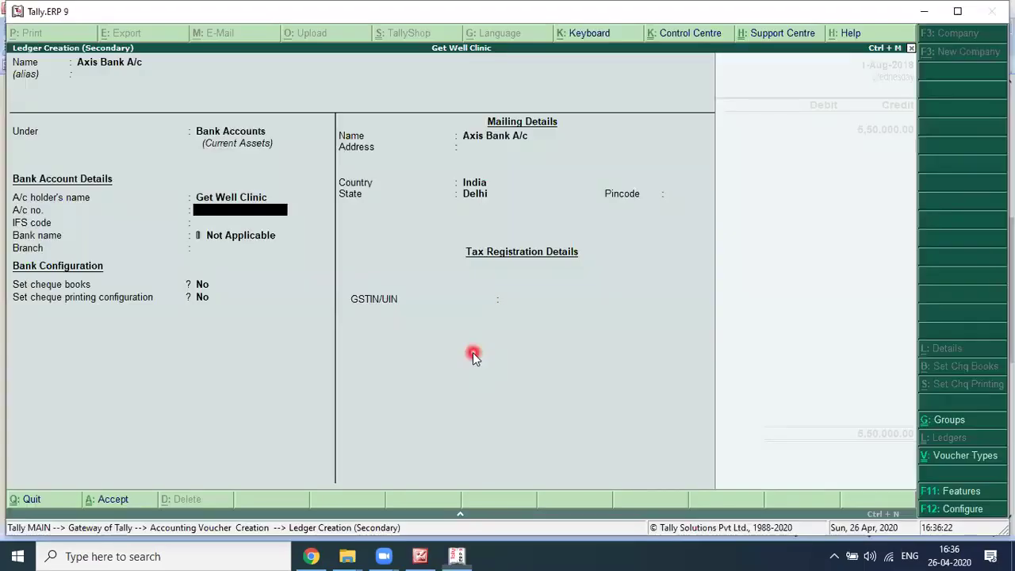
key(Return)
key(Return)
key(Return)
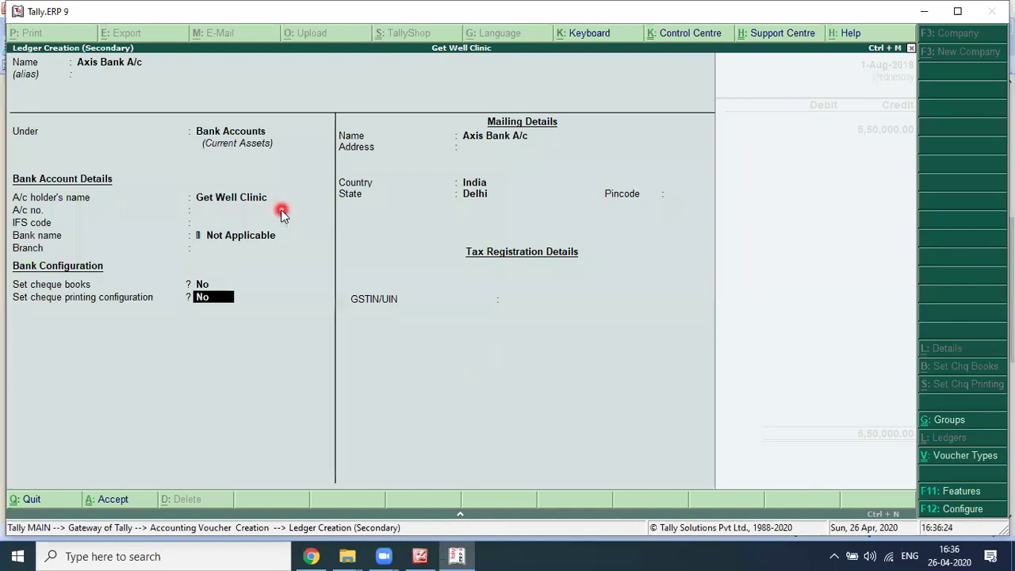
key(Return)
key(Return)
key(Return)
key(Return)
key(Return)
key(Return)
key(Return)
key(Return)
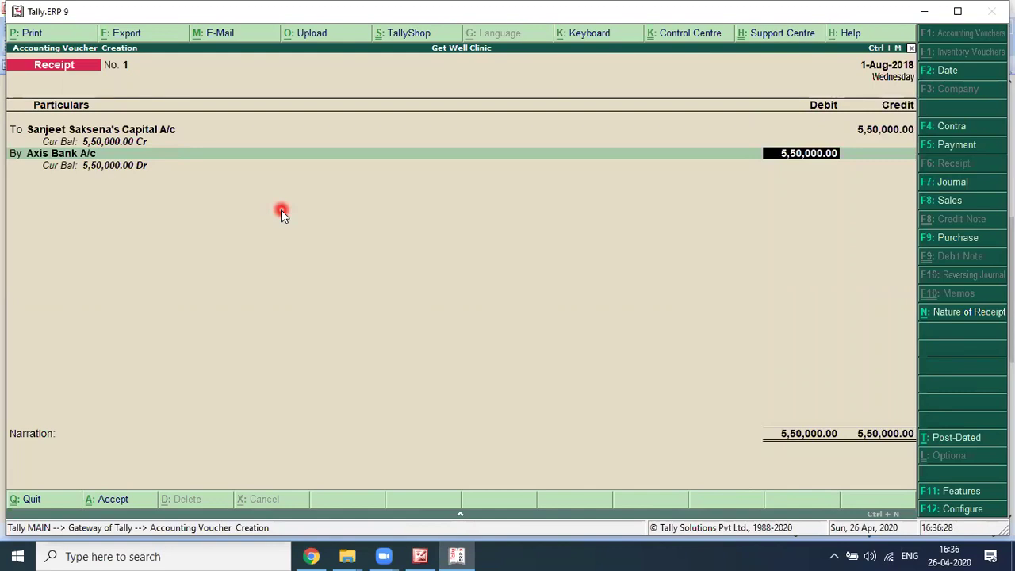
key(Return)
key(Return)
key(Return)
key(Return)
key(Return)
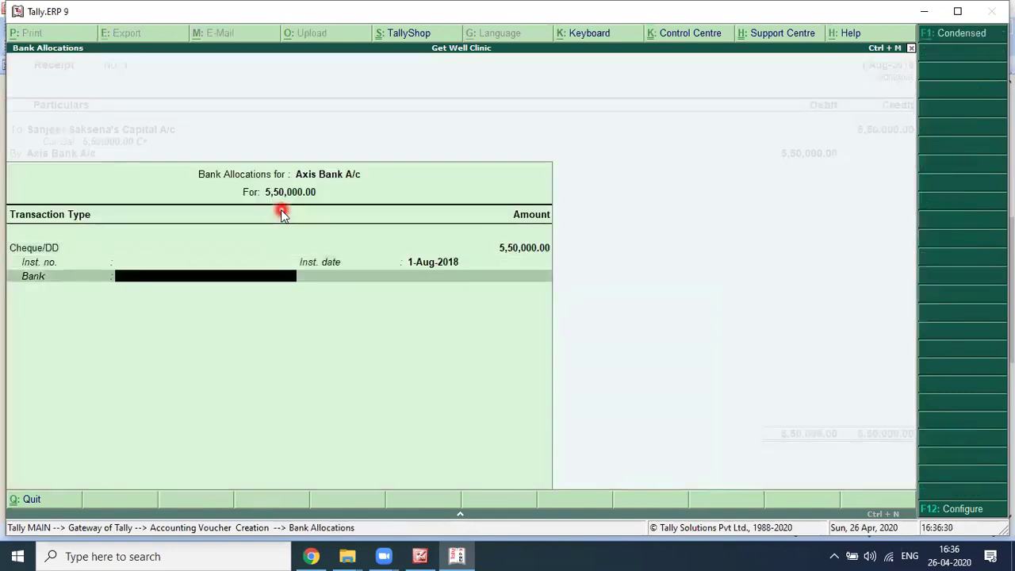
Step: Complete the Axis Bank cheque allocation, add narration 'Being Capital Introduced' and accept Receipt No. 1
key(Return)
key(BackSpace)
key(BackSpace)
key(Return)
key(Return)
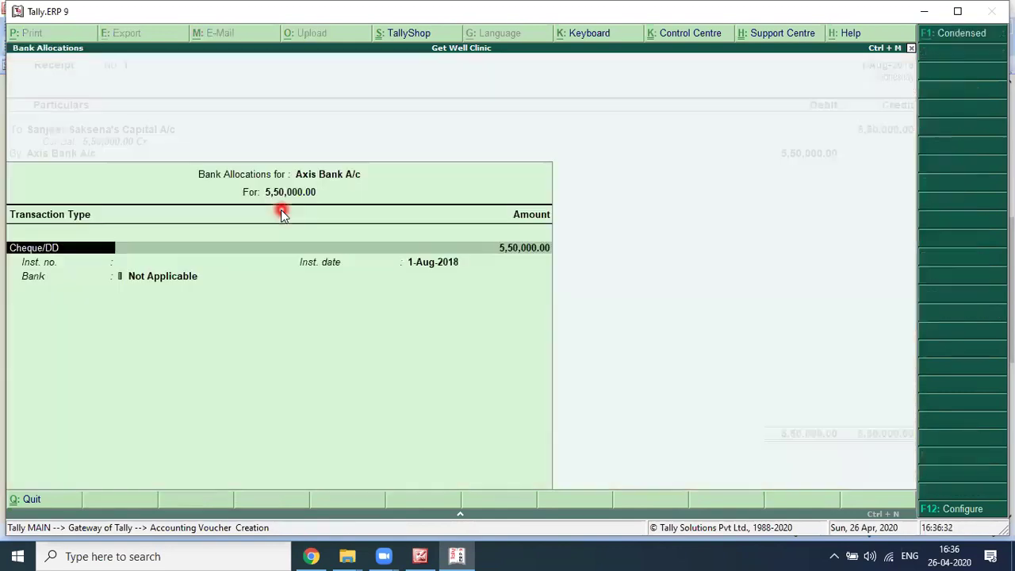
key(Return)
key(Return)
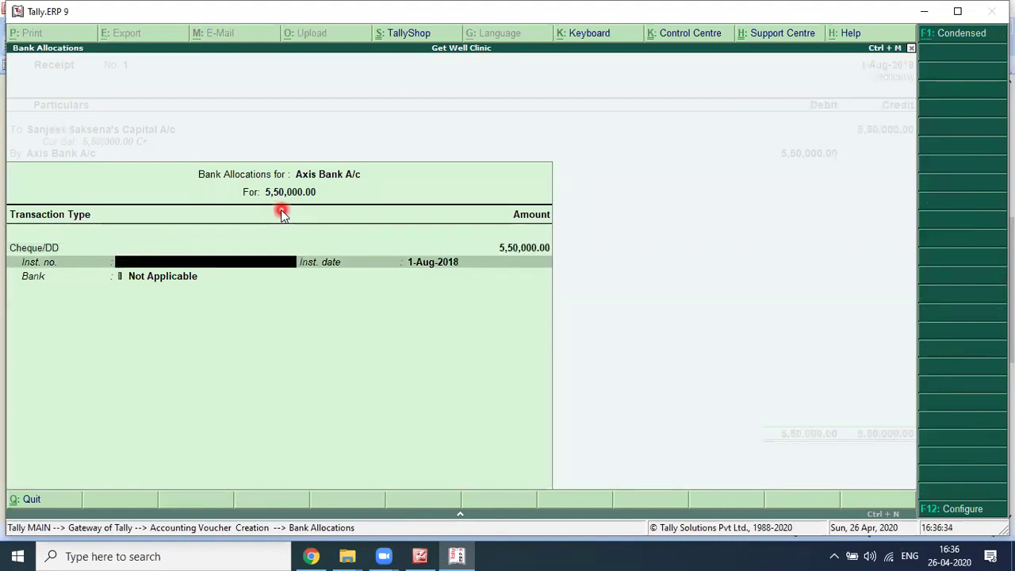
key(Return)
key(Return)
key(Return)
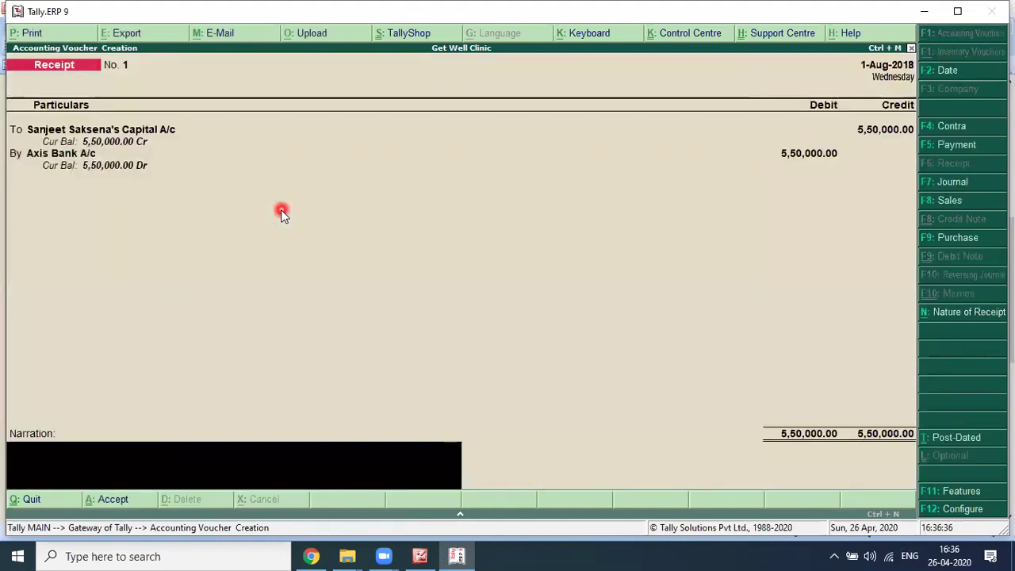
text(Being Ca)
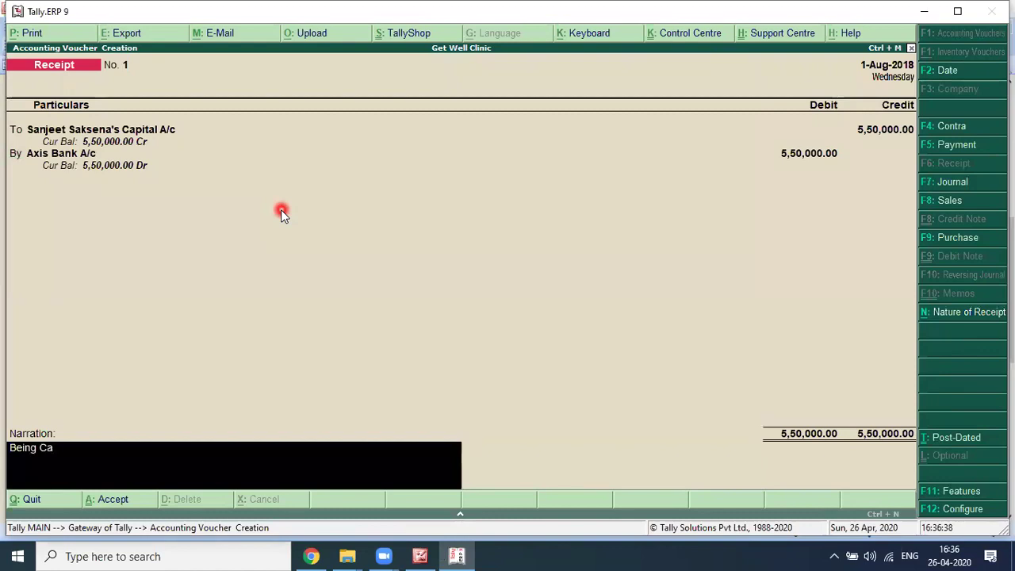
text(pital Int)
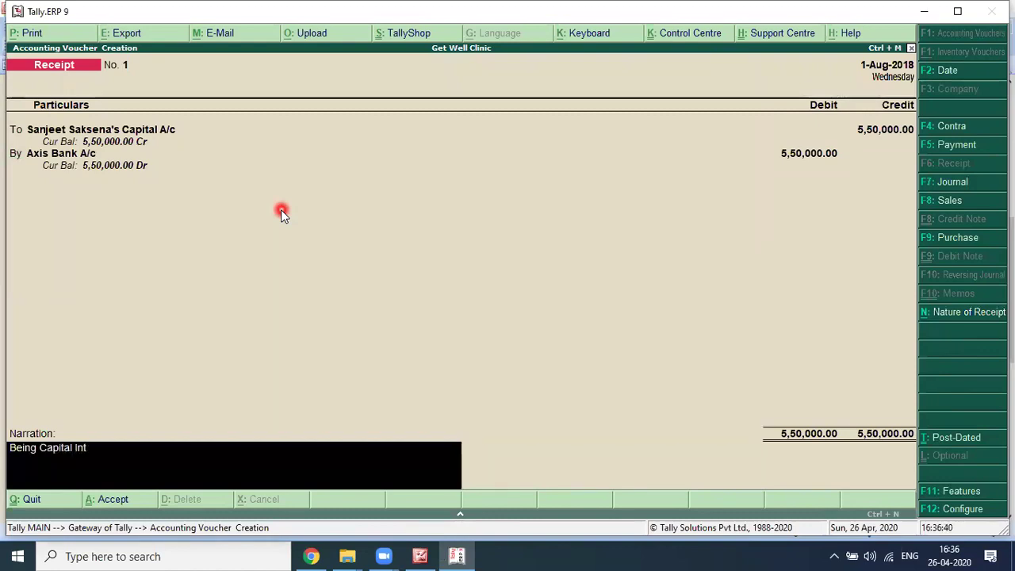
text(roduced)
key(Return)
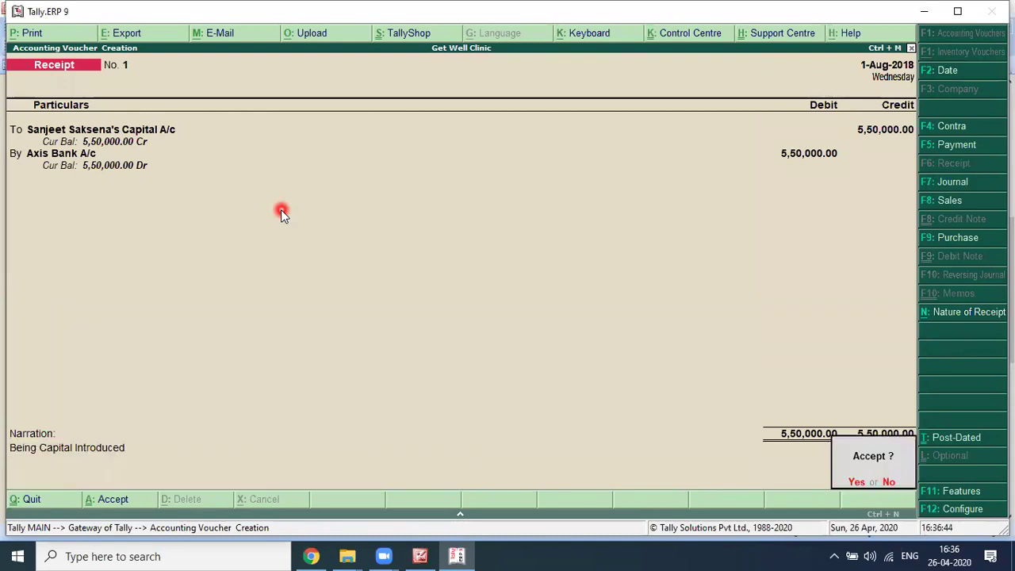
key(y)
key(alt+Tab)
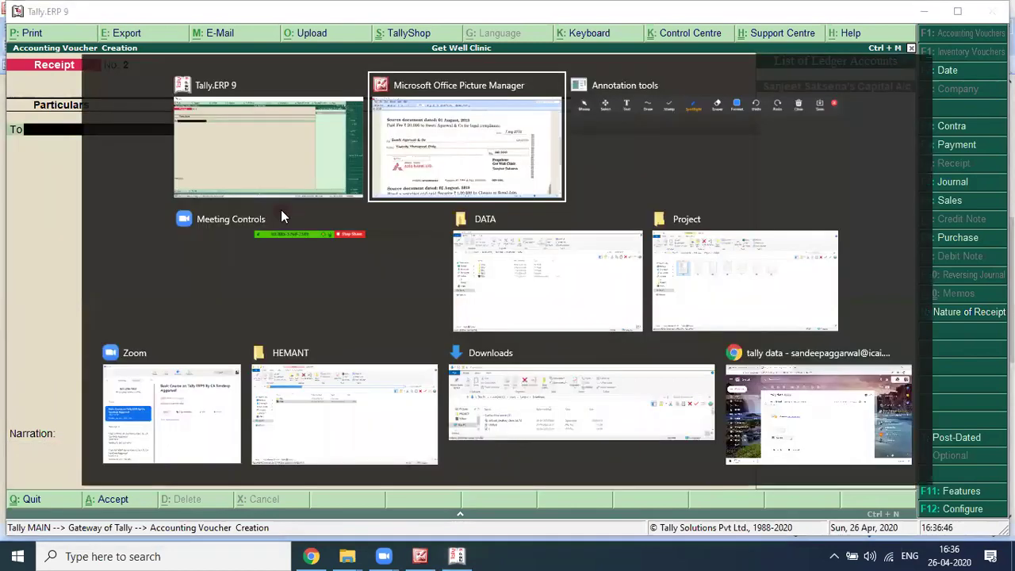
scroll(322, 167, up, 1)
scroll(321, 166, up, 5)
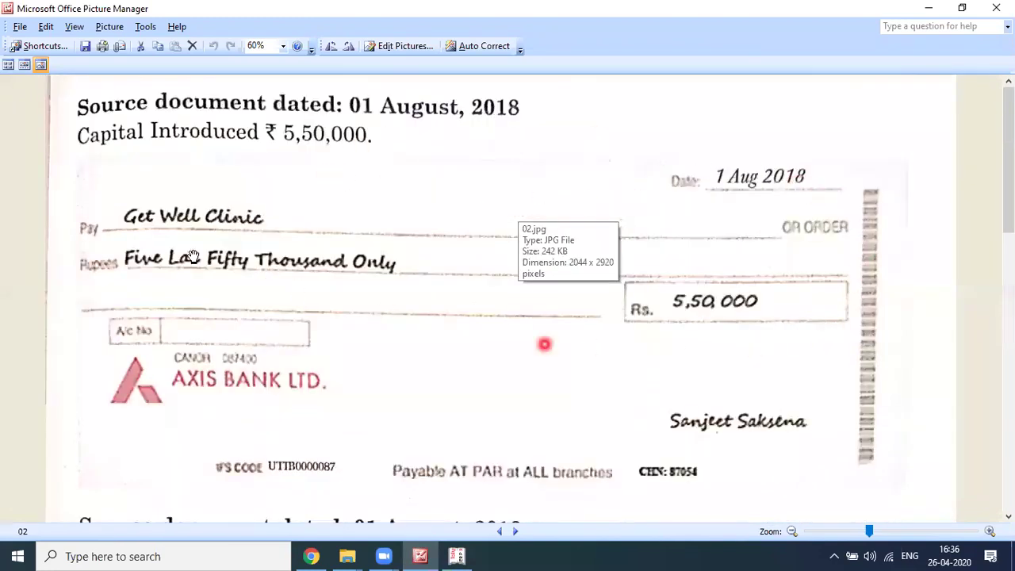
scroll(806, 283, down, 4)
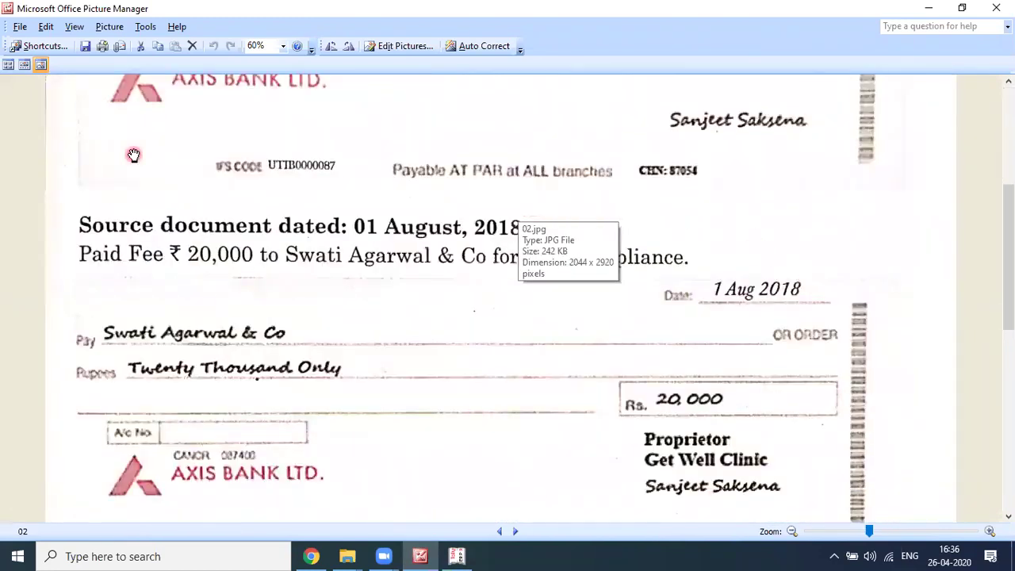
scroll(136, 231, down, 1)
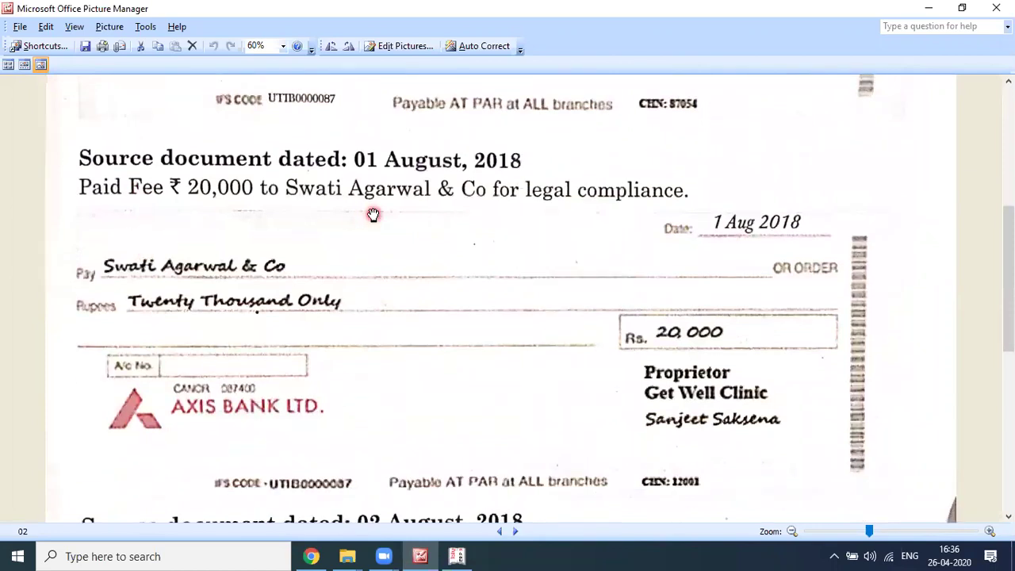
scroll(532, 298, down, 1)
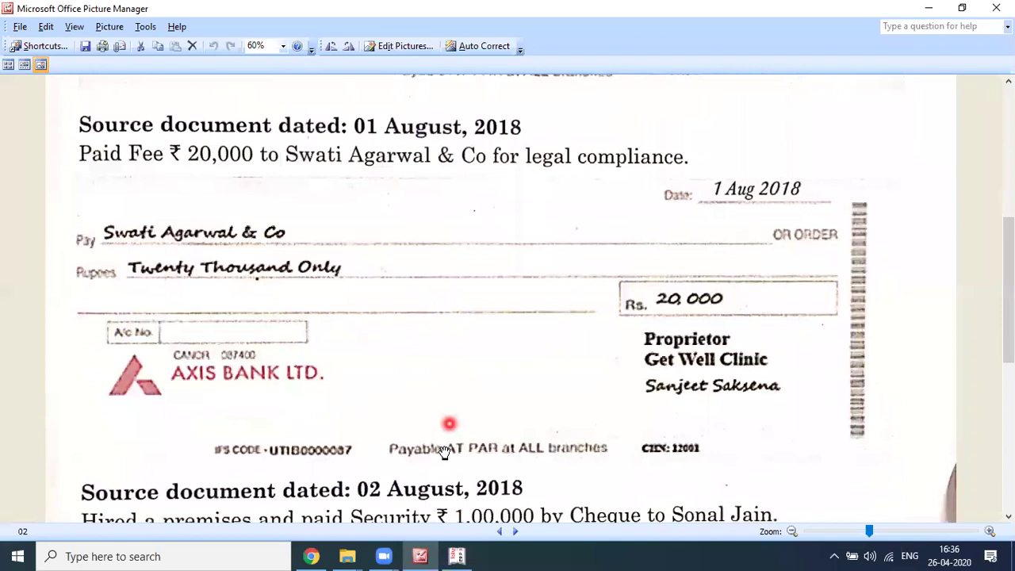
click(499, 531)
scroll(396, 285, up, 5)
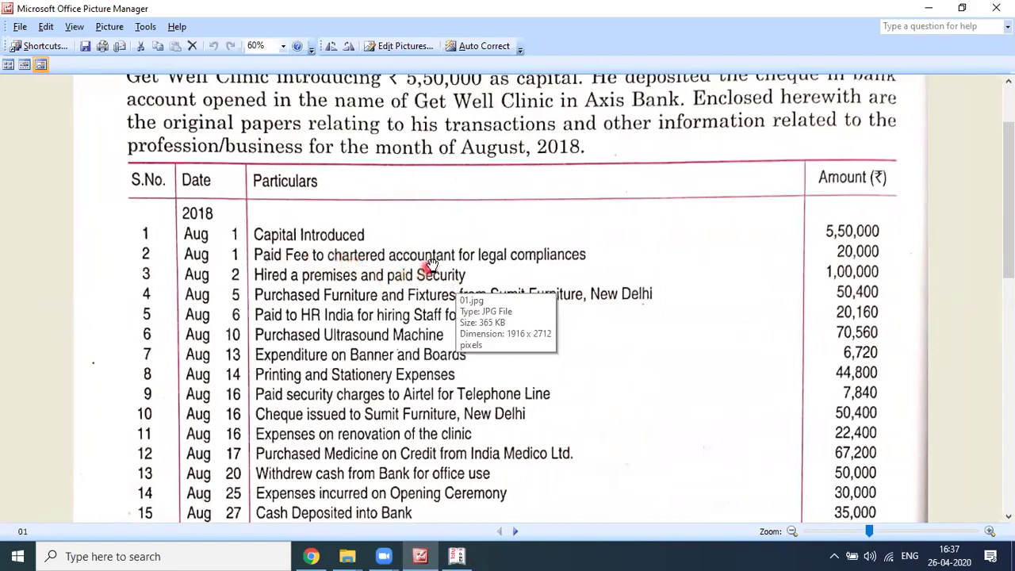
click(515, 531)
scroll(498, 234, up, 1)
scroll(498, 233, down, 4)
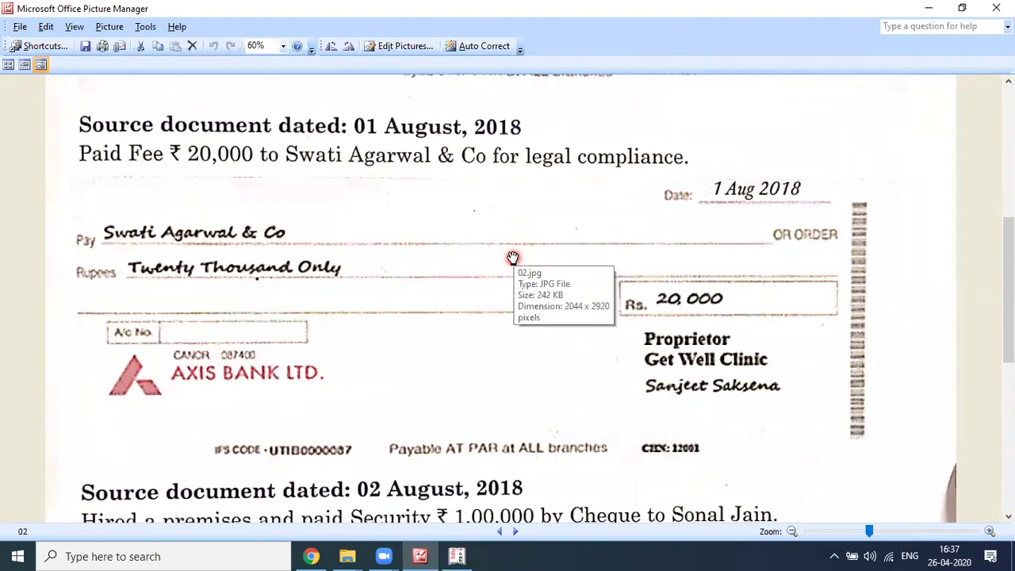
scroll(593, 301, down, 8)
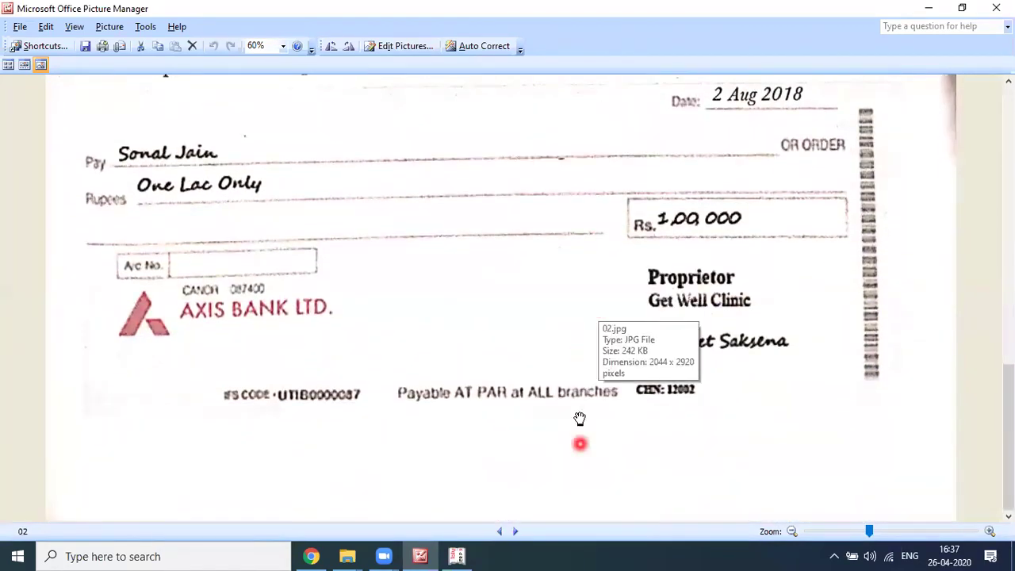
click(517, 532)
scroll(532, 410, up, 7)
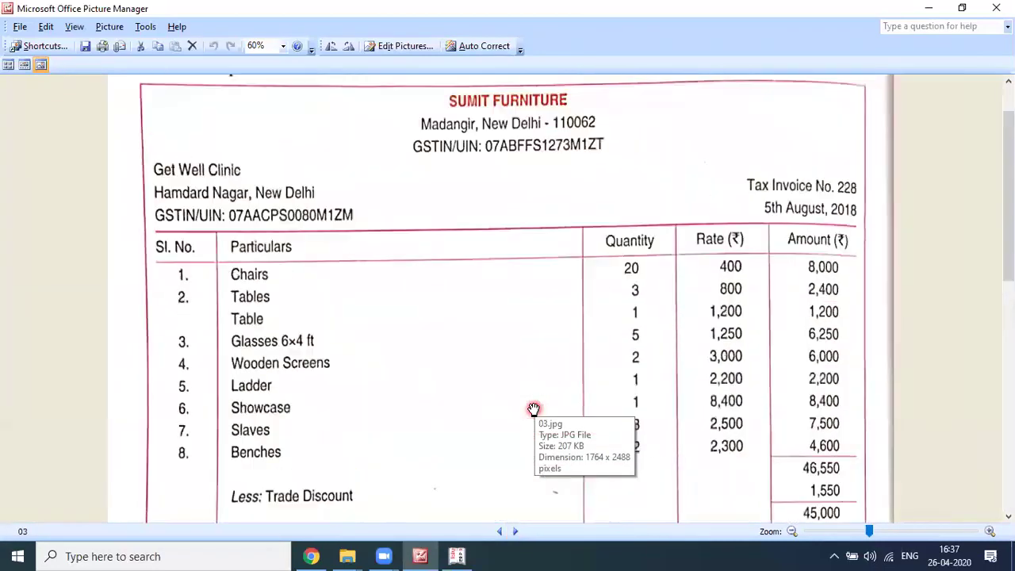
scroll(534, 409, down, 5)
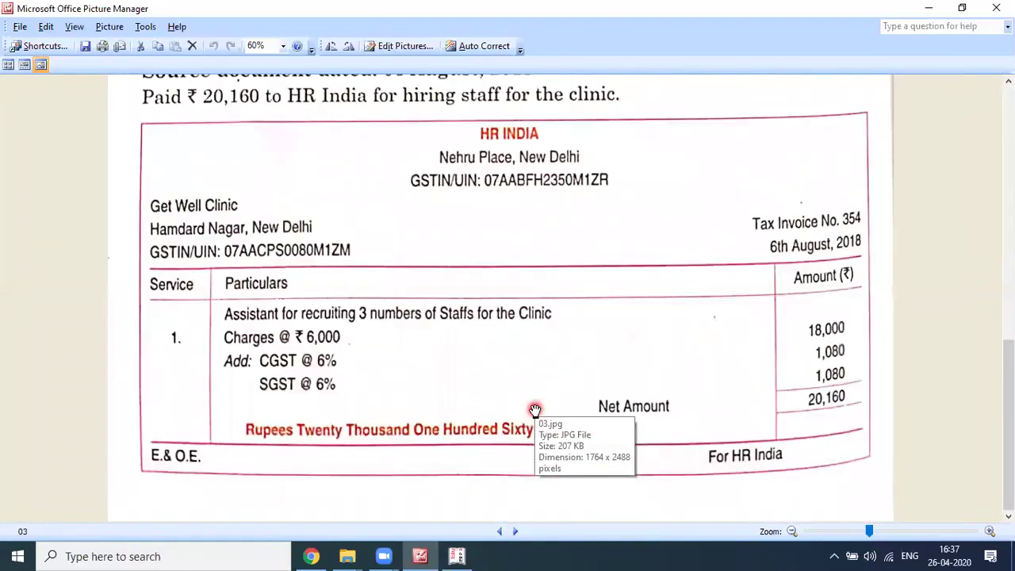
click(499, 531)
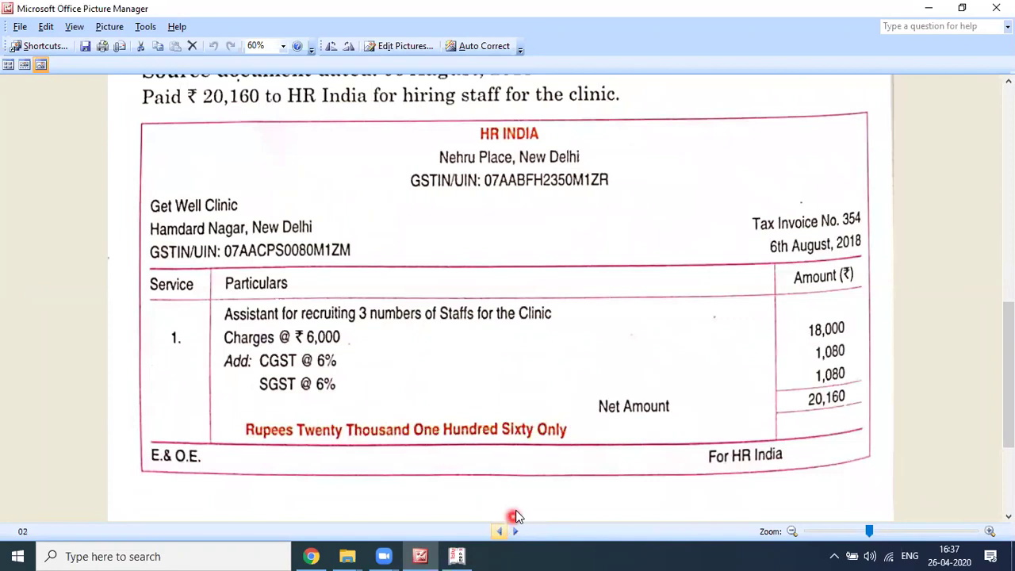
scroll(515, 390, up, 4)
scroll(518, 397, down, 1)
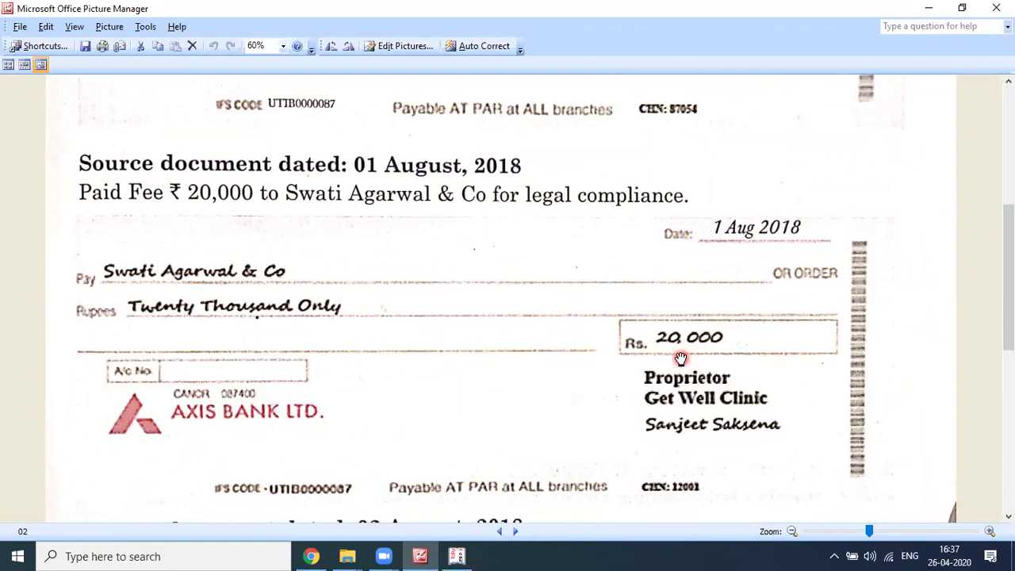
key(alt+Tab)
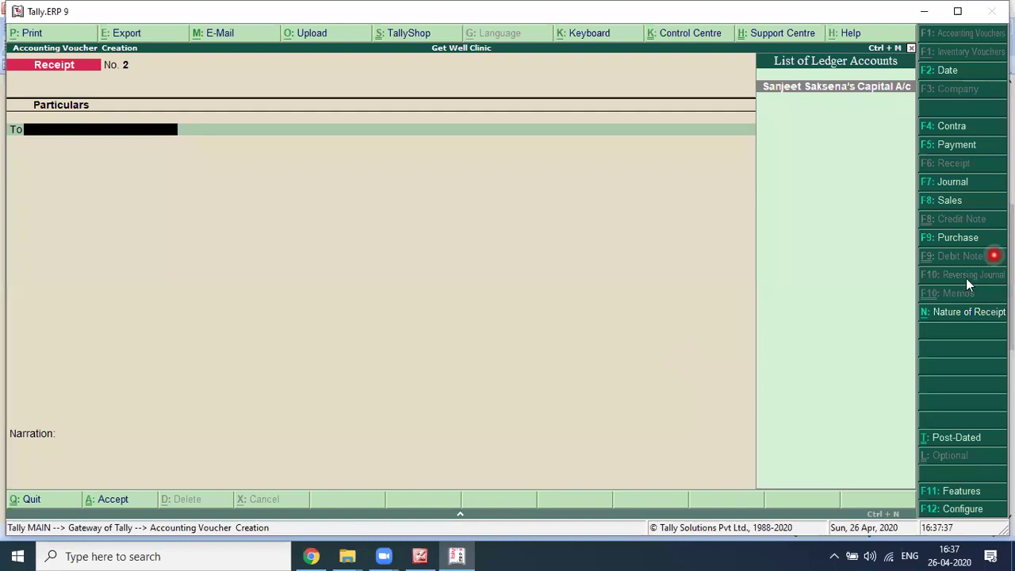
Step: Switch to a Payment voucher dated 1-Aug-2018 for the ₹20,000 legal-fee cheque
key(F5)
key(alt+Tab)
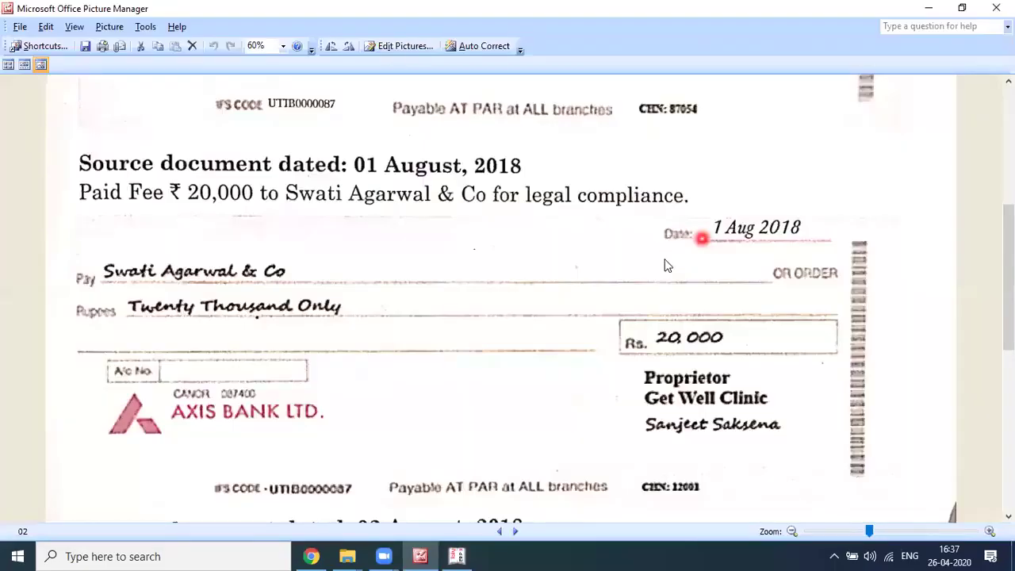
key(alt+Tab)
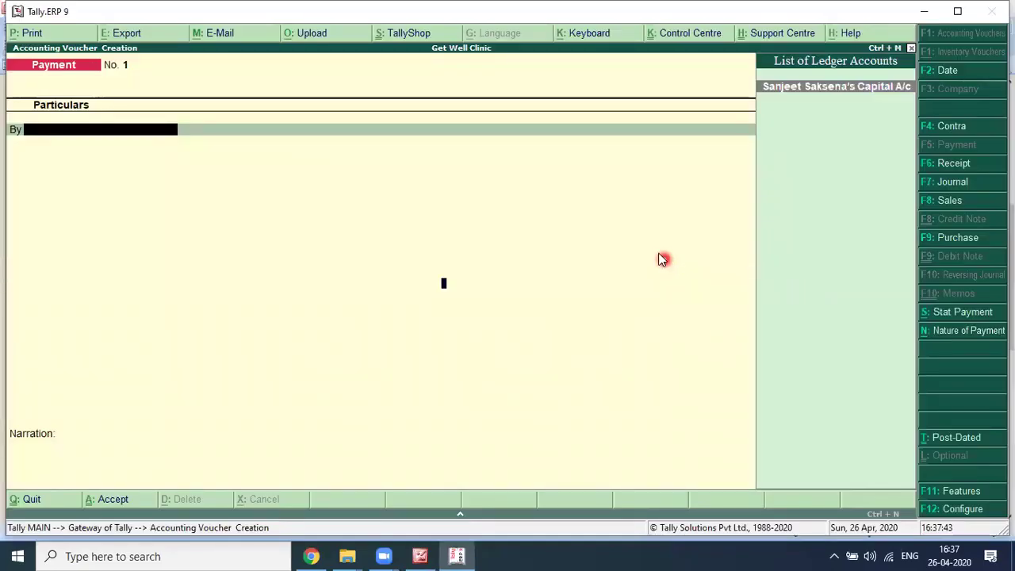
key(F2)
text(1-8-1)
key(BackSpace)
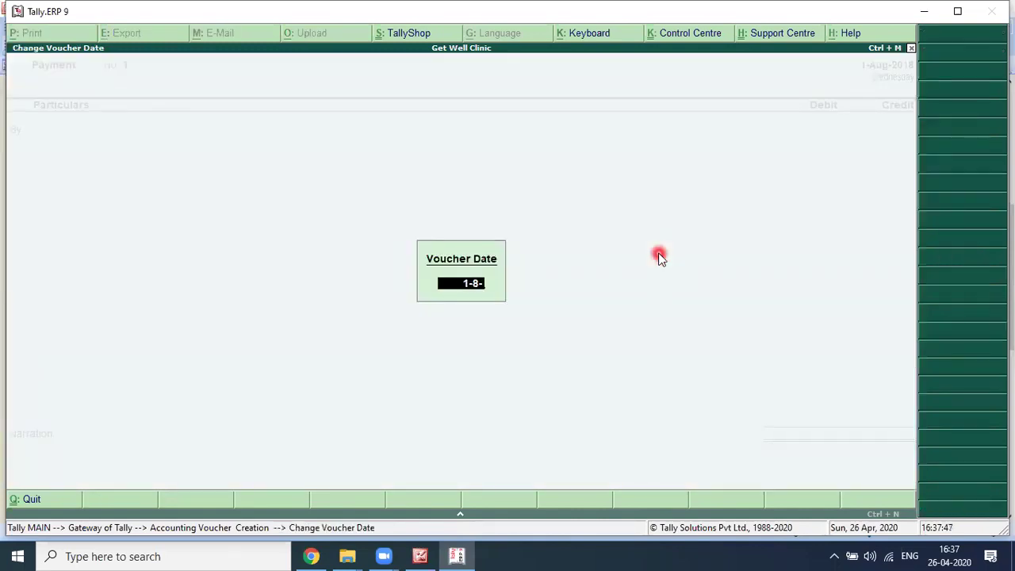
key(alt+Tab)
key(alt+Tab)
key(Return)
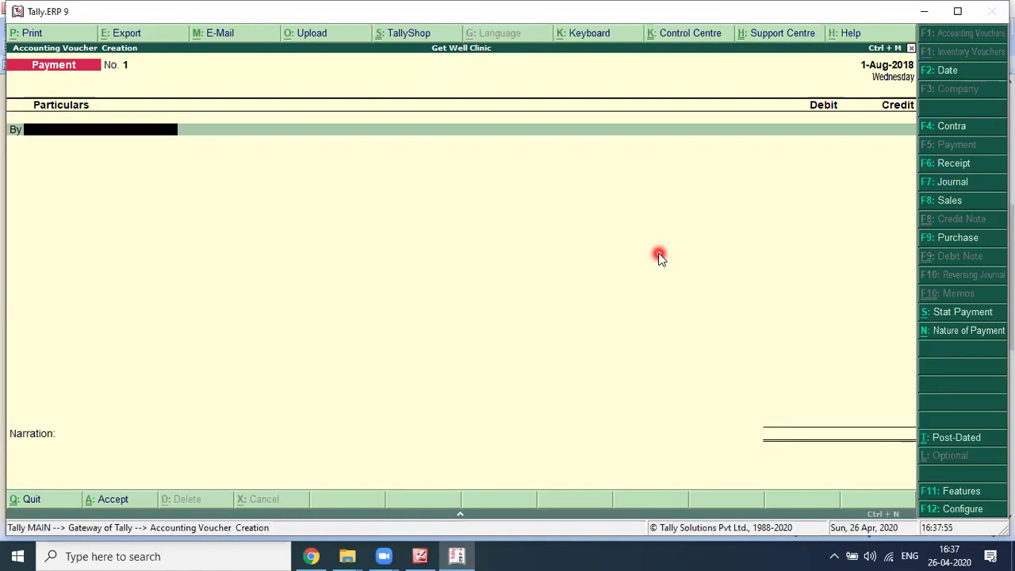
key(alt+Tab)
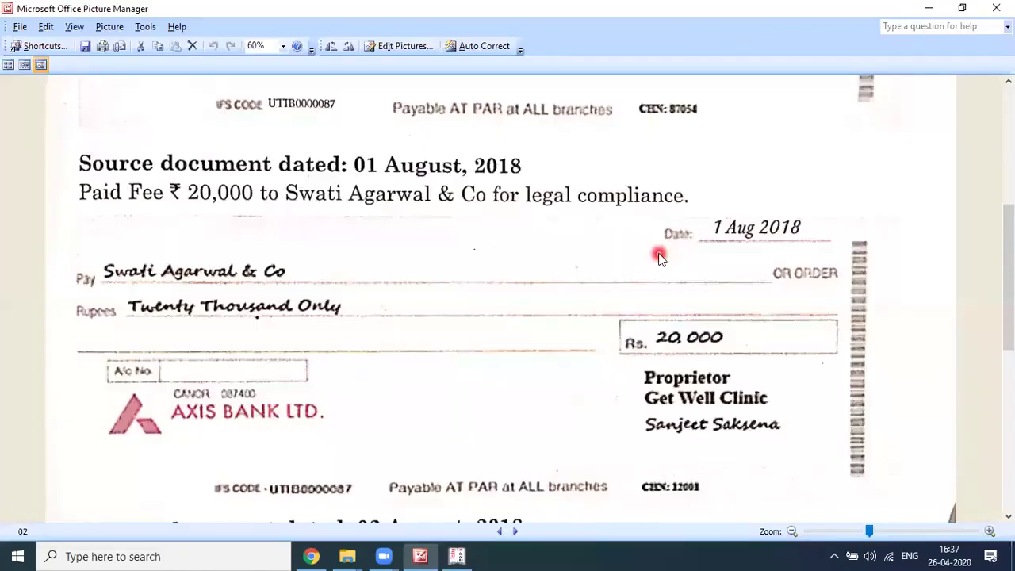
key(alt+Tab)
Step: Create the Legal & Professional Charges ledger under Indirect Expenses with GST Not Applicable
text(L)
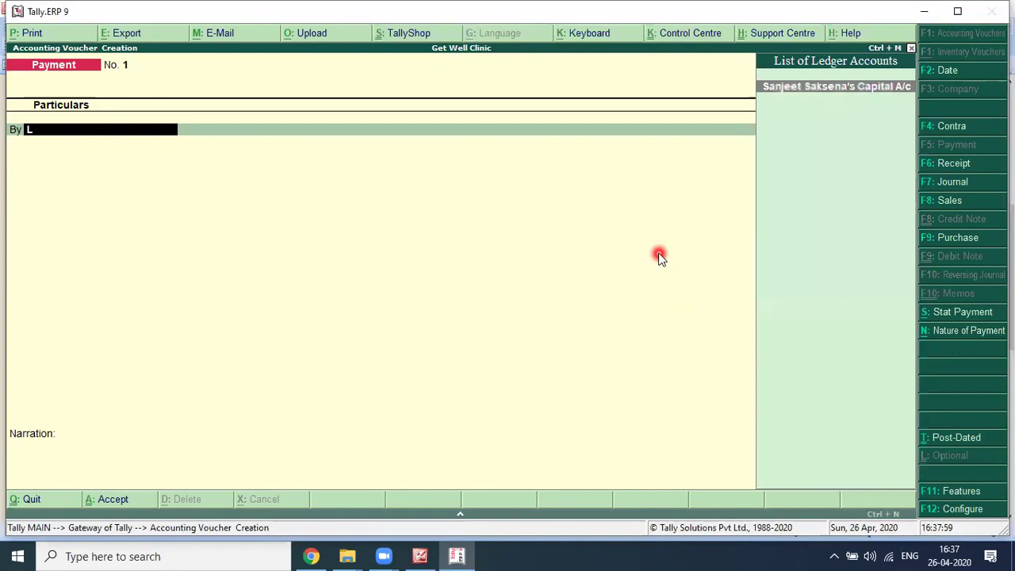
text(o)
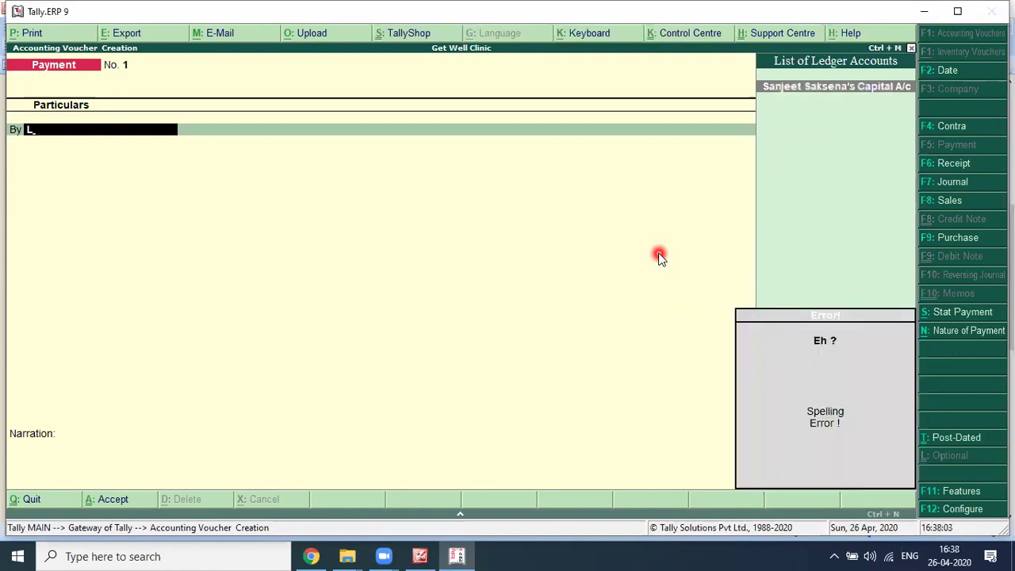
key(alt+c)
text(P)
key(BackSpace)
text(Legal & Professional Charges)
key(Return)
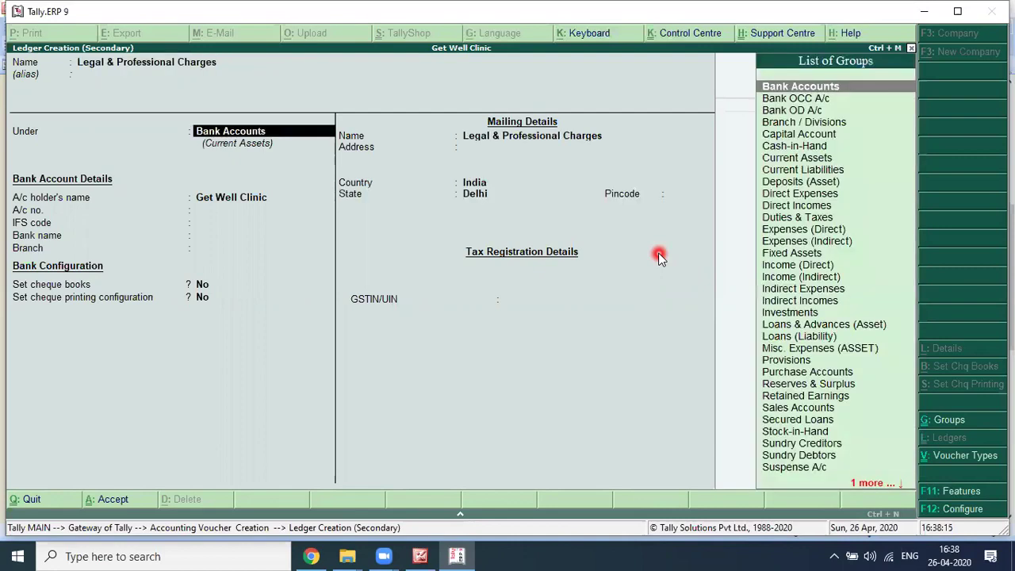
text(Indire)
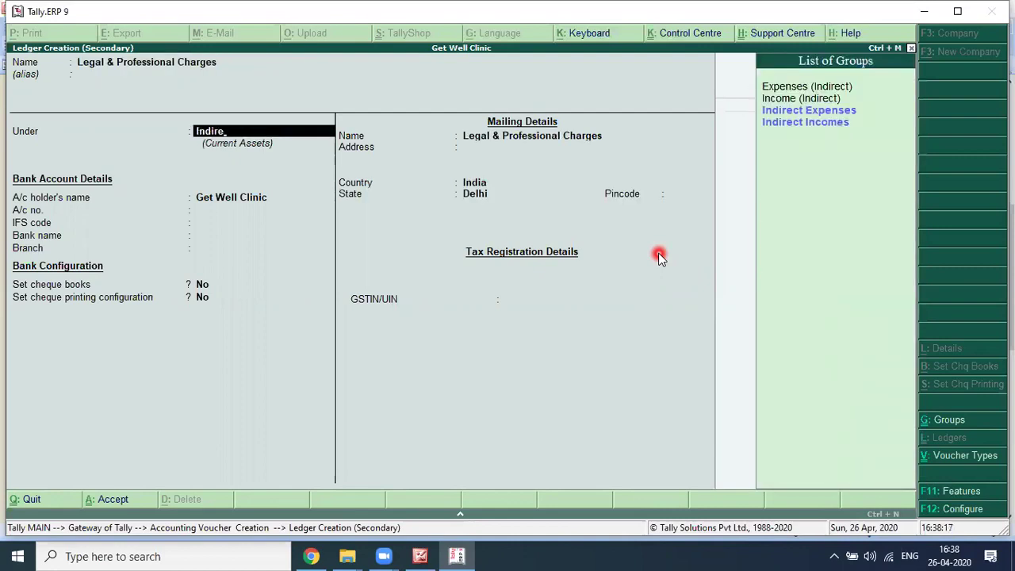
key(Return)
key(Return)
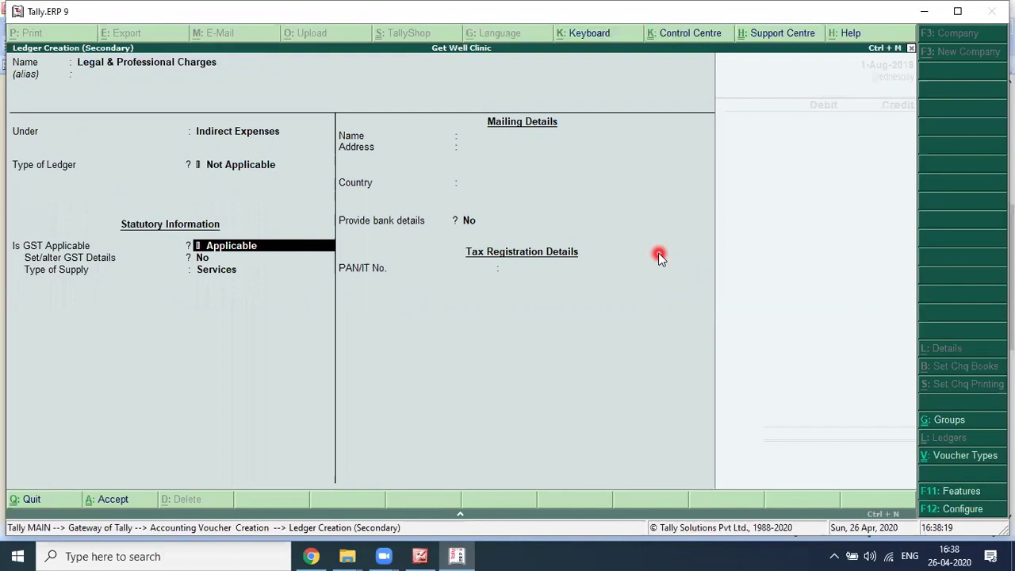
text(Not)
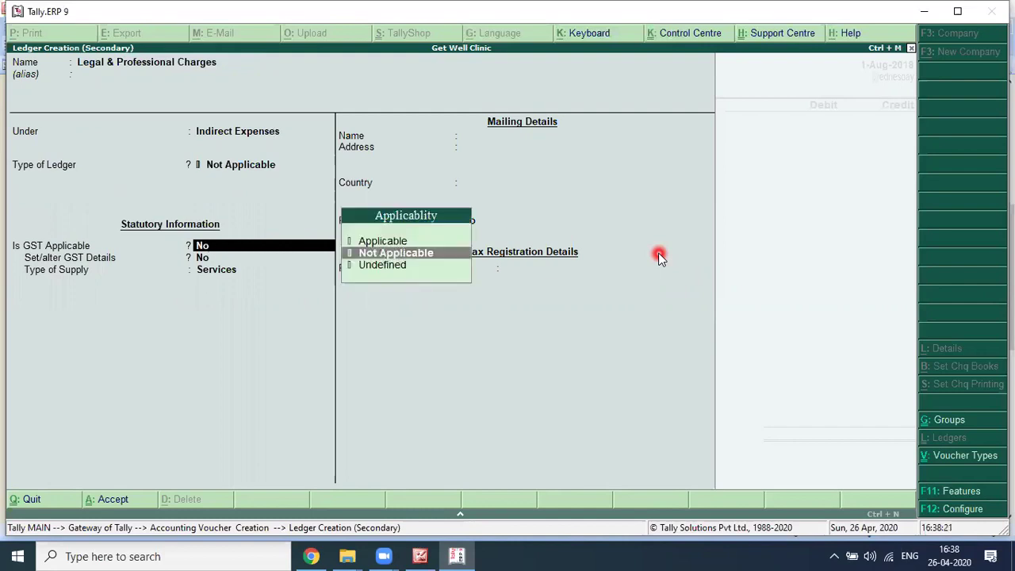
key(Return)
key(Return)
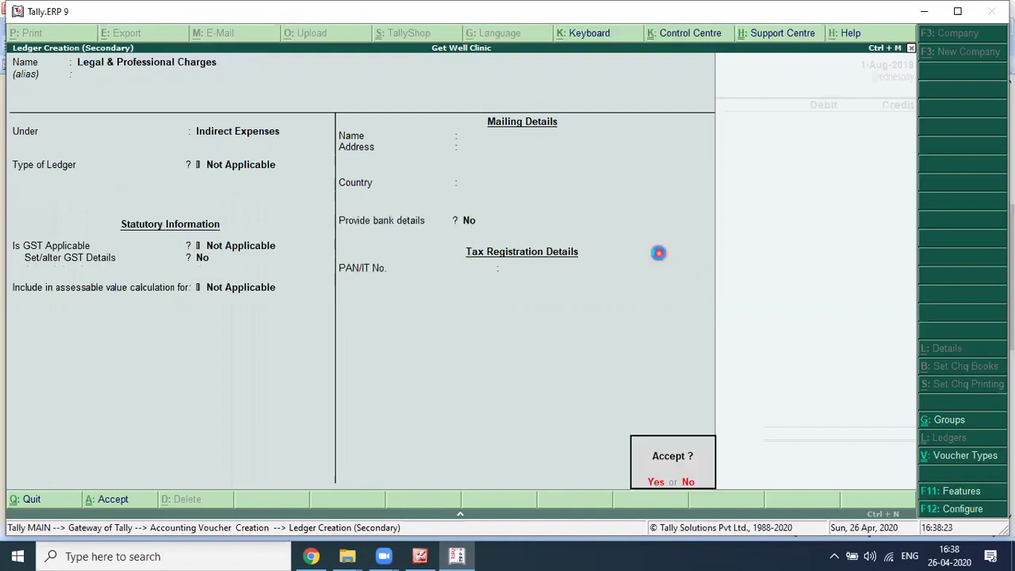
key(Return)
Step: Debit Legal & Professional Charges 20,000 and credit Axis Bank A/c by cheque
text(20)
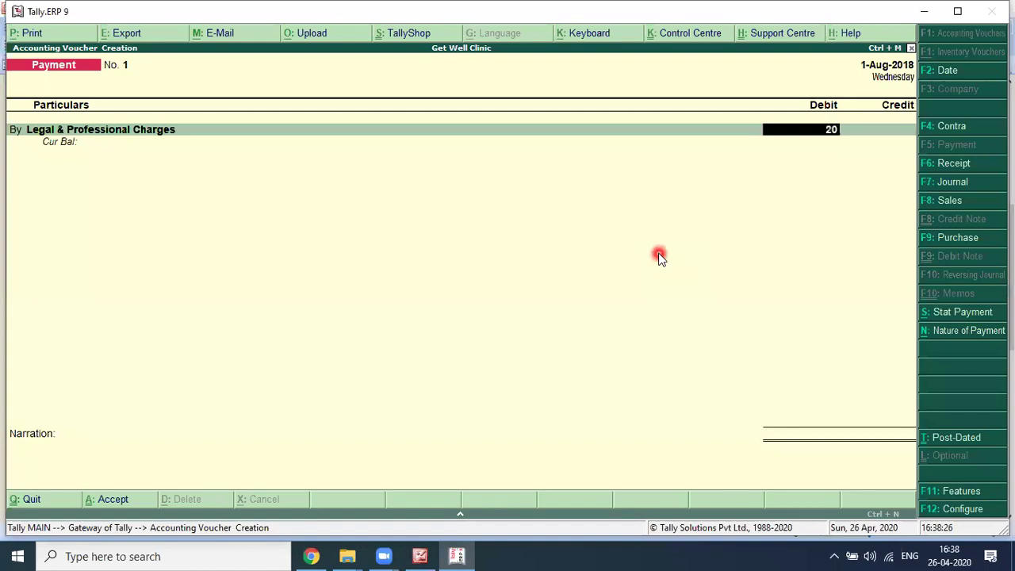
text(,000)
key(Return)
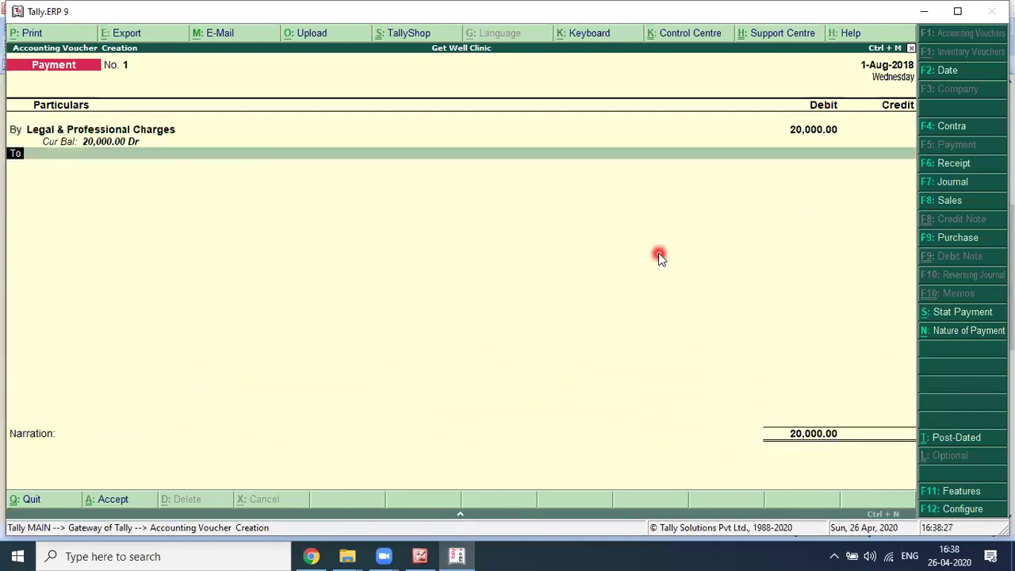
text(Axis)
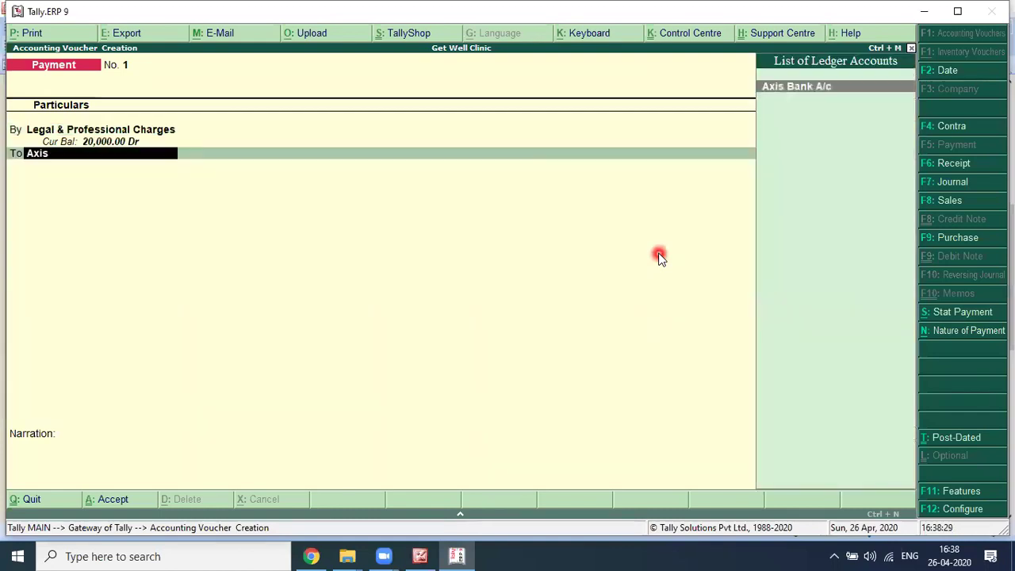
key(Return)
key(Return)
key(Return)
key(Return)
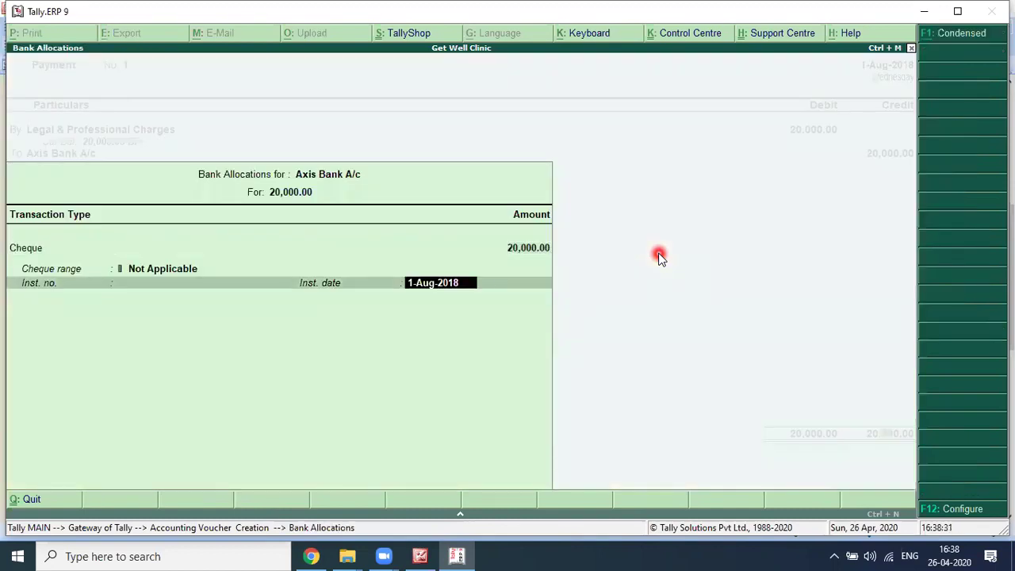
key(Return)
Step: Write the narration recording the amount paid to the legal firm for Legal Compliance
key(alt+Tab)
click(658, 255)
key(alt+Tab)
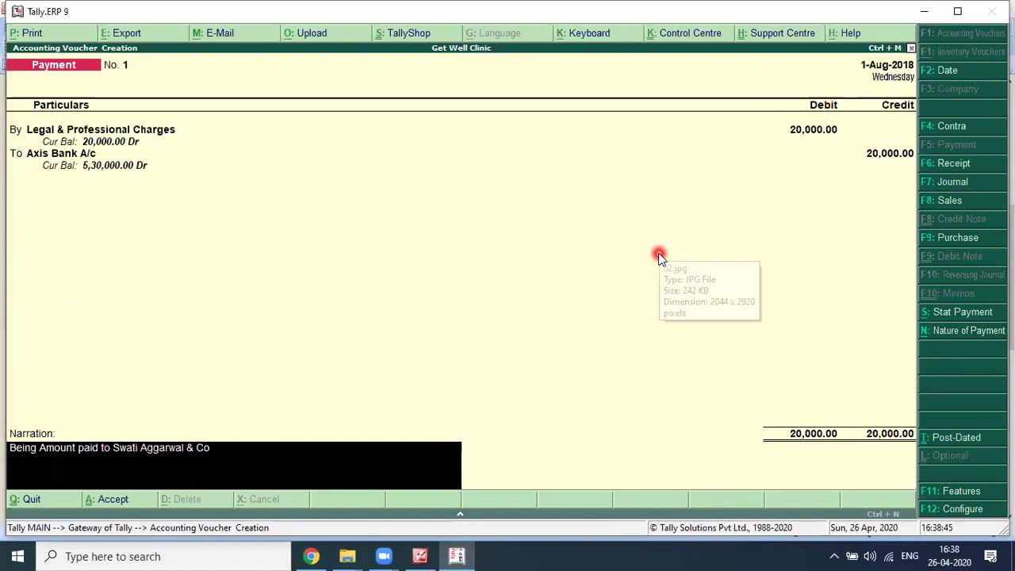
text(for Legal Compliance.)
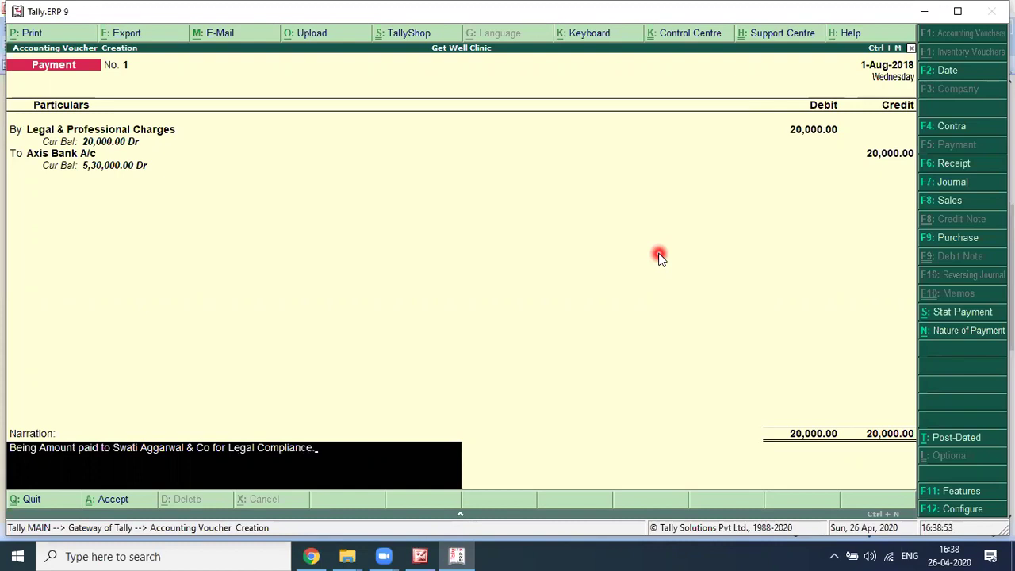
key(Return)
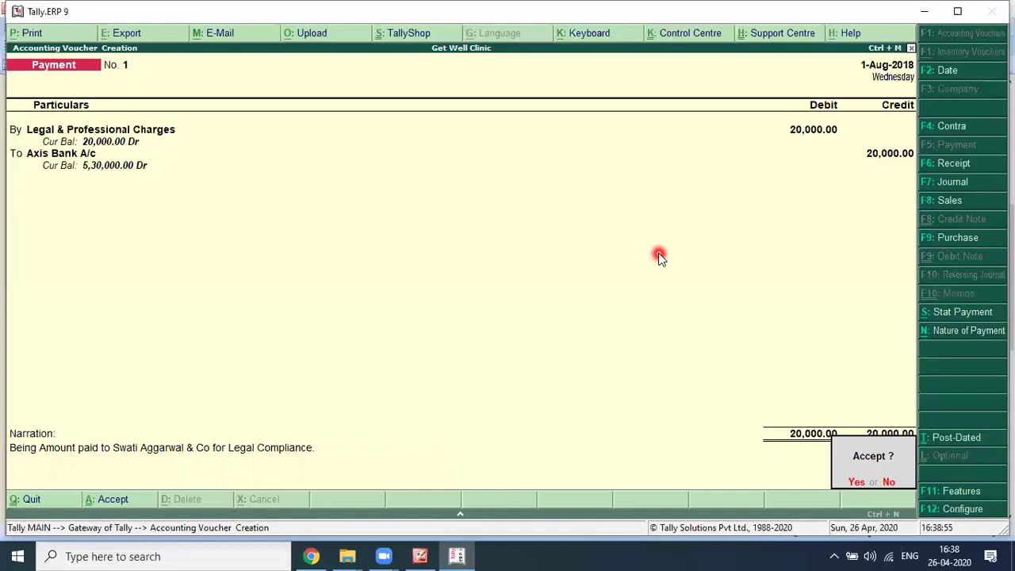
key(alt+Tab)
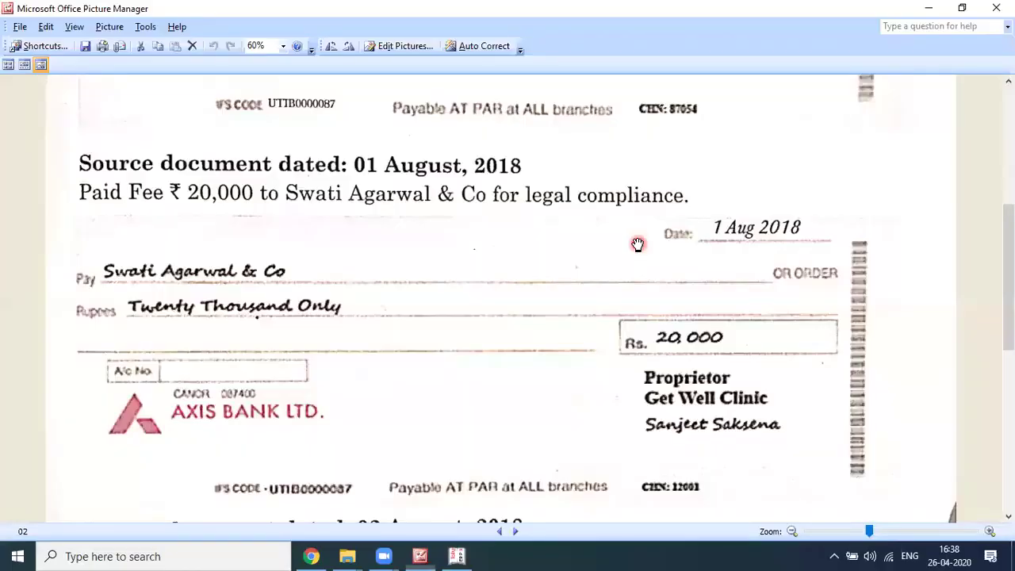
Step: Browse 01.jpg and 02.jpg to the 2 Aug 2018 cheque for 1,00,000 premises security
click(497, 531)
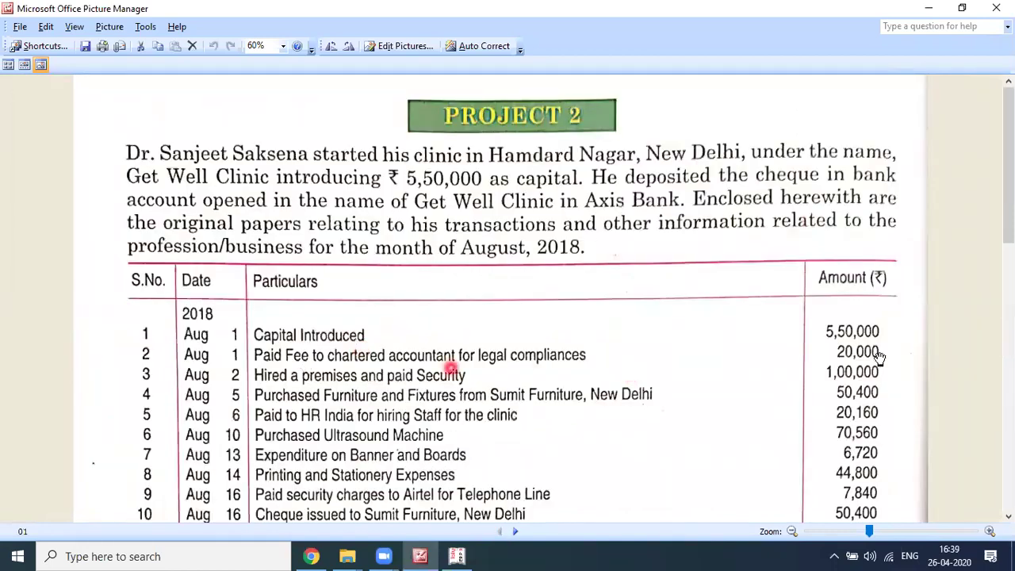
scroll(876, 354, down, 1)
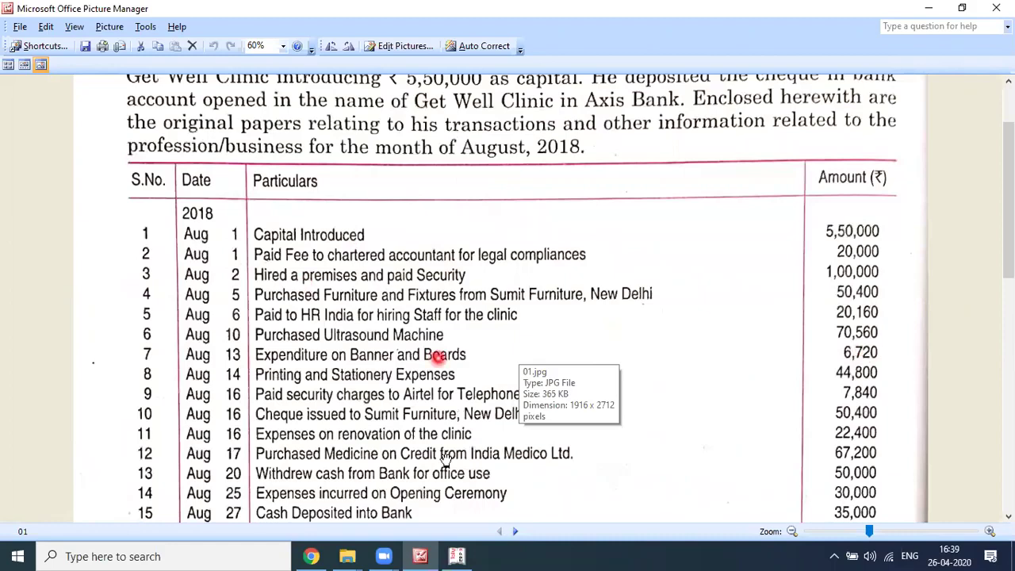
click(516, 532)
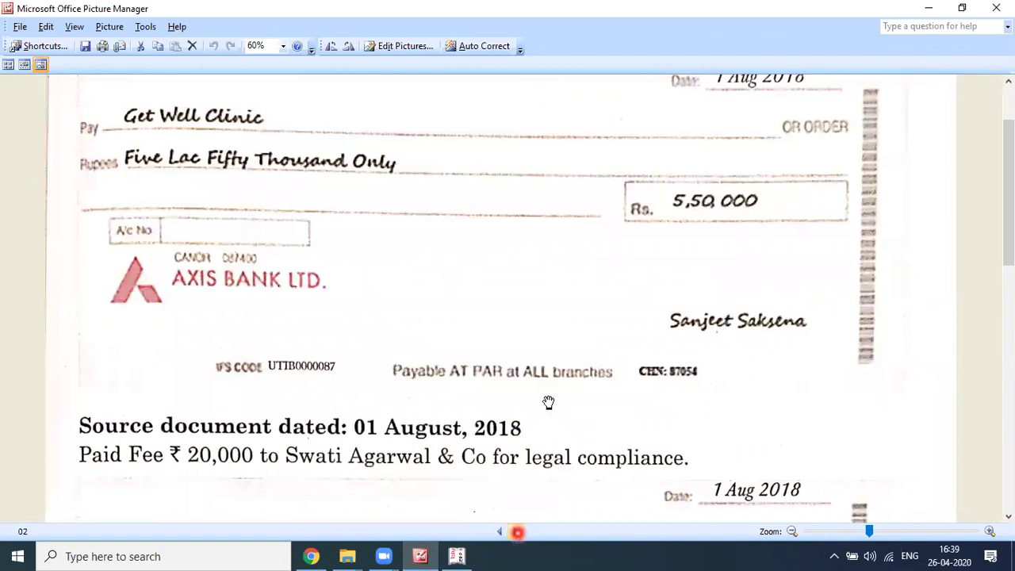
scroll(548, 401, down, 3)
scroll(547, 401, down, 2)
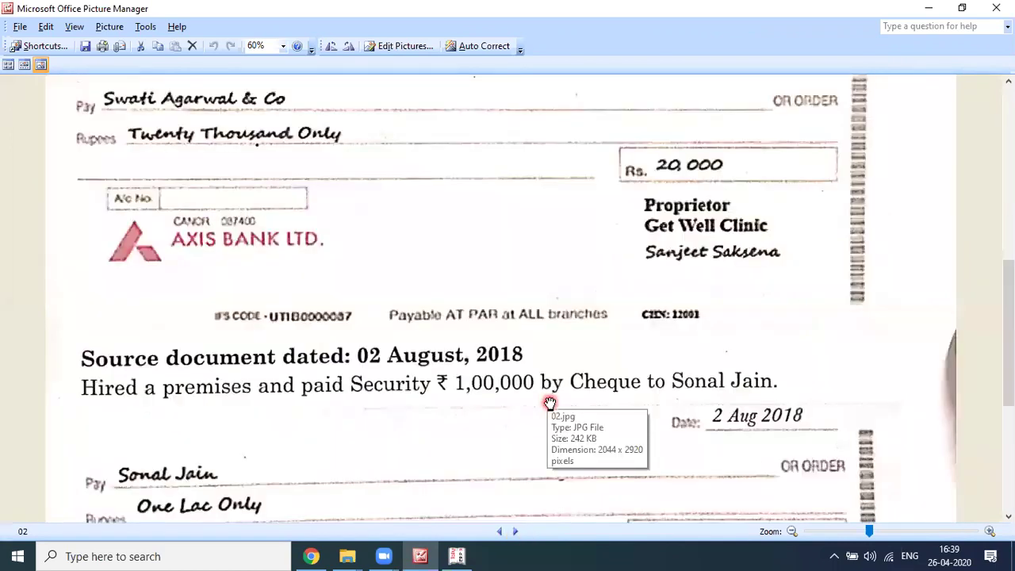
scroll(549, 402, down, 3)
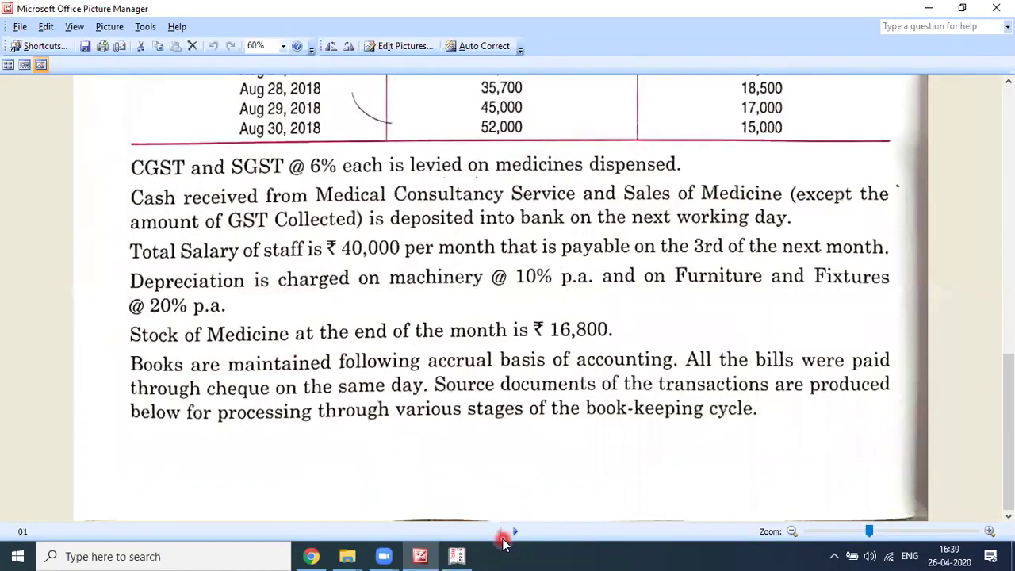
scroll(507, 392, up, 5)
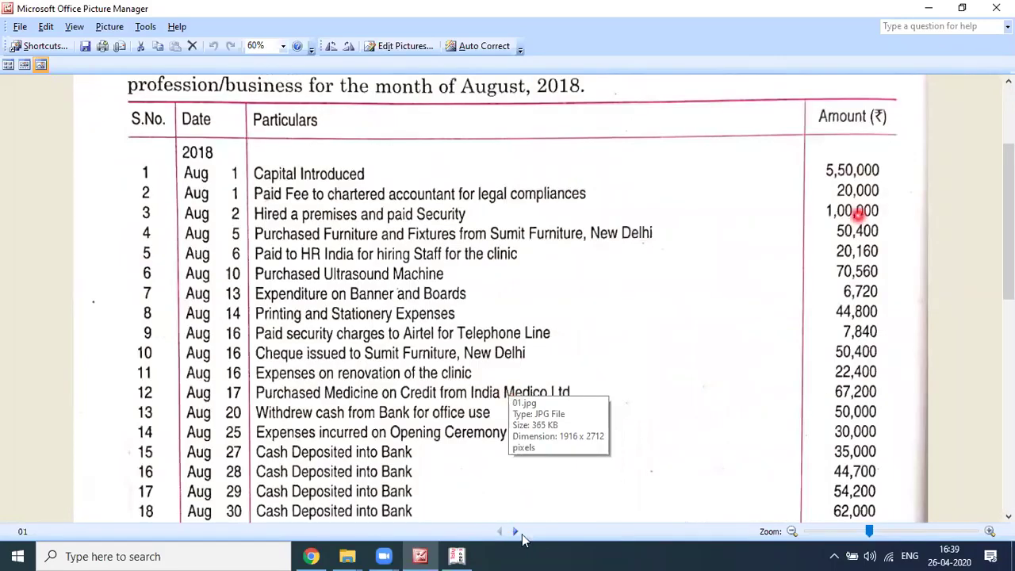
click(517, 532)
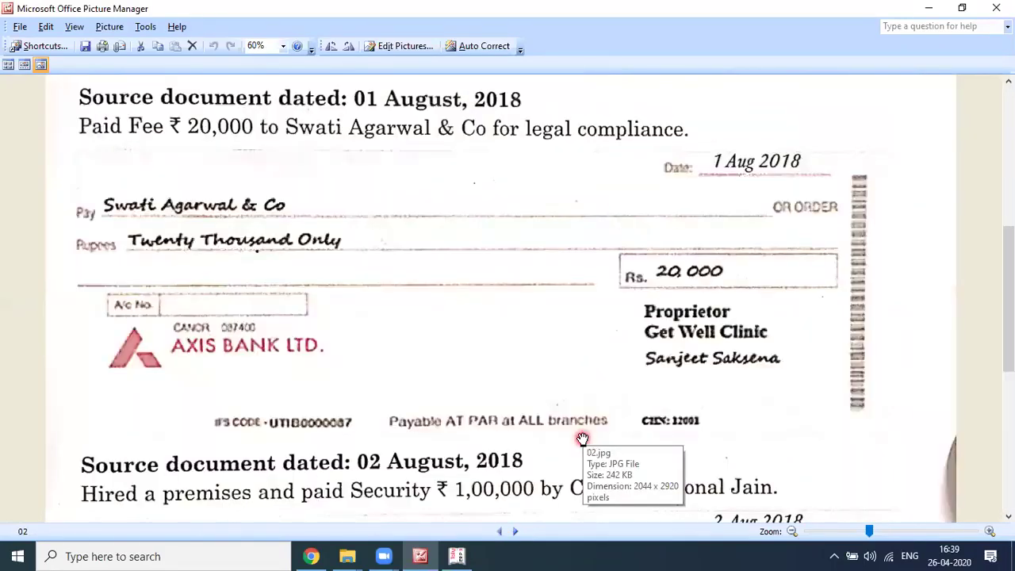
scroll(238, 258, down, 4)
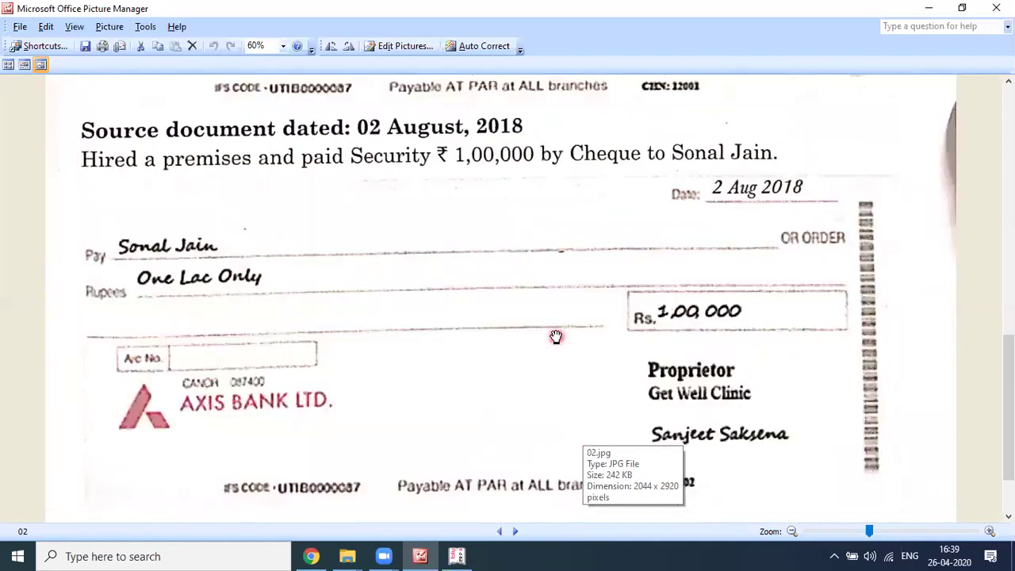
key(alt+Tab)
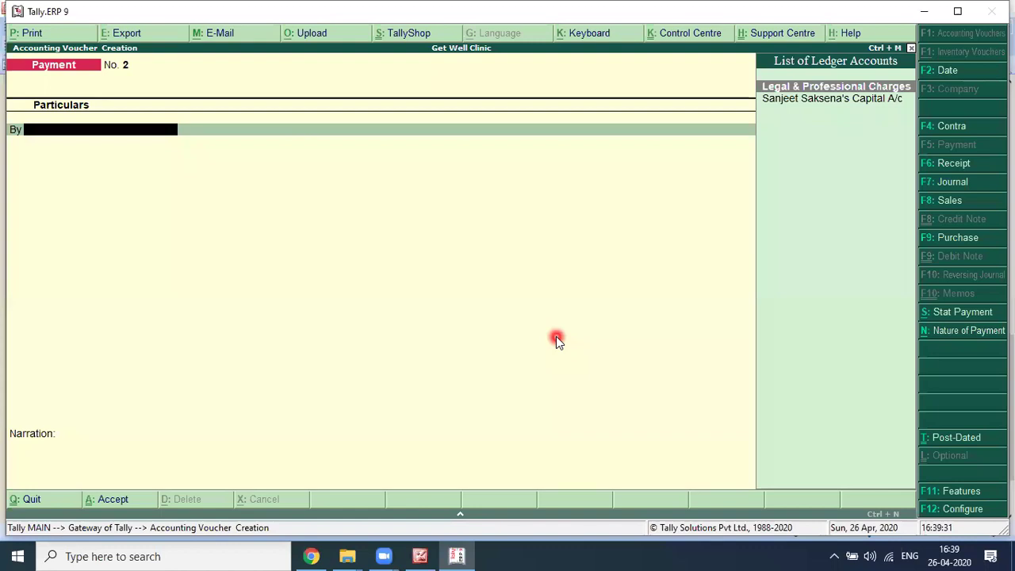
Step: Date Payment No. 2 as 2-Aug-2018 and begin entering its debit ledger name
key(F2)
text(2)
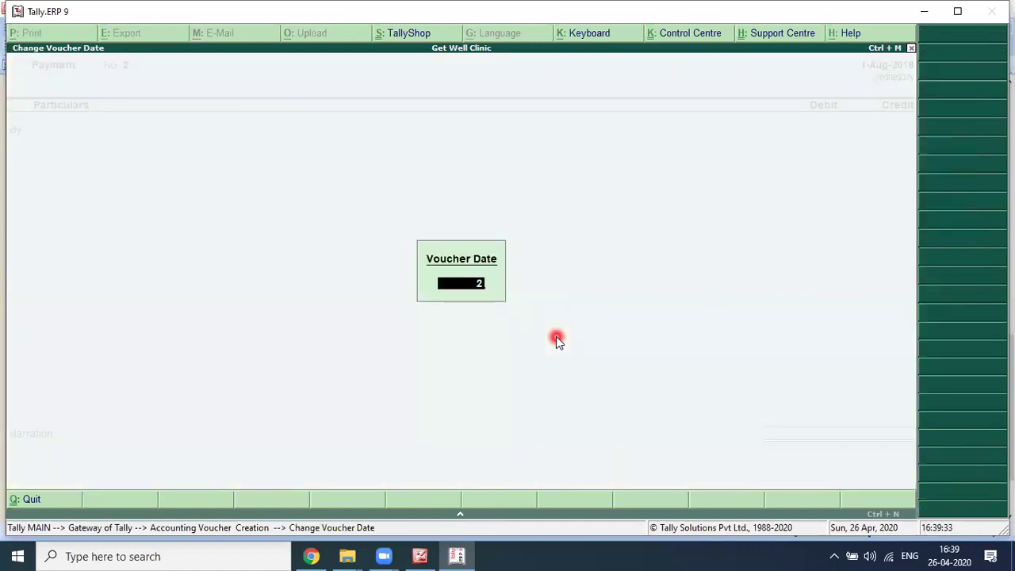
key(Return)
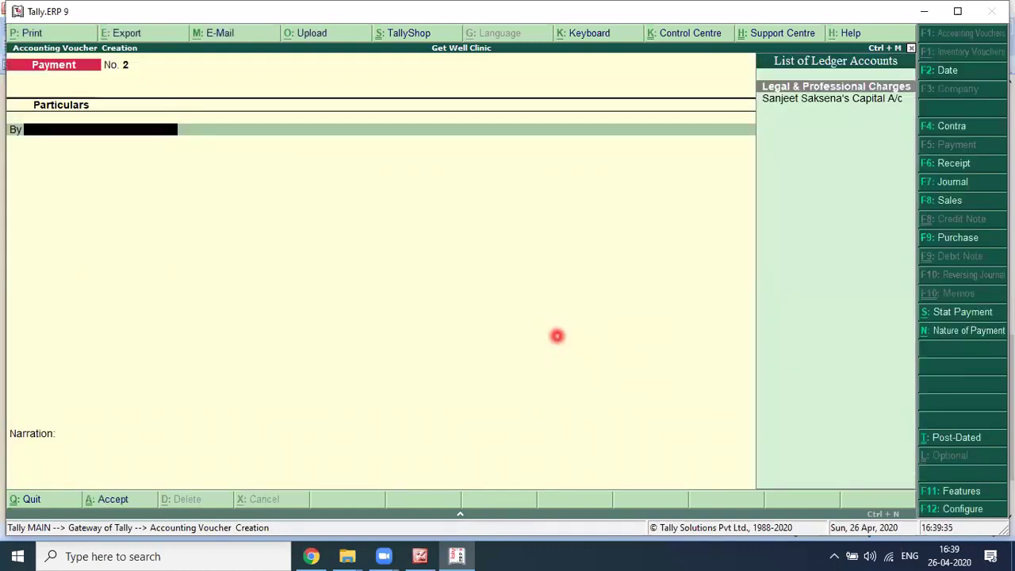
click(934, 189)
key(alt+Tab)
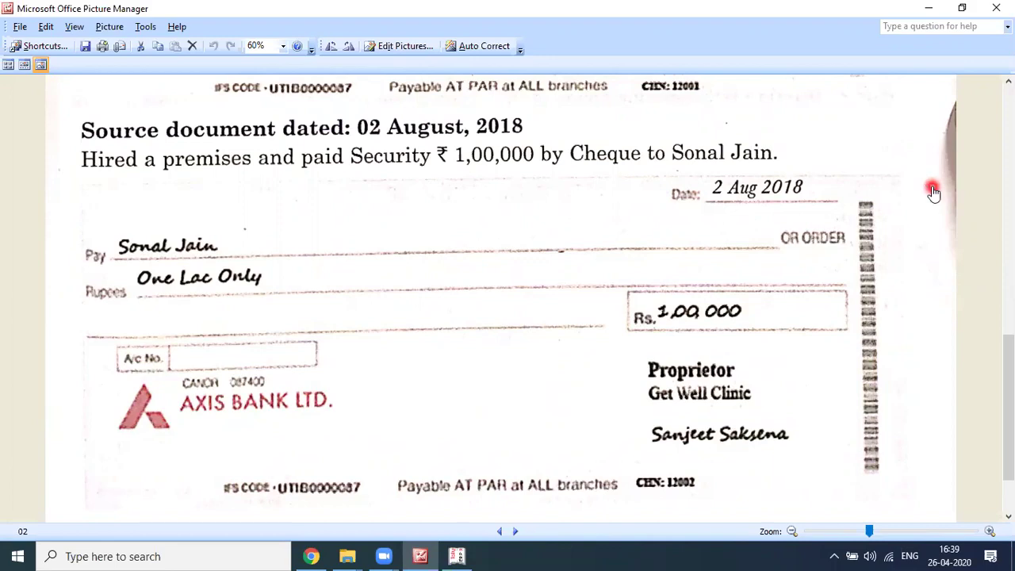
key(alt+Tab)
text(S)
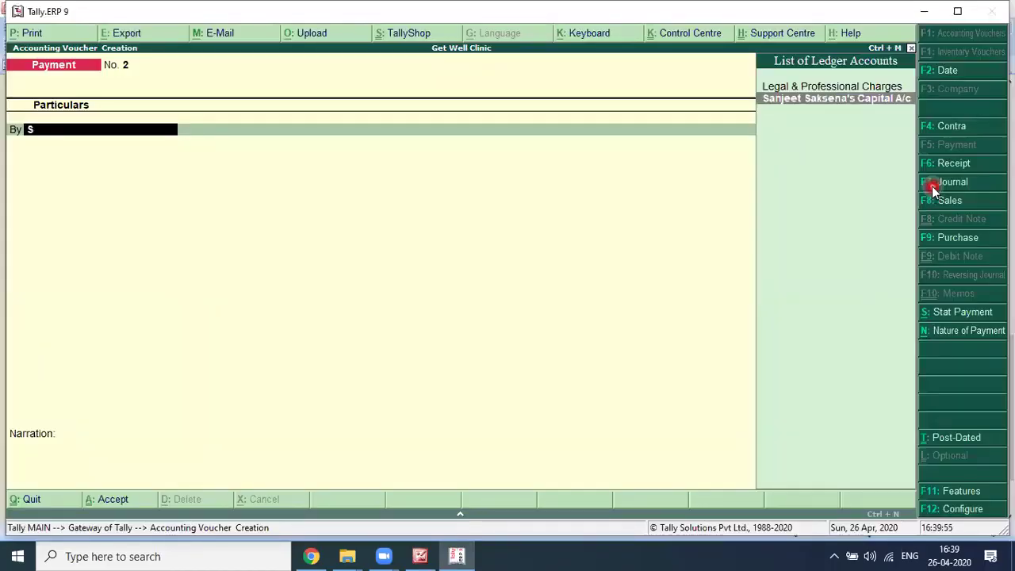
text(e)
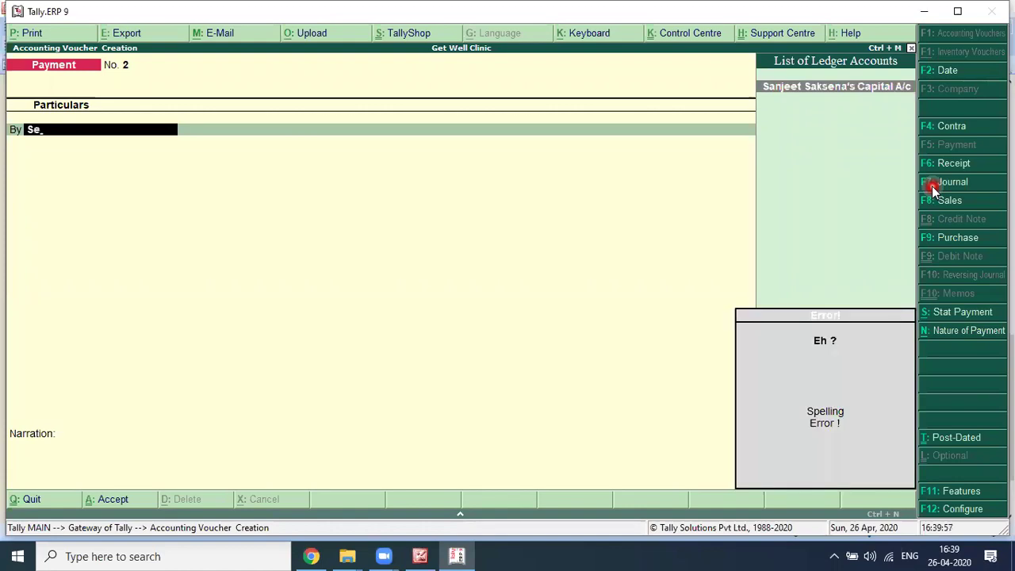
Step: Start a new ledger named Security Deposit (Premises)
key(alt+c)
text(Sec)
text(i)
key(BackSpace)
text(urit)
text(posit (Premises))
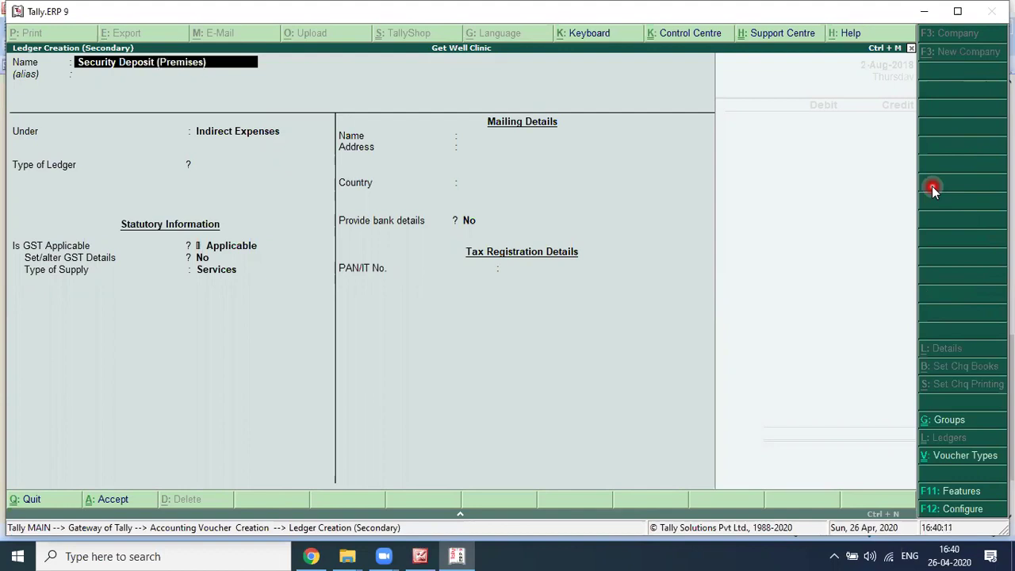
key(Return)
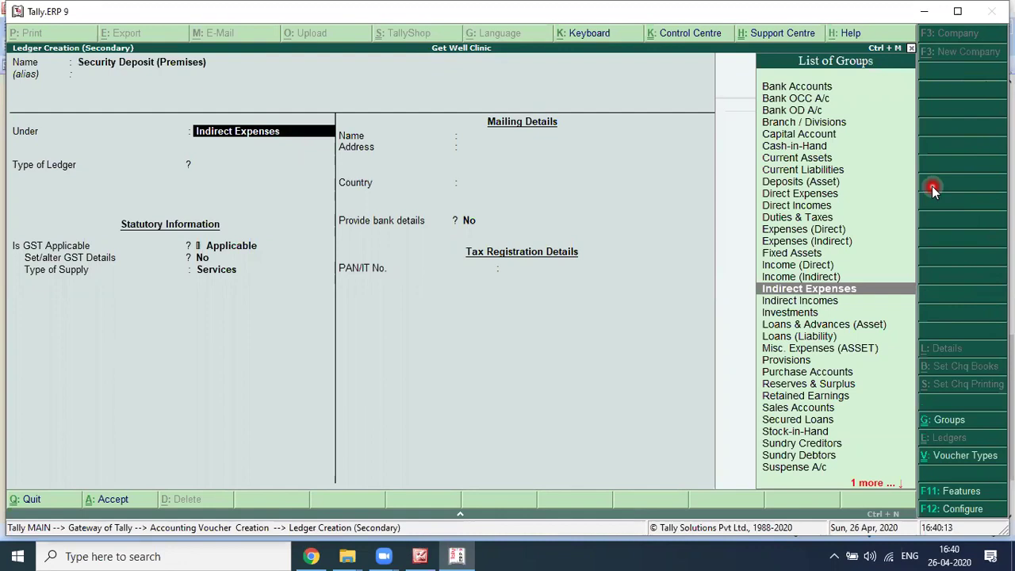
Step: Search the group list, then begin creating a new group named Security Deposit
text(Cur)
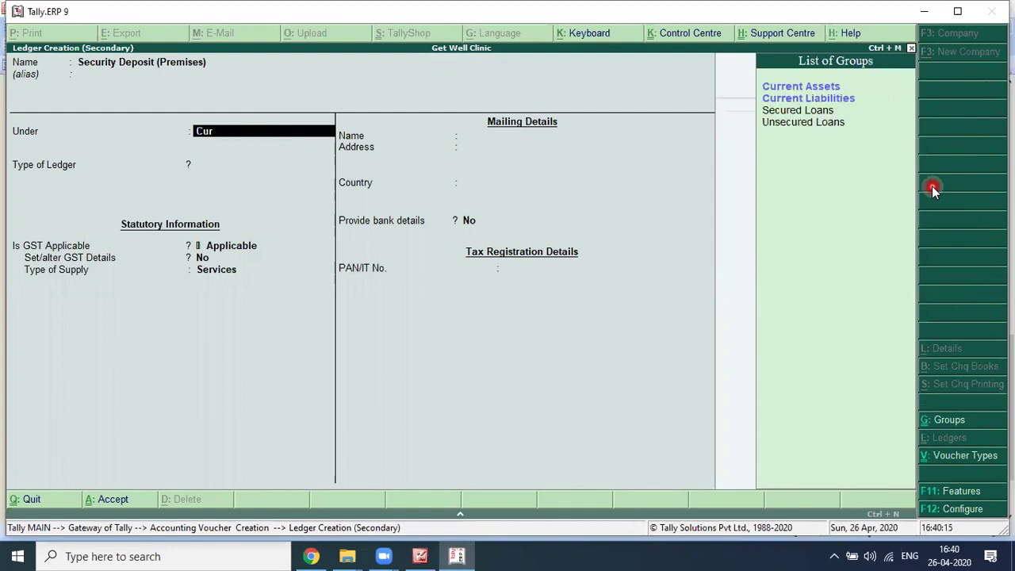
text(r)
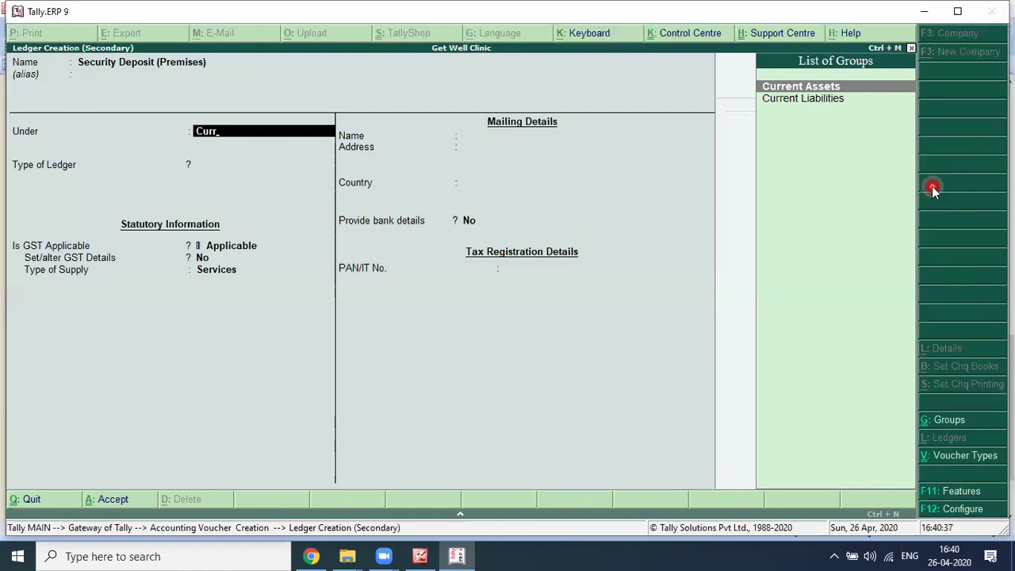
key(BackSpace)
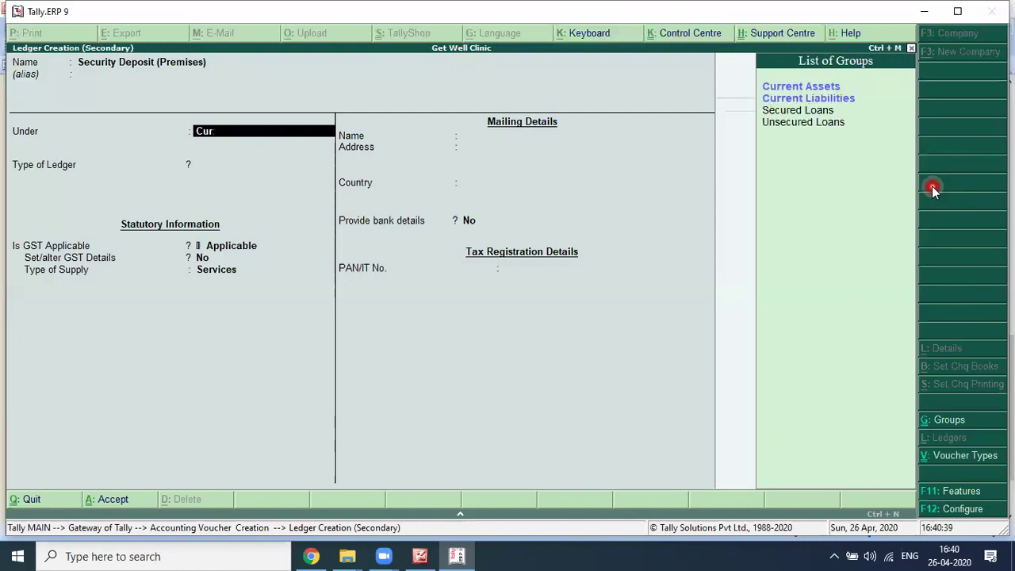
key(BackSpace)
key(BackSpace)
key(BackSpace)
key(BackSpace)
key(Return)
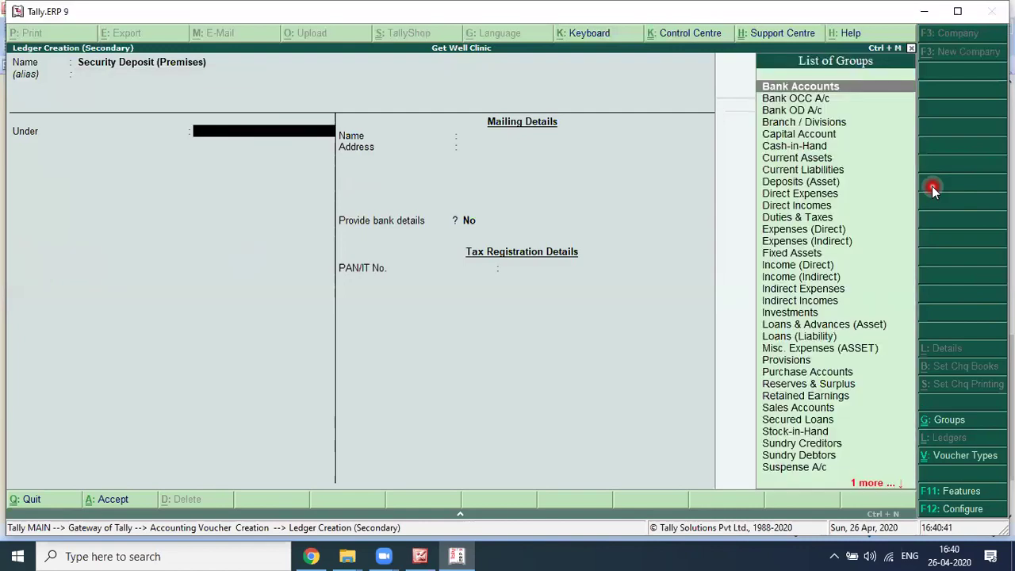
text(Su)
key(BackSpace)
key(BackSpace)
text(su)
key(Return)
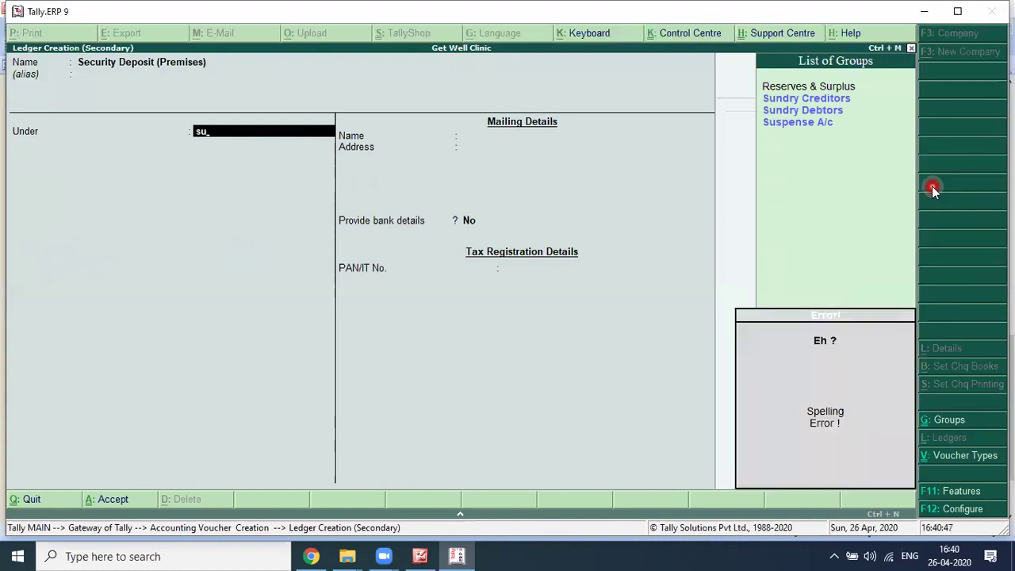
key(BackSpace)
text(ec)
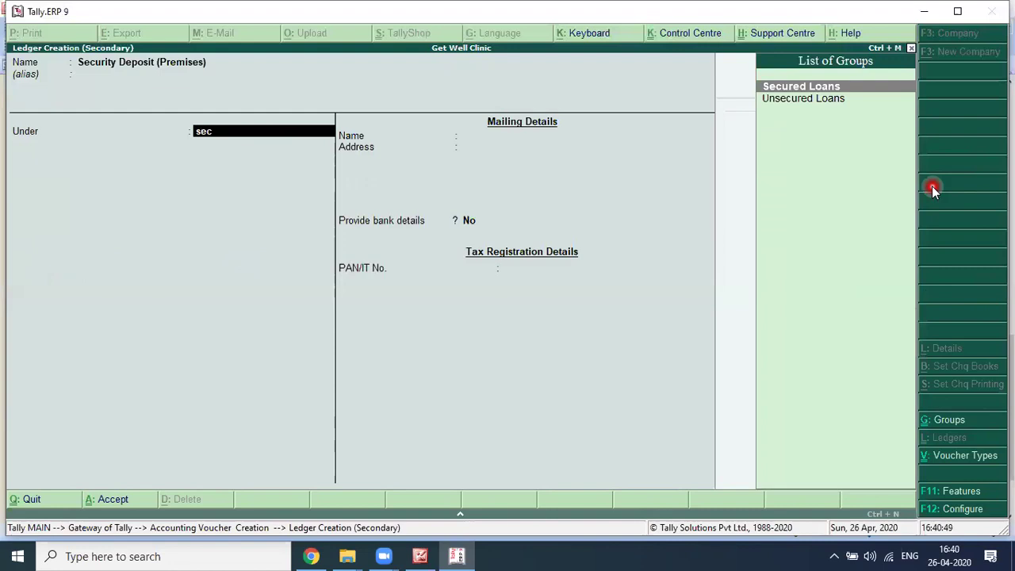
key(BackSpace)
key(BackSpace)
key(BackSpace)
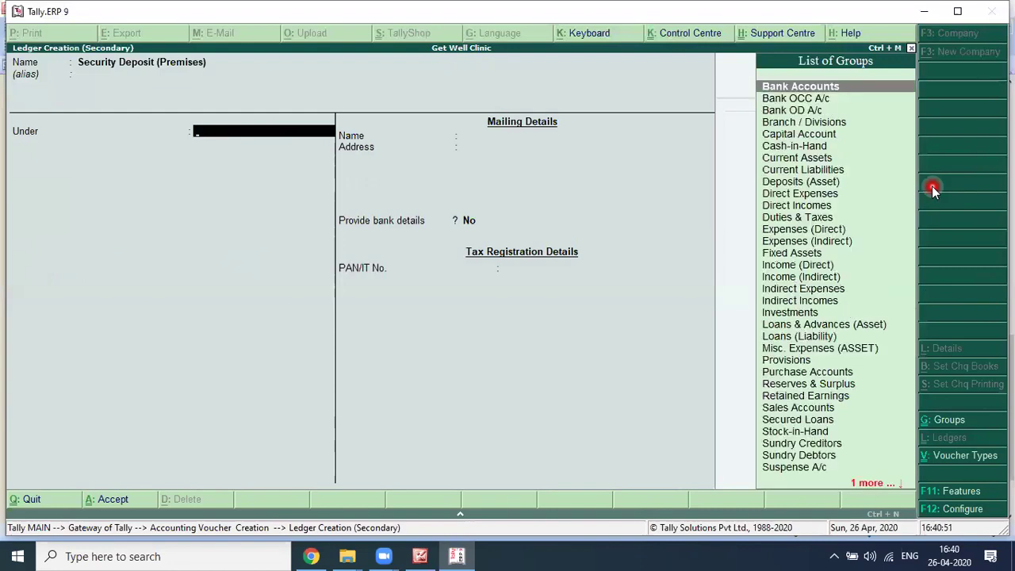
key(alt+c)
text(Security Deposit)
Step: Save the Security Deposit group under Current Assets
key(Return)
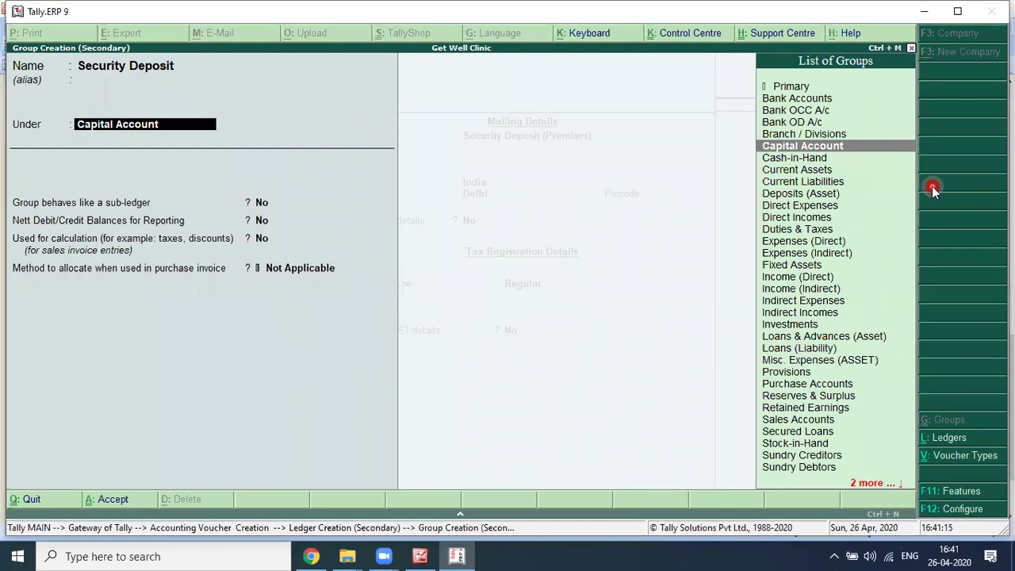
text(Curre)
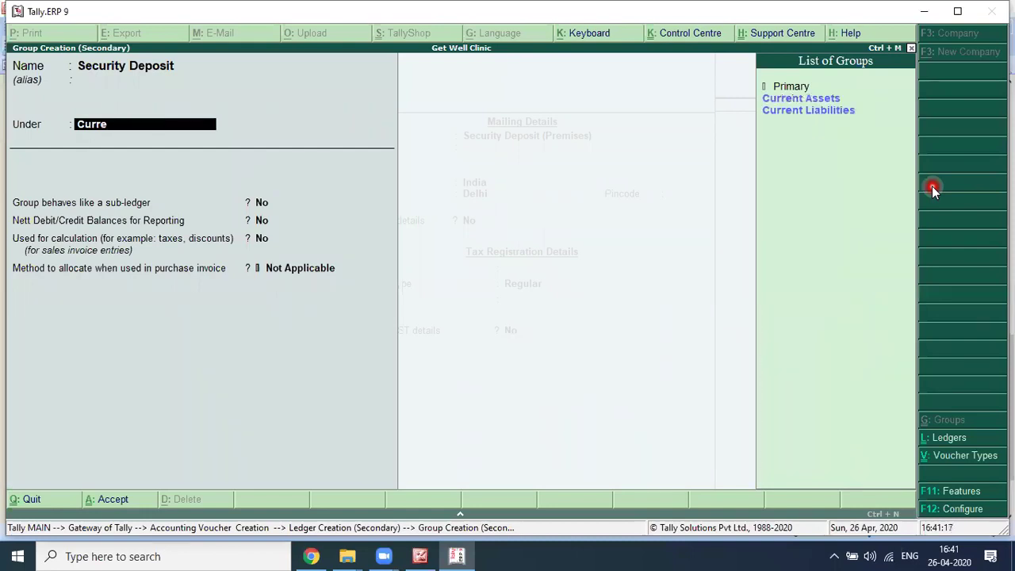
key(Return)
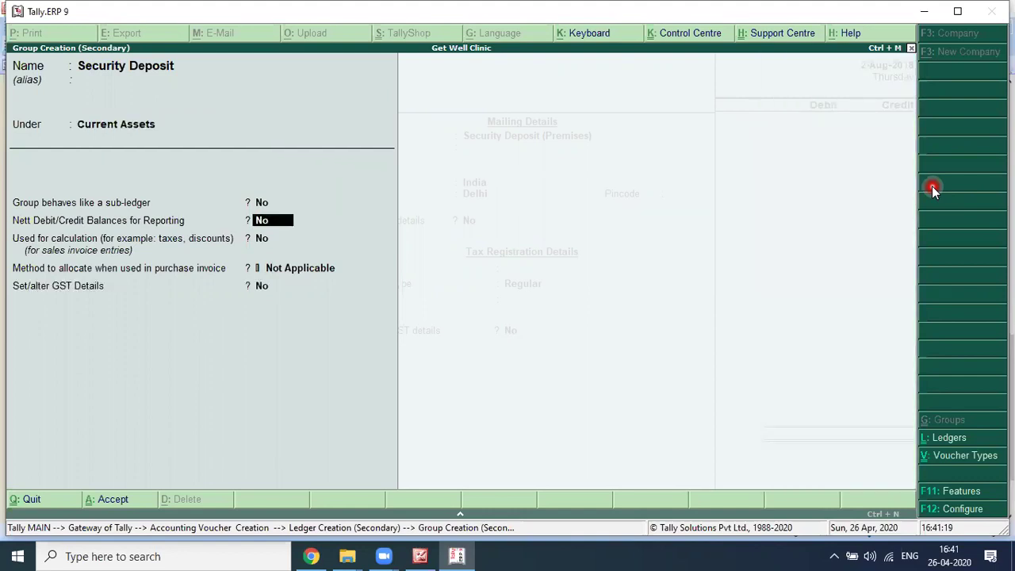
click(933, 189)
key(ctrl+a)
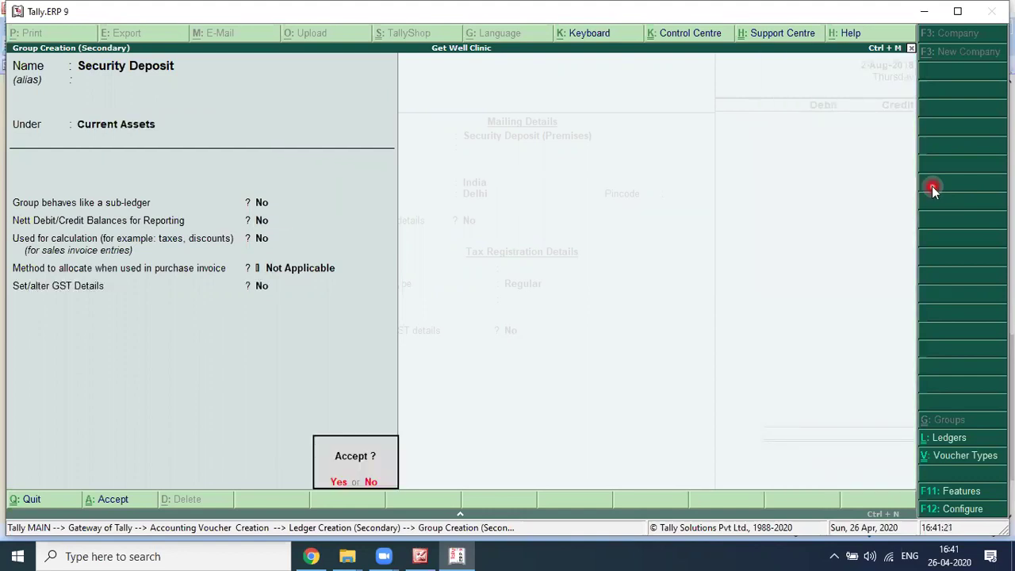
key(Return)
key(Return)
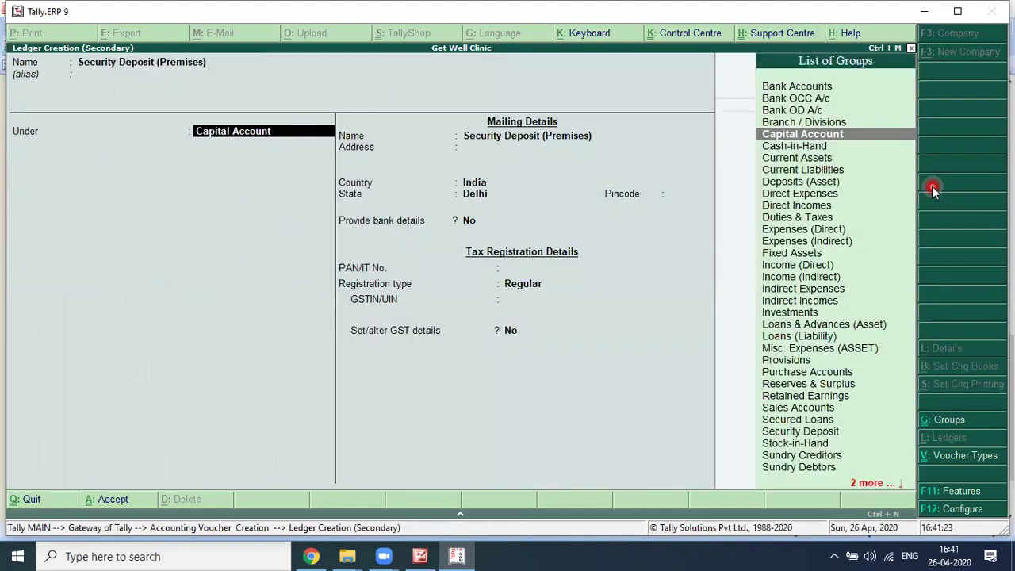
Step: Place the Security Deposit (Premises) ledger under Security Deposit with assessable value Not Applicable
text(Sec)
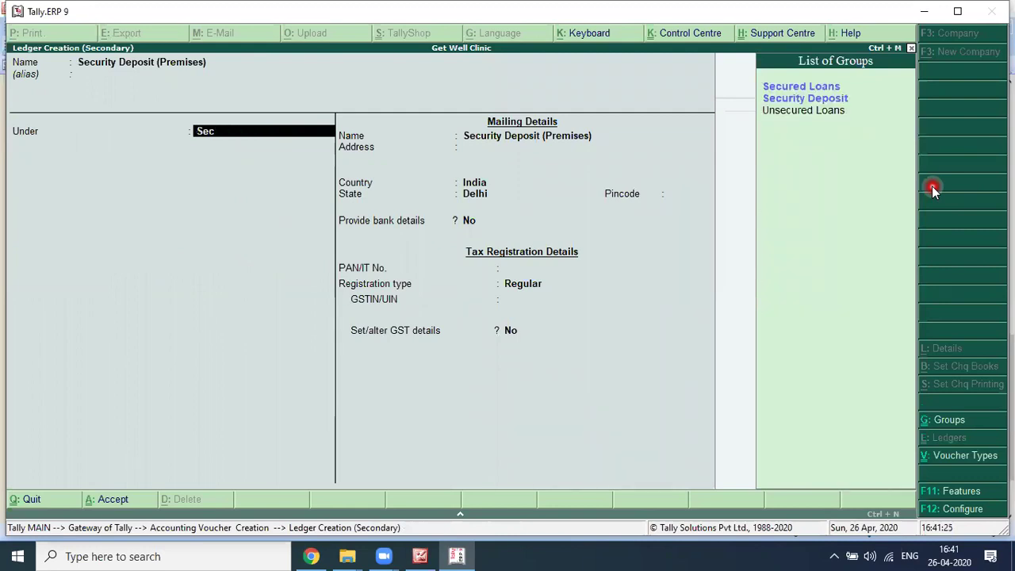
key(Return)
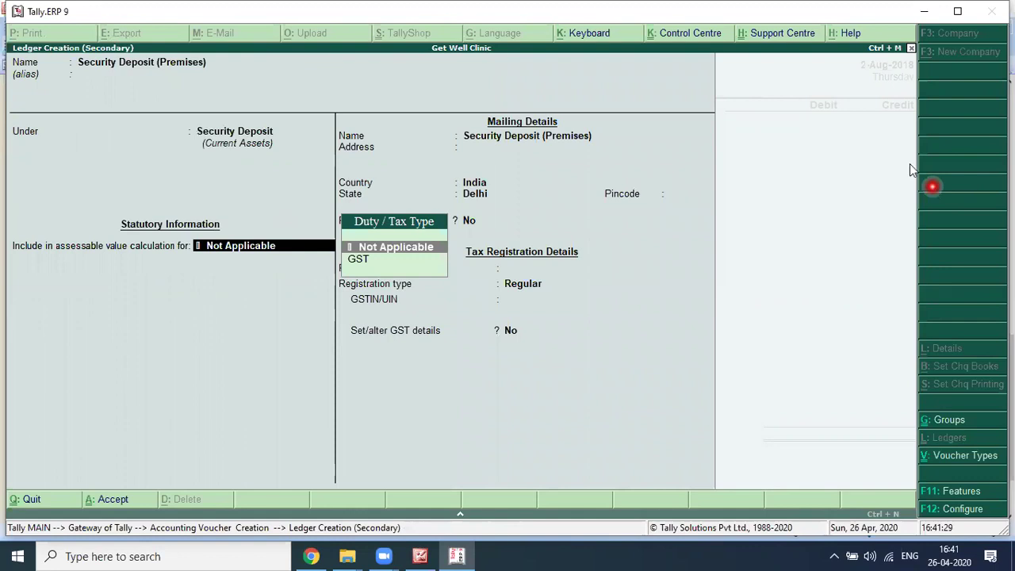
click(276, 116)
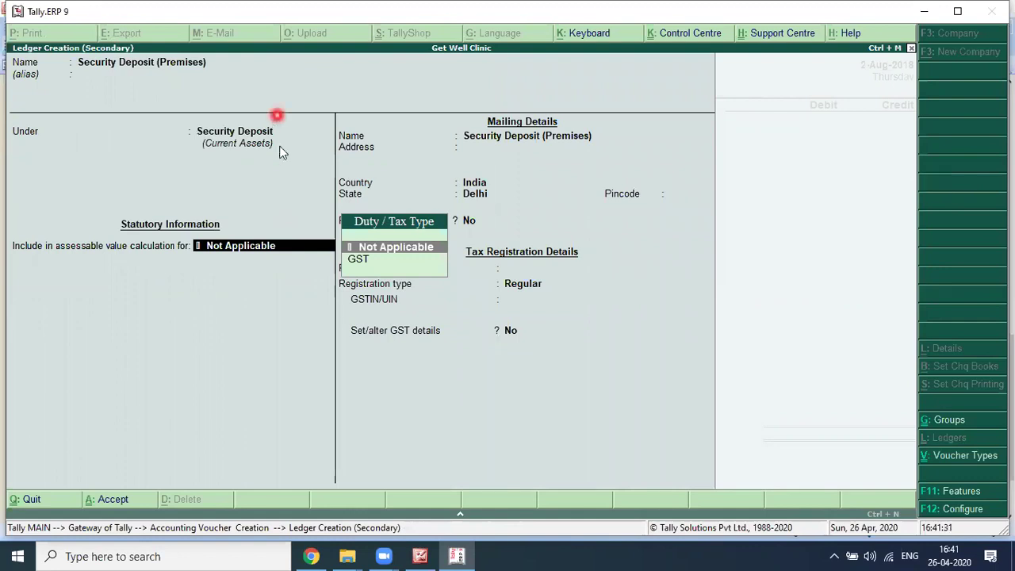
click(280, 148)
key(Return)
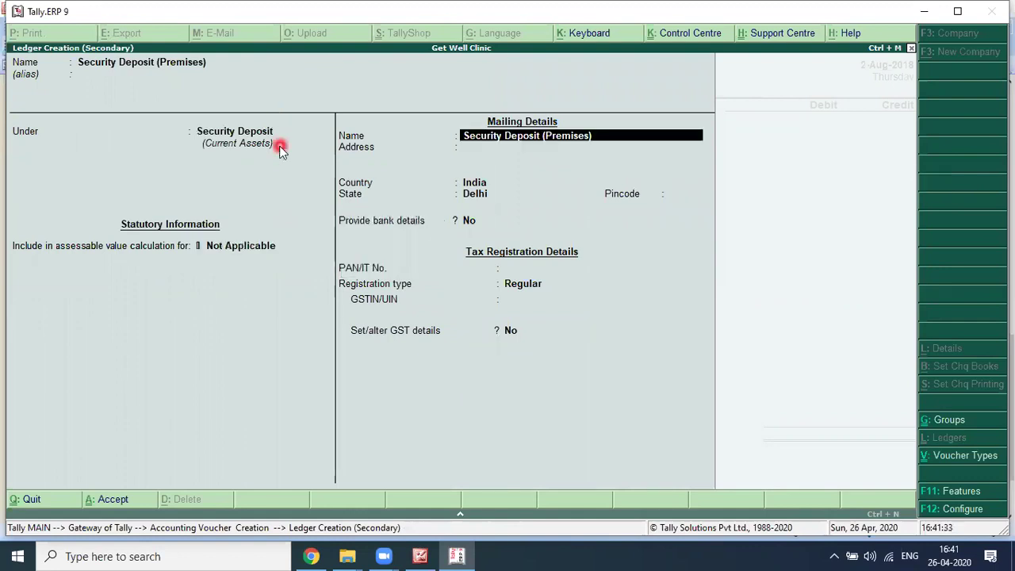
key(Return)
key(Return)
key(Return)
key(Return)
key(Return)
key(Return)
key(Return)
key(Return)
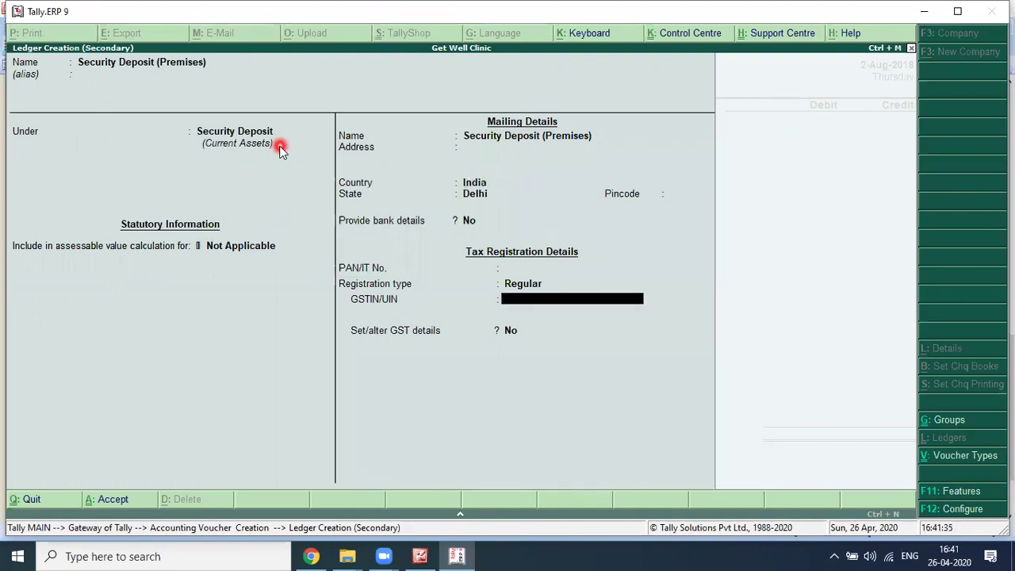
key(Return)
key(Return)
key(Return)
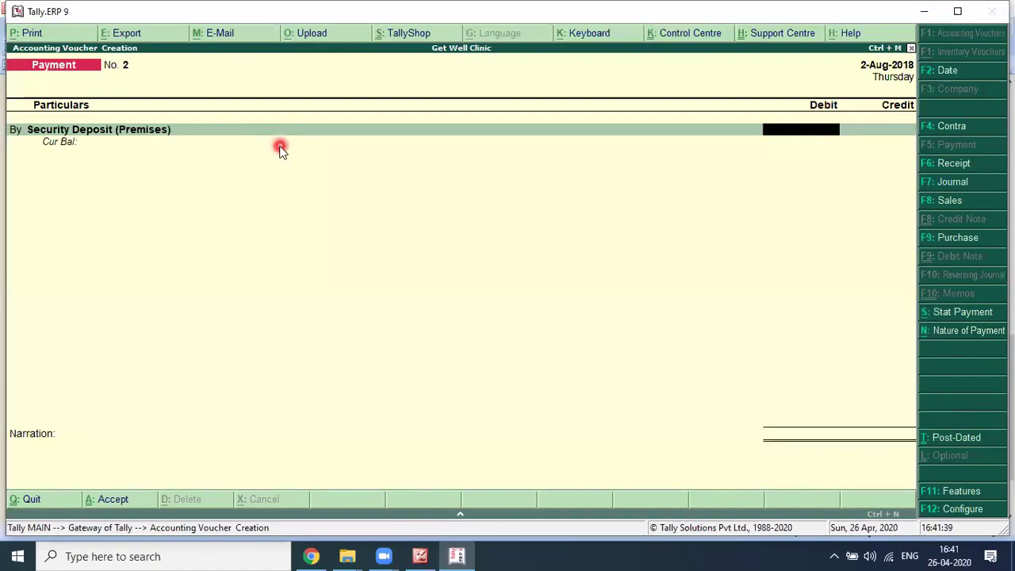
Step: Enter the 1,00,000 security deposit debit after checking the amount on the cheque image
key(alt+Tab)
key(alt+Tab)
text(0000)
key(Return)
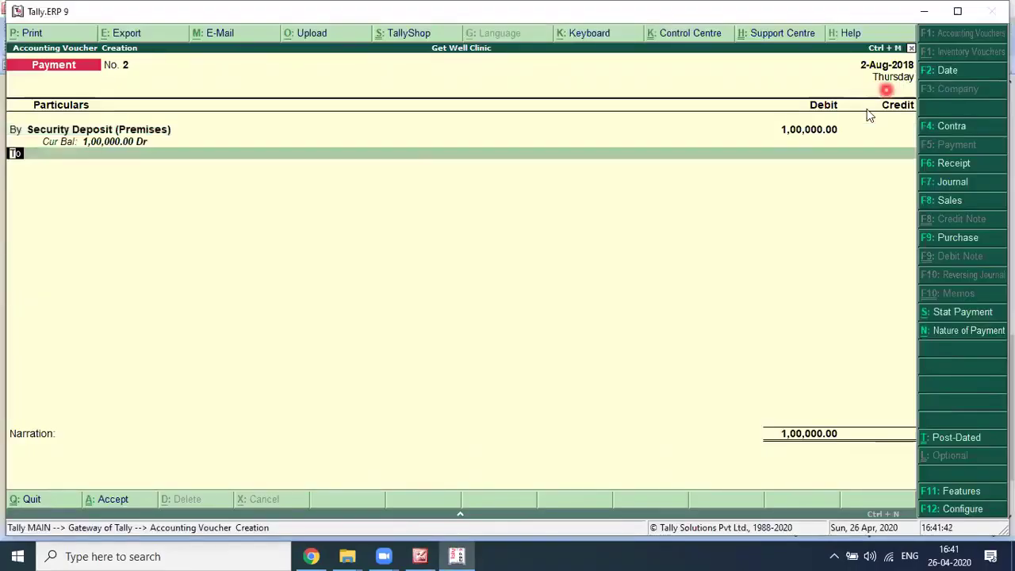
click(453, 235)
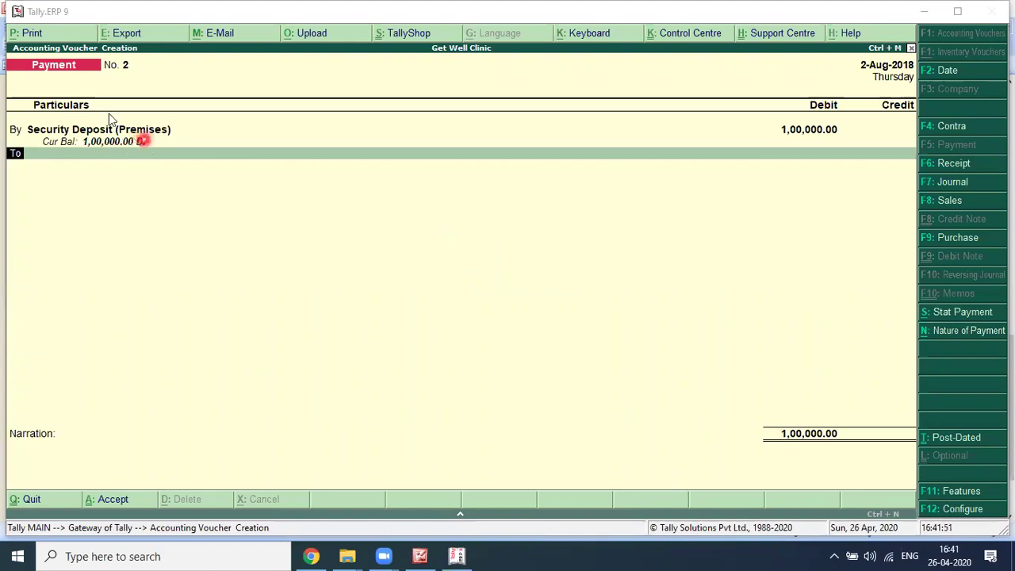
click(132, 120)
click(16, 129)
click(61, 158)
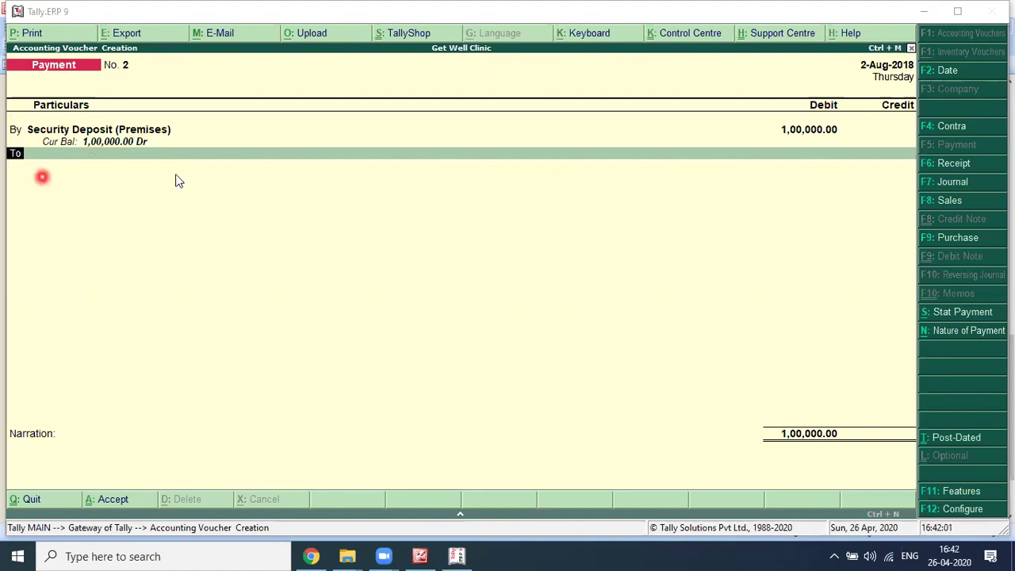
click(147, 155)
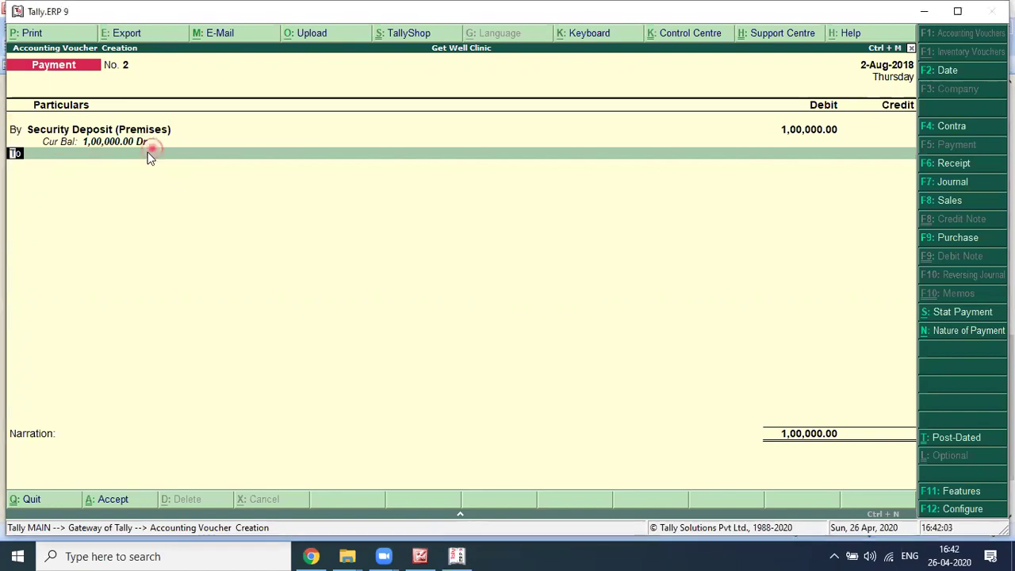
Step: Credit Axis Bank A/c, add the office-premises security deposit narration naming the payee, and save
click(150, 154)
text(Axis Bank A/c)
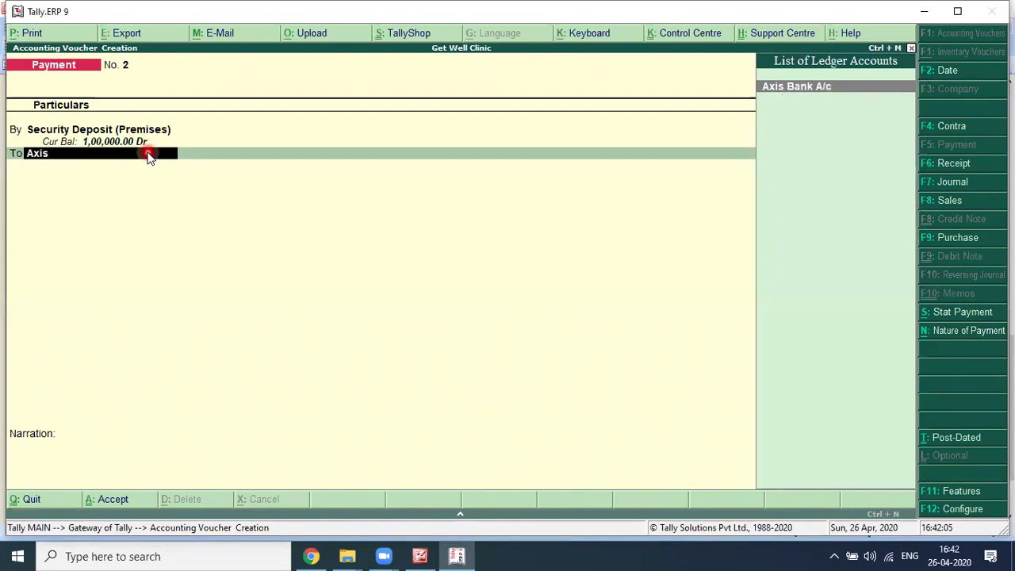
key(Return)
key(Return)
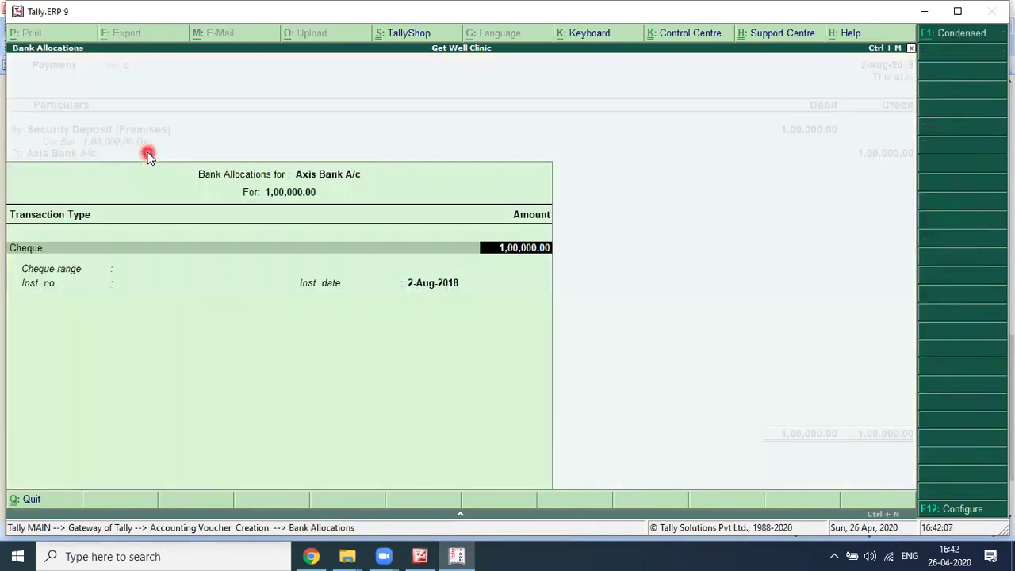
key(Return)
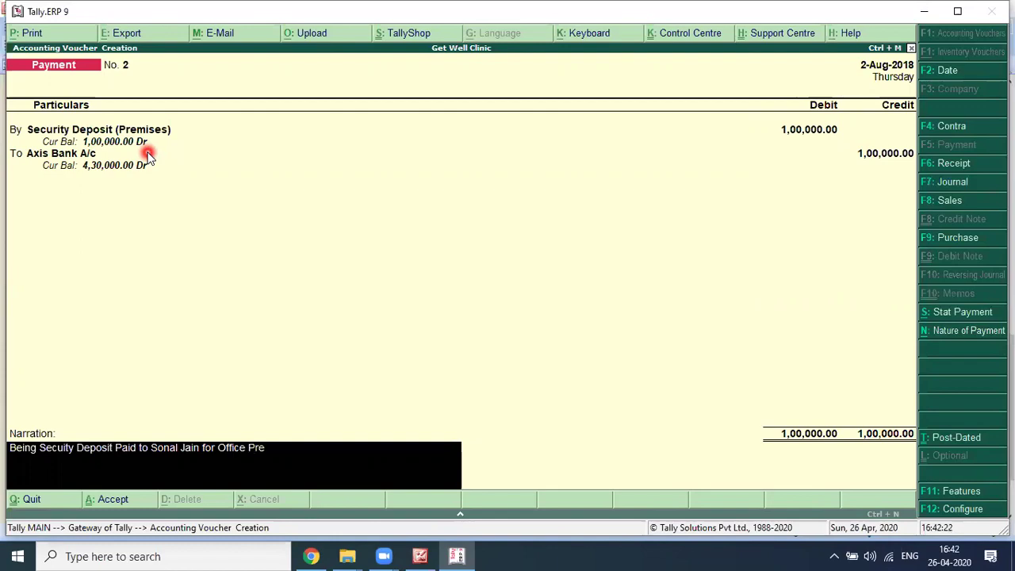
text(mises.)
key(Return)
key(Return)
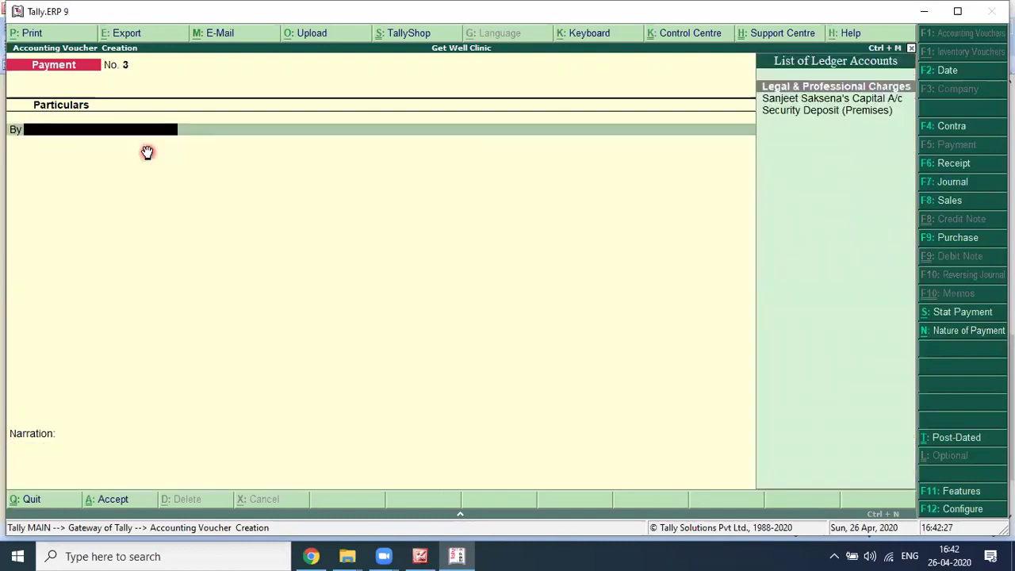
key(alt+Tab)
click(610, 352)
scroll(631, 439, down, 1)
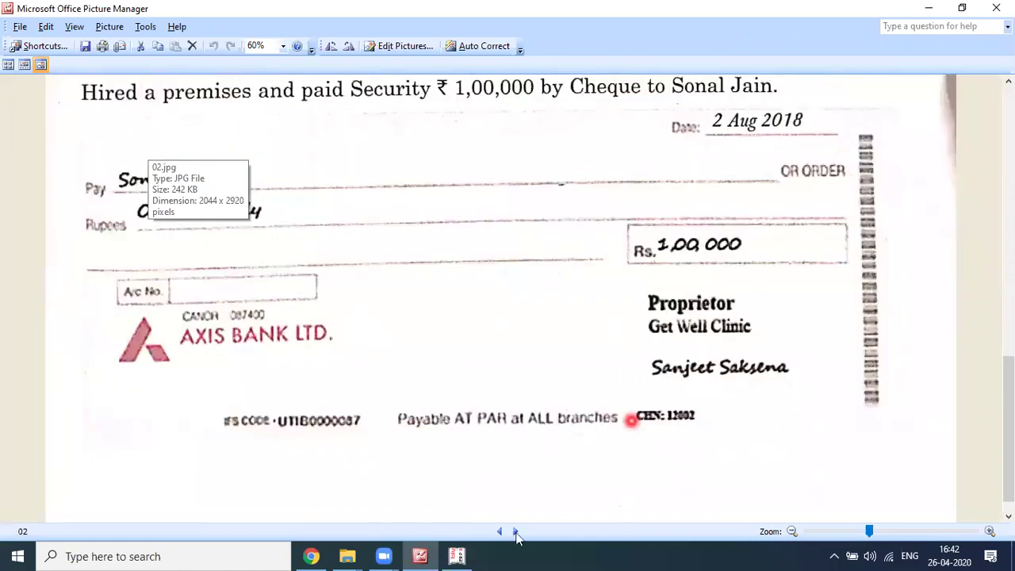
Step: Browse scanned pages 01–03 and scroll through the Sumit Furniture invoice
click(516, 533)
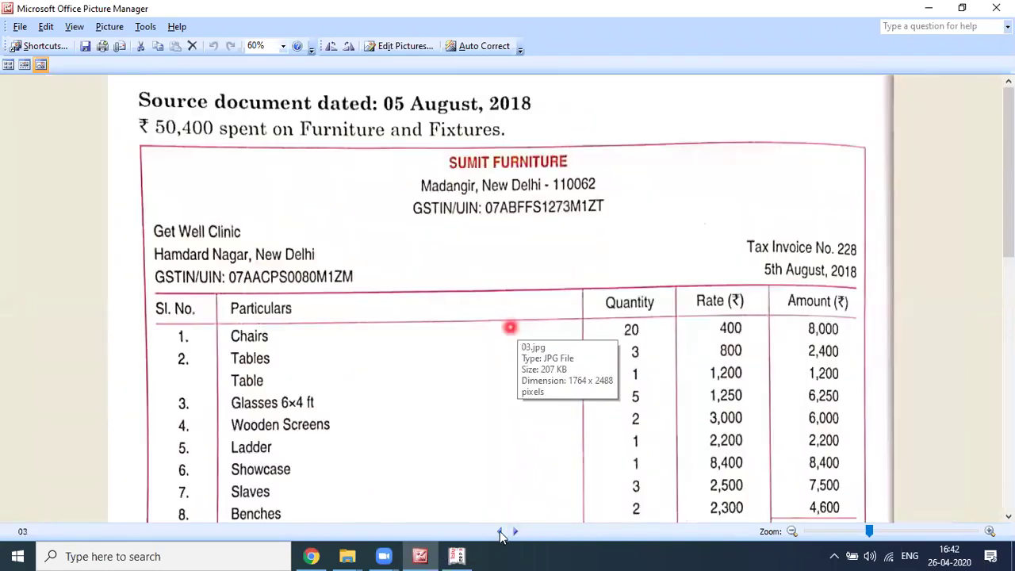
click(500, 532)
click(500, 533)
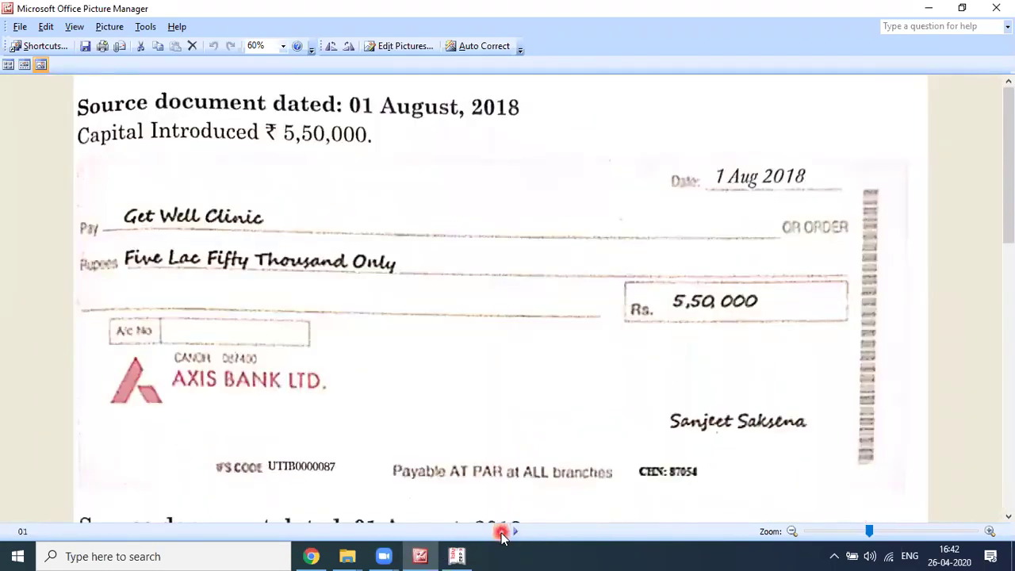
click(811, 278)
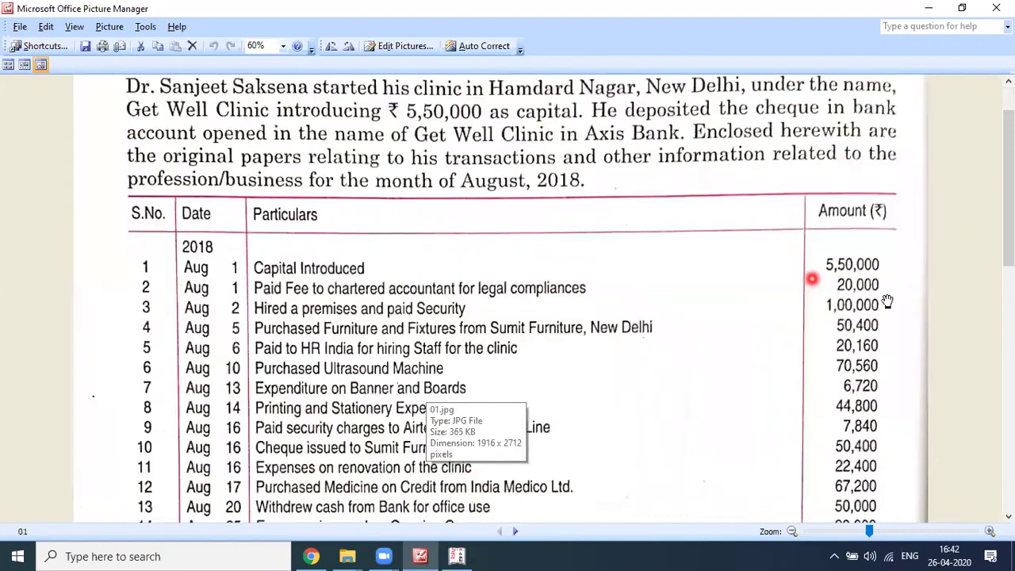
click(310, 377)
click(471, 329)
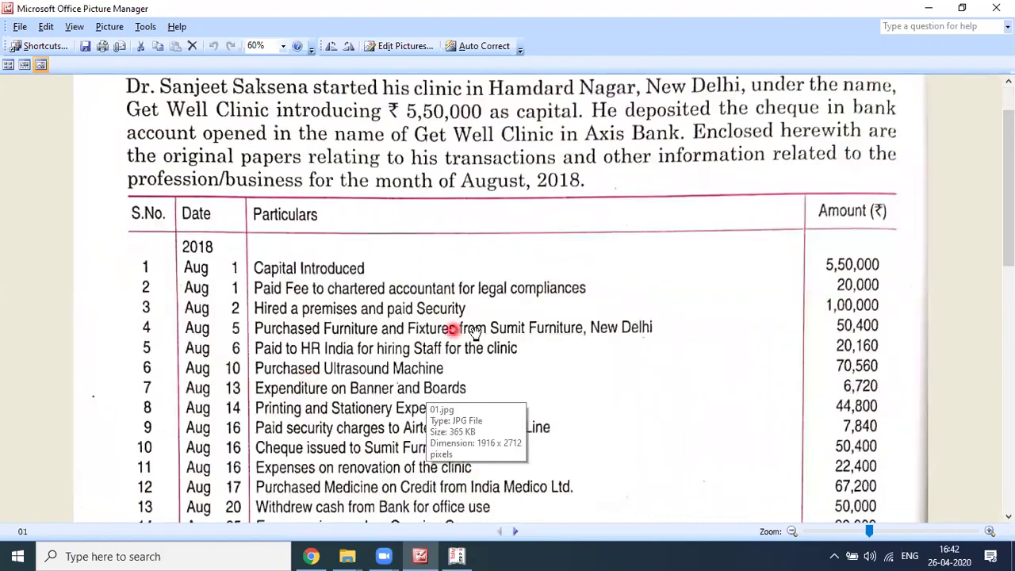
click(517, 532)
click(519, 532)
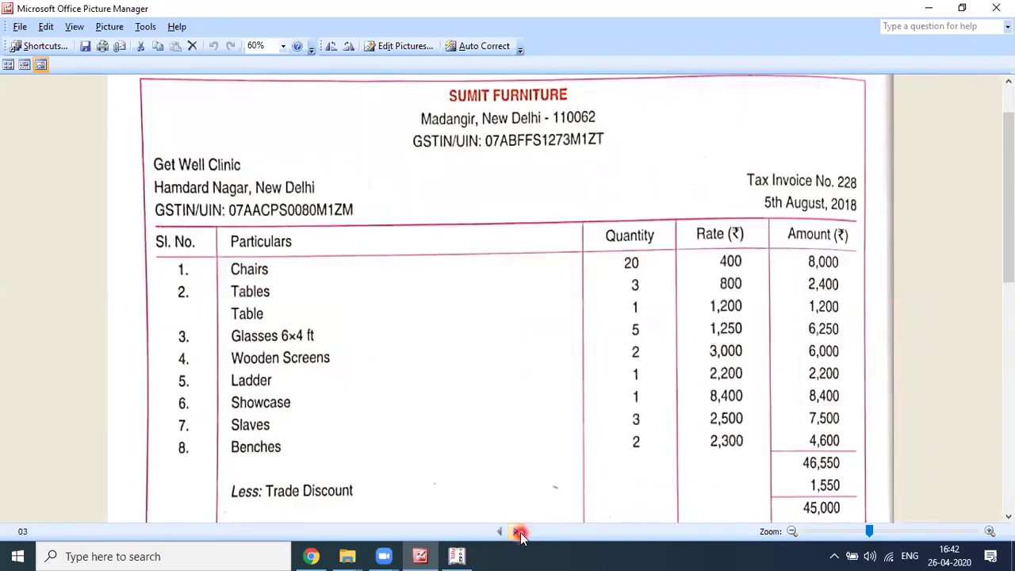
click(519, 534)
click(500, 533)
scroll(482, 389, up, 2)
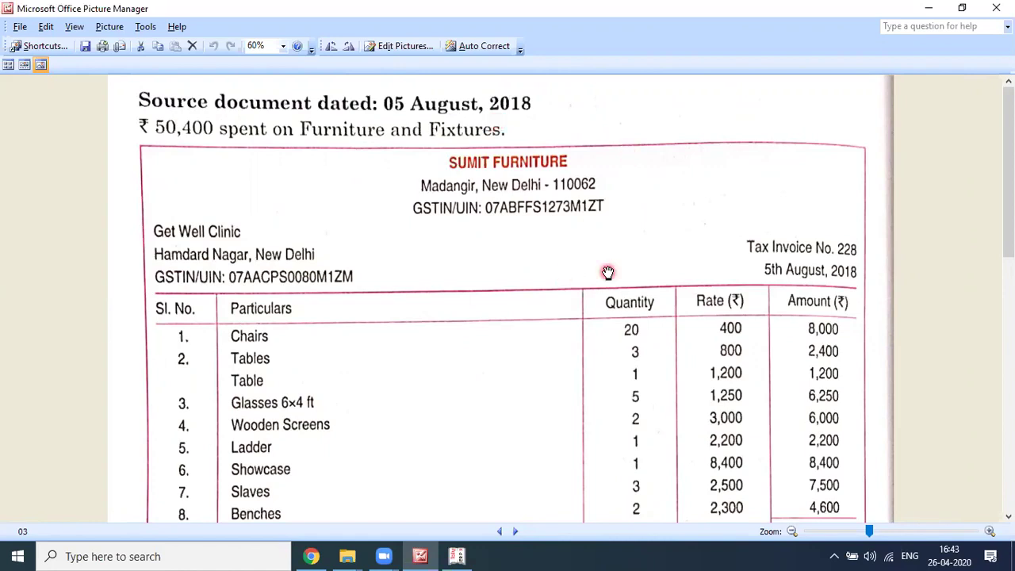
scroll(571, 294, down, 1)
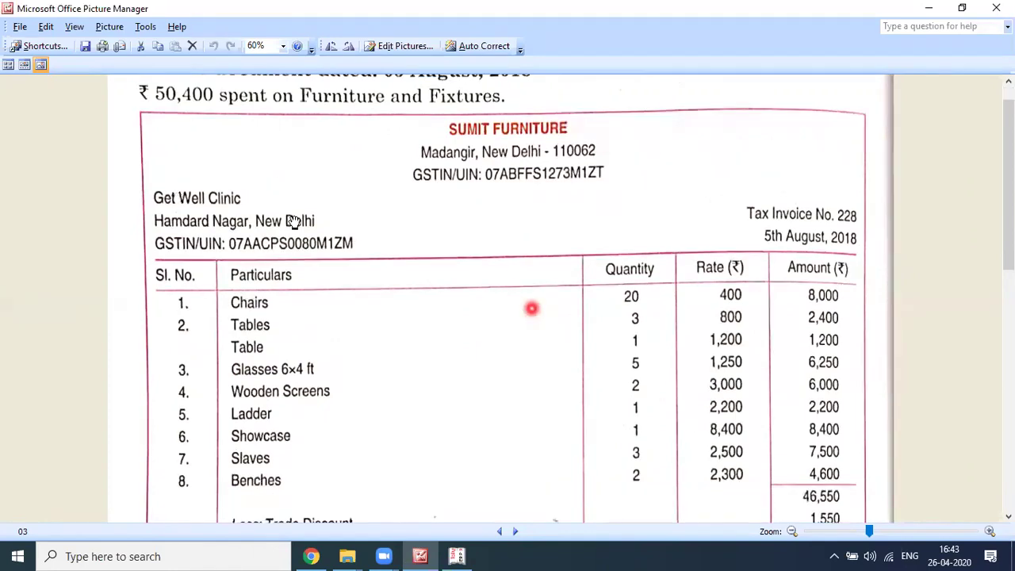
scroll(550, 150, down, 2)
scroll(552, 151, up, 3)
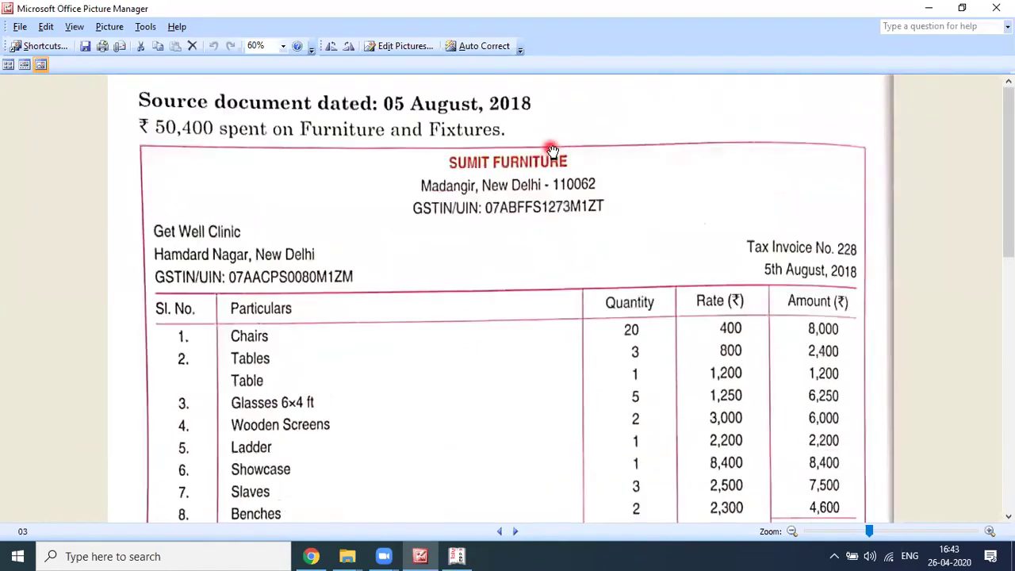
Step: Start changing the Tally voucher date to 5-8, matching the invoice date
key(alt+Tab)
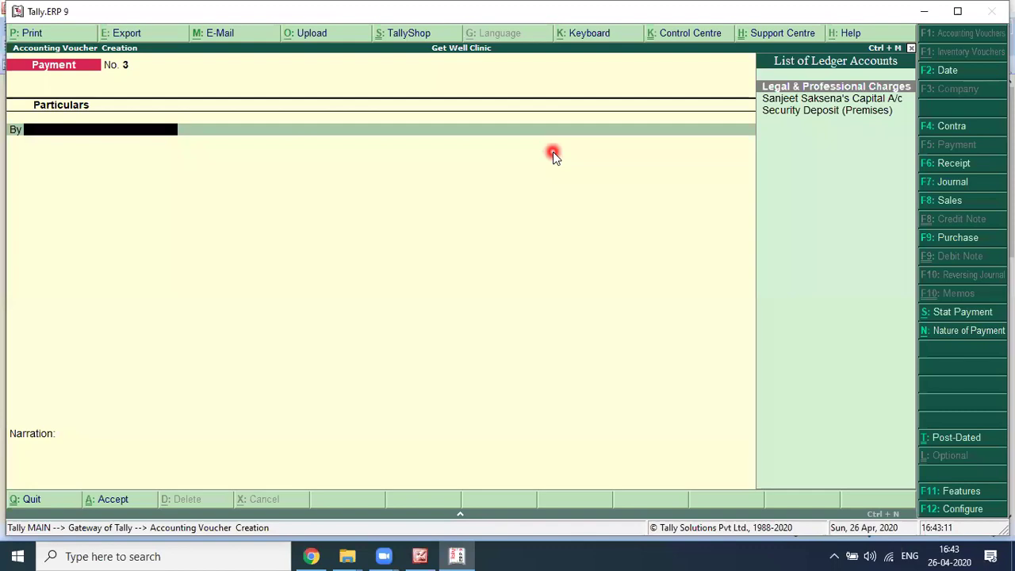
key(F2)
text(5-8)
key(alt+Tab)
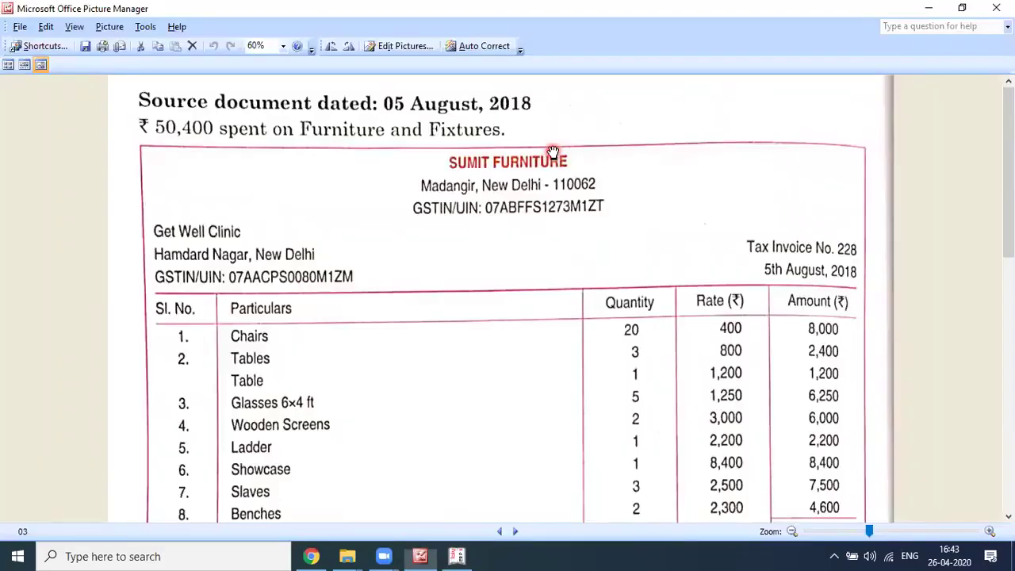
click(552, 151)
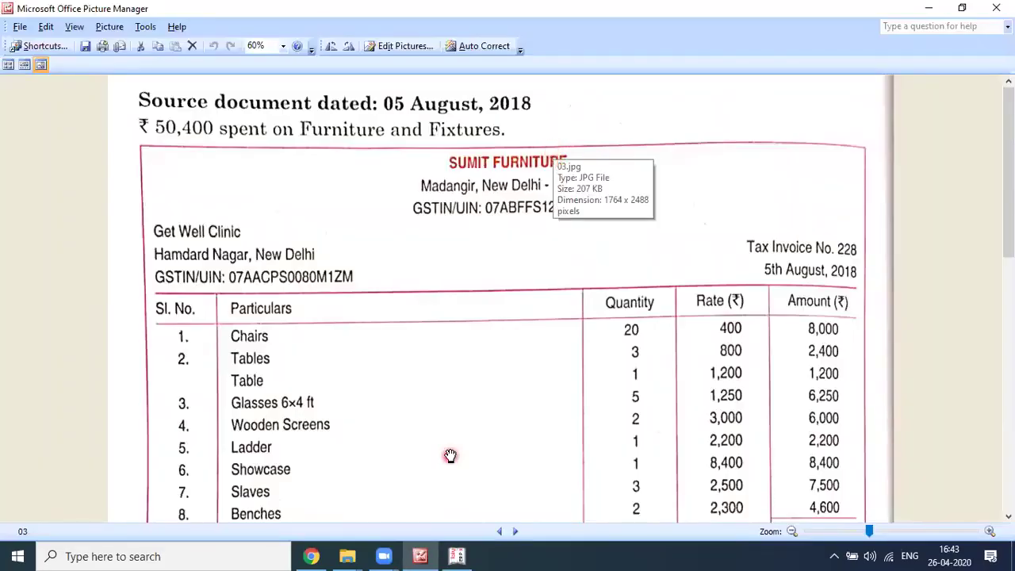
Step: Recheck the earlier scanned pages, stop at the furniture invoice, and bring Tally to the front
click(450, 455)
click(497, 532)
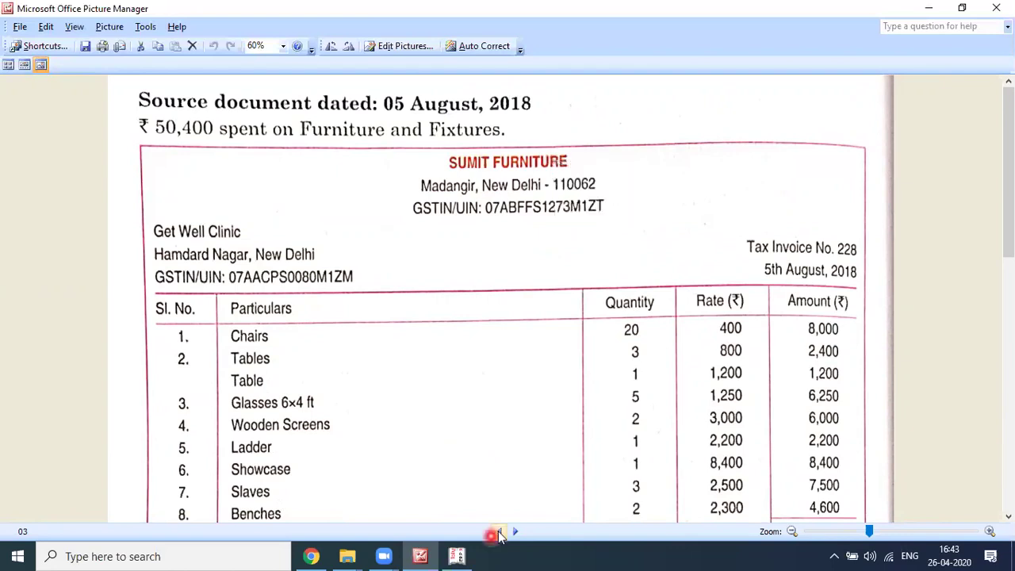
click(498, 531)
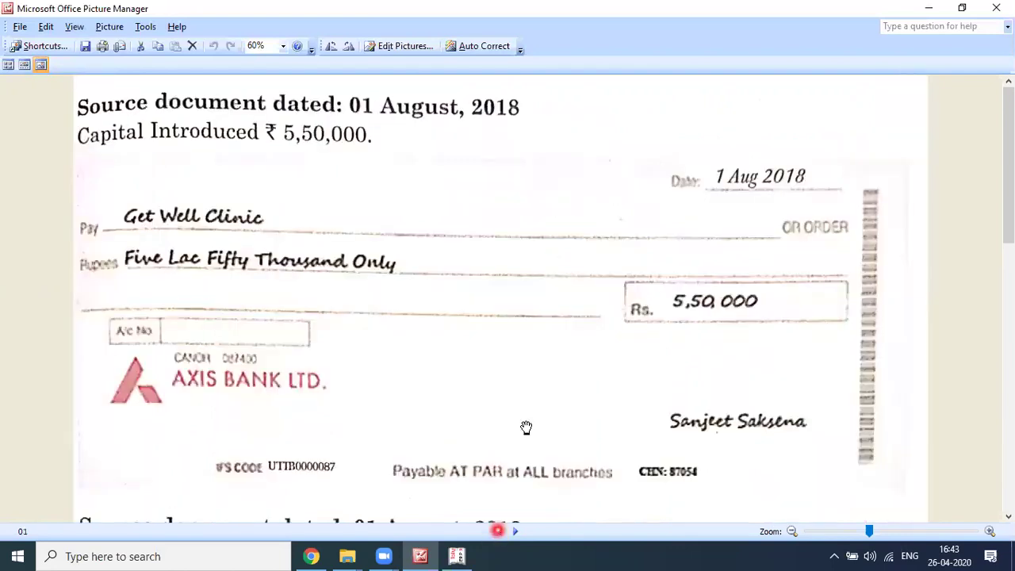
scroll(501, 408, up, 5)
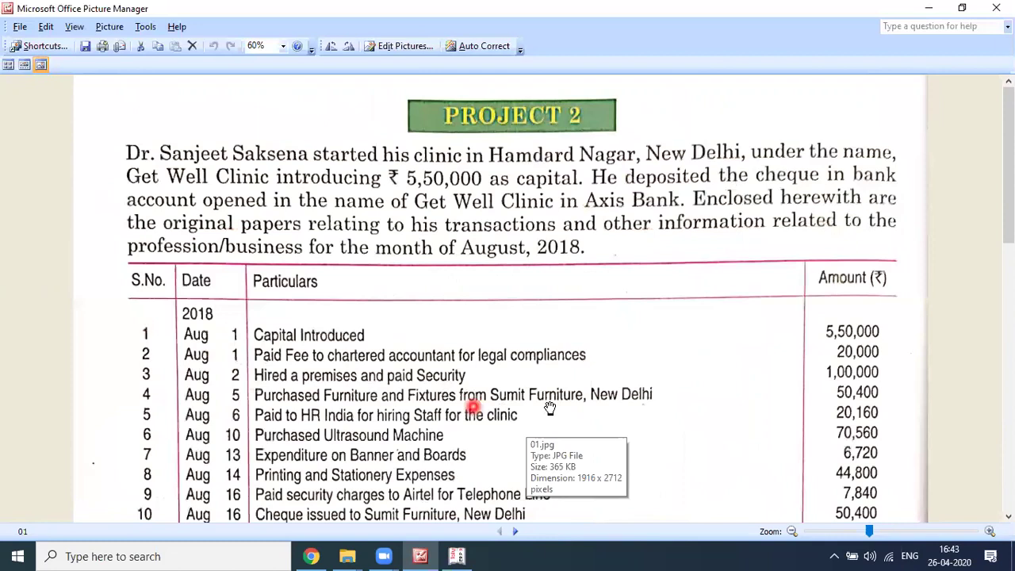
scroll(566, 394, down, 2)
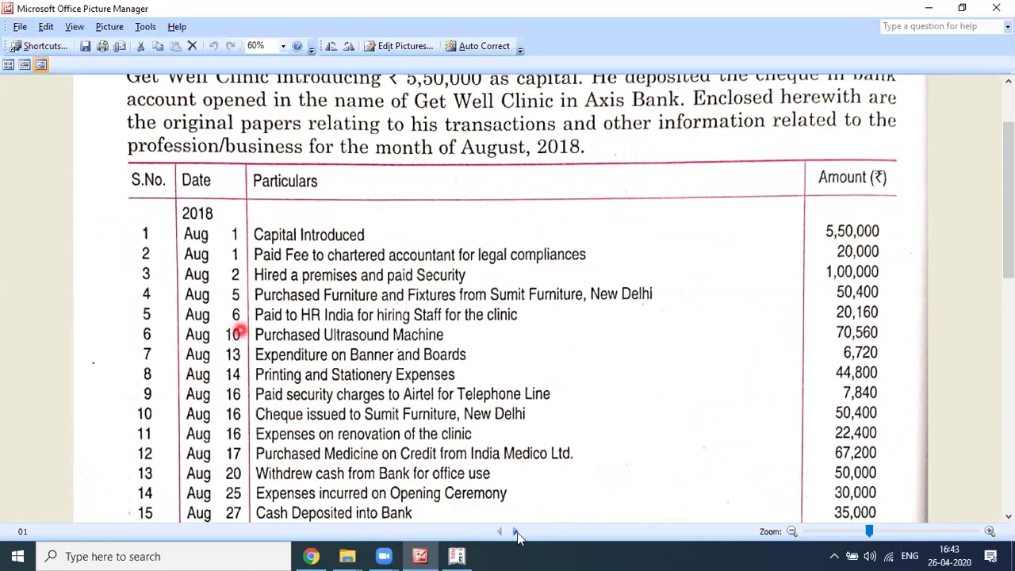
click(515, 532)
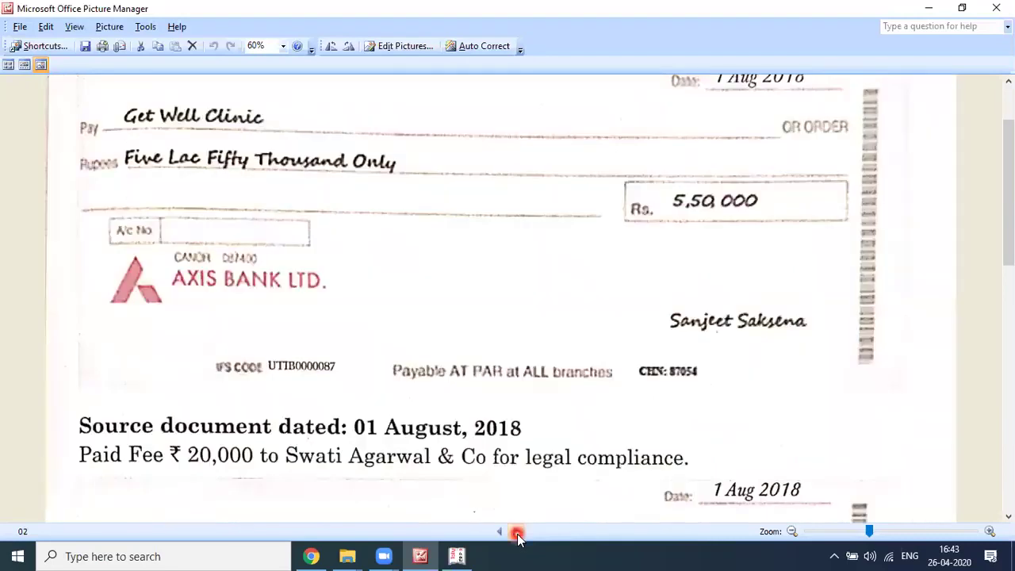
click(516, 532)
key(alt+Tab)
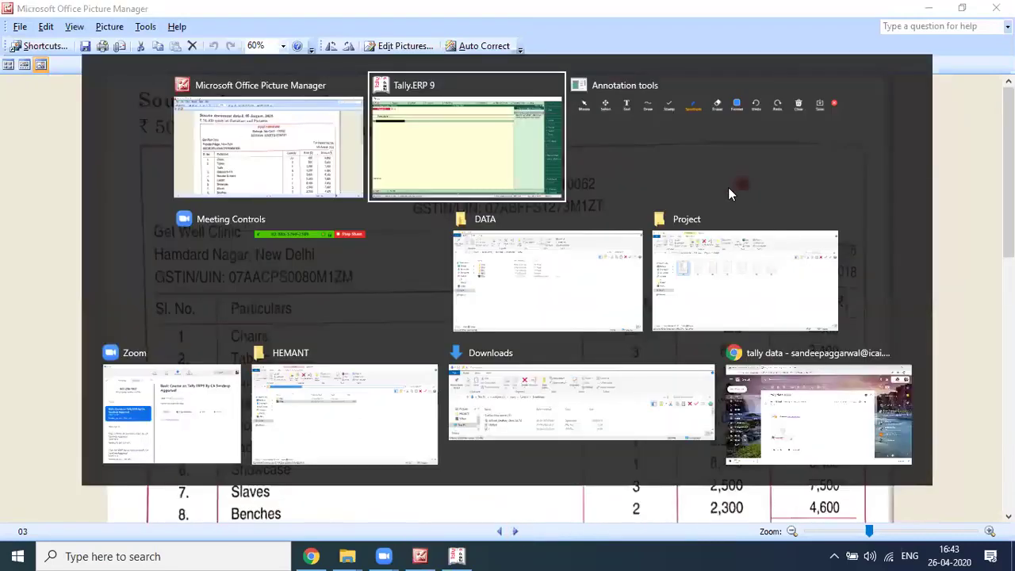
click(728, 190)
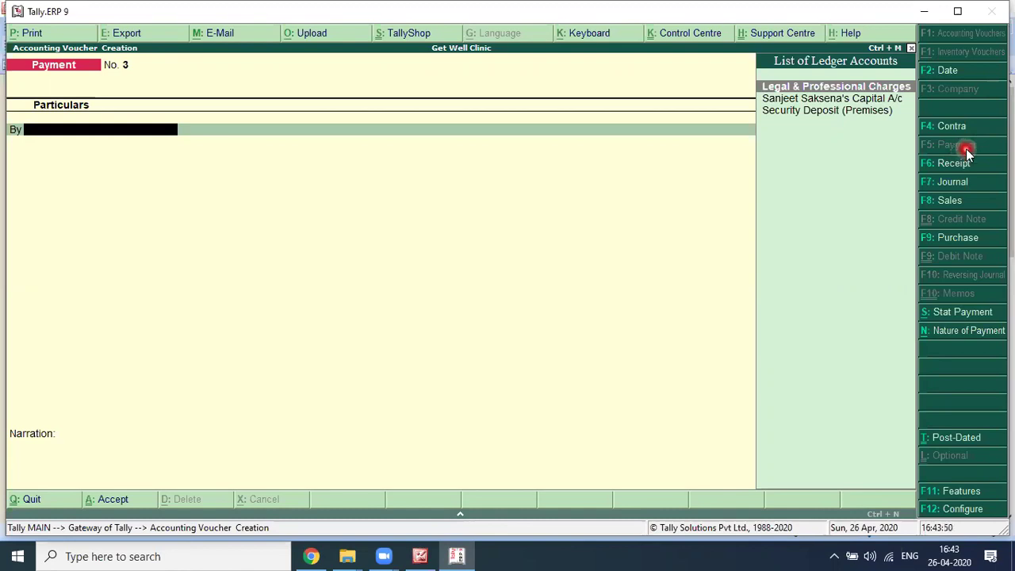
Step: Switch the voucher type to Journal and change its date to 5-Aug-2018
click(967, 177)
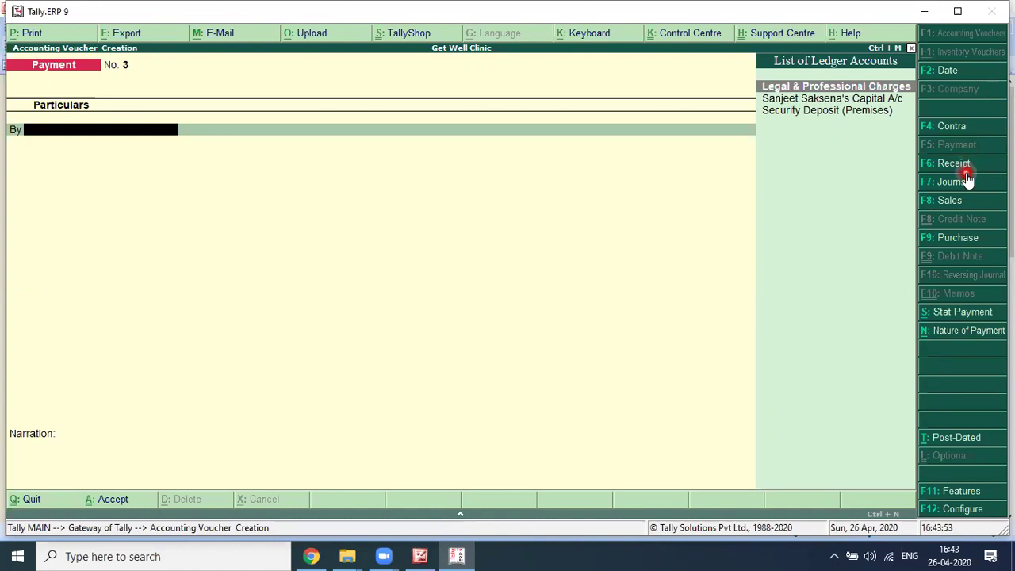
click(952, 204)
click(967, 229)
click(968, 243)
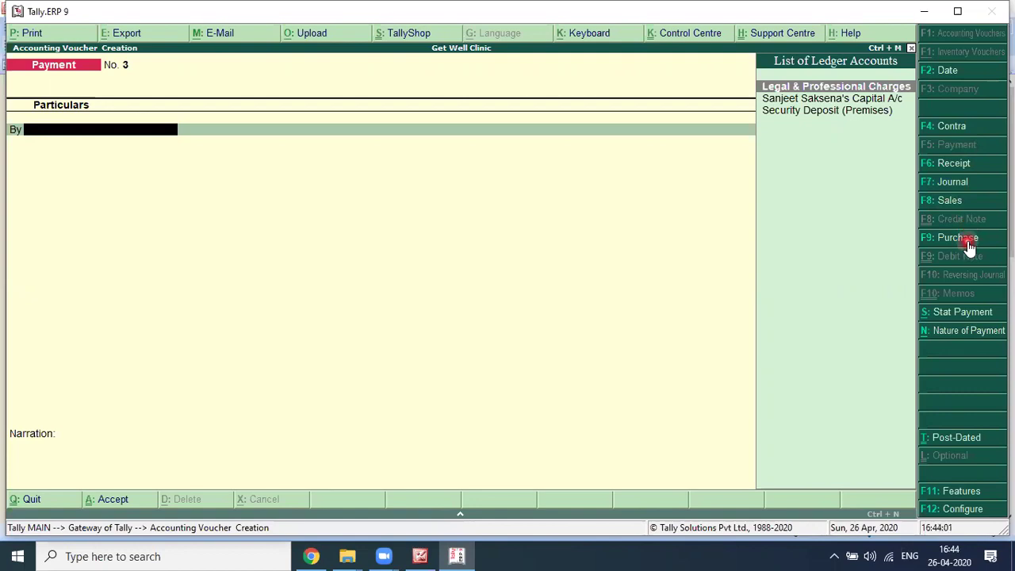
click(972, 184)
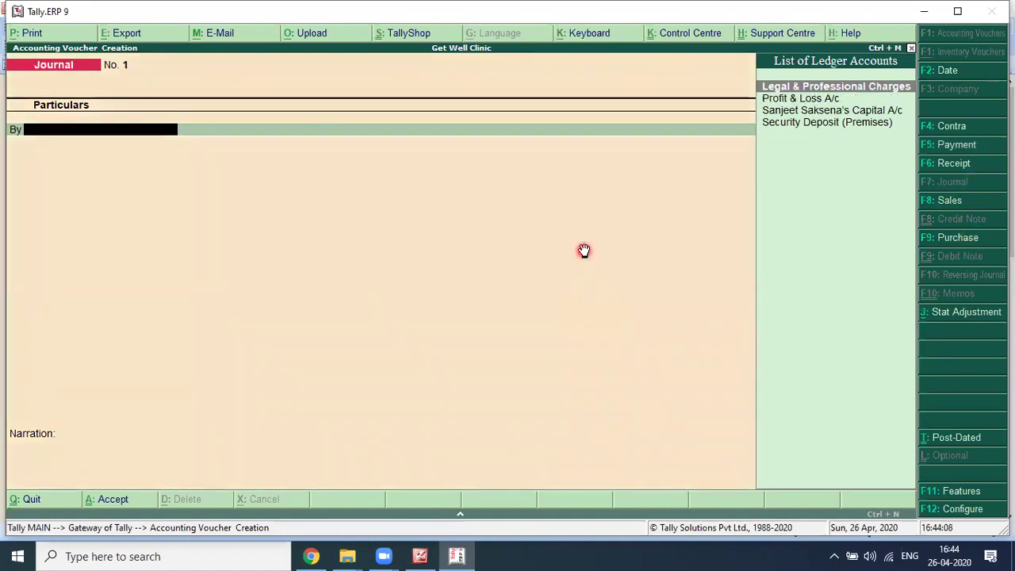
key(alt+Tab)
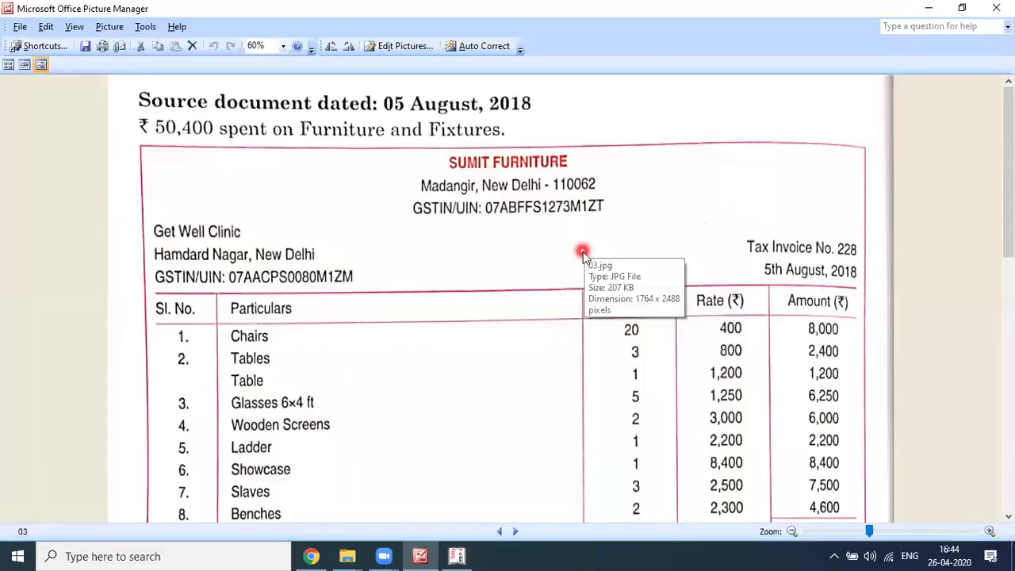
key(alt+Tab)
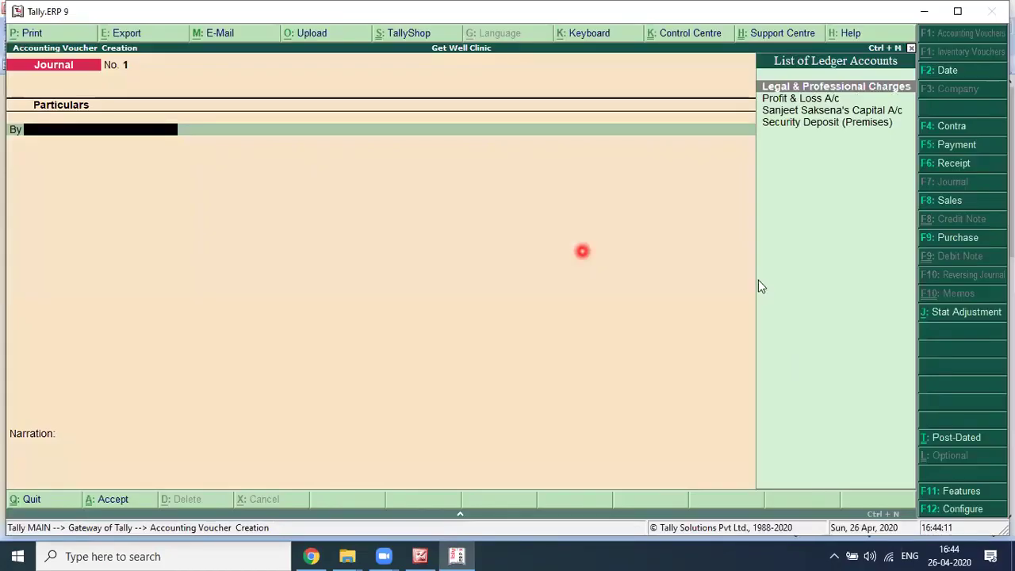
key(F2)
text(5-Aug-2018)
key(Return)
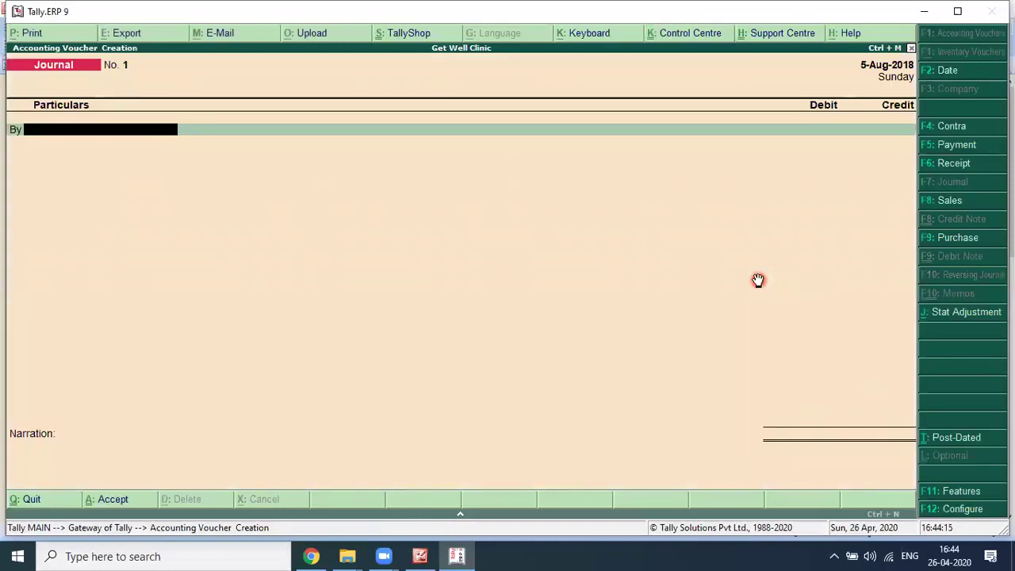
key(alt+Tab)
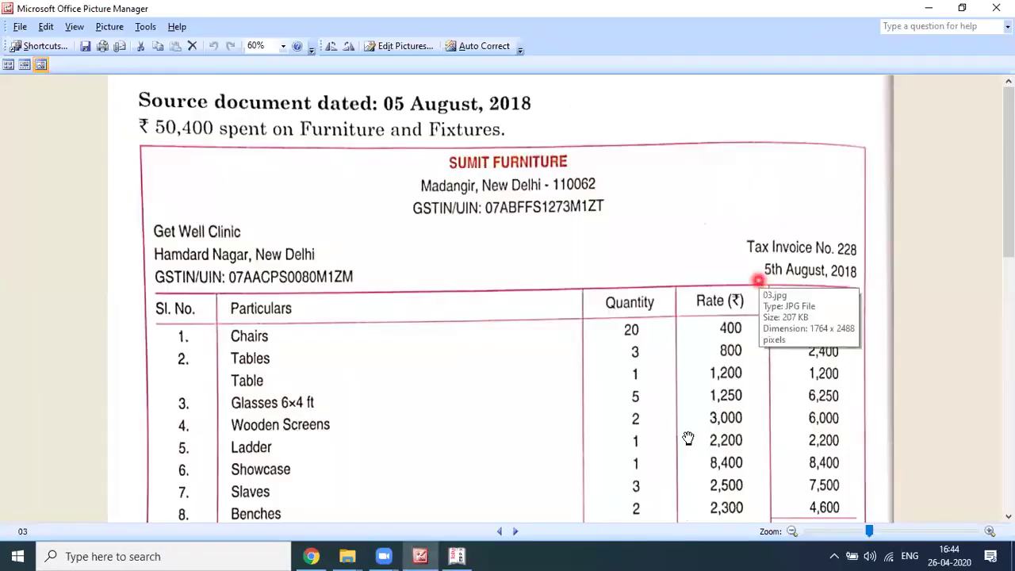
Step: Read the invoice's discount and GST rows, then start a new ledger named Furniture & Fixture
scroll(689, 439, down, 1)
scroll(754, 231, down, 1)
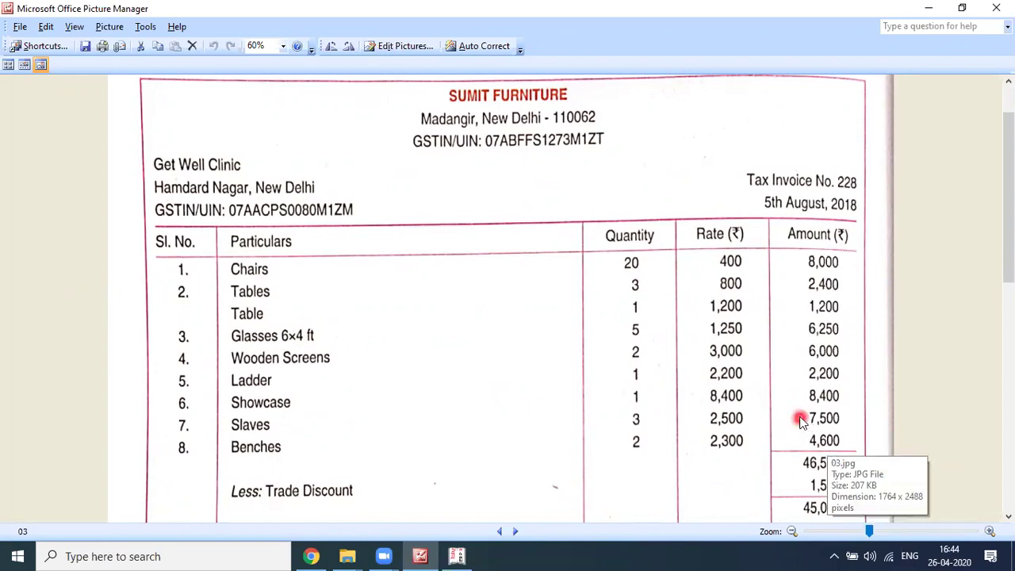
key(alt+Tab)
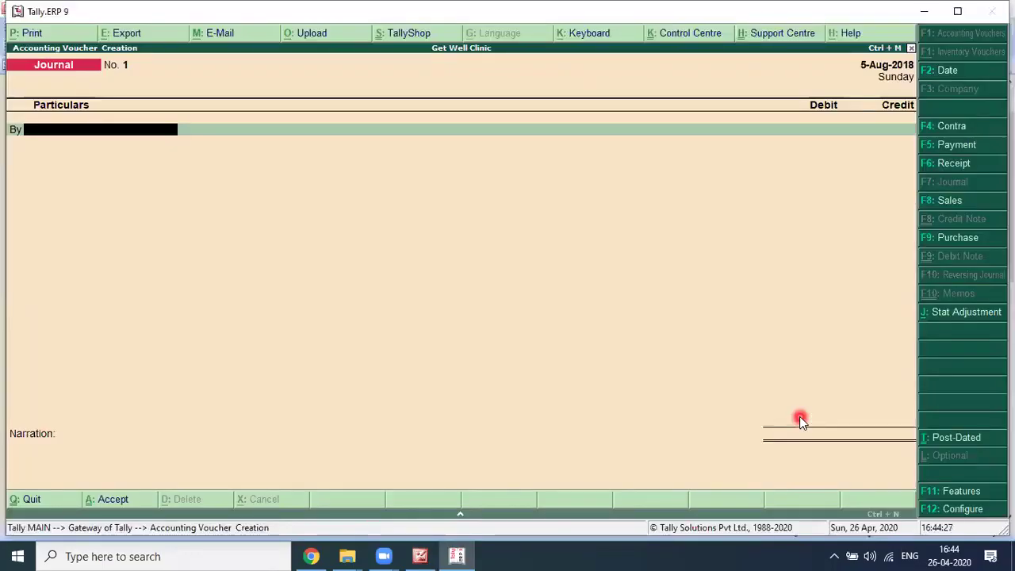
key(alt+c)
text(Furniture & Fixture A/c)
Step: Check the invoice's 6% CGST/SGST rows again before finishing the ledger name
key(alt+Tab)
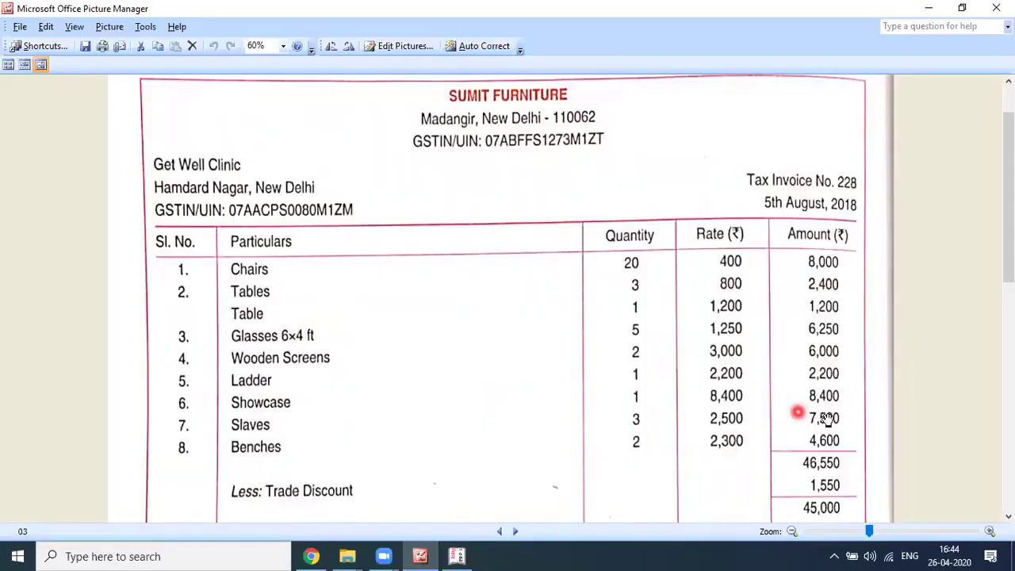
scroll(518, 389, down, 2)
scroll(512, 366, down, 1)
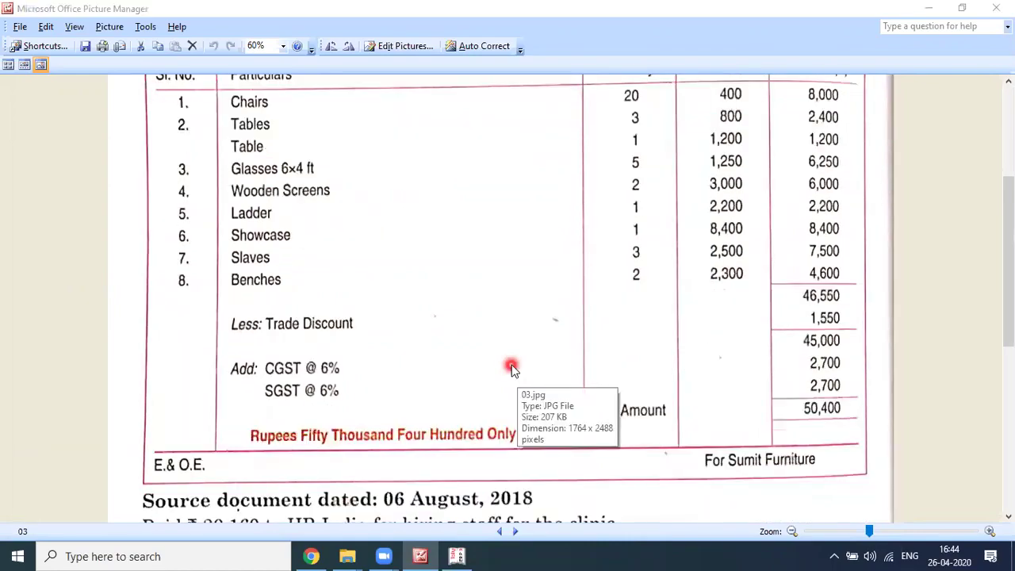
key(alt+Tab)
Step: Name the ledger Furniture & Fixture GST @ 12%, place it under Fixed Assets, and enable GST details
text(12)
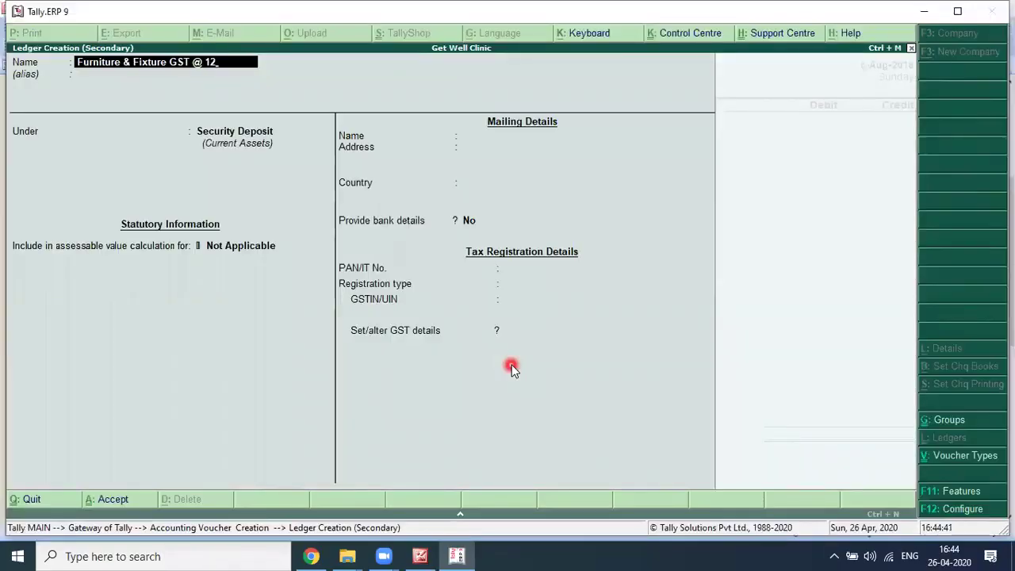
text(%)
key(Return)
key(Return)
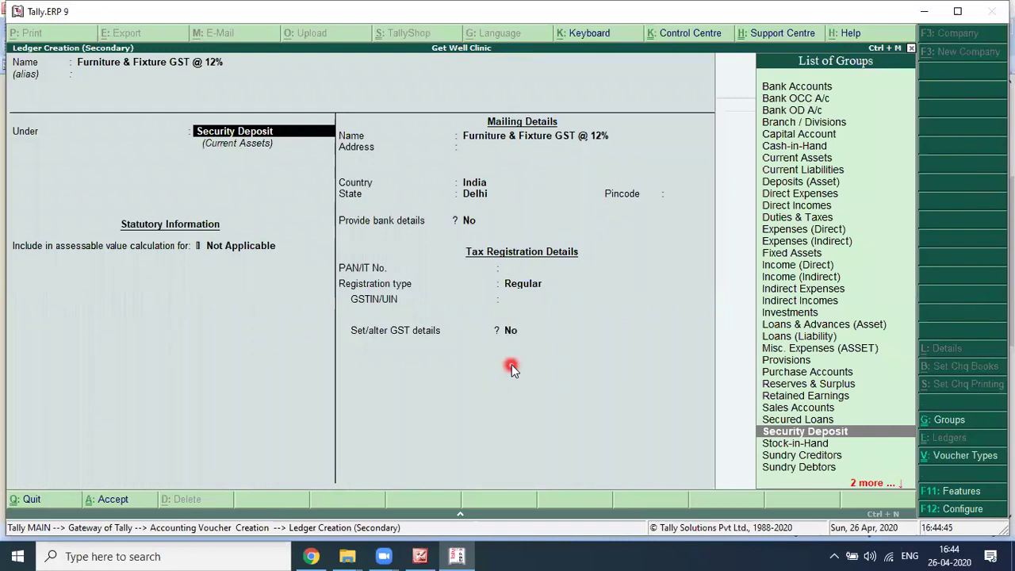
text(Fix)
key(Return)
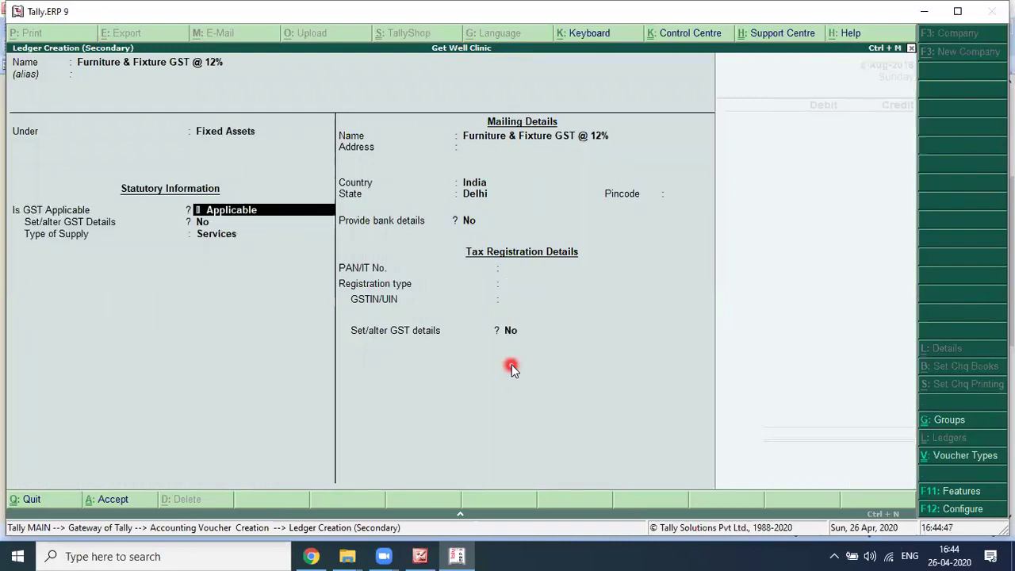
key(Return)
text(y)
key(Return)
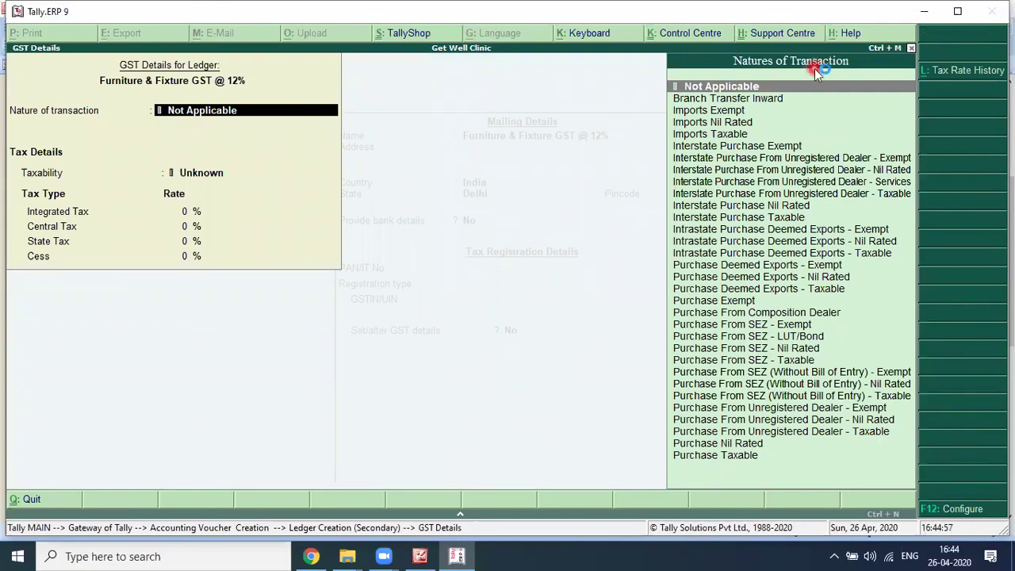
Step: Set GST details to Purchase Taxable, Capital Goods, 12% IGST, with type of supply Goods
key(Down)
key(End)
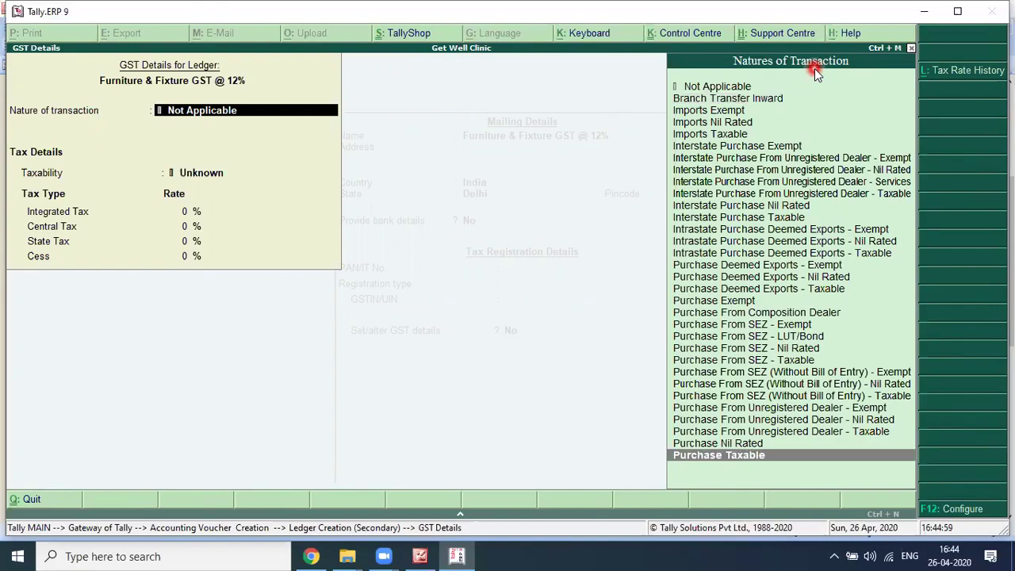
key(Return)
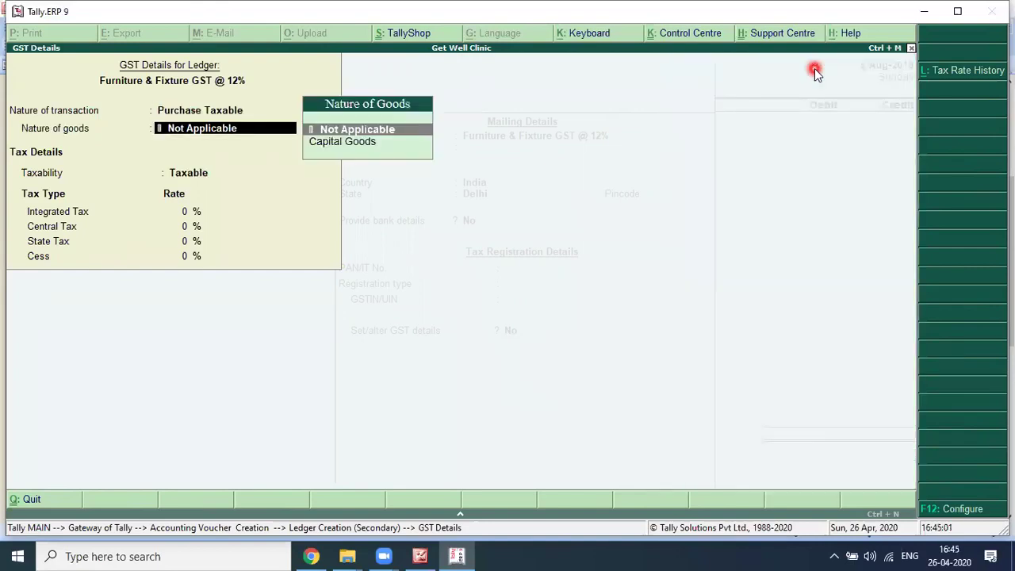
key(Down)
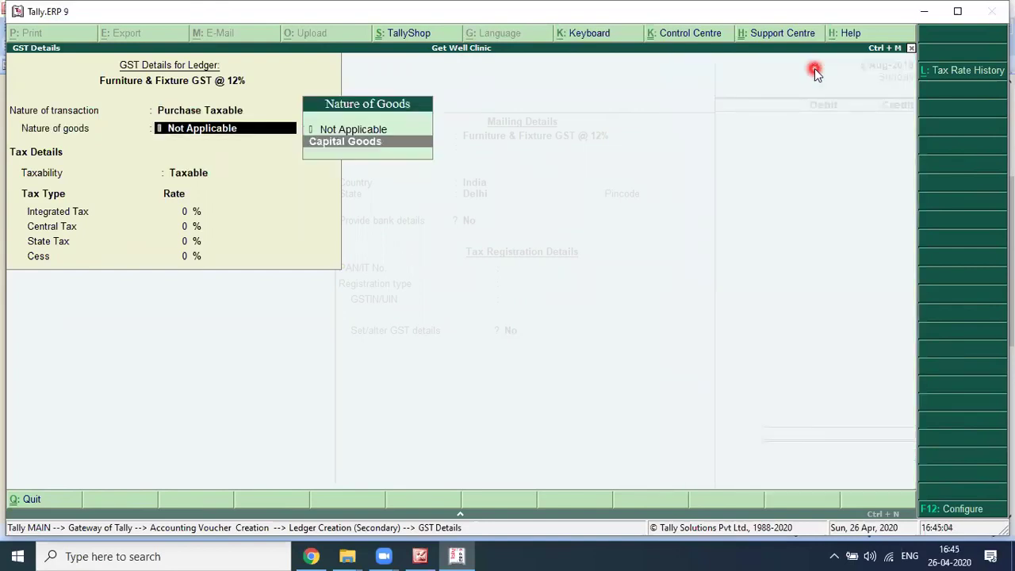
key(Return)
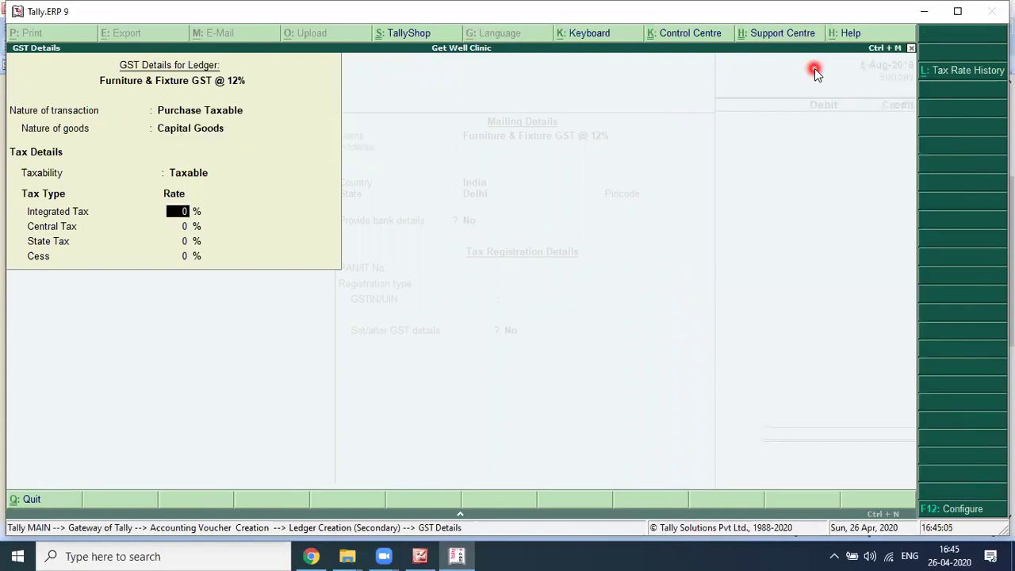
text(12)
key(Return)
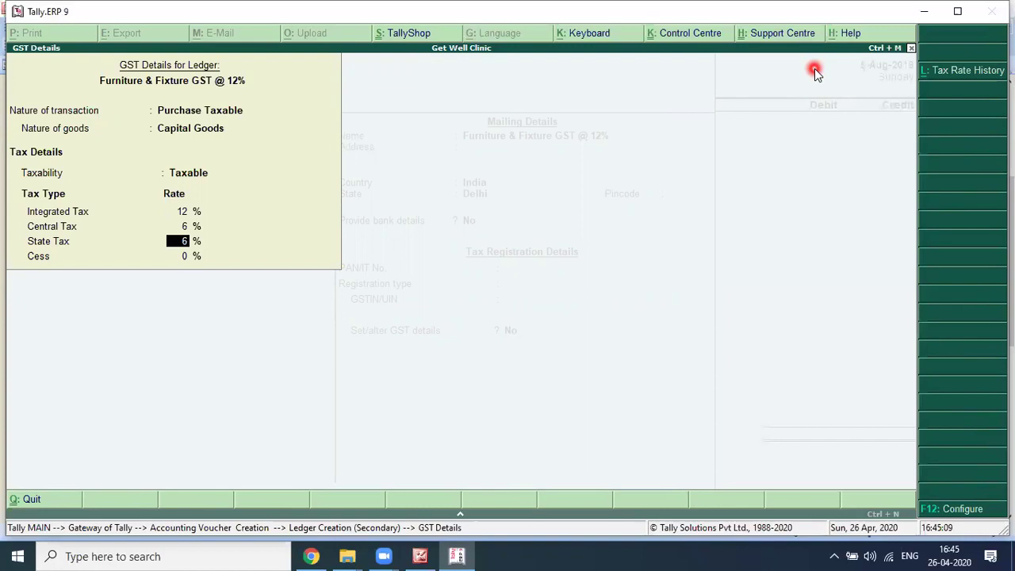
key(ctrl+a)
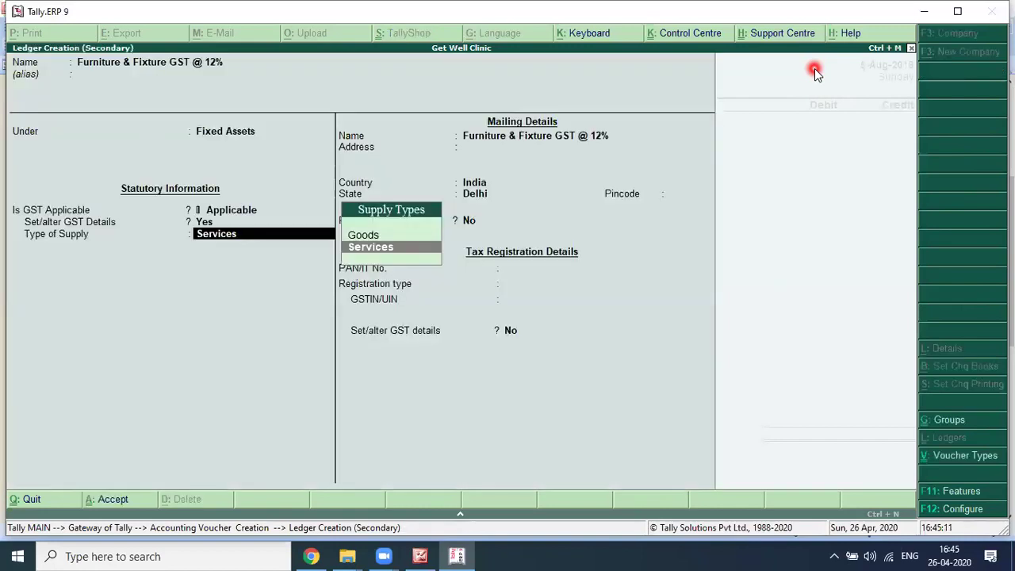
key(Up)
key(Return)
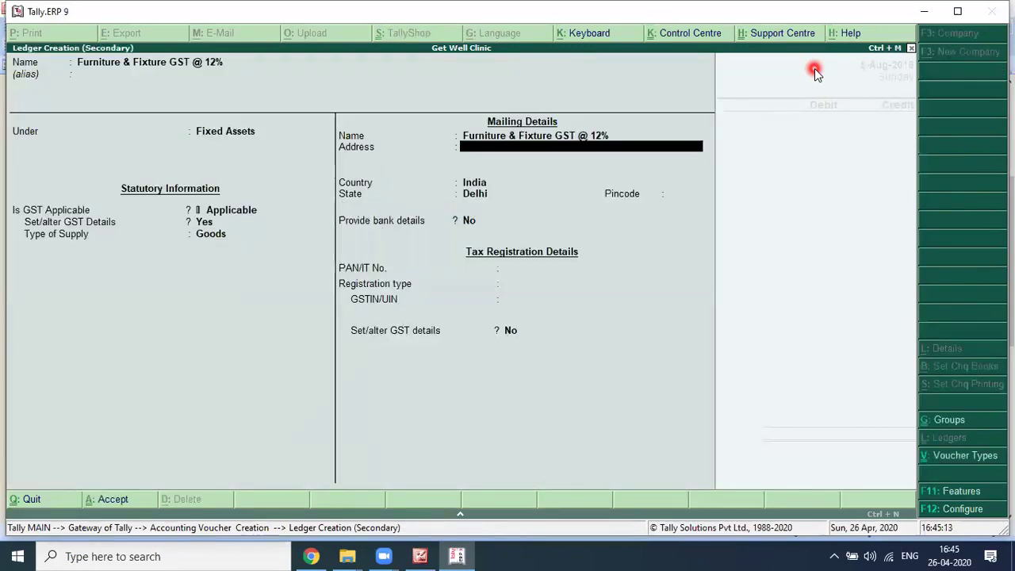
key(Return)
Step: Save the new ledger and debit it 45,000 in the journal, per the invoice
key(ctrl+a)
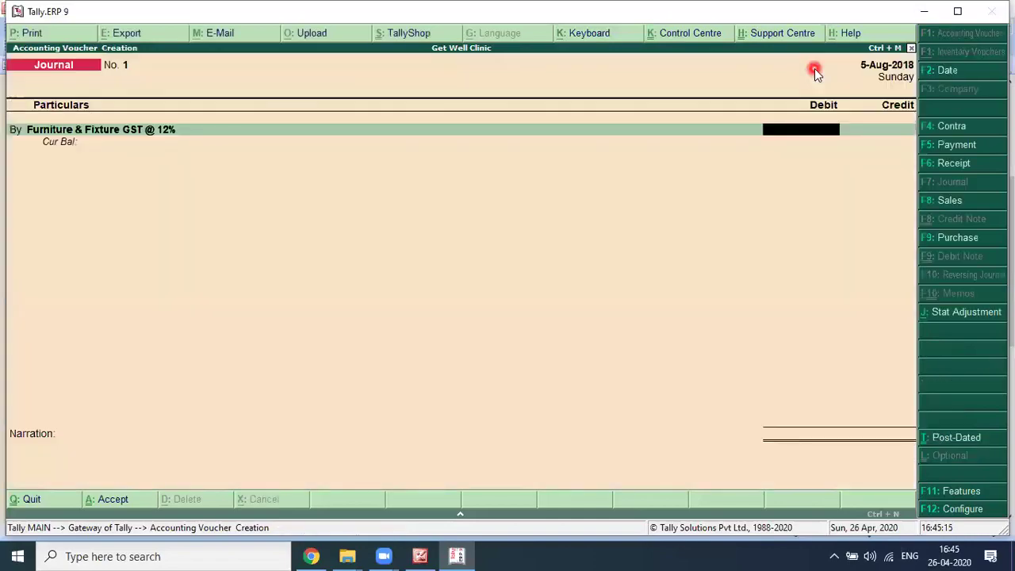
key(alt+Tab)
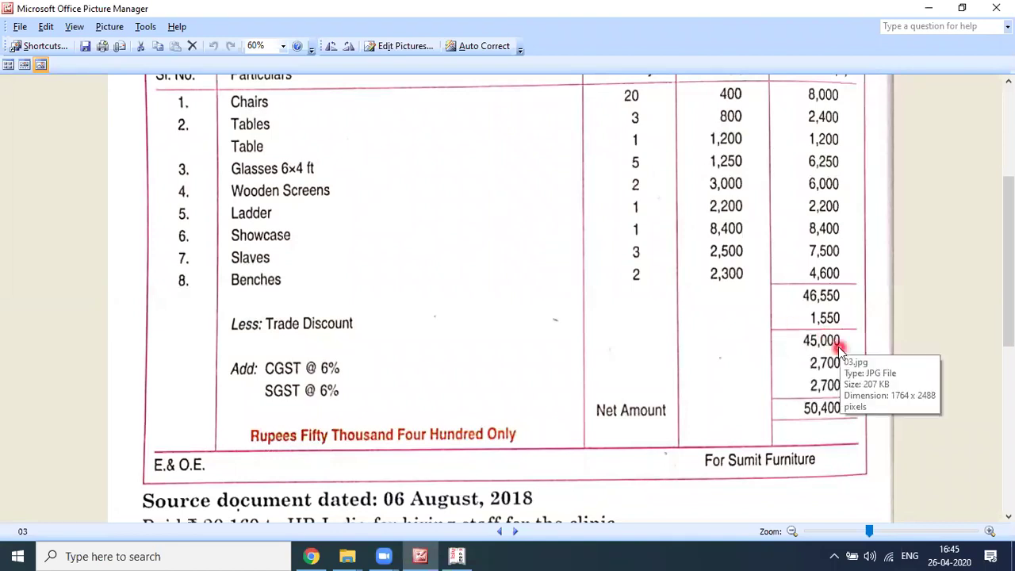
key(alt+Tab)
text(45,000)
key(Return)
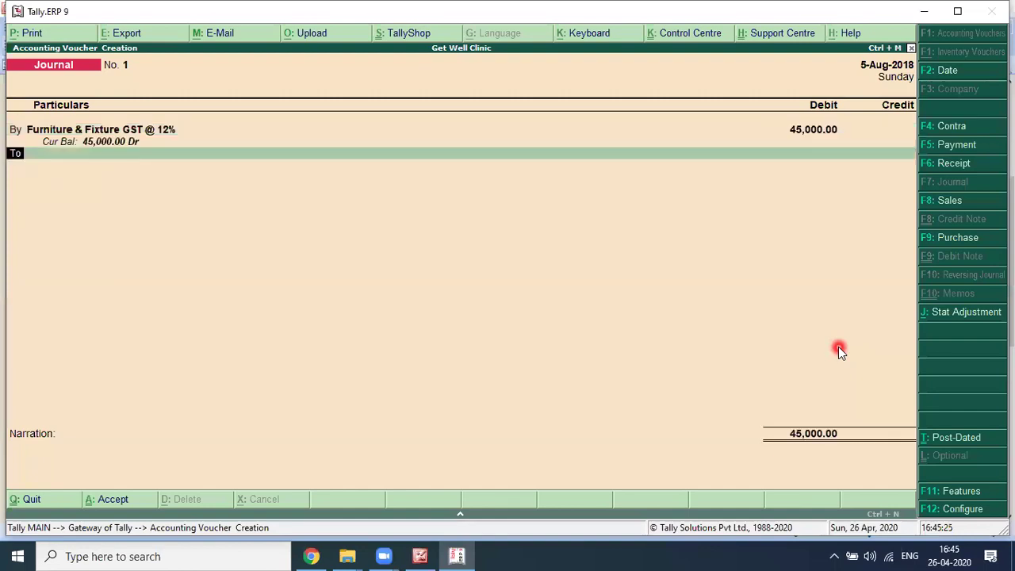
key(alt+Tab)
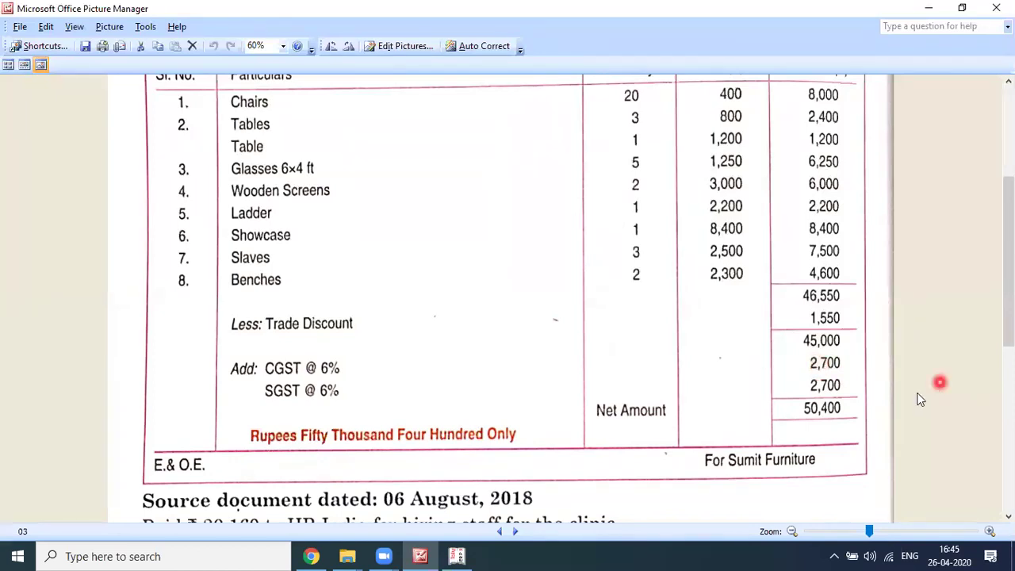
key(alt+Tab)
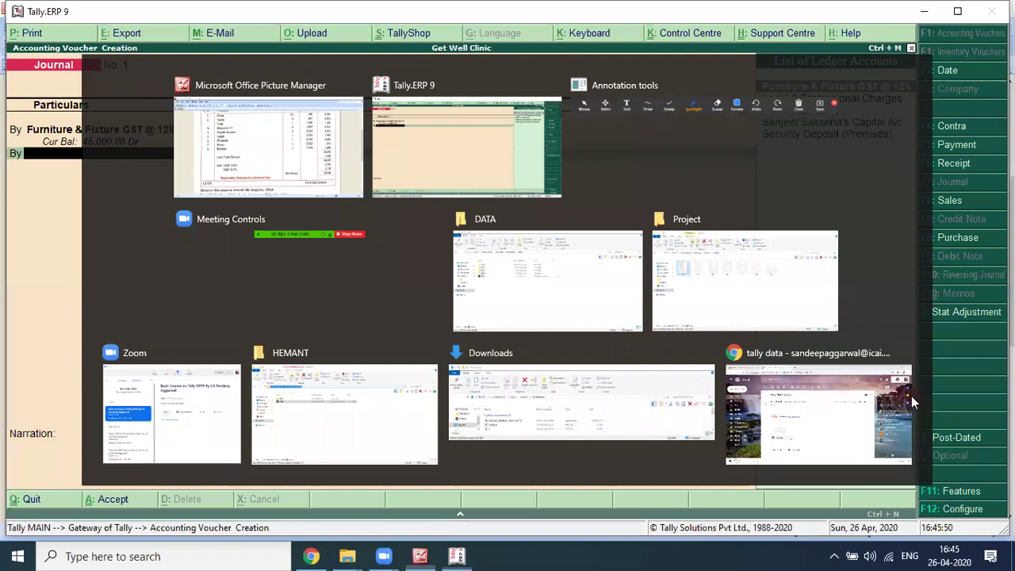
click(912, 402)
Step: Create a CGST ledger under Duties & Taxes, type GST, 0% rate, rounding Not Applicable
text(c)
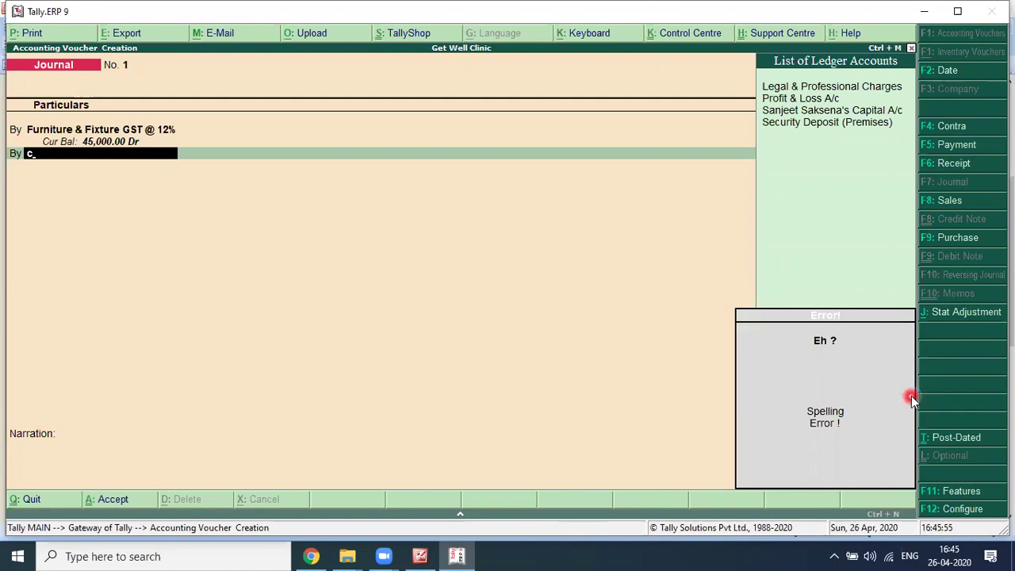
key(alt+c)
text(CGST)
key(Return)
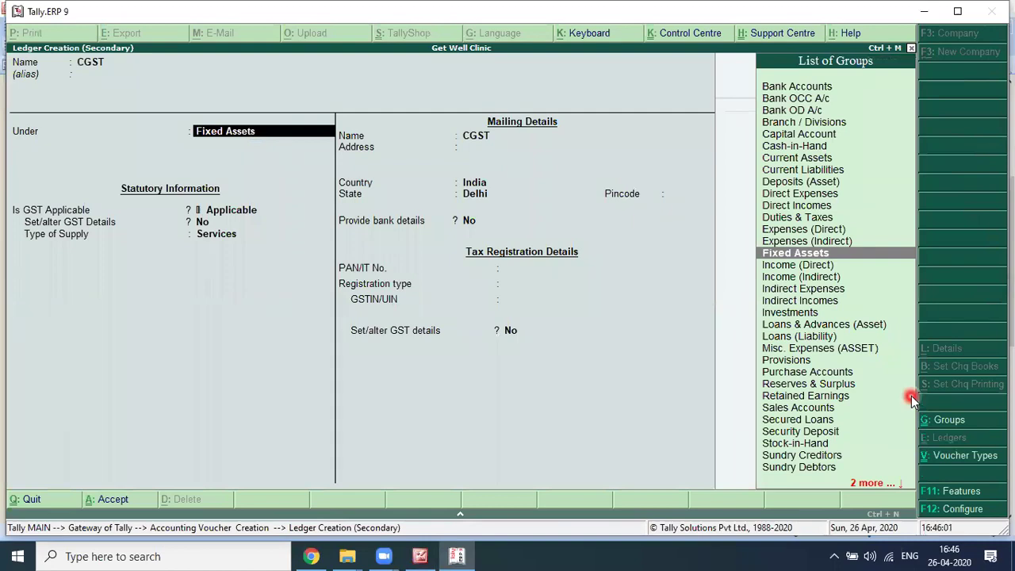
text(D)
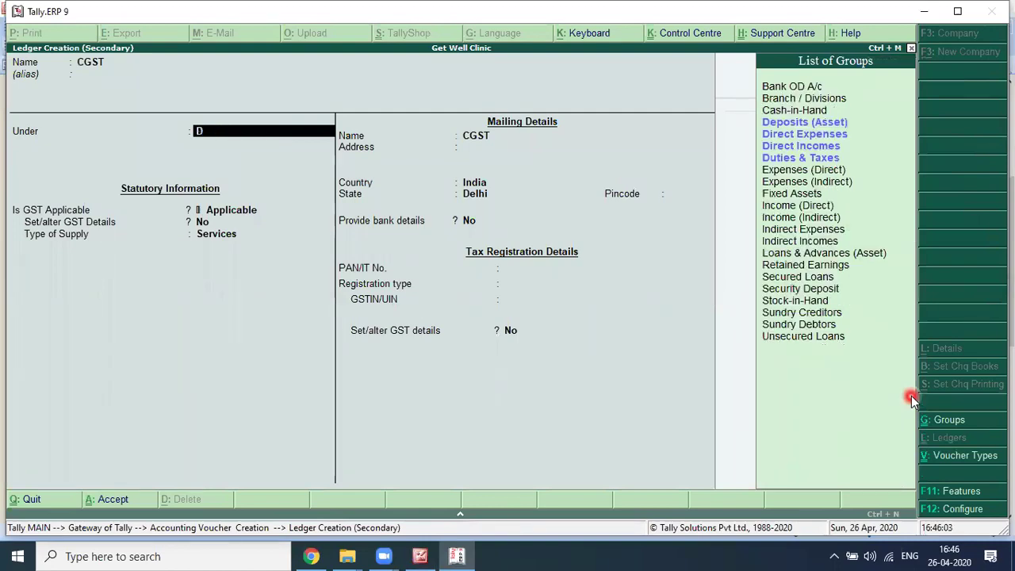
text(UTI)
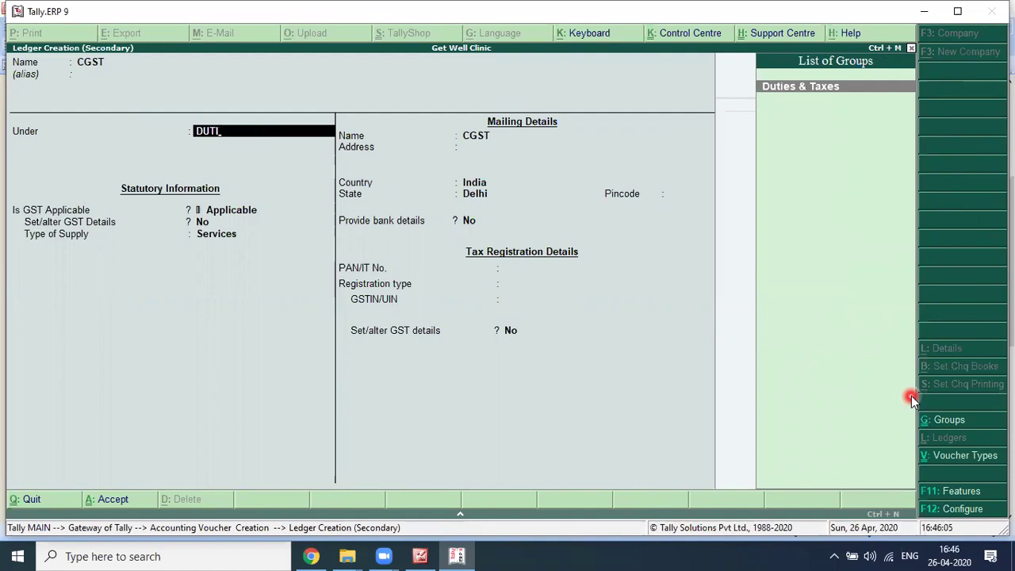
key(Return)
key(Return)
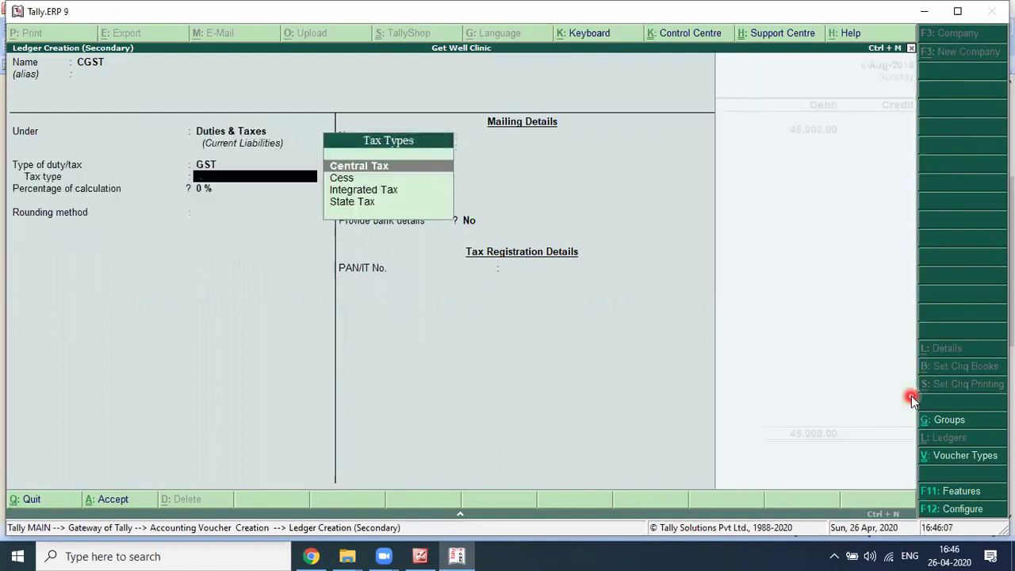
key(Return)
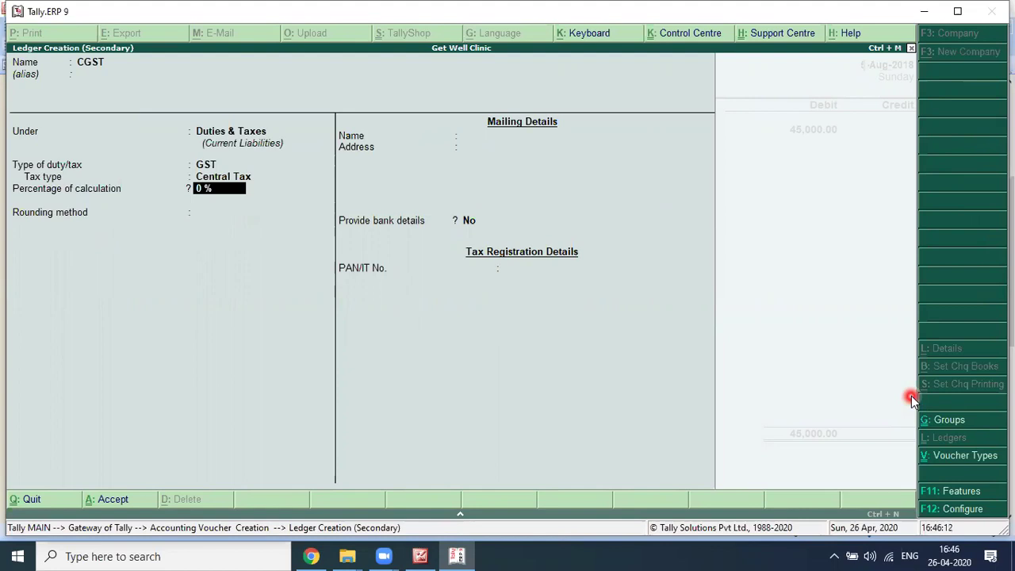
key(Return)
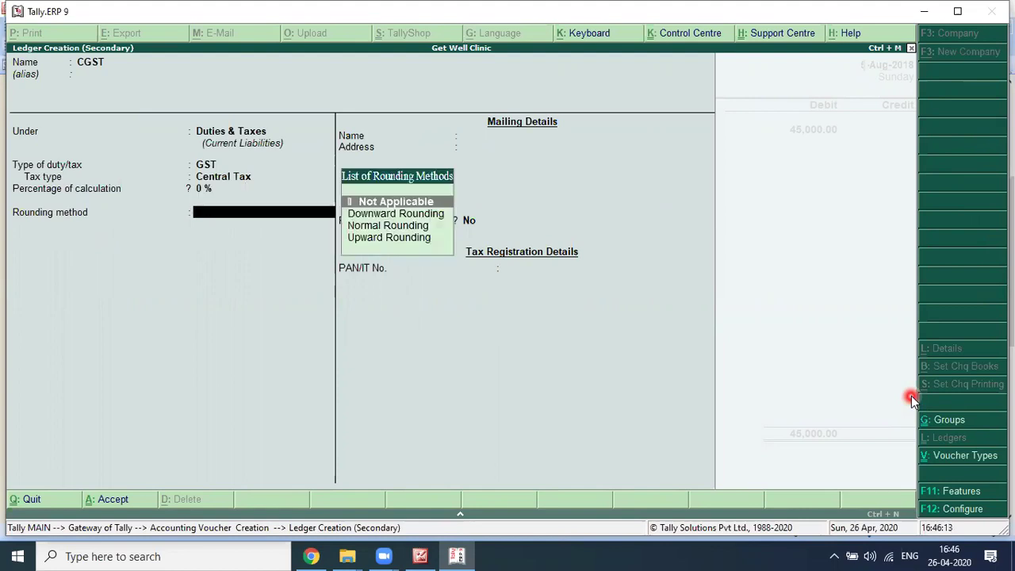
key(Return)
key(ctrl+a)
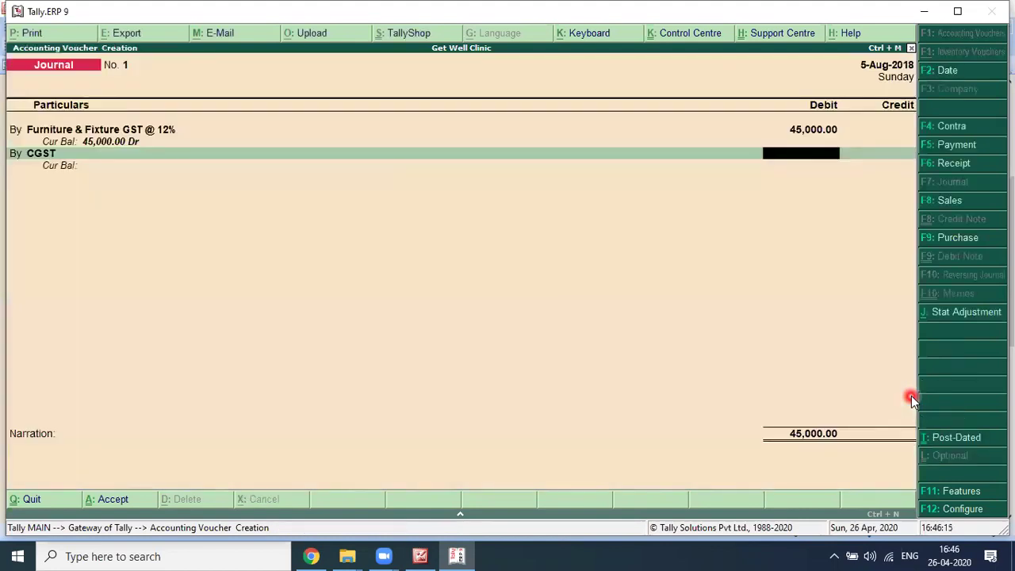
Step: Debit the CGST ledger 2,700 after checking the invoice's central tax amount
key(alt+Tab)
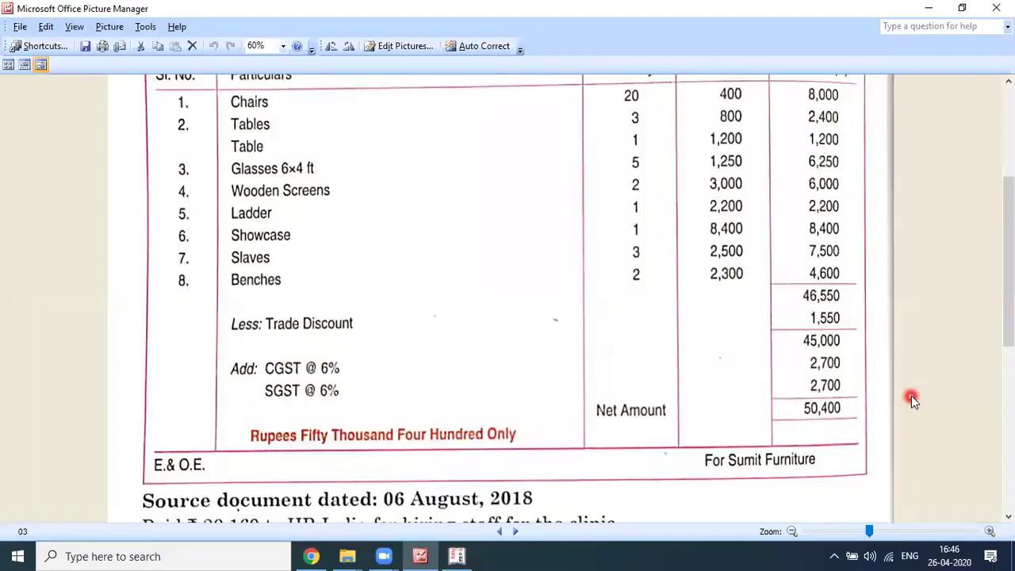
key(alt+Tab)
text(2,700)
key(Return)
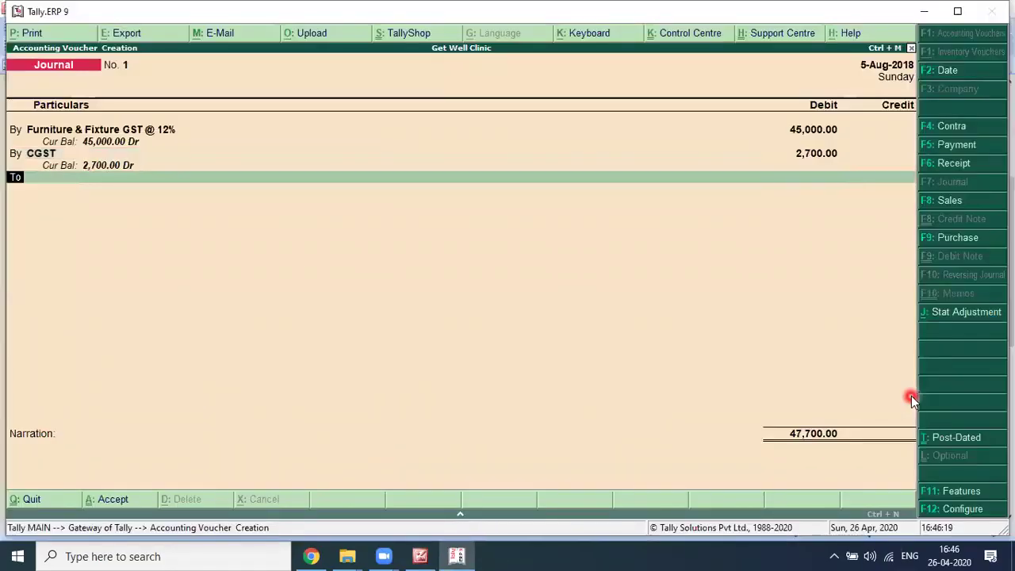
Step: Add a By line and create ledger SGST as GST State Tax with 0% rate
text(b)
key(Return)
text(S)
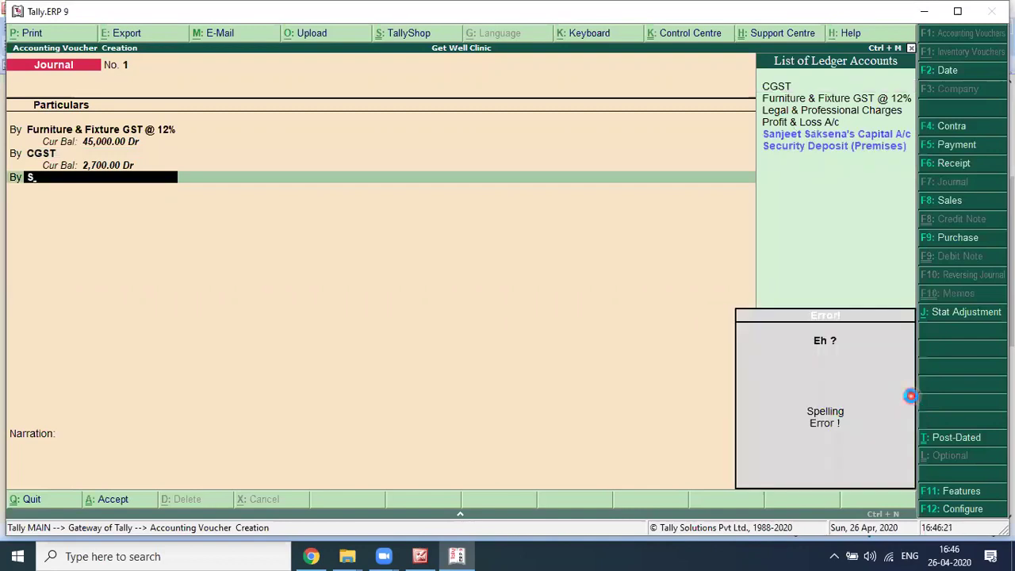
key(alt+c)
text(SGST)
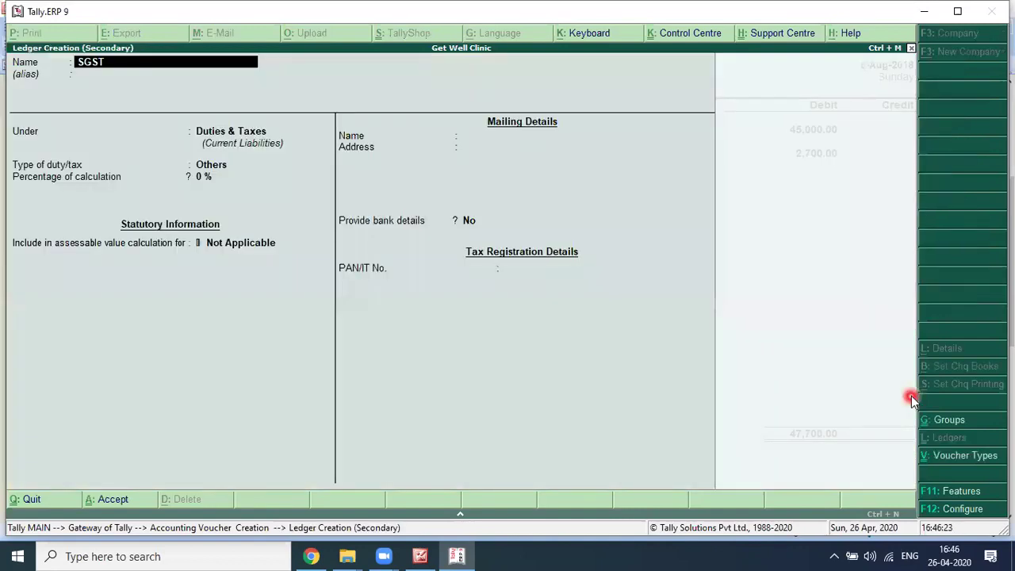
key(Return)
key(Return)
key(Return)
key(Up)
key(Return)
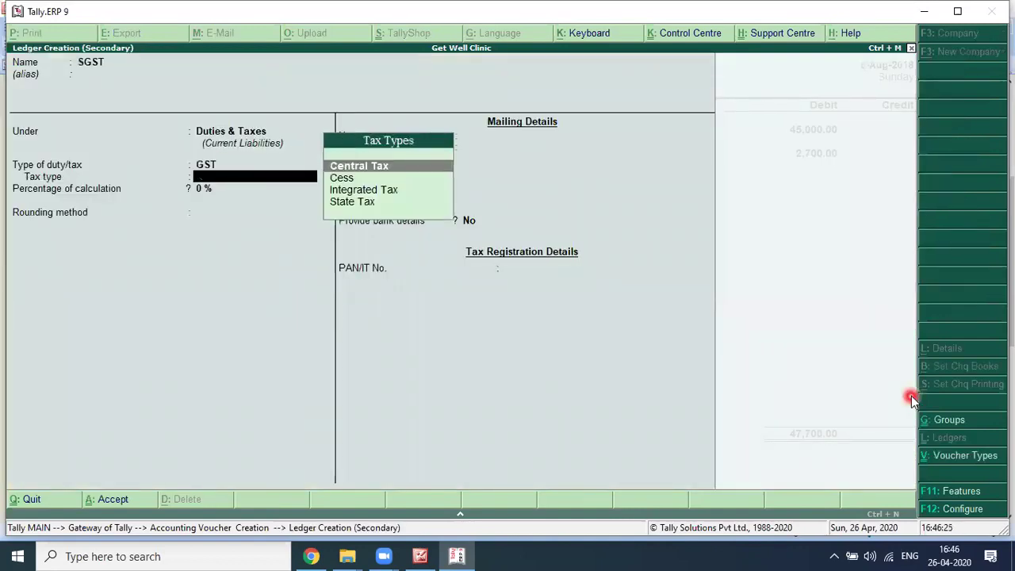
key(Down)
key(Down)
key(Down)
key(Return)
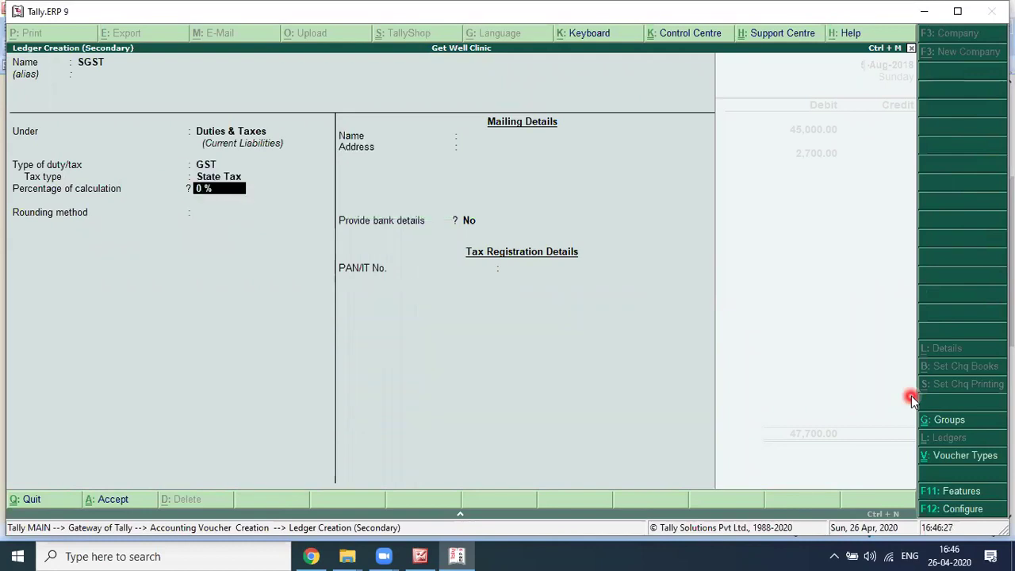
key(Return)
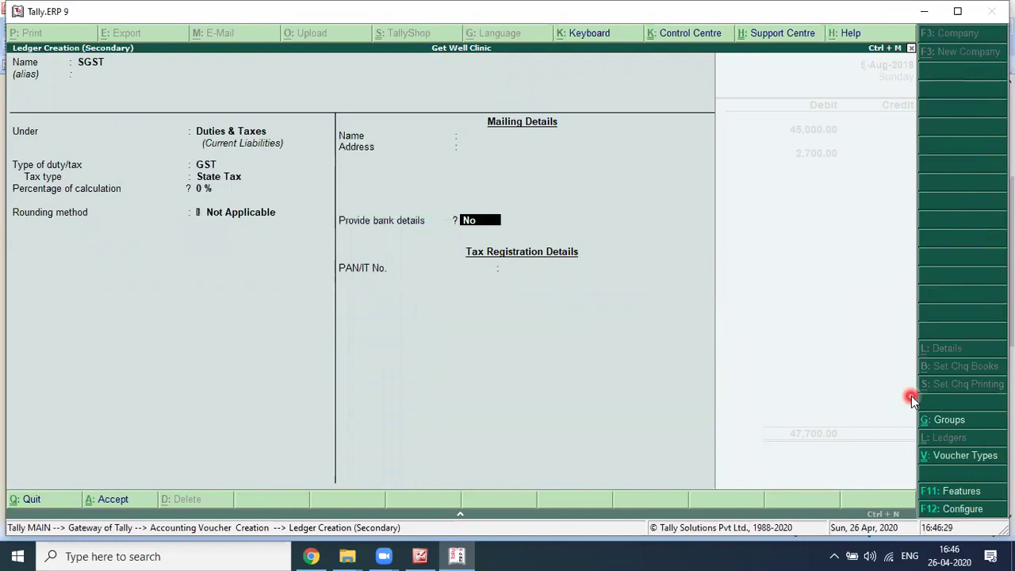
key(Return)
Step: Enter 2700 as the SGST debit and bring the invoice image back for reference
key(Return)
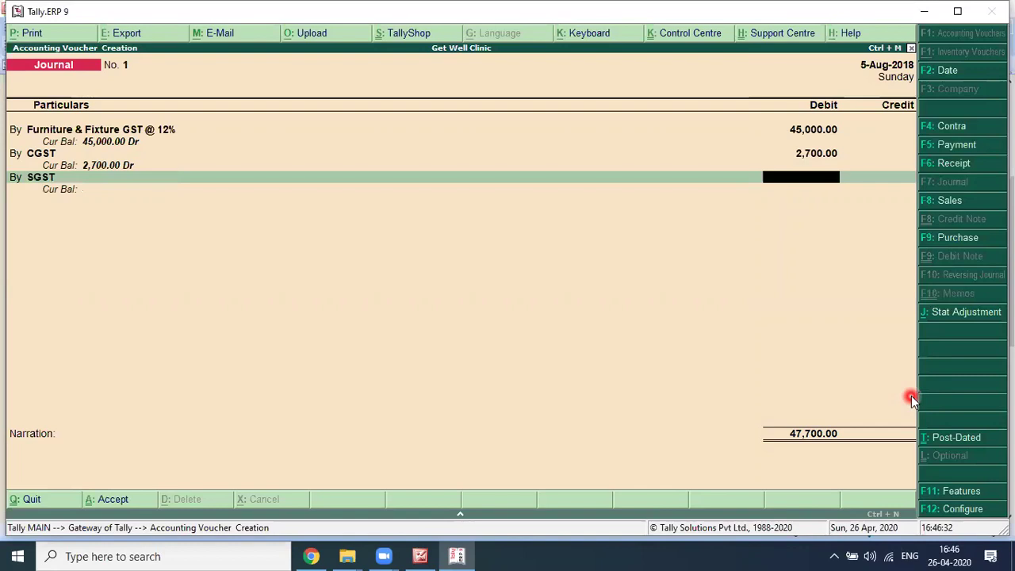
text(2700)
key(Return)
key(alt+Tab)
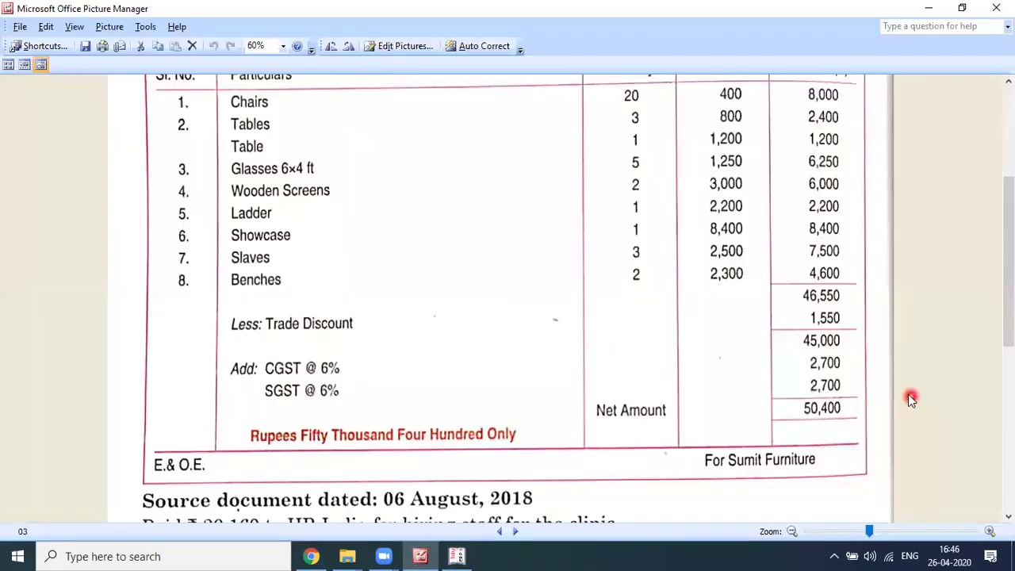
scroll(410, 103, up, 3)
scroll(604, 139, up, 1)
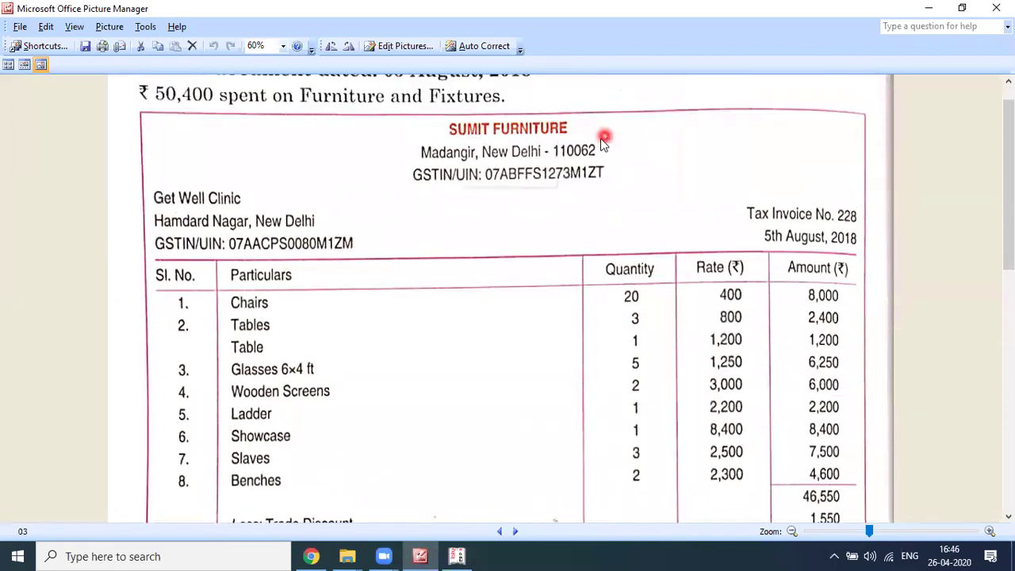
Step: Create a SUMIT FURNITURE ledger under Sundry Creditors with bill-by-bill balances and 30-day credit
key(alt+Tab)
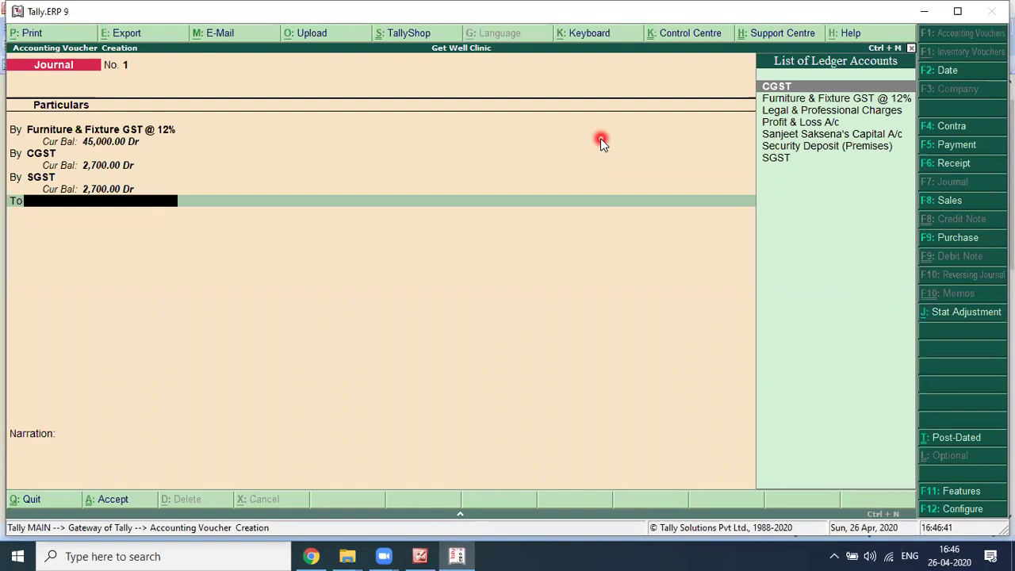
key(alt+c)
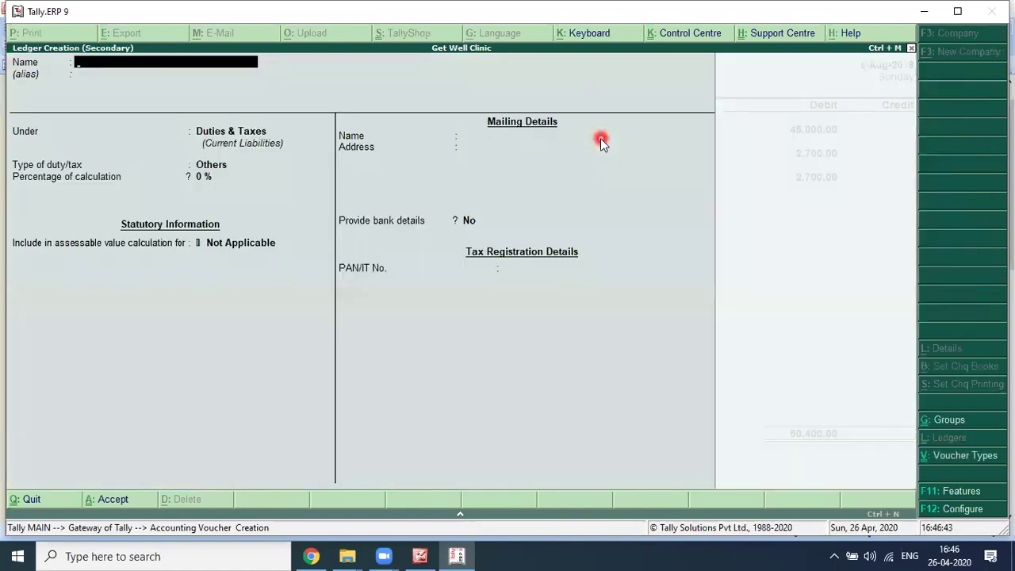
text(IT FURNI)
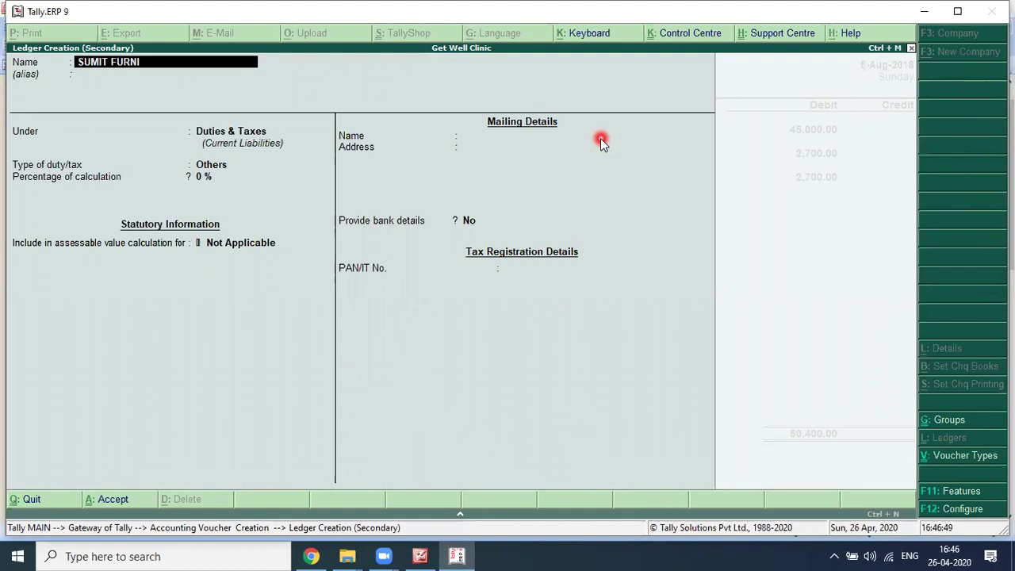
text(TURE)
key(Return)
key(Return)
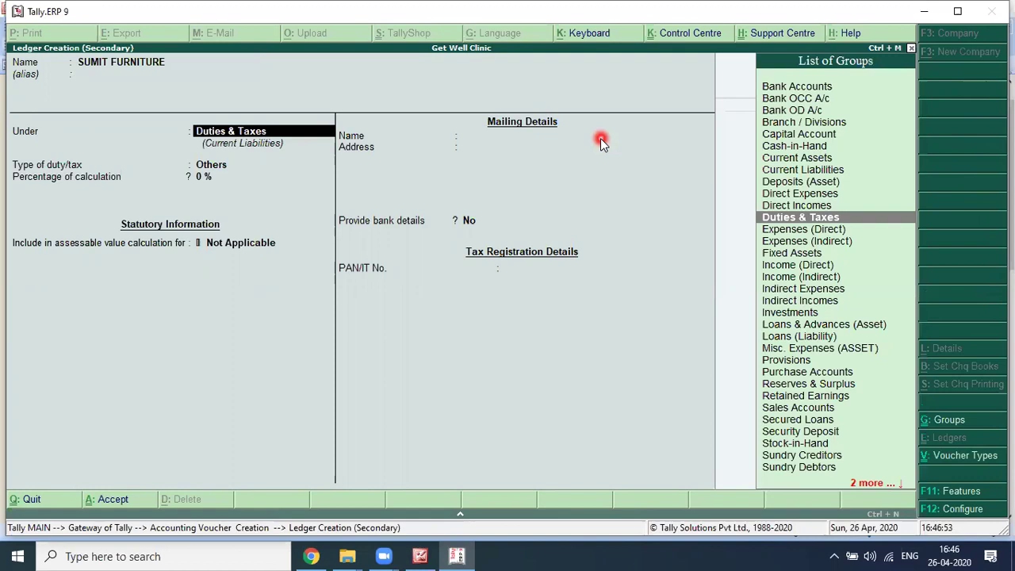
text(CRED)
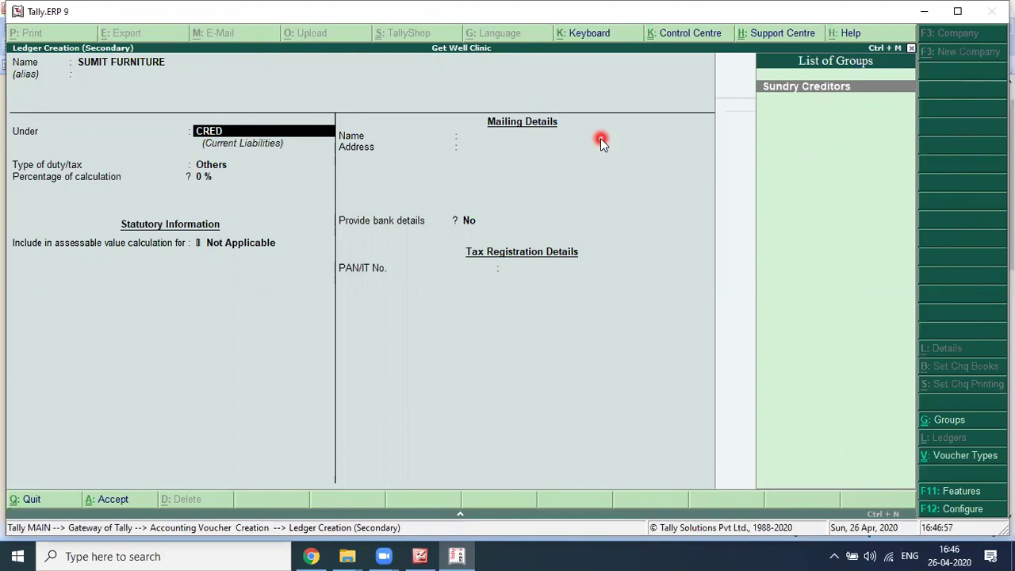
key(Return)
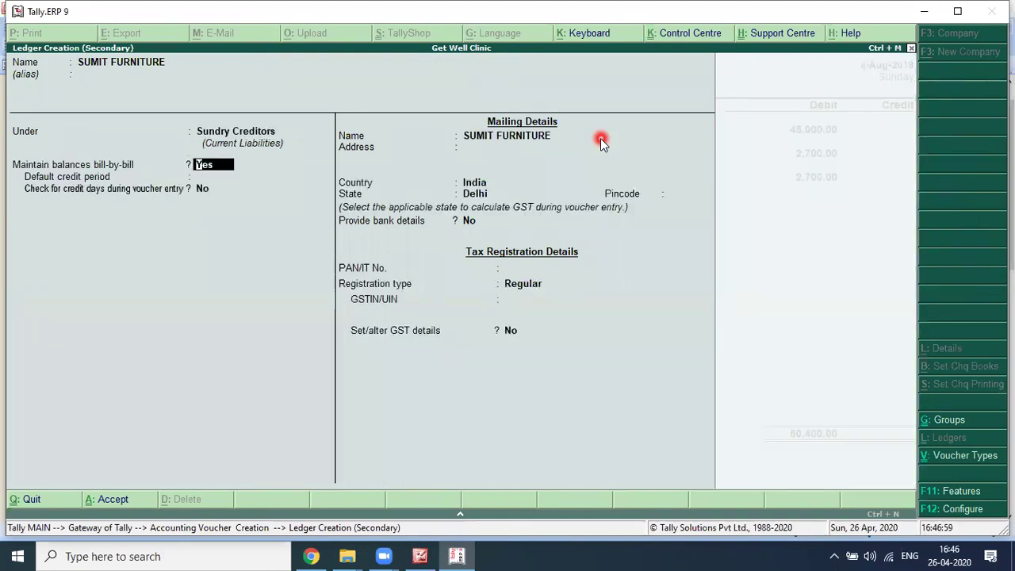
key(Return)
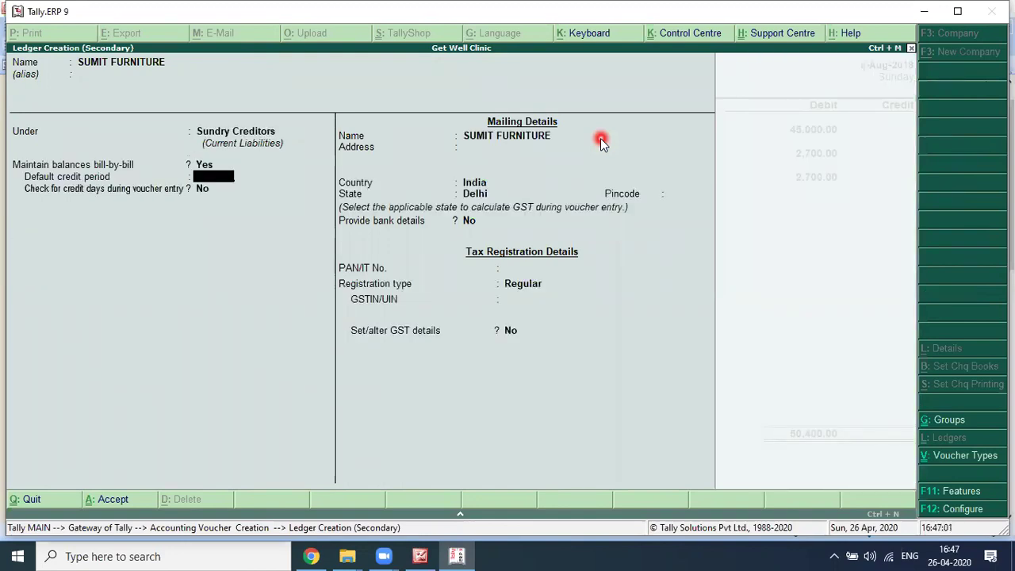
text(30)
key(Return)
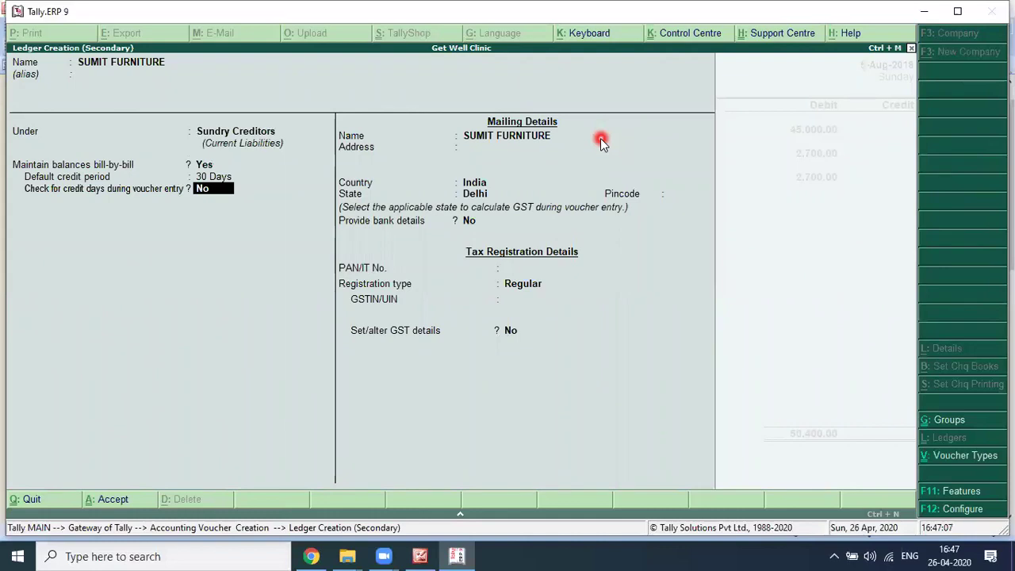
Step: Set the ledger's credit-days check to No
key(Return)
key(BackSpace)
key(BackSpace)
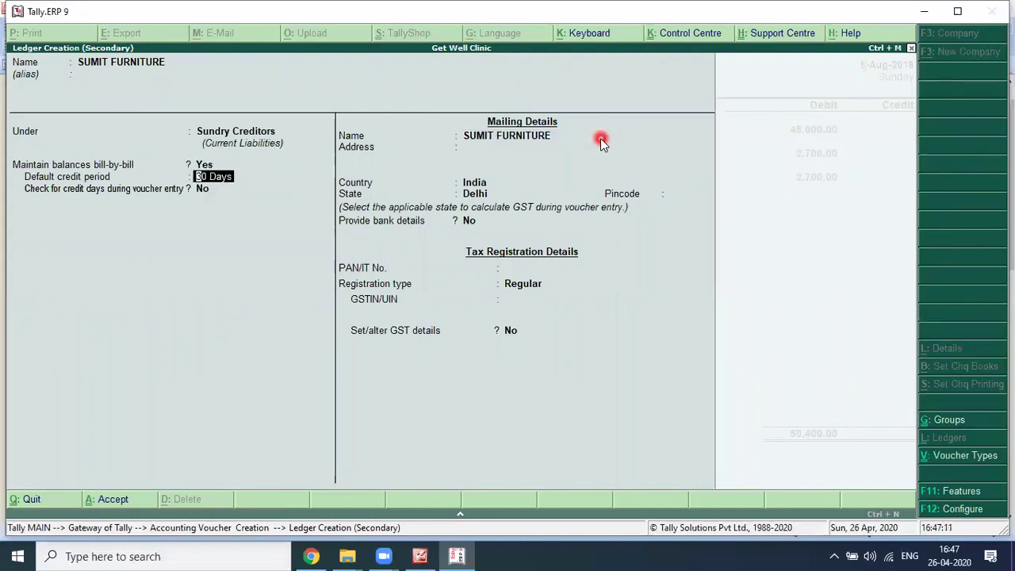
key(Return)
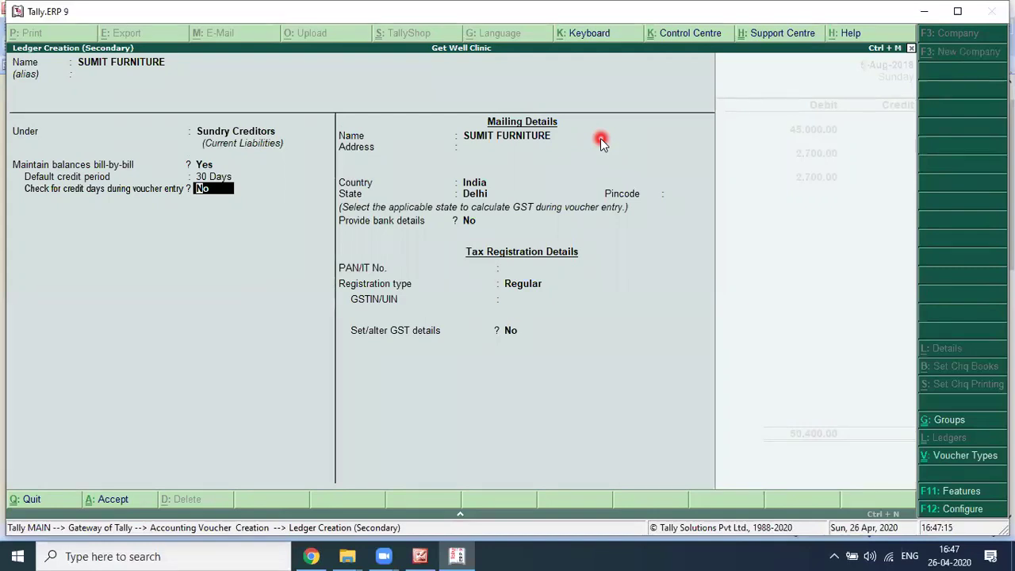
text(Y)
key(Return)
text(N)
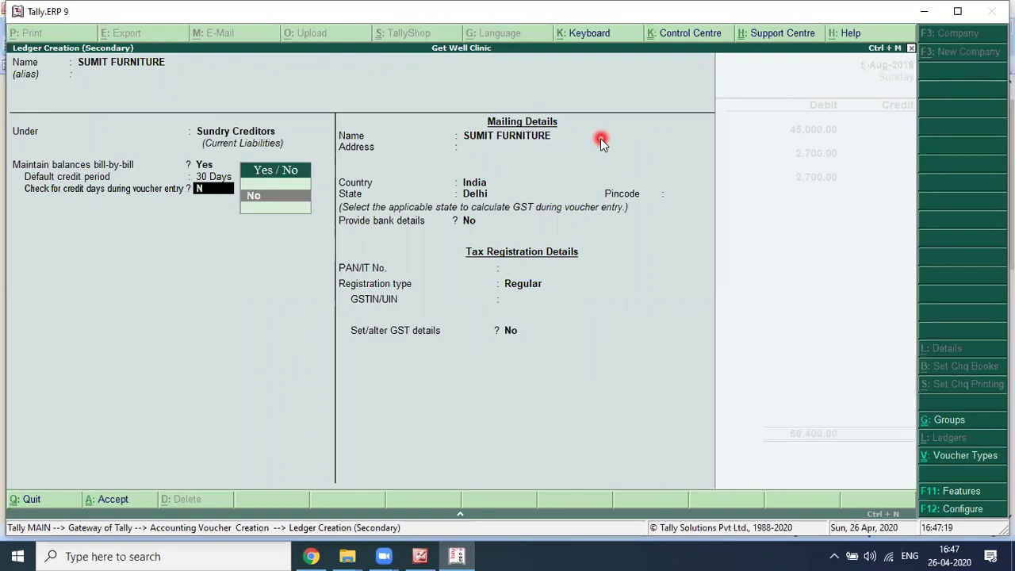
key(Return)
key(Return)
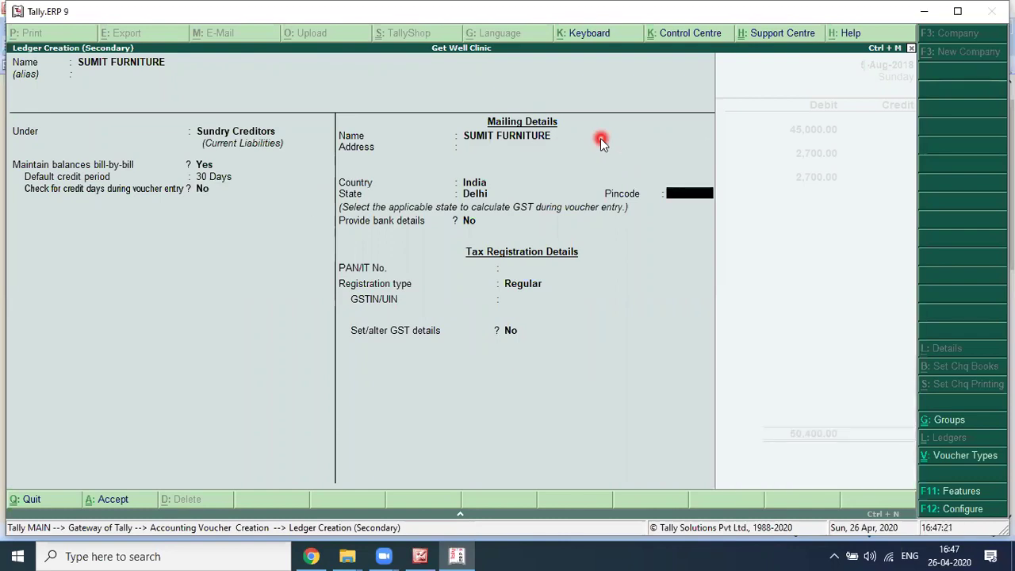
key(Return)
key(Return)
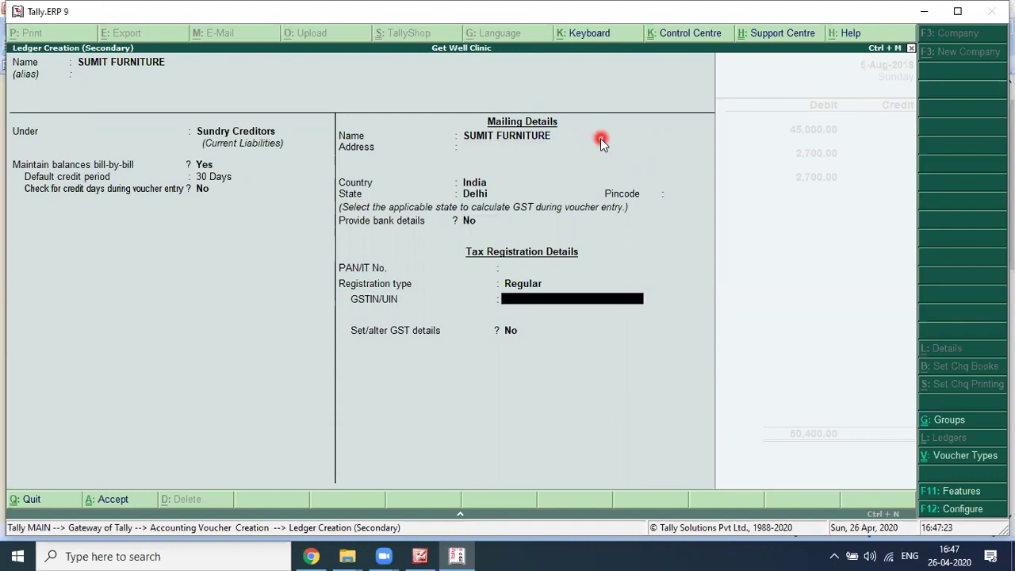
key(BackSpace)
key(BackSpace)
key(BackSpace)
key(BackSpace)
key(BackSpace)
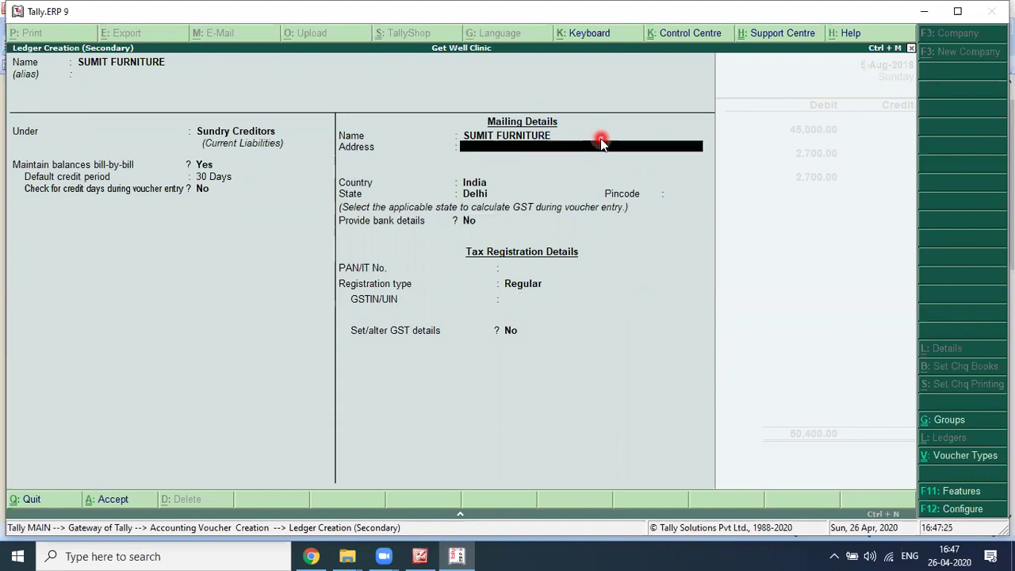
key(Return)
Step: Enter the supplier address MADANGIR, NEW DELHI, India, pincode 110062, copied from the invoice
key(alt+Tab)
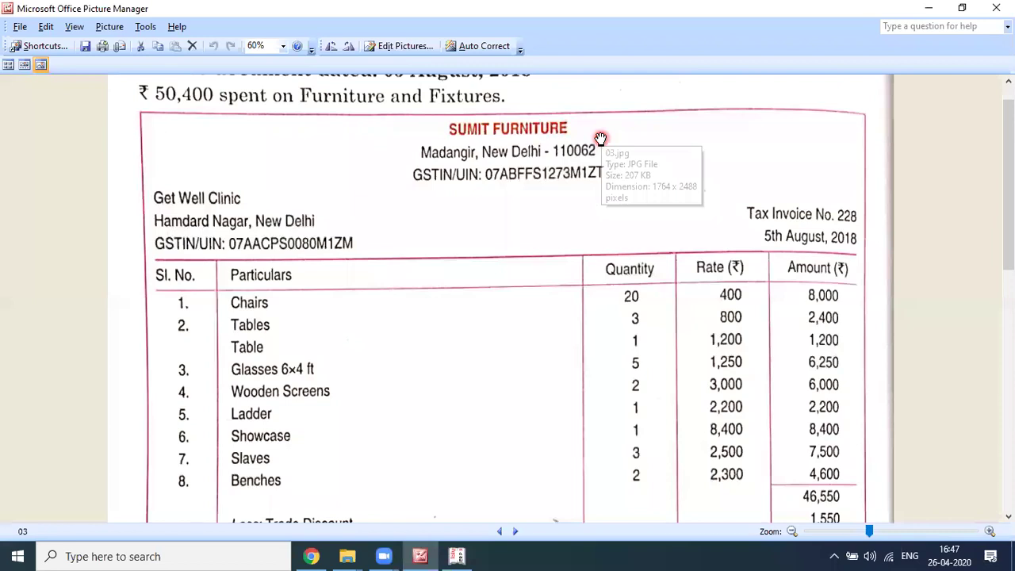
key(alt+Tab)
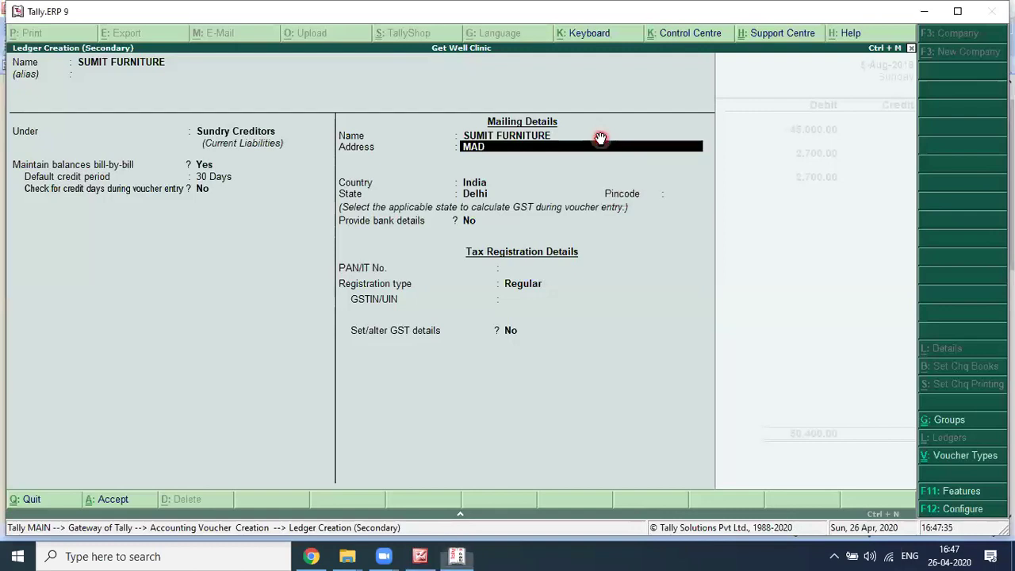
key(alt+Tab)
key(alt+Tab)
text(ANGIR)
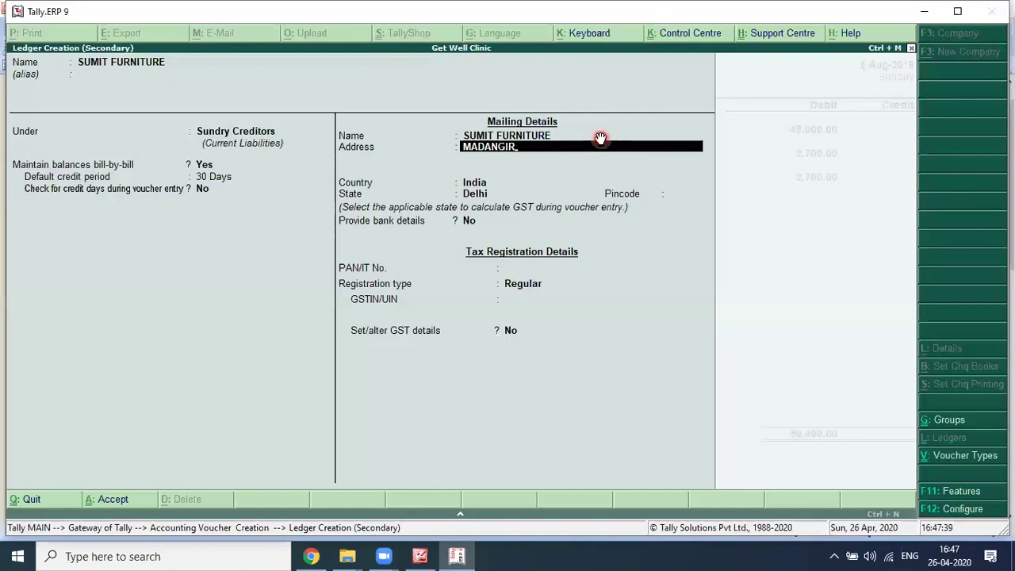
key(alt+Tab)
key(alt+Tab)
text(NEW DELHI)
key(Return)
key(Return)
key(Return)
key(Return)
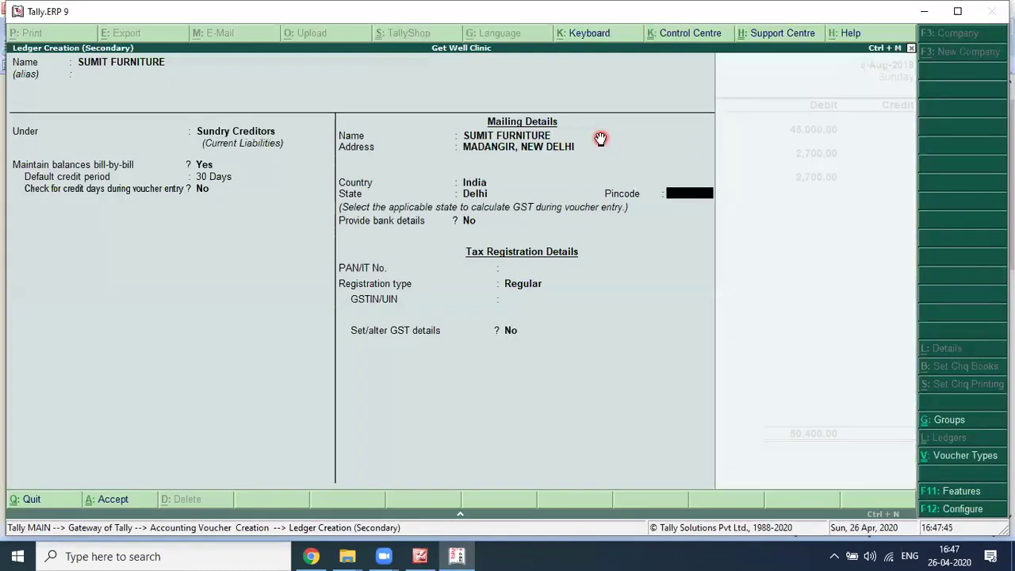
key(alt+Tab)
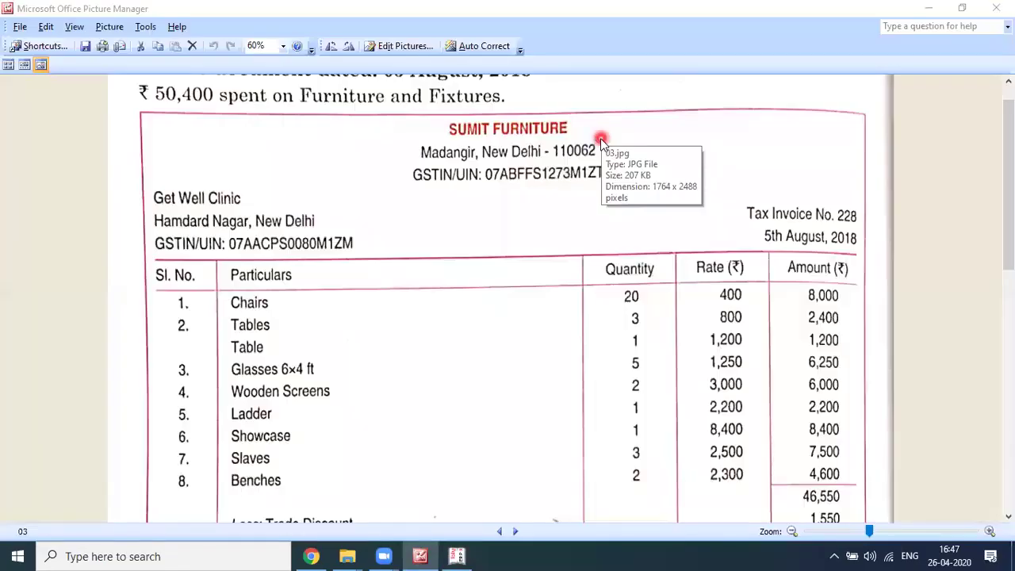
key(alt+Tab)
text(110062)
key(Return)
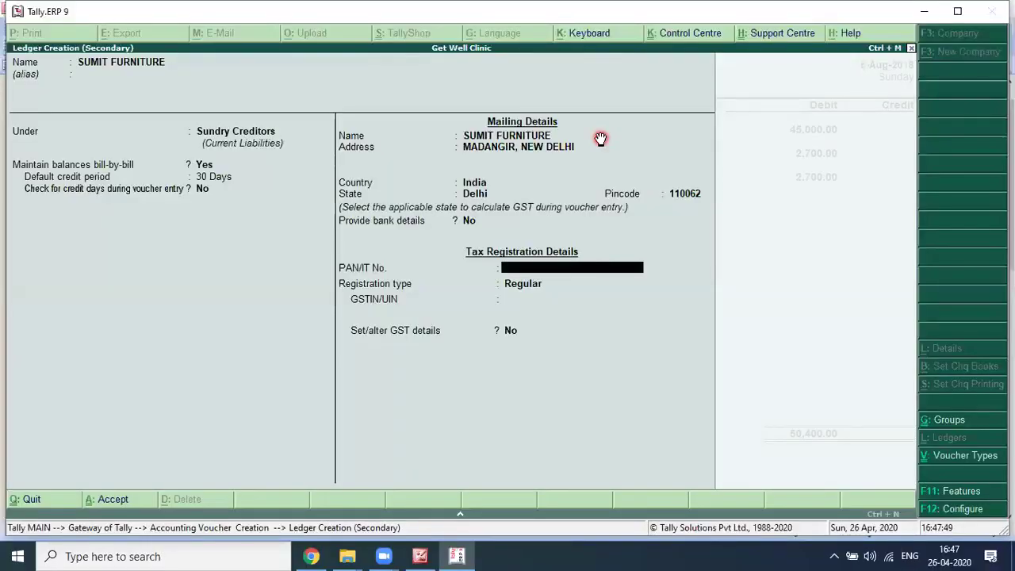
key(alt+Tab)
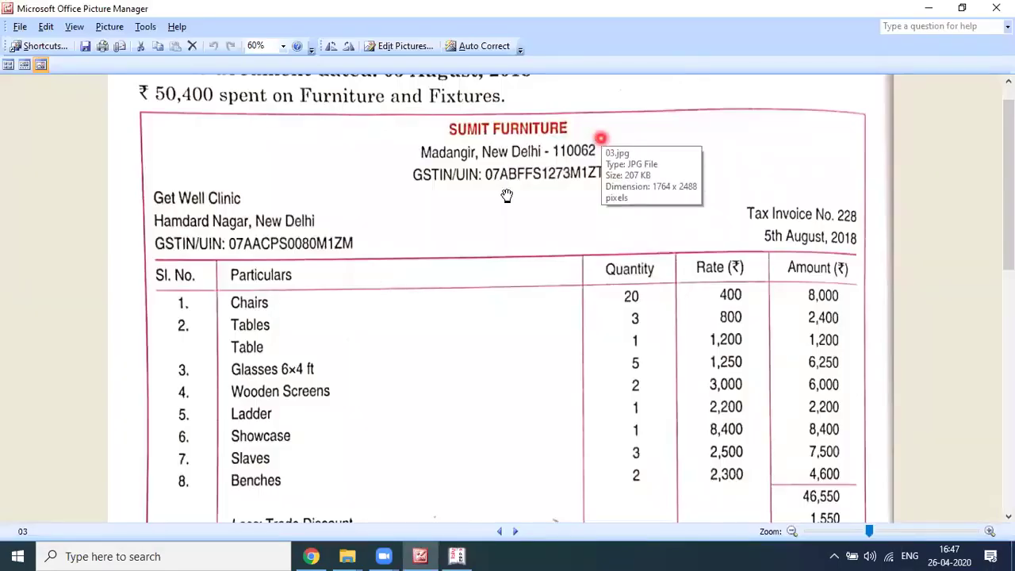
Step: Enter the supplier's GSTIN from the invoice as the ledger's GSTIN/UIN
key(alt+Tab)
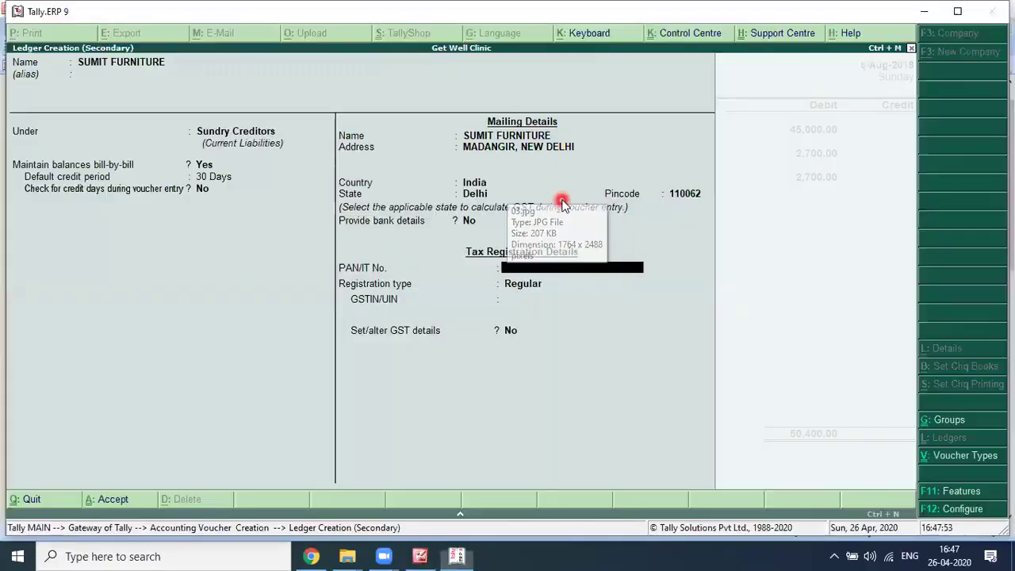
key(Return)
key(Return)
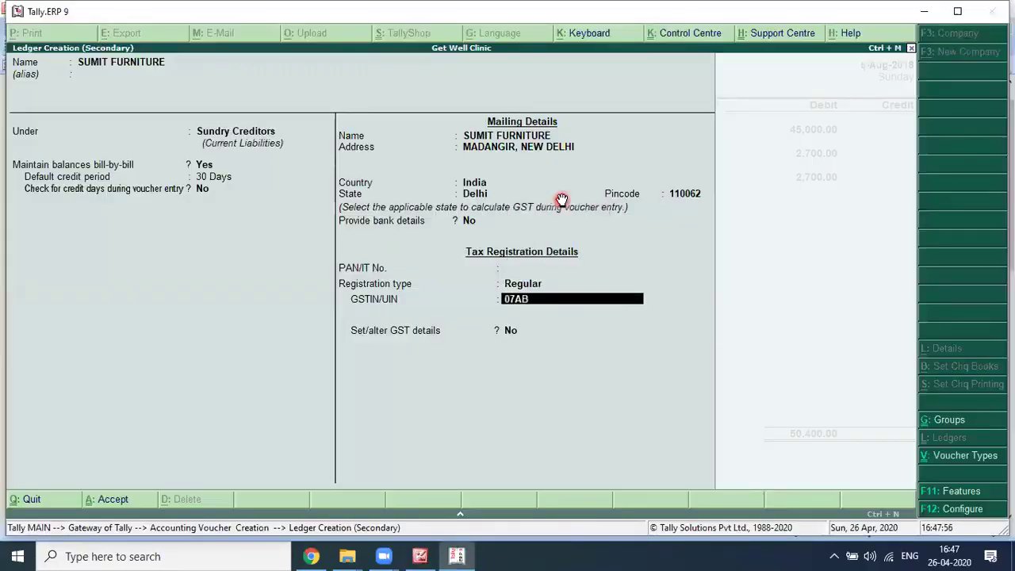
key(alt+Tab)
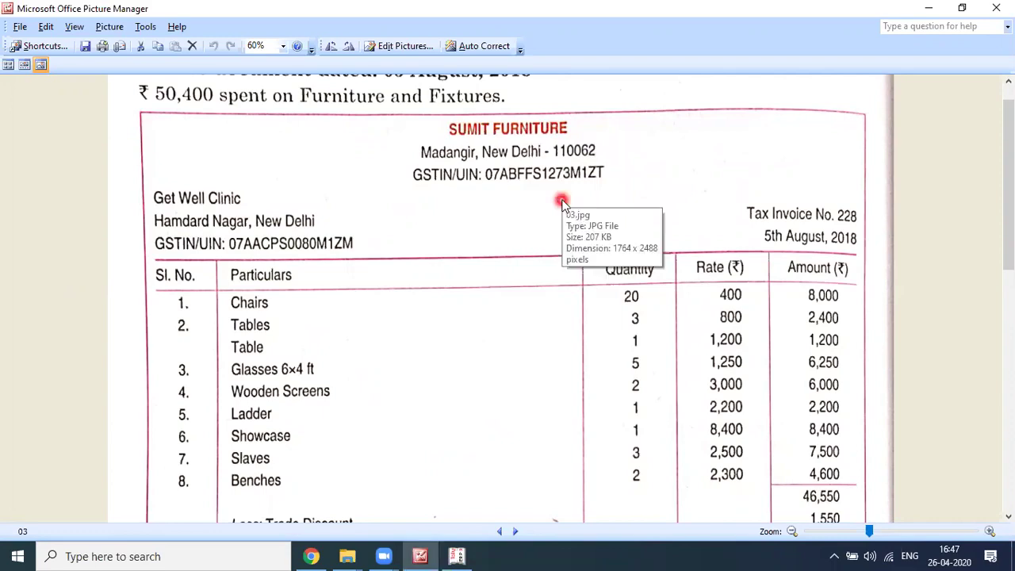
key(alt+Tab)
key(alt+Tab)
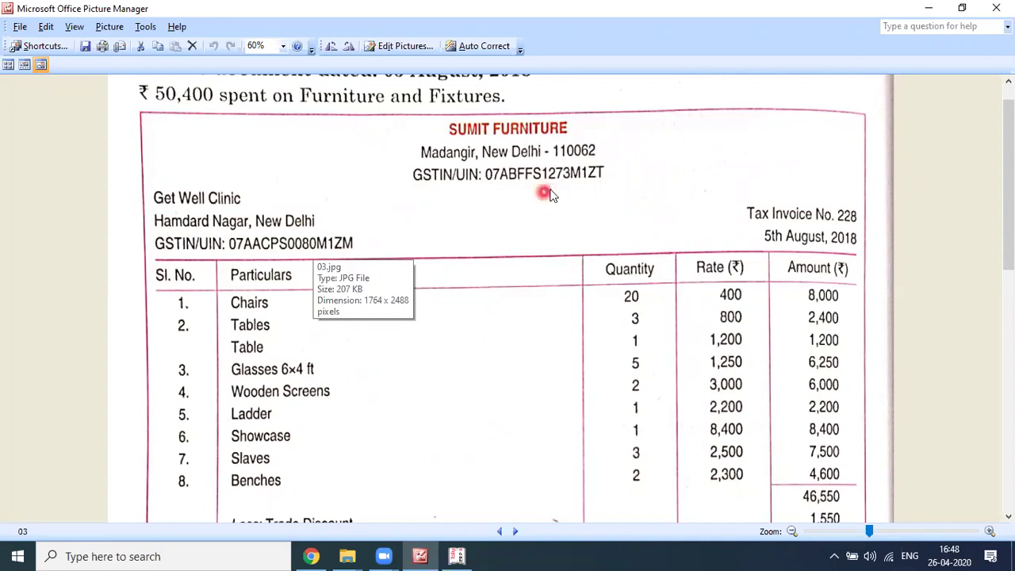
key(alt+Tab)
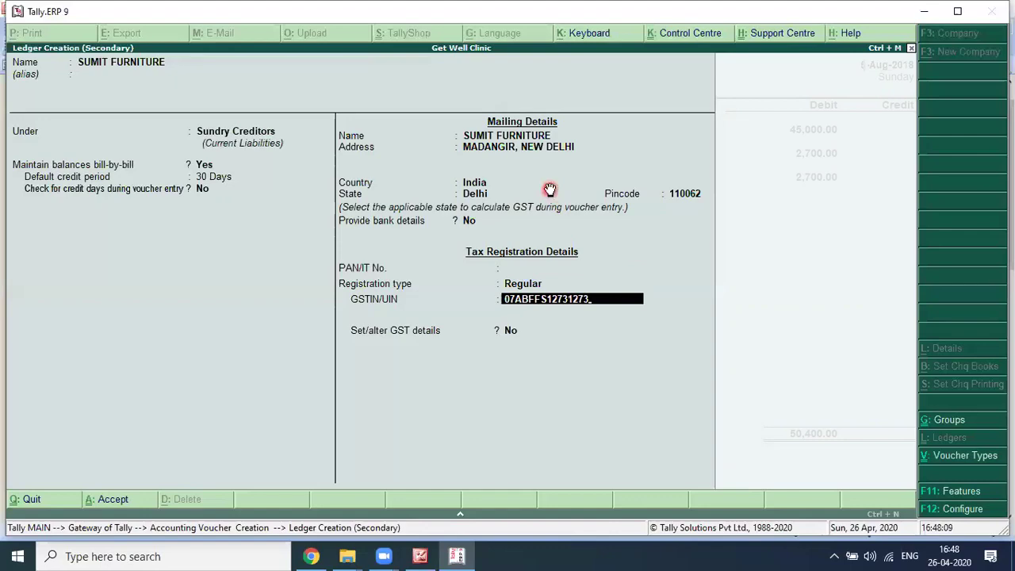
key(alt+Tab)
key(alt+Tab)
key(alt+Tab)
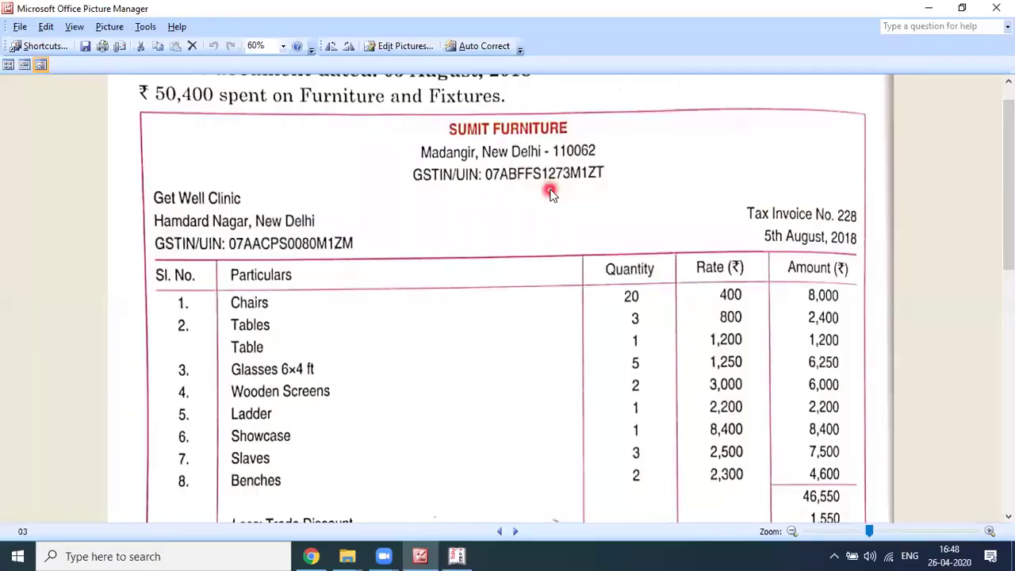
key(alt+Tab)
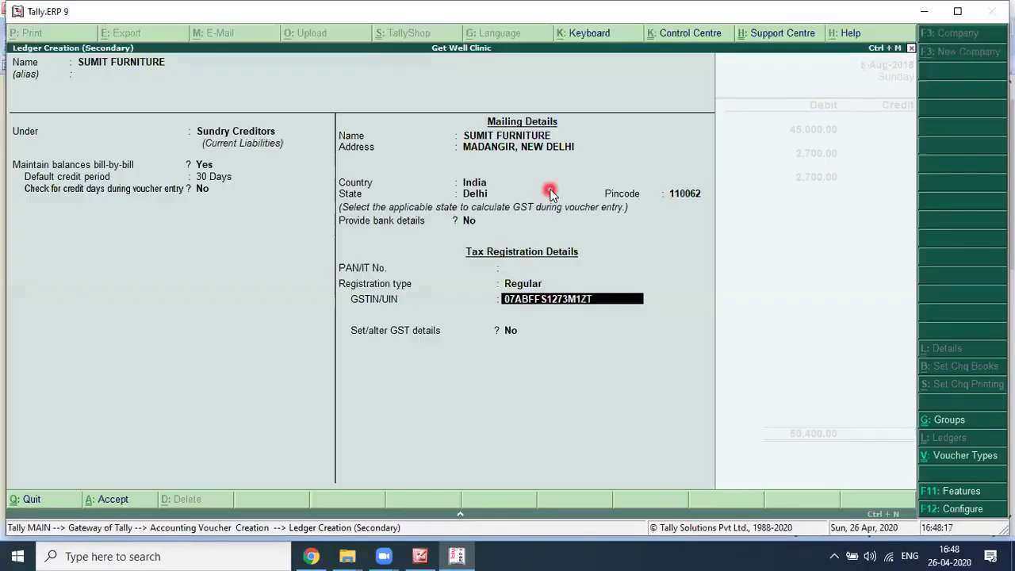
key(Return)
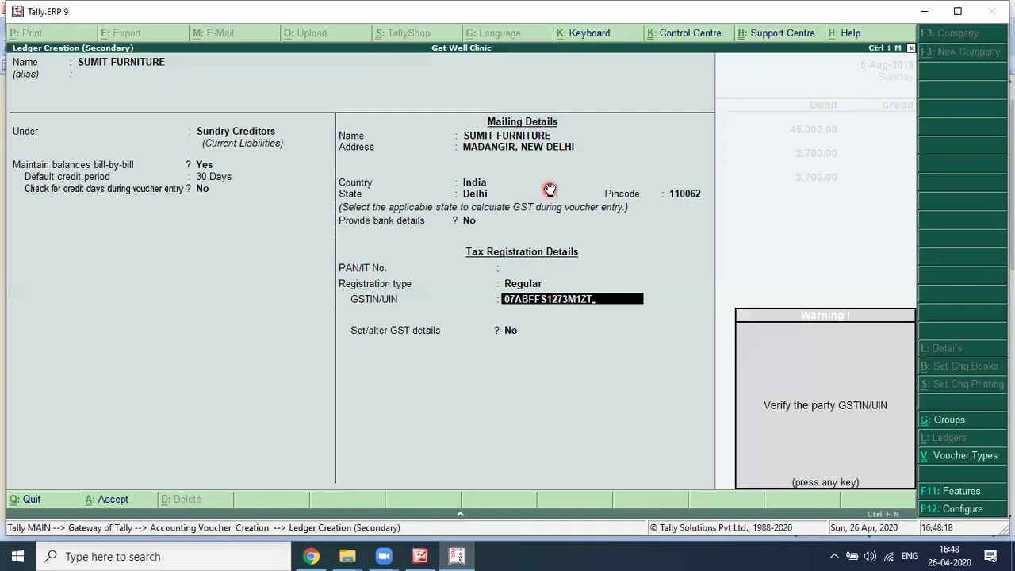
Step: Dismiss the GSTIN warning, leave GST details as No, and accept the ledger
key(alt+Tab)
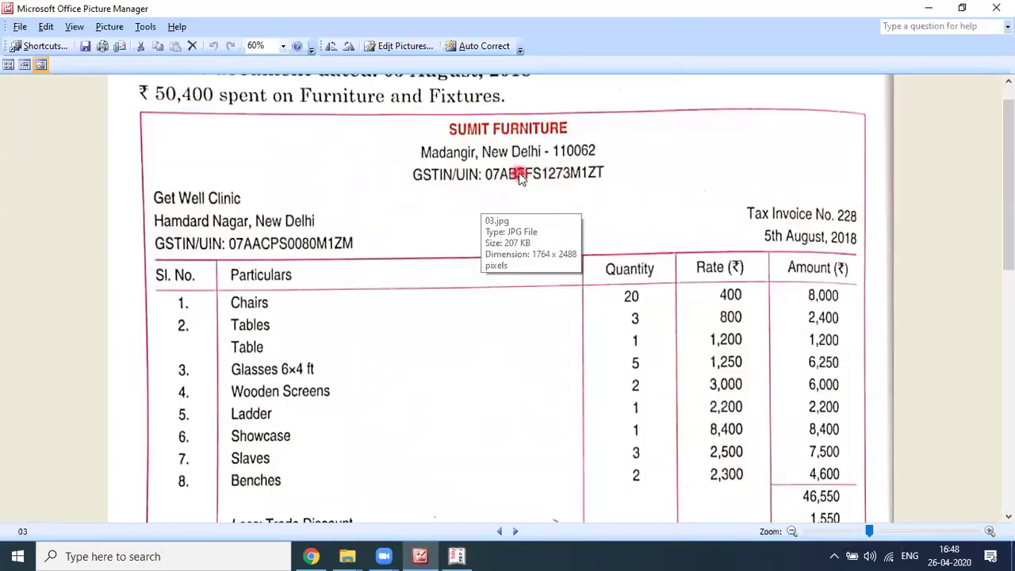
key(alt+Tab)
key(Return)
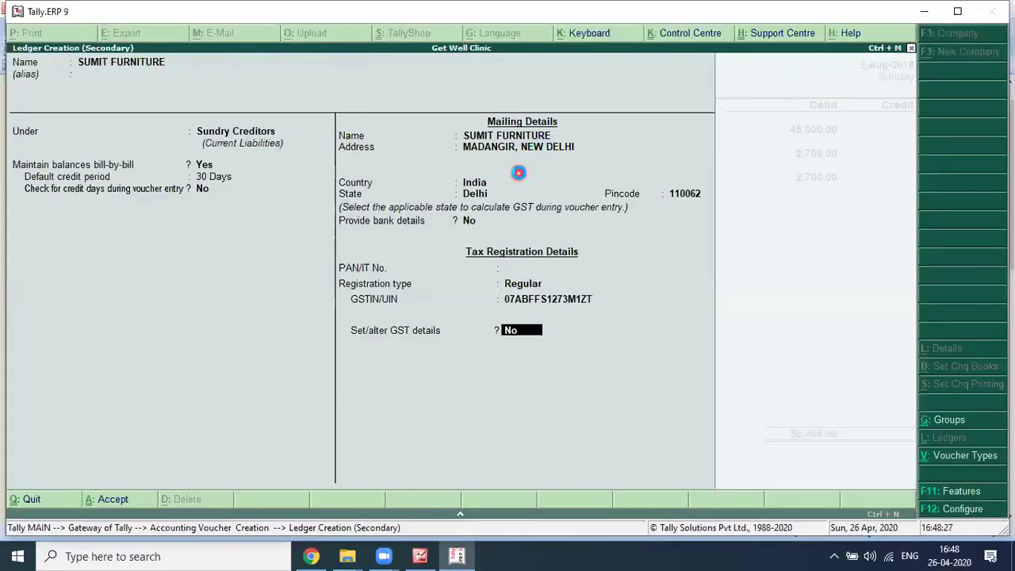
key(Return)
key(Return)
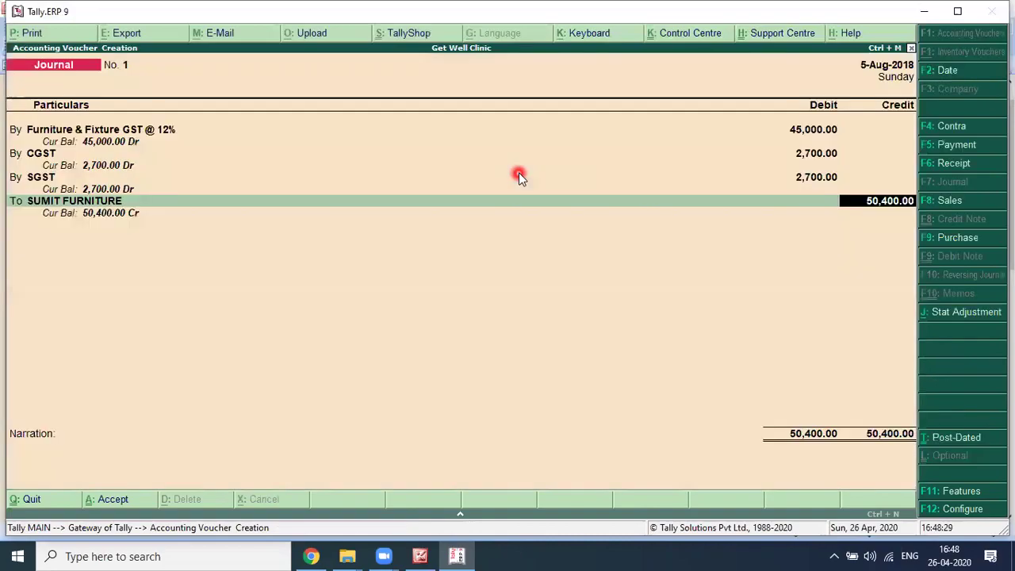
Step: Open bill-wise details for the 50,400.00 credit and choose New Ref as the adjustment method
key(alt+Tab)
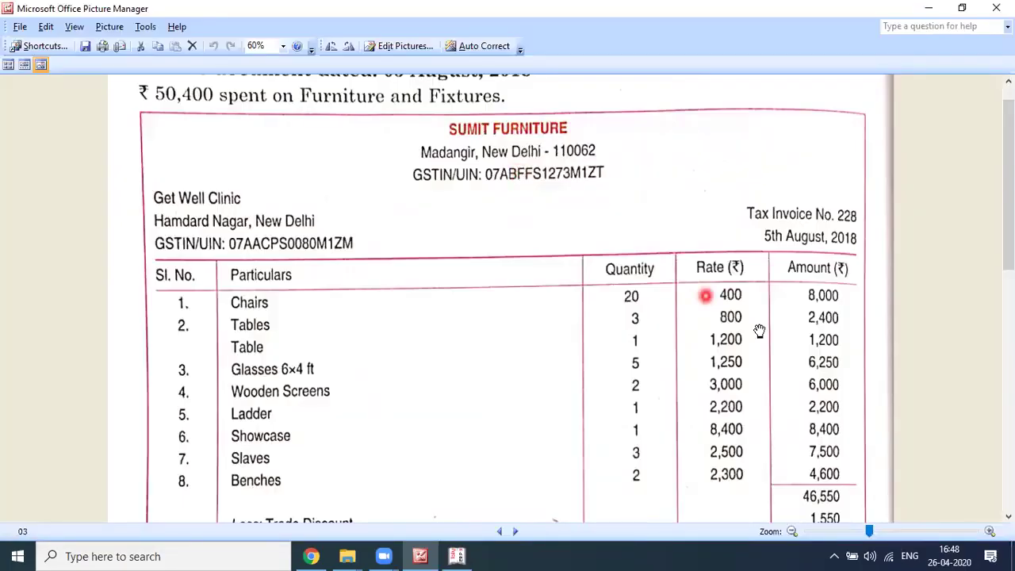
scroll(881, 344, down, 3)
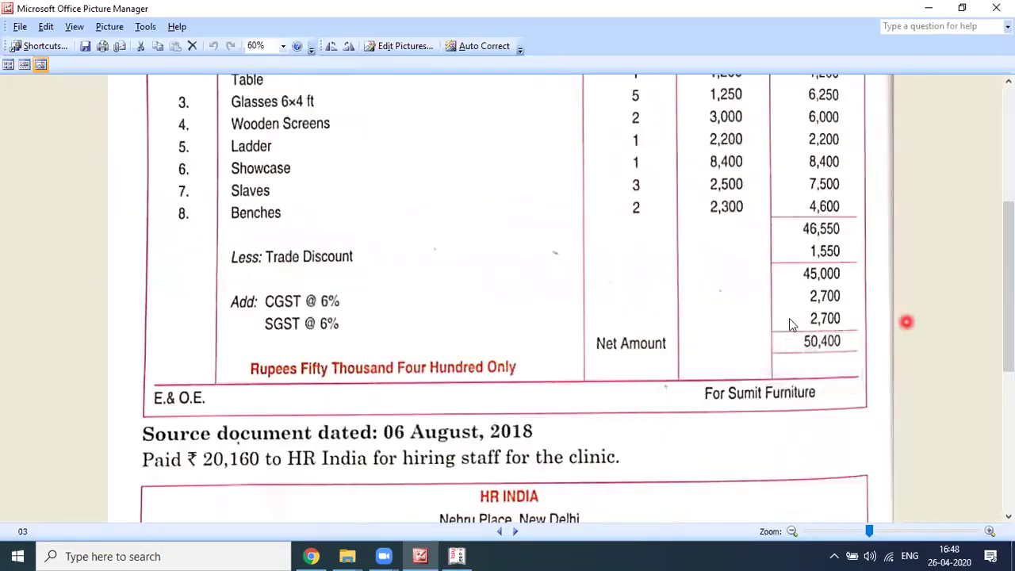
key(alt+Tab)
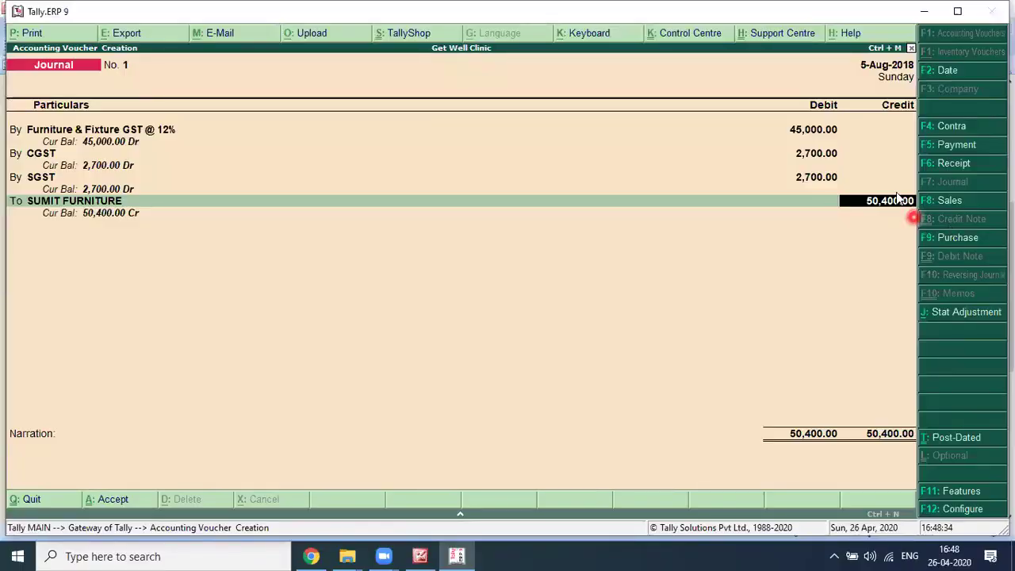
click(897, 196)
key(Return)
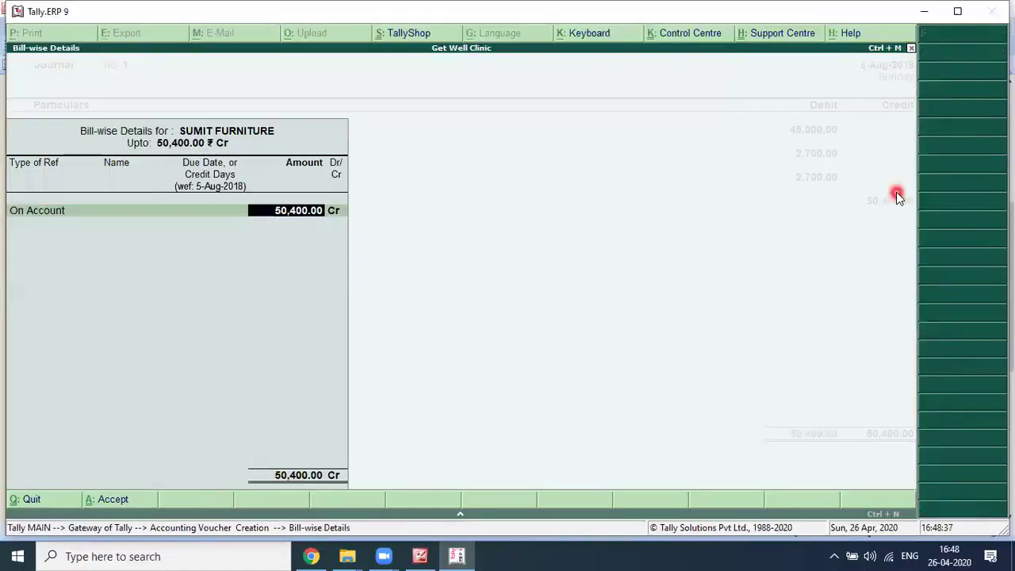
key(Up)
key(Up)
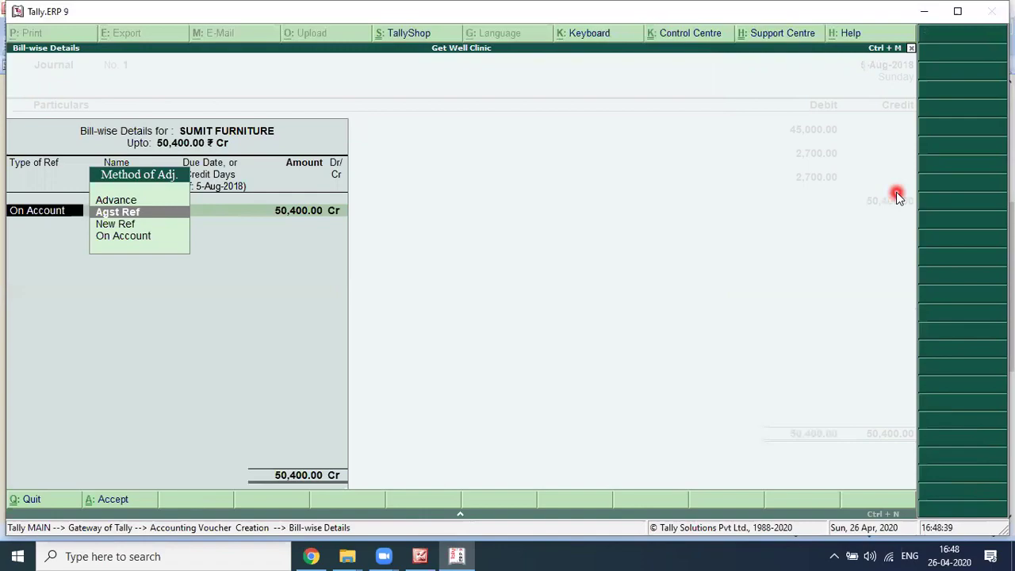
key(alt+Tab)
key(alt+Tab)
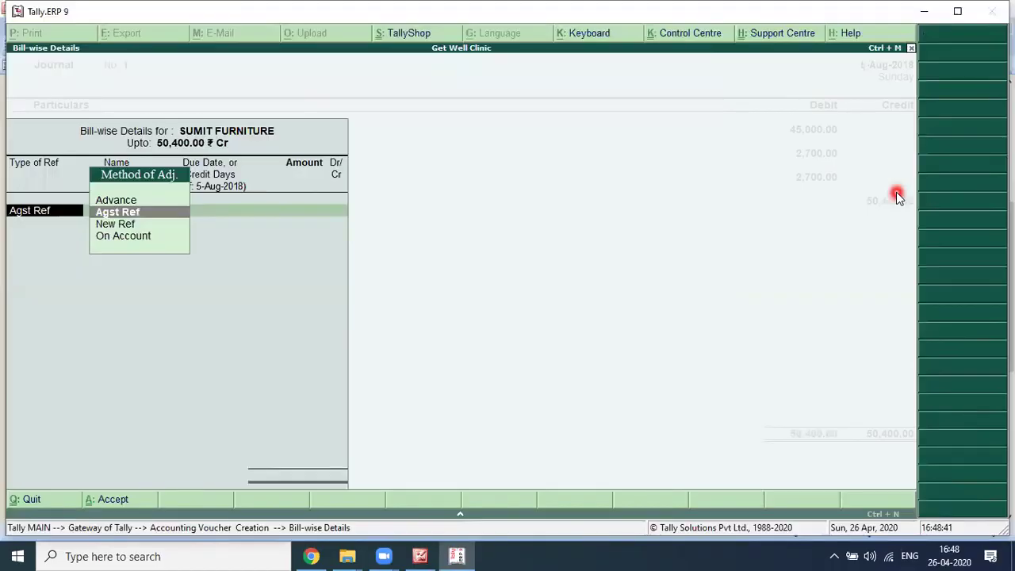
key(Down)
key(alt+Tab)
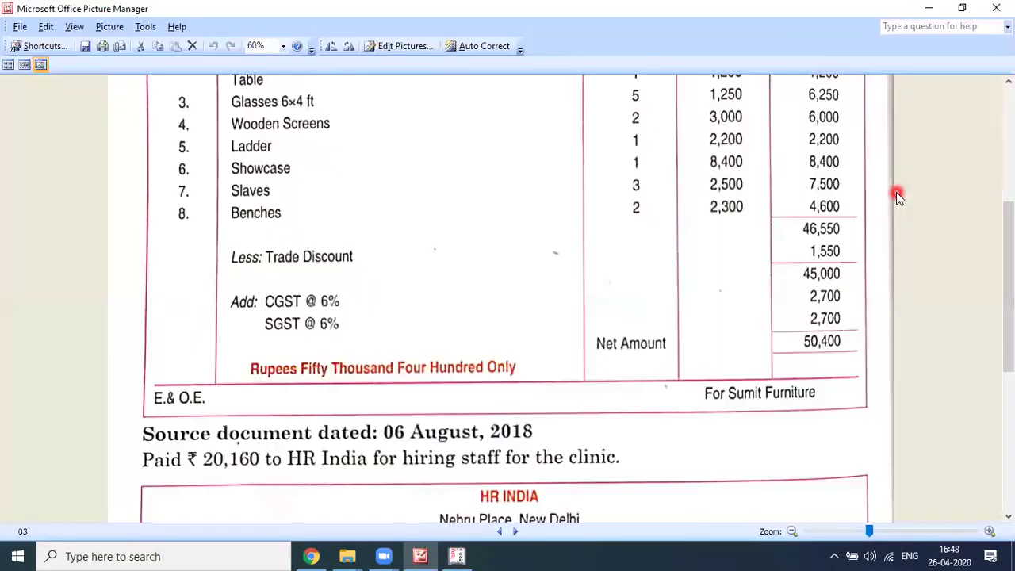
key(alt+Tab)
key(alt+Tab)
key(alt+Tab)
key(Return)
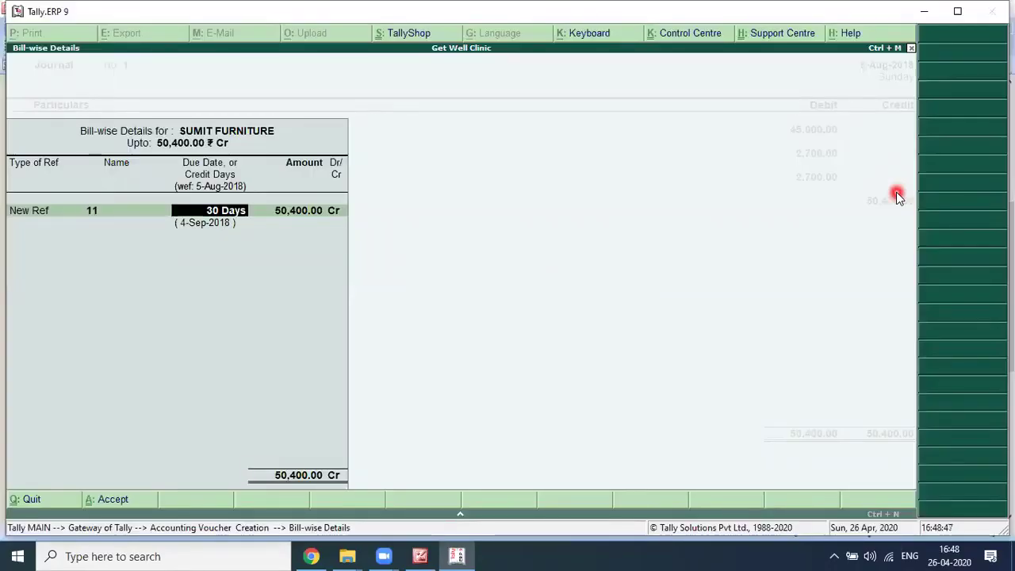
Step: Name the new bill reference 228 and keep the 30-day credit period
key(alt+Tab)
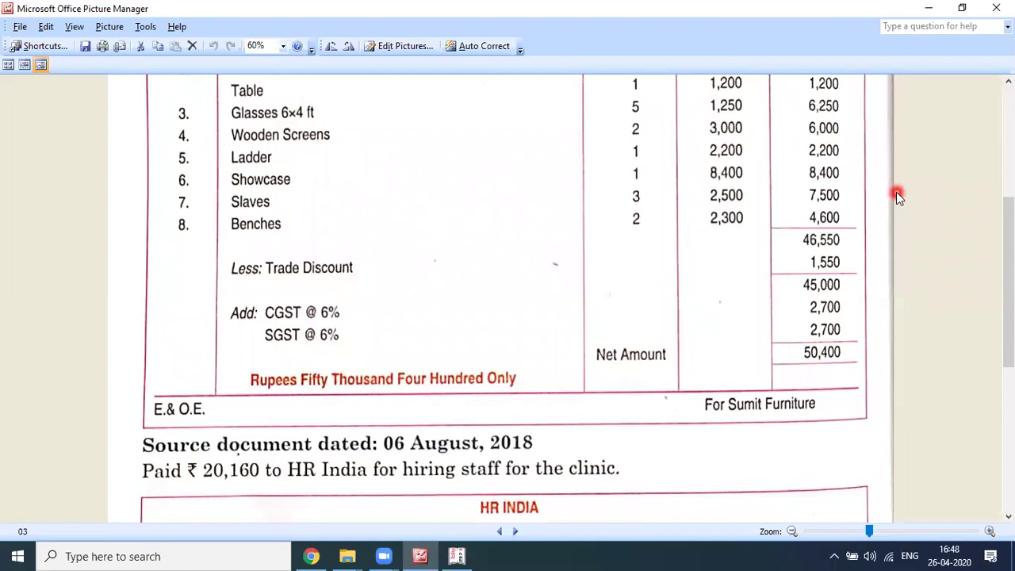
scroll(896, 194, up, 3)
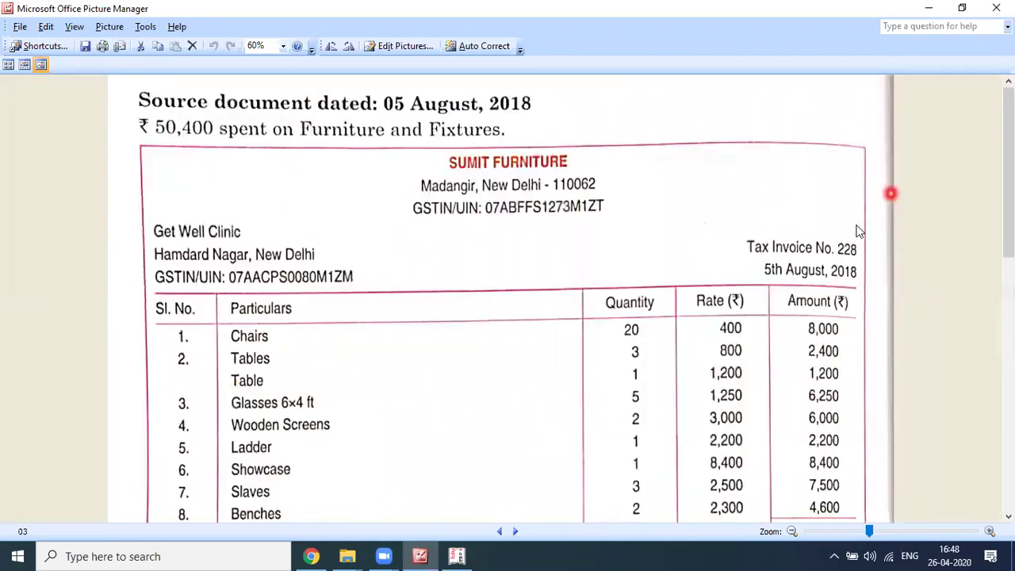
key(alt+Tab)
text(228)
key(Return)
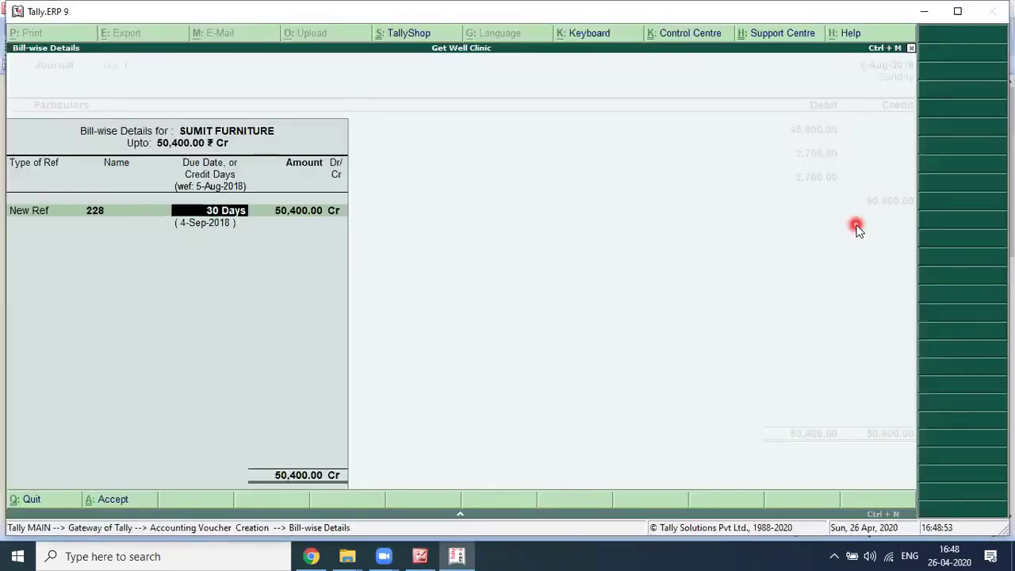
key(Return)
key(Return)
Step: Begin the narration with 'BILL NO. 228 DATE'
text(b)
key(BackSpace)
text(BILL NO. 22)
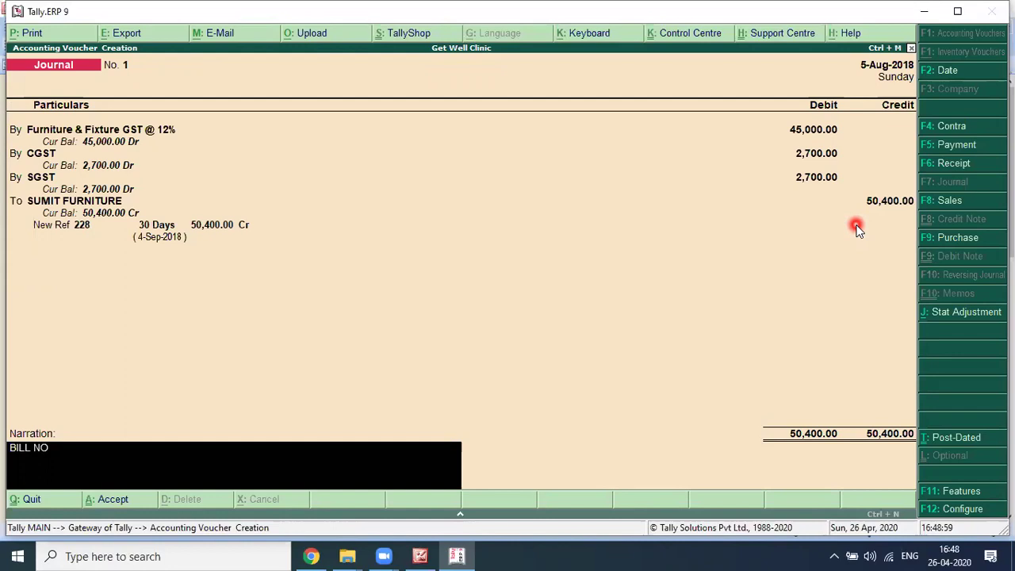
text(8 DATE)
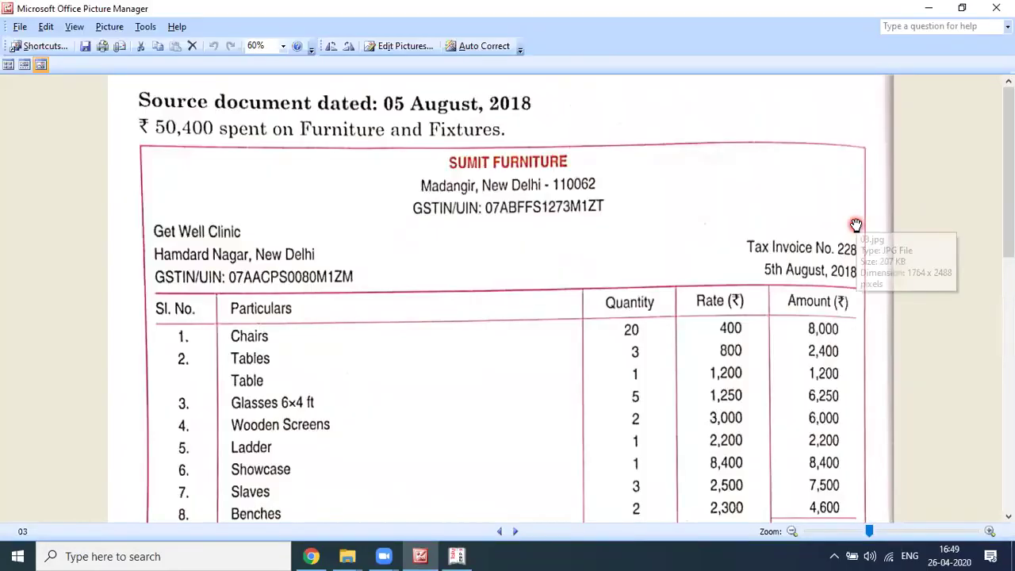
Step: Complete the narration 'BILL NO. 228 DATED 5.08.2019 OF M/S SUMIT FURNITURE' and save Journal No. 1
text(D 5.0)
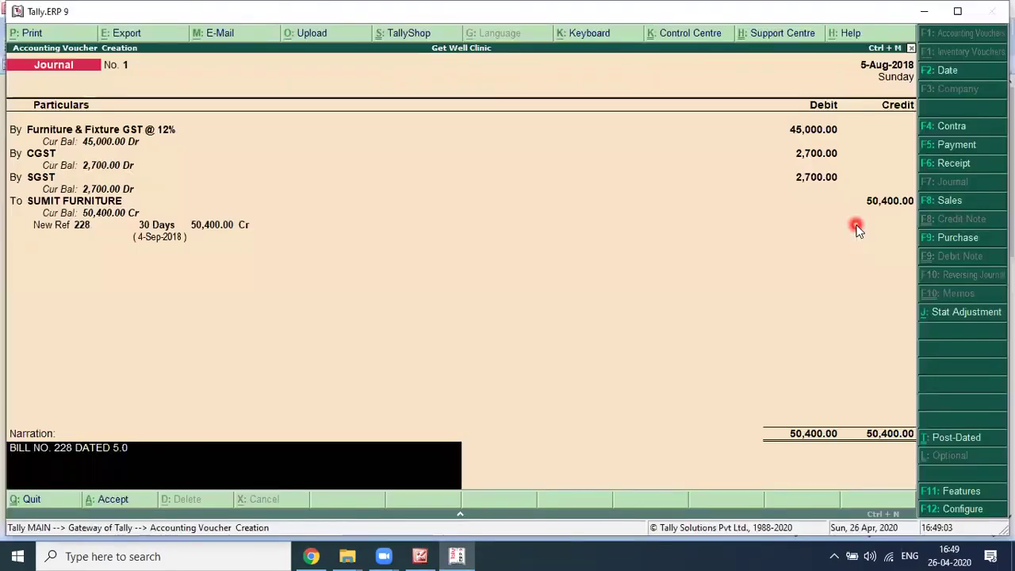
text(8 DATED 5.08.201)
text(9)
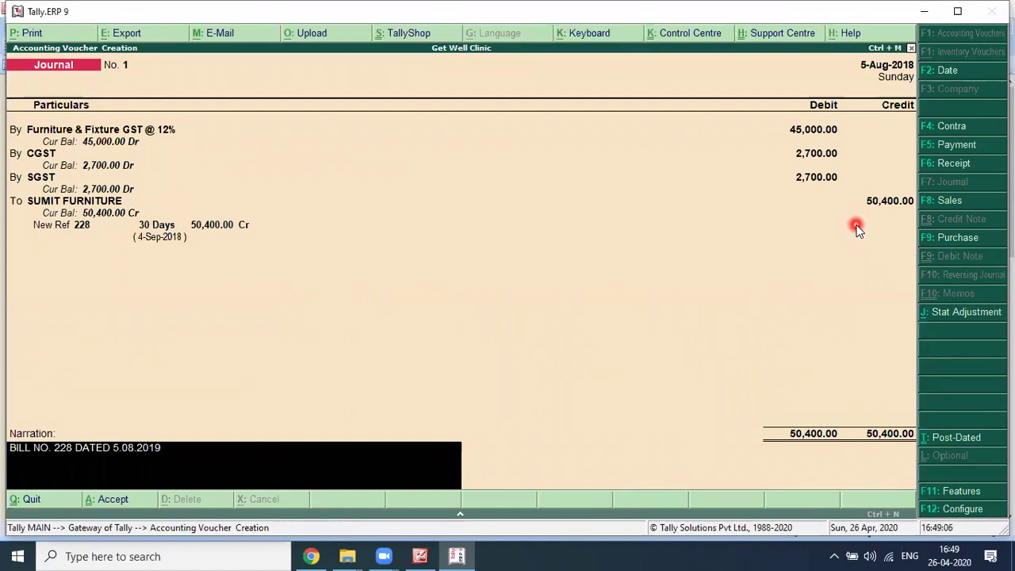
text( OF M/S SUMIT FURNITURE)
key(Return)
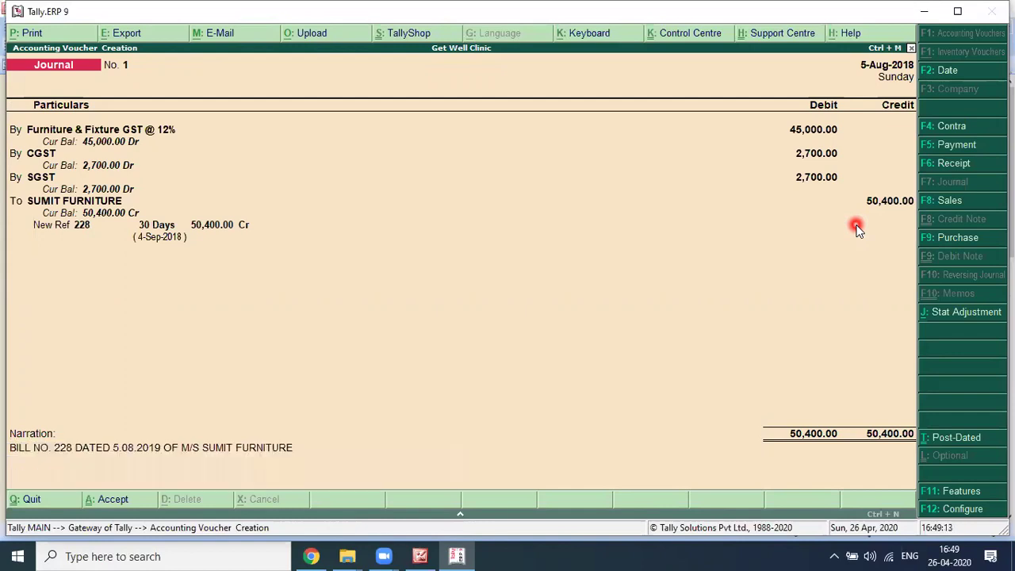
key(Return)
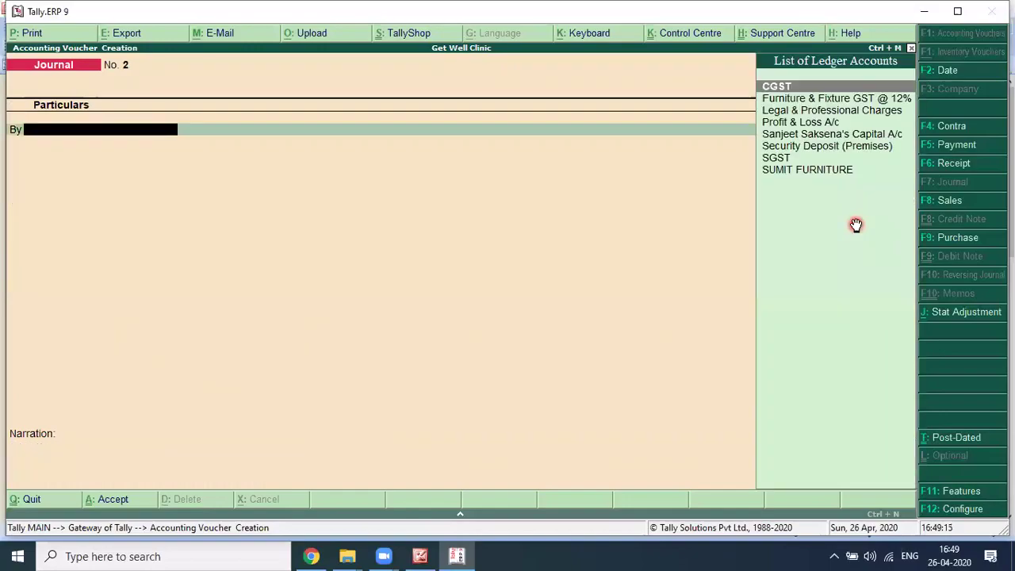
Step: Scroll the invoice image to the 6 August 2018 HR India invoice for ₹20,160
key(alt+Tab)
scroll(770, 254, down, 2)
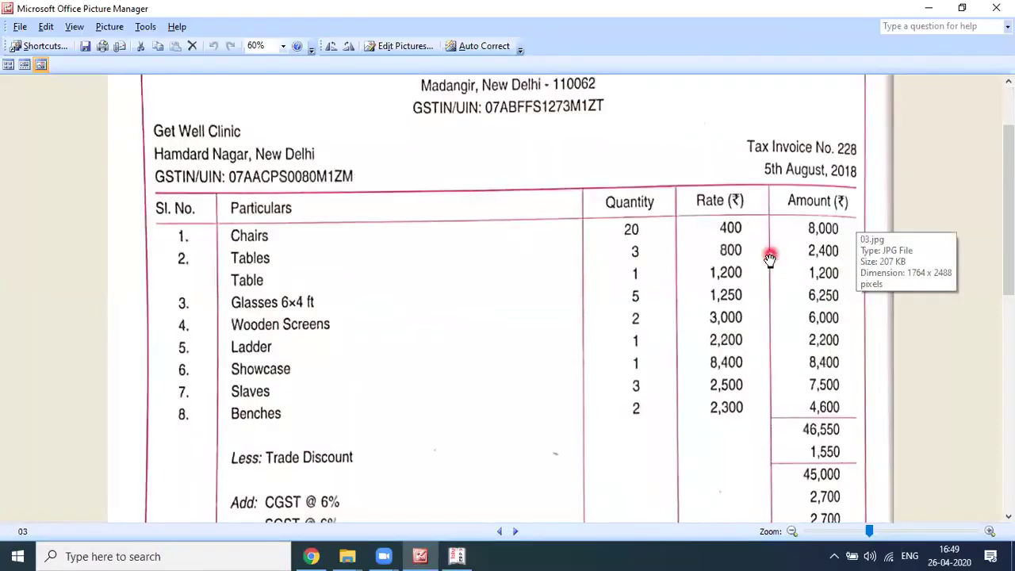
scroll(770, 258, down, 5)
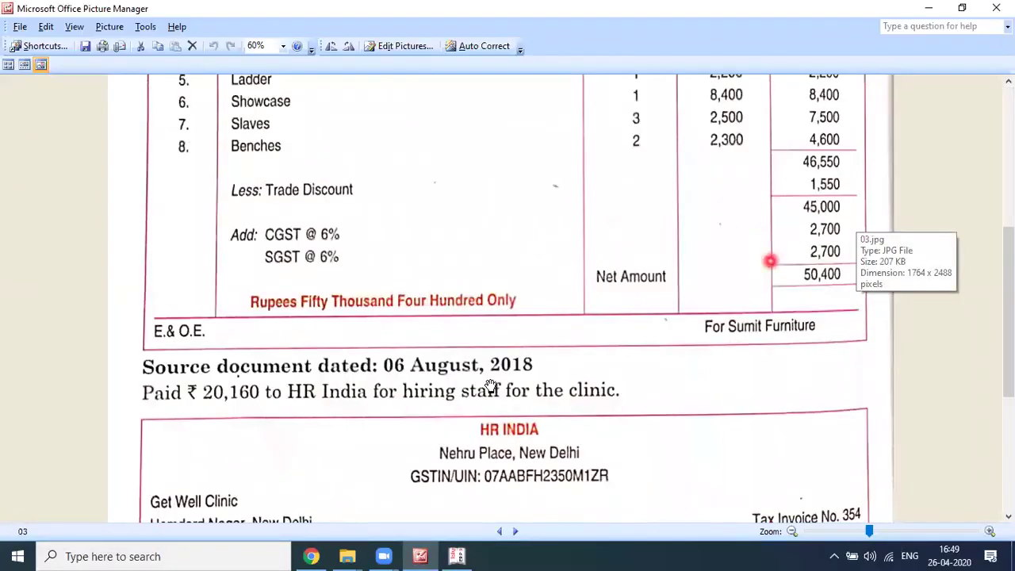
scroll(491, 386, down, 3)
scroll(491, 386, down, 2)
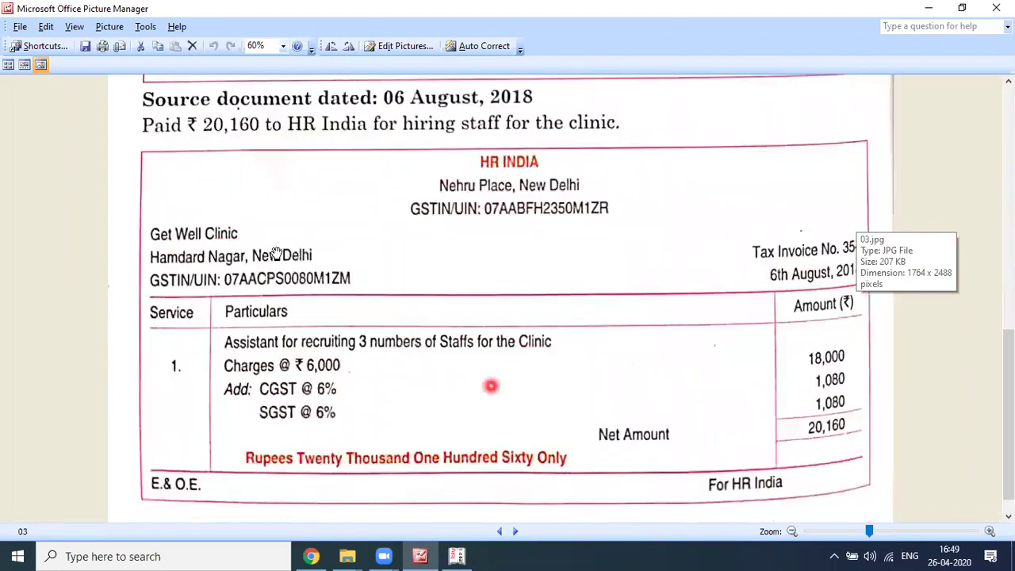
scroll(276, 253, down, 1)
scroll(236, 169, up, 1)
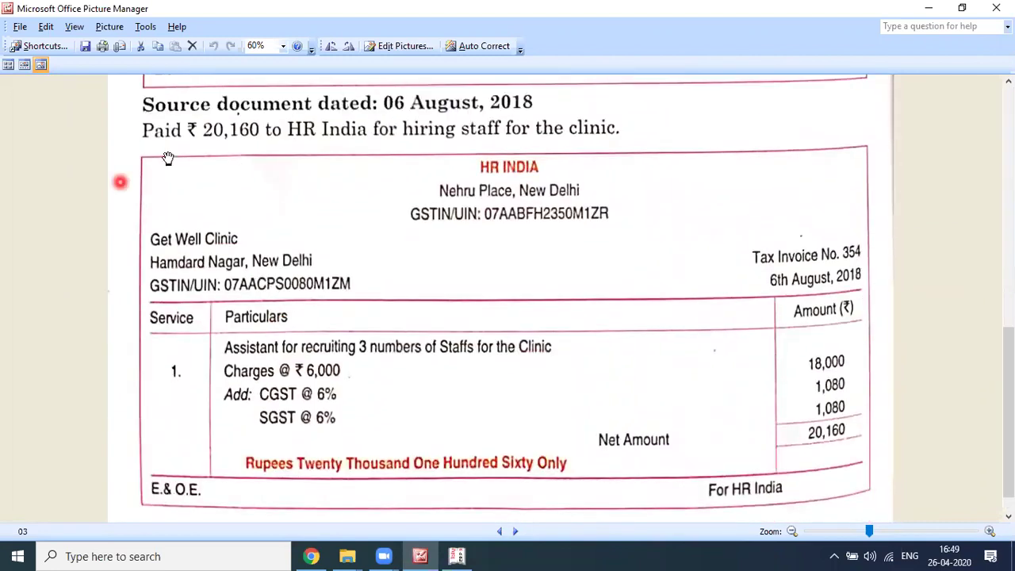
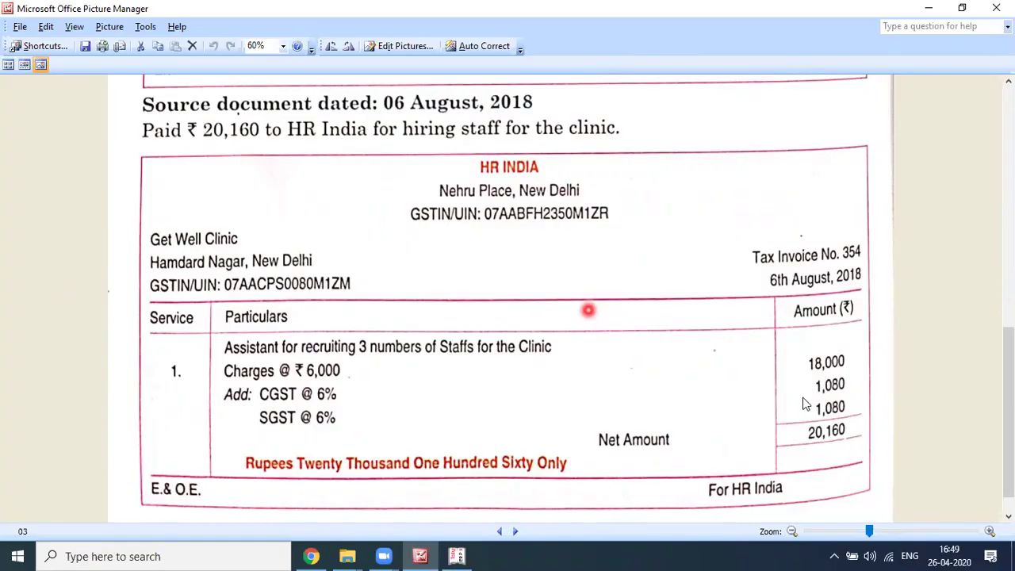
Step: Back in Tally, keep the voucher date and turn the Journal into Payment voucher No. 3
key(alt+Tab)
key(alt+Tab)
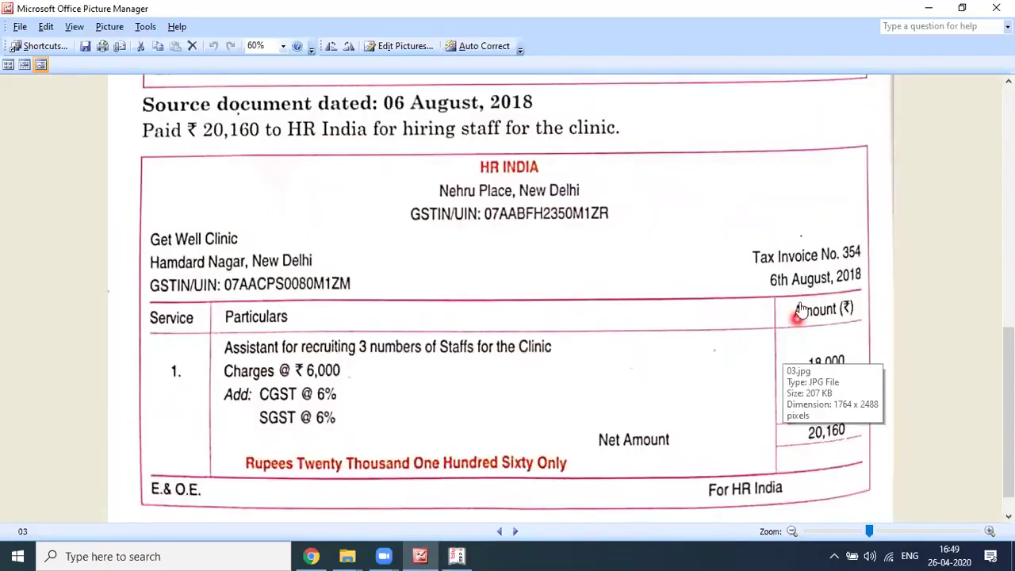
key(alt+Tab)
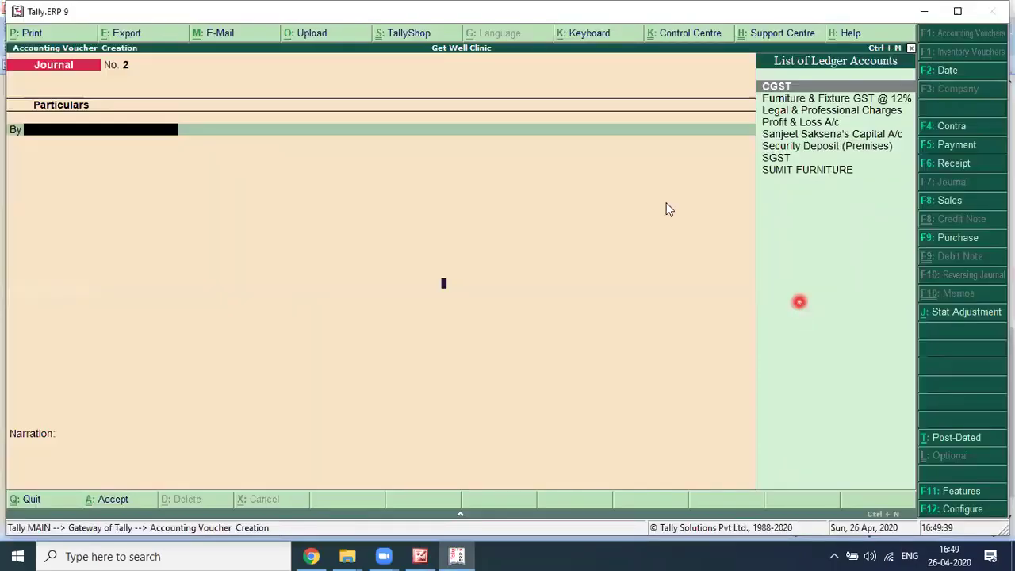
key(F2)
key(Return)
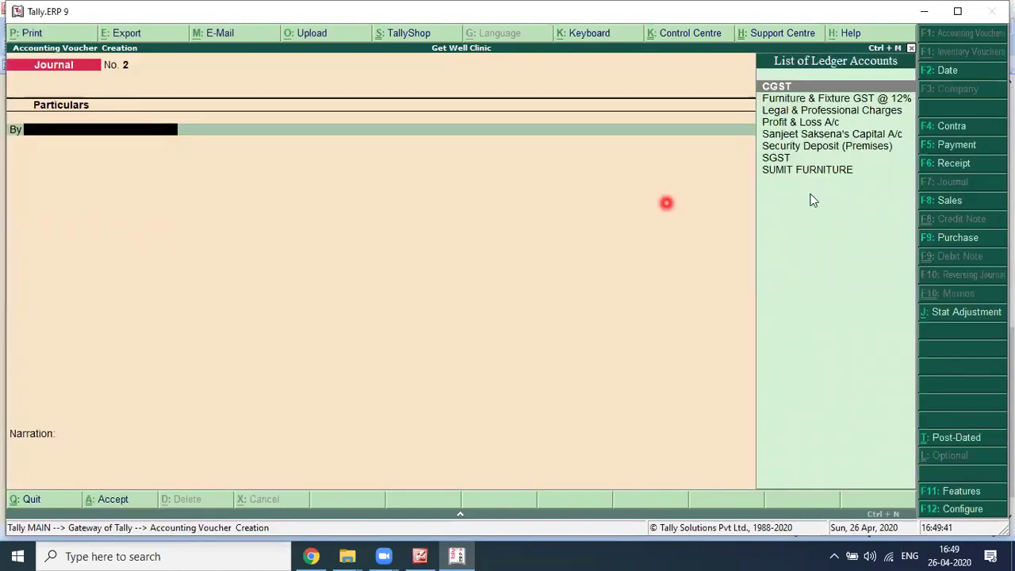
click(953, 163)
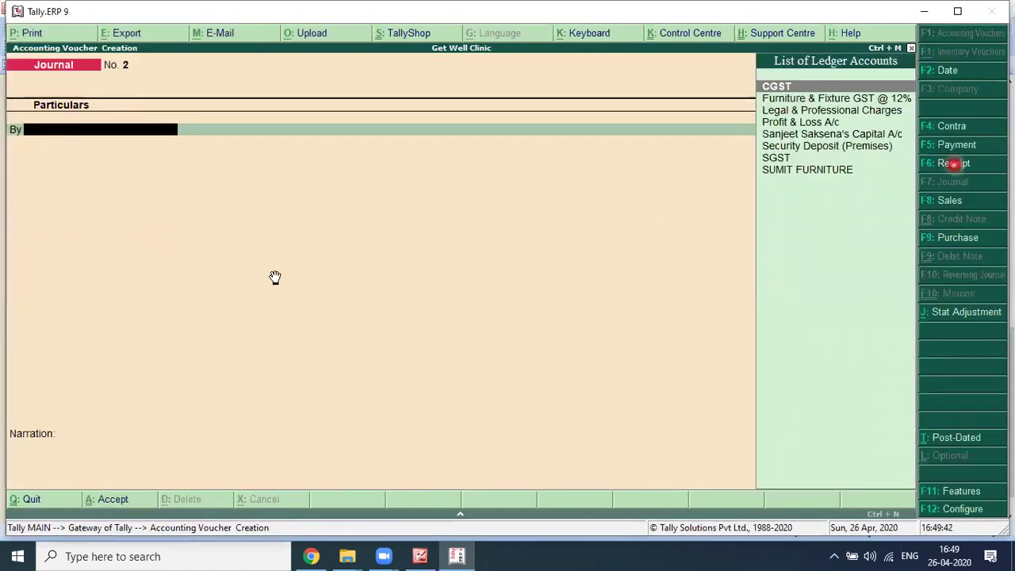
key(alt+Tab)
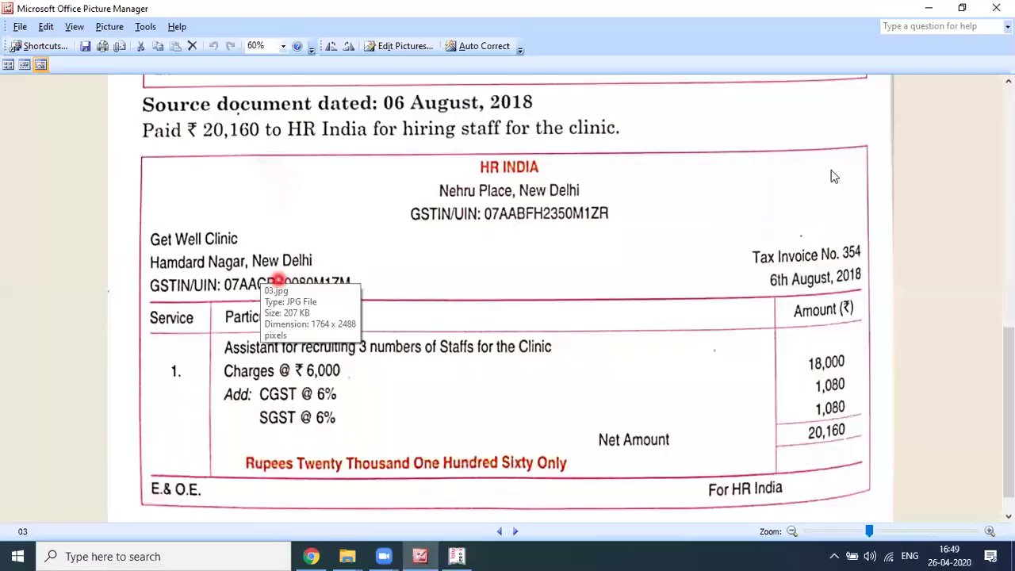
key(alt+Tab)
click(951, 147)
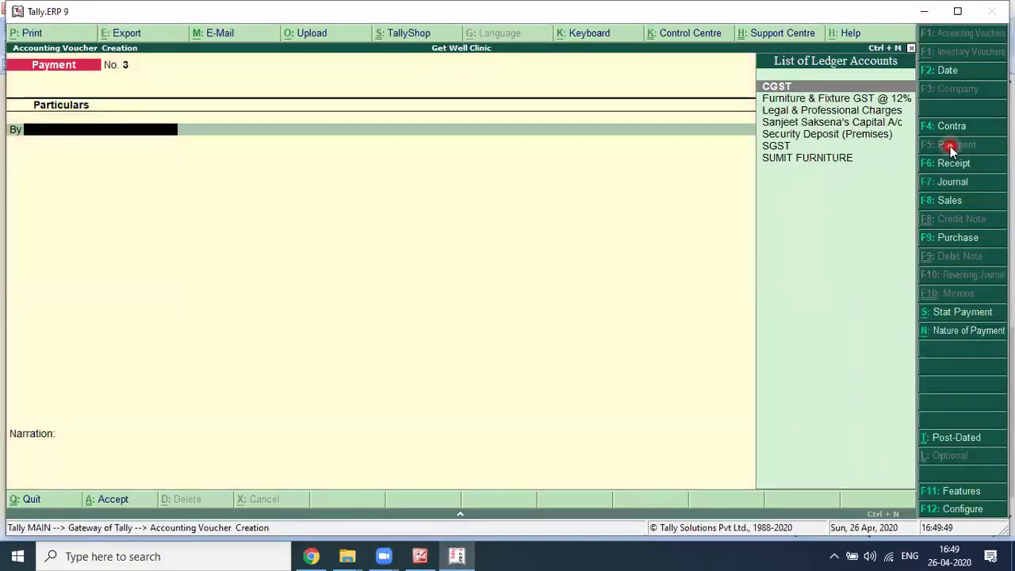
Step: Create a new ledger 'Recruitment Expenses' under Indirect Expenses
key(alt+Tab)
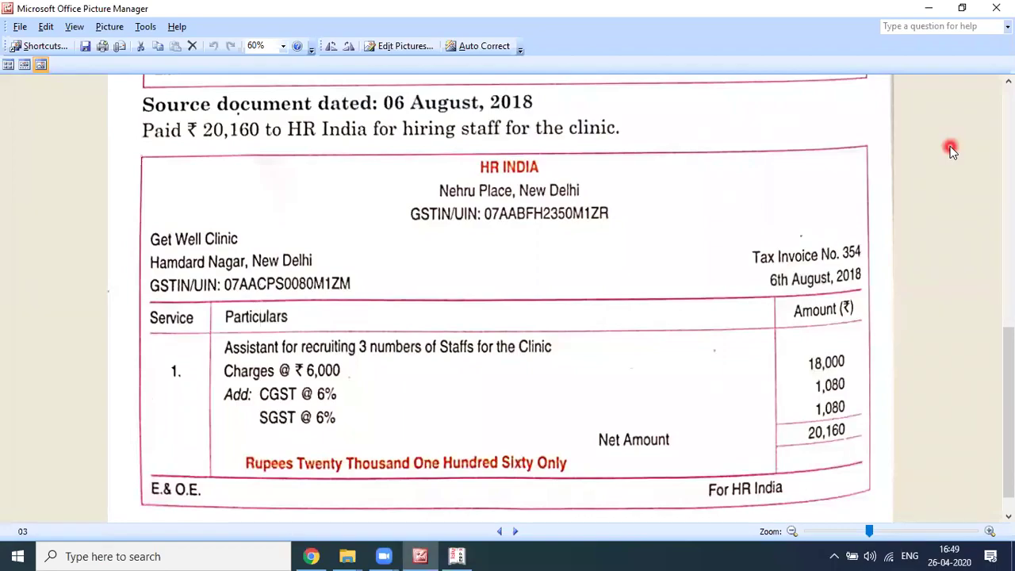
key(alt+Tab)
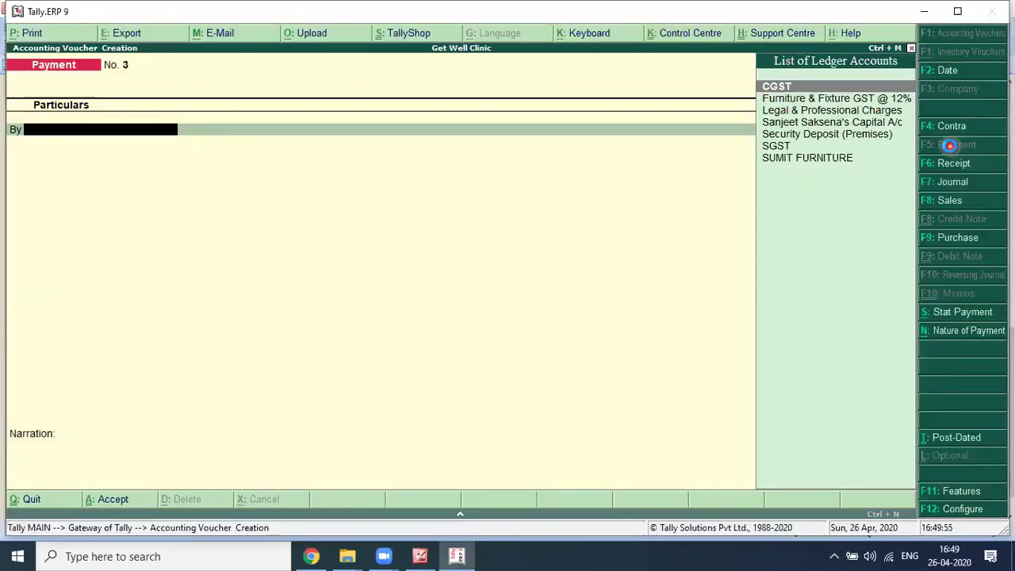
key(alt+c)
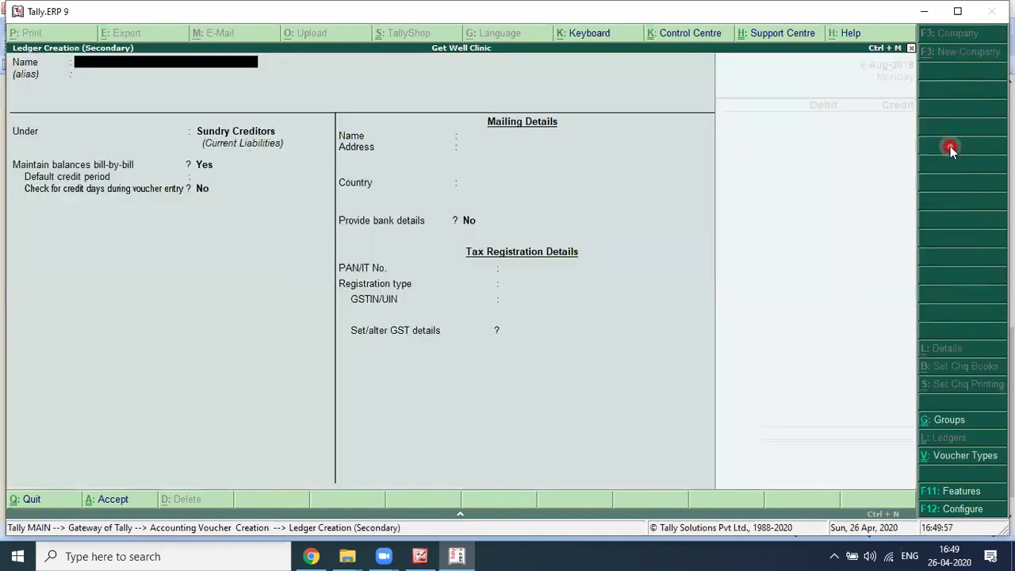
text(Recruitment Expenses)
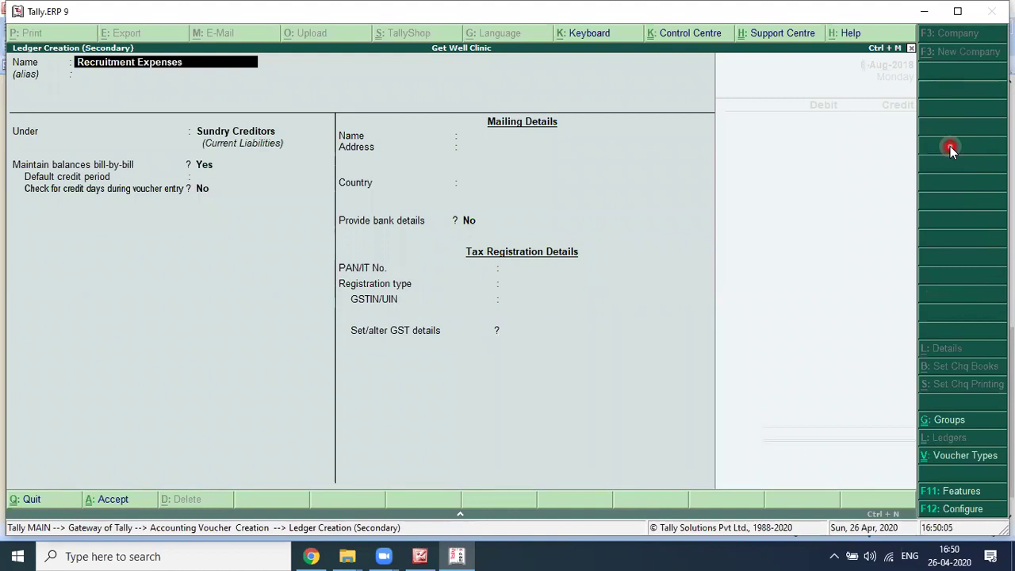
key(Return)
key(Return)
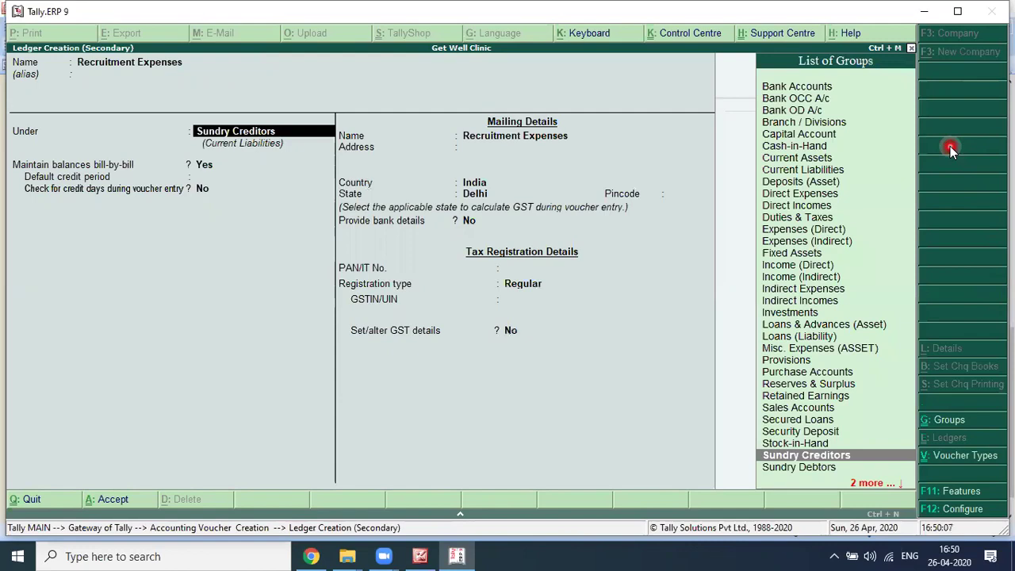
text(Indirect Expenses)
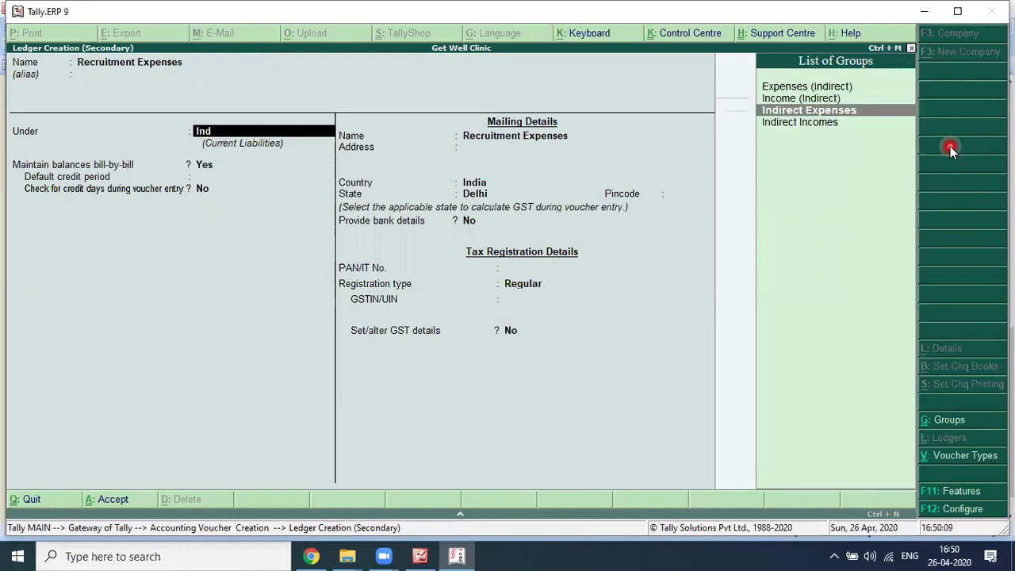
key(Return)
key(Return)
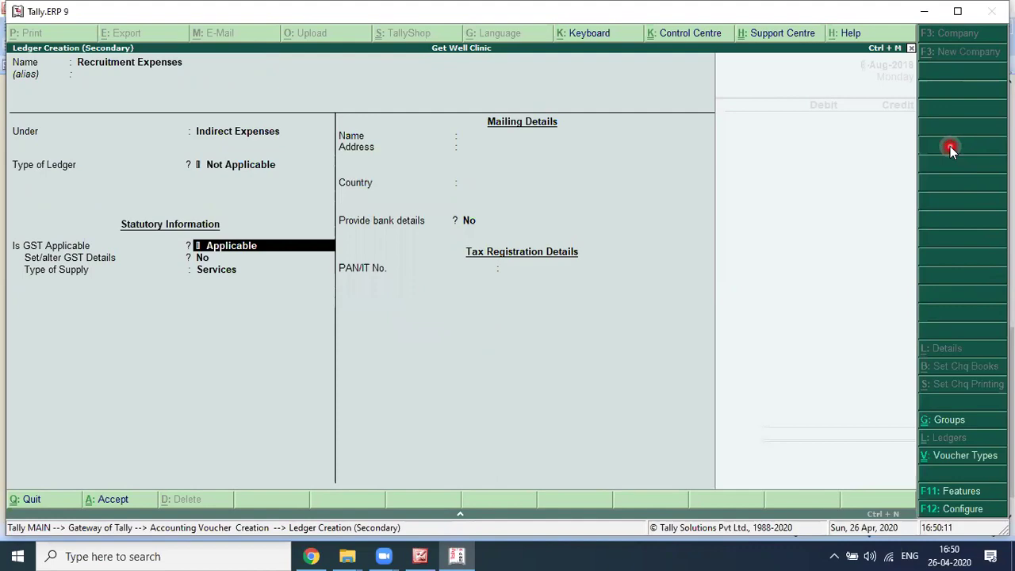
key(Return)
Step: Give the ledger GST details (Purchase Taxable, 12% integrated tax, Services) and save it
key(alt+Tab)
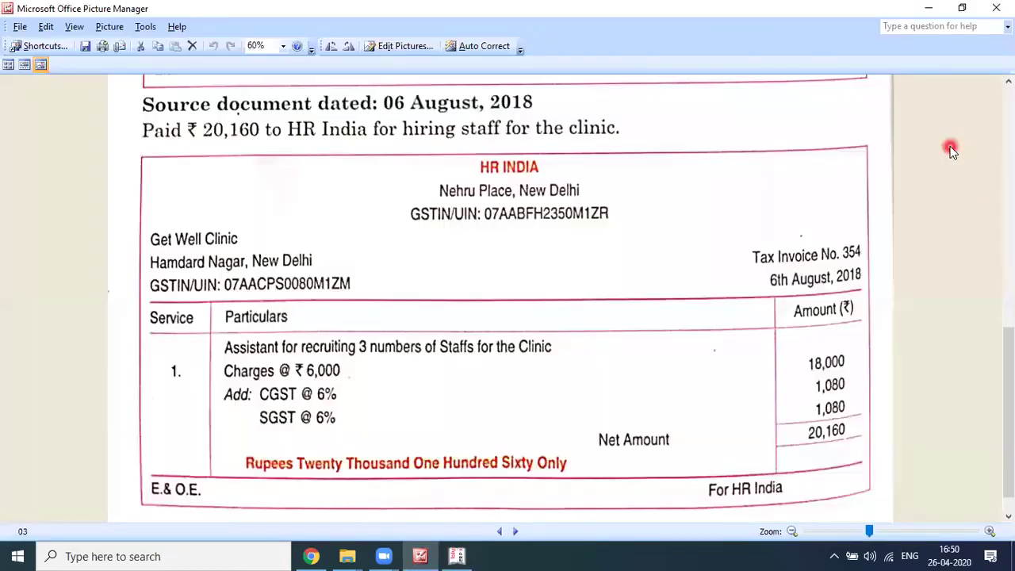
key(alt+Tab)
key(y)
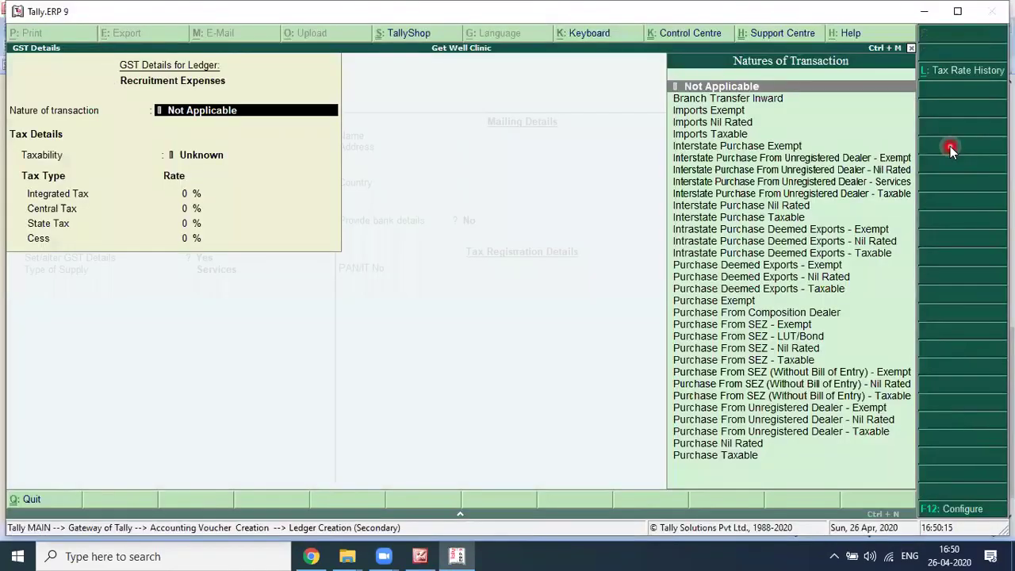
key(Down)
key(End)
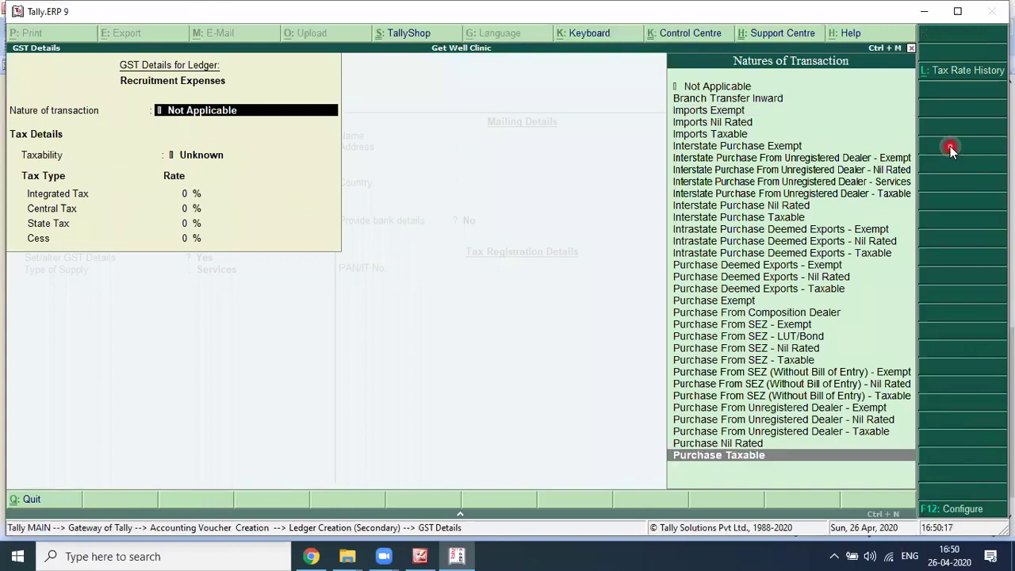
key(Return)
key(alt+Tab)
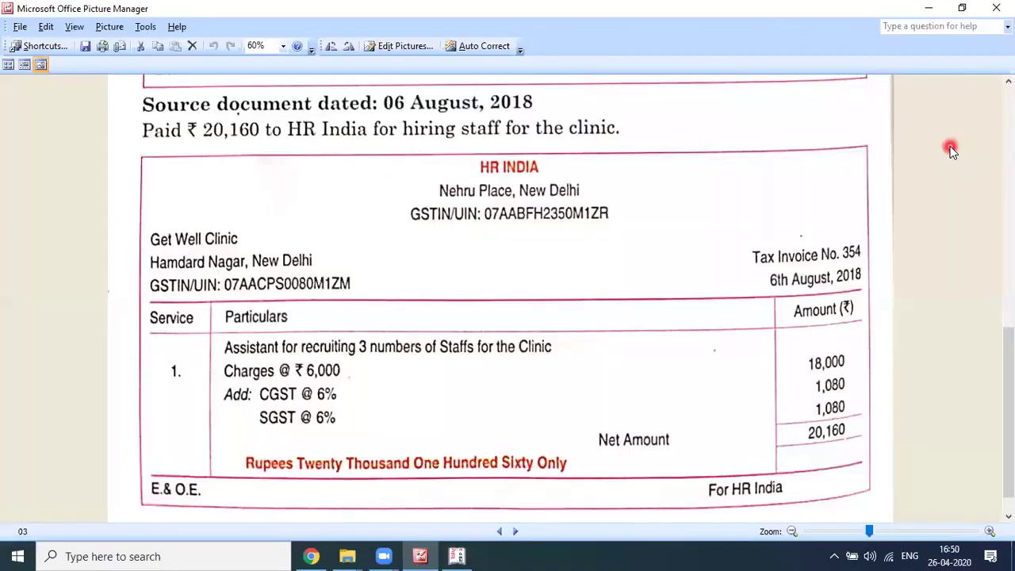
key(alt+Tab)
text(12)
key(Return)
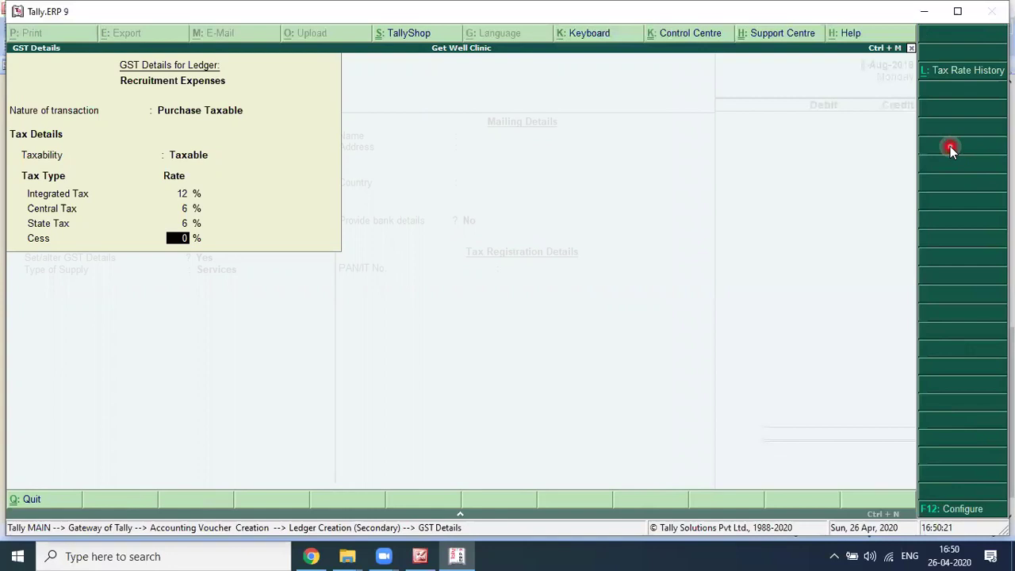
key(Return)
key(Return)
key(Return)
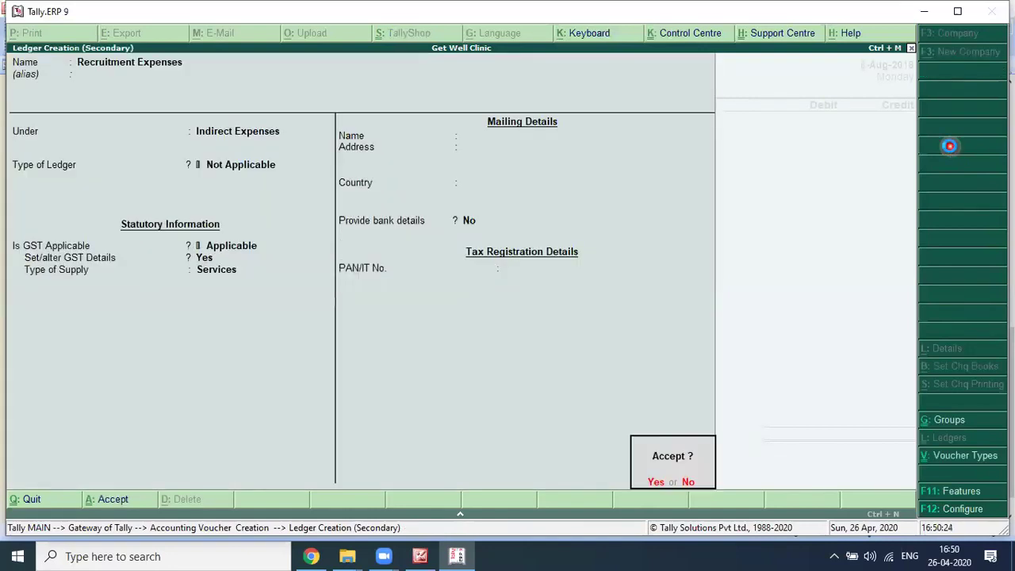
key(Return)
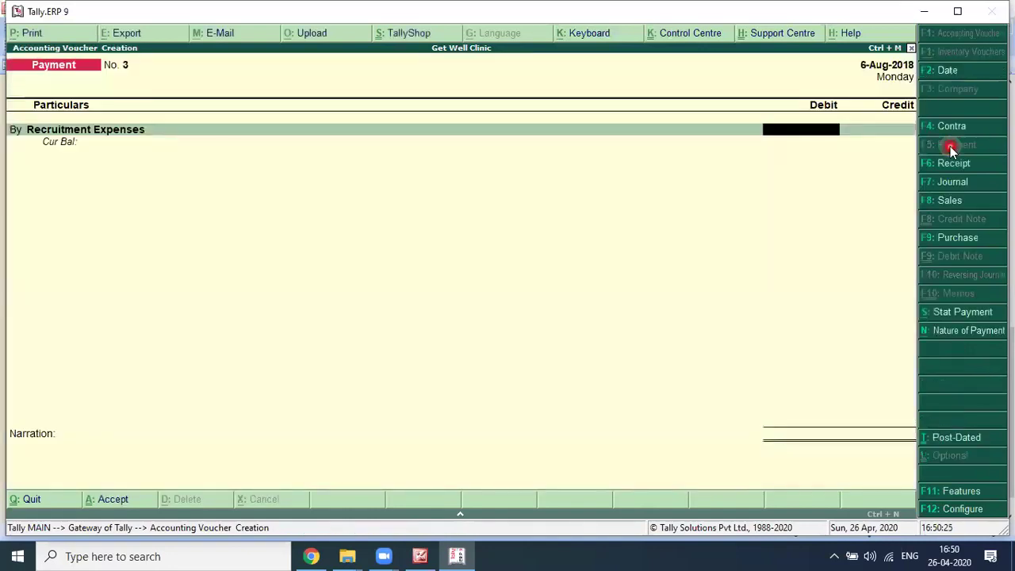
Step: Debit 18,000 to Recruitment Expenses and 1,080 to CGST
key(alt+Tab)
key(alt+Tab)
text(18000)
key(Return)
text(b)
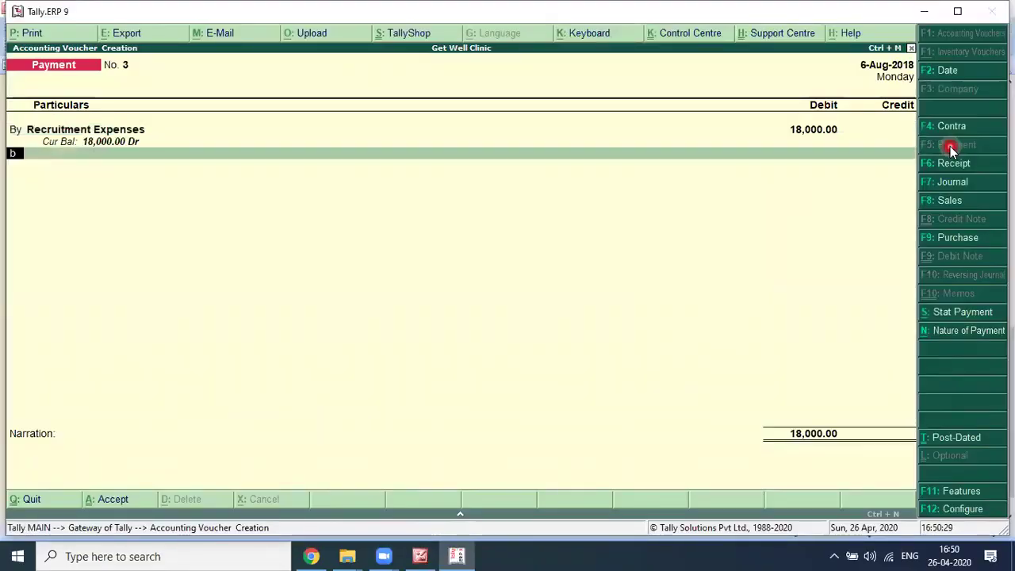
key(Return)
text(Cgst)
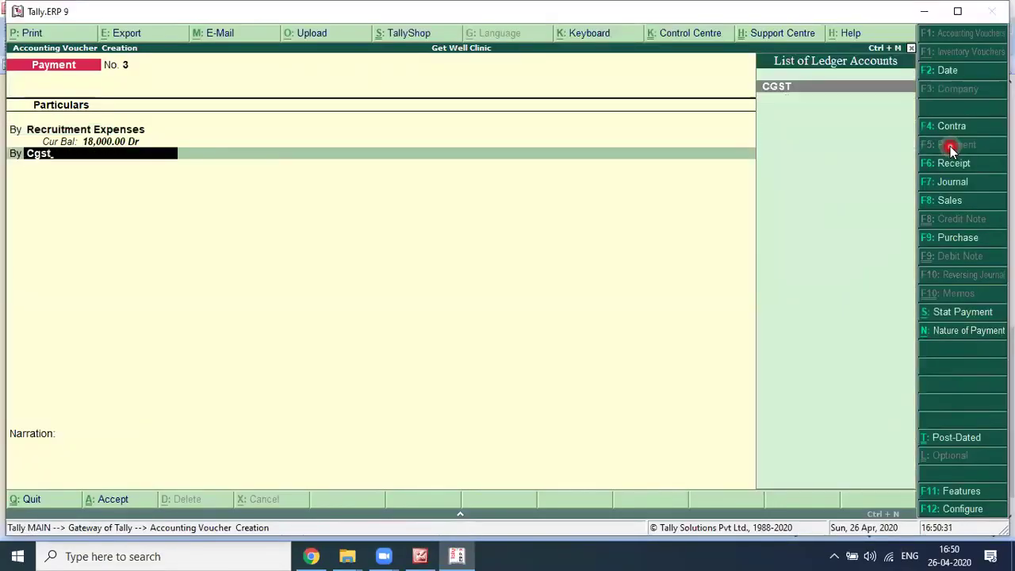
key(alt+Tab)
key(alt+Tab)
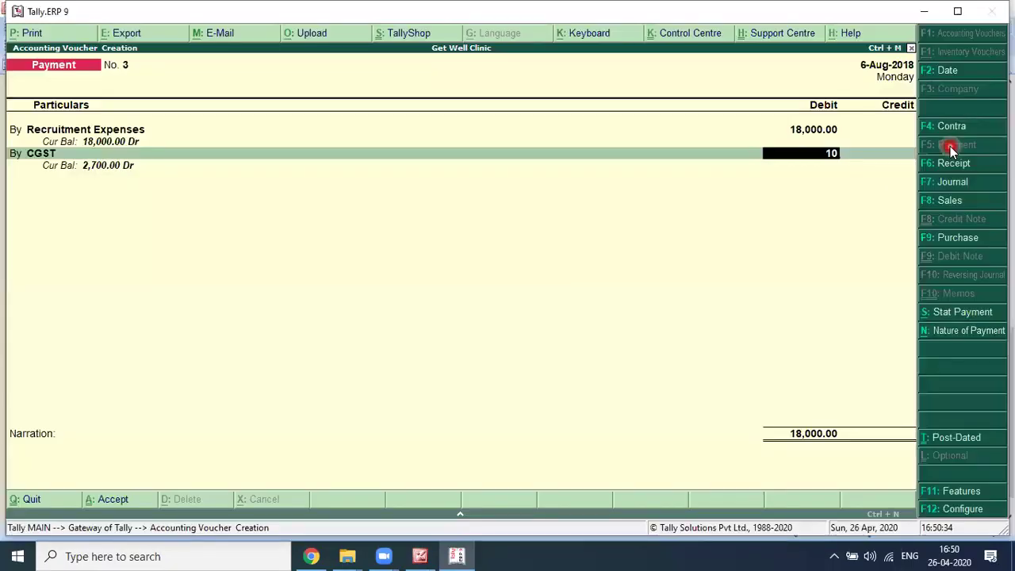
key(Return)
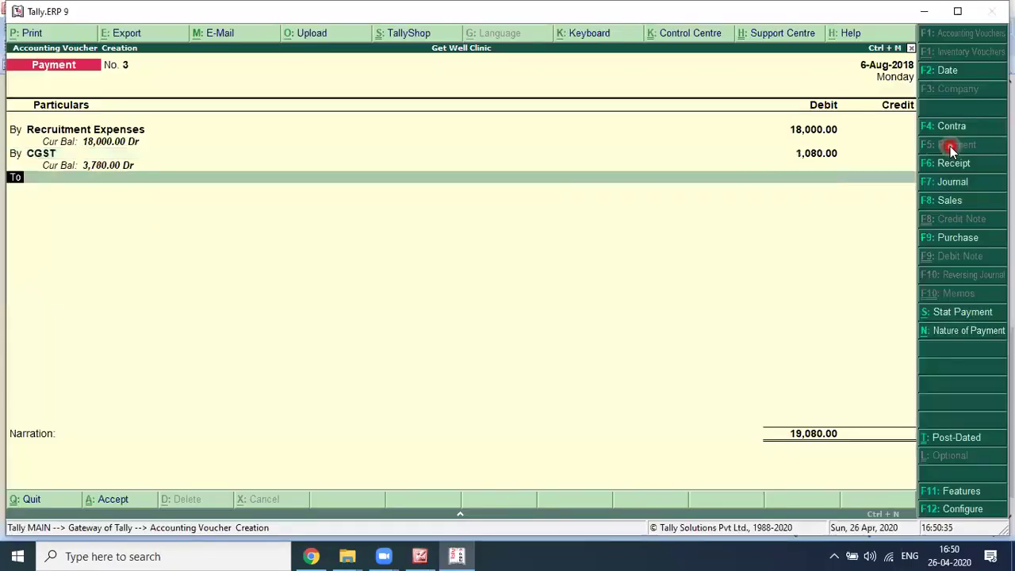
Step: Add an SGST debit of 1,080, bringing the voucher's debits to 20,160
key(b)
key(Return)
text(sgst)
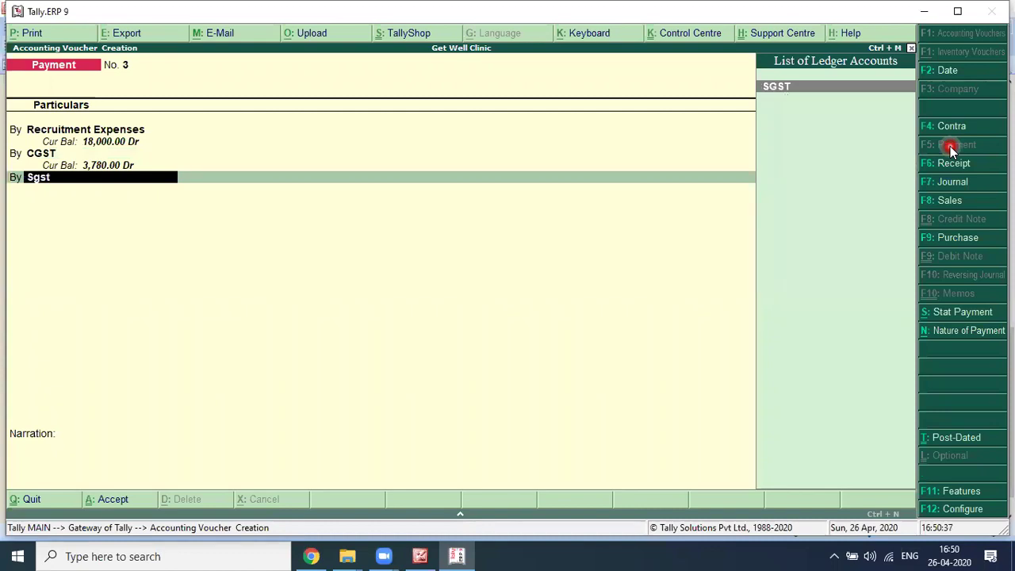
key(Return)
text(1,080)
key(Return)
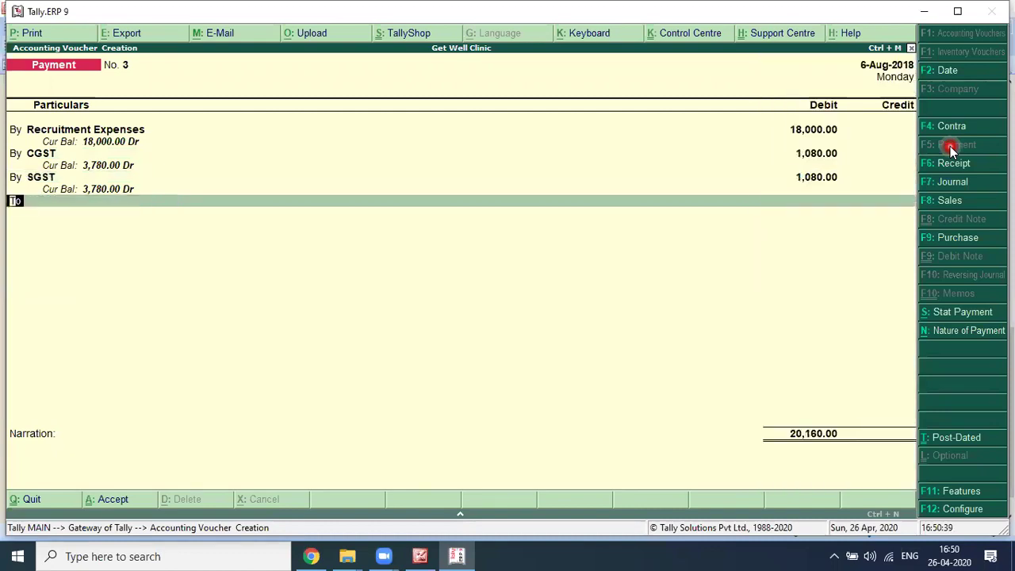
key(Return)
key(alt+Tab)
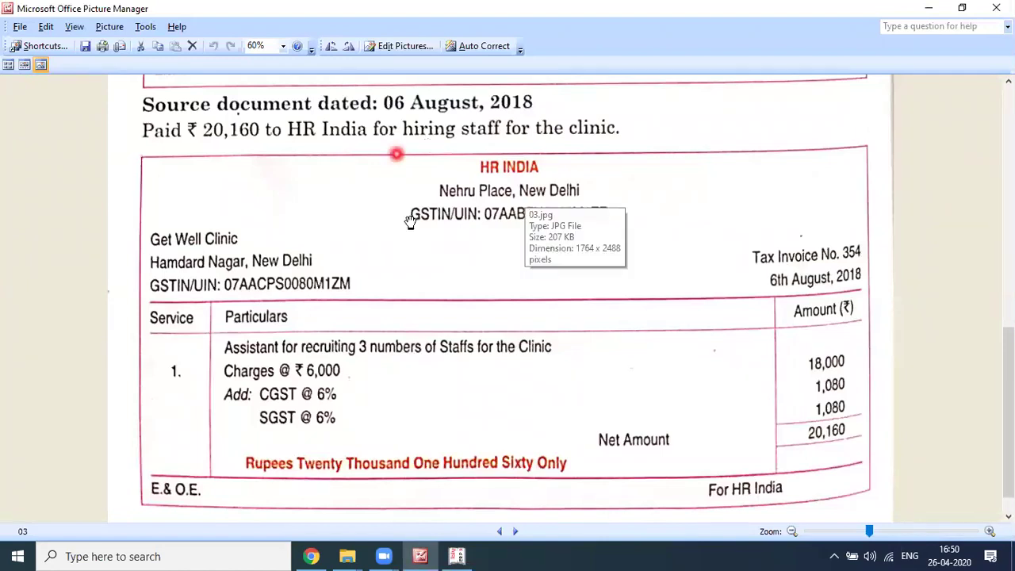
scroll(490, 196, down, 1)
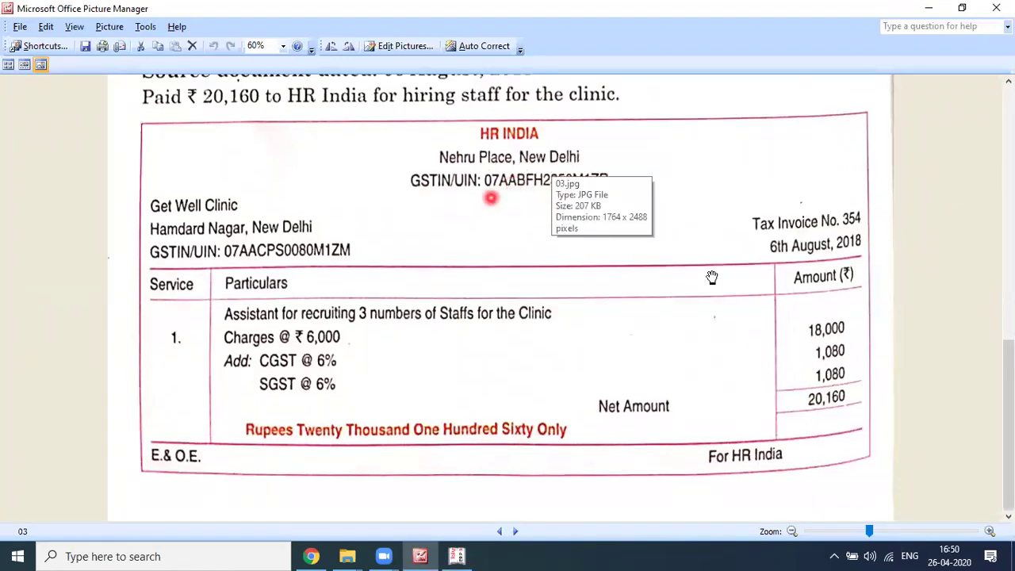
key(alt+Tab)
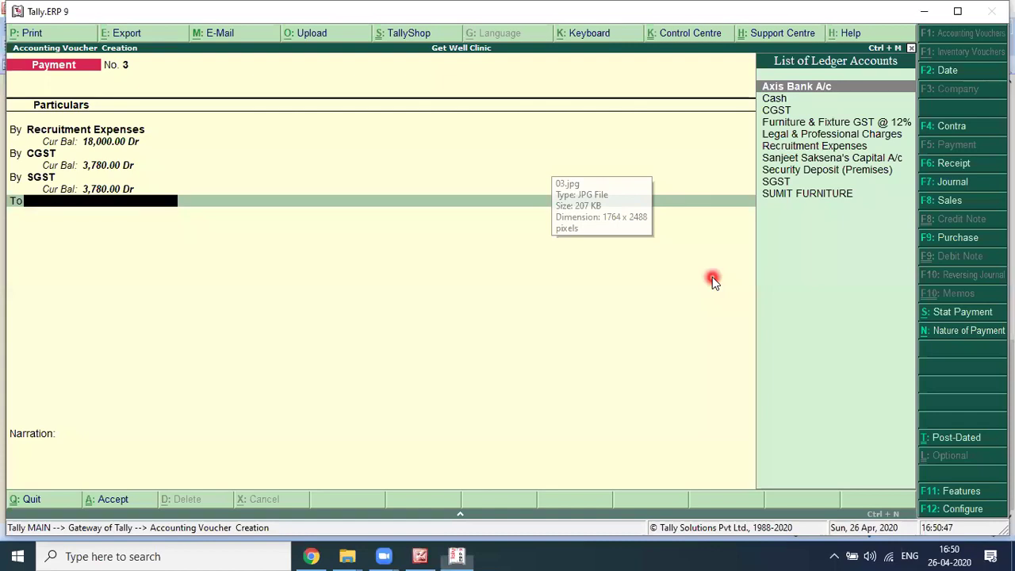
Step: Credit Axis Bank A/c with 20,160 and begin the narration 'being amount paid to HR India against bill no'
text(Ax)
key(Return)
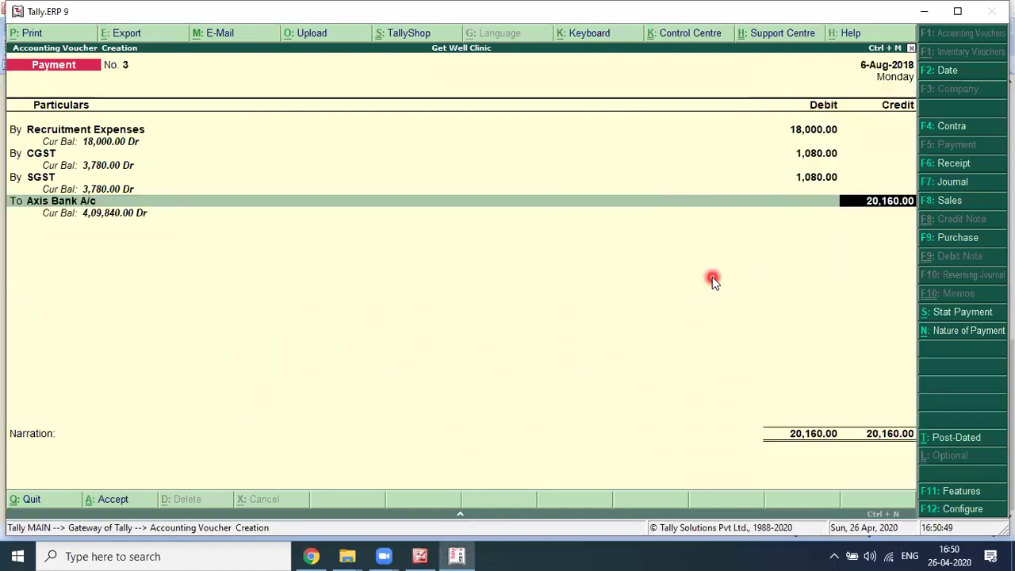
key(Return)
key(Return)
text(being amount paid to HR India )
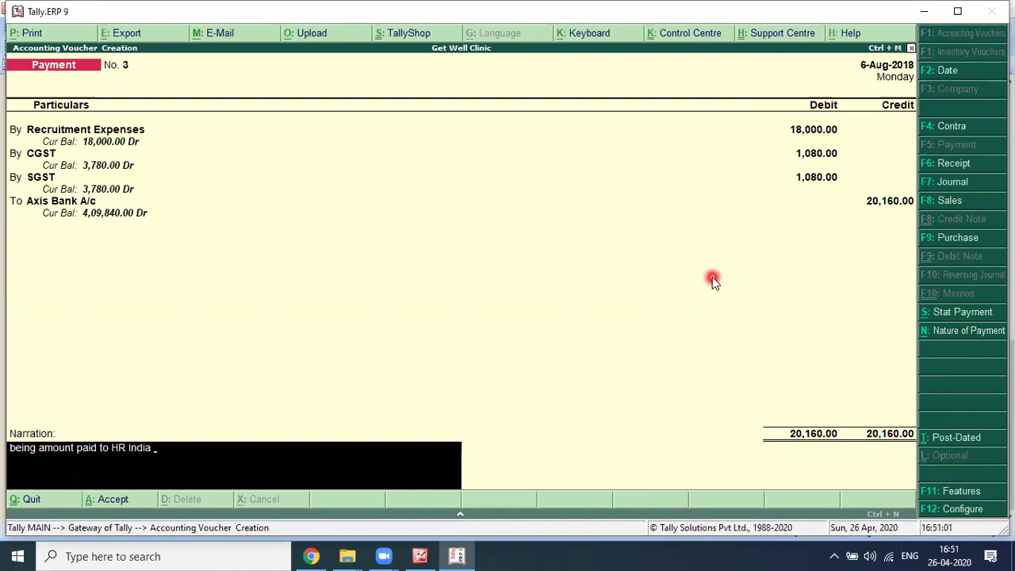
text(against bill no)
key(alt+Tab)
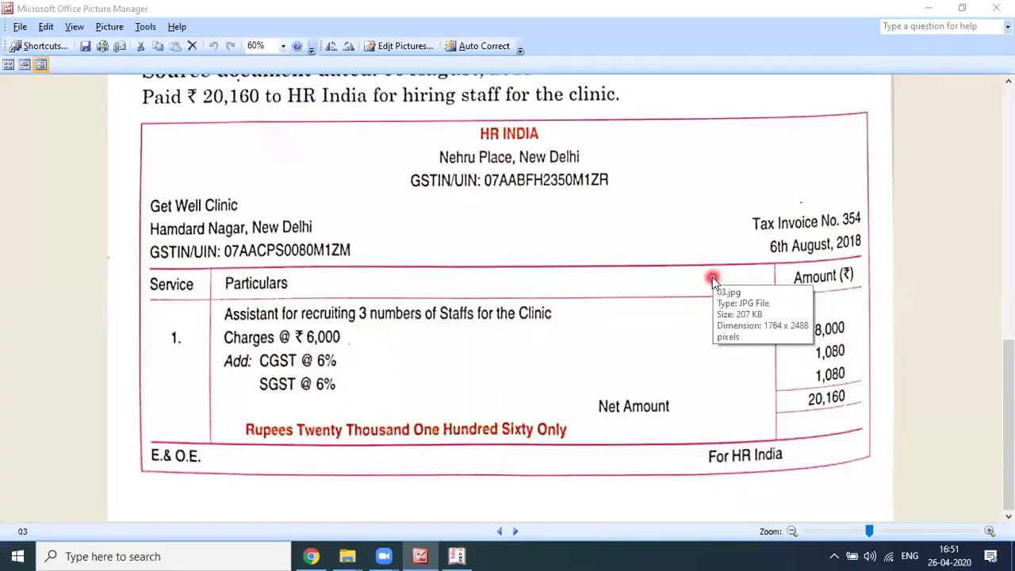
key(alt+Tab)
Step: Complete the narration with bill 354 dated 6.08.2019 and save Payment voucher No. 3
text(dated)
key(BackSpace)
key(BackSpace)
key(BackSpace)
key(BackSpace)
key(BackSpace)
key(BackSpace)
key(BackSpace)
key(BackSpace)
text(354 da)
key(alt+Tab)
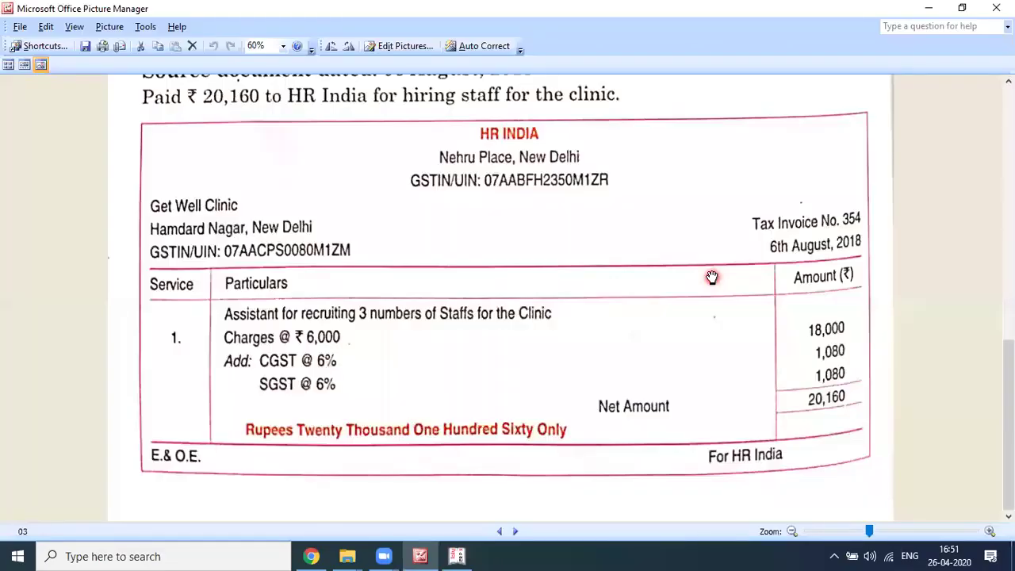
key(alt+Tab)
text(6.08.2019)
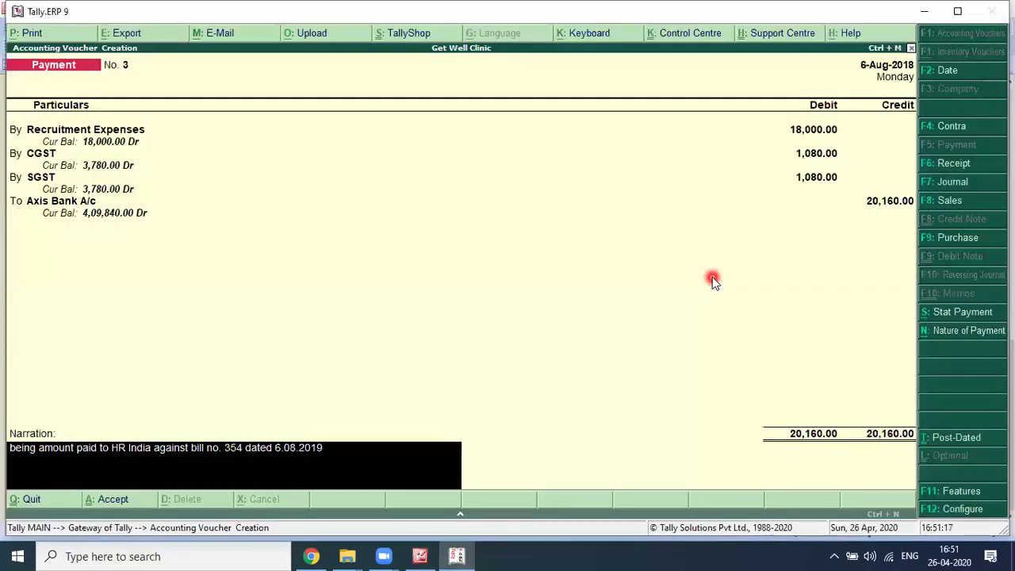
key(Return)
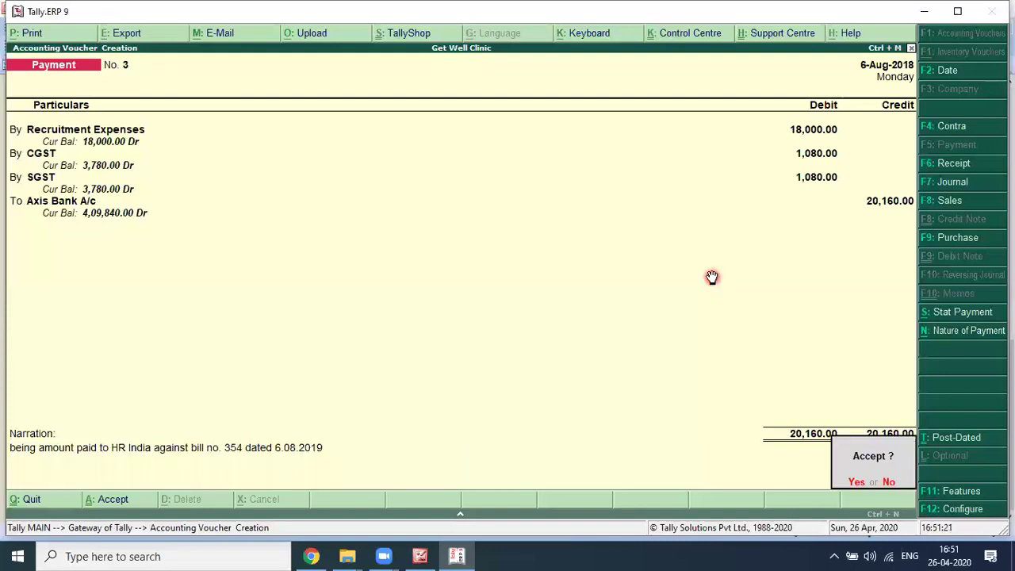
key(Return)
key(alt+Tab)
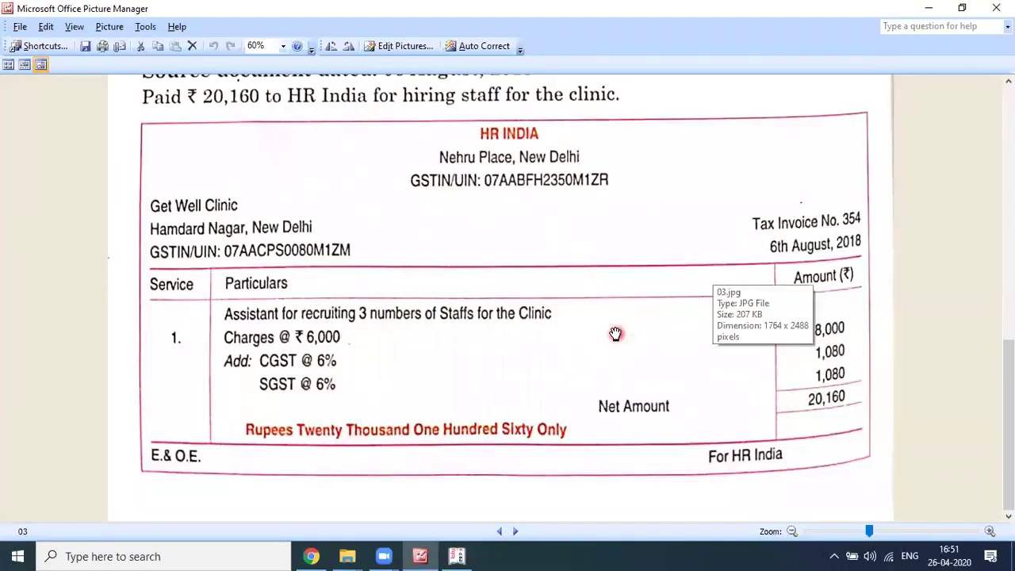
Step: Page back through the source images to the first page and review the transaction list
scroll(525, 338, down, 1)
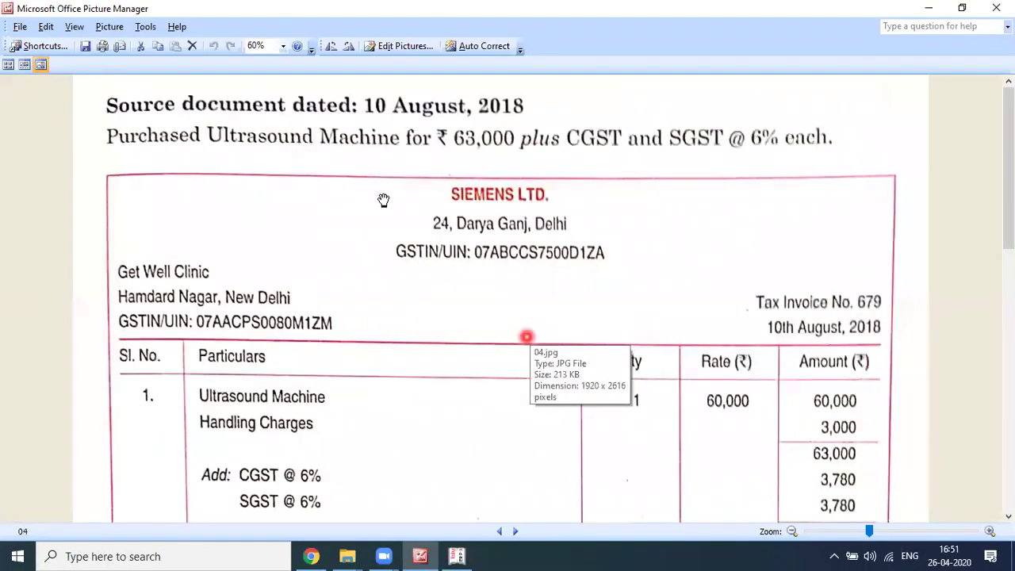
scroll(323, 256, down, 1)
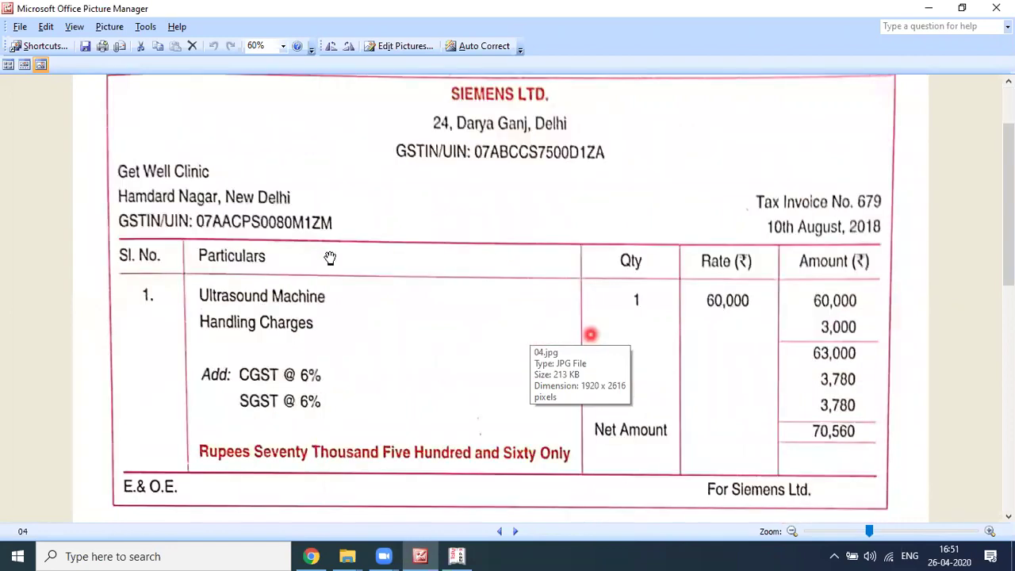
scroll(330, 257, up, 1)
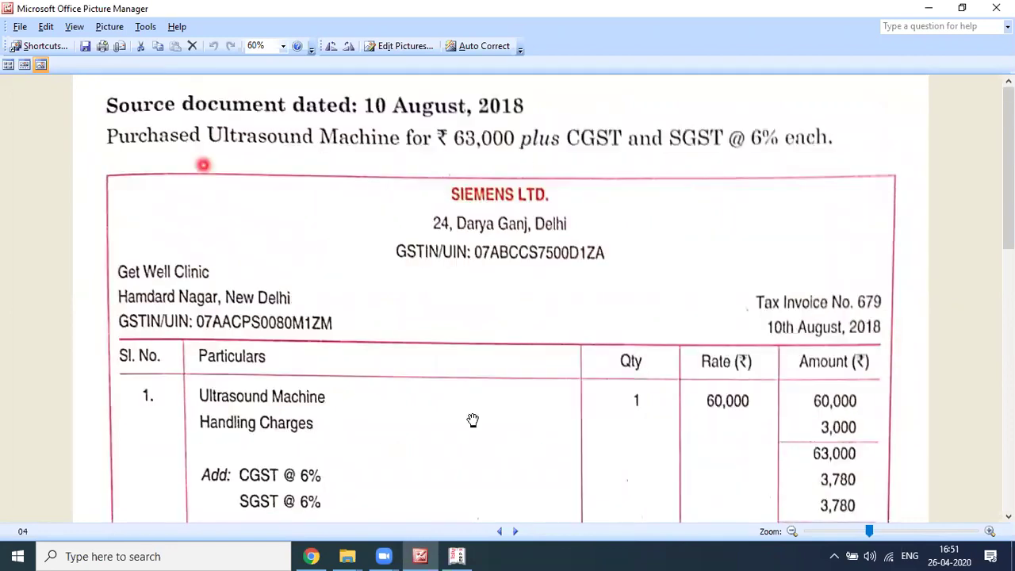
scroll(506, 392, down, 1)
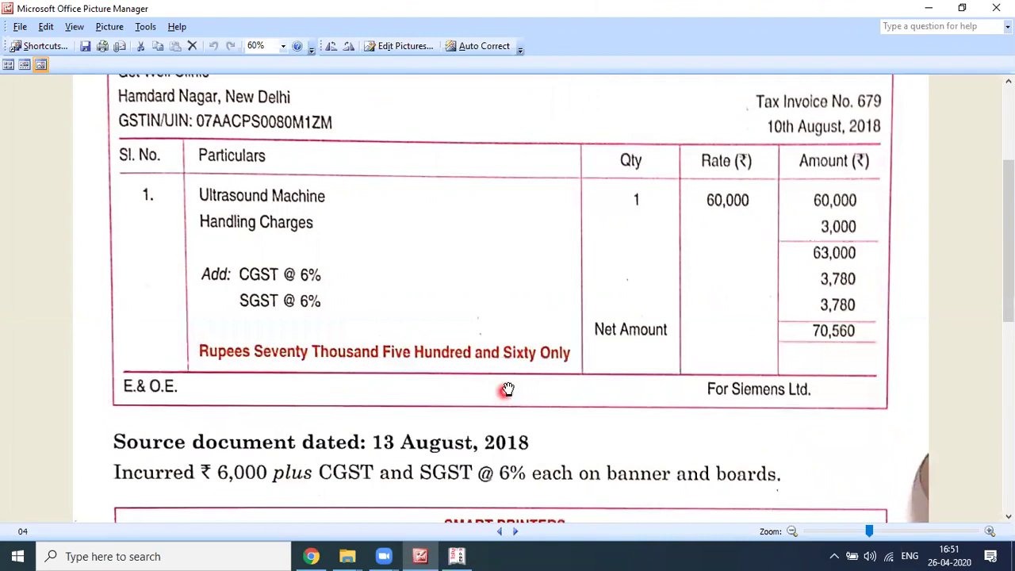
click(499, 533)
click(499, 532)
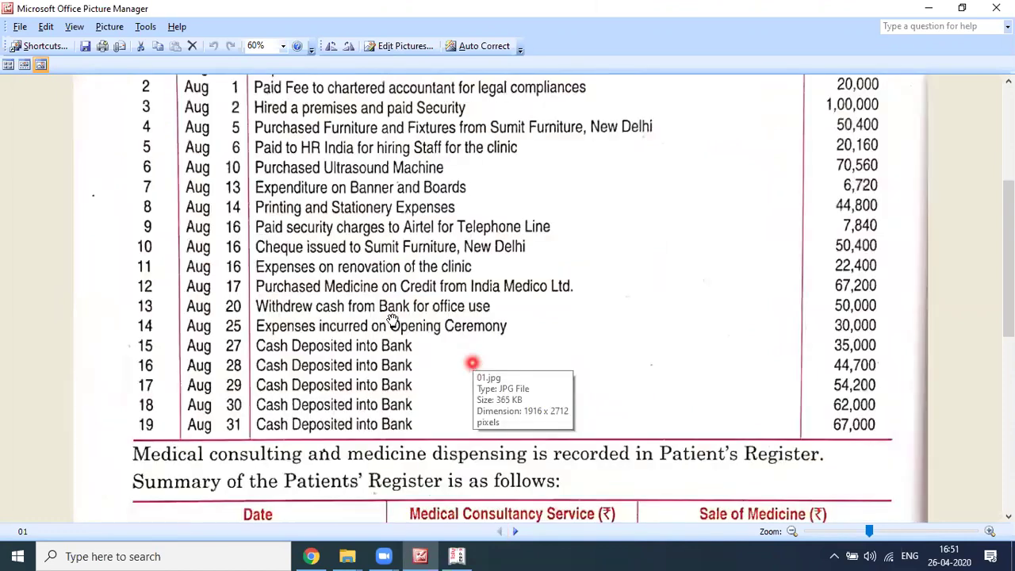
click(390, 325)
scroll(272, 180, up, 1)
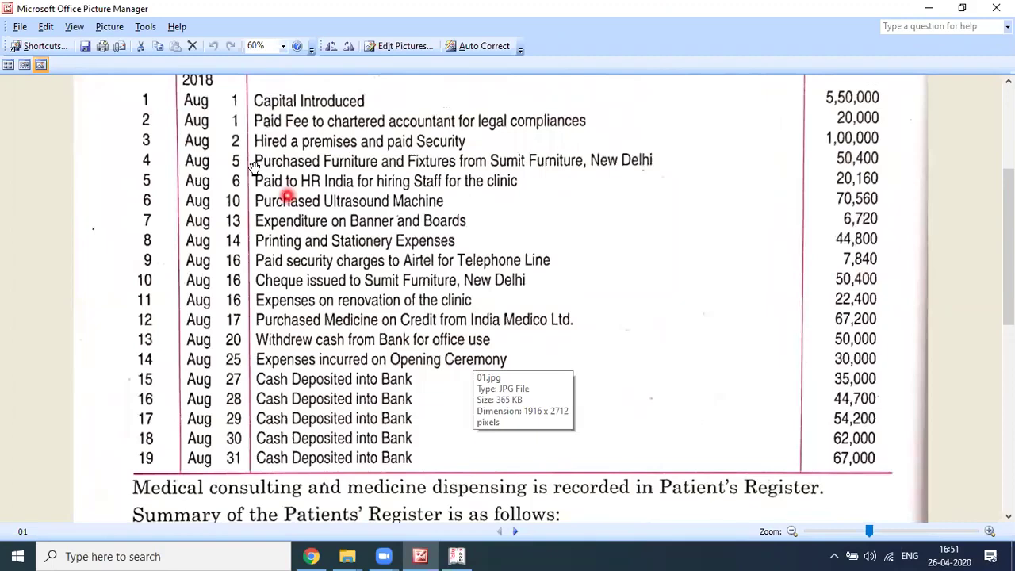
click(256, 166)
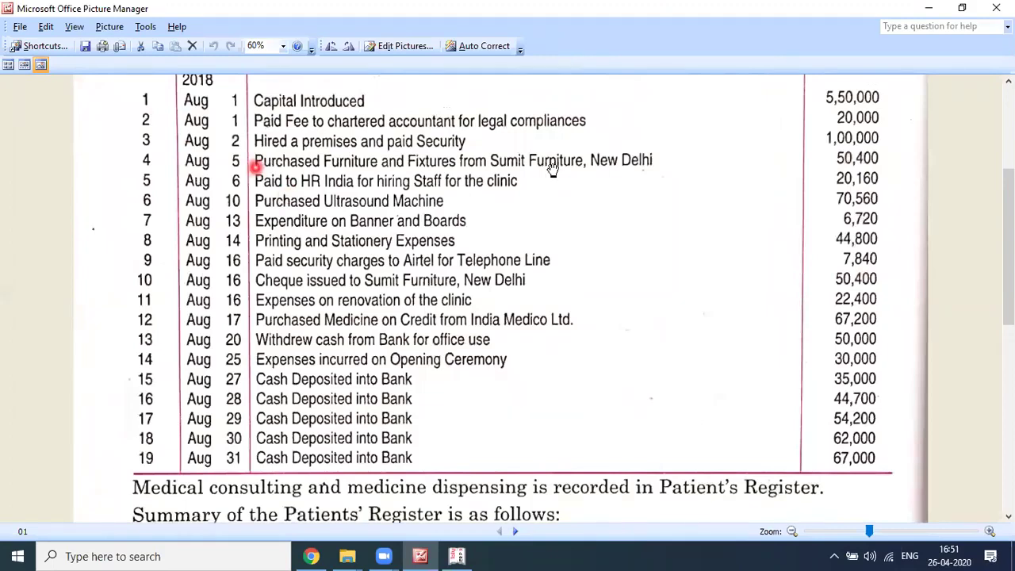
click(433, 299)
click(389, 287)
click(536, 290)
click(506, 279)
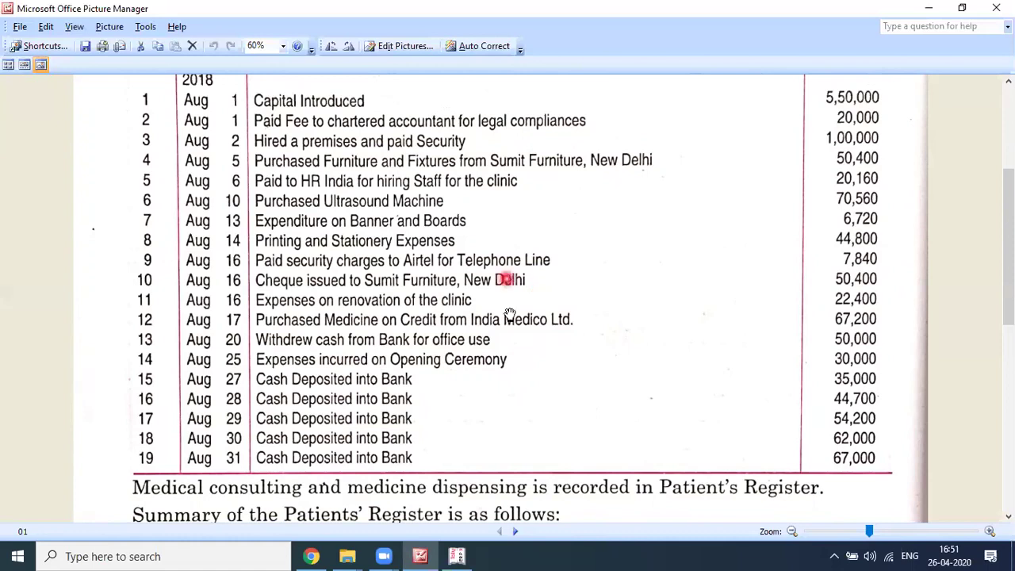
click(415, 336)
click(446, 340)
scroll(451, 334, down, 2)
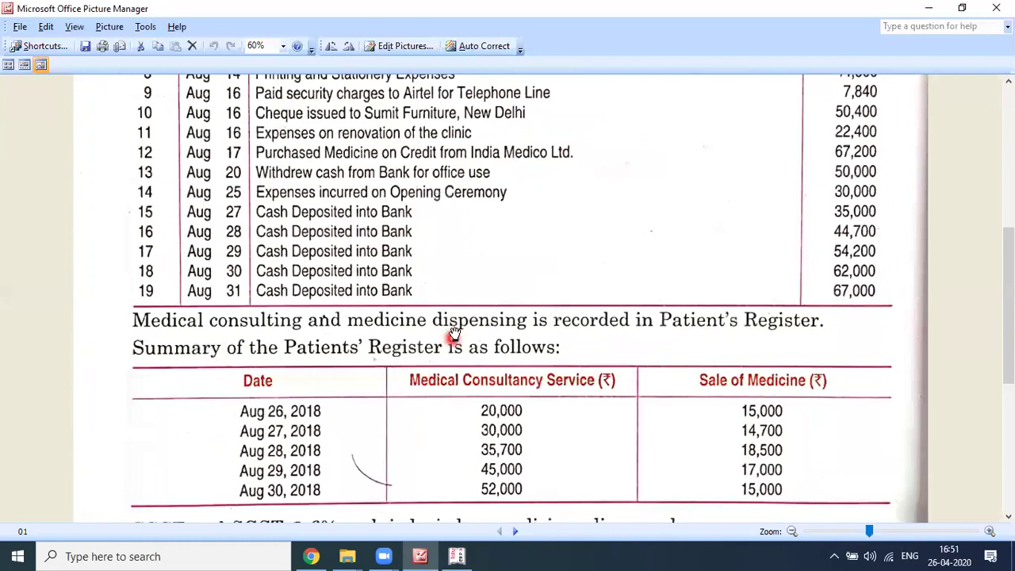
Step: Move forward past the HR India invoice to the Siemens Ultrasound Machine invoice (net 70,560) and review it
click(515, 532)
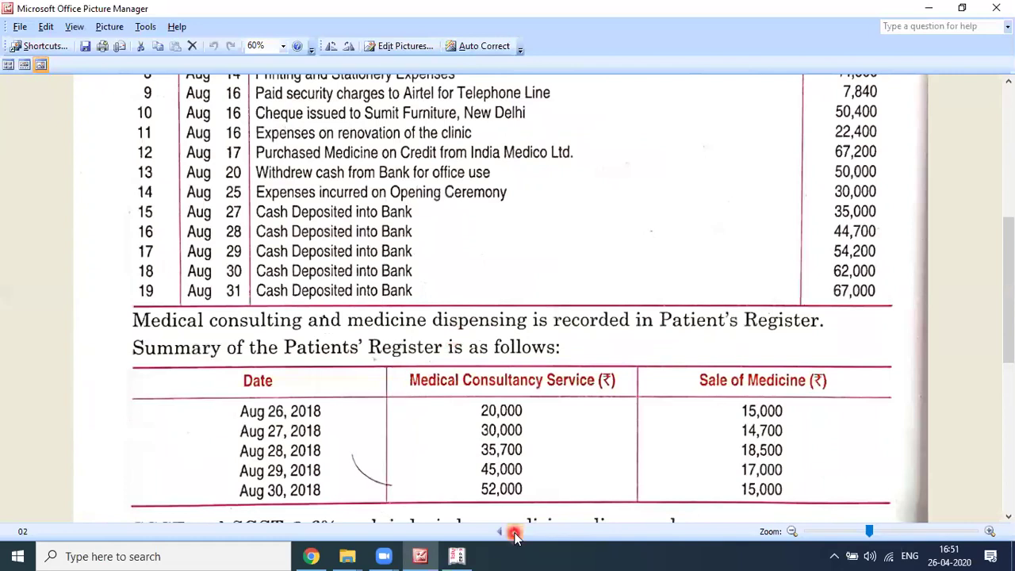
click(514, 533)
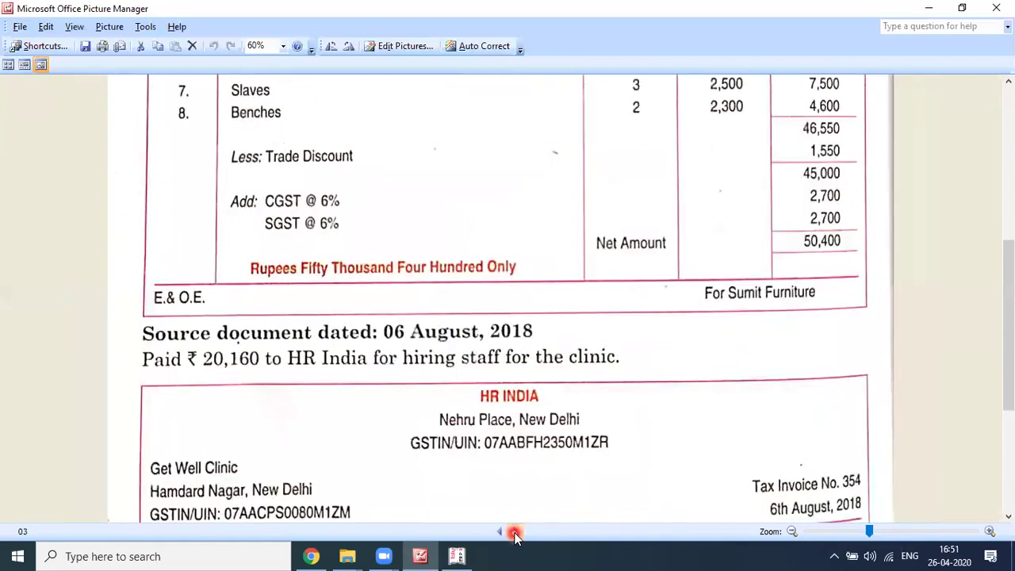
click(550, 355)
scroll(550, 355, down, 1)
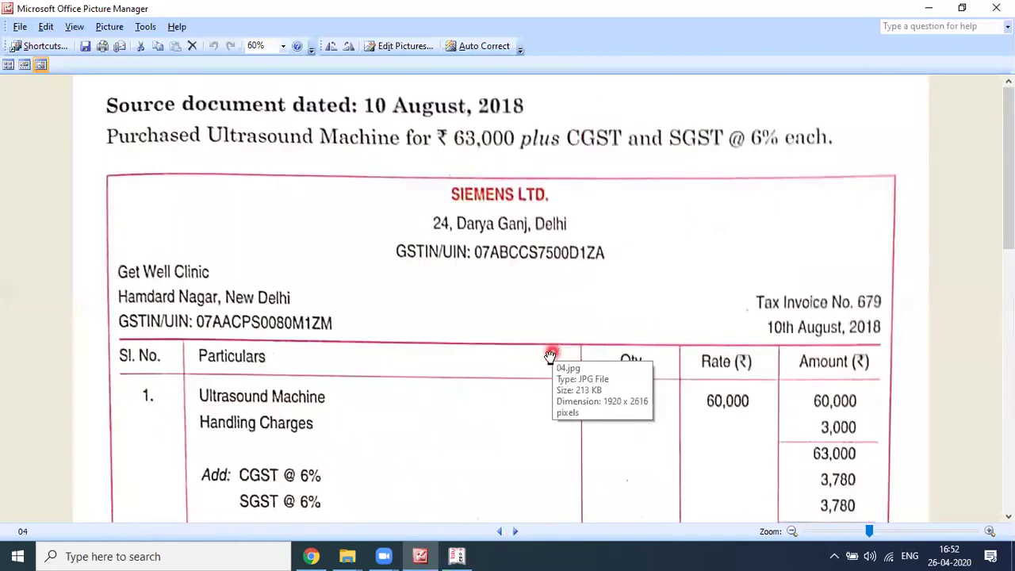
scroll(550, 357, down, 1)
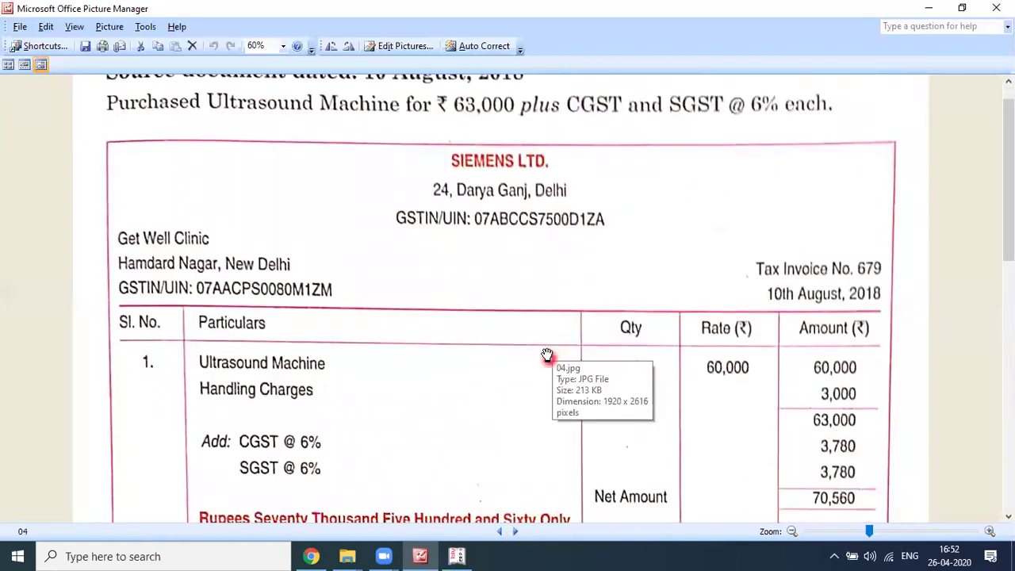
scroll(460, 317, down, 5)
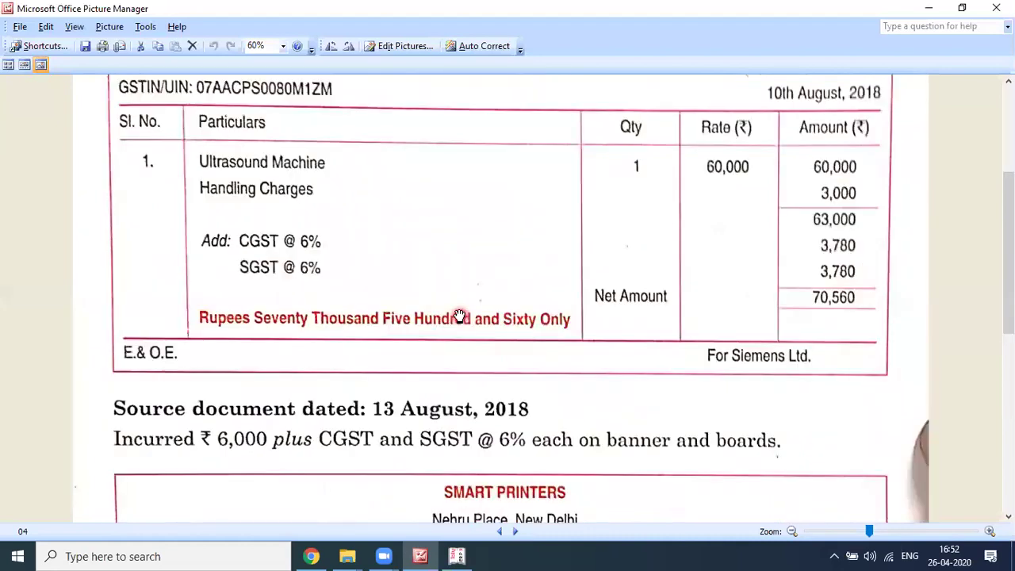
scroll(460, 315, up, 5)
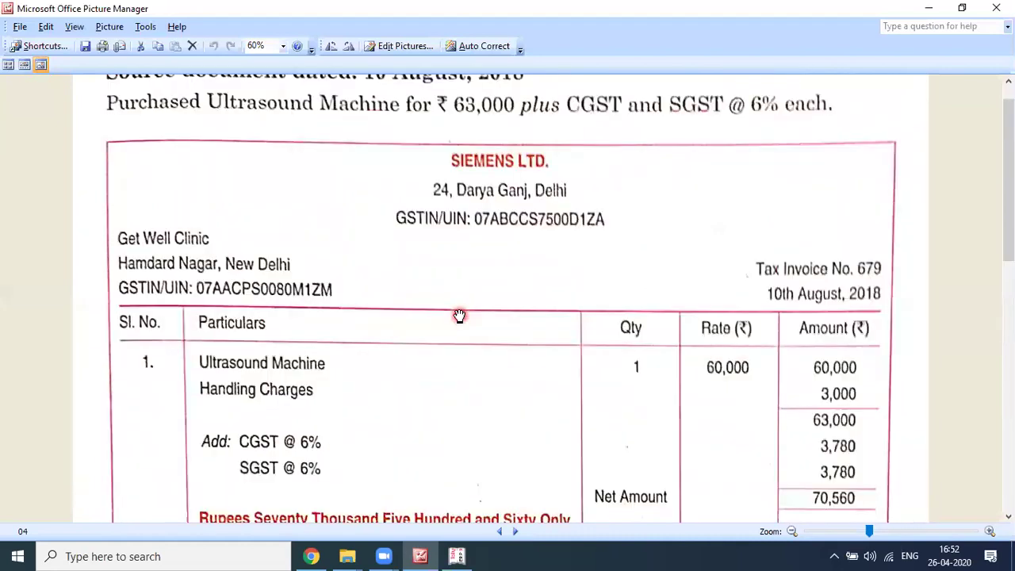
scroll(460, 315, up, 1)
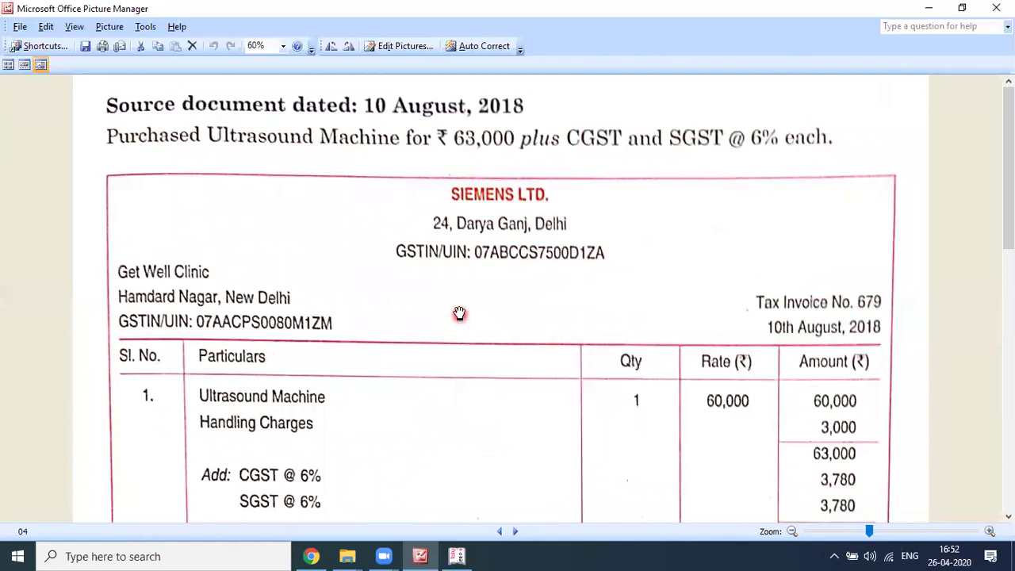
scroll(459, 314, down, 1)
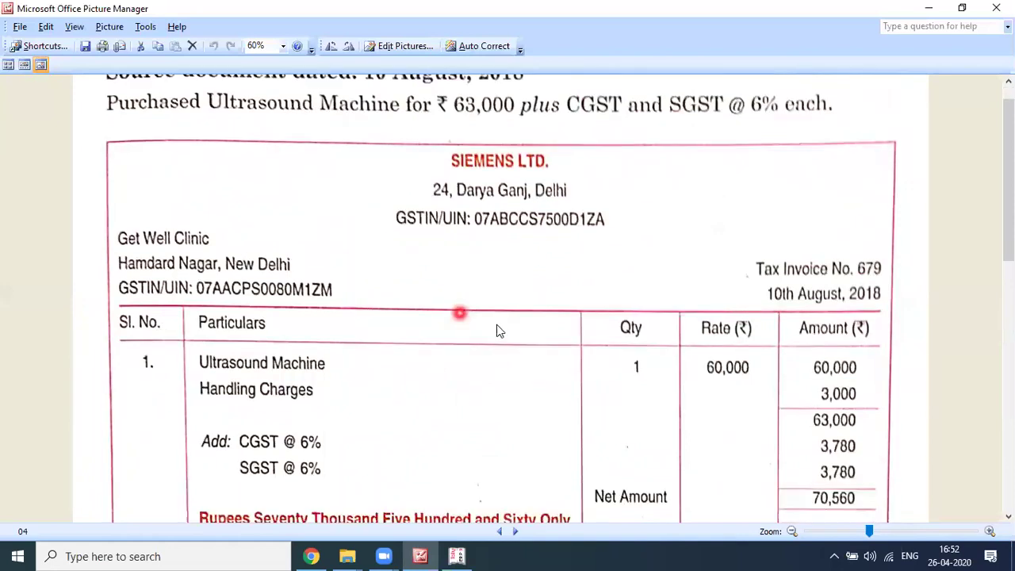
scroll(497, 330, up, 1)
key(alt+Tab)
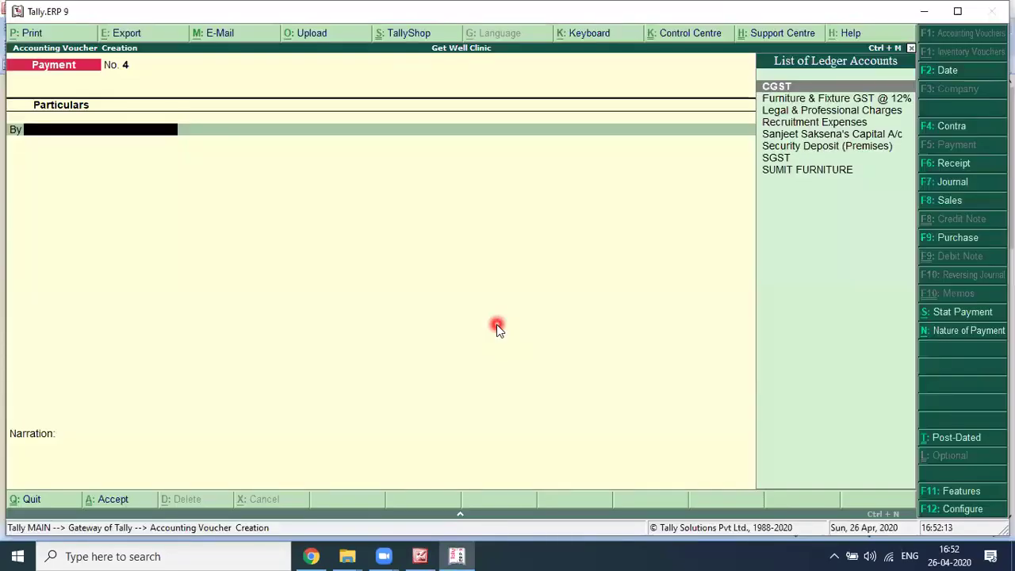
Step: Change the date of Payment voucher No. 4, checking it against the Siemens invoice
key(F2)
text(1)
key(Return)
key(alt+Tab)
key(alt+Tab)
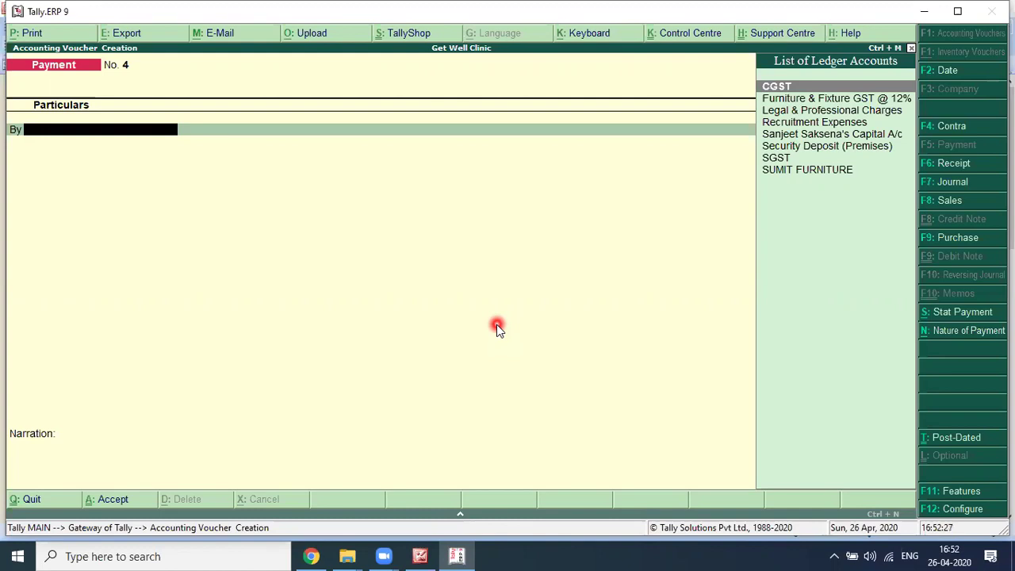
click(496, 324)
Step: Create an 'Ultrasound Machine' ledger under Fixed Assets with GST details turned on
key(alt+c)
text(U)
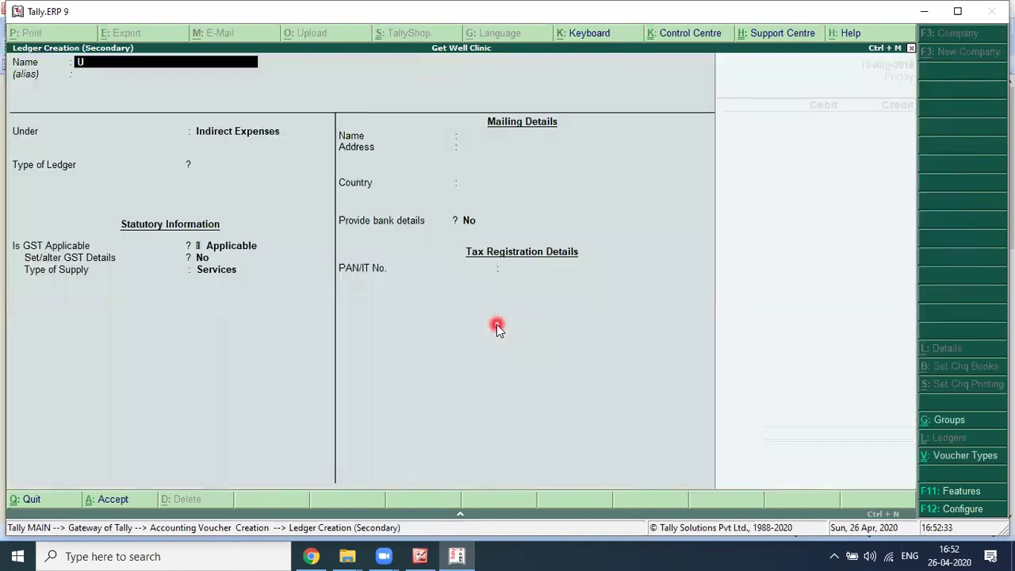
text(ltrasound Machine)
key(Return)
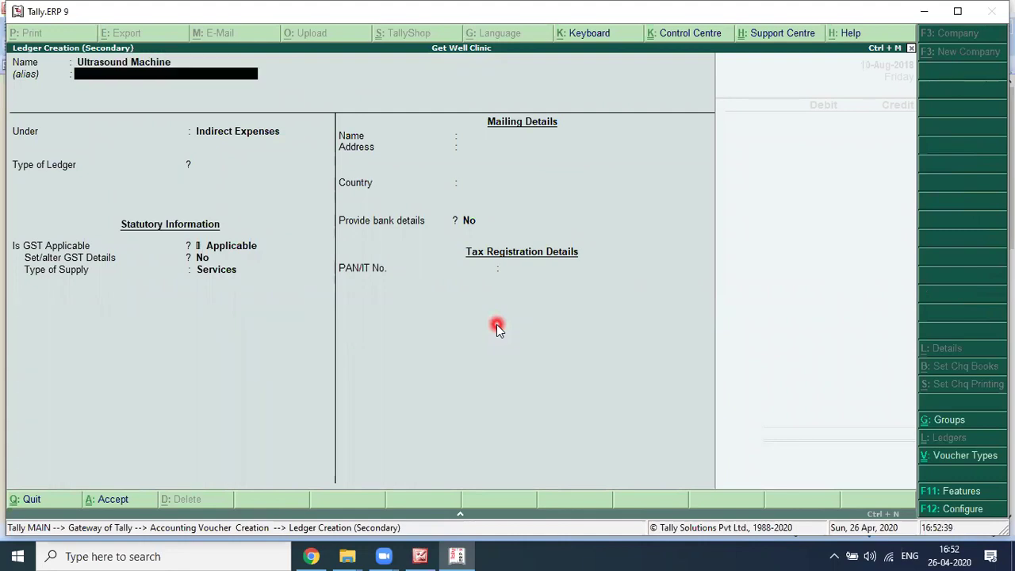
key(Return)
text(Fixed Assets)
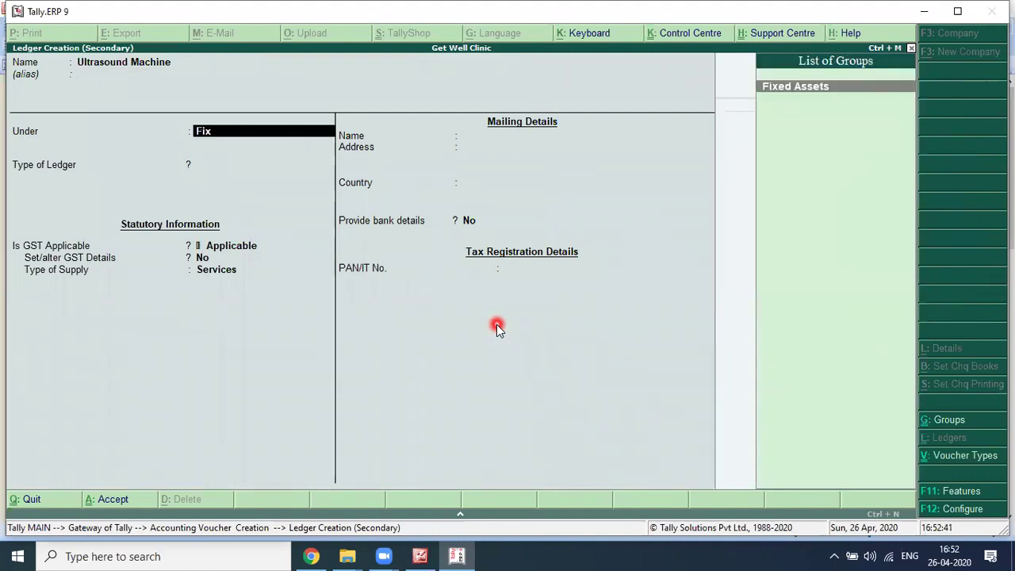
key(Return)
key(Return)
text(y)
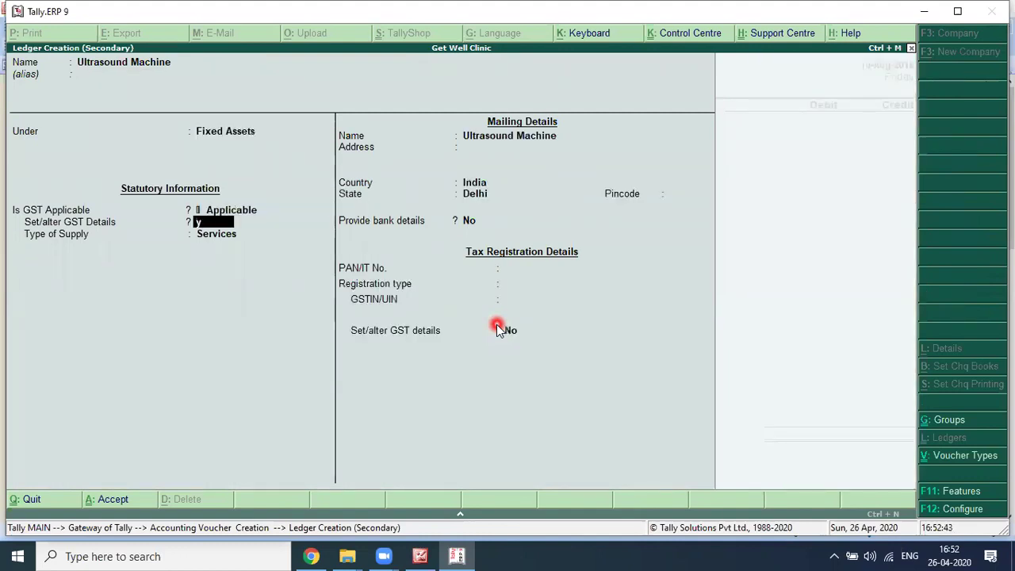
key(Return)
Step: Set the ledger's GST to Purchase Taxable, 12% integrated tax, supply type Goods, and save it
key(Down)
key(Down)
key(Down)
key(Down)
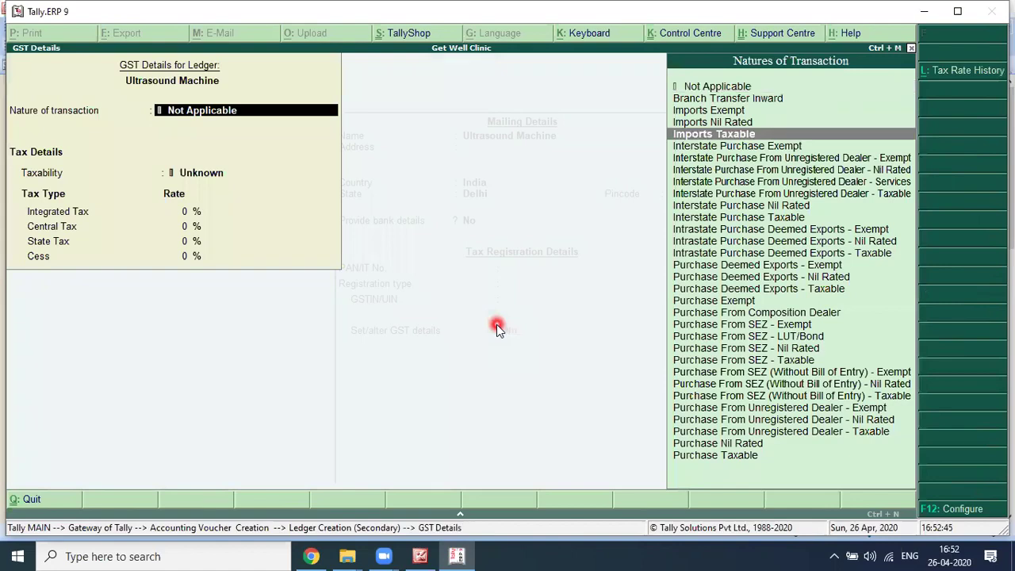
key(End)
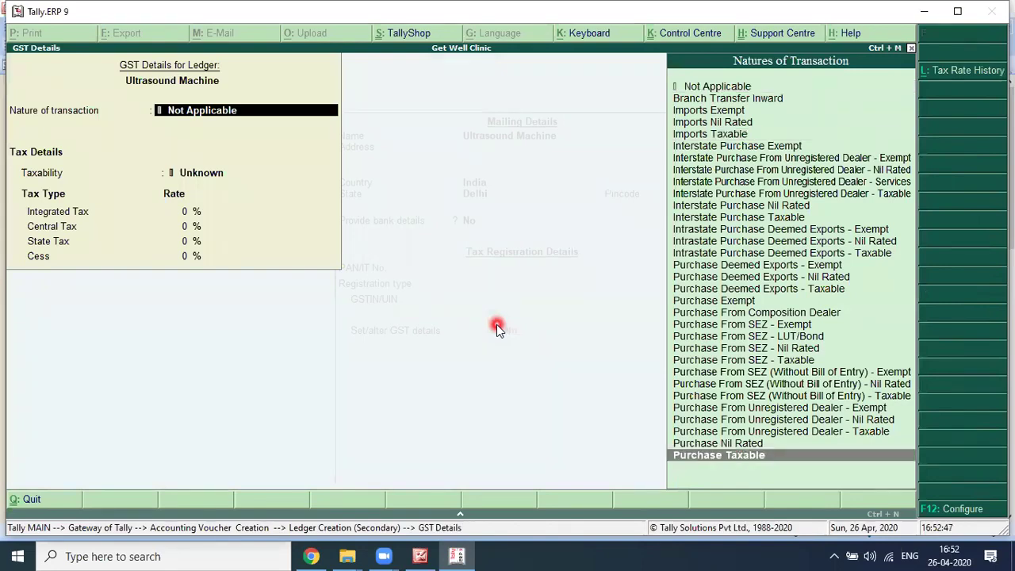
key(Return)
key(alt+Tab)
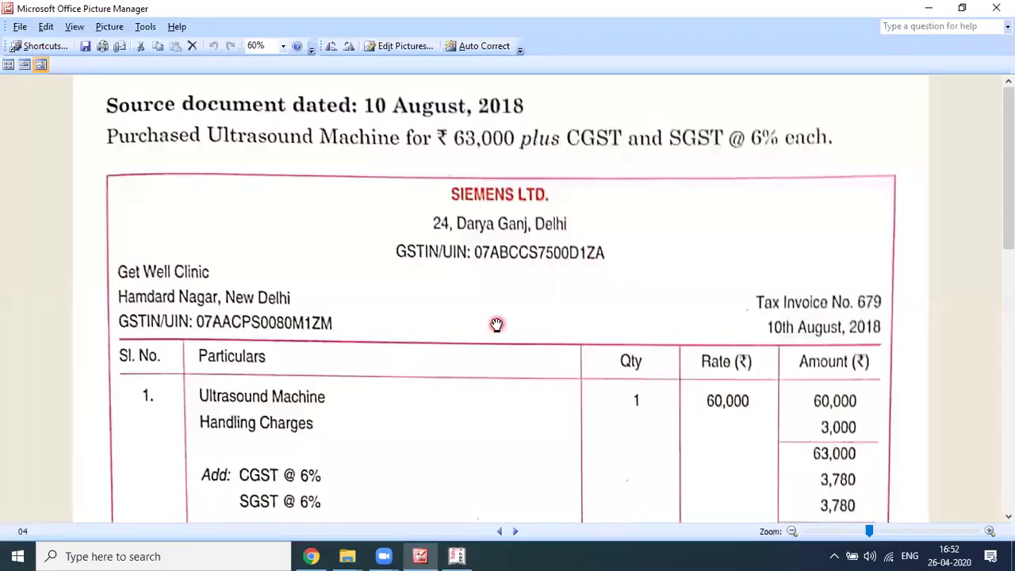
scroll(496, 324, down, 1)
key(alt+Tab)
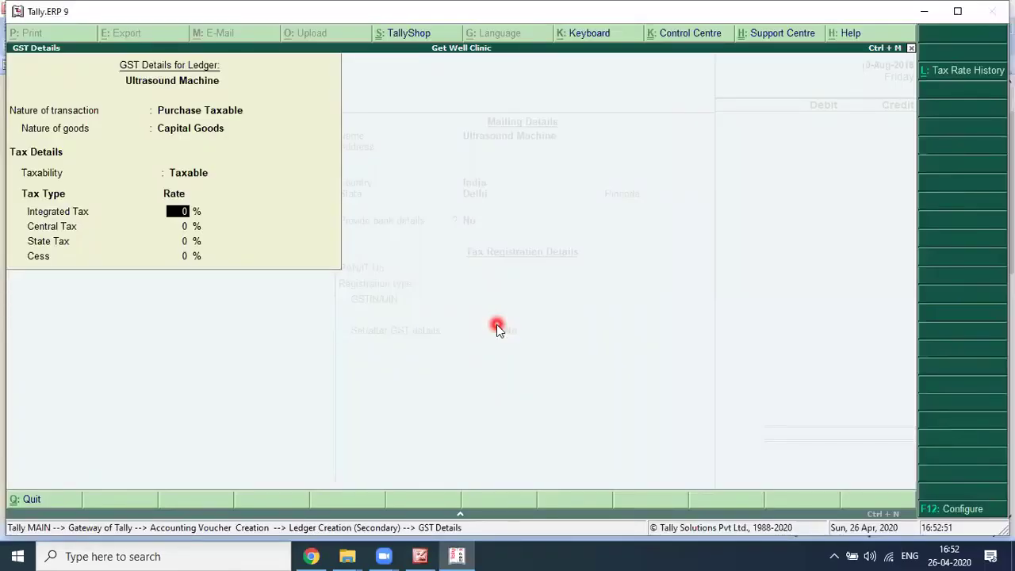
text(12)
key(Return)
key(ctrl+a)
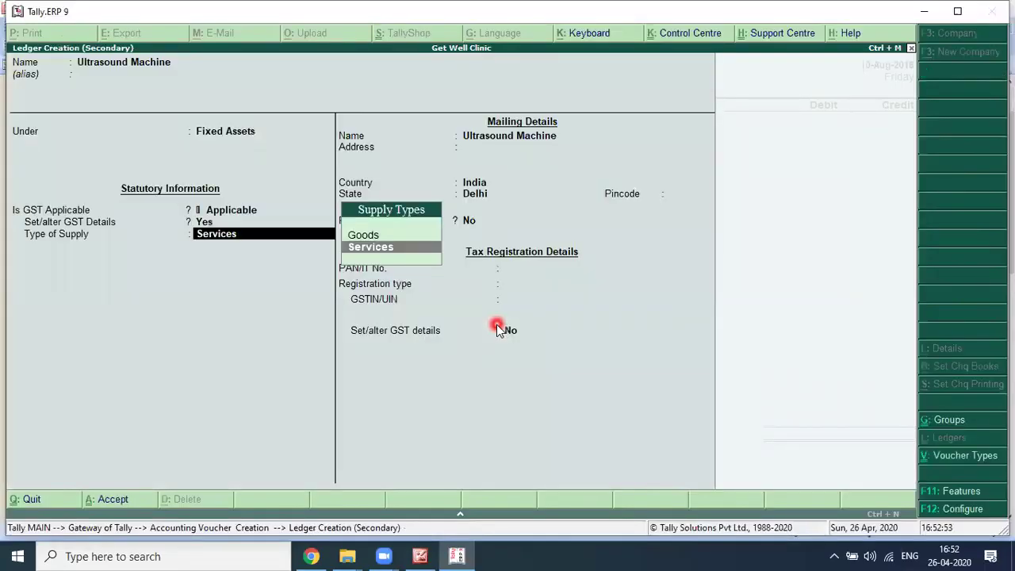
key(Up)
key(Return)
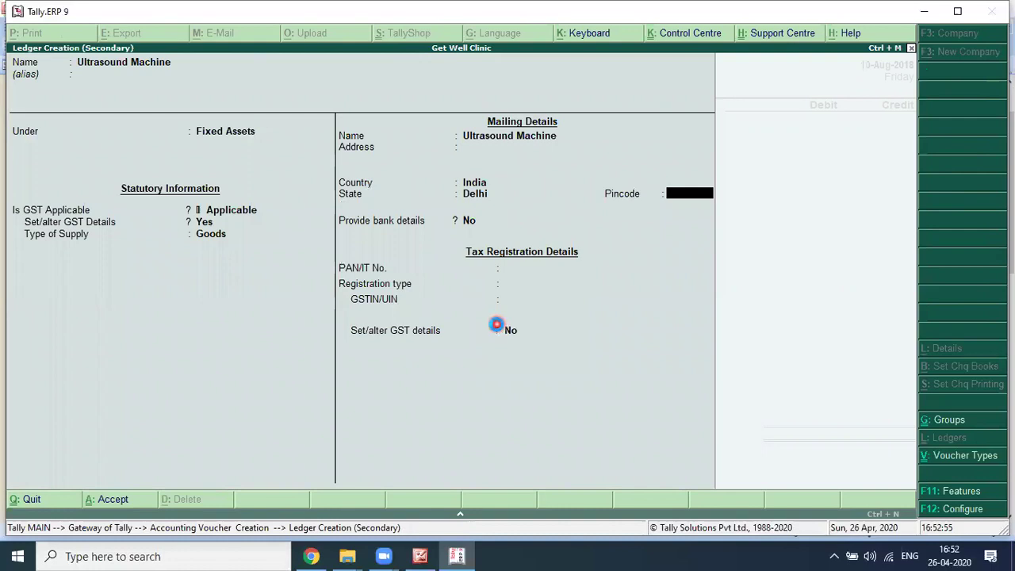
key(ctrl+a)
key(Return)
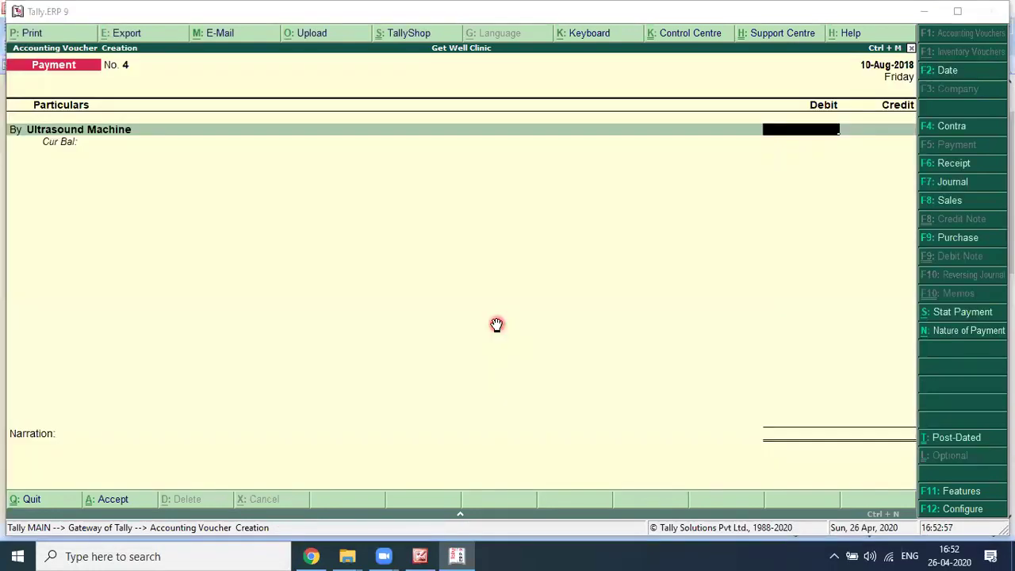
key(alt+Tab)
Step: Debit Ultrasound Machine 63,000 and CGST 3,780
scroll(495, 325, down, 1)
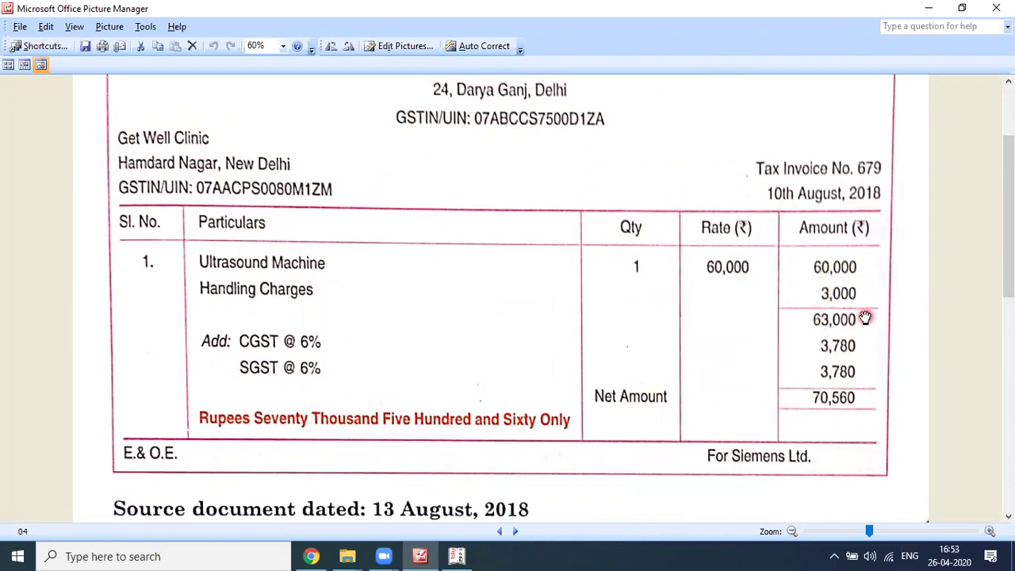
key(alt+Tab)
text(63000)
key(Return)
text(b)
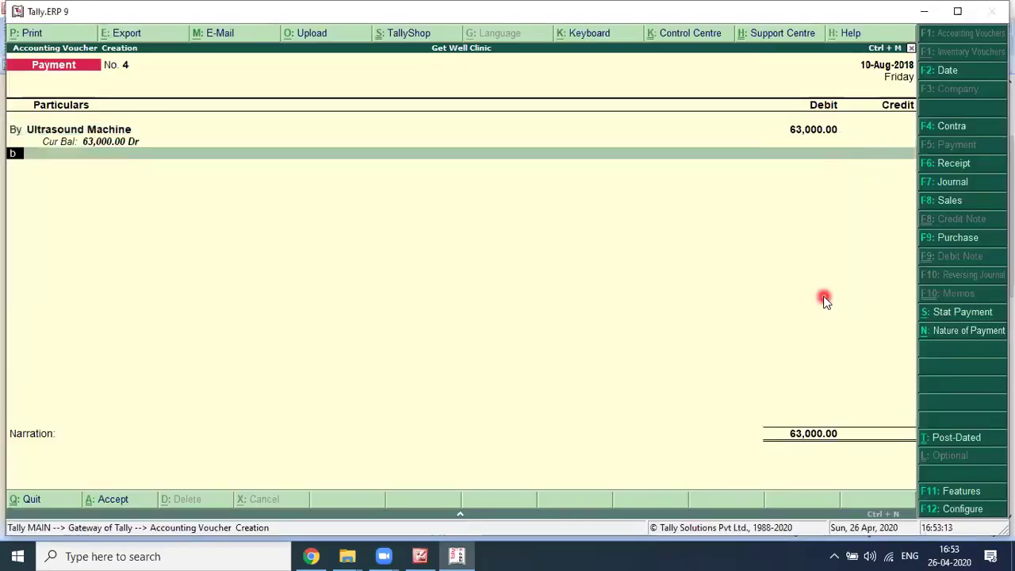
key(Return)
key(Return)
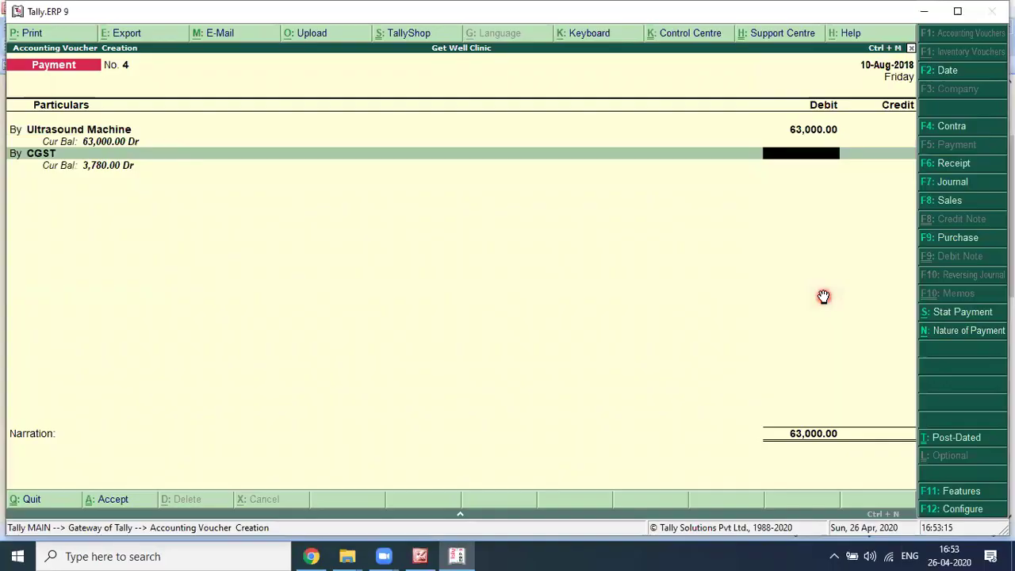
key(alt+Tab)
key(alt+Tab)
text(3780)
Step: Add an SGST debit of 3,780 and credit Axis Bank A/c with 70,560
key(Return)
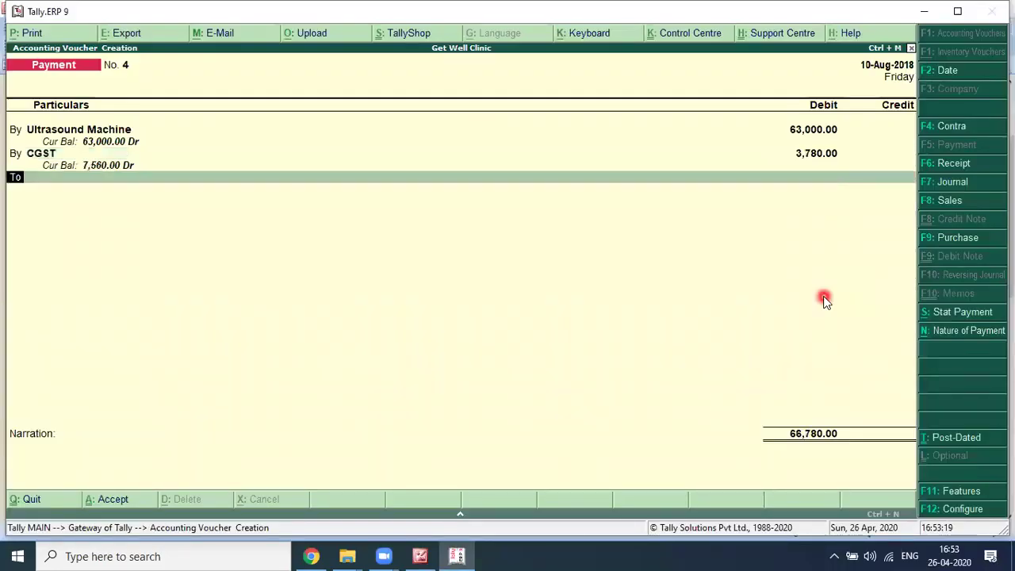
text(sgst)
key(Return)
text(3,780)
key(Return)
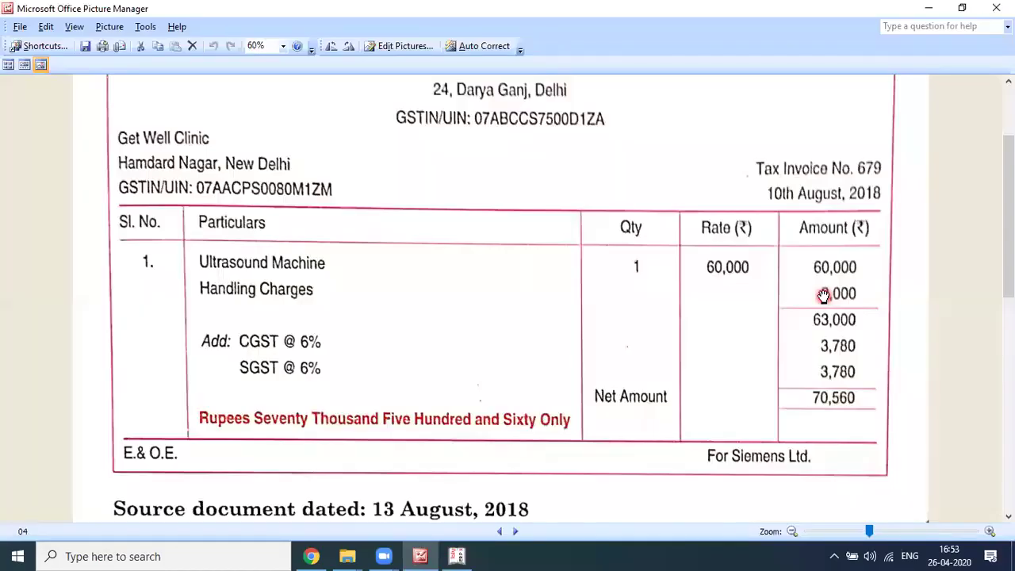
scroll(824, 296, up, 2)
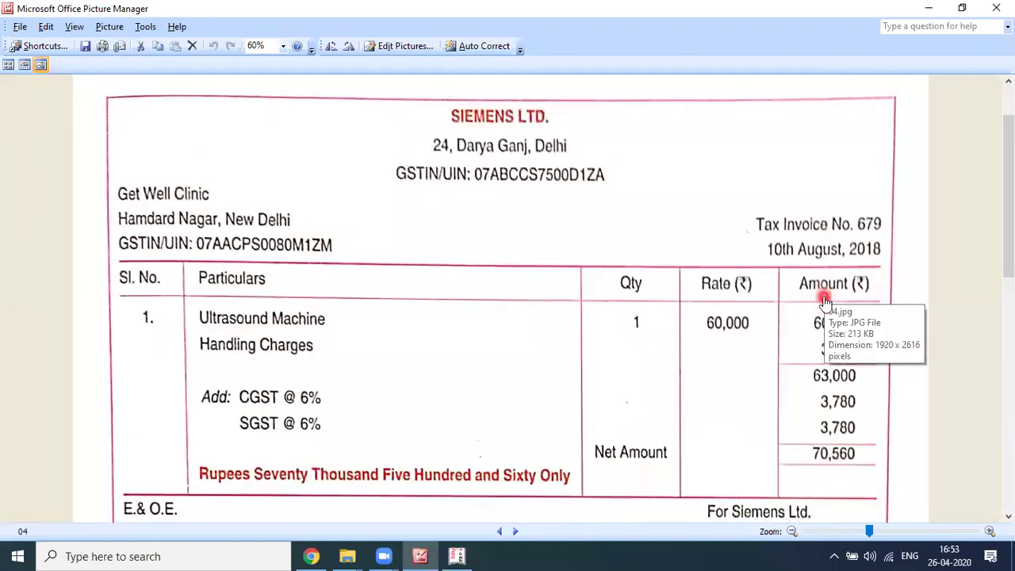
key(alt+Tab)
text(A)
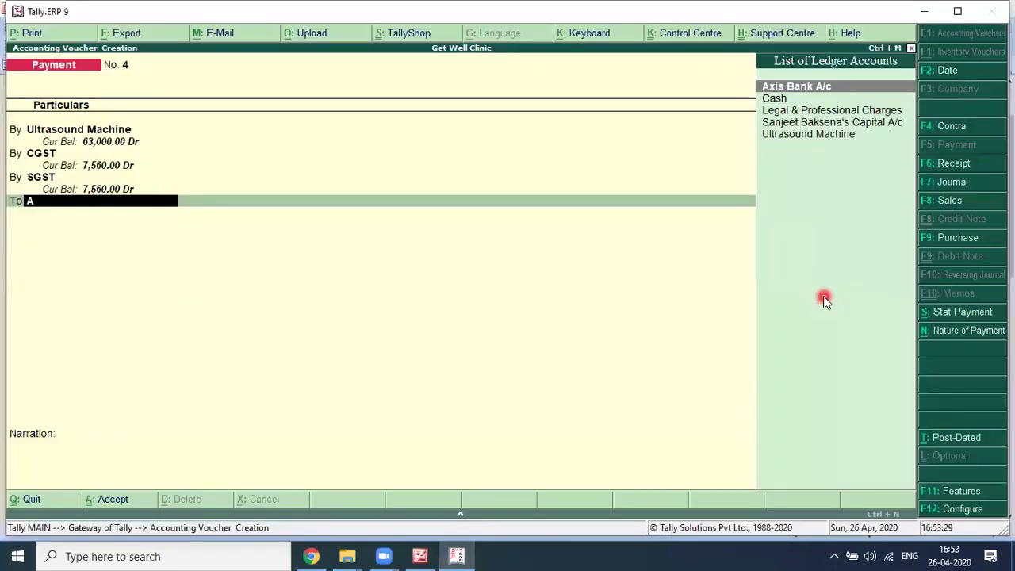
key(Return)
key(Return)
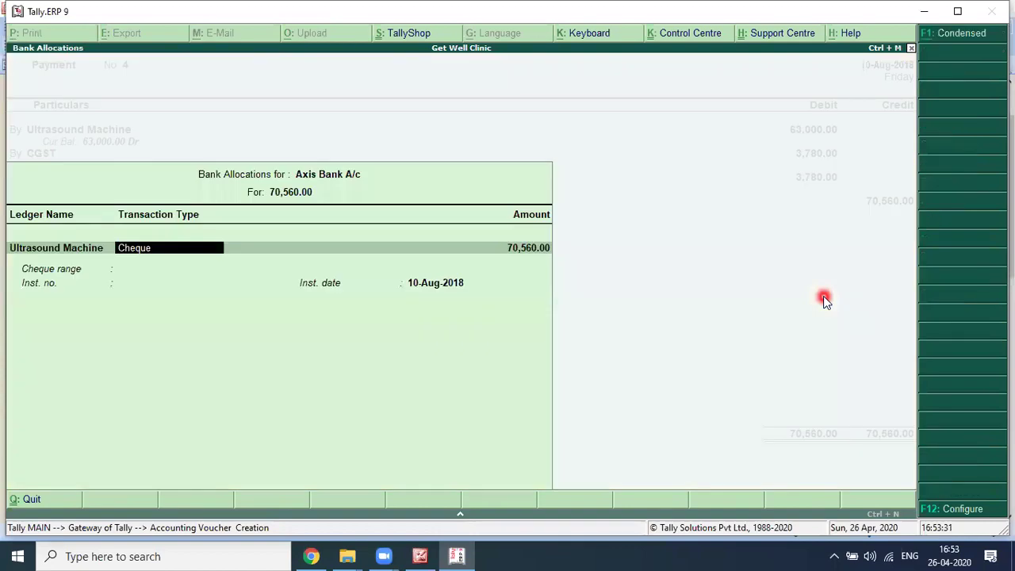
Step: Close bank allocations and begin the narration 'Being Ultrasound Machine Purchase Against Bill No. 679'
key(ctrl+a)
text(Baiy)
key(BackSpace)
key(BackSpace)
key(BackSpace)
text(eing Ultrasound Machine Purchase Against Bill No)
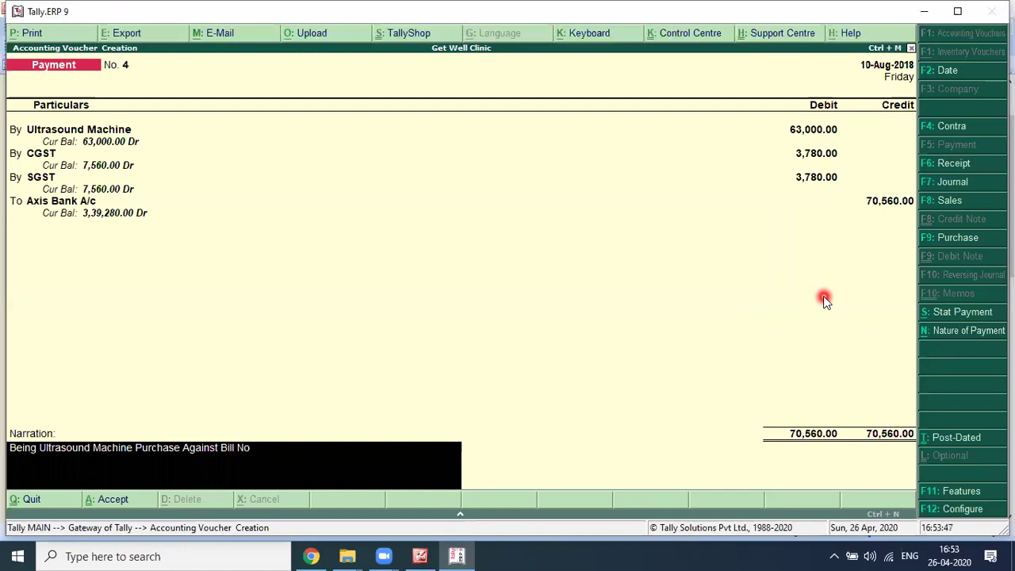
key(alt+Tab)
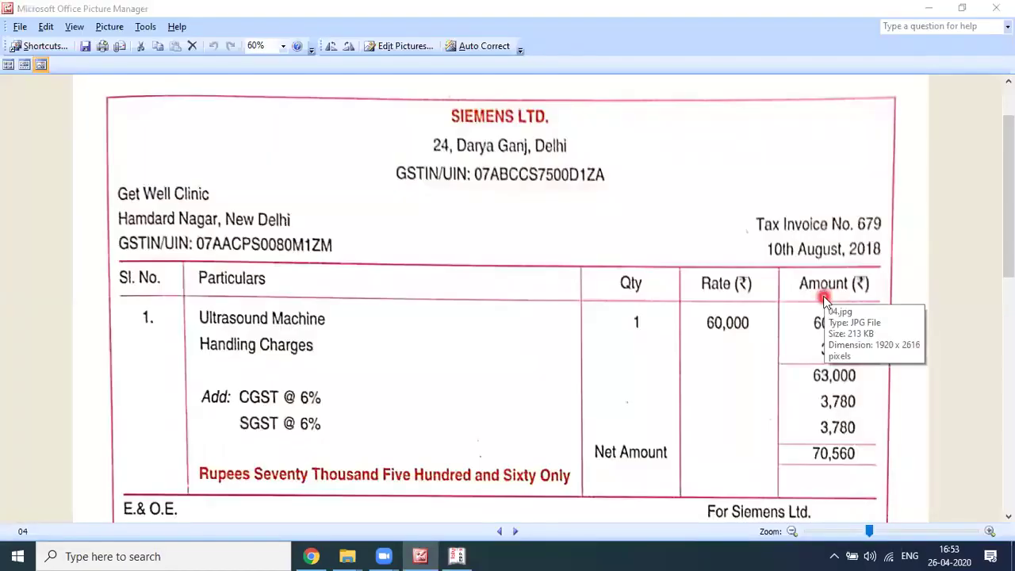
key(alt+Tab)
key(BackSpace)
key(BackSpace)
key(BackSpace)
text(679 adted)
Step: Complete the narration with 'dated 10.08.2018' and accept Payment voucher No. 4
key(BackSpace)
key(BackSpace)
key(BackSpace)
key(BackSpace)
key(BackSpace)
text(da)
key(alt+Tab)
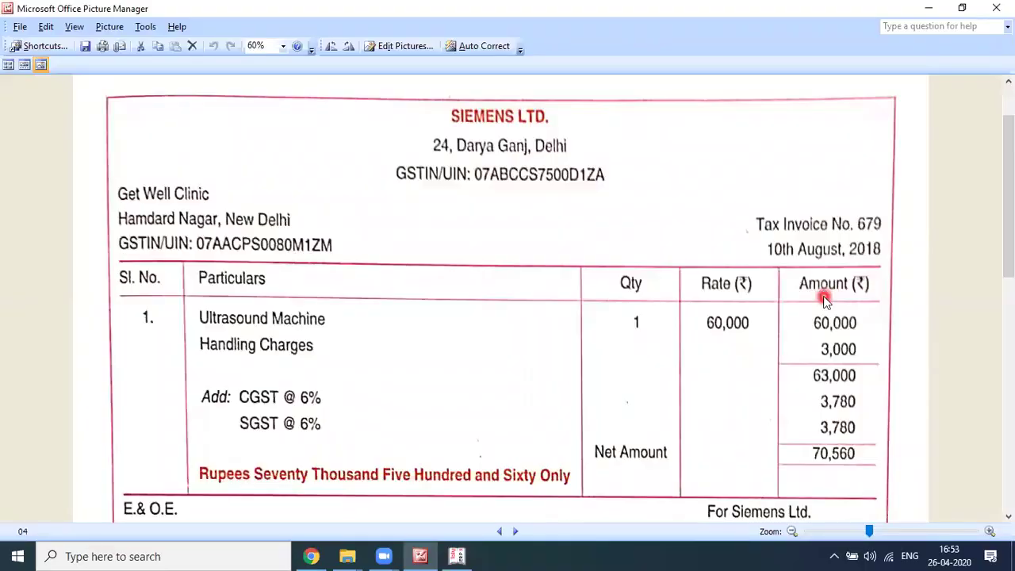
key(alt+Tab)
text(ted 10.08.2018)
key(alt+Tab)
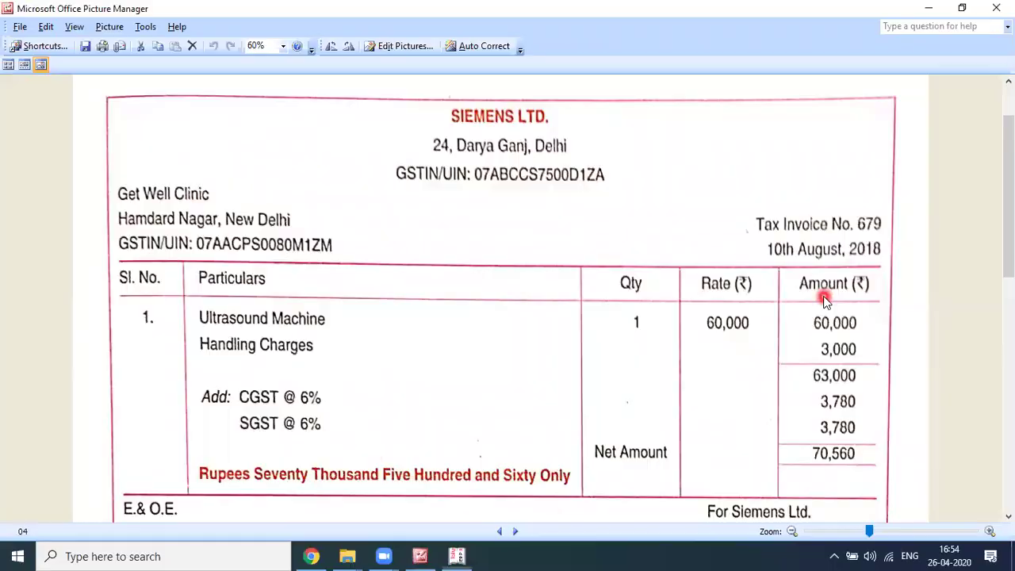
key(alt+Tab)
key(BackSpace)
text(8)
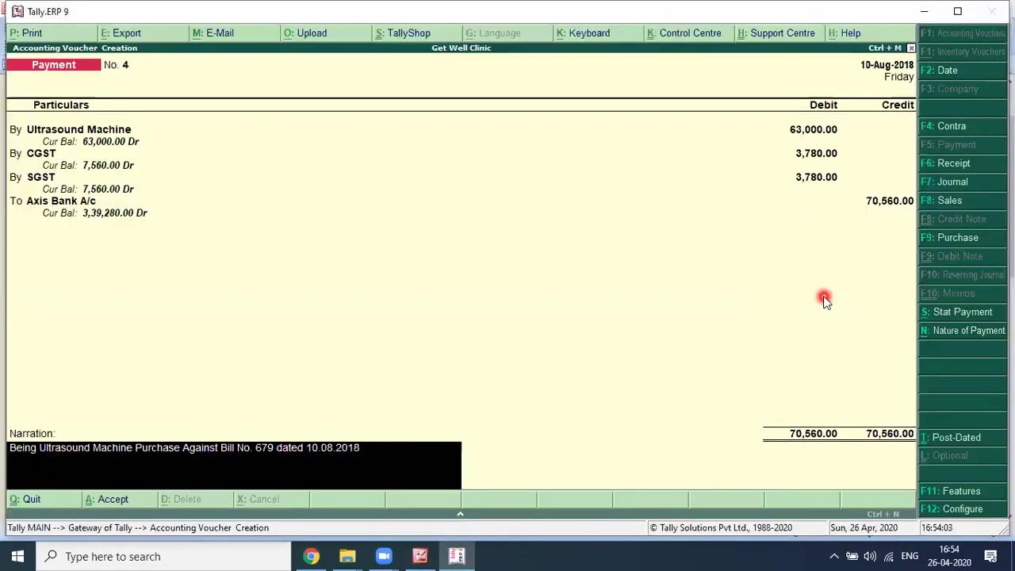
key(Return)
key(Return)
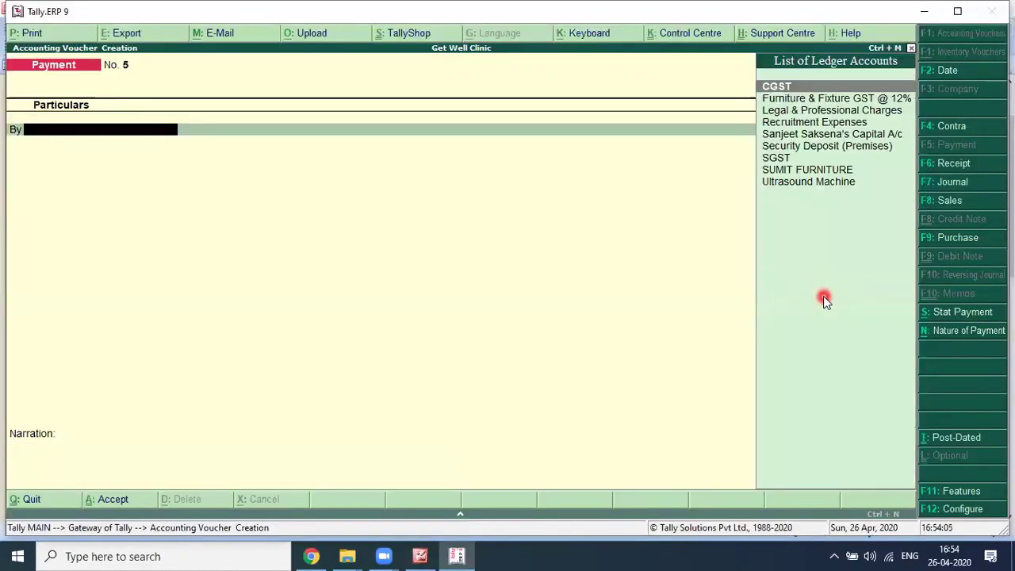
key(alt+Tab)
Step: Scroll to Smart Printers invoice 221 of 13 August 2018 (net 6,720), then return to Tally
scroll(700, 323, down, 3)
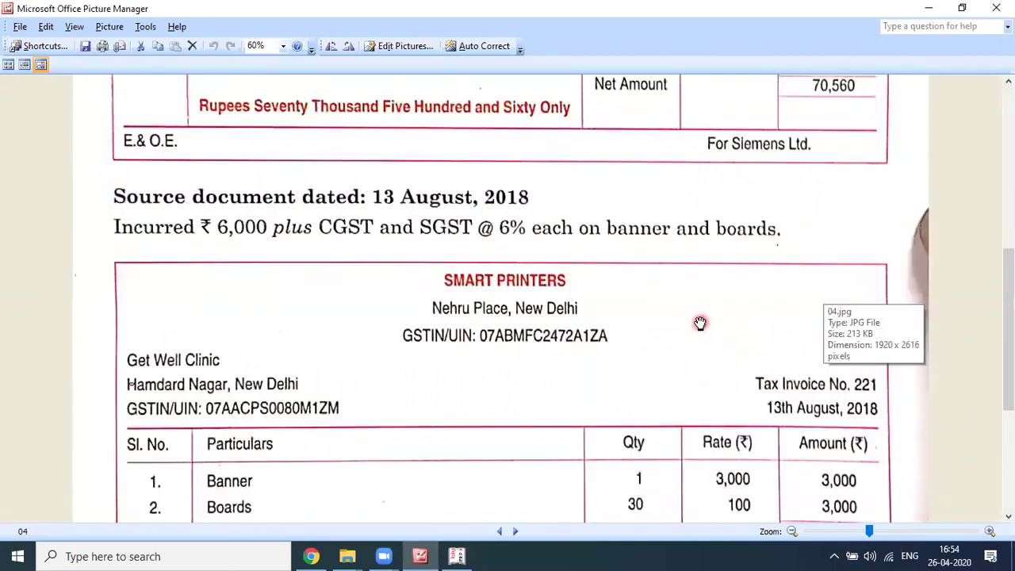
scroll(700, 322, down, 1)
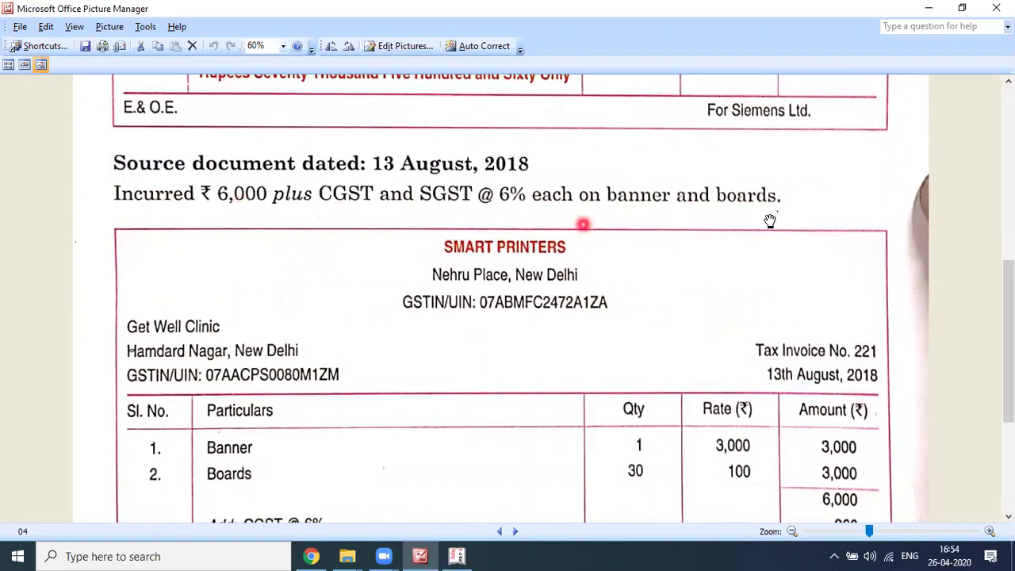
scroll(769, 220, down, 1)
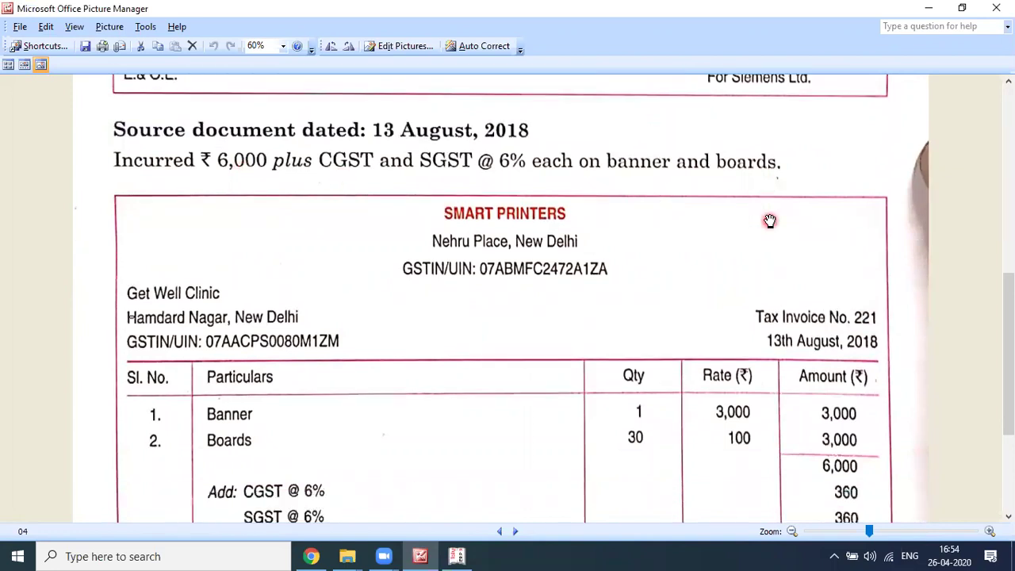
scroll(769, 221, down, 1)
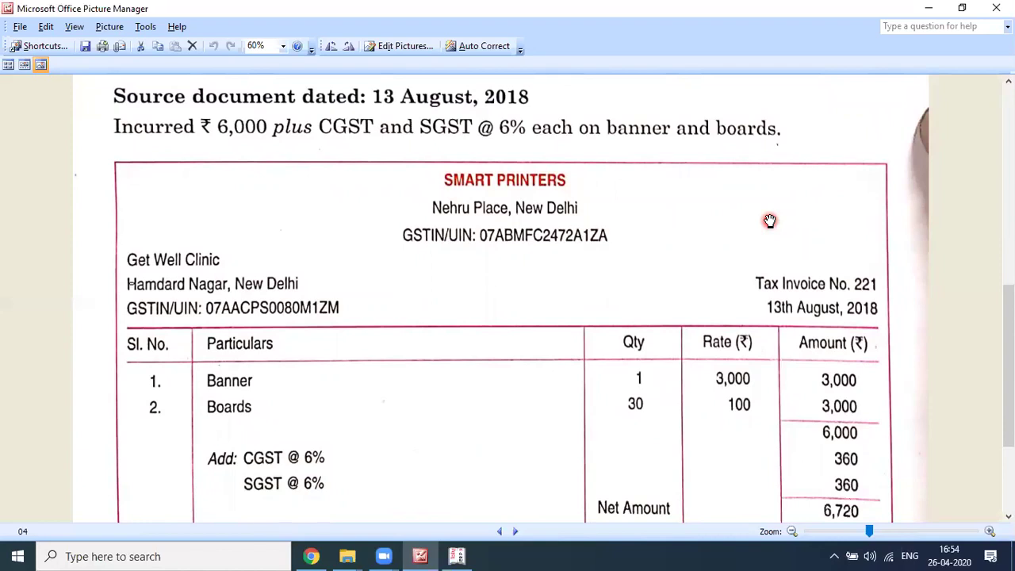
scroll(727, 346, down, 2)
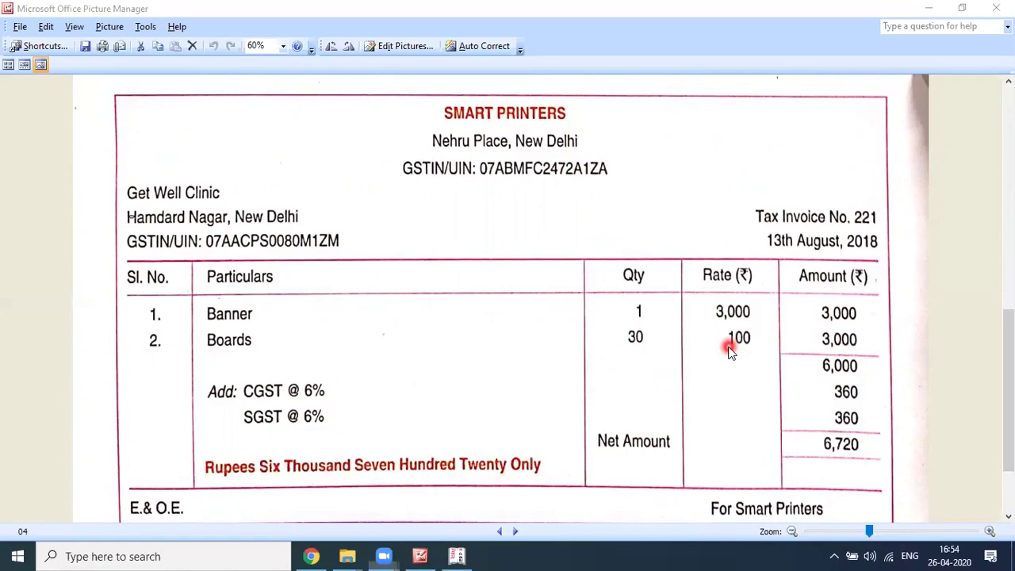
key(alt+Tab)
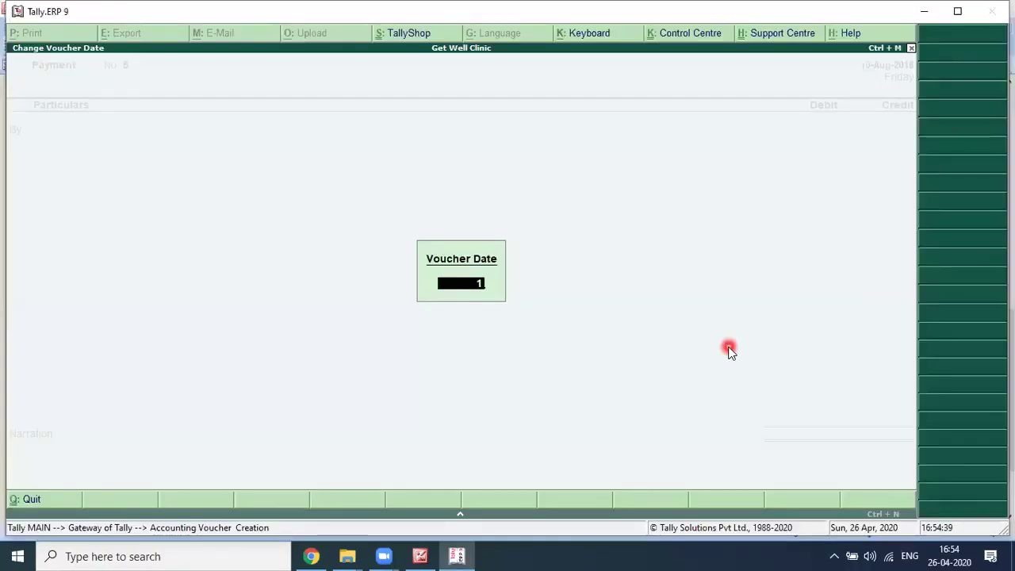
Step: From payment voucher No. 5, create a new ledger named 'Baner & Board Expenses'
key(Return)
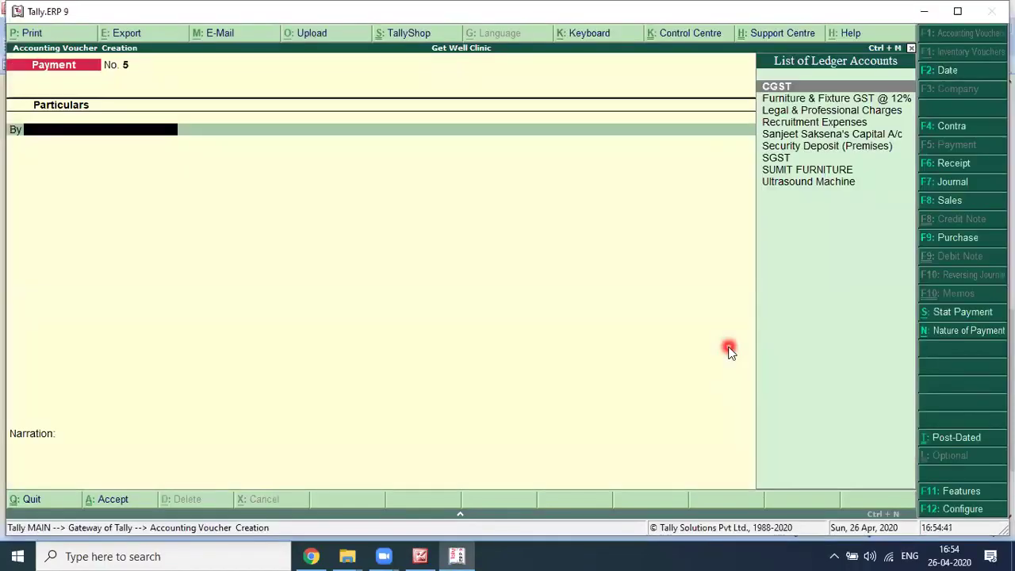
key(alt+Tab)
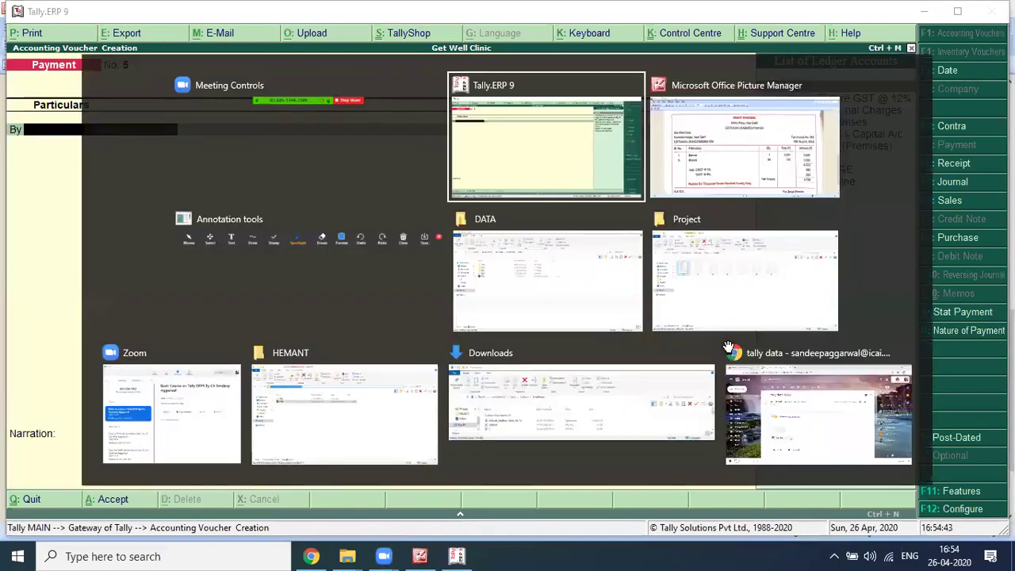
key(alt+Tab)
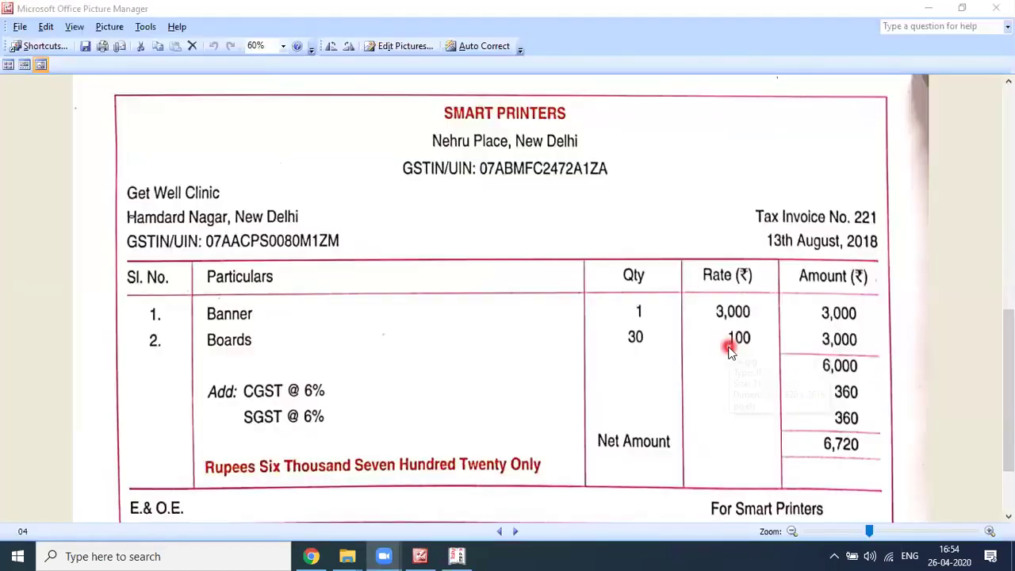
key(alt+Tab)
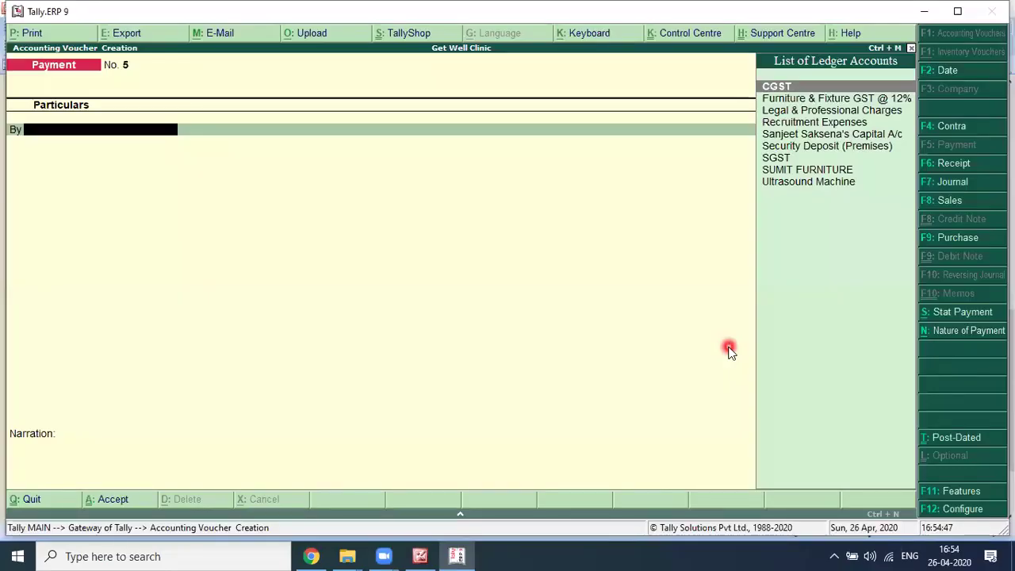
text(An)
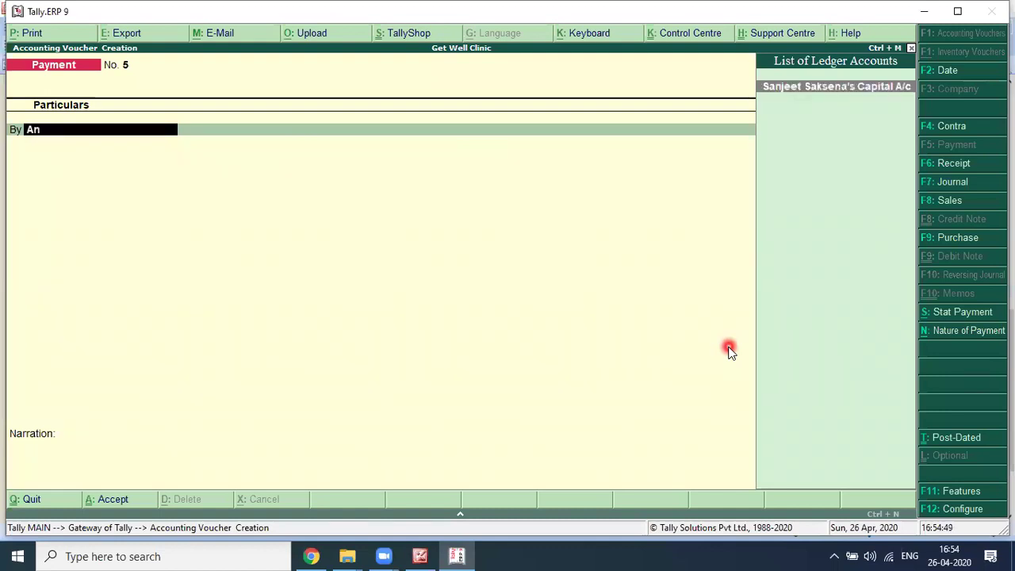
key(alt+c)
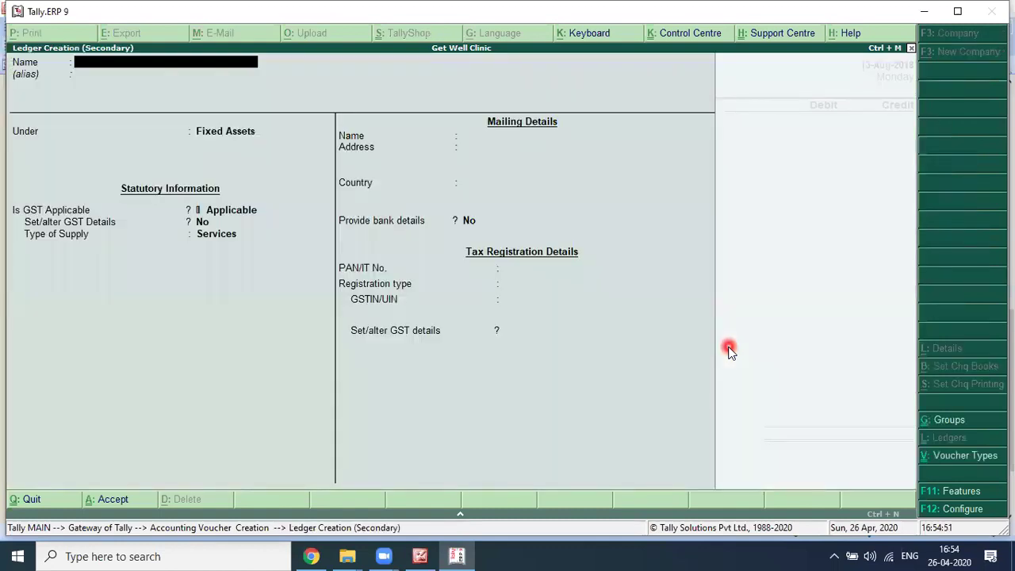
text(Baner & Board E)
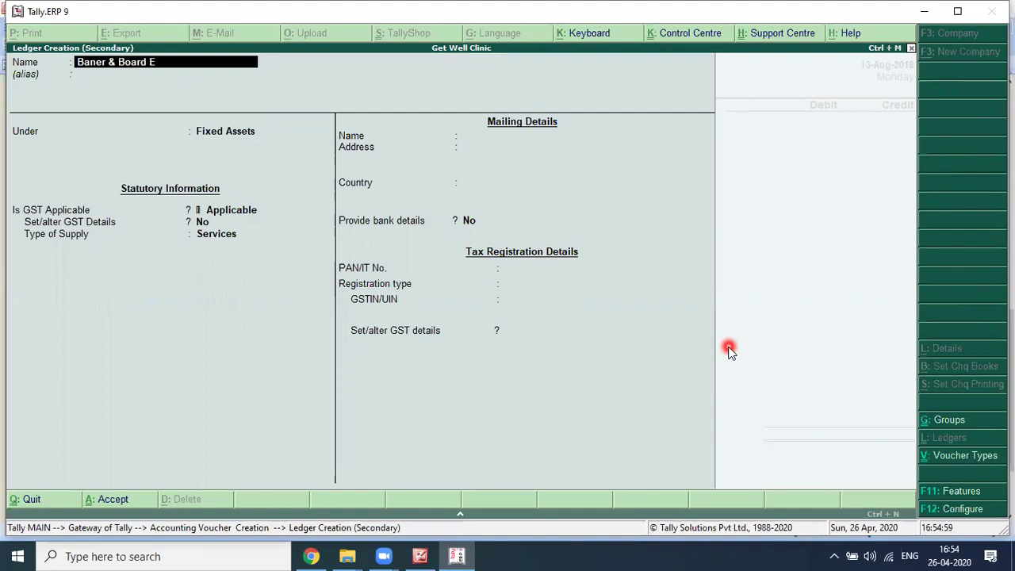
text(xpenses)
key(Return)
key(Return)
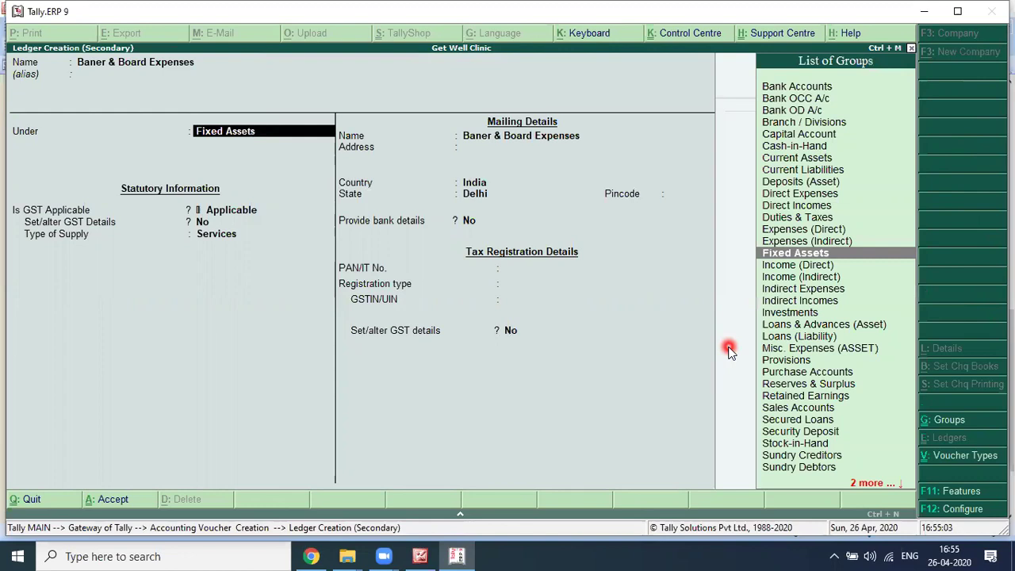
Step: Place the Baner & Board Expenses ledger under the Indirect Expenses group
text(ind)
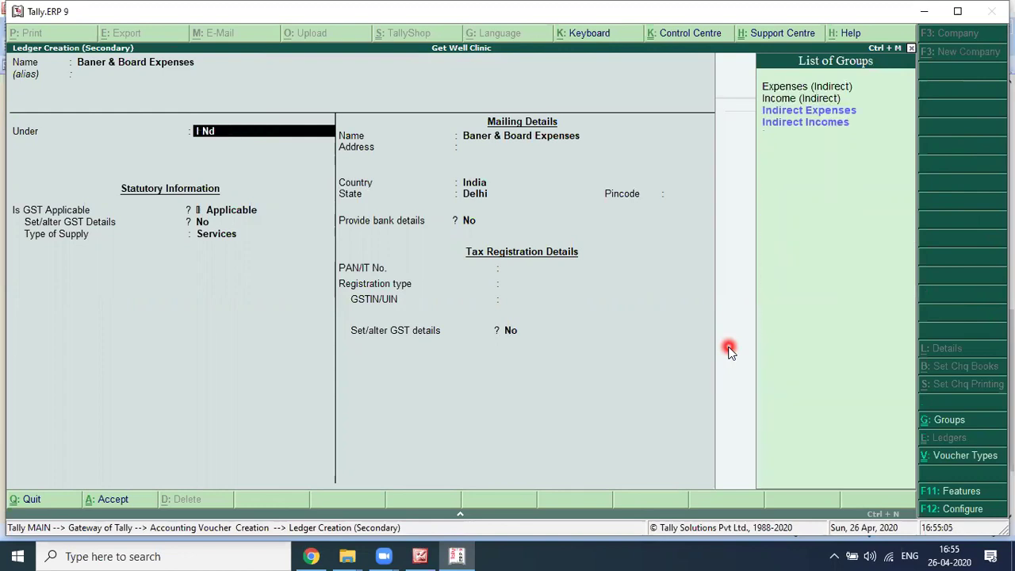
key(BackSpace)
key(BackSpace)
text(ndirect)
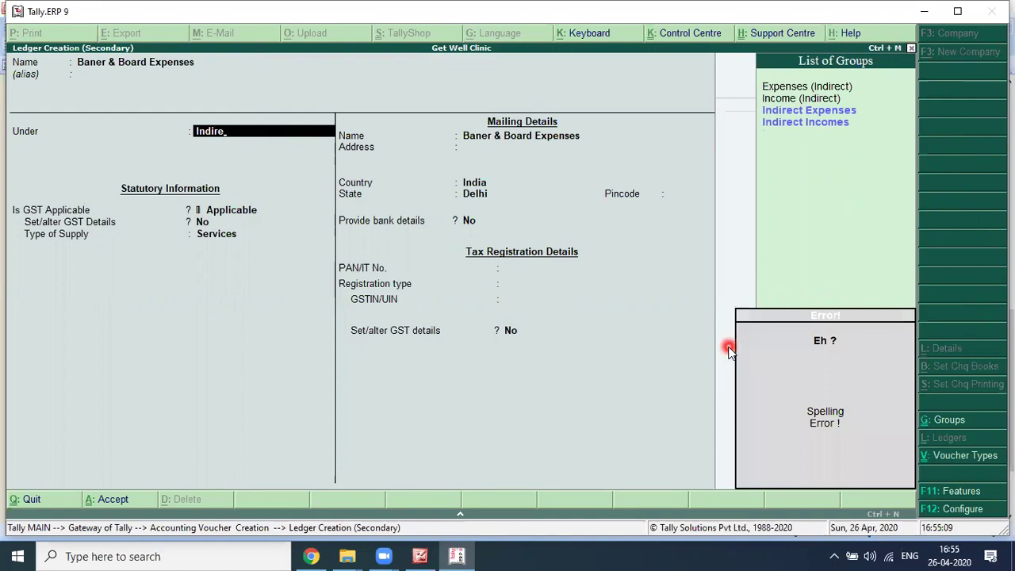
key(Return)
key(Return)
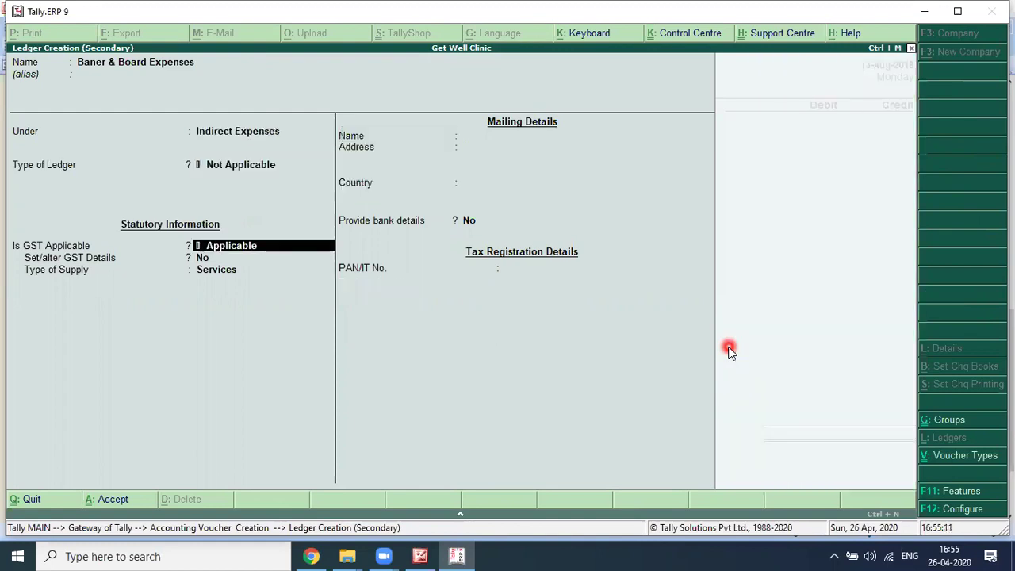
key(alt+Tab)
key(alt+Tab)
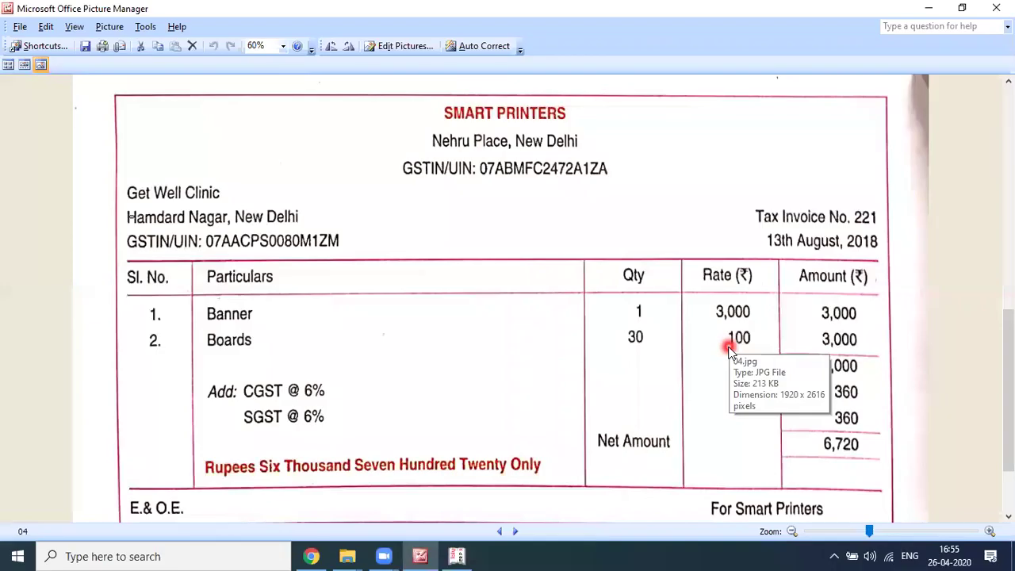
key(alt+Tab)
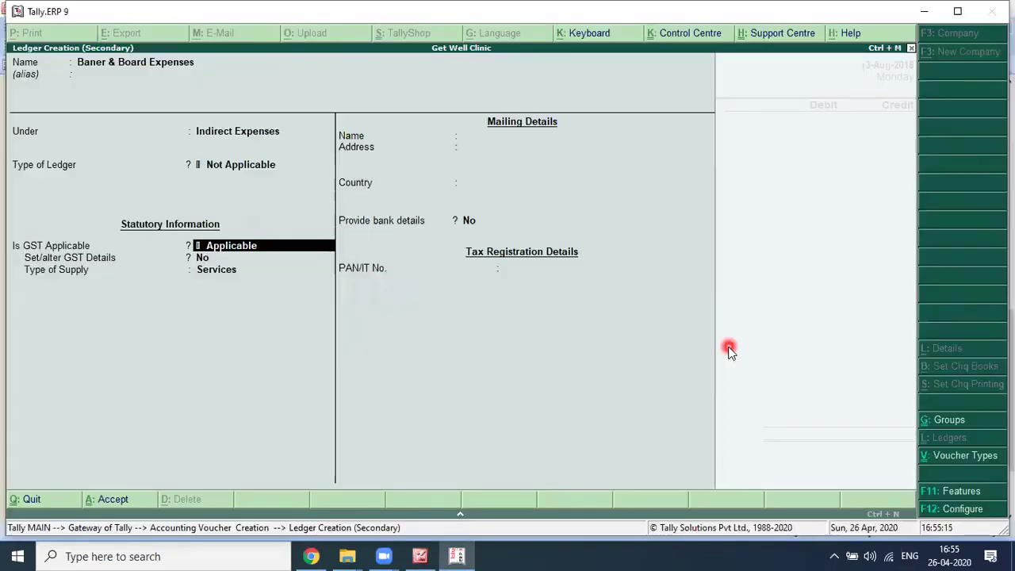
Step: Enable GST details: Purchase Taxable nature, 18% integrated tax, supply type Goods
key(Return)
text(y)
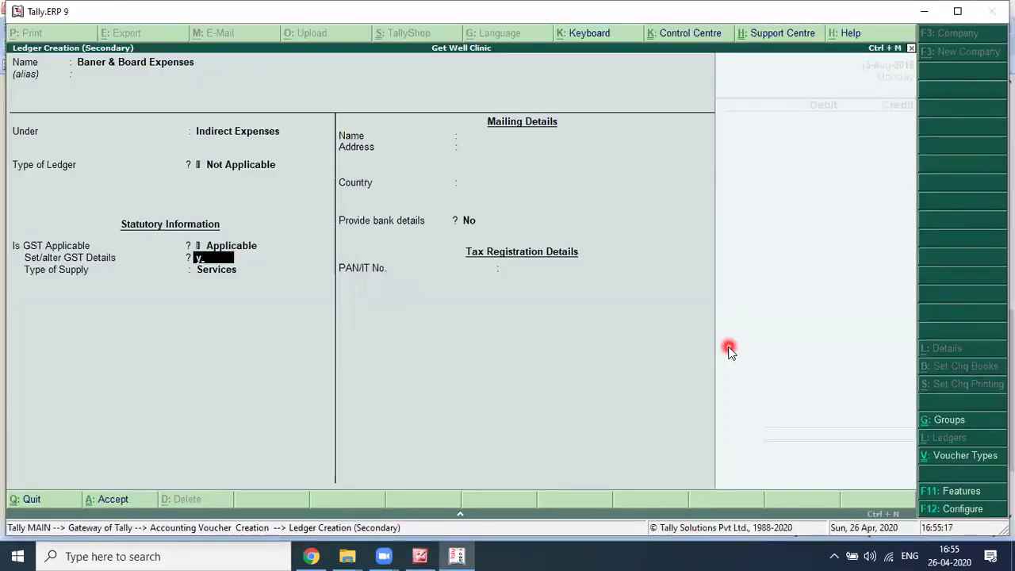
key(Return)
scroll(728, 349, down, 6)
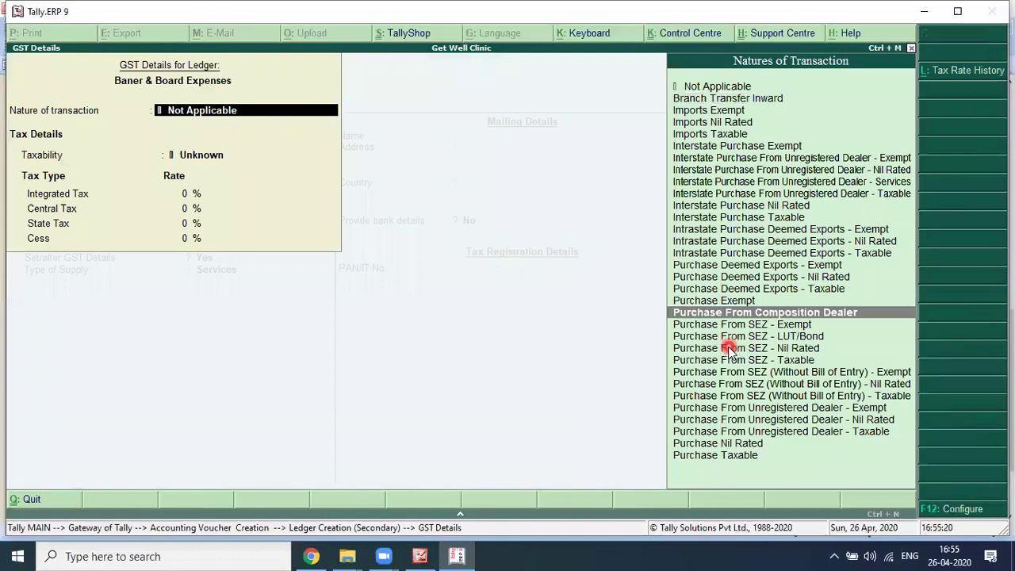
scroll(727, 349, down, 4)
key(Return)
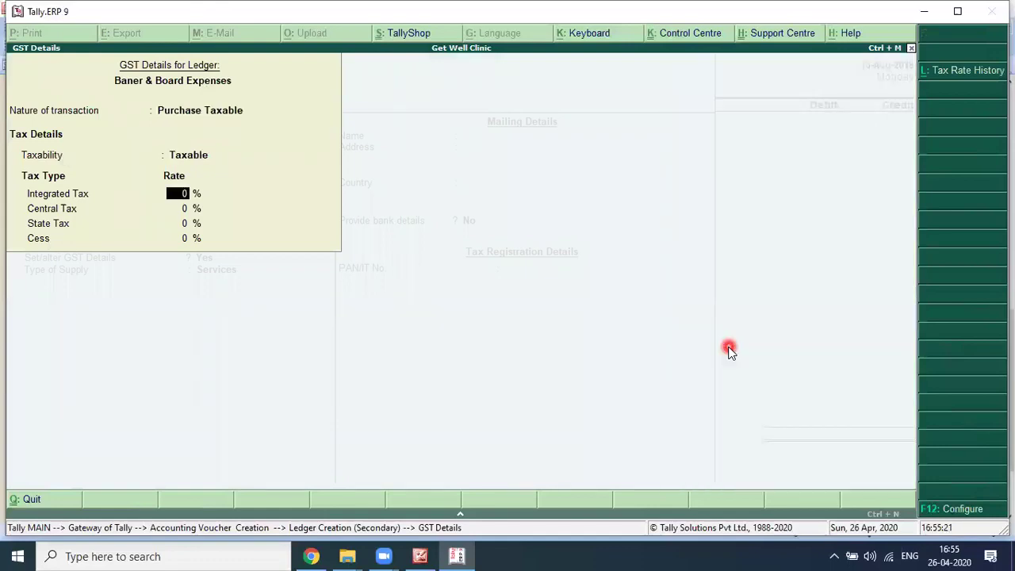
text(18)
key(Return)
key(Return)
key(Return)
key(Return)
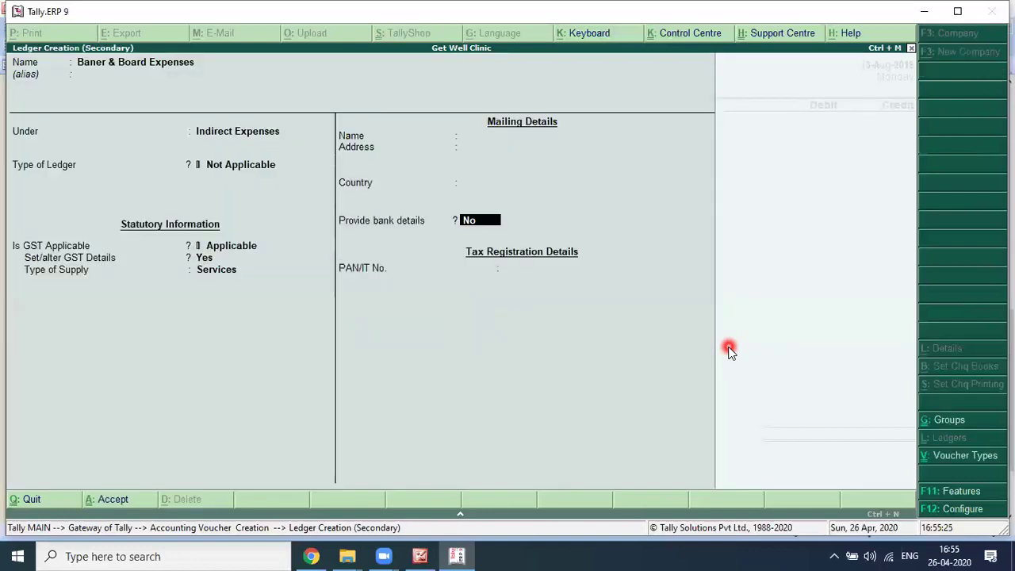
key(BackSpace)
key(Up)
key(Return)
key(Return)
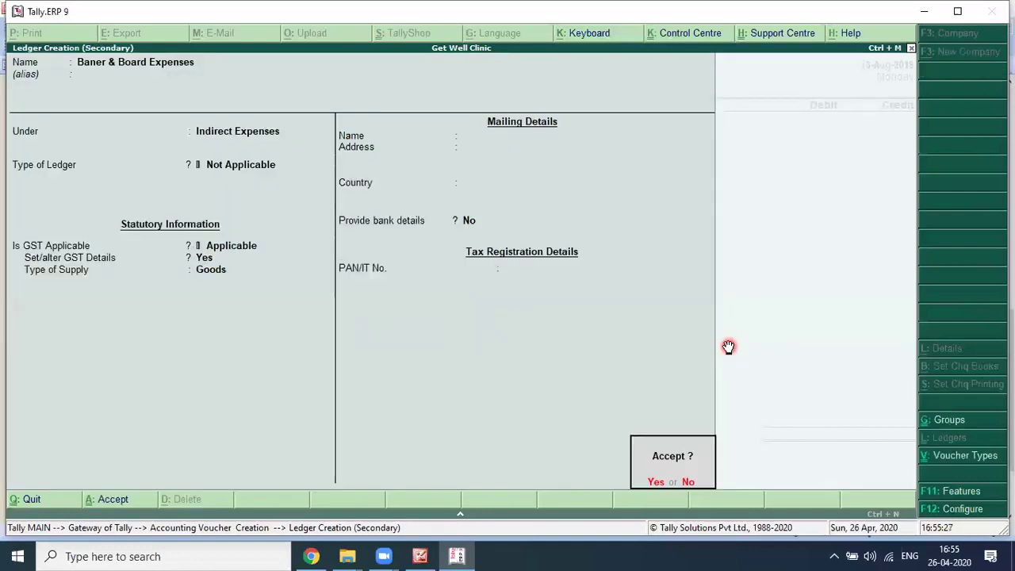
key(alt+Tab)
key(alt+Tab)
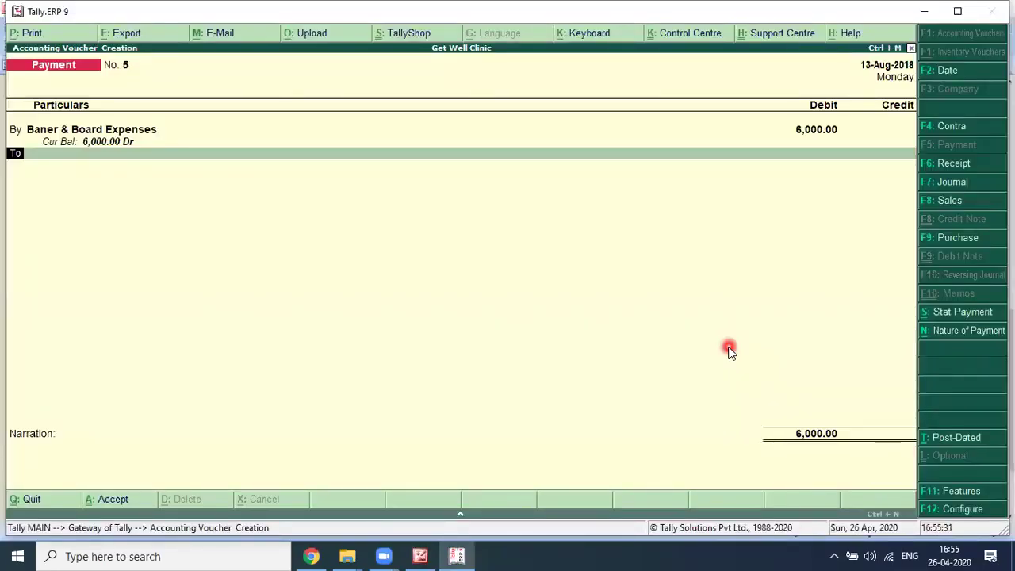
Step: Add a CGST debit line of 360 to payment voucher No. 5
key(b)
key(Return)
text(Cgst)
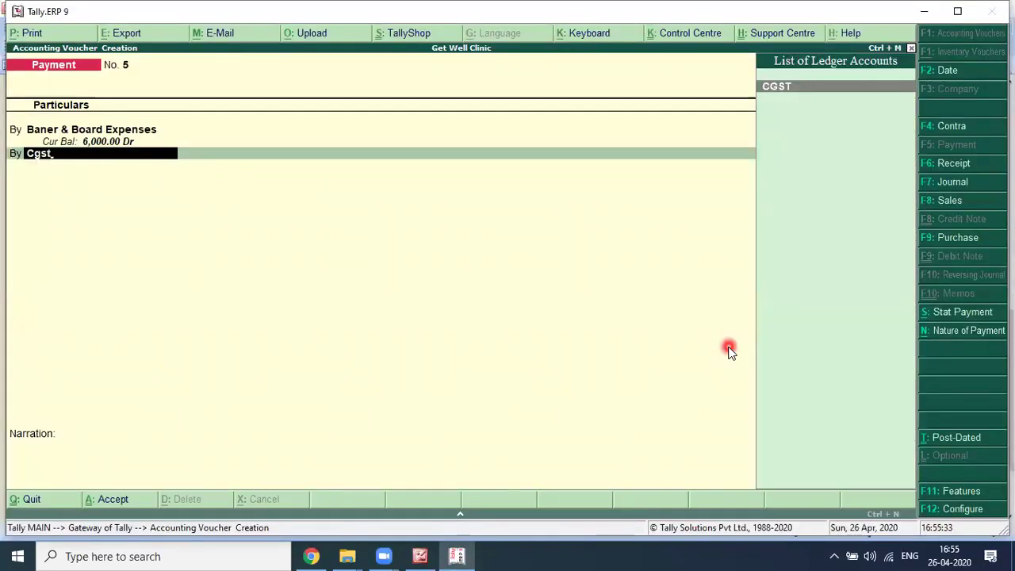
key(alt+Tab)
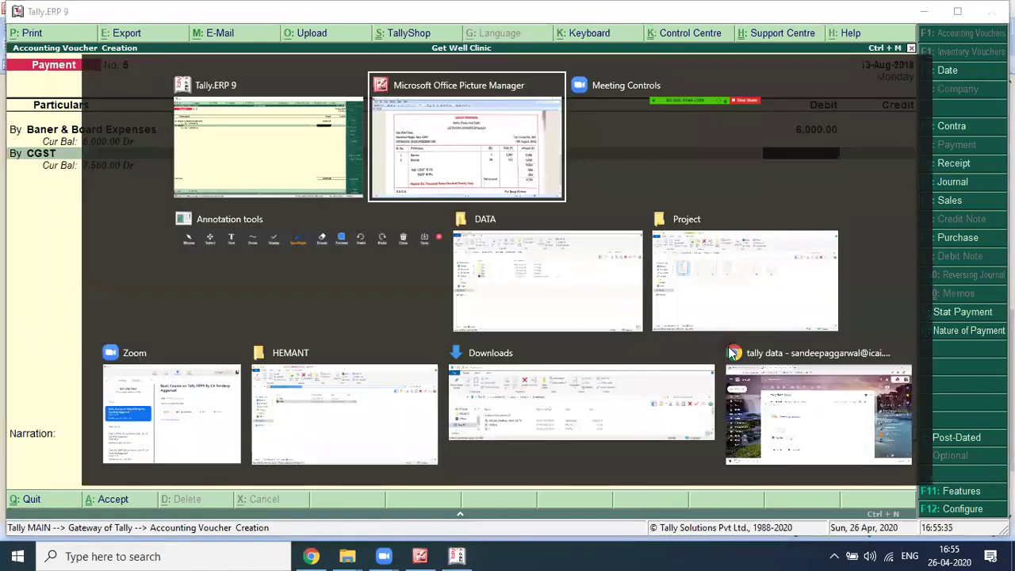
key(alt+Tab)
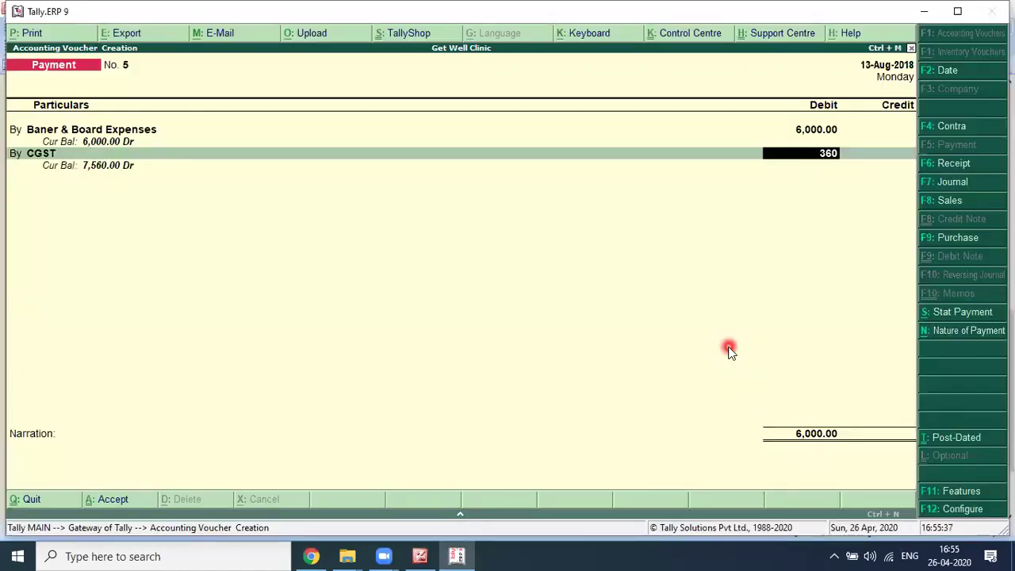
key(Return)
Step: Debit SGST 360 and credit Axis Bank A/c for the 6,720 total
text(b)
key(Return)
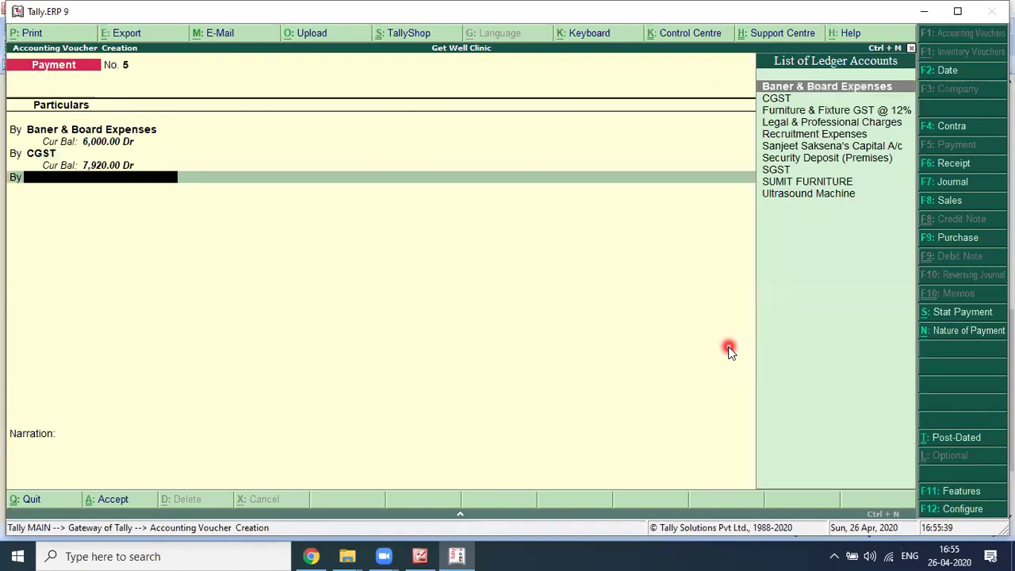
text(Sgst)
key(Return)
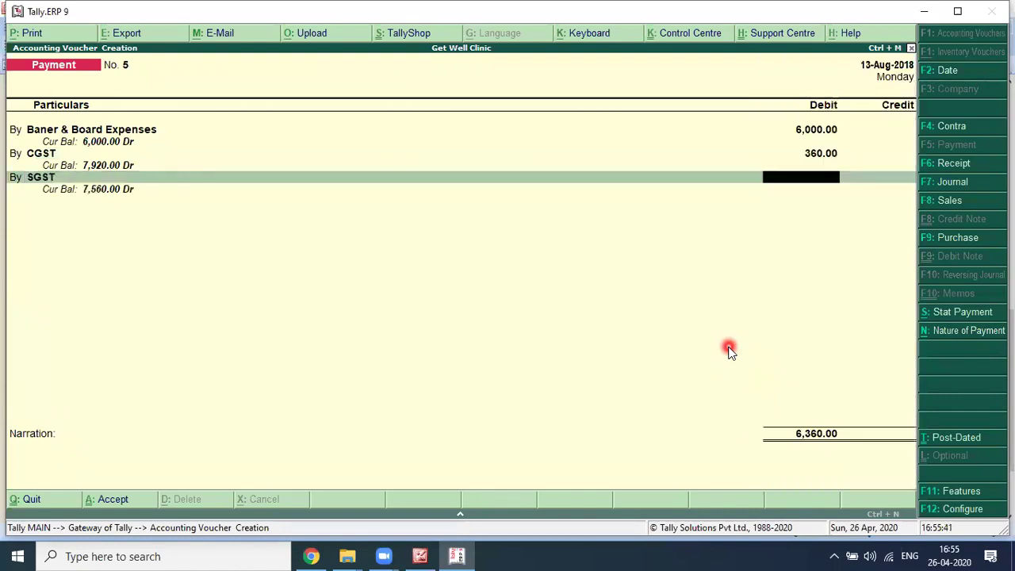
key(alt+Tab)
key(alt+Tab)
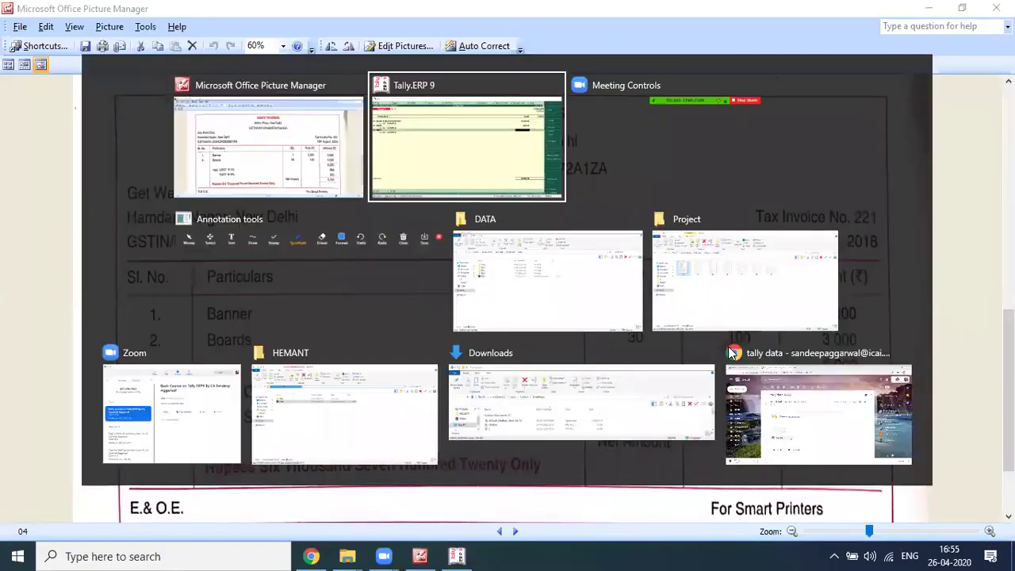
key(BackSpace)
key(BackSpace)
text(60)
key(Return)
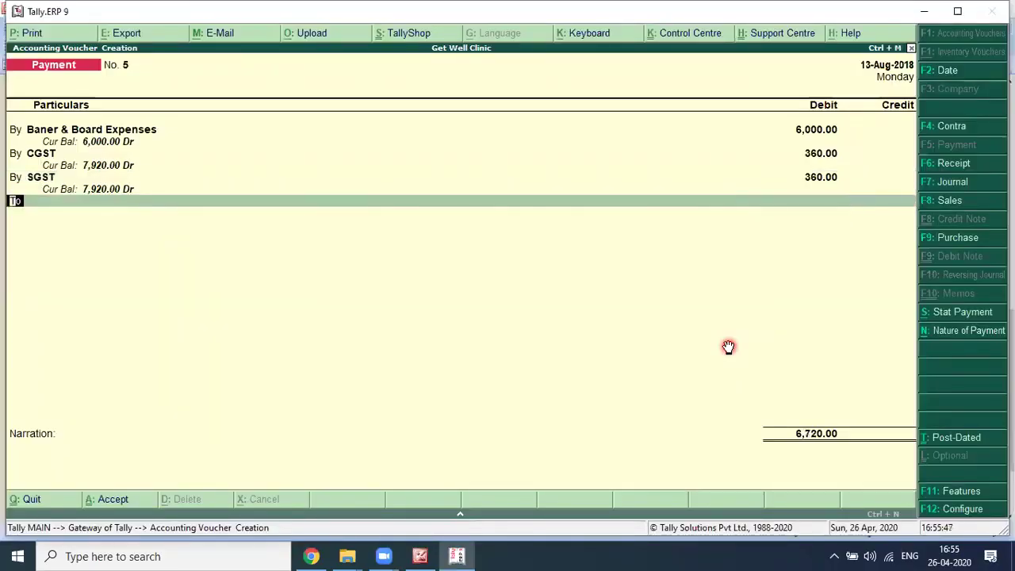
key(alt+Tab)
key(alt+Tab)
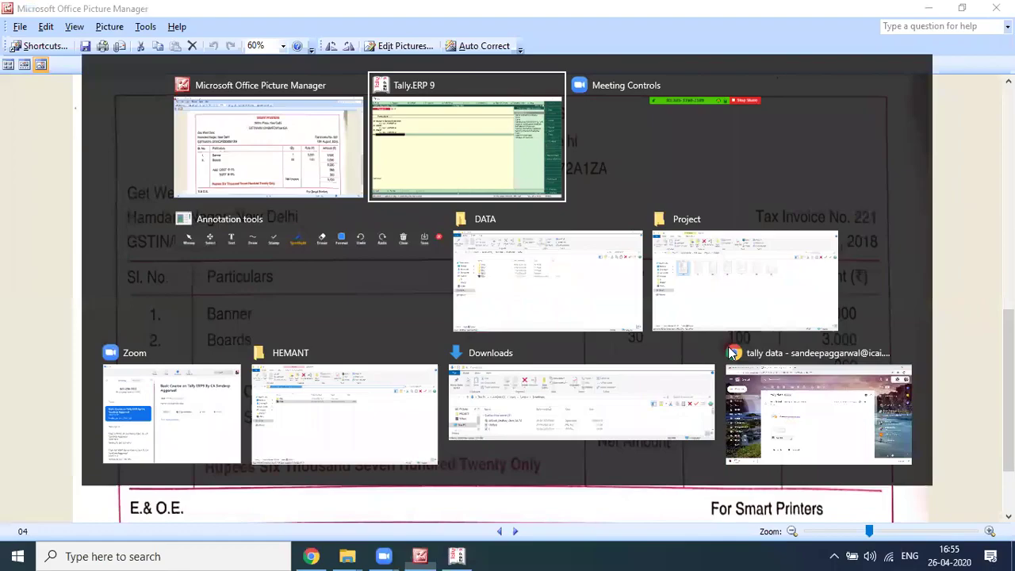
text(Axis)
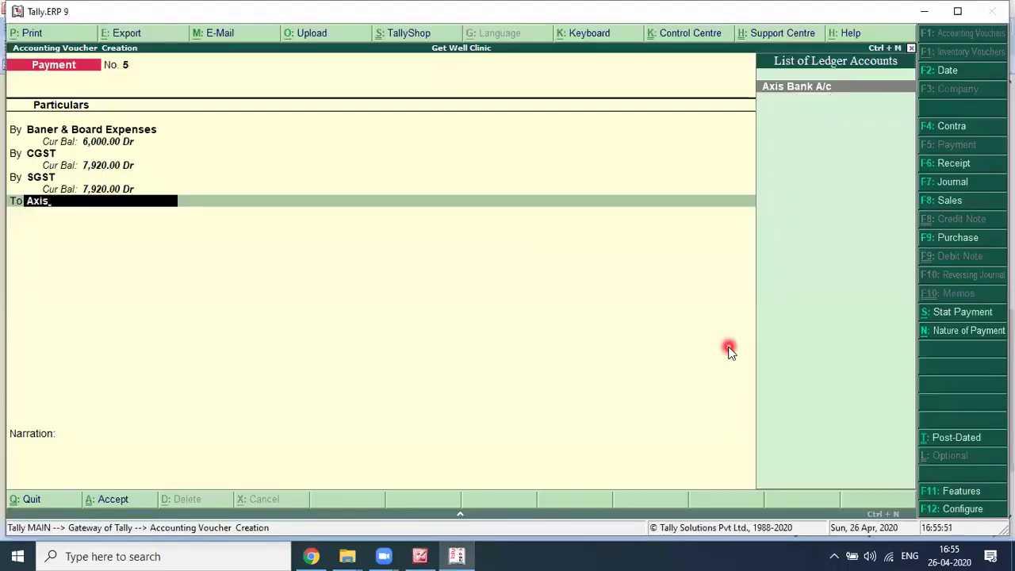
key(Return)
key(Return)
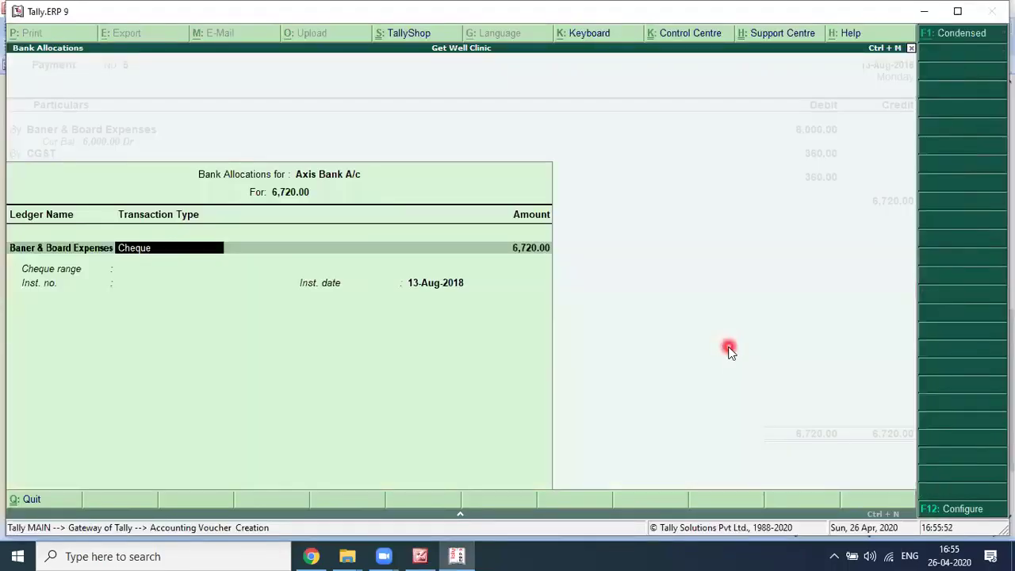
Step: Close bank allocations and type narration 'Being Amount paid to smart printers for banner and board against bill n'
key(alt+Tab)
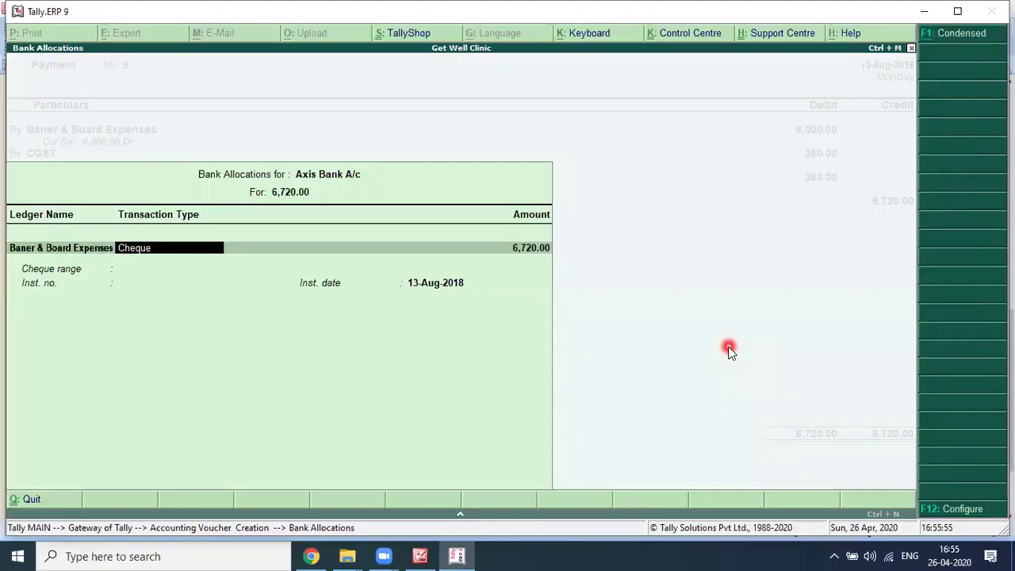
key(Return)
key(Return)
key(Return)
key(Return)
text(Being Amoun)
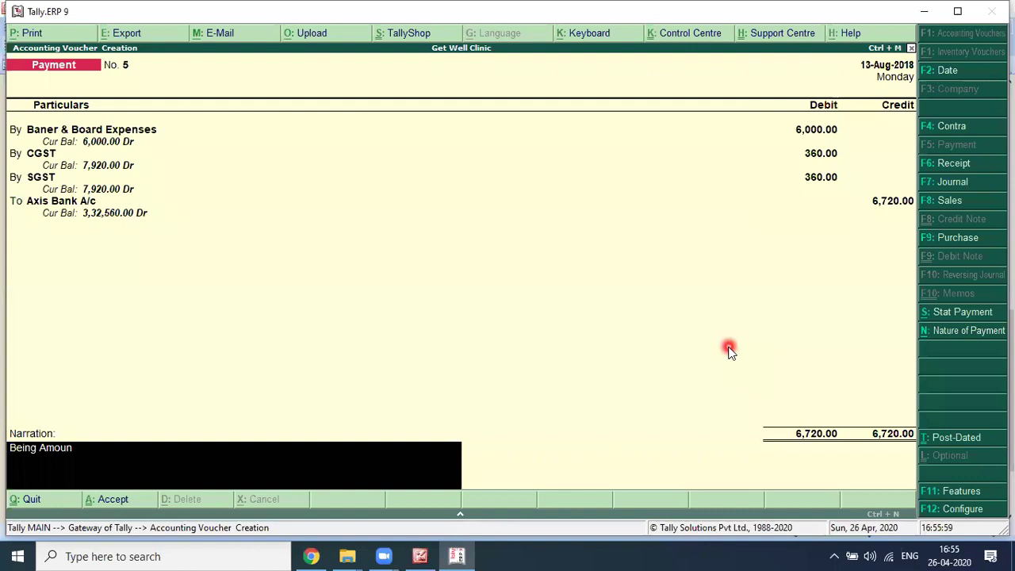
text(t paid to)
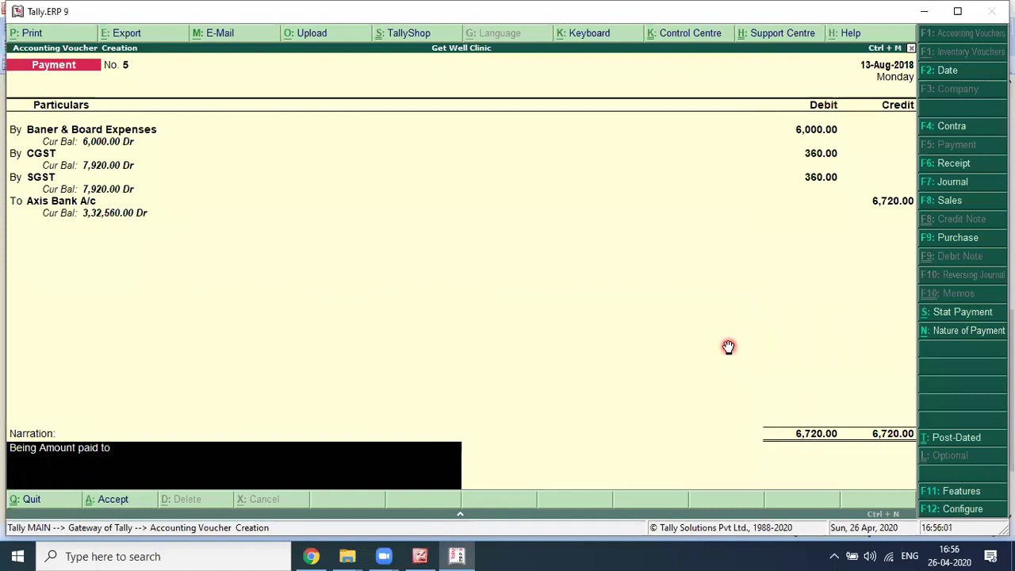
key(alt+Tab)
key(alt+Tab)
text(smart printers for banner and board against bill n)
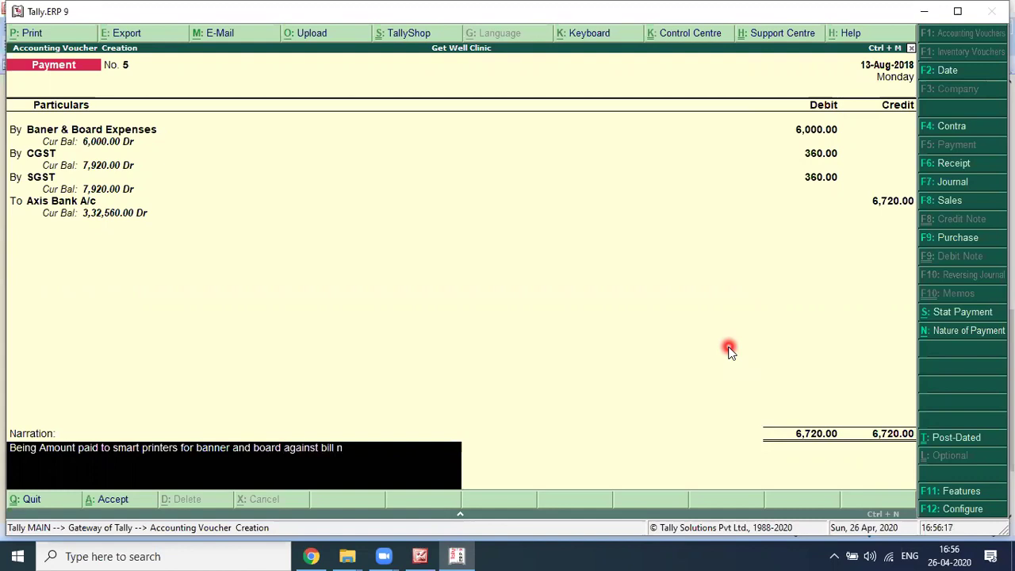
Step: Finish the narration with bill No. 221 dated 13.08.018 and reach the save prompt
key(alt+Tab)
click(730, 348)
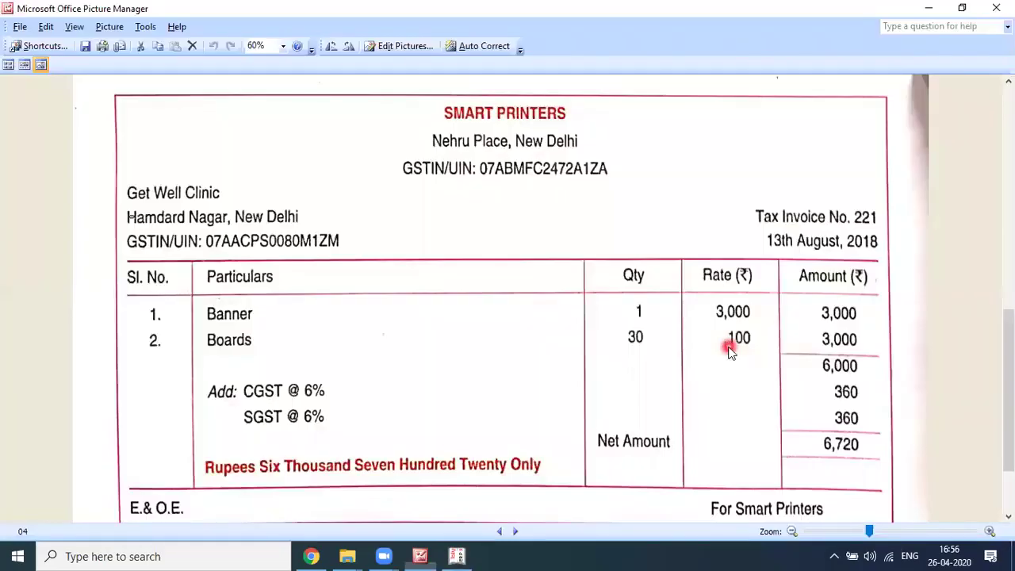
key(alt+Tab)
text(221 dated)
key(alt+Tab)
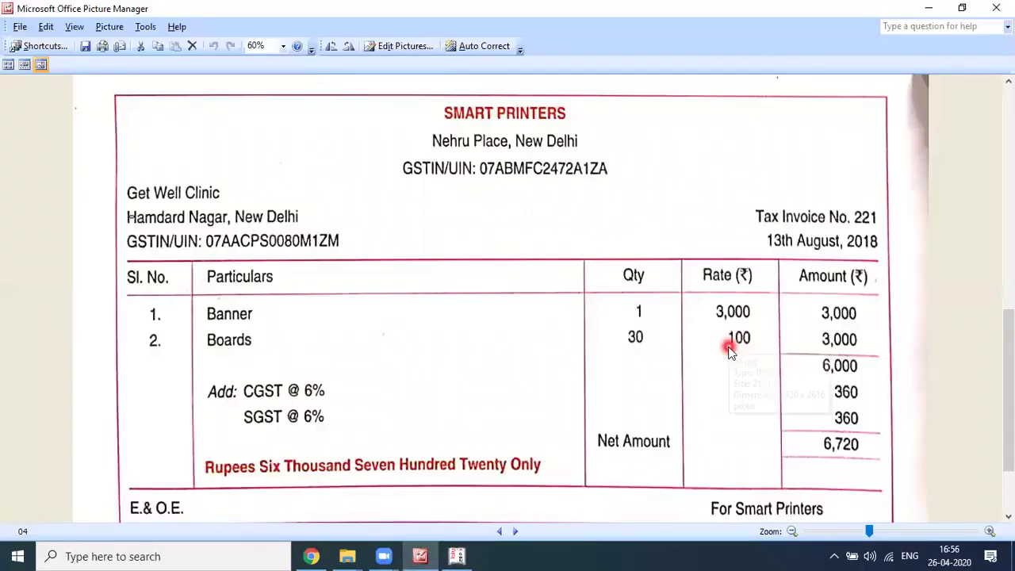
key(alt+Tab)
text(13)
key(alt+Tab)
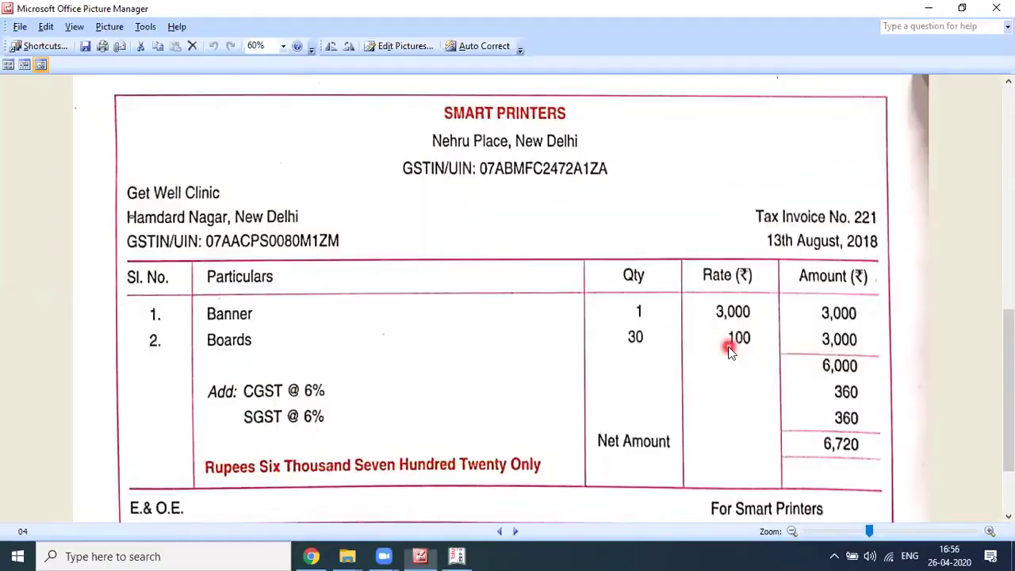
key(alt+Tab)
text(.08.018)
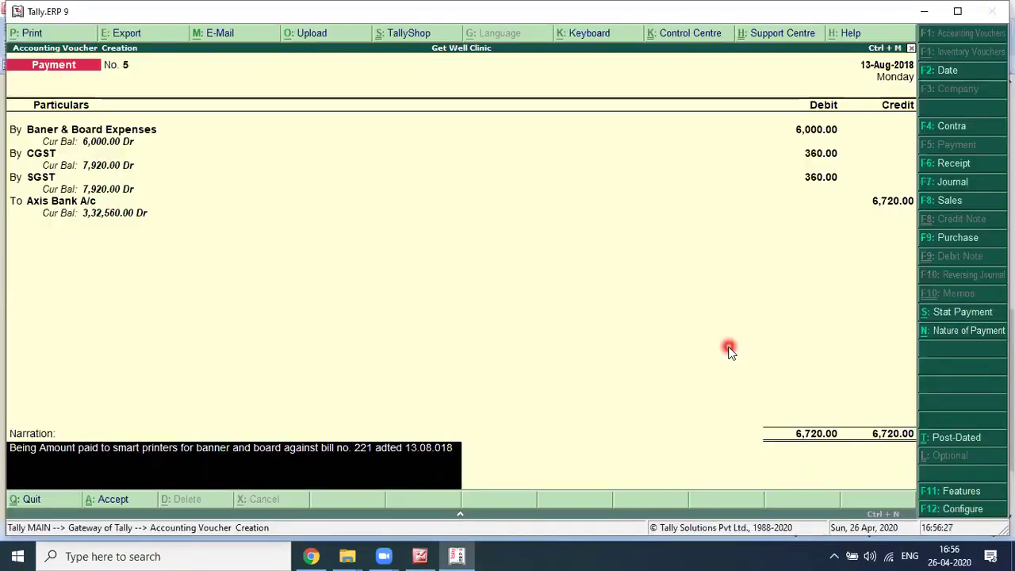
key(Return)
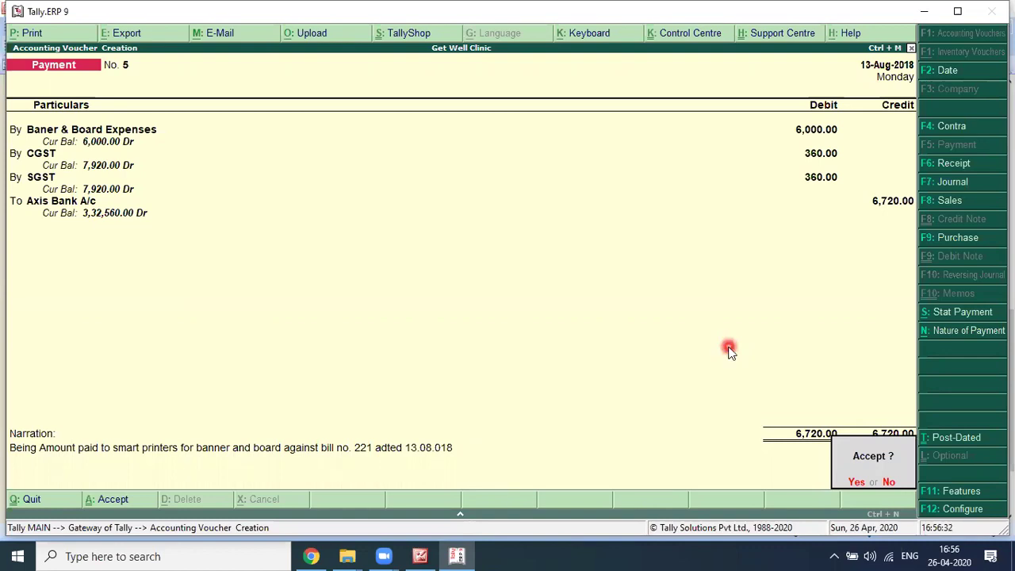
Step: Save Payment No. 5, then bring up the Sulekha Enterprise invoice dated 14 August 2018
key(y)
key(alt+Tab)
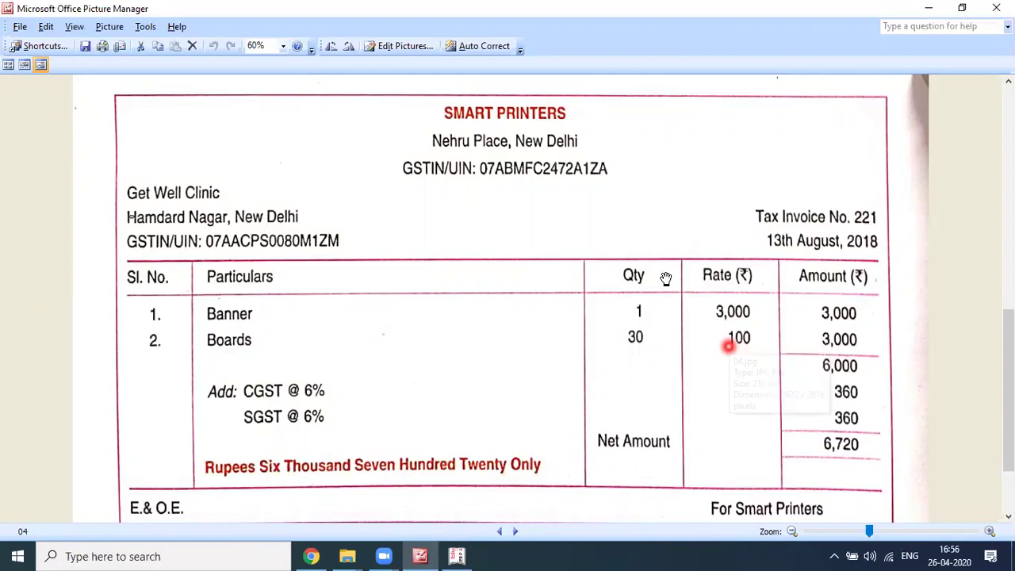
scroll(539, 397, down, 2)
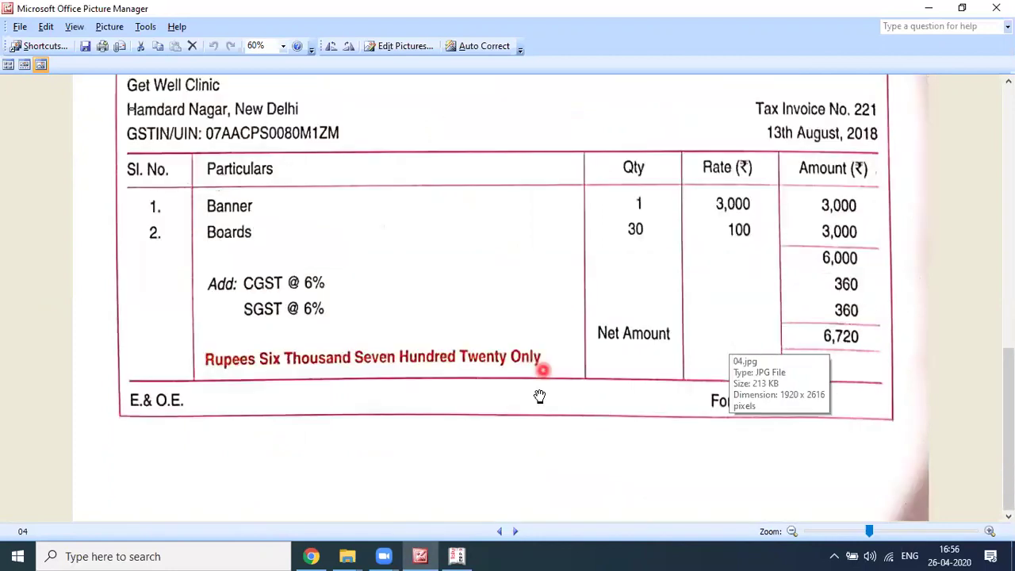
click(515, 531)
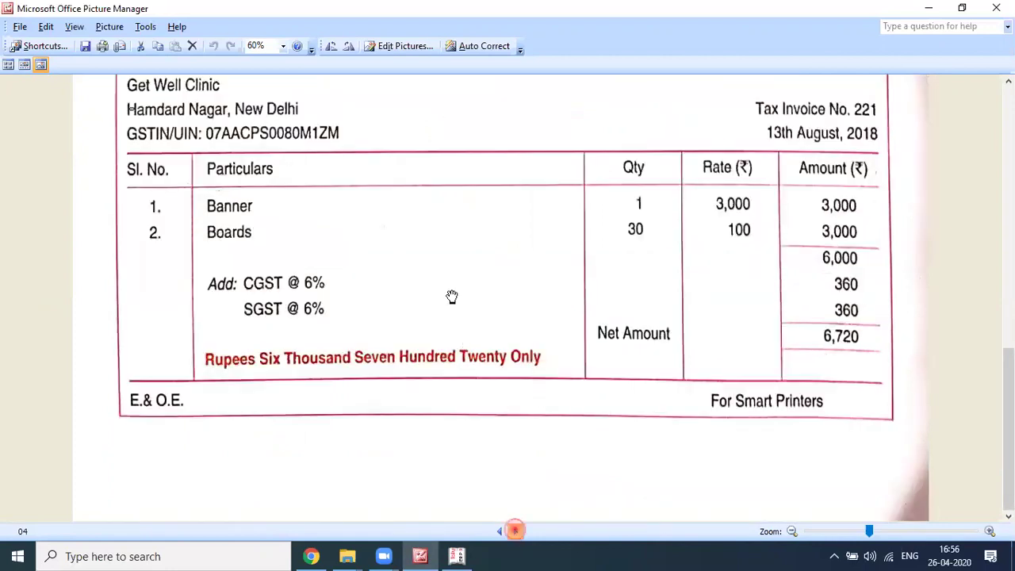
drag(452, 297, 384, 130)
scroll(384, 130, up, 2)
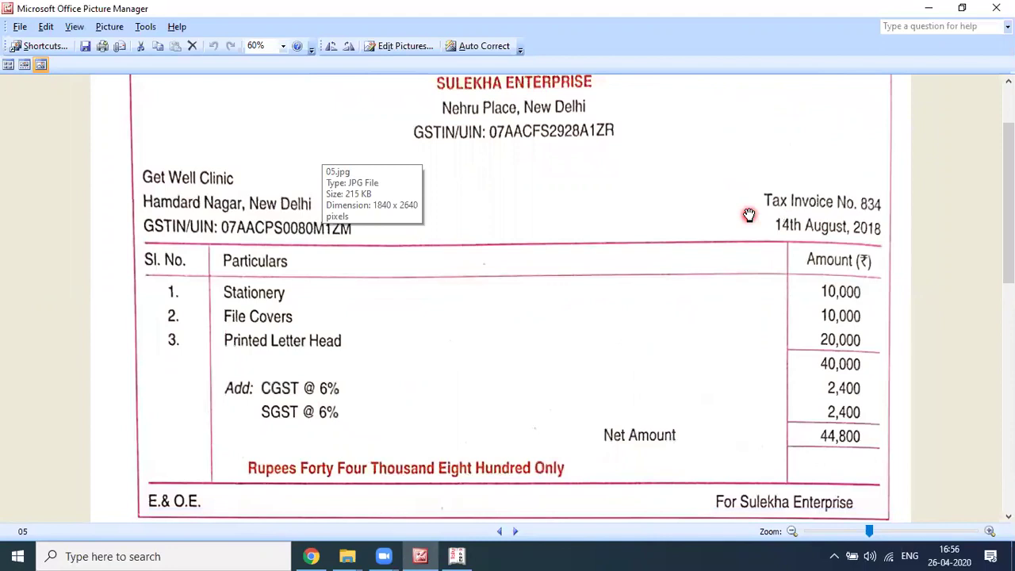
scroll(748, 214, down, 1)
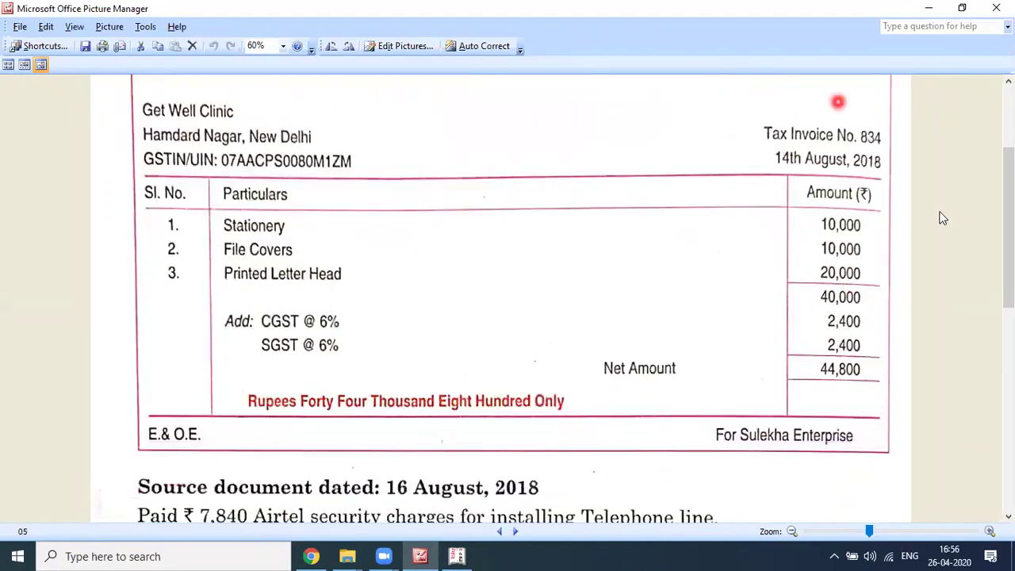
scroll(942, 218, up, 2)
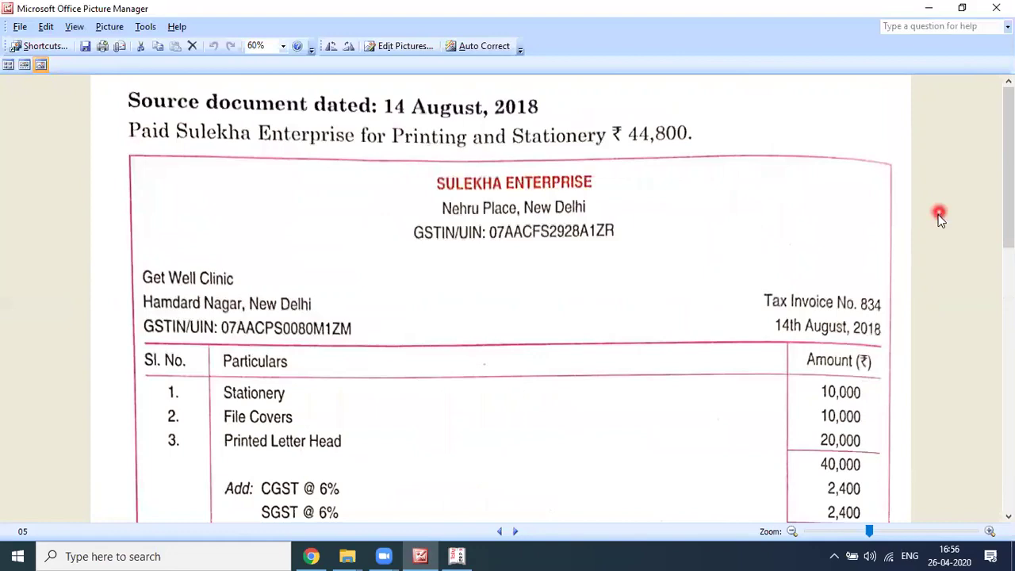
scroll(939, 218, down, 1)
key(alt+Tab)
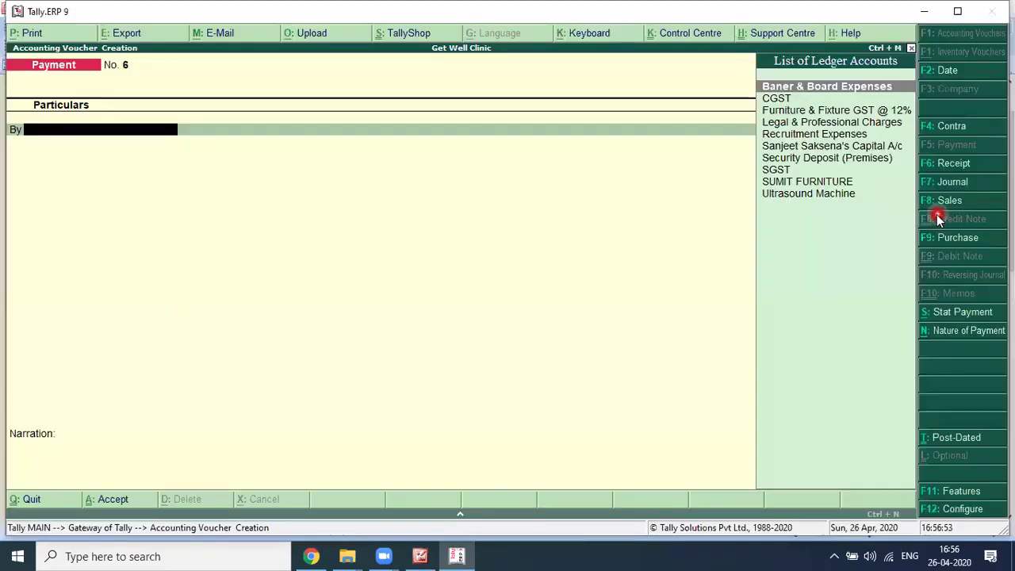
Step: Date payment No. 6 as 14-8-2018 and start a new 'Printing & Stationery Expenses' ledger
key(F2)
key(Return)
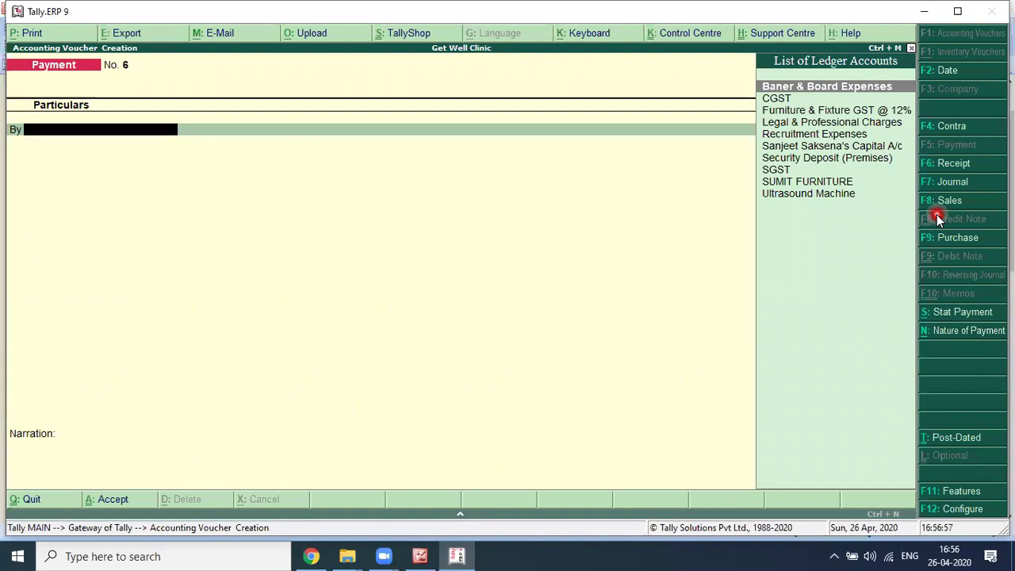
text(Pre)
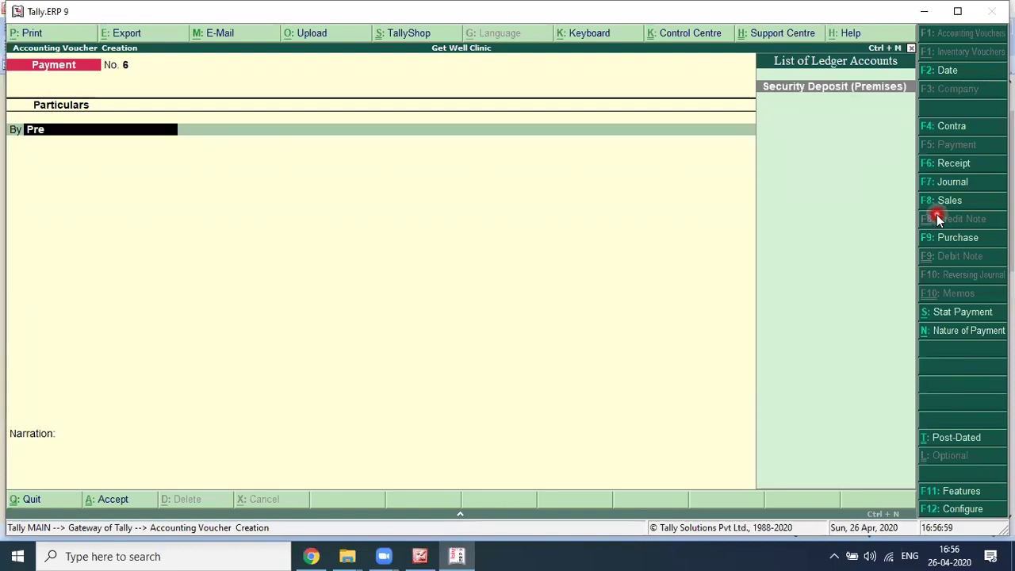
key(BackSpace)
key(Return)
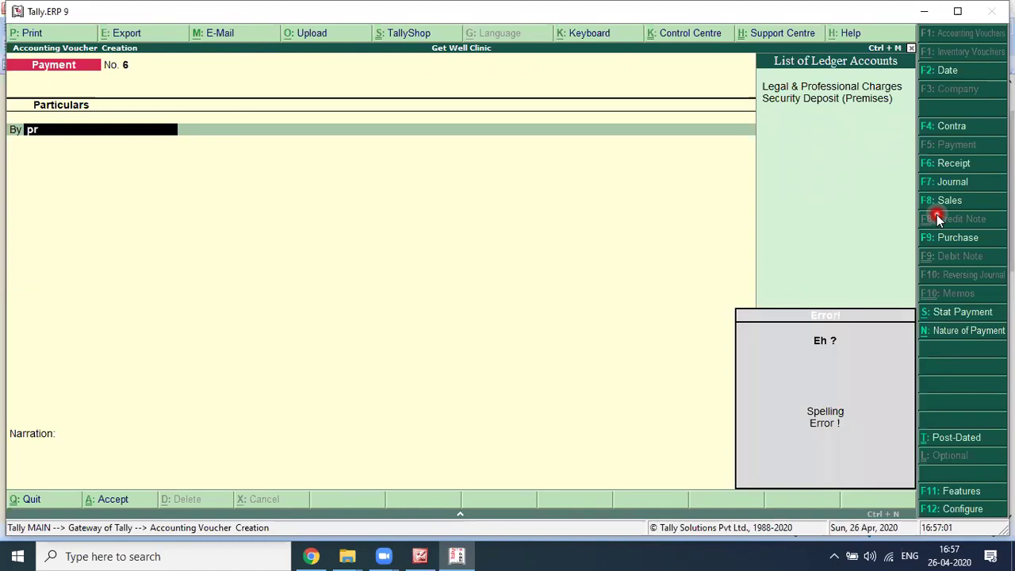
key(alt+c)
text(Printing & Stati)
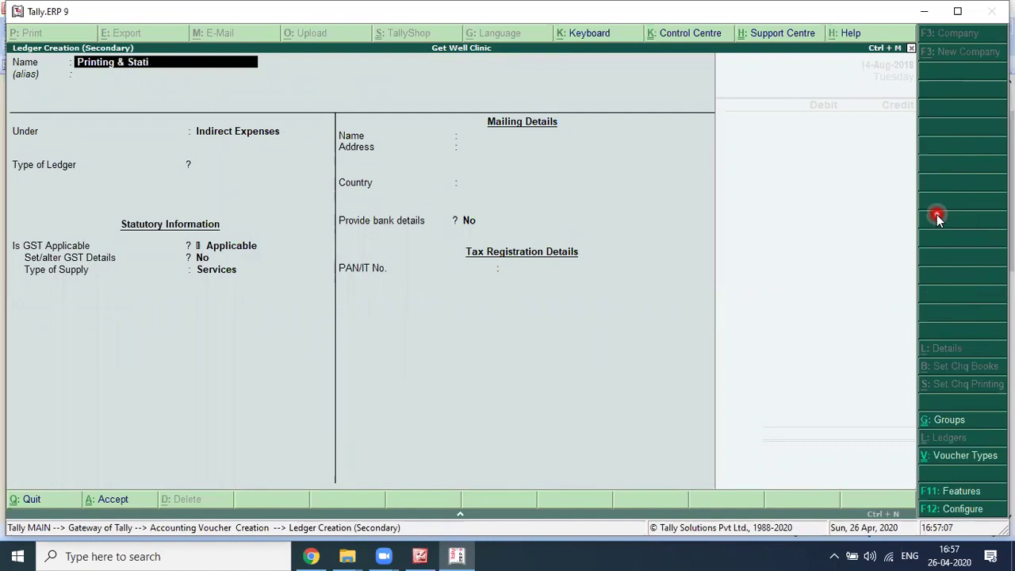
text(onery Expenses)
key(Return)
key(Return)
key(Return)
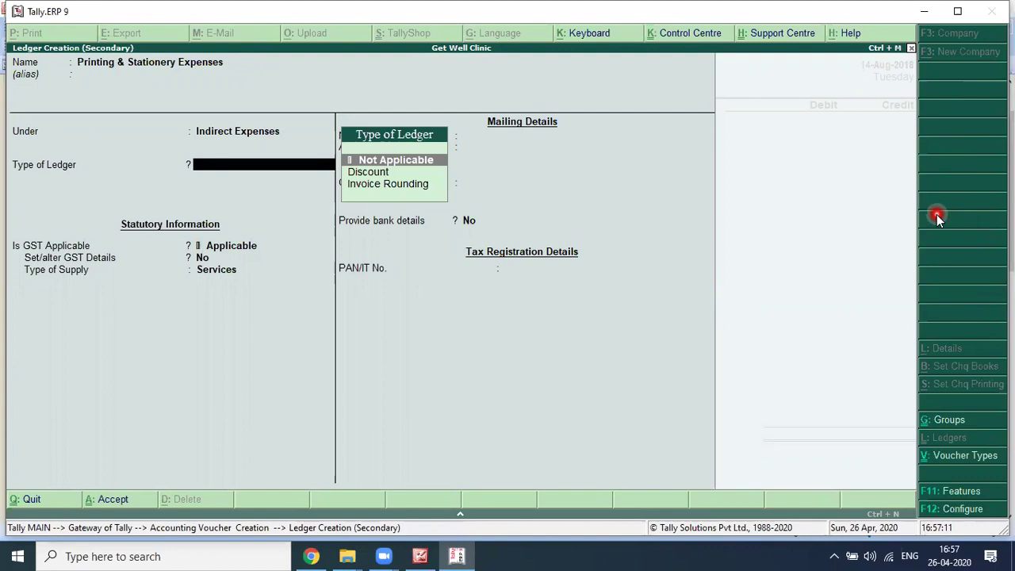
Step: Give the new ledger GST details of 12% integrated tax and supply type Goods, then save it
key(Return)
key(Return)
text(y)
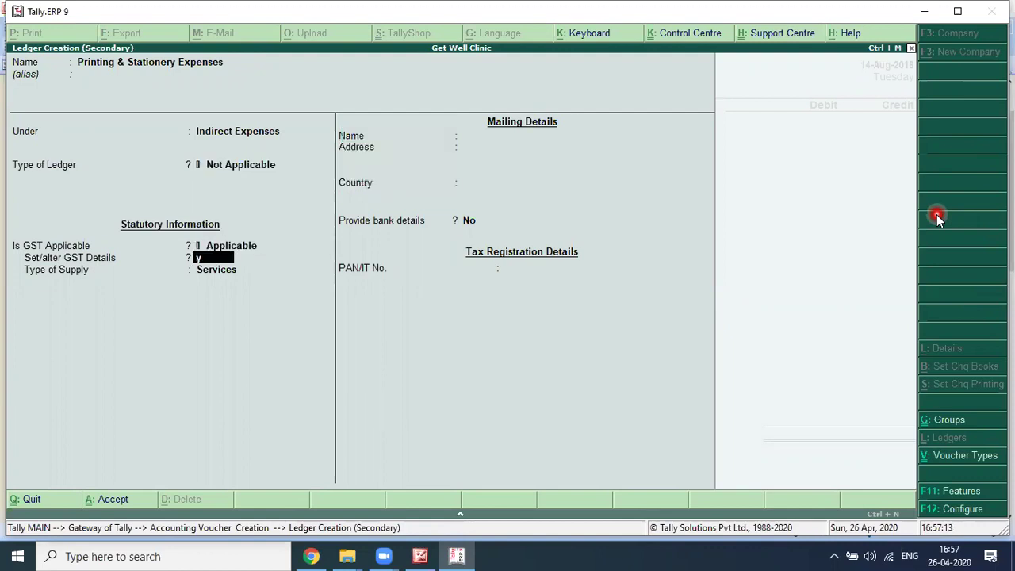
key(Return)
key(Down)
key(Down)
key(Down)
key(Down)
key(Down)
key(Down)
key(Down)
key(Down)
key(Down)
key(Down)
key(Down)
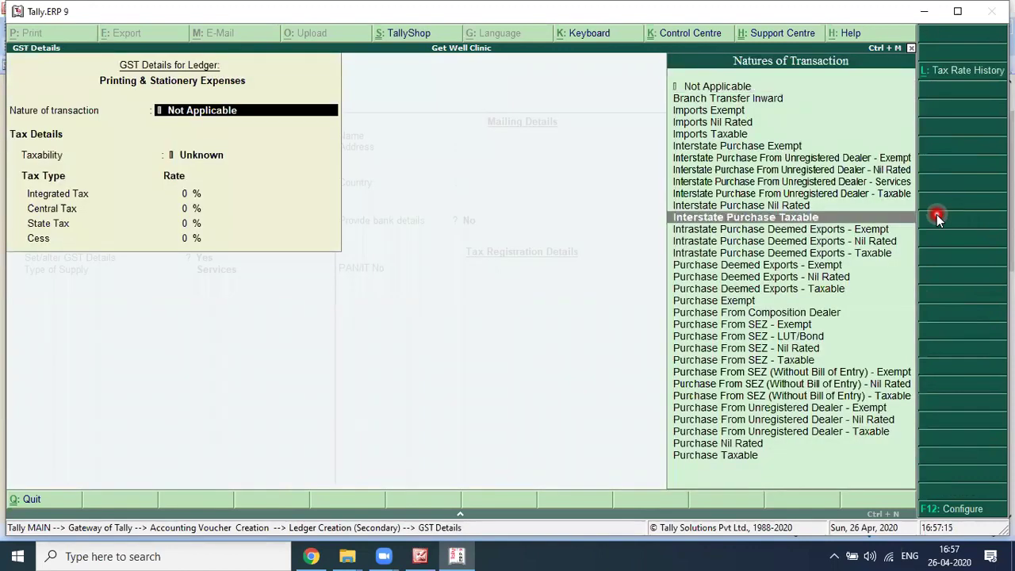
key(Return)
key(alt+Tab)
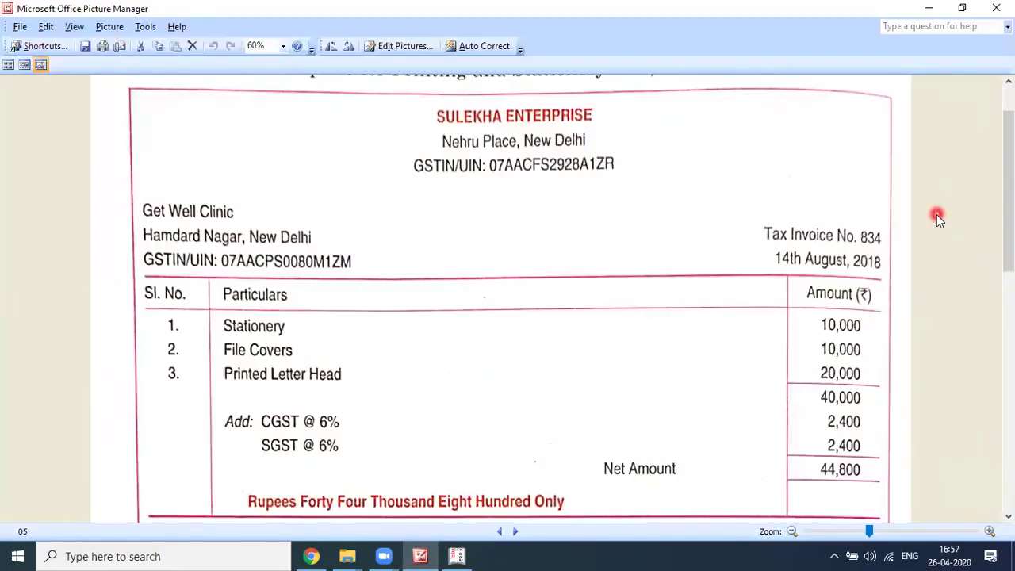
key(alt+Tab)
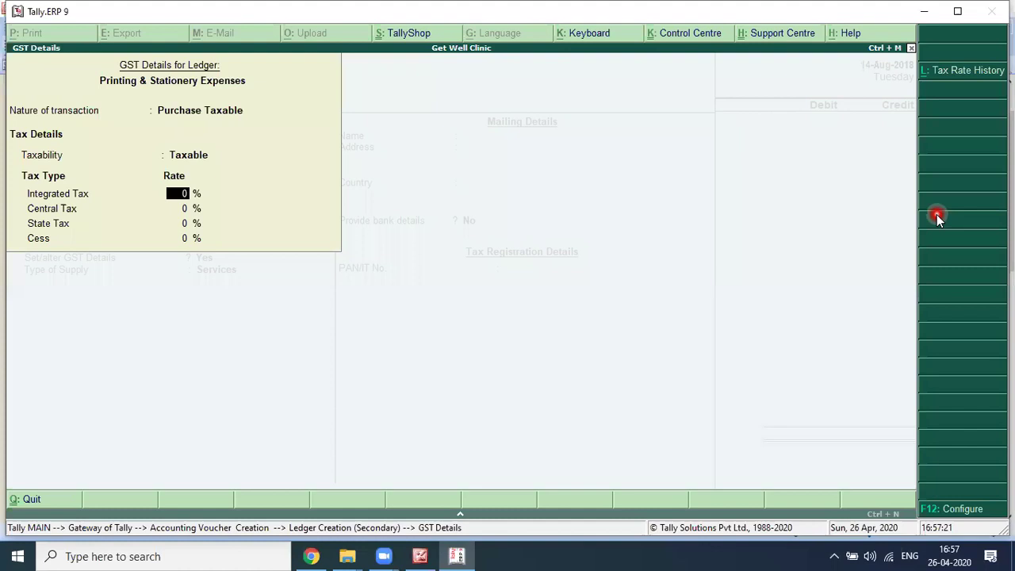
text(12)
key(Return)
key(Return)
key(Return)
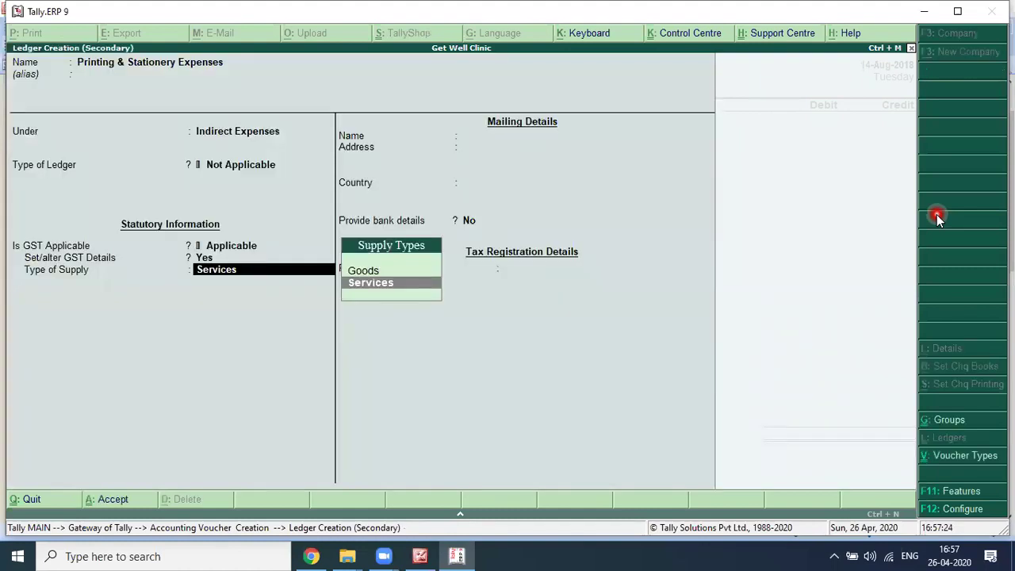
key(Up)
key(Return)
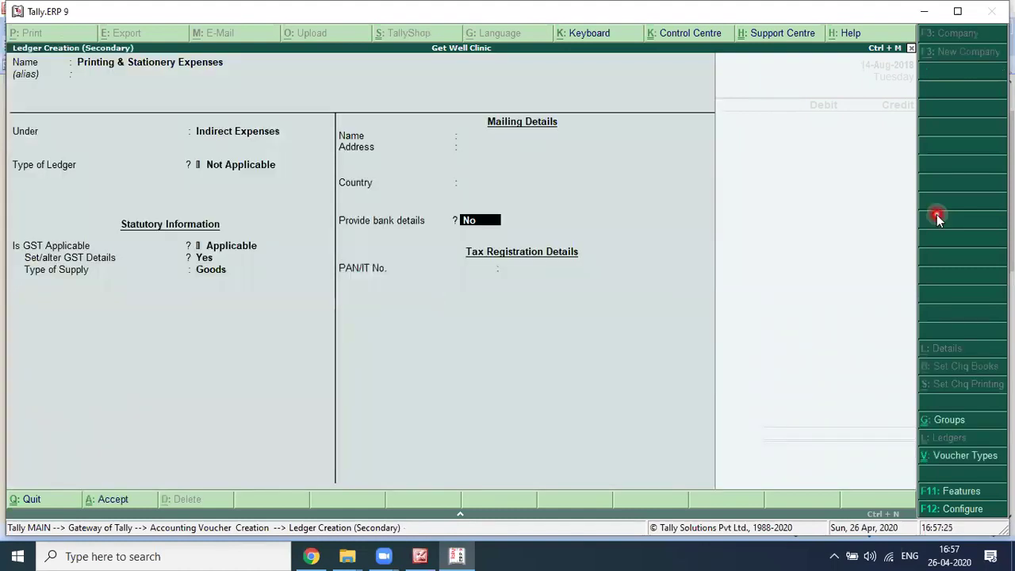
key(ctrl+a)
Step: Debit Printing & Stationery Expenses with 40,000
key(alt+Tab)
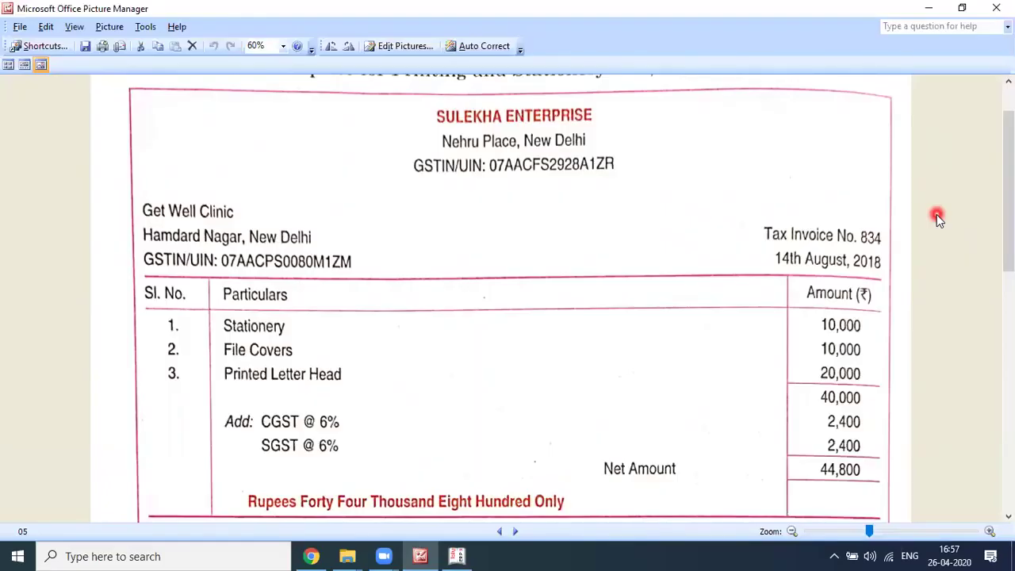
key(alt+Tab)
text(40000)
key(Return)
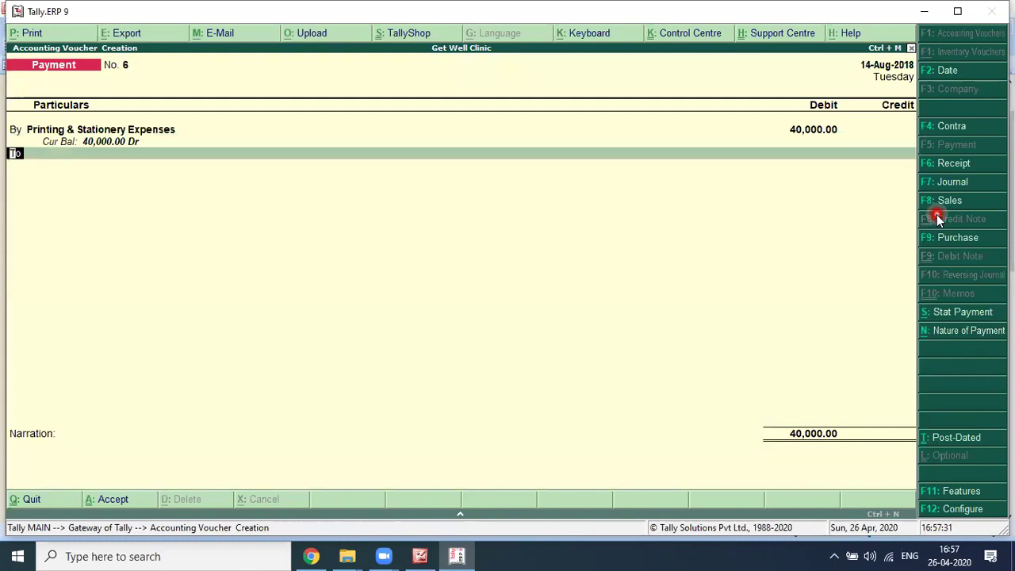
Step: Debit CGST 2,400 on payment No. 6, correcting the mistyped 24000
key(b)
key(Return)
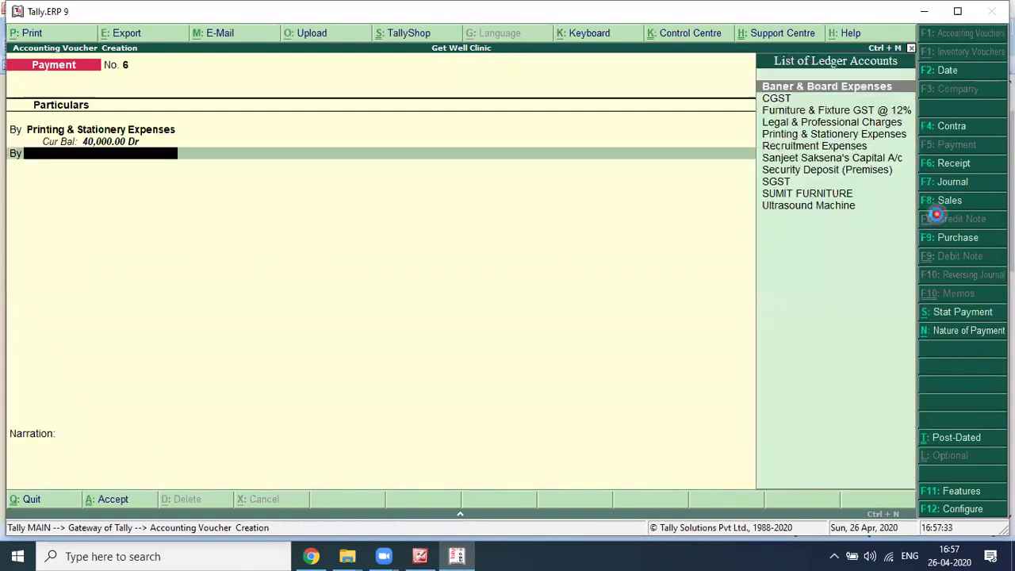
text(Cgst)
key(alt+Tab)
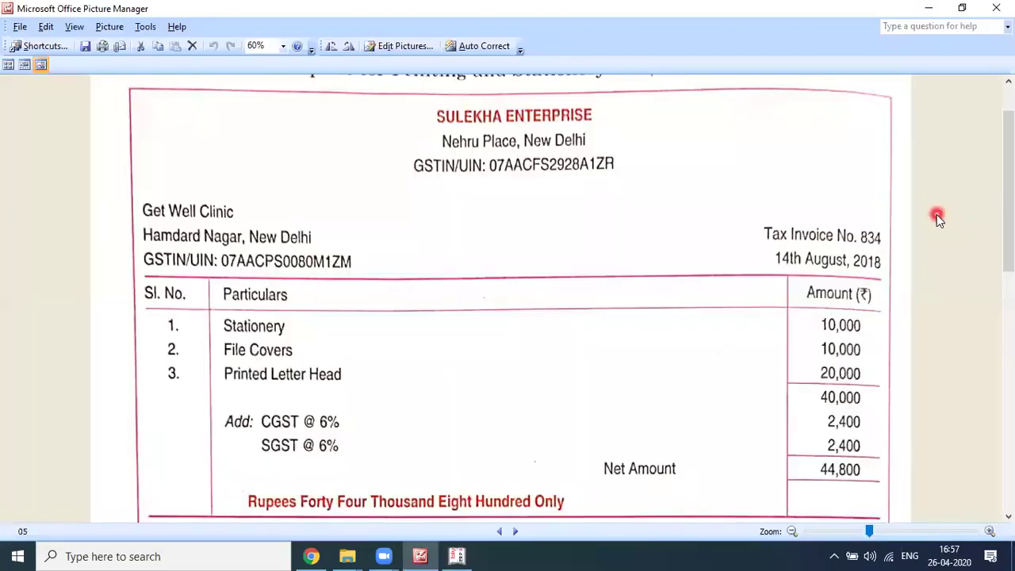
key(alt+Tab)
key(Return)
text(24000)
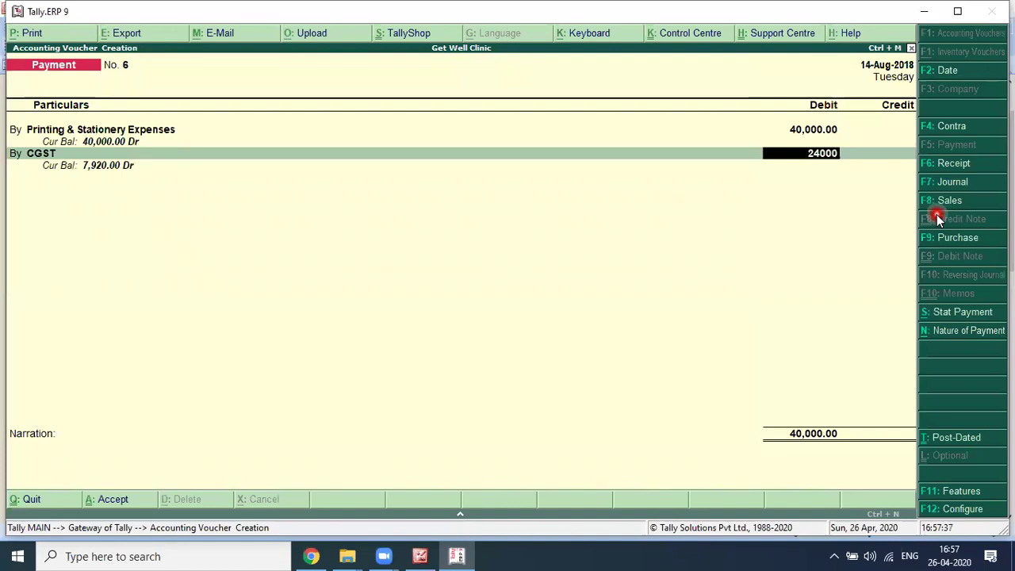
key(Return)
text(2400)
key(Return)
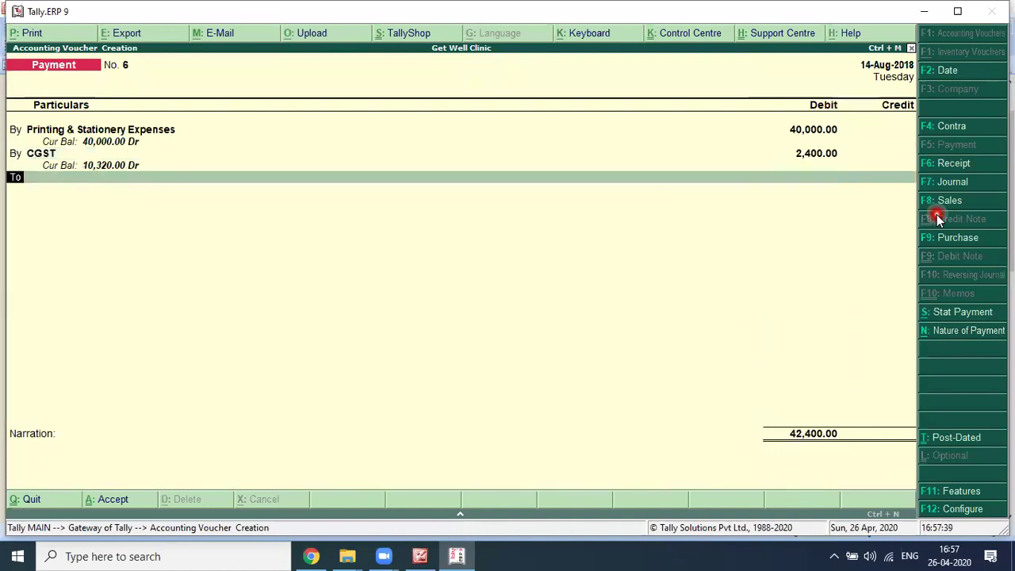
Step: Add a debit of 2,400 to SGST
key(b)
key(Return)
text(sgst)
key(Return)
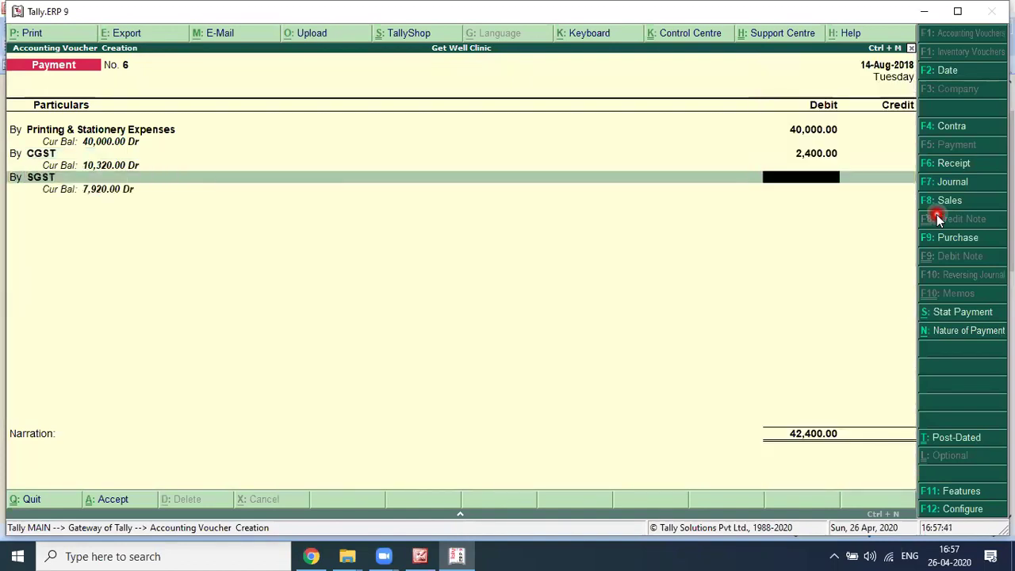
text(2400)
key(Return)
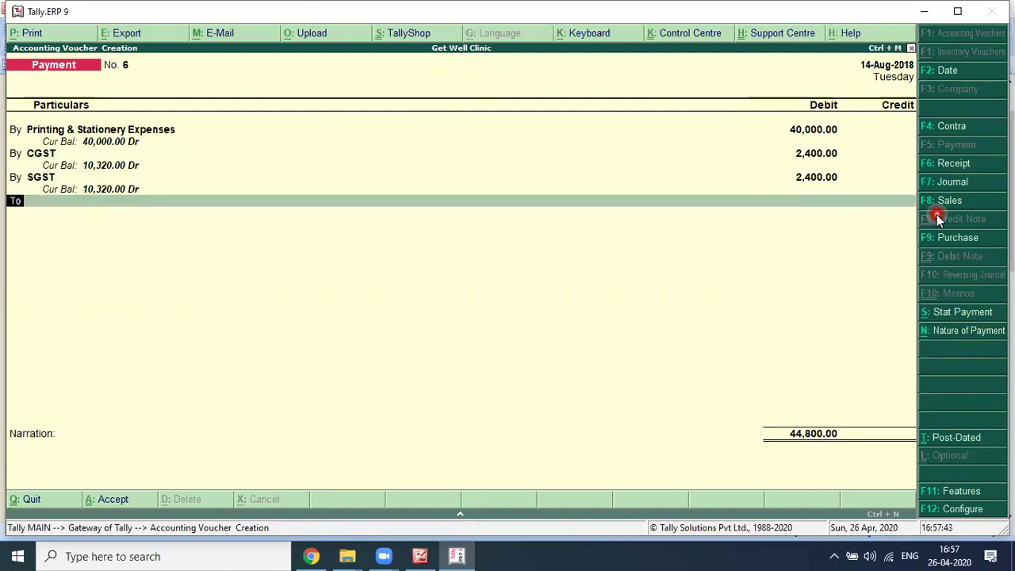
Step: Credit Axis Bank A/c 44,800 and start the narration 'Being Amount Paid to S'
key(Return)
text(Axis)
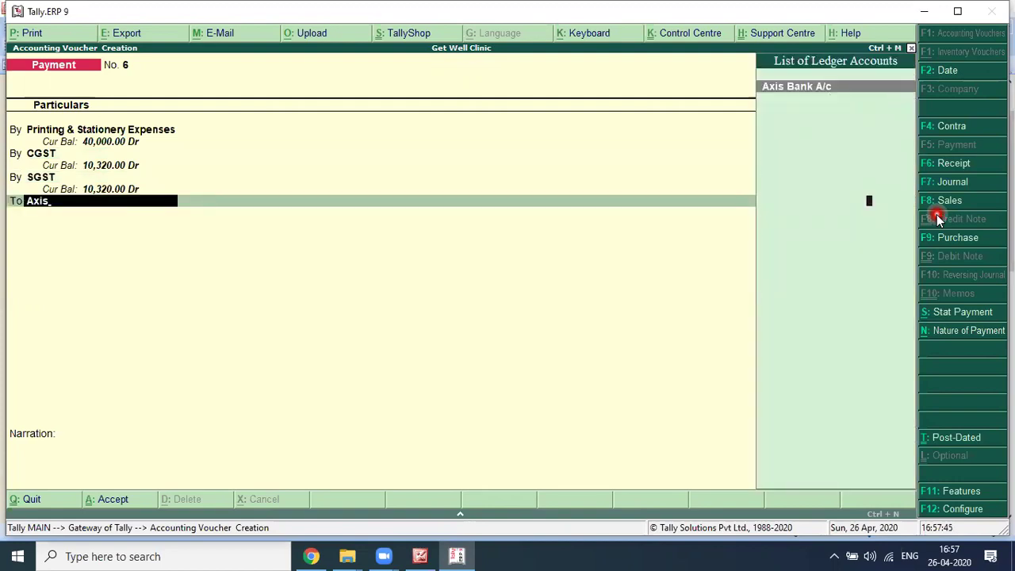
key(Return)
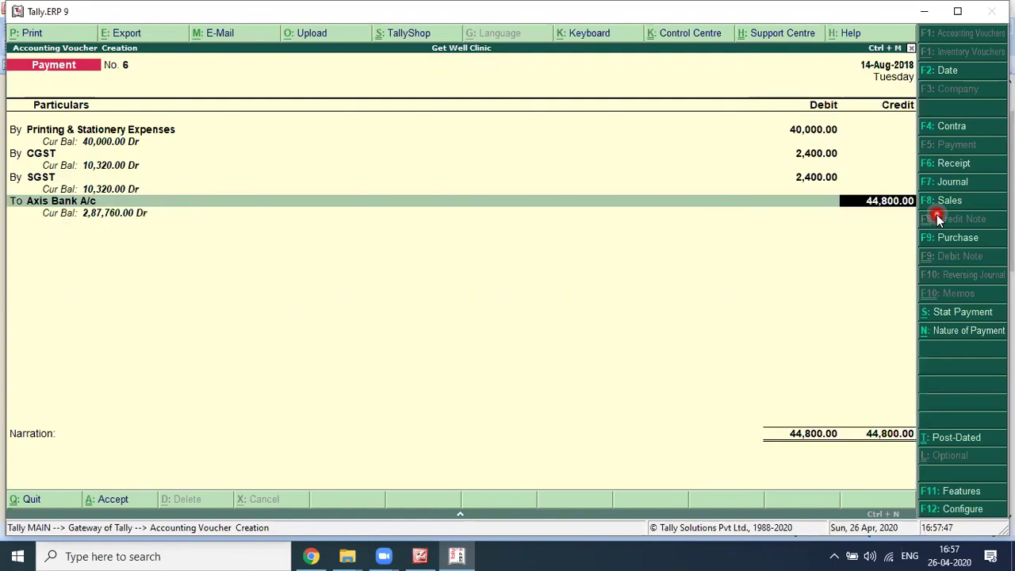
key(Return)
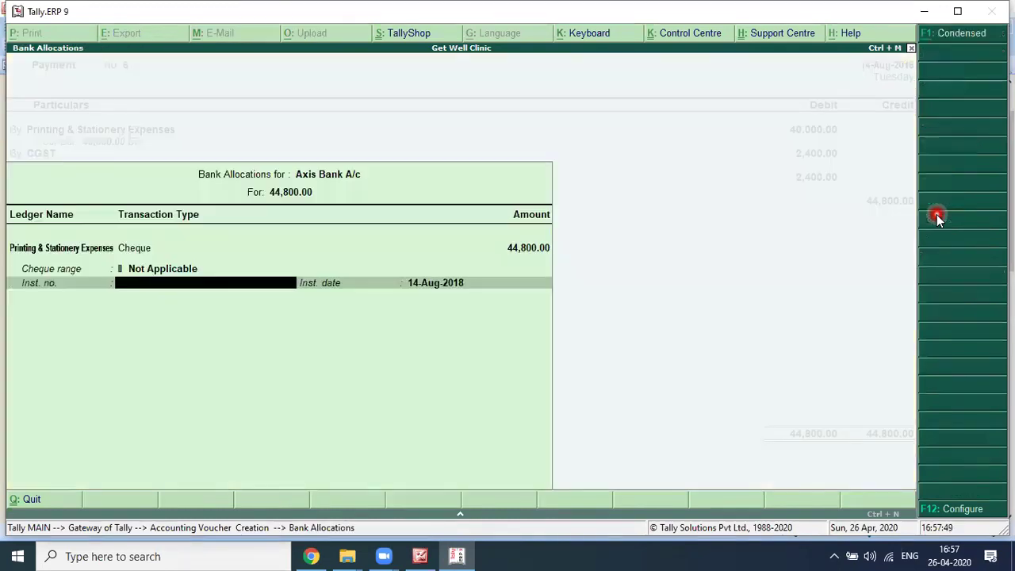
key(Return)
key(Return)
text(Being Amount Paid to S)
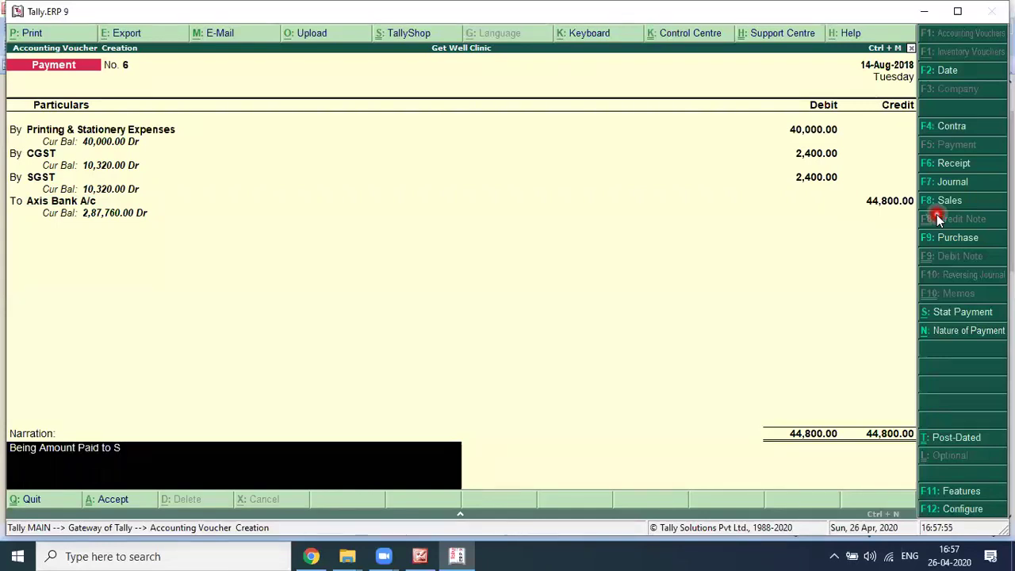
Step: Complete Payment No. 6's narration: 'Sulekha Enterprises for Stationery against Bill No. 834 dated 14.08.2018'
key(alt+Tab)
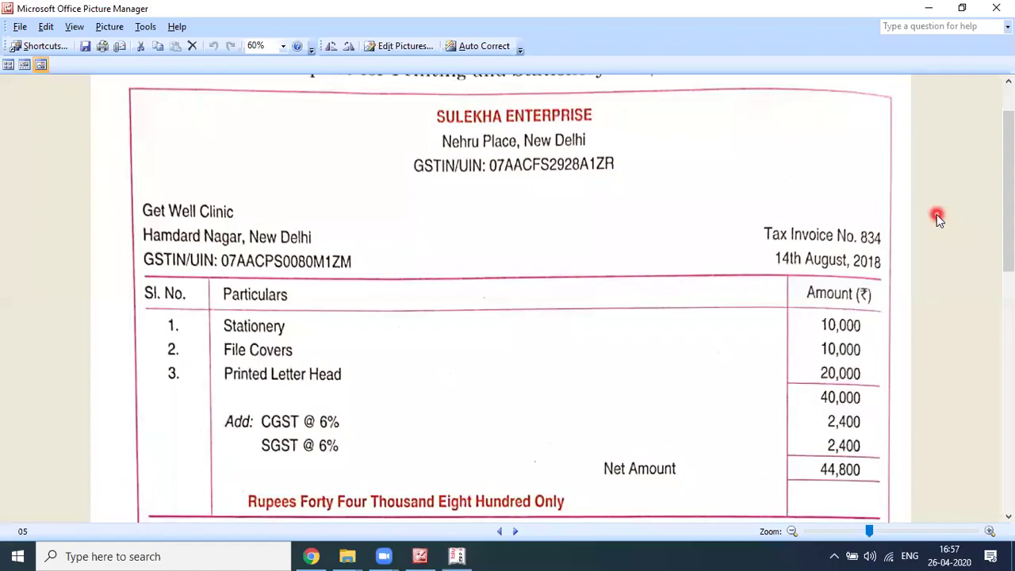
key(alt+Tab)
text(ulekha Enterprises for Stationery )
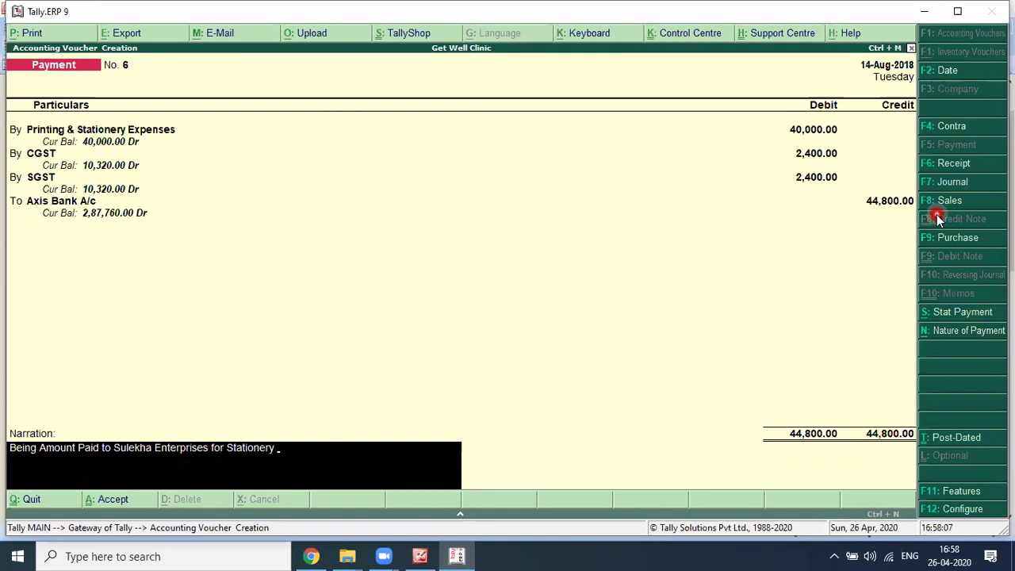
text(against Bill No)
key(alt+Tab)
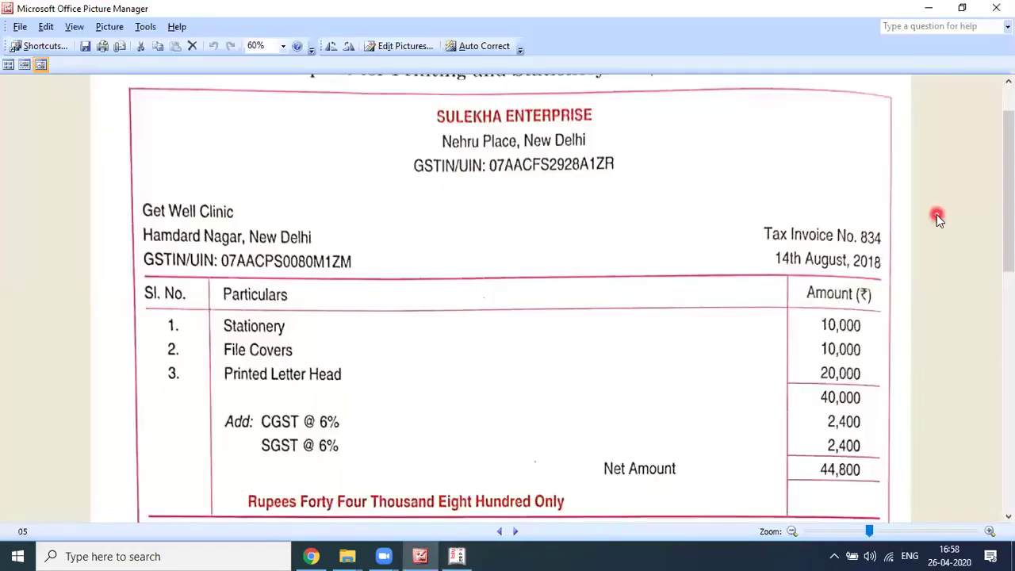
key(alt+Tab)
text(. 834 dated 14.08.2018)
key(Return)
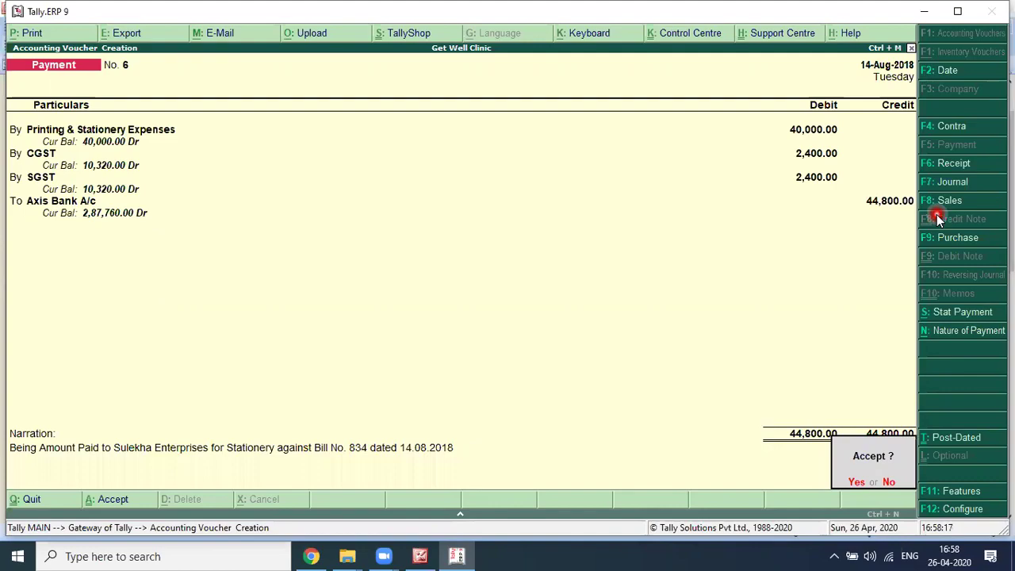
key(alt+Tab)
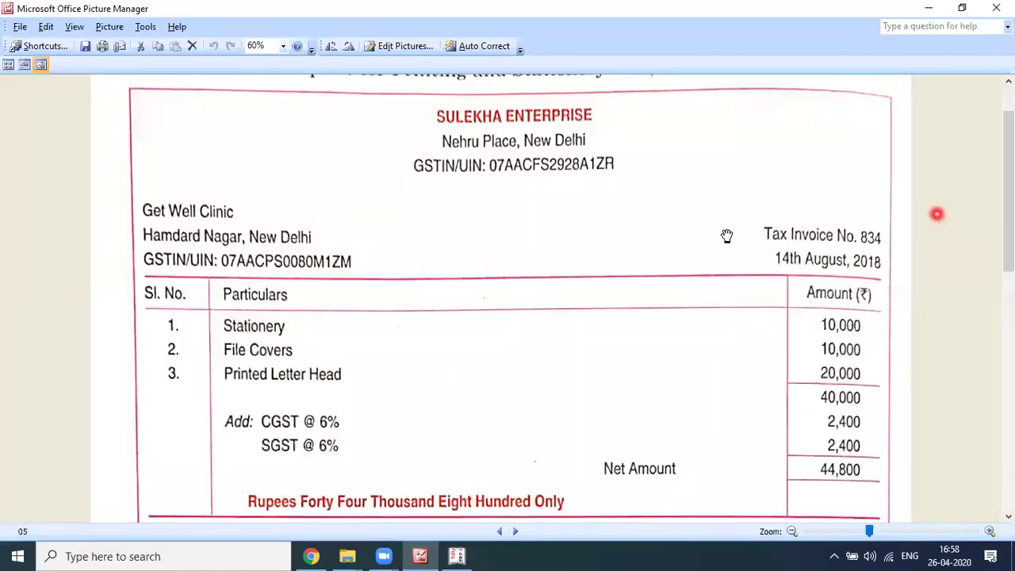
Step: Scroll the invoice images to the 16 August 2018 Bharti Airtel bill netting 7,840
scroll(726, 238, down, 3)
scroll(726, 239, down, 4)
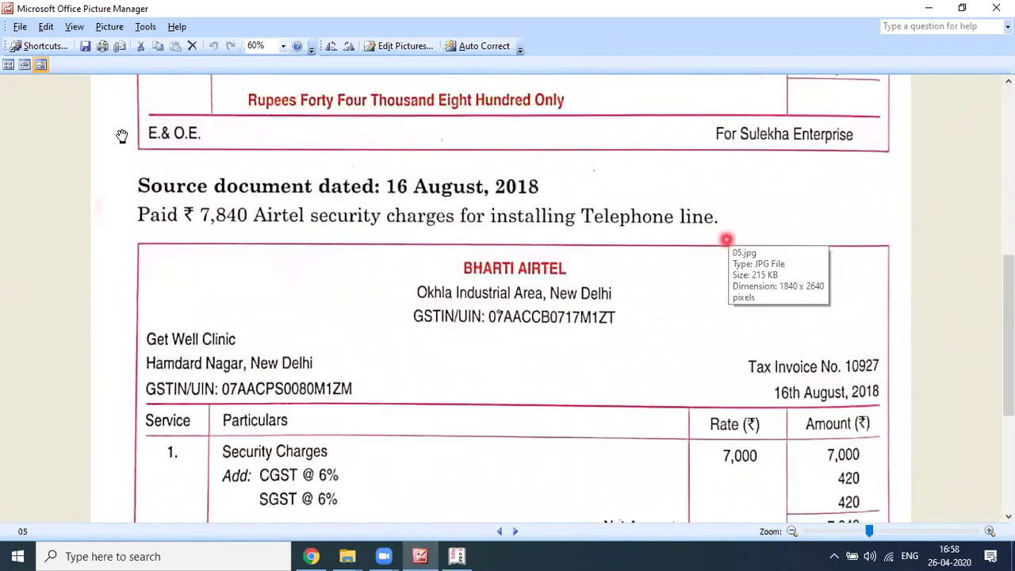
scroll(183, 155, down, 1)
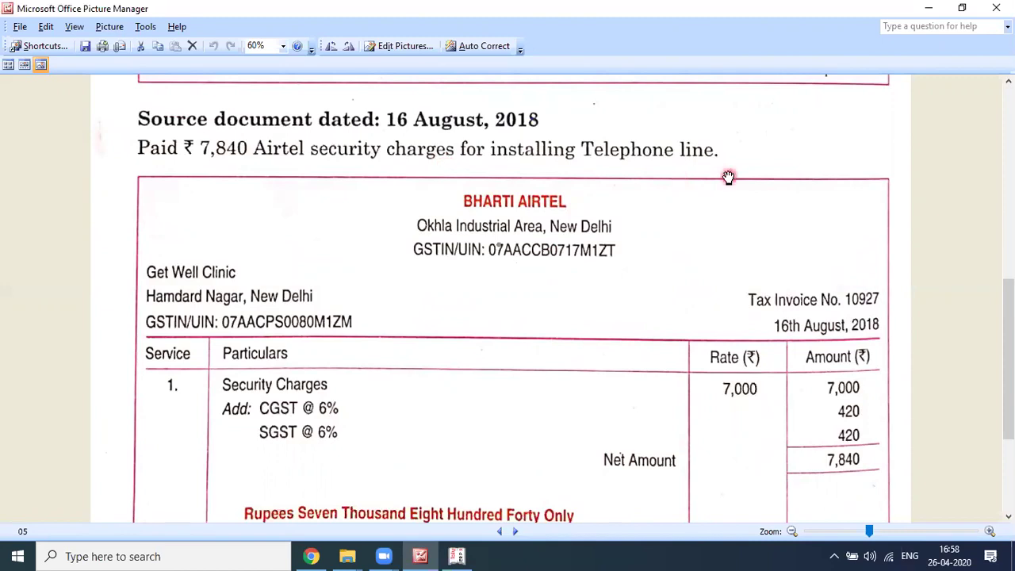
scroll(728, 176, down, 1)
scroll(728, 176, up, 1)
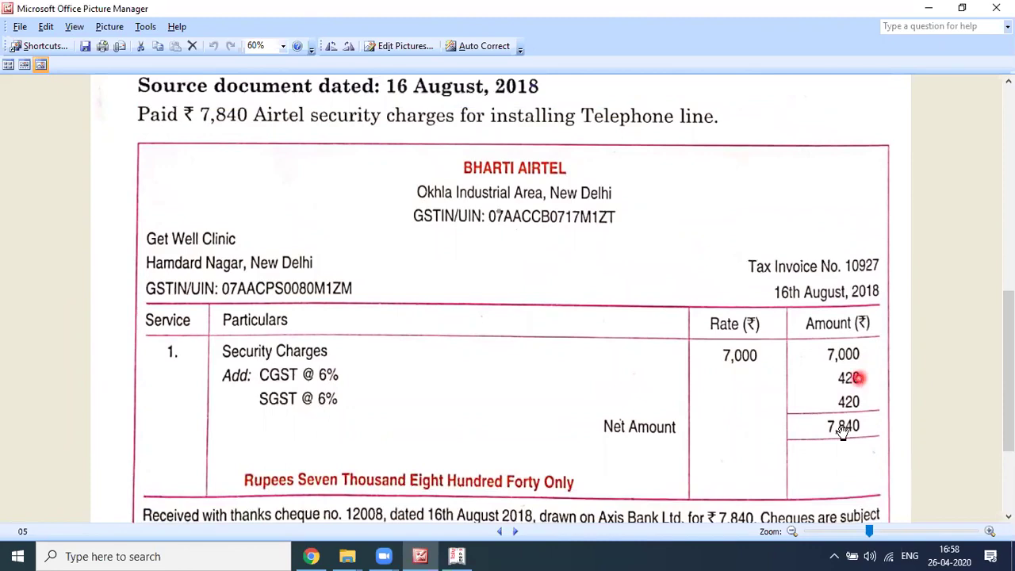
key(alt+Tab)
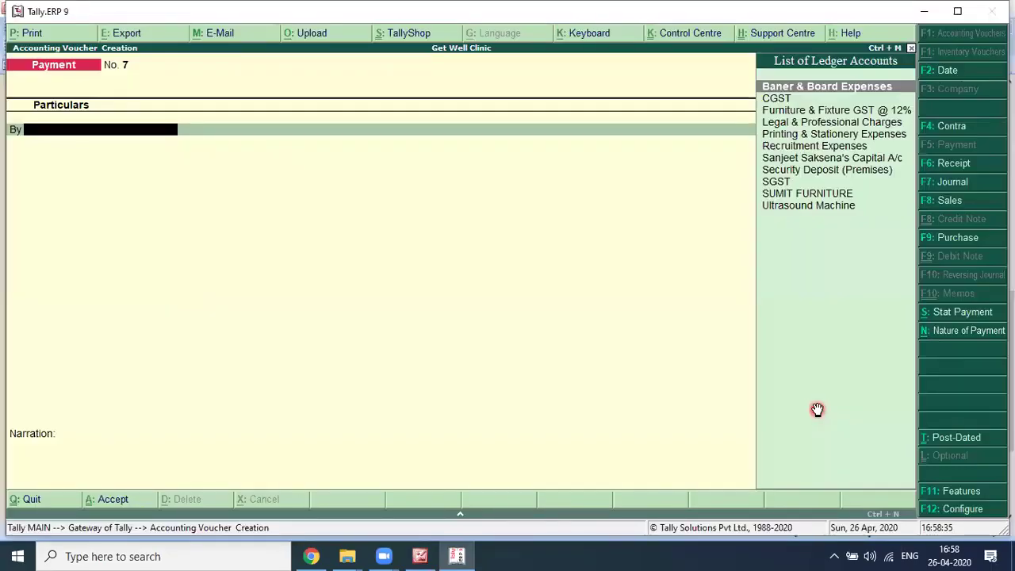
Step: Set payment voucher No. 7's date to 16-Aug-2018
key(alt+Tab)
key(alt+Tab)
key(F2)
text(1)
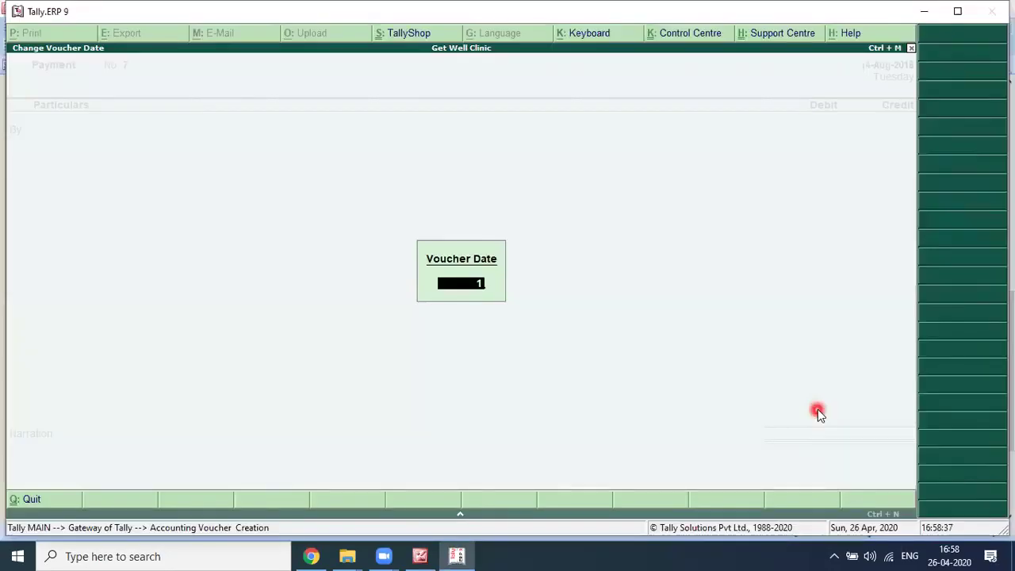
key(Return)
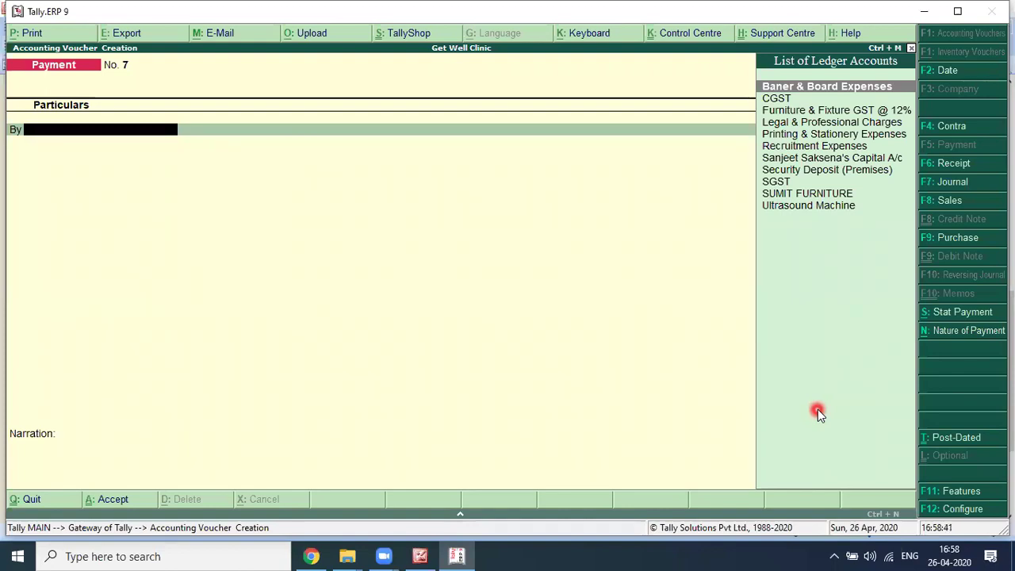
Step: Create a new ledger 'Security Deposit (Telephone)' under the Security Deposit group
text(Se)
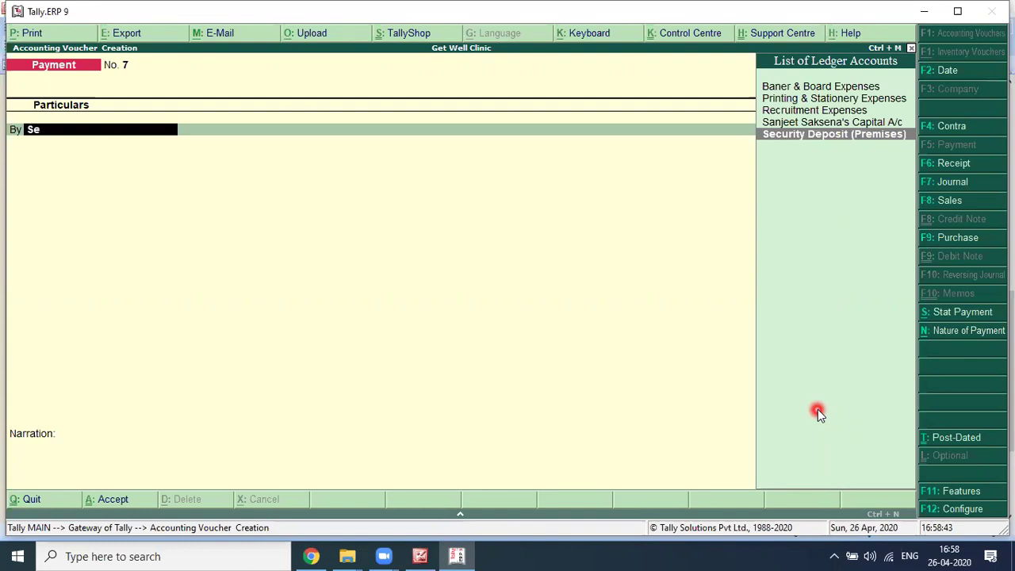
text(c)
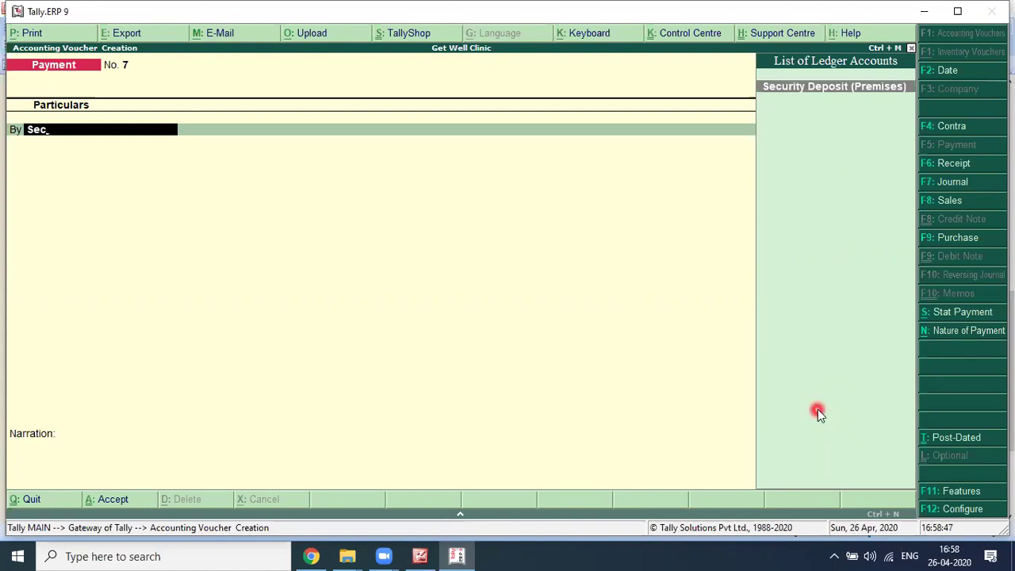
key(alt+c)
text(Secu)
text(ri)
text(ty C)
text(harg)
key(BackSpace)
key(BackSpace)
key(BackSpace)
key(BackSpace)
key(BackSpace)
text(Deposit)
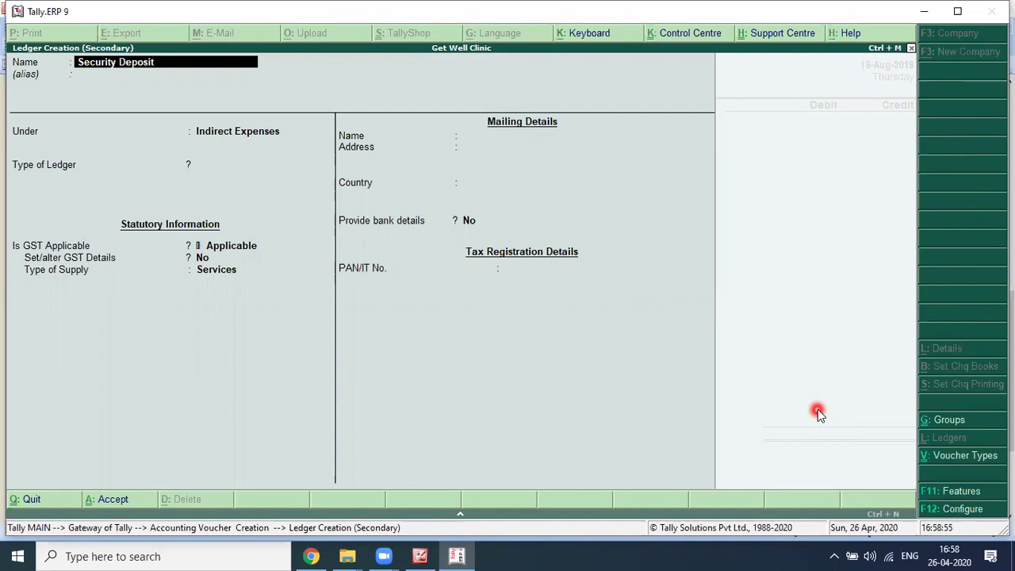
text( (Telephone))
key(Return)
key(Return)
key(Return)
key(BackSpace)
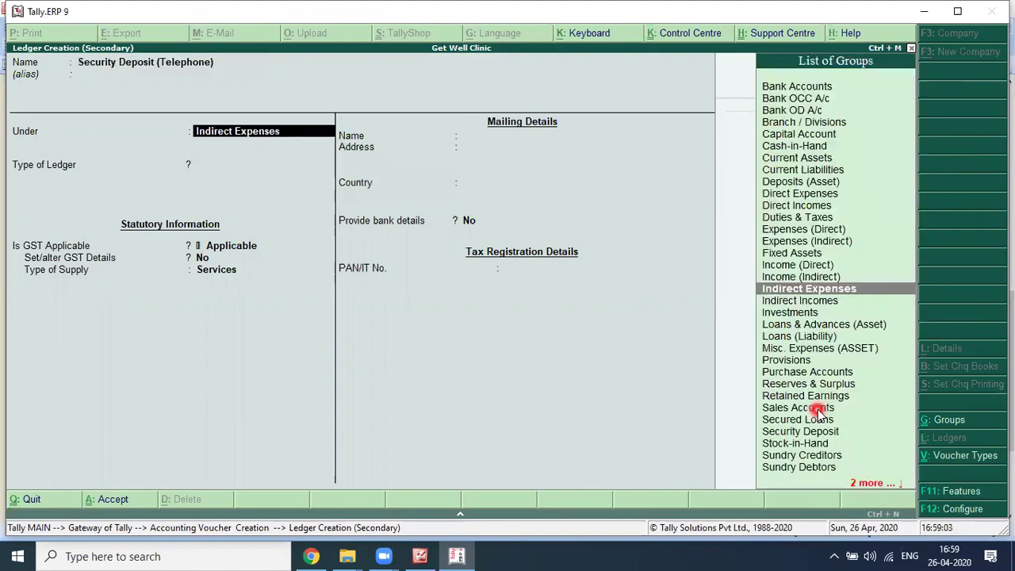
text(Sec)
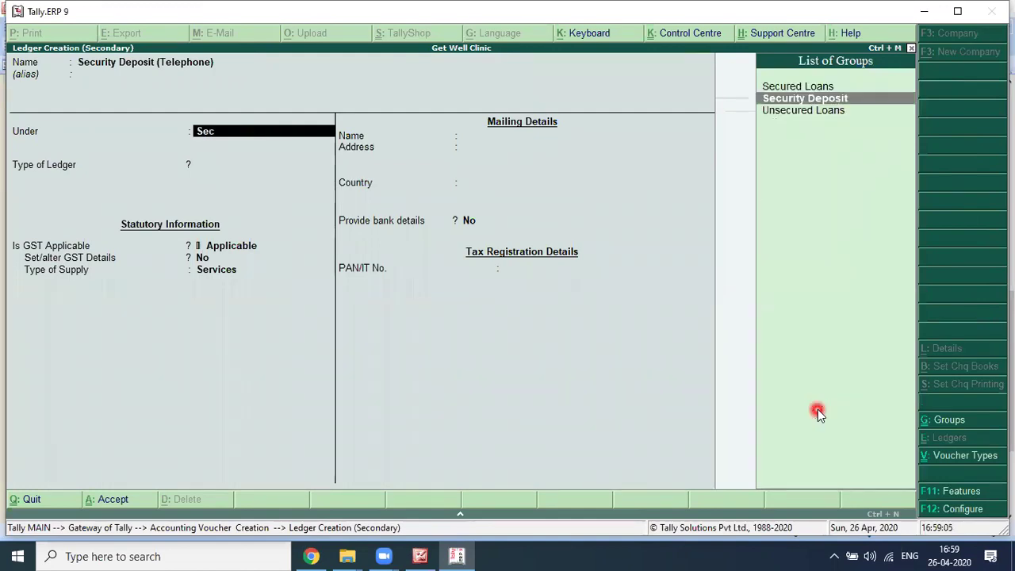
key(Return)
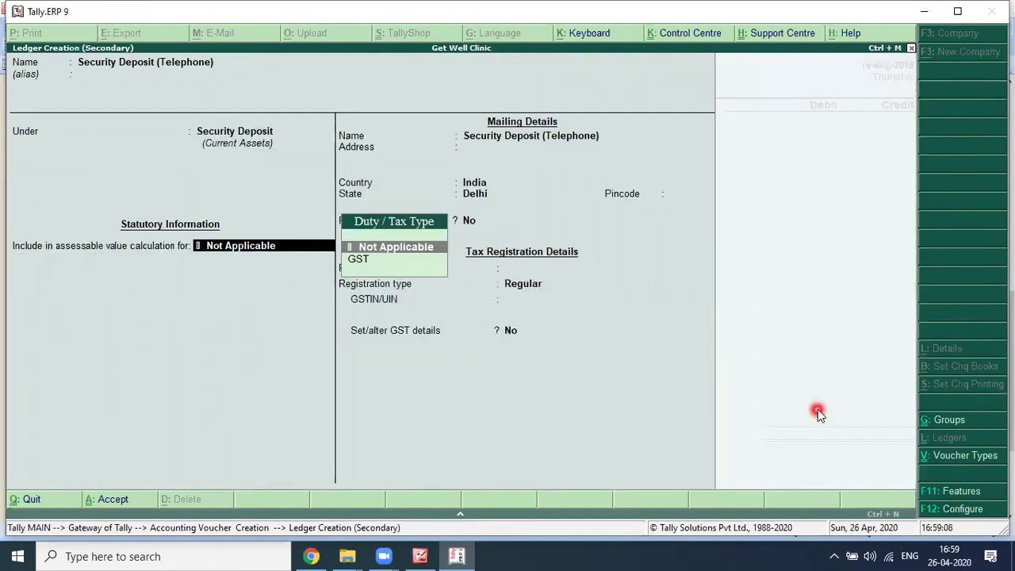
Step: Keep the tax type Not Applicable and save the Security Deposit (Telephone) ledger
key(Down)
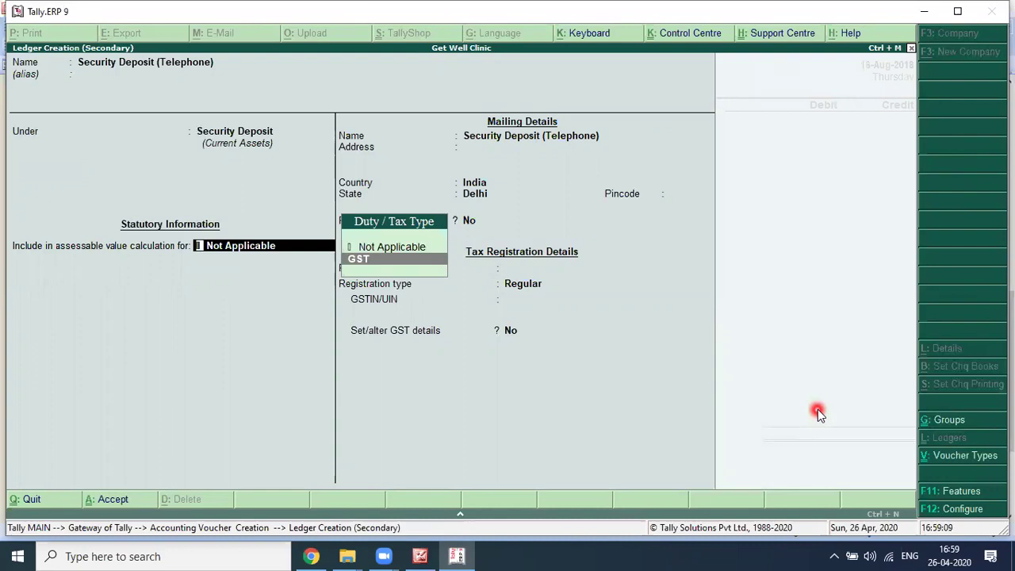
key(Up)
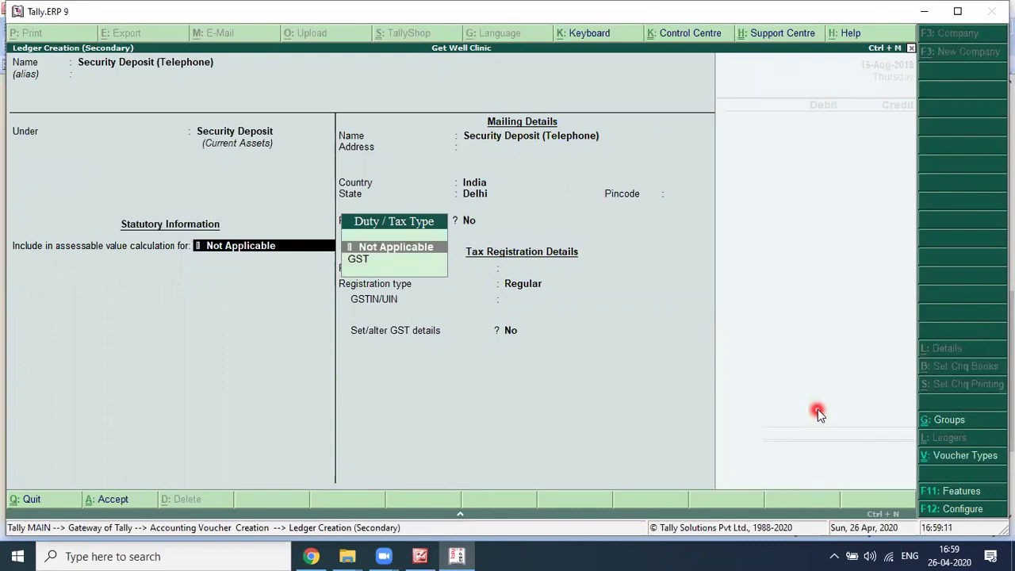
key(Down)
key(Up)
key(Return)
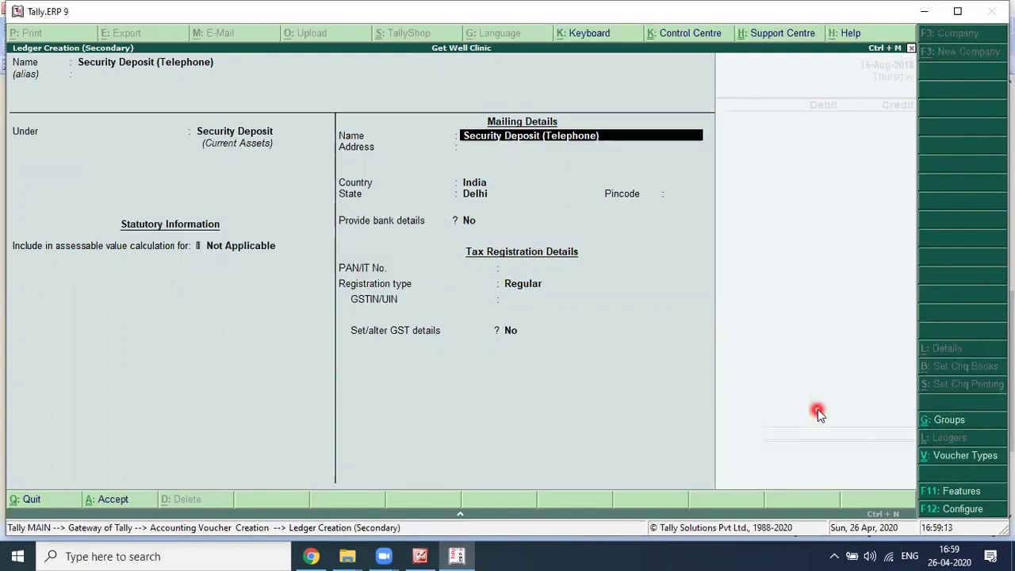
key(Return)
key(Return)
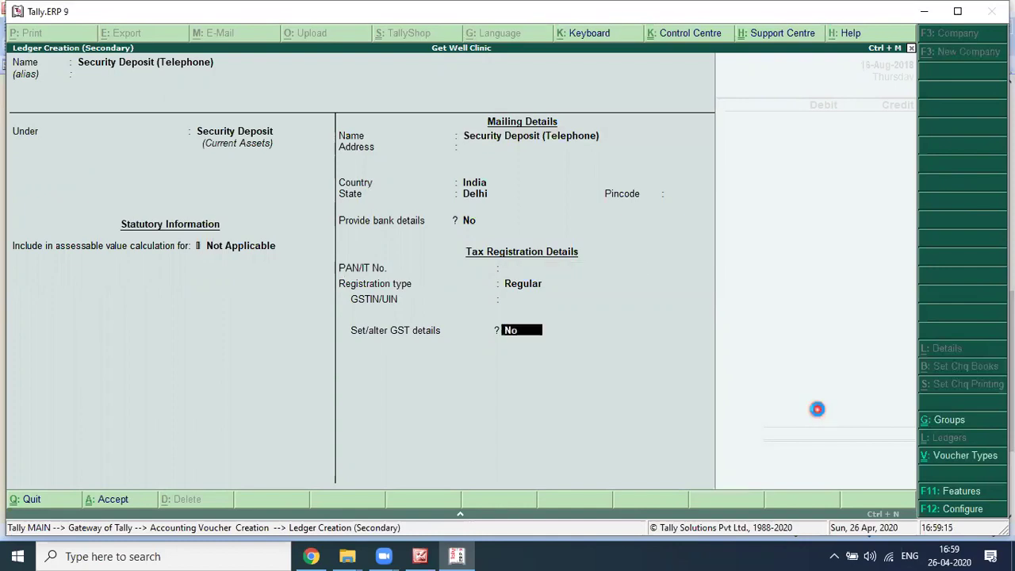
key(Return)
key(Return)
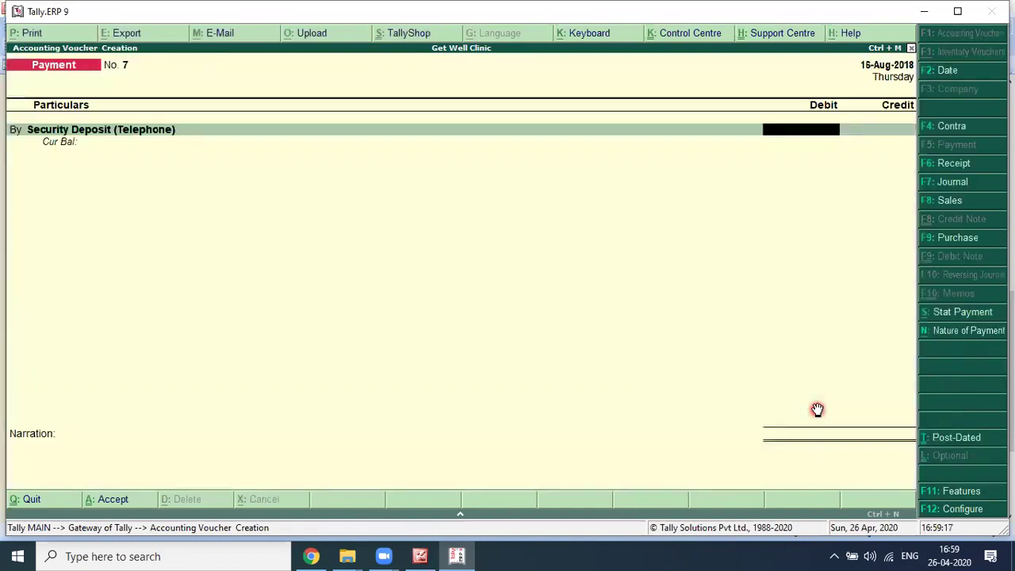
key(alt+Tab)
key(alt+Tab)
Step: Enter a 7,000 debit for Security Deposit (Telephone)
text(7000)
key(Return)
key(b)
Step: Add CGST and SGST debit lines of 420 each
key(Return)
text(c)
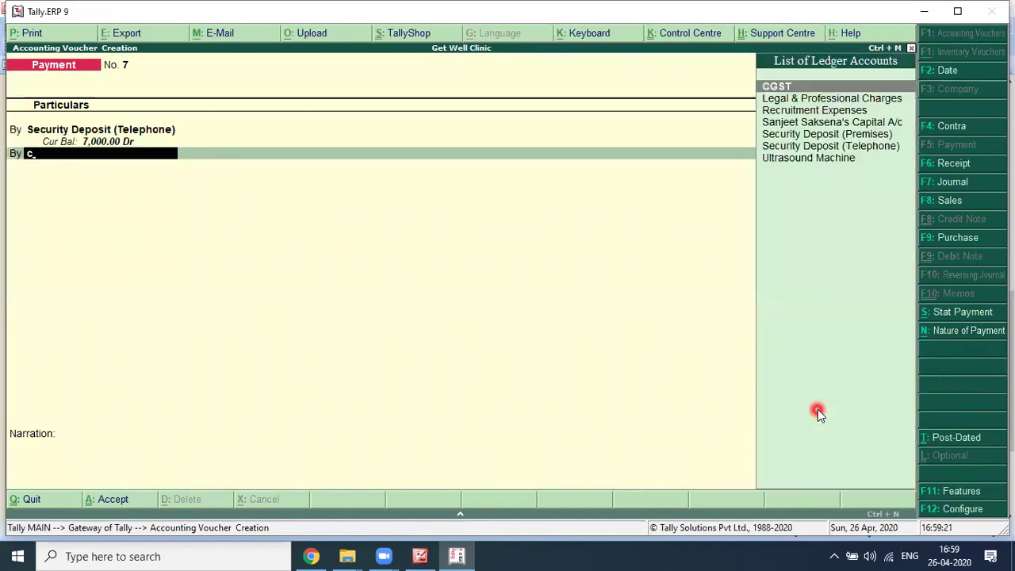
text(a)
key(Return)
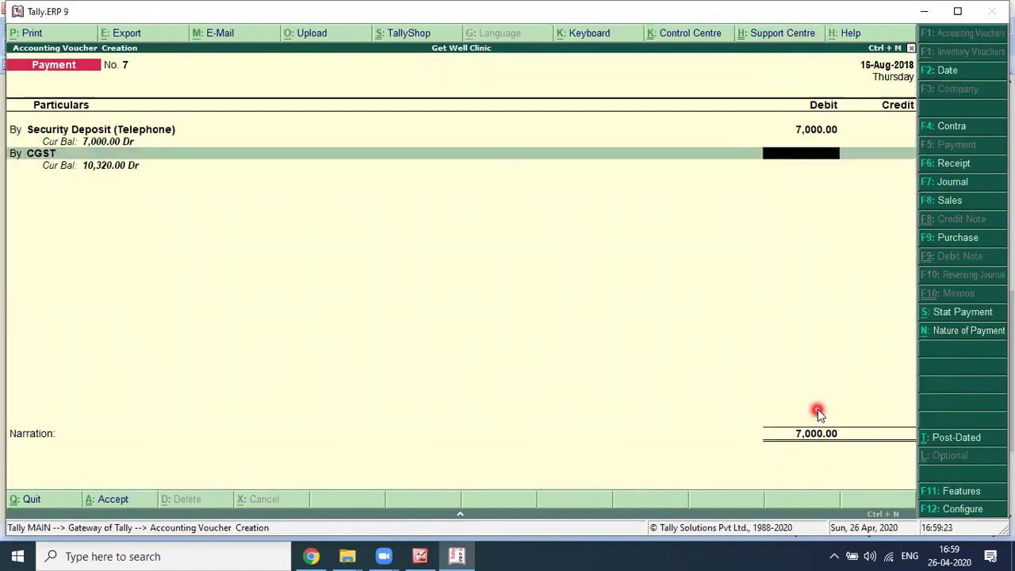
key(alt+Tab)
key(alt+Tab)
text(420)
key(Return)
text(b)
key(Return)
text(sgst)
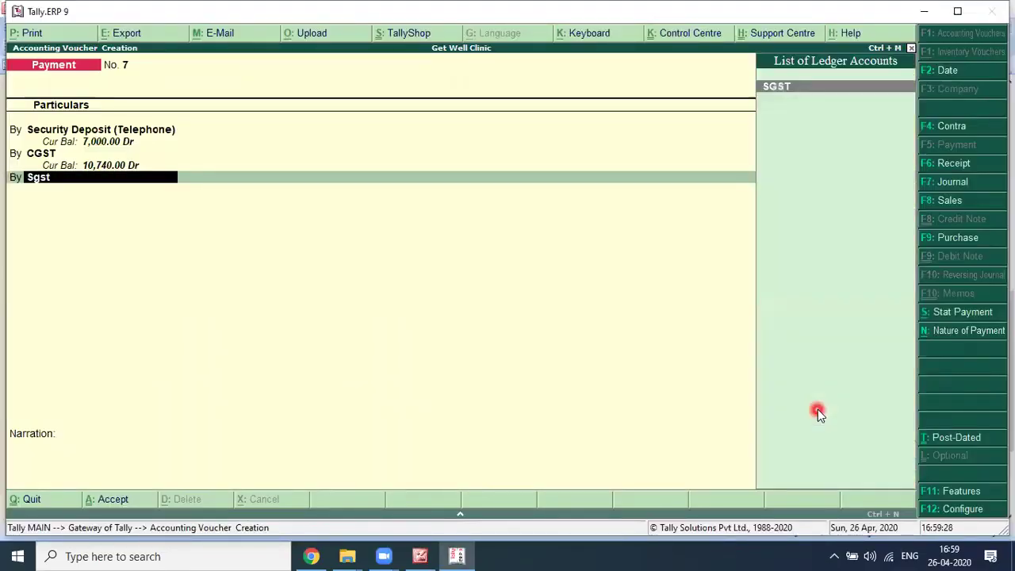
key(Return)
text(420)
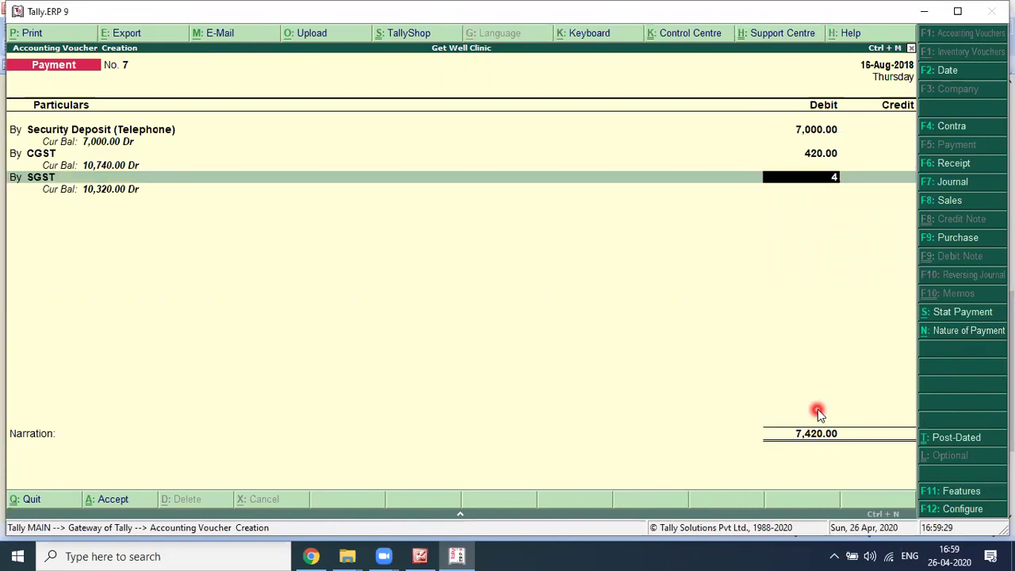
key(Return)
Step: Credit Axis Bank A/c 7,840, accept the cheque allocation, and begin the narration 'Being Secuity Deposit with'
key(Return)
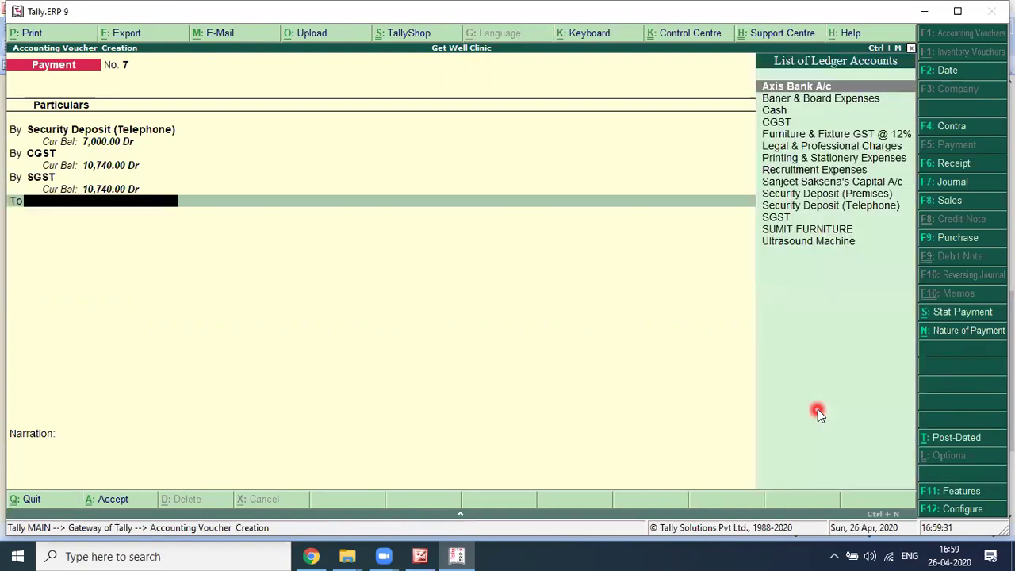
text(Axis)
key(Return)
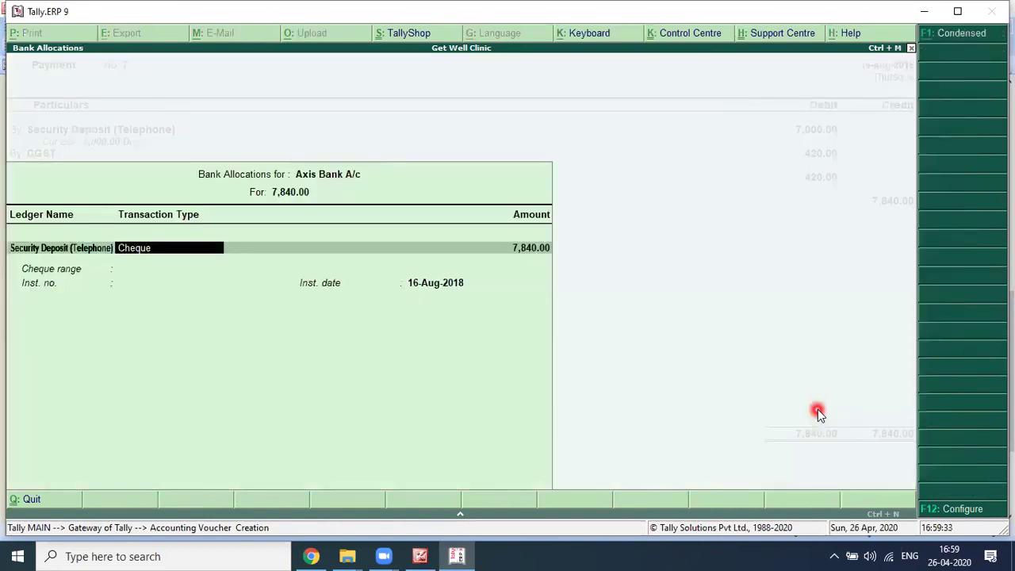
key(ctrl+a)
text(Being Secuity Deposit with)
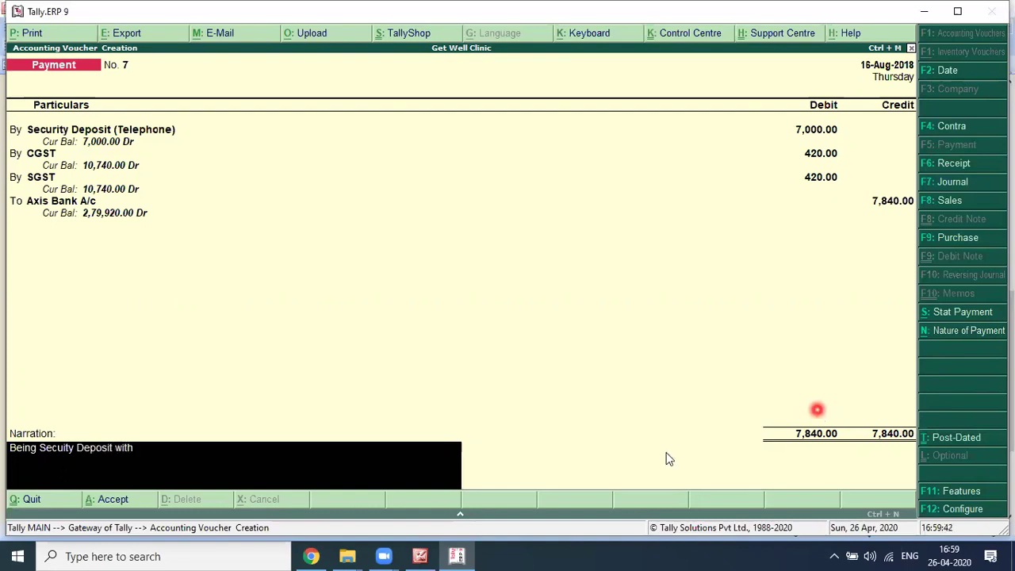
Step: Finish the narration with 'Bharti Airtel for Telephone Connection' and accept voucher No. 7
click(340, 236)
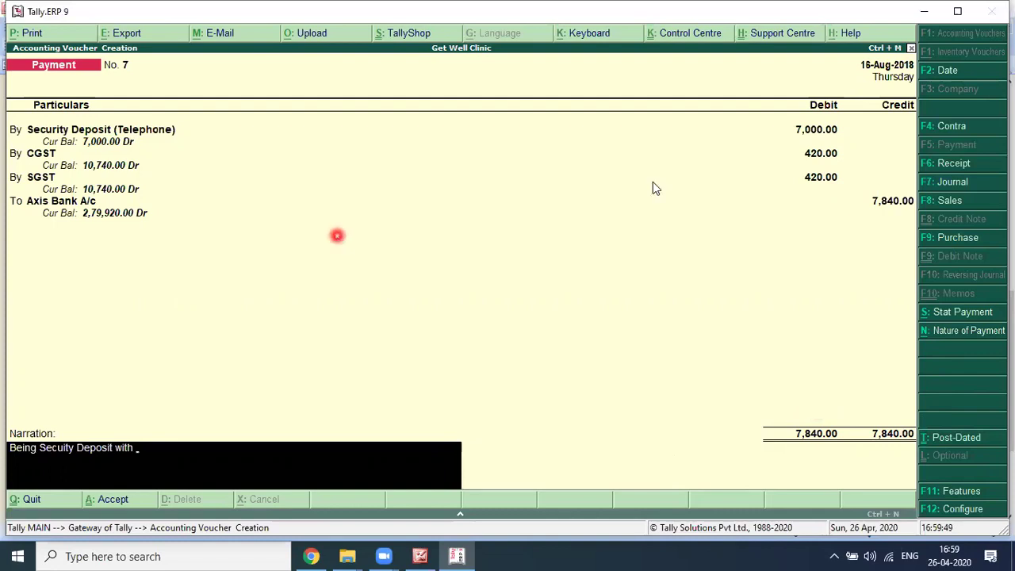
click(802, 137)
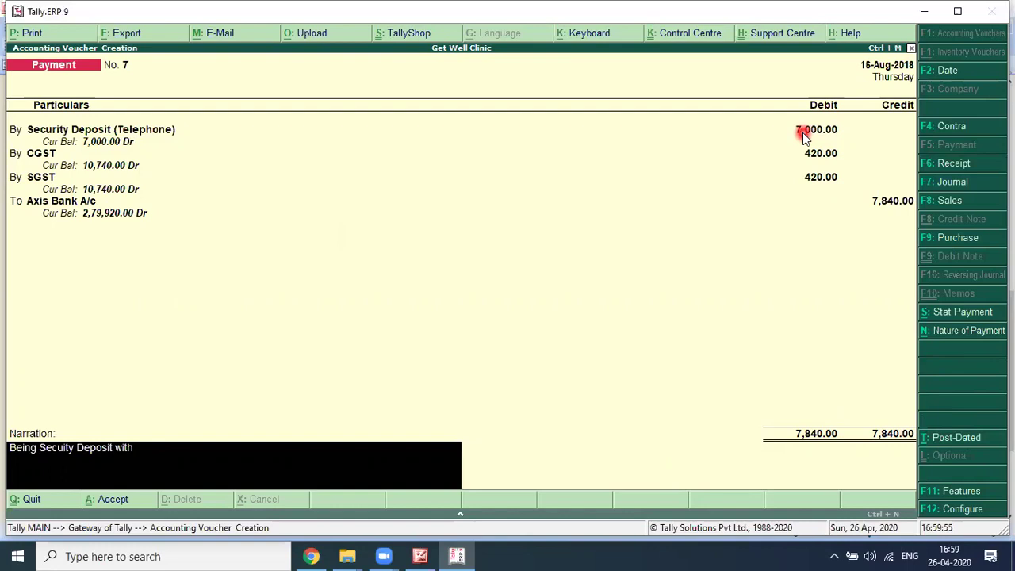
click(224, 464)
text(Bhart)
text(irtel)
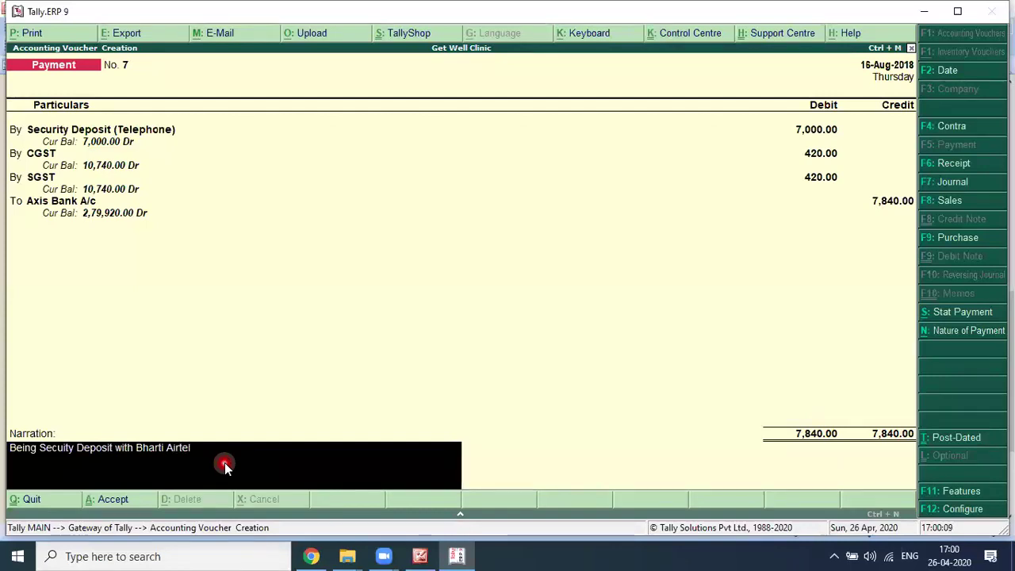
text( for Telephone Connection)
key(Return)
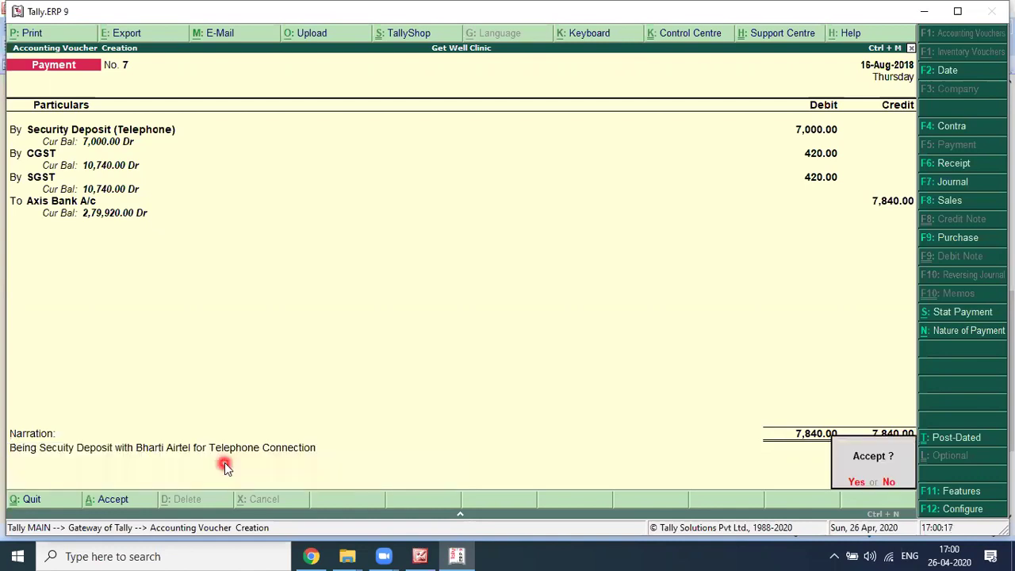
key(Return)
key(alt+Tab)
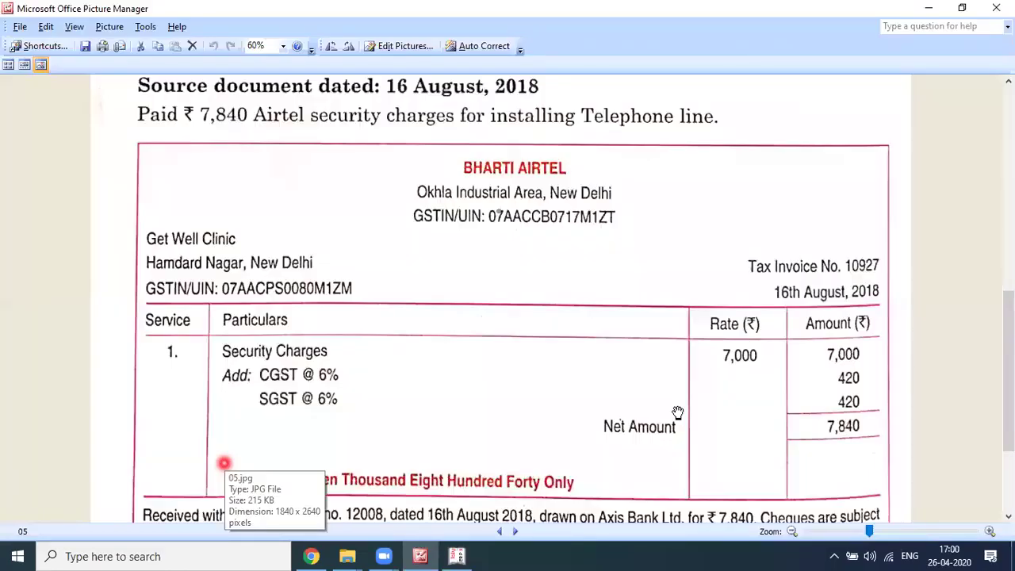
Step: Scroll past the Airtel invoice and advance to the next image, 06.jpg
scroll(678, 408, down, 3)
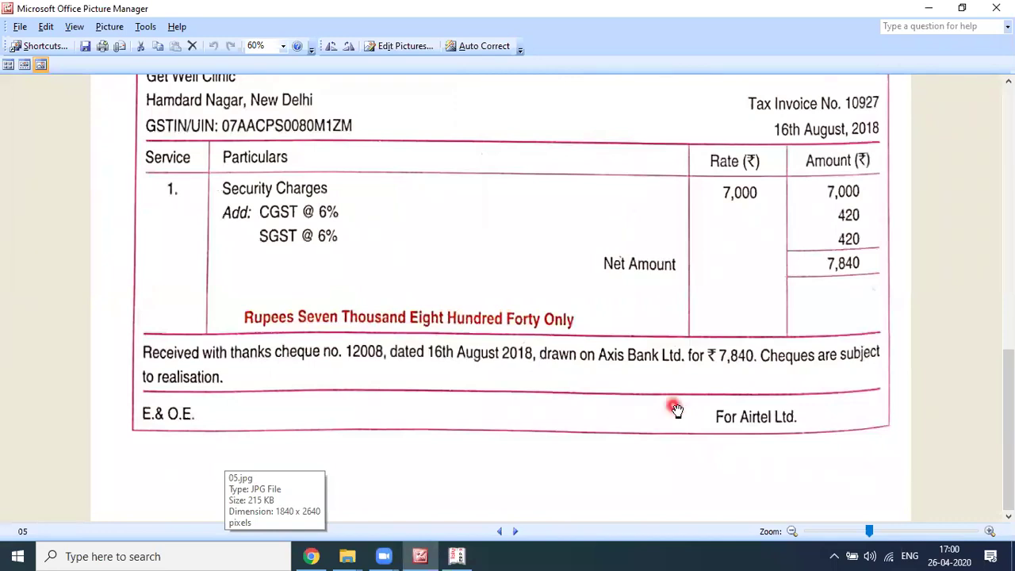
click(517, 534)
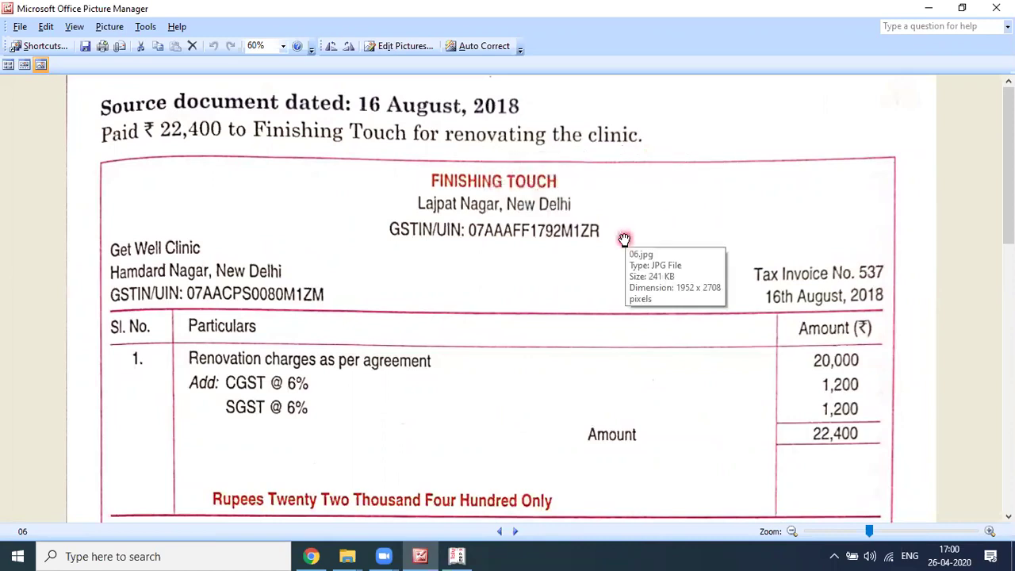
scroll(604, 143, down, 1)
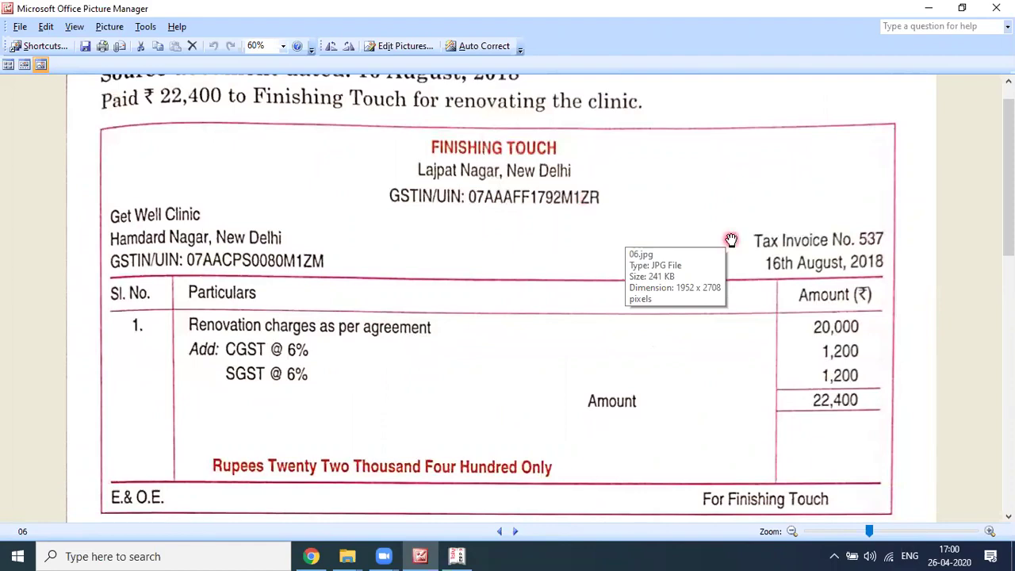
key(alt+Tab)
key(alt+Tab)
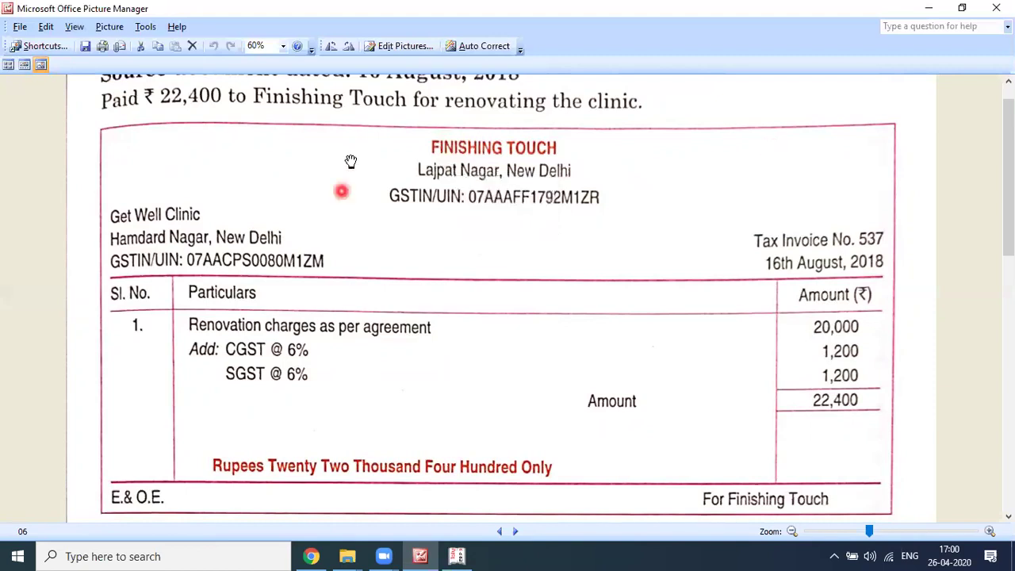
key(alt+Tab)
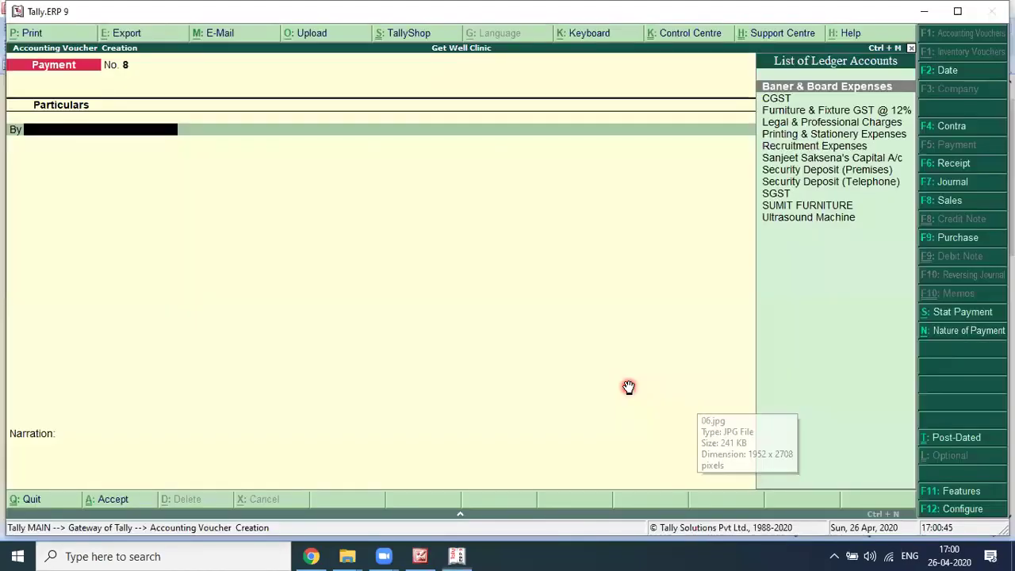
key(alt+Tab)
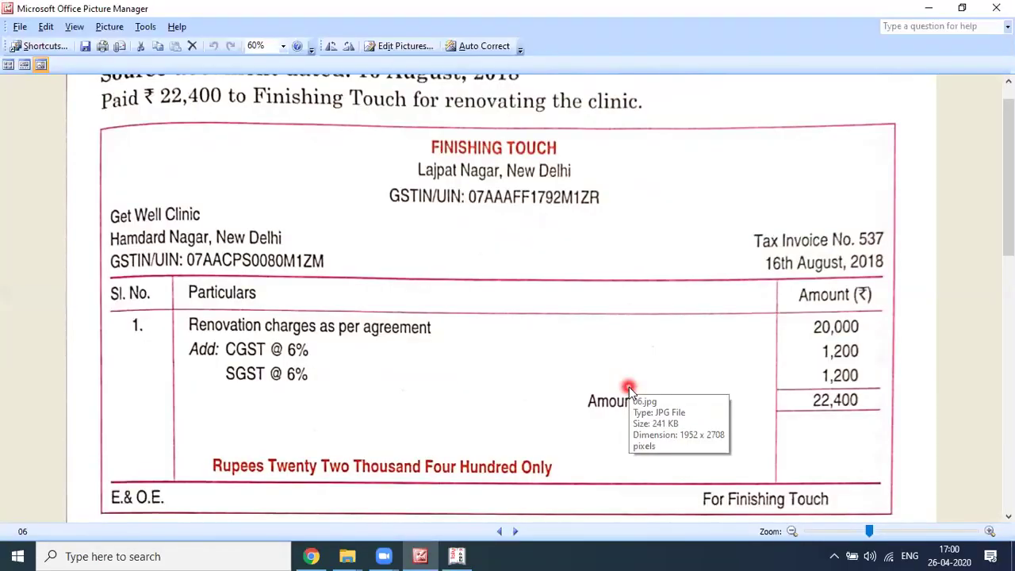
key(alt+Tab)
Step: Set payment voucher No. 8's date to 16-Aug-2018
click(563, 319)
text(16)
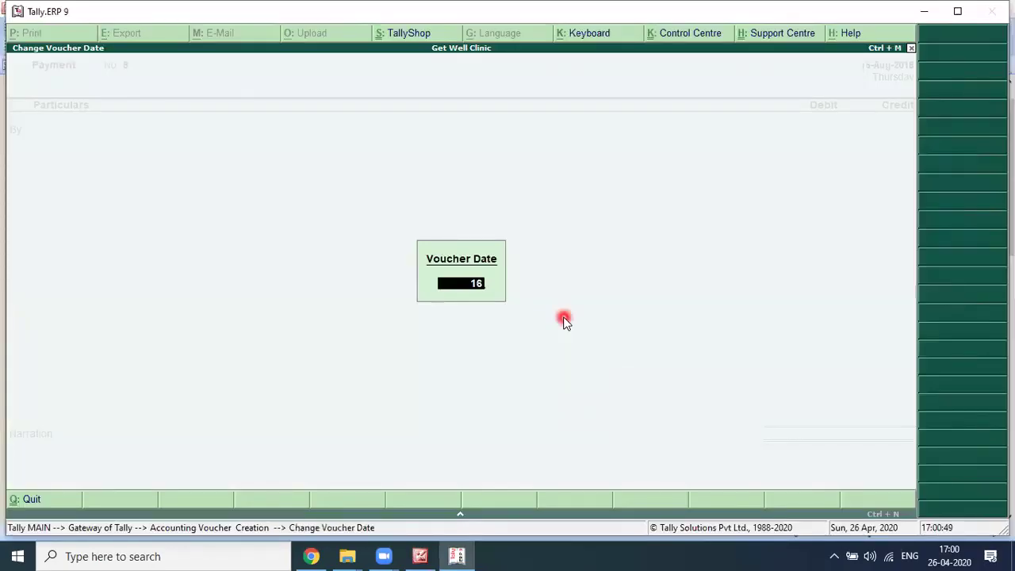
key(Return)
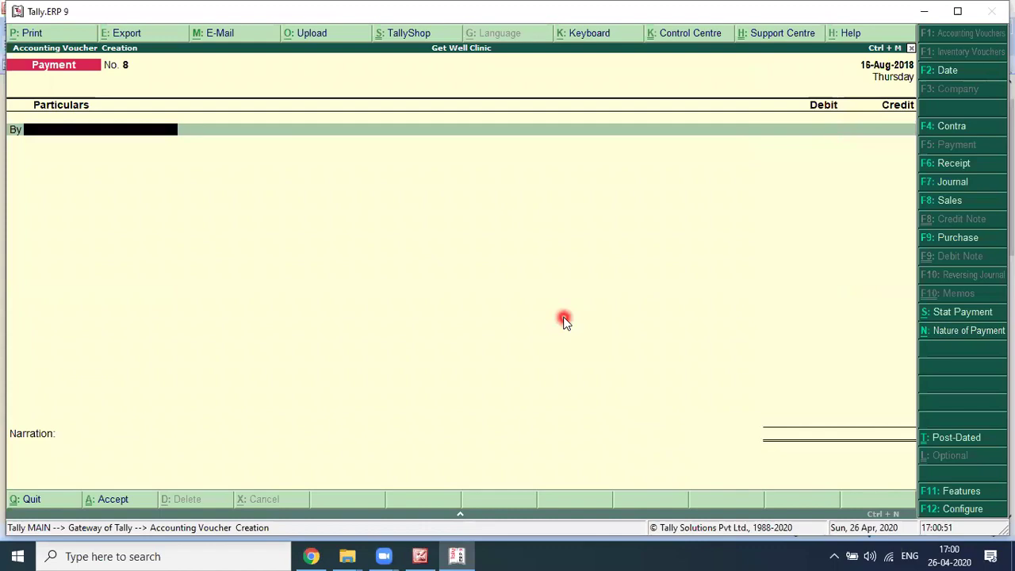
key(alt+Tab)
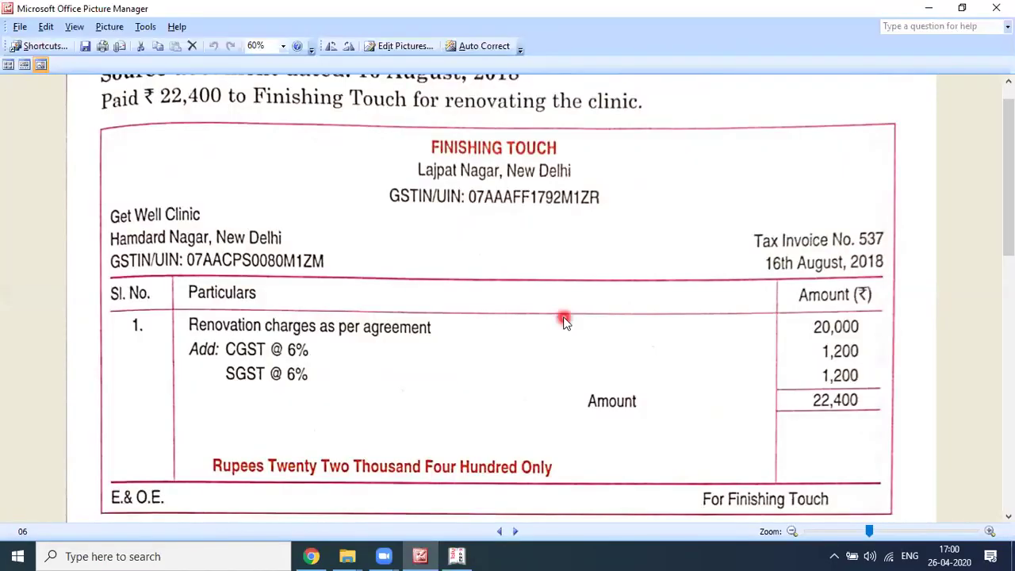
key(alt+Tab)
key(alt+Tab)
click(563, 319)
key(alt+Tab)
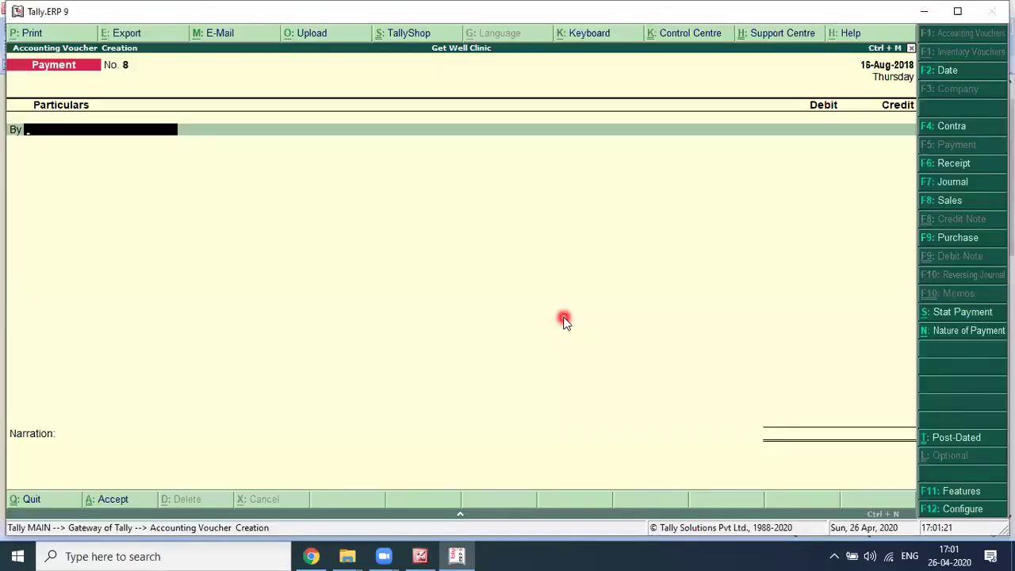
Step: Start creating a new debit ledger named 'Renovation Expenses' via Alt+C
text(Re)
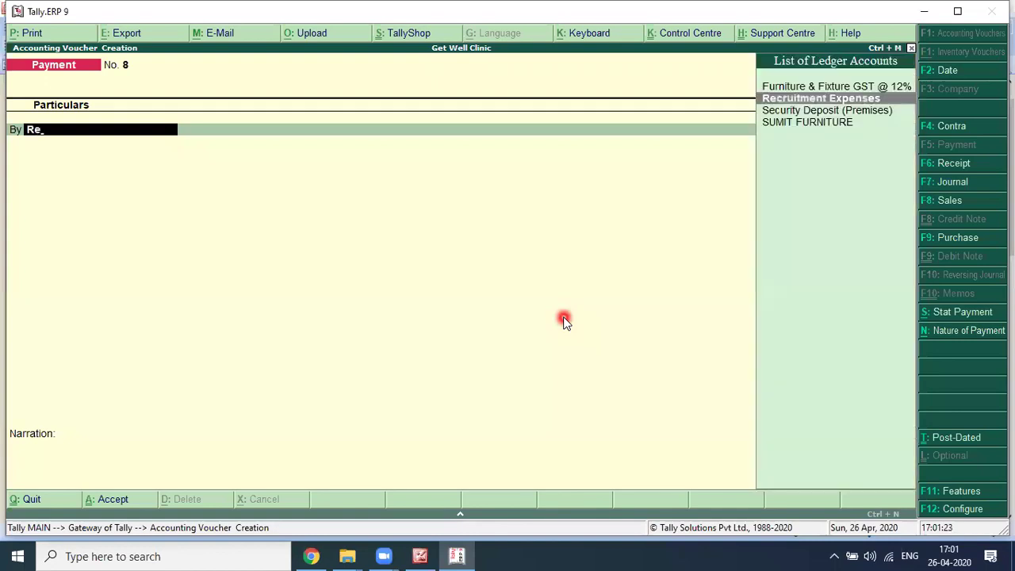
key(alt+c)
text(Renovation Expen)
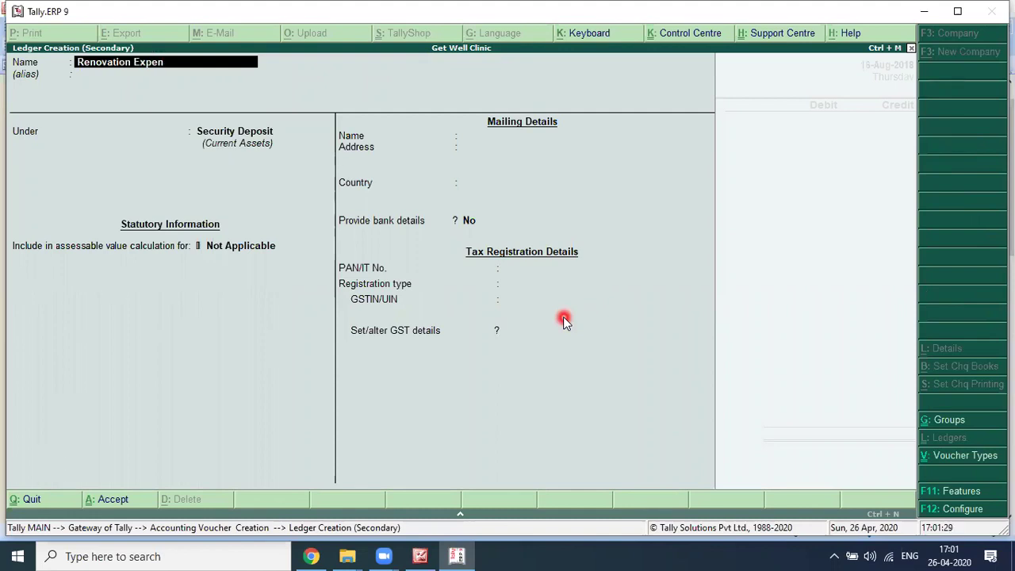
text(ses)
Step: Put the Renovation Expenses ledger under Indirect Expenses, type Not Applicable
key(Return)
text(i)
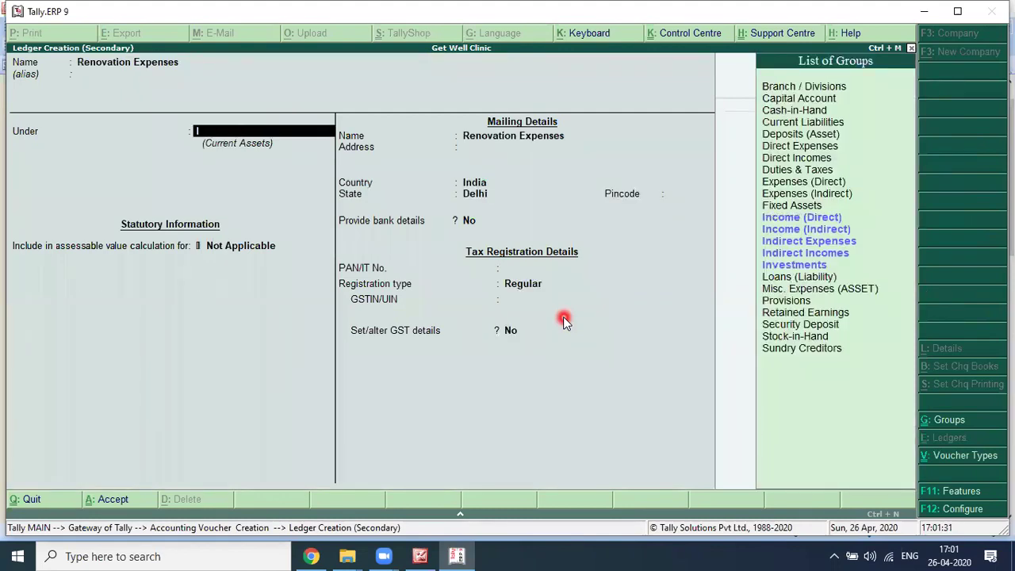
text(ndi)
key(Return)
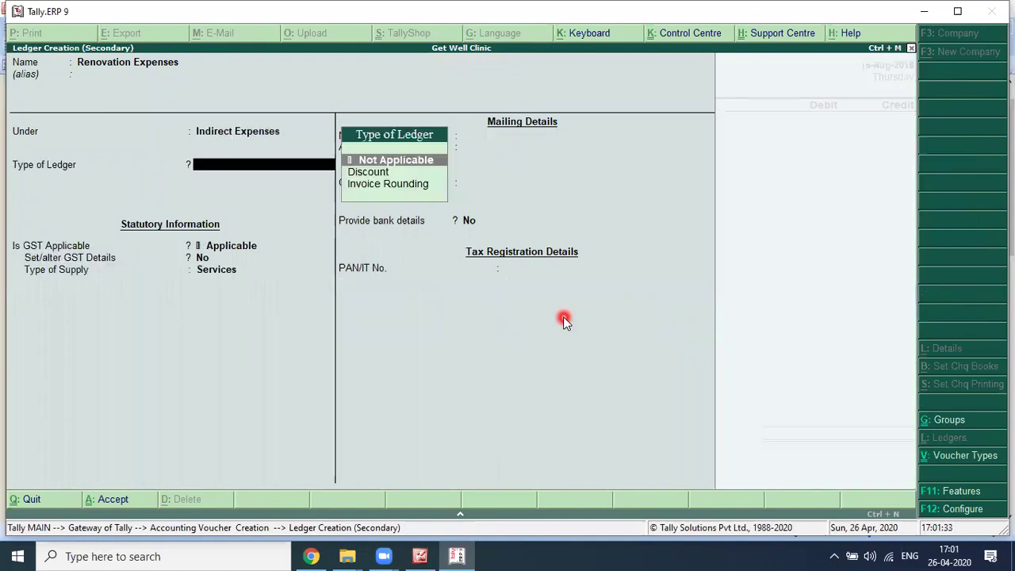
key(Return)
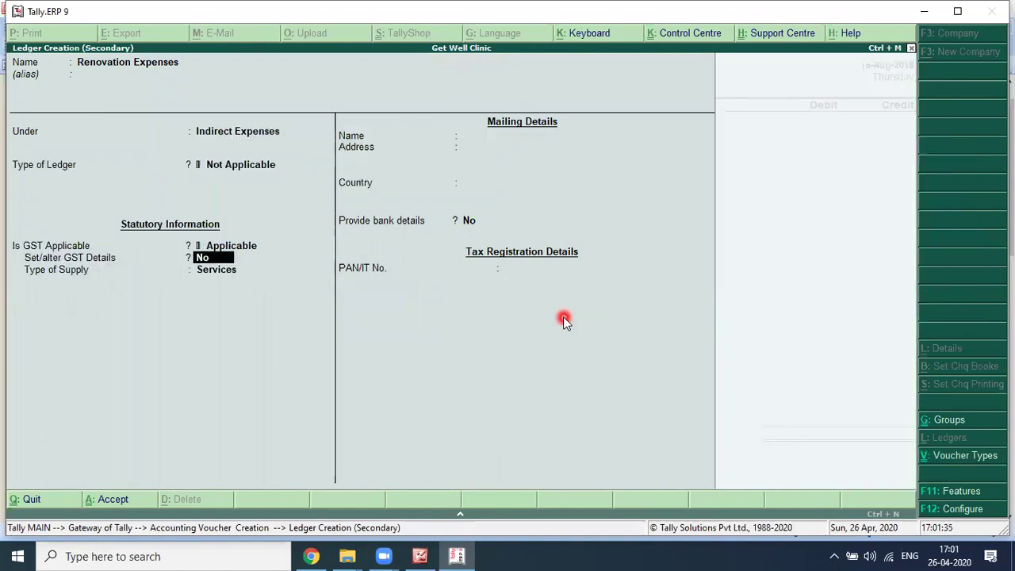
Step: Enable GST as Purchase Taxable at 12% integrated tax, Services supply, and save the ledger
key(y)
key(Down)
key(Down)
key(Down)
key(Down)
key(Down)
key(Down)
key(Down)
key(Down)
key(Down)
key(Down)
key(Down)
key(Down)
key(Down)
key(Down)
key(Down)
key(Down)
key(Down)
key(Down)
key(Down)
key(Down)
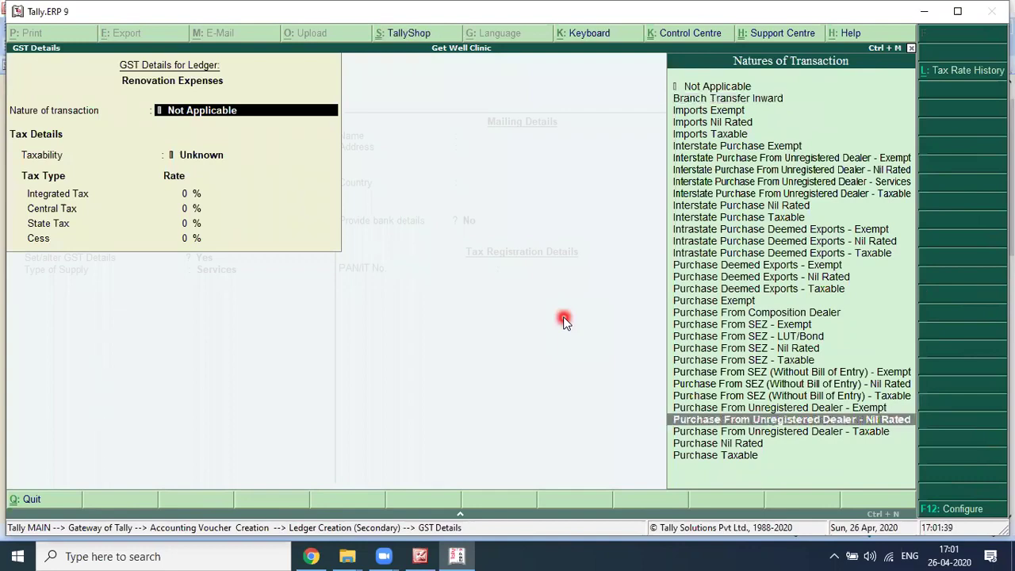
key(Down)
key(Down)
key(Down)
key(Return)
text(1)
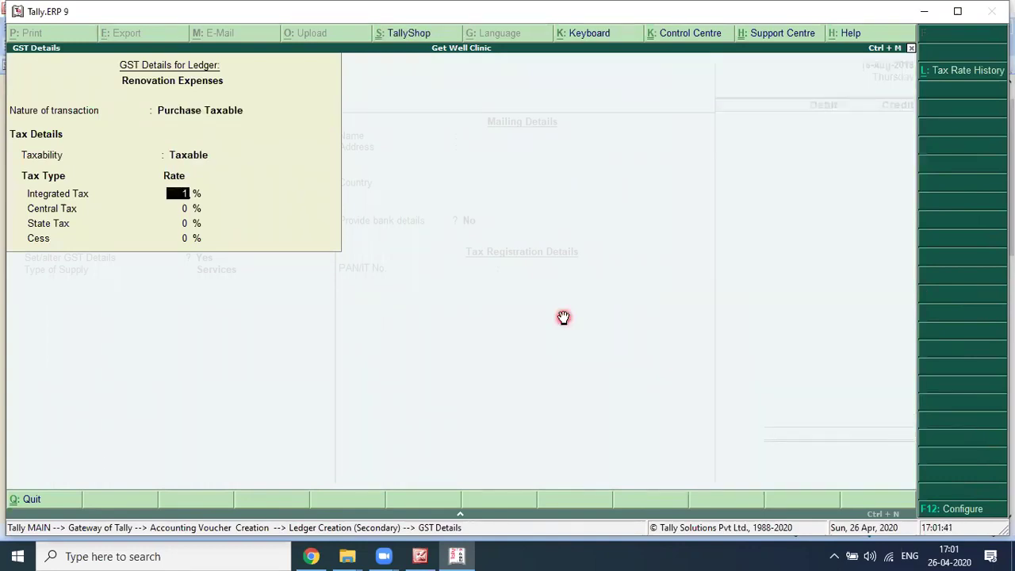
key(alt+Tab)
key(alt+Tab)
text(2)
key(Return)
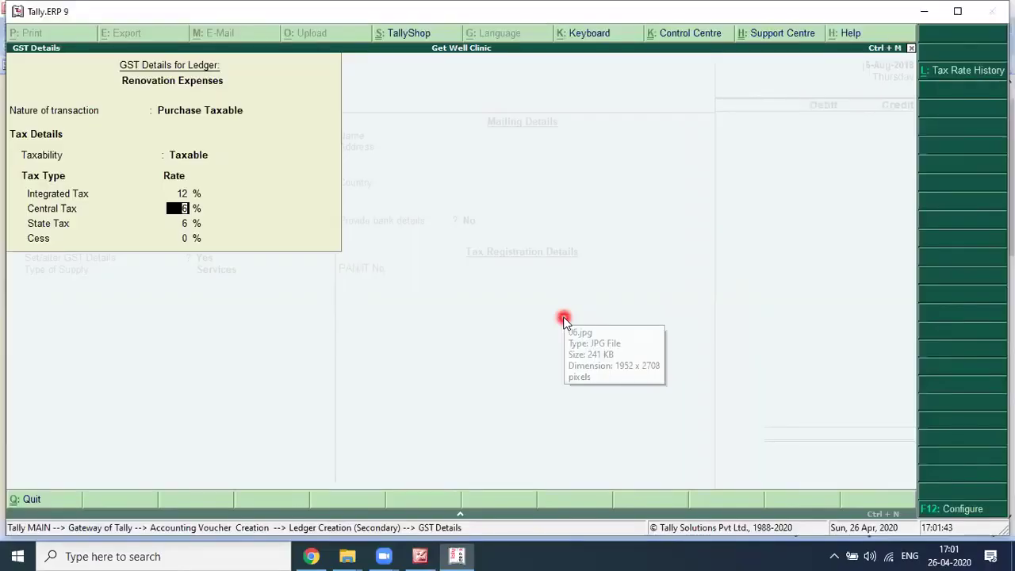
key(ctrl+a)
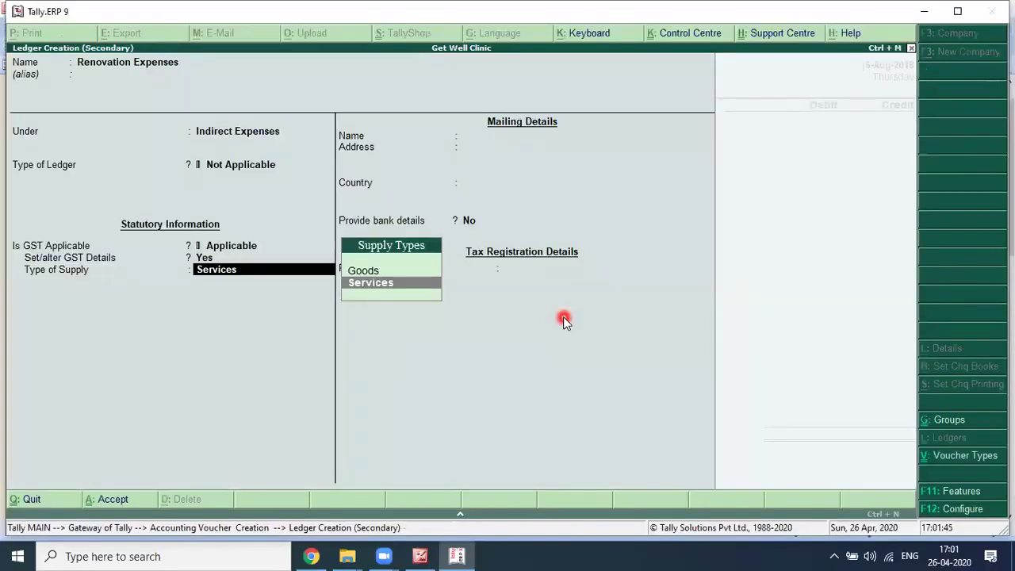
key(Return)
key(ctrl+a)
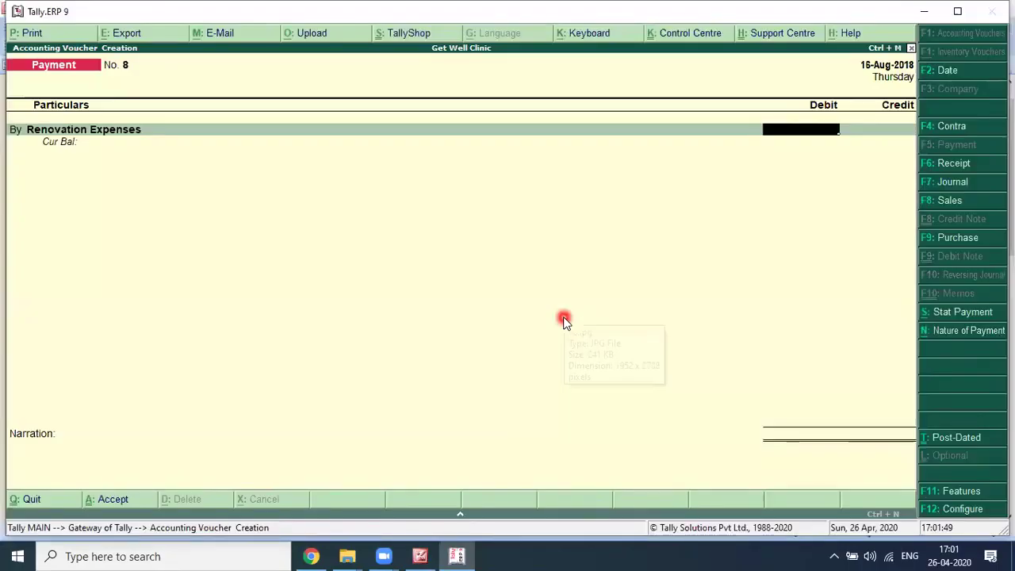
Step: Enter a 20,000 debit for Renovation Expenses
text(2000)
key(Return)
key(BackSpace)
text(20,000)
key(Return)
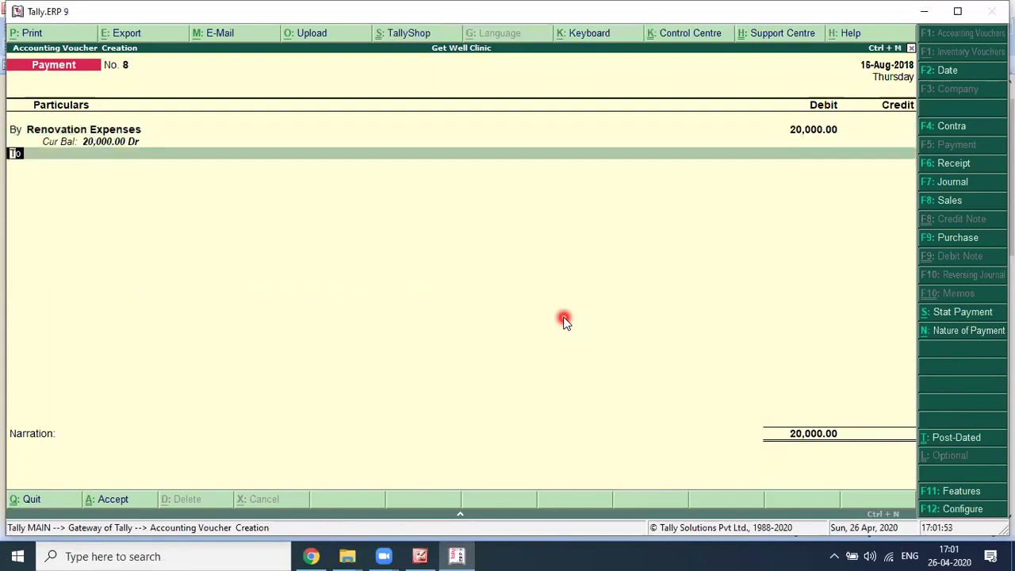
Step: Add CGST and SGST debit lines of 1,200 each
key(b)
key(Return)
text(c)
key(Return)
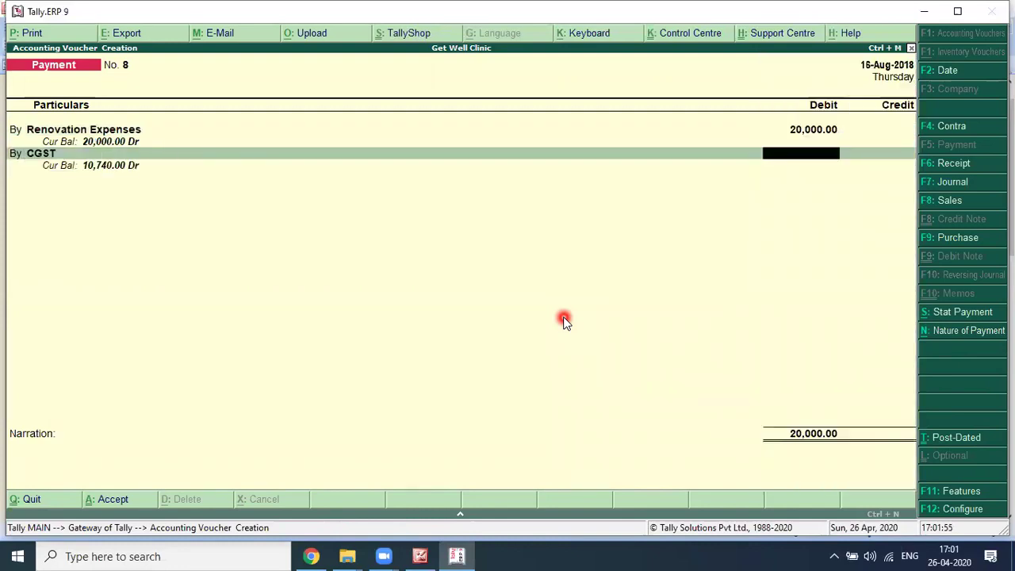
text(1200)
key(Return)
text(b)
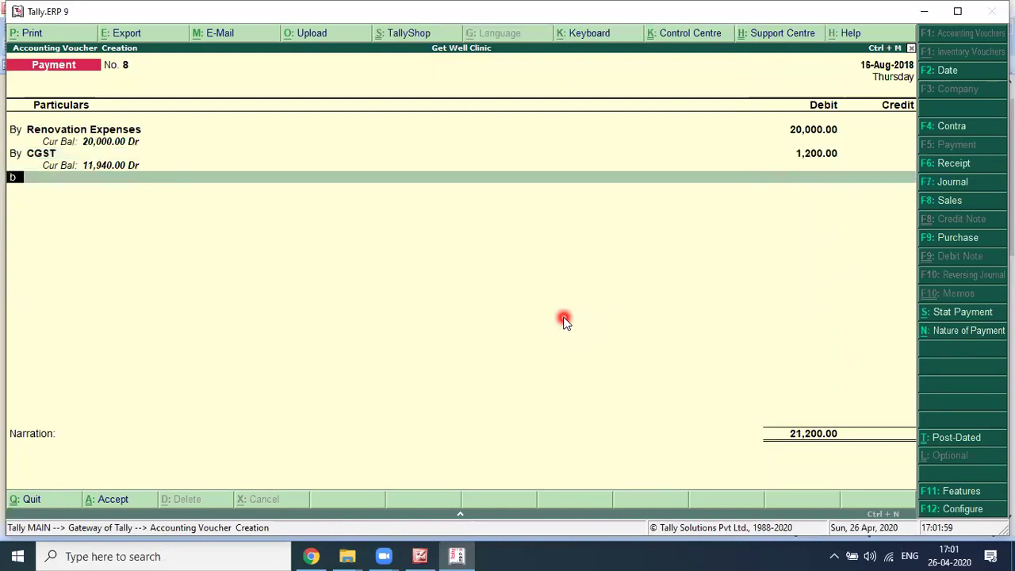
key(Return)
text(sgst)
key(Return)
text(12)
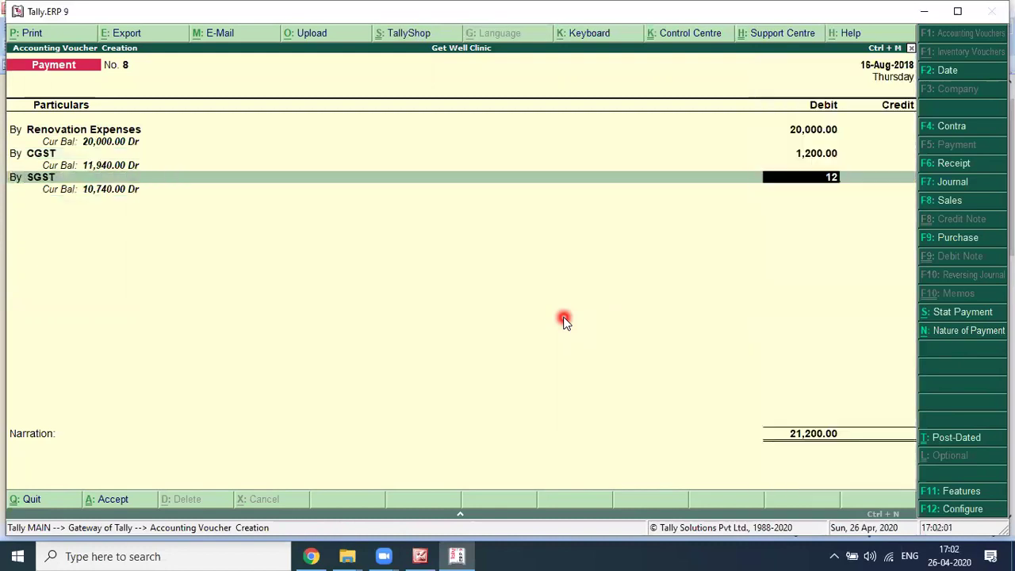
text(00)
key(Return)
Step: Credit Axis Bank A/c 22,400 and accept the bank allocation details
key(Return)
text(a)
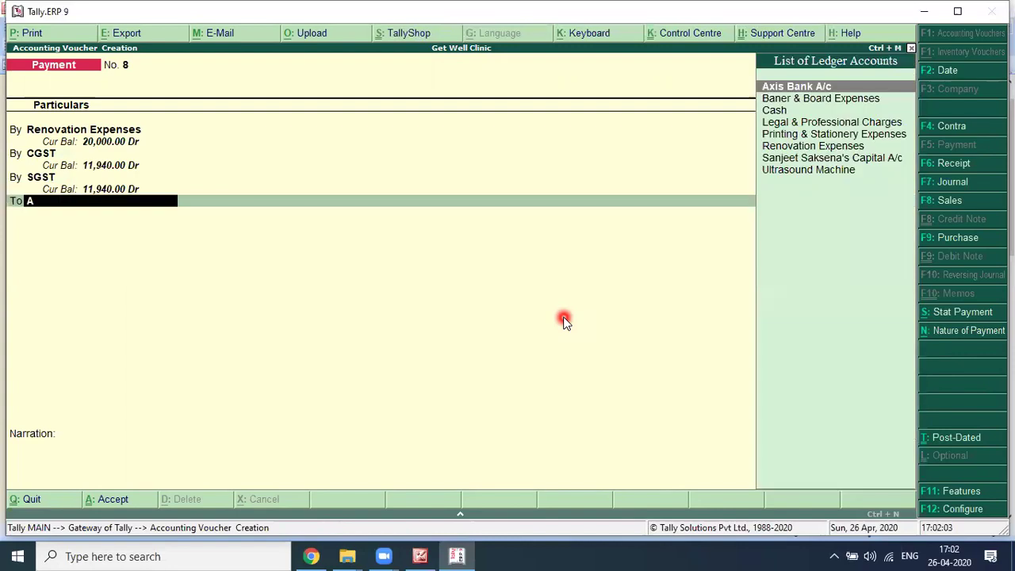
key(Return)
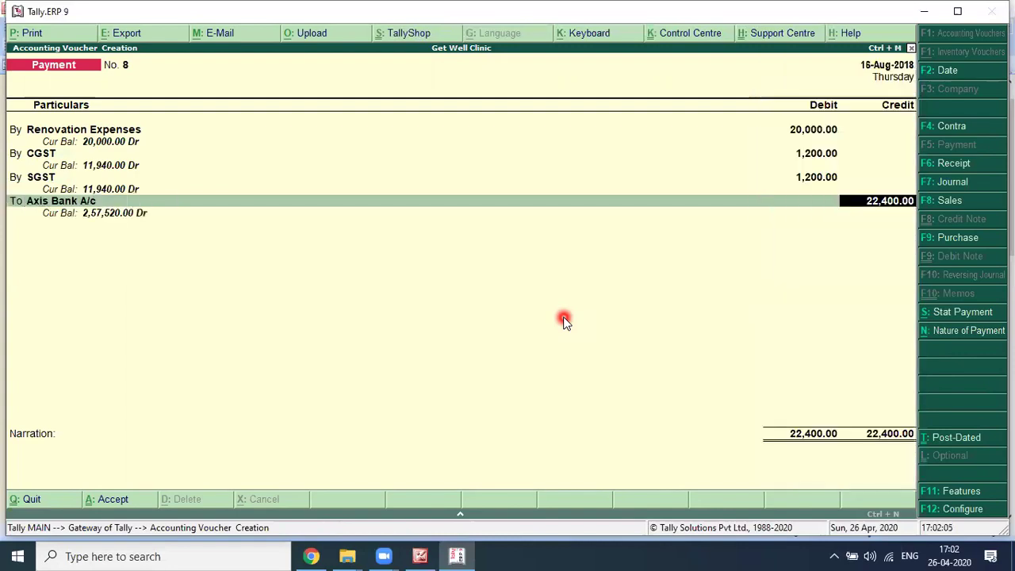
key(Return)
key(ctrl+a)
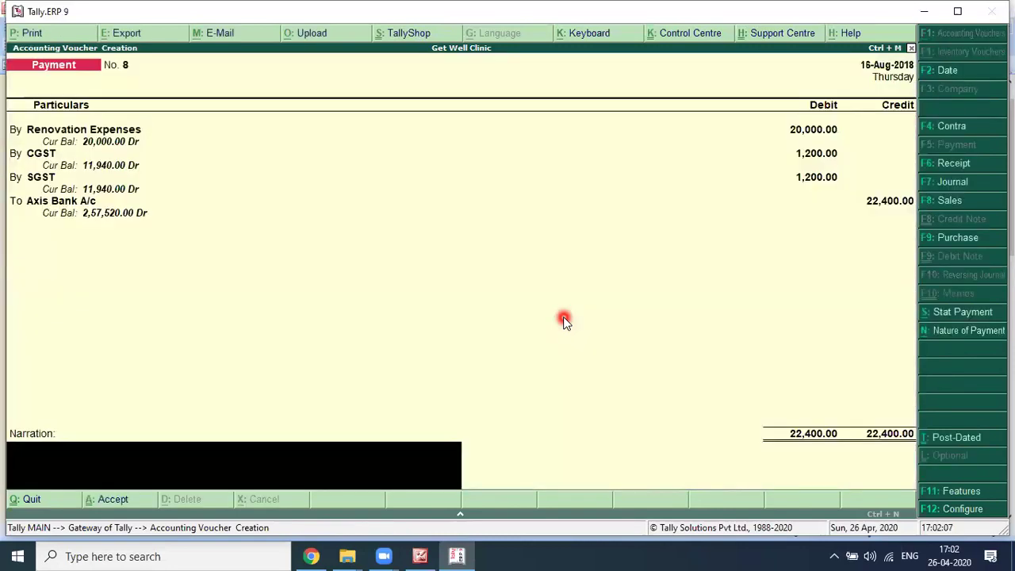
Step: Type the narration 'Being amount paid to M/s Finishing Touch for Renovation of Clinic against bill no.'
text(Being)
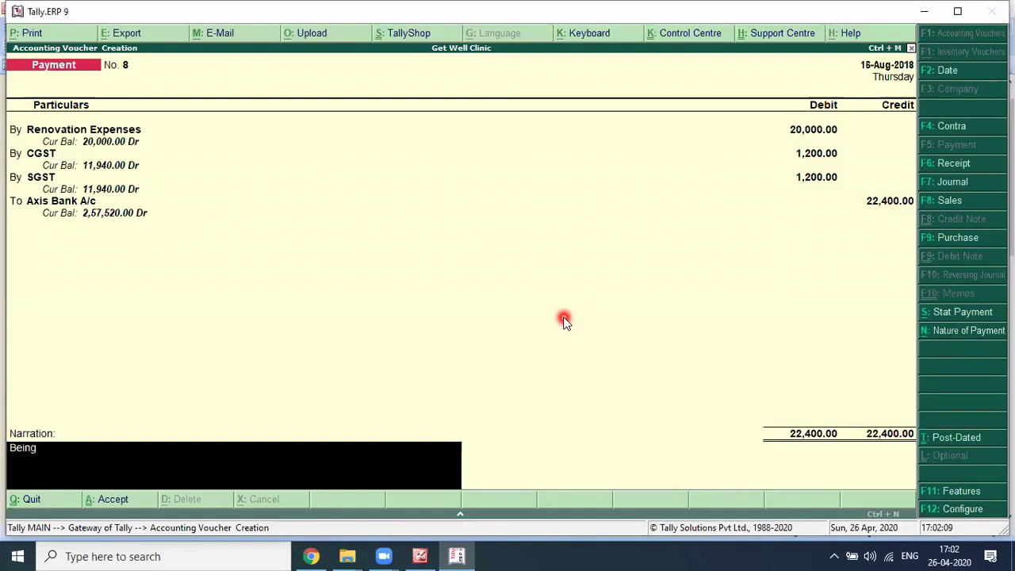
text( amount paid ti)
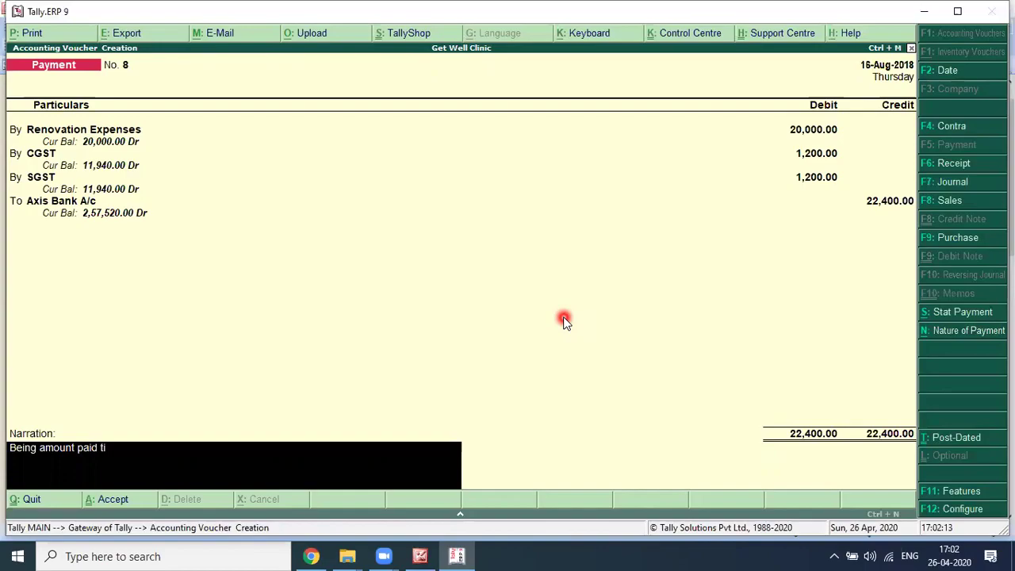
key(alt+Tab)
click(564, 319)
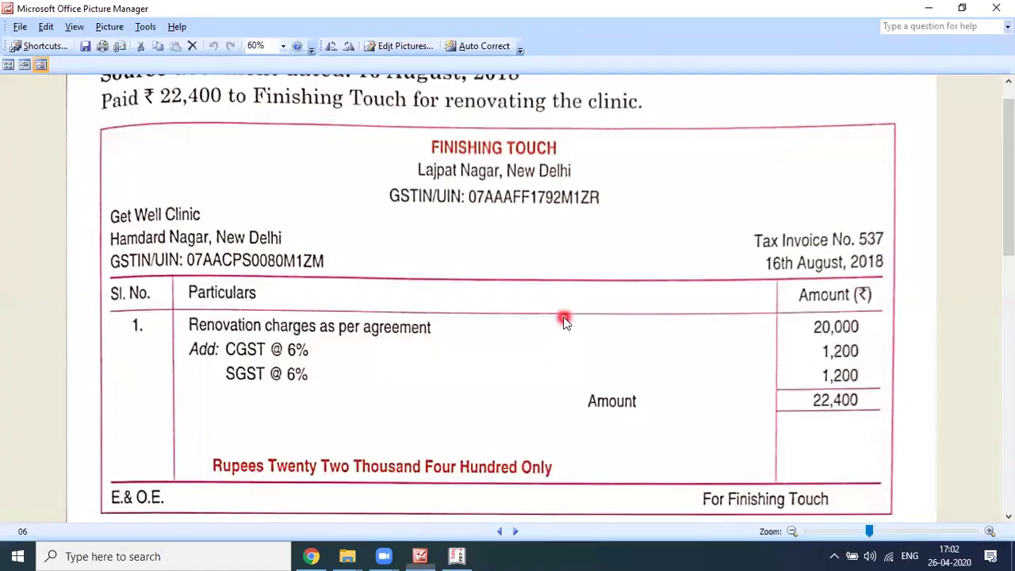
key(alt+Tab)
text(M/s Finishing Touch)
key(alt+Tab)
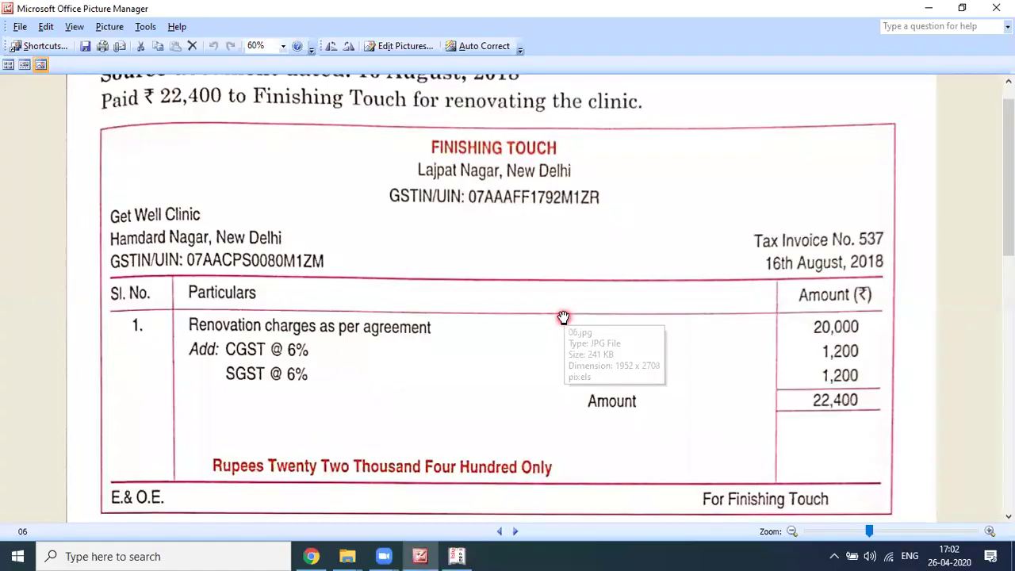
key(alt+Tab)
text(for Renovation of Clinic against bill)
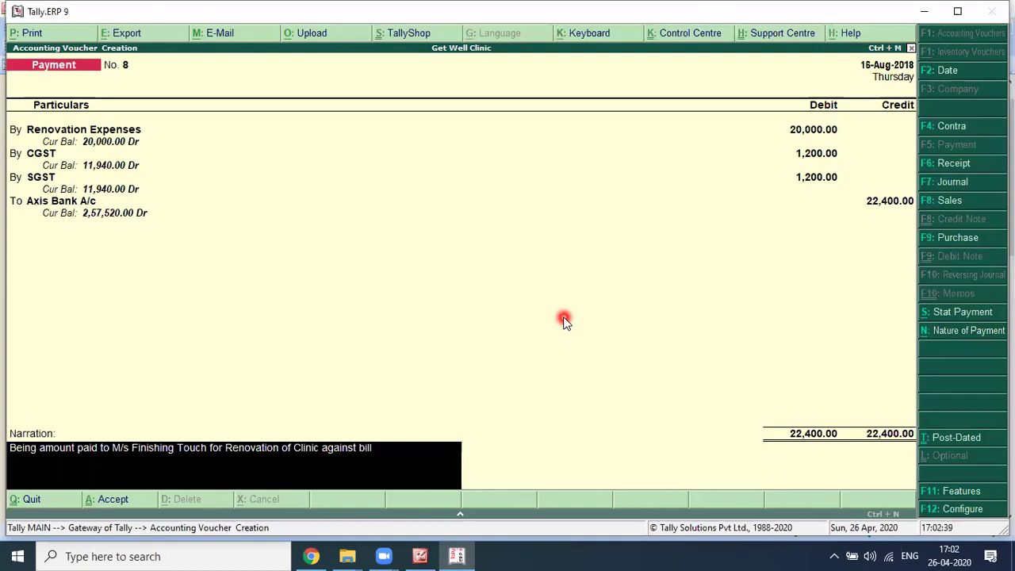
text( no.)
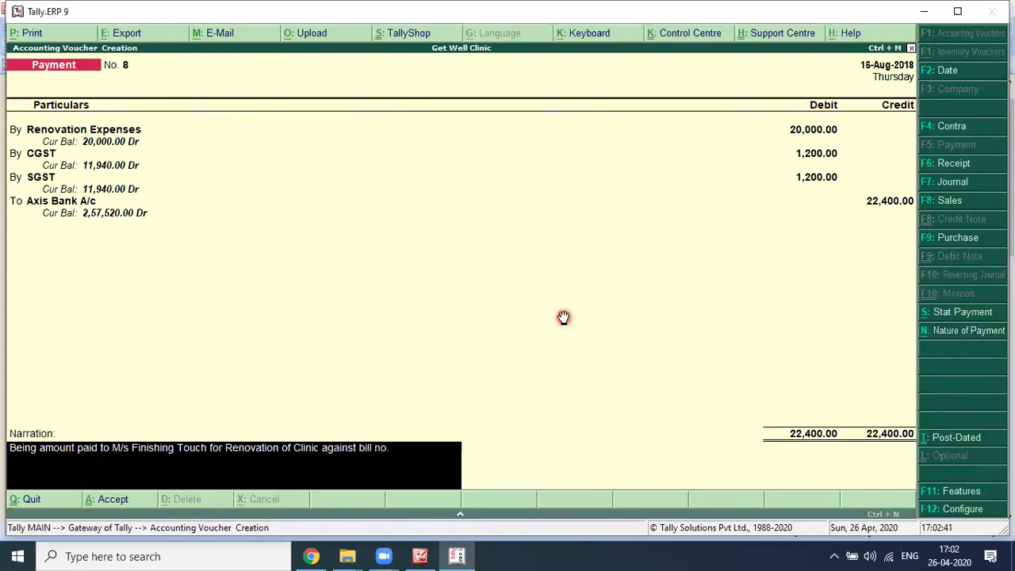
Step: Complete the narration with '537 dated 16.08.2018' and confirm it
key(alt+Tab)
key(alt+Tab)
text(537 adted)
key(BackSpace)
key(BackSpace)
key(BackSpace)
key(BackSpace)
key(BackSpace)
key(BackSpace)
text(dated)
key(alt+Tab)
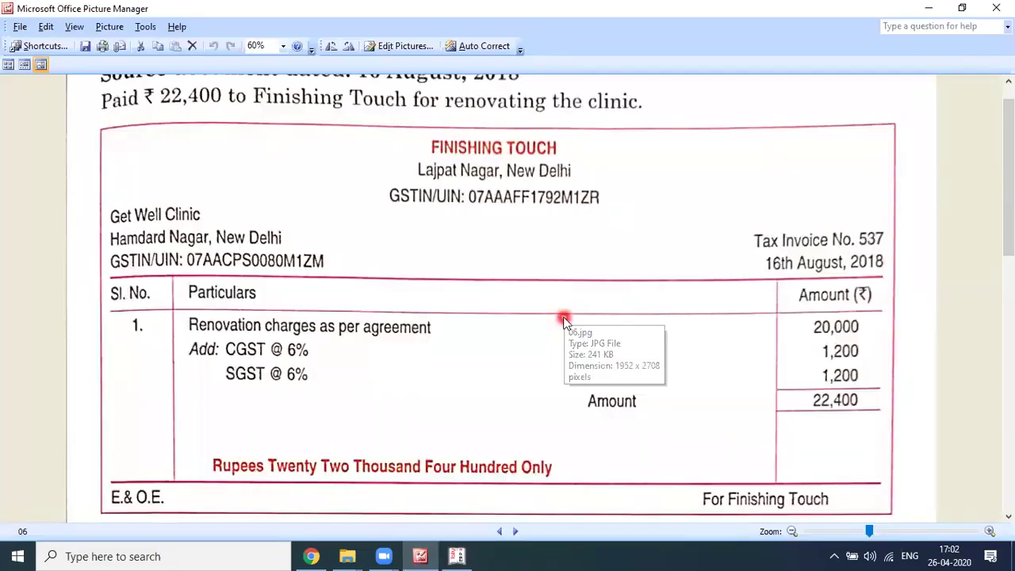
key(alt+Tab)
text(16.08.2018)
key(Return)
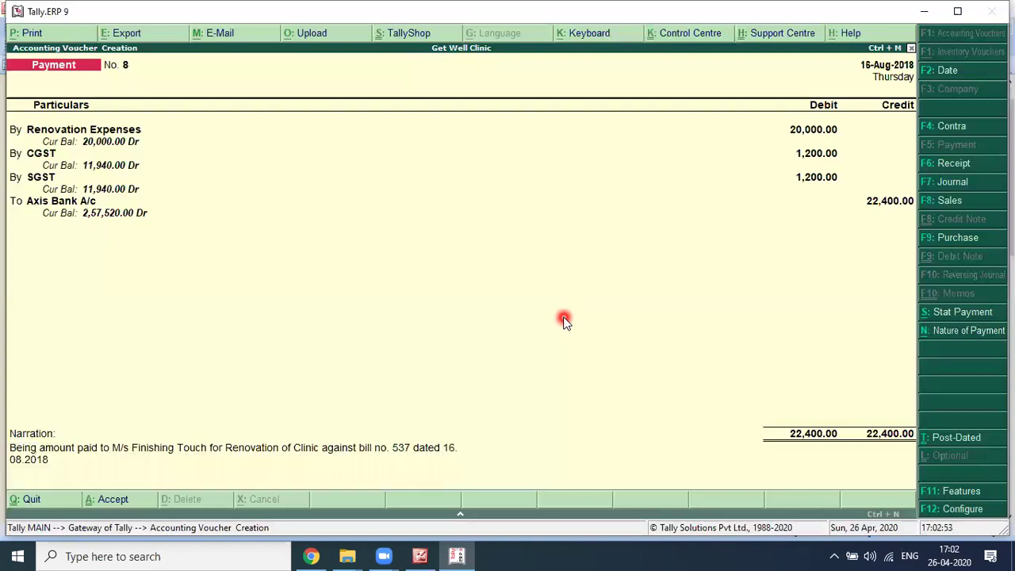
key(alt+Tab)
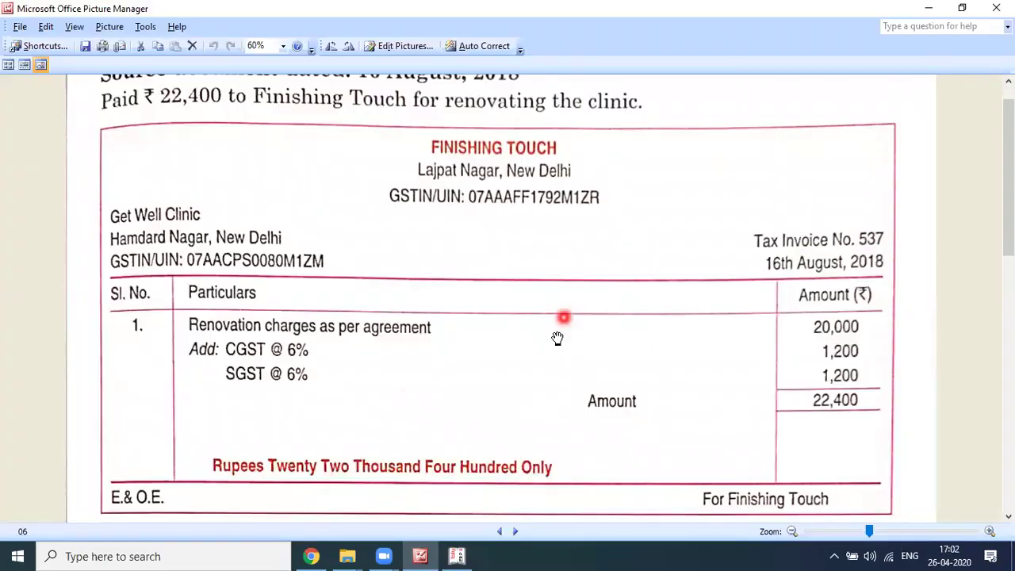
Step: Step back through the scans to image 01 and bring its August transaction table into view
scroll(552, 339, down, 5)
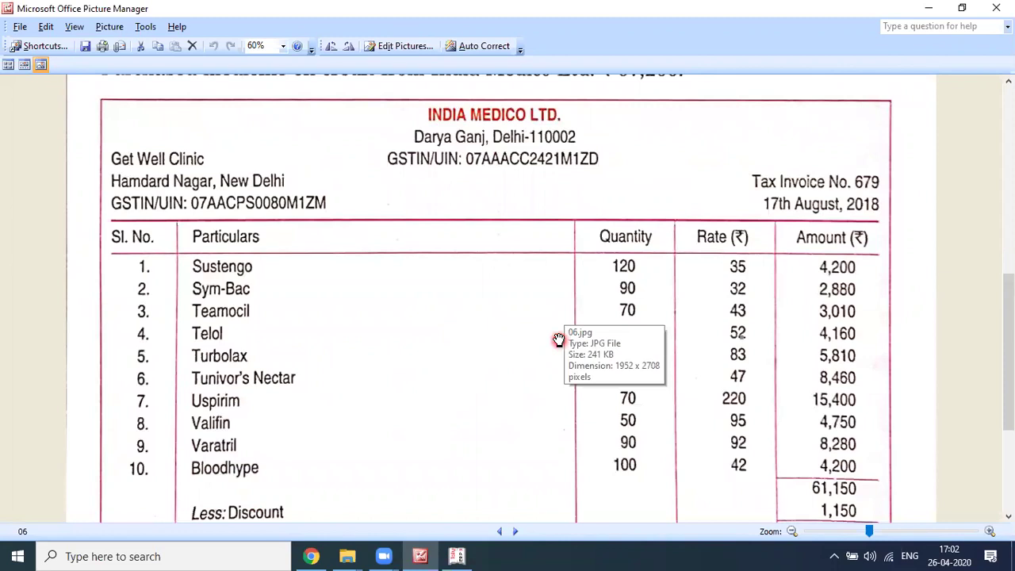
scroll(557, 339, down, 1)
click(558, 339)
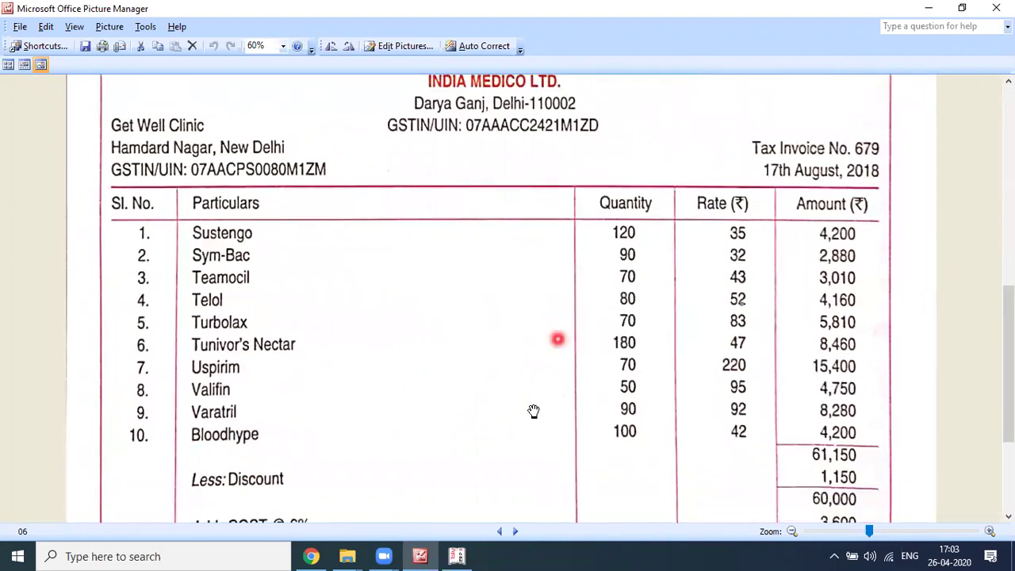
scroll(534, 411, up, 4)
click(533, 411)
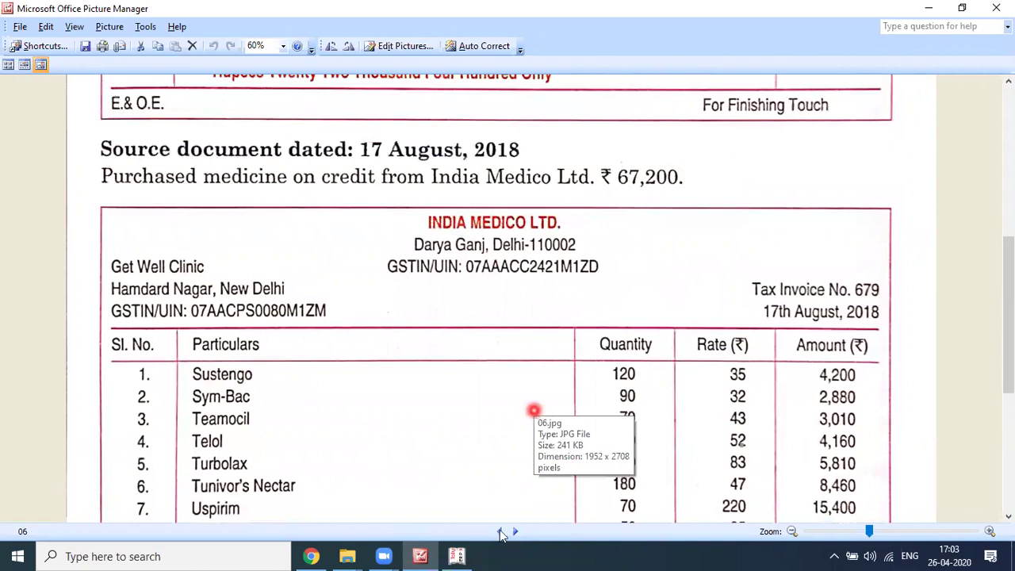
click(501, 532)
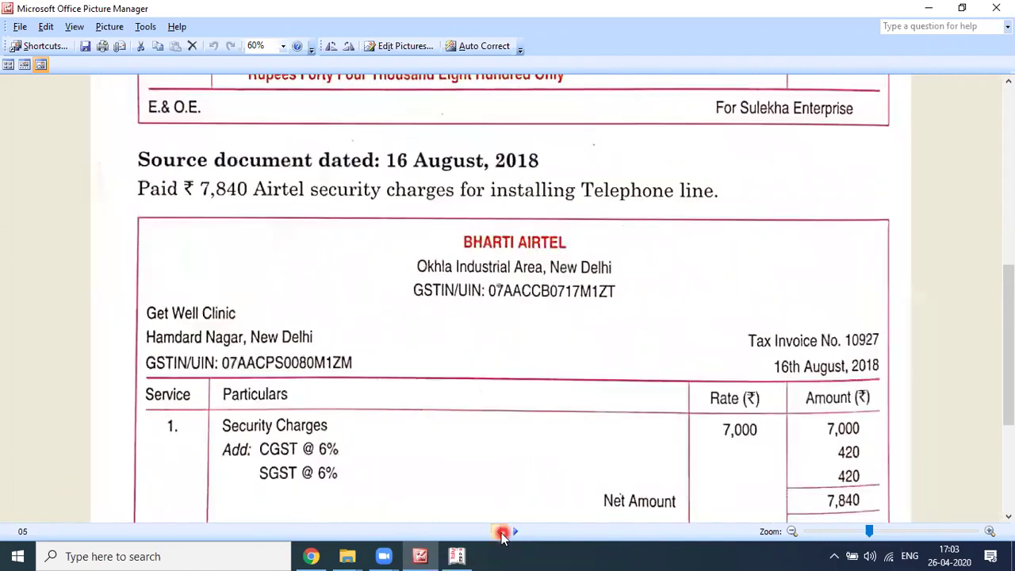
click(501, 532)
click(501, 532)
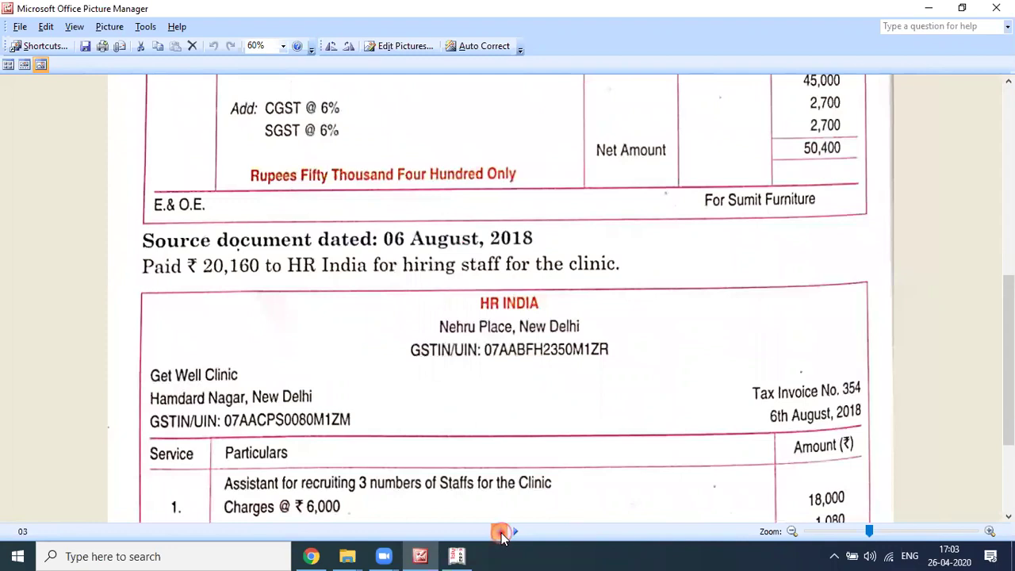
double_click(501, 532)
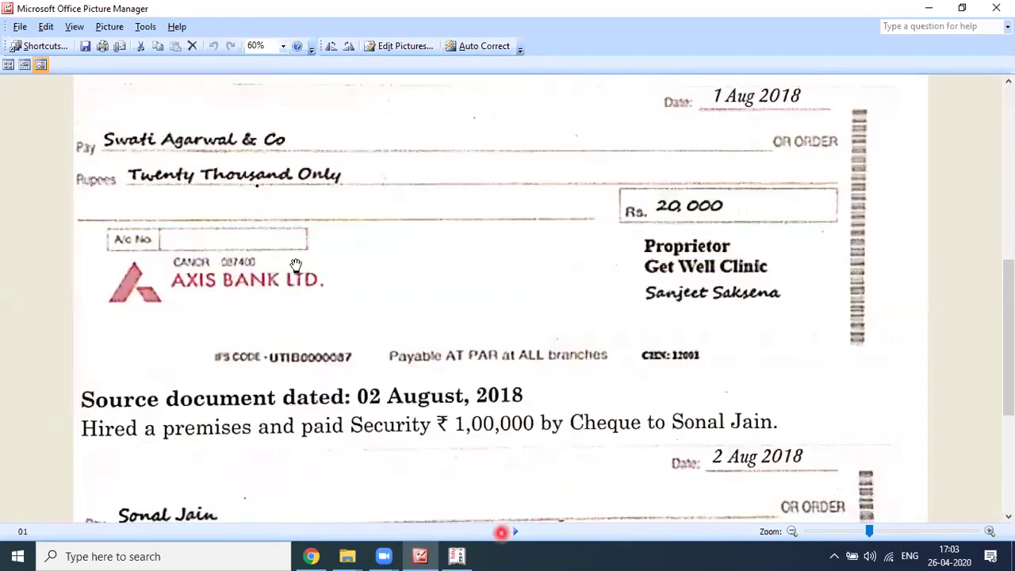
scroll(272, 265, up, 5)
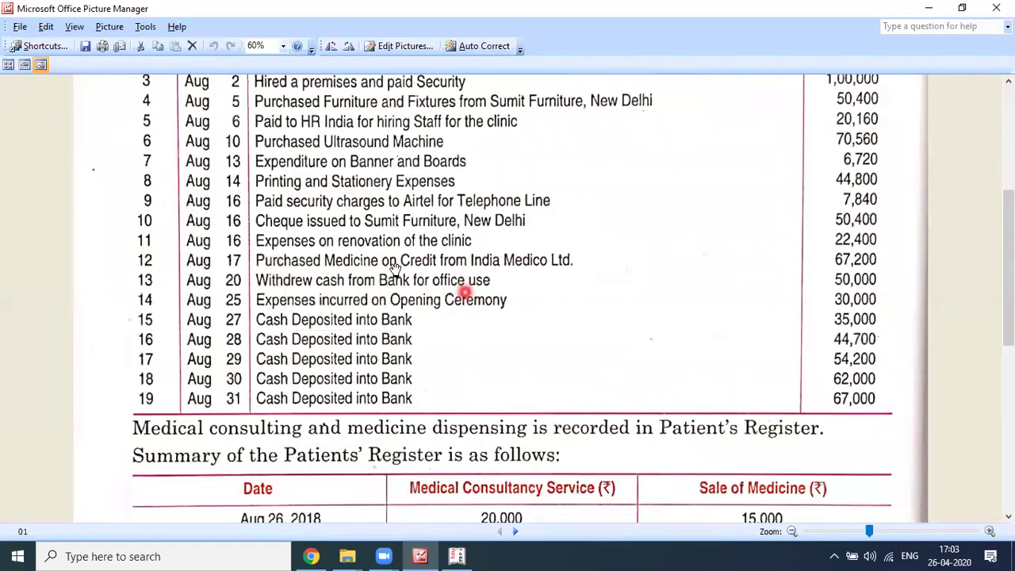
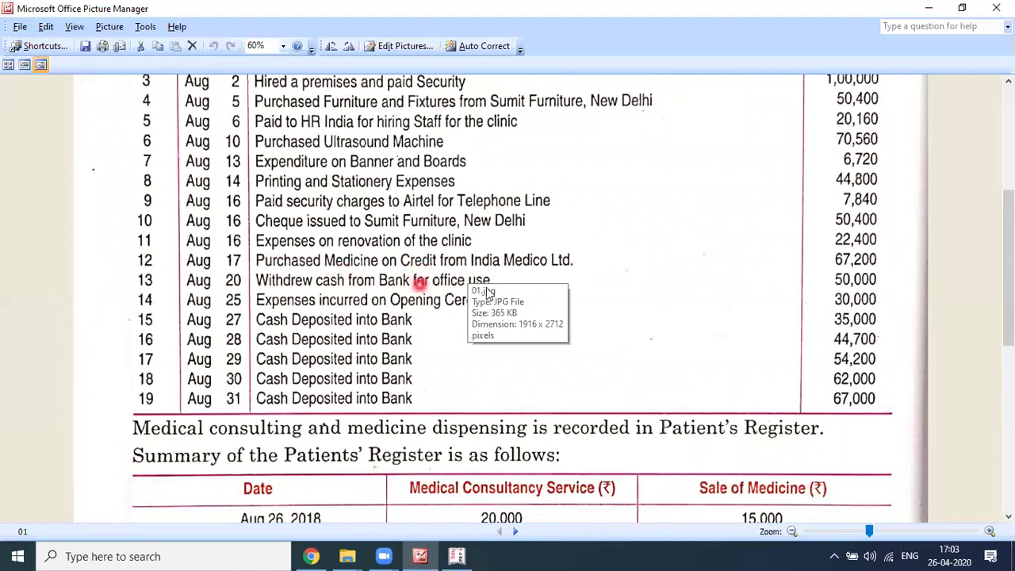
Step: Page through images 02–05 to the India Medico invoice (06.jpg), then return to Tally
click(517, 531)
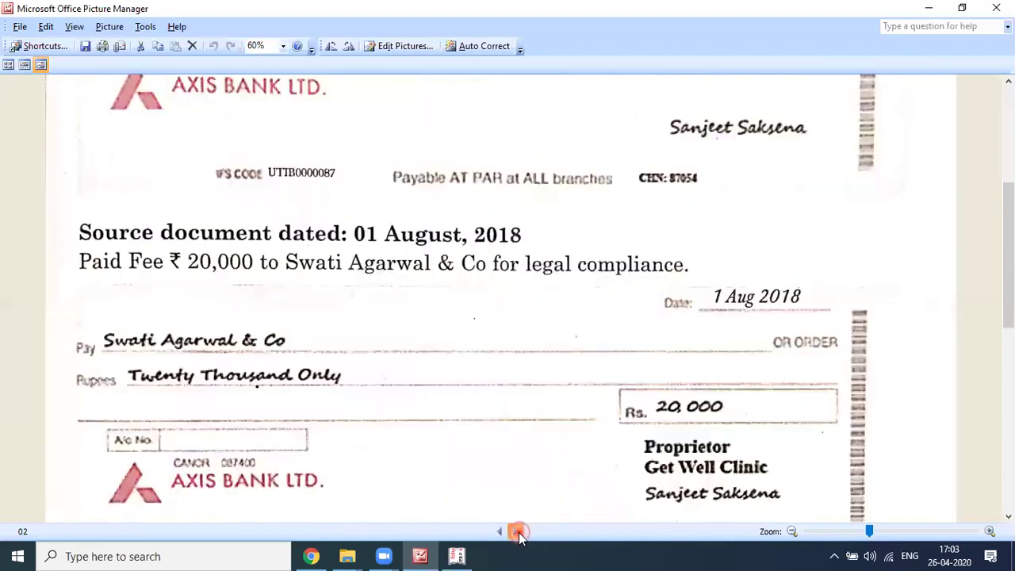
click(517, 532)
click(517, 531)
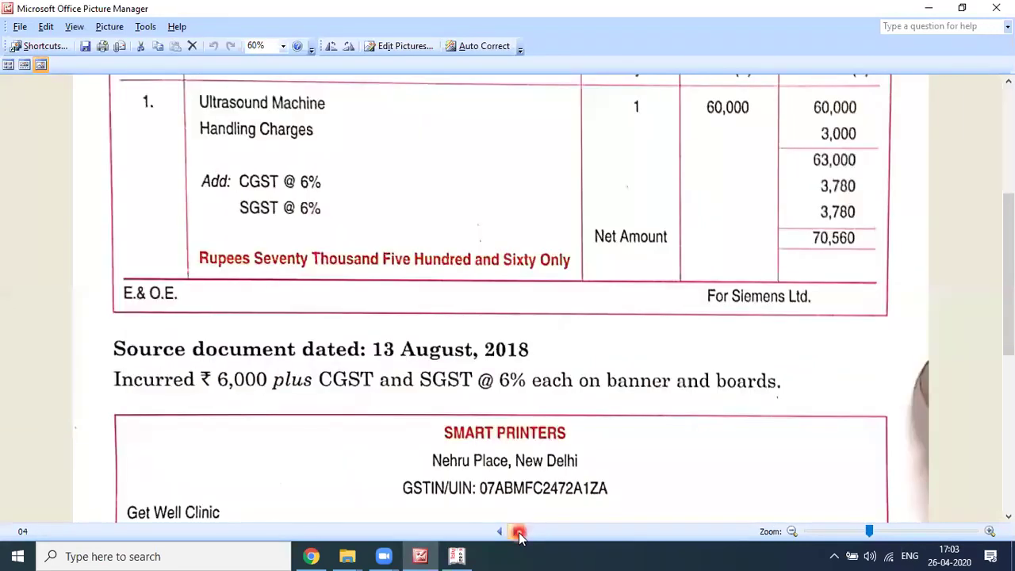
click(517, 532)
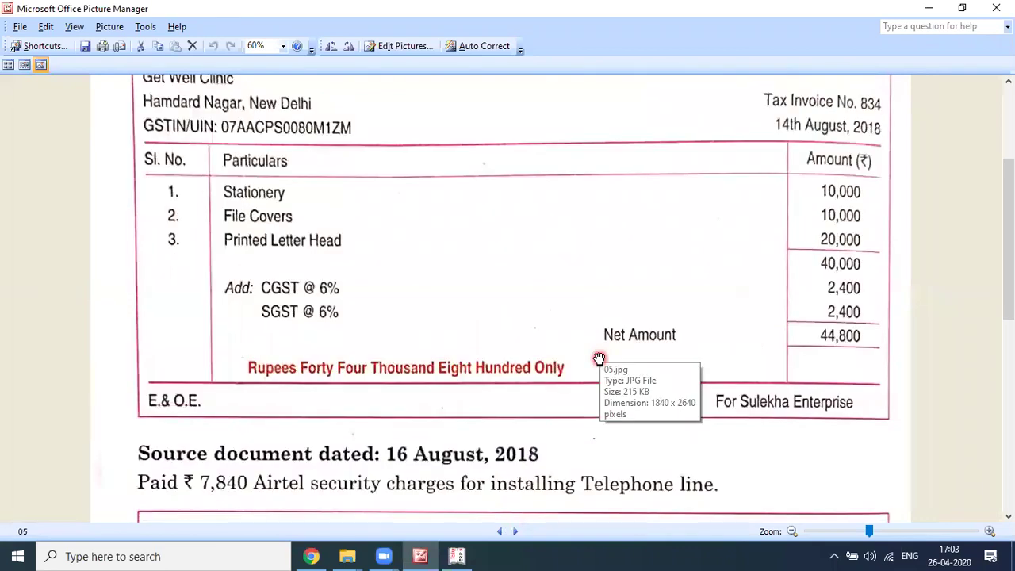
click(599, 358)
key(Right)
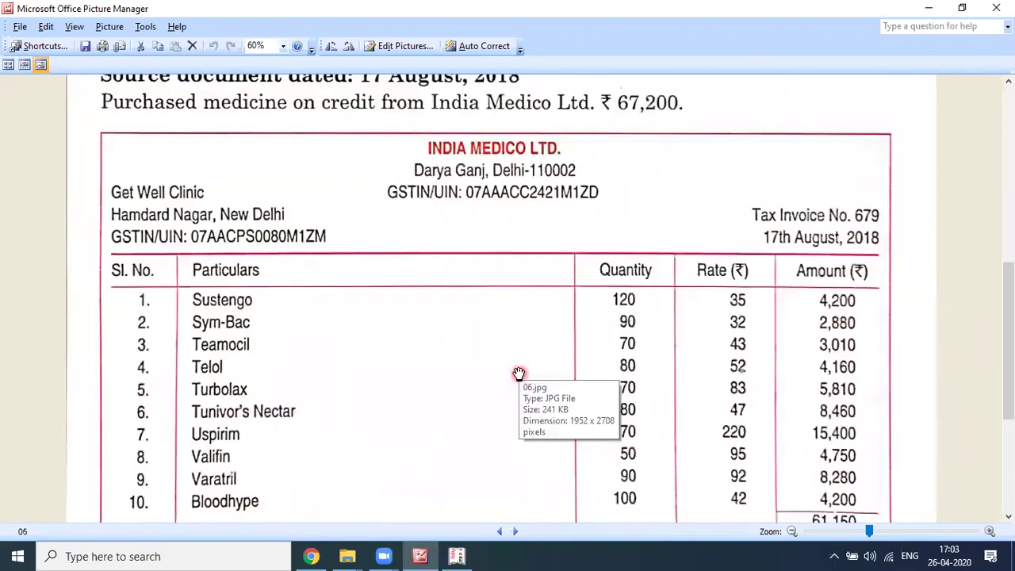
scroll(519, 374, down, 1)
scroll(577, 386, up, 1)
key(alt+Tab)
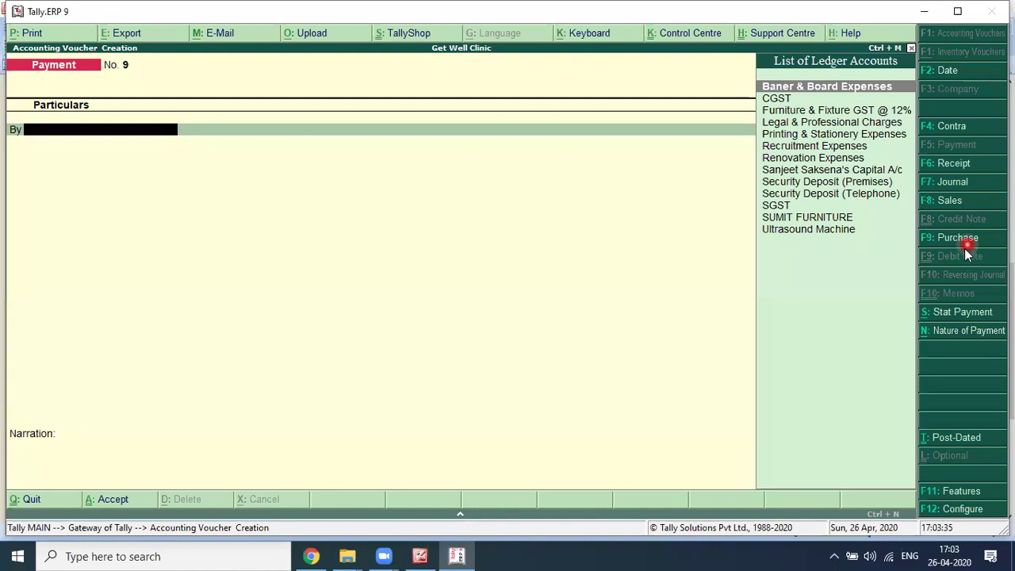
Step: Start a Purchase voucher dated 17-Aug-2018 with supplier invoice number 679
click(964, 246)
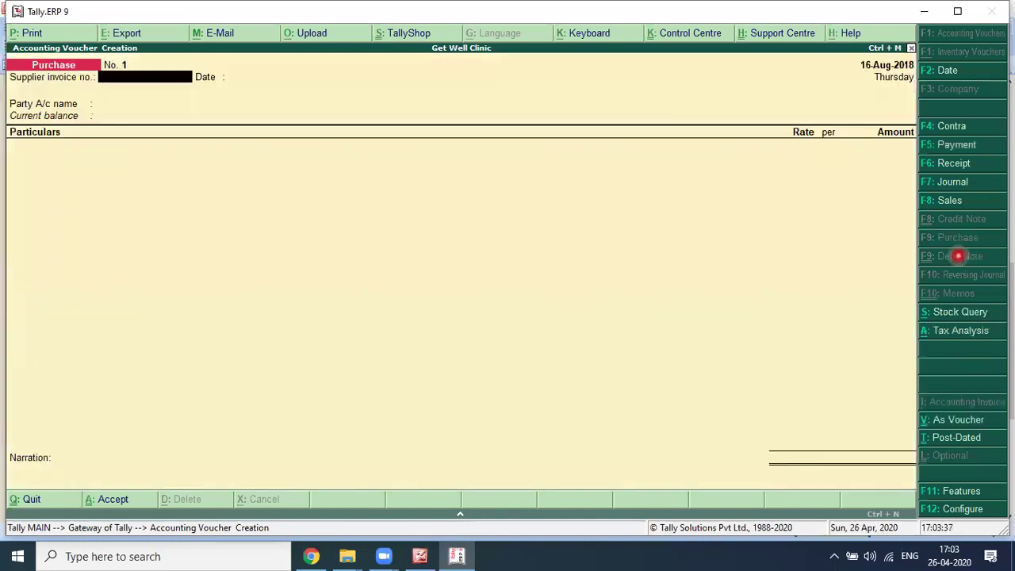
key(F2)
click(910, 237)
text(17-)
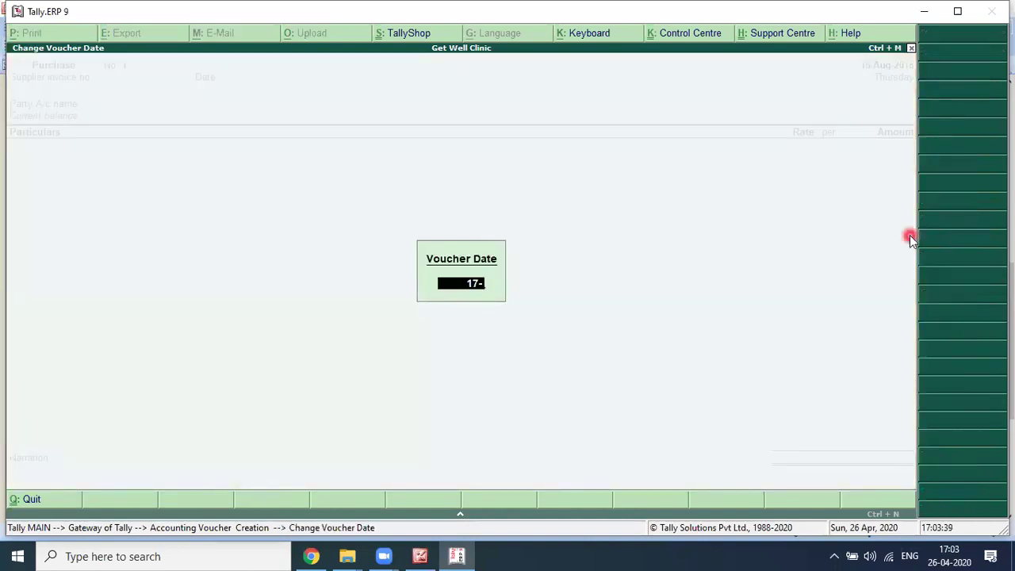
key(Return)
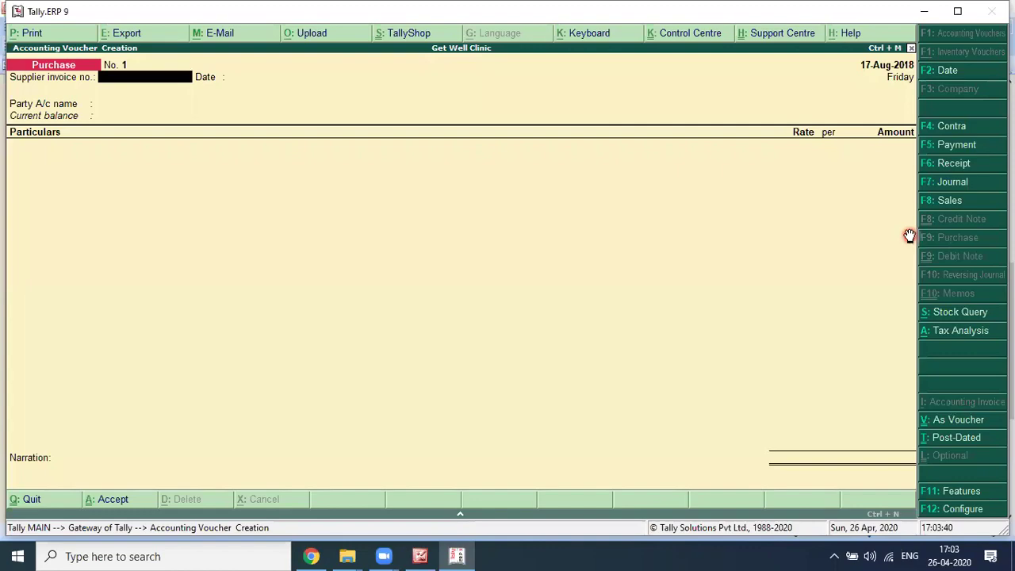
key(alt+Tab)
key(alt+Tab)
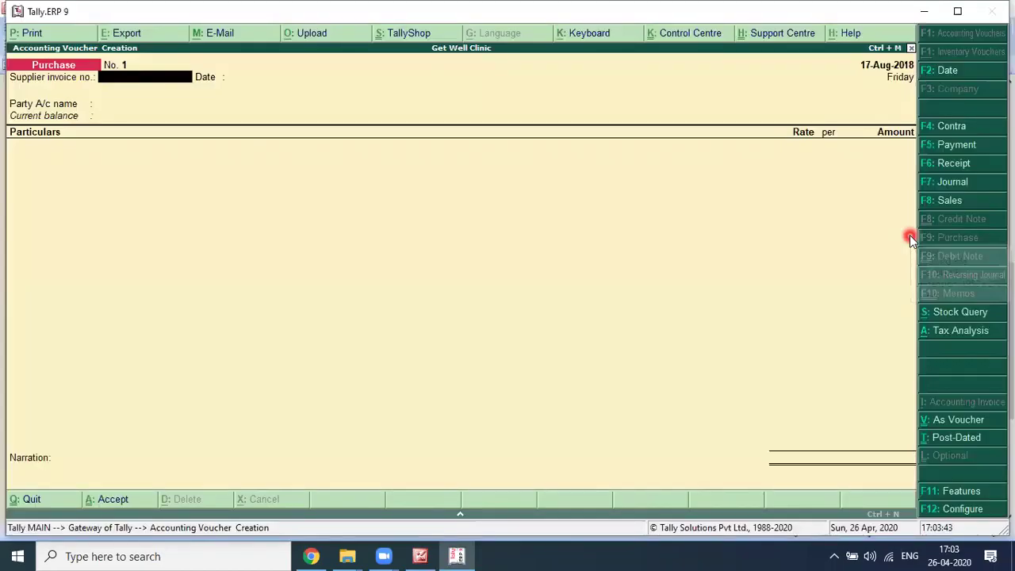
text(679)
key(Return)
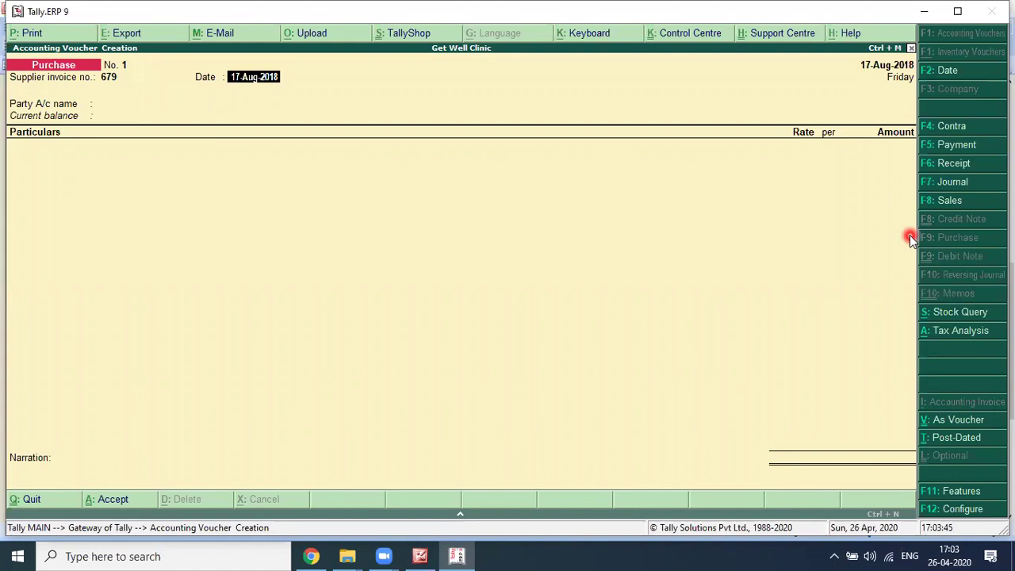
key(Return)
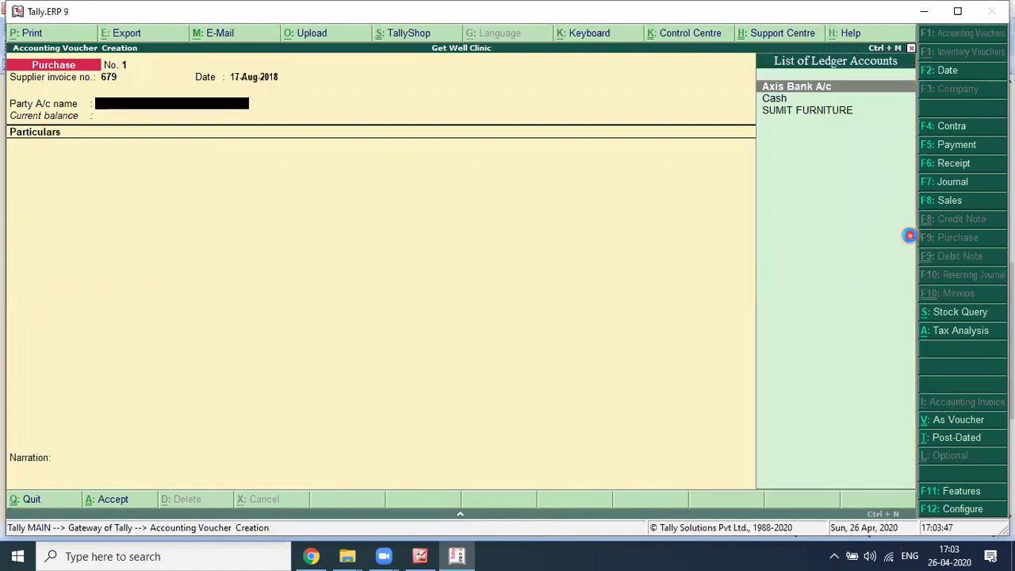
Step: Begin creating a new party ledger named 'India Medico'
key(alt+c)
text(India Medico)
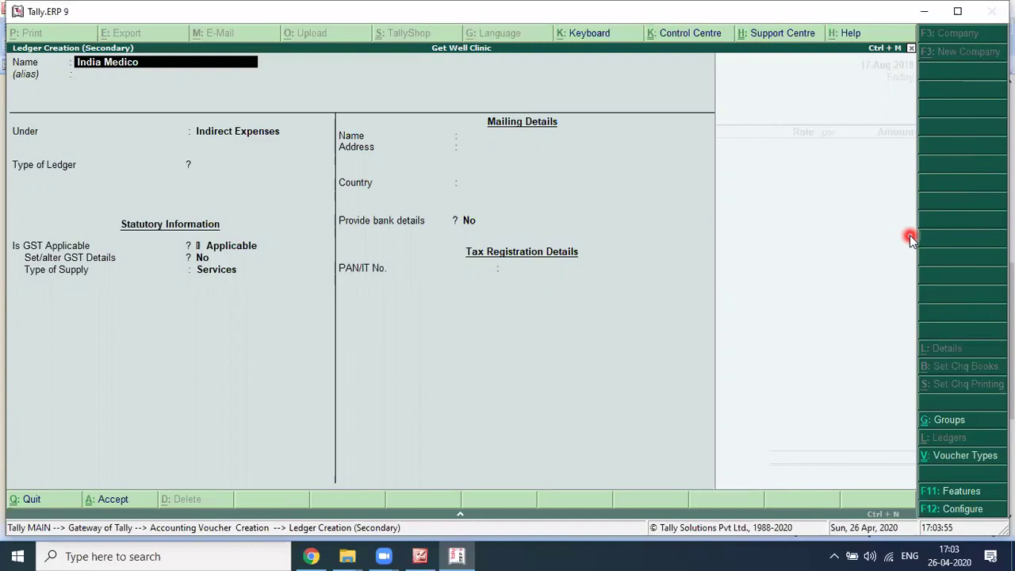
Step: Name the ledger India Medico Ltd under Sundry Creditors with a 30-day credit period
key(Return)
key(Return)
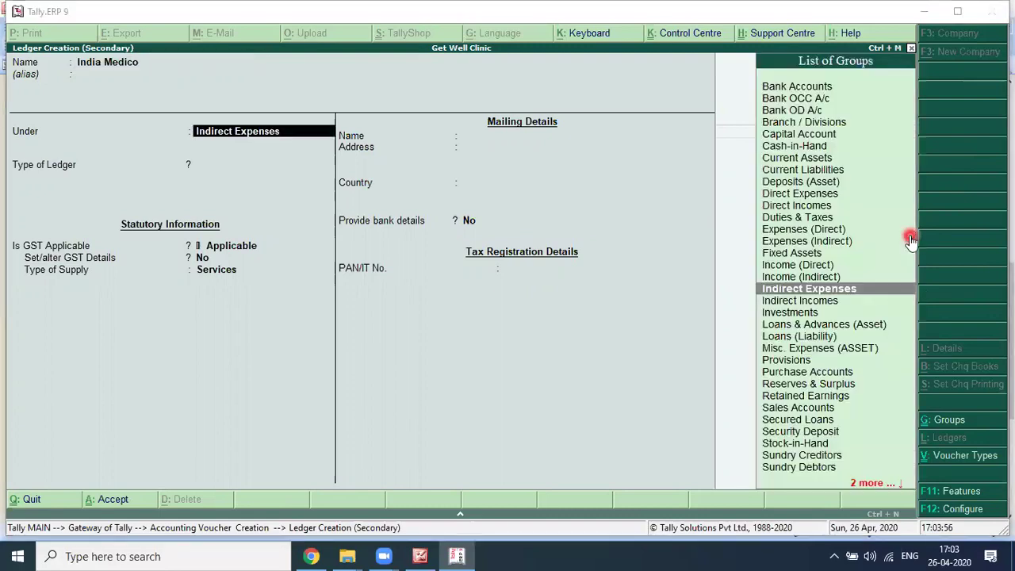
key(BackSpace)
key(BackSpace)
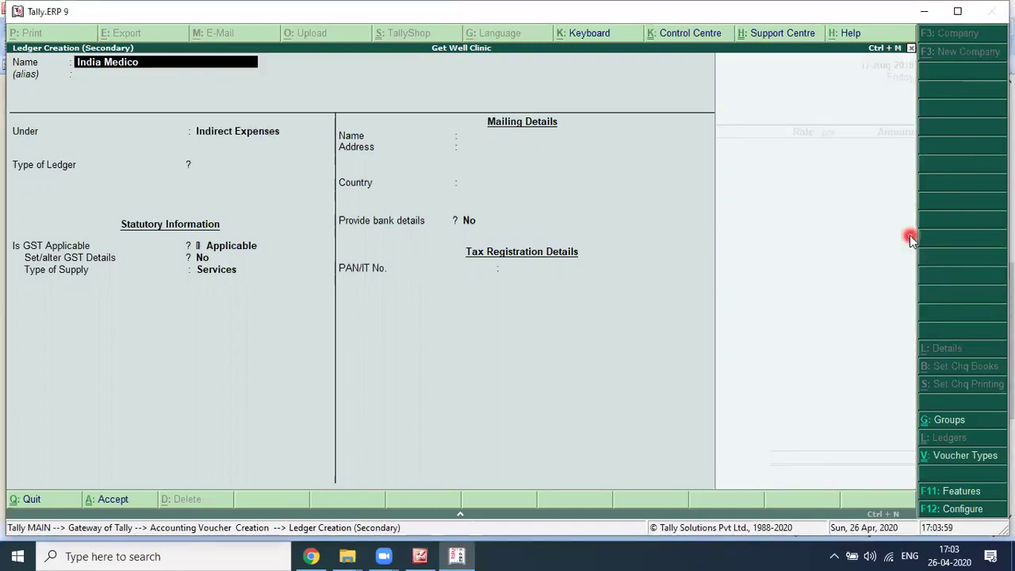
text(Lt)
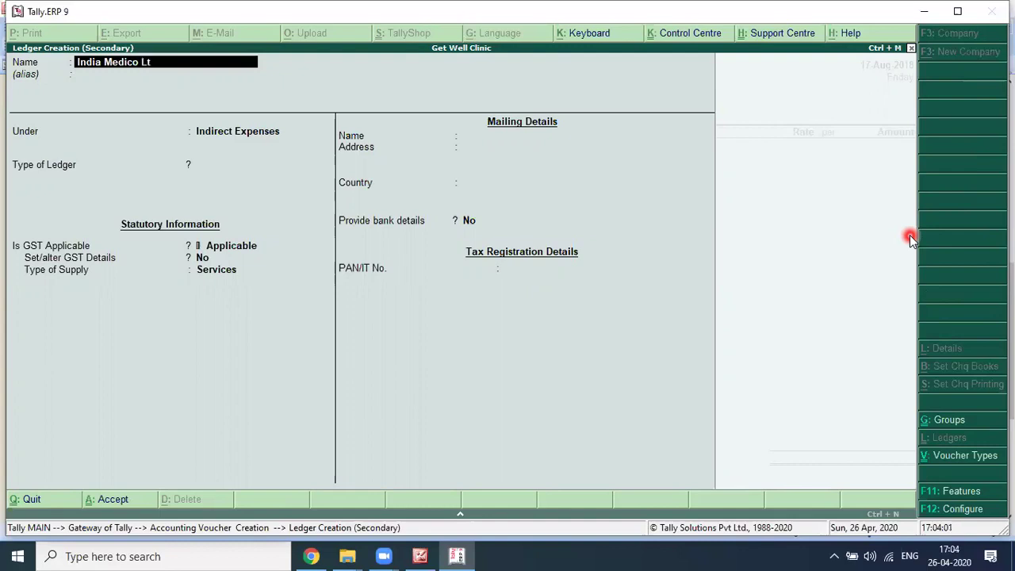
text(d)
key(Return)
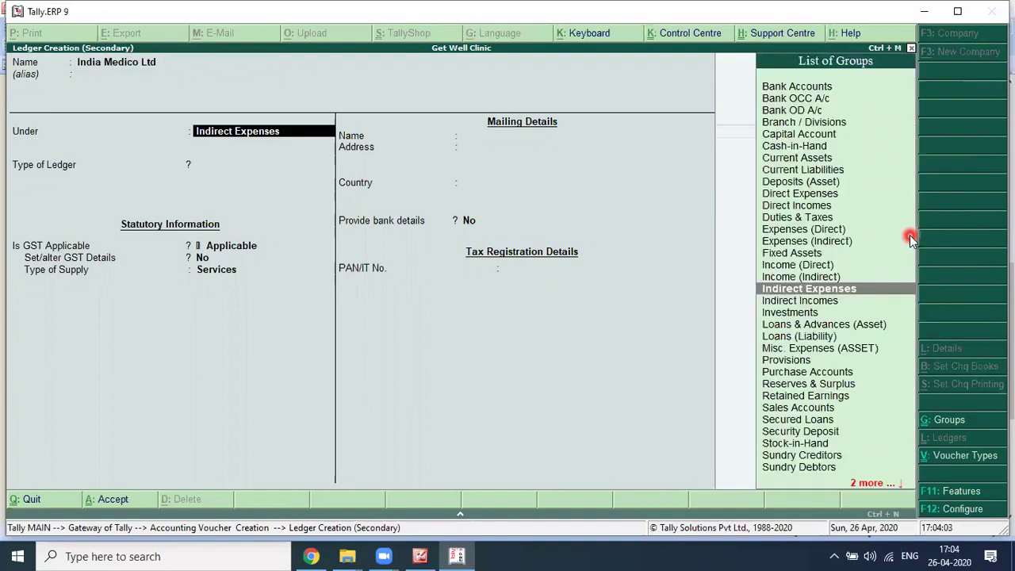
text(Creditors)
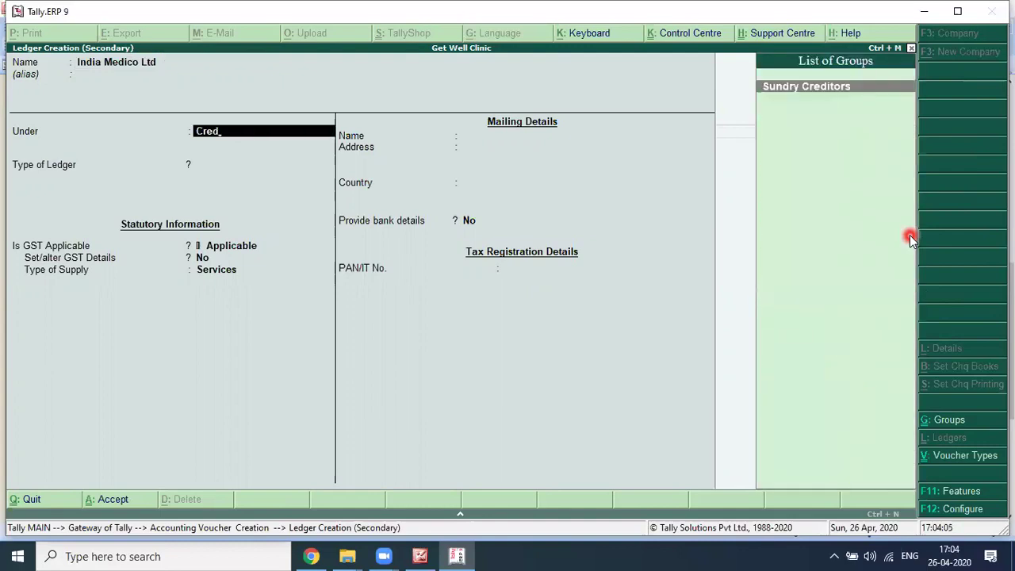
key(Return)
key(Return)
text(30 Days)
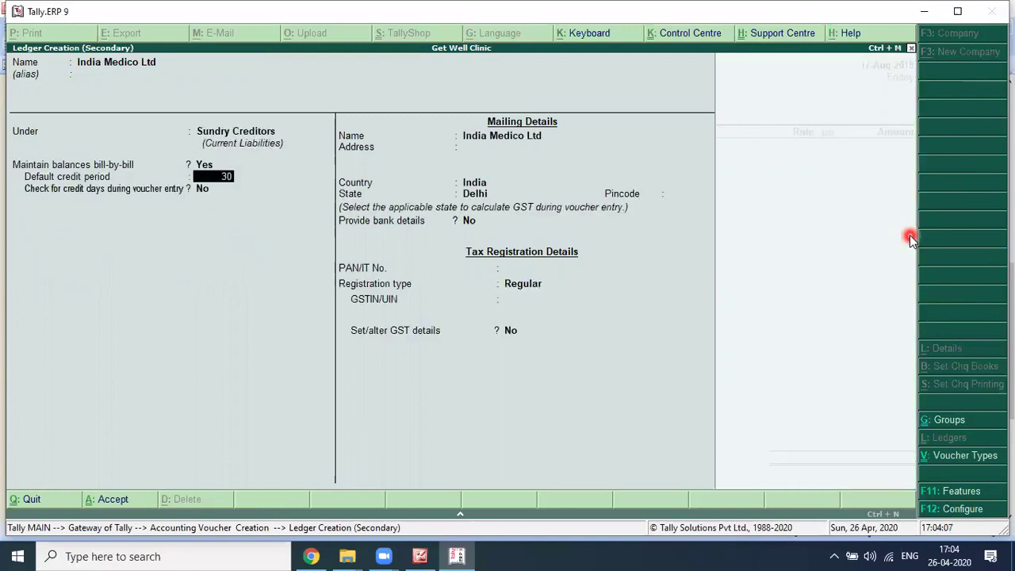
key(Return)
key(Return)
Step: Enter the supplier address Darya Ganj with pincode 110002 from the invoice
key(alt+Tab)
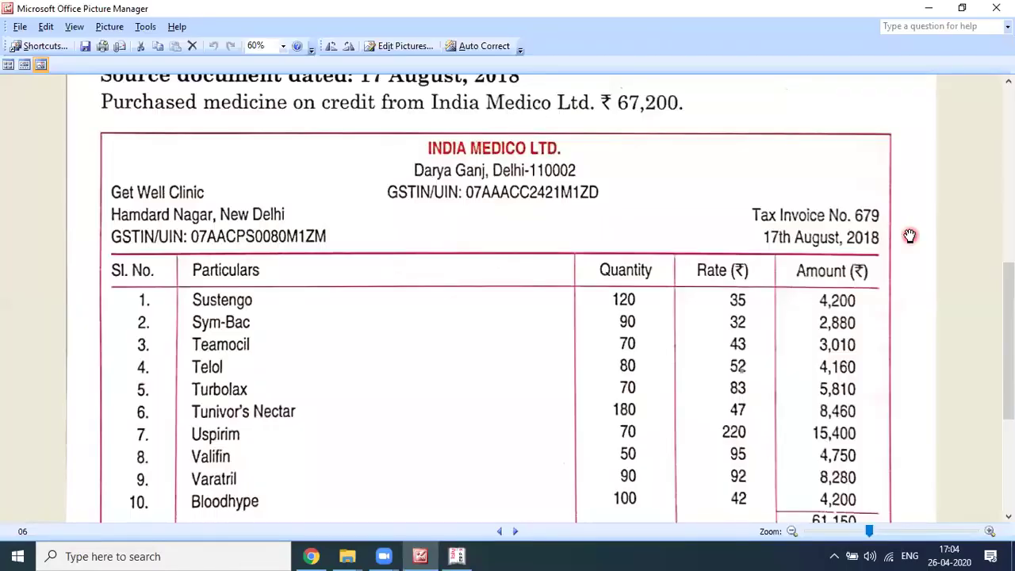
key(alt+Tab)
text(Darya Ganj)
key(alt+Tab)
click(911, 237)
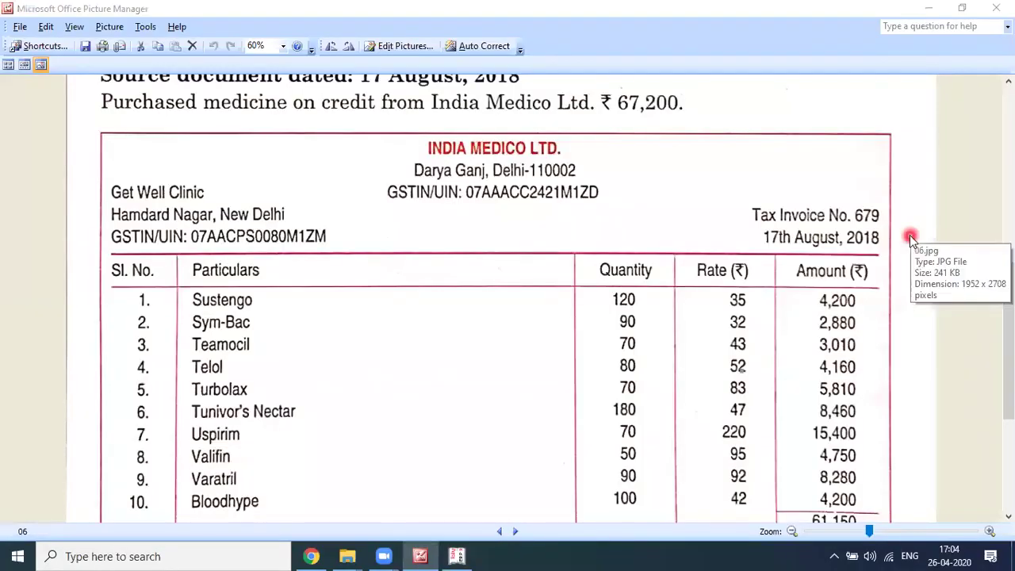
key(alt+Tab)
key(Return)
key(Return)
text(1100)
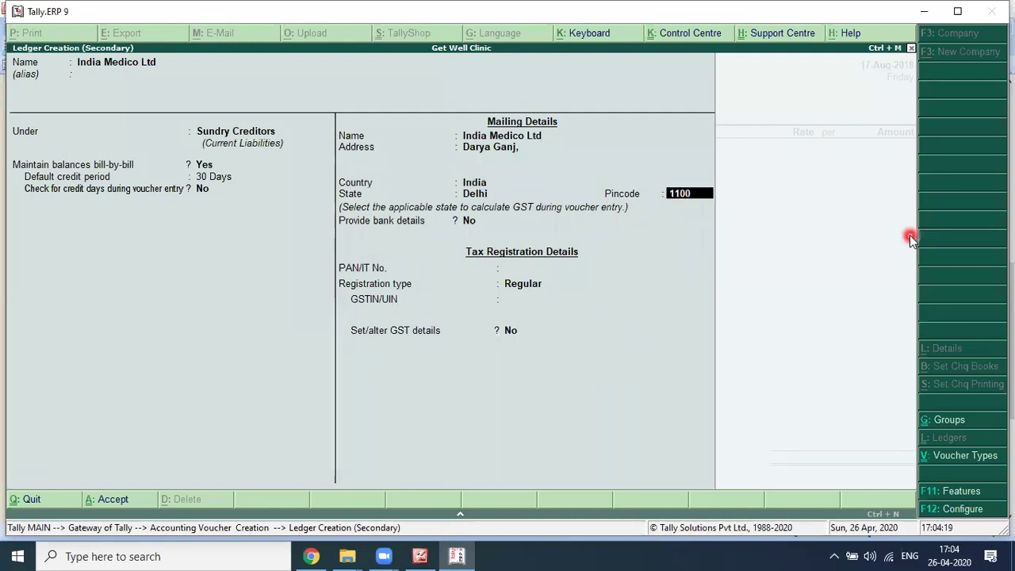
text(02)
key(Return)
key(Return)
key(Return)
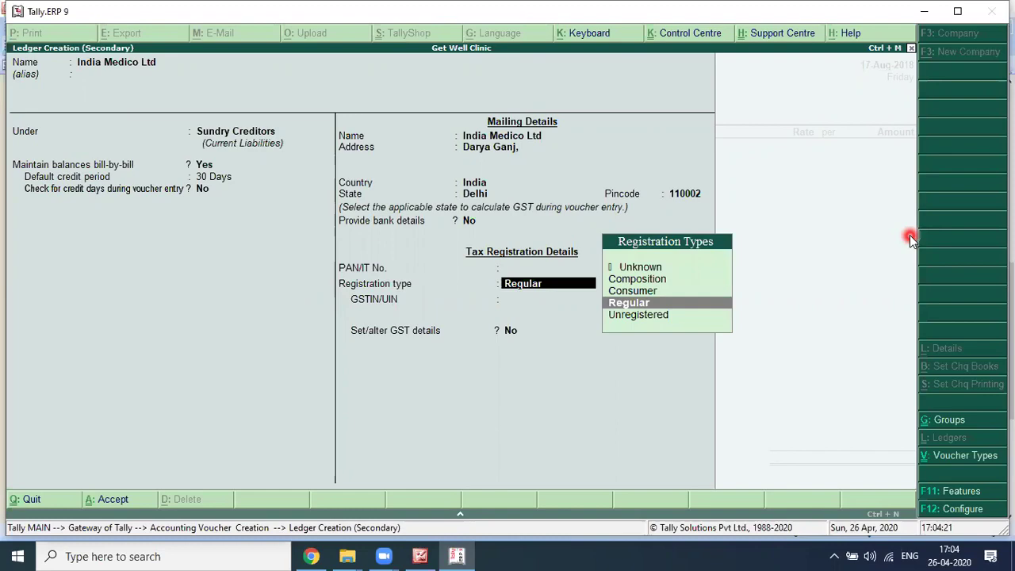
key(Return)
Step: Keep Regular GST registration, enter the supplier's GSTIN from the invoice, and save the ledger
key(alt+Tab)
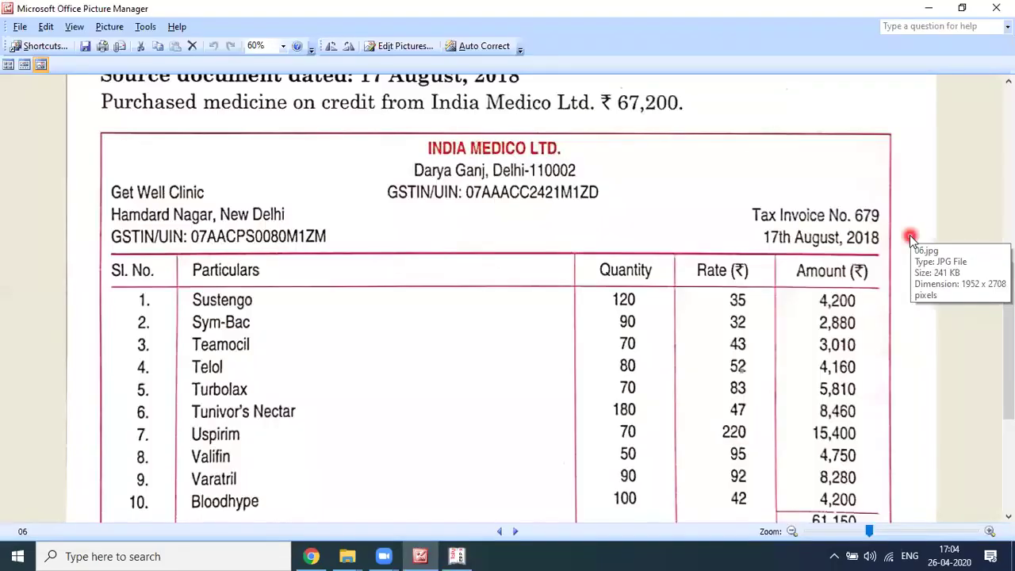
key(alt+Tab)
text(07AAA)
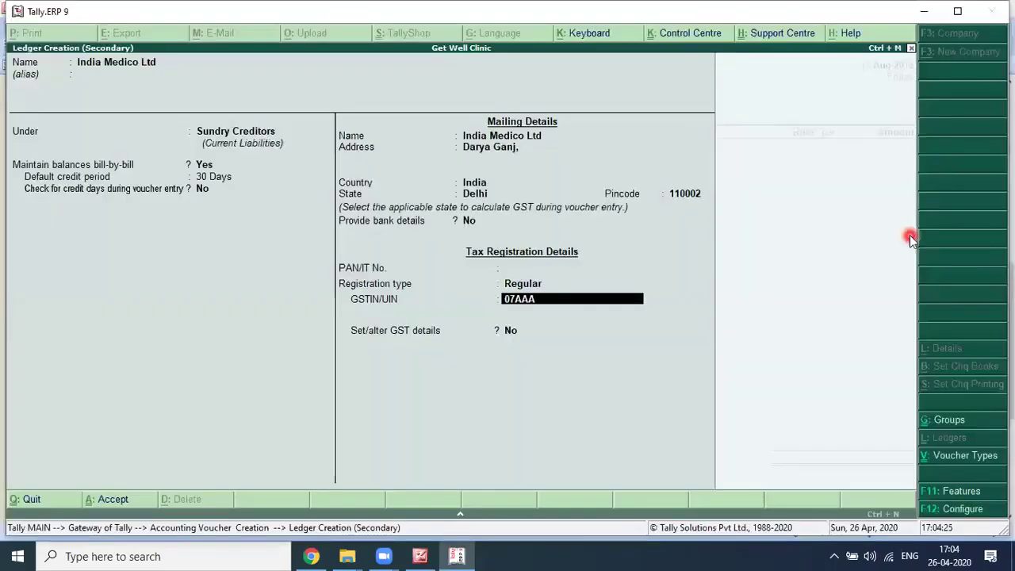
key(alt+Tab)
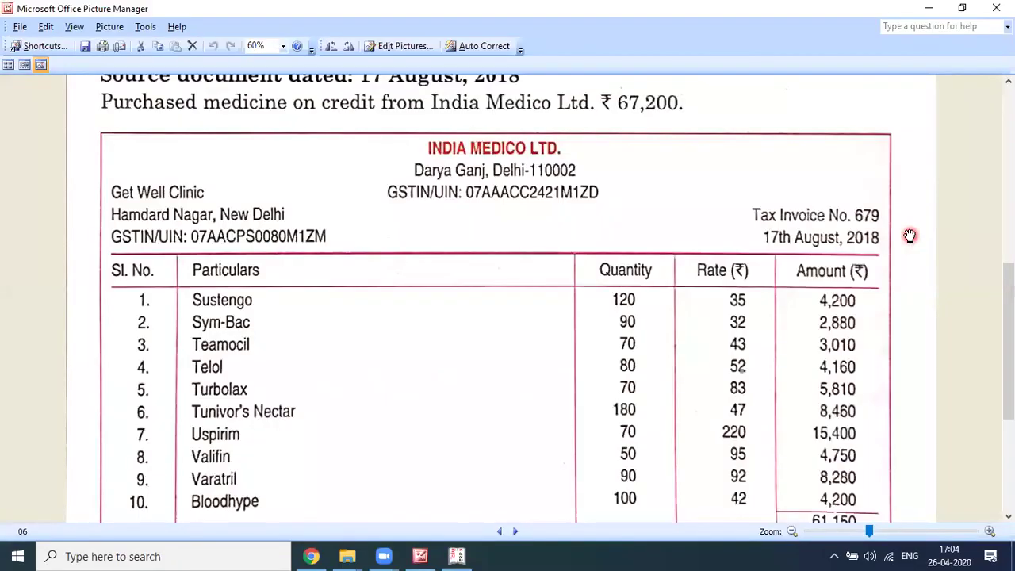
key(alt+Tab)
key(alt+Tab)
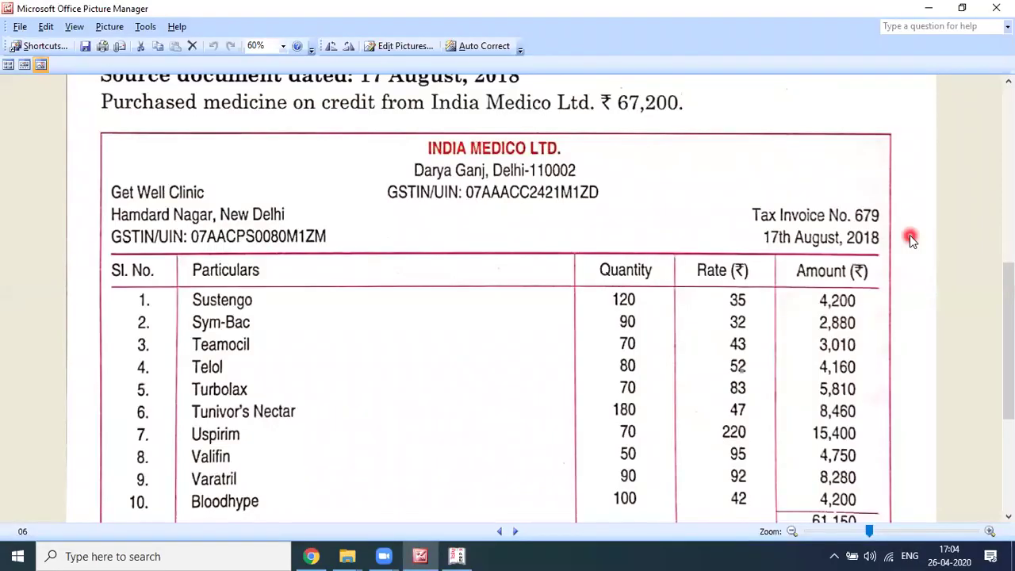
key(alt+Tab)
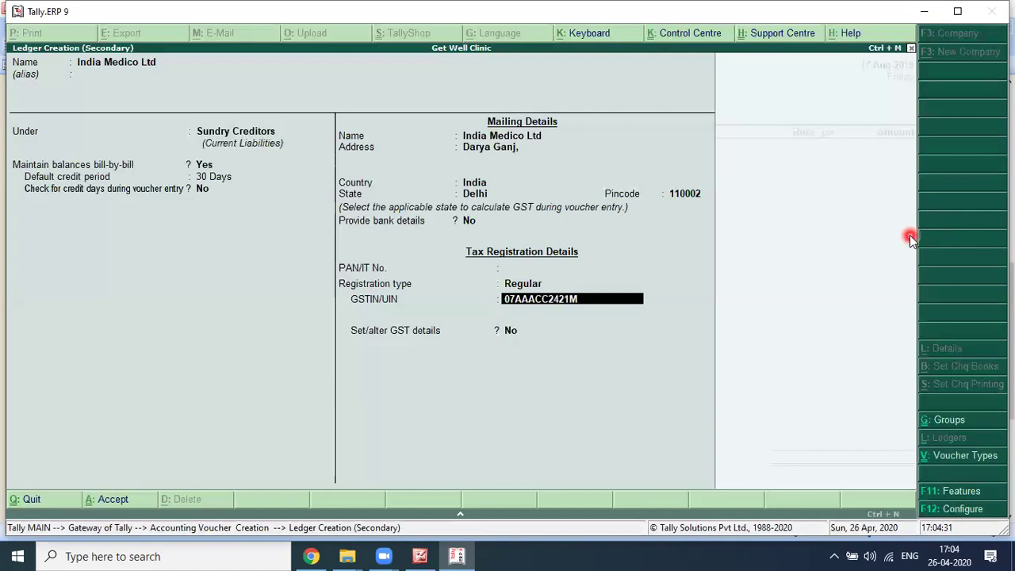
text(ZD)
key(Return)
key(Return)
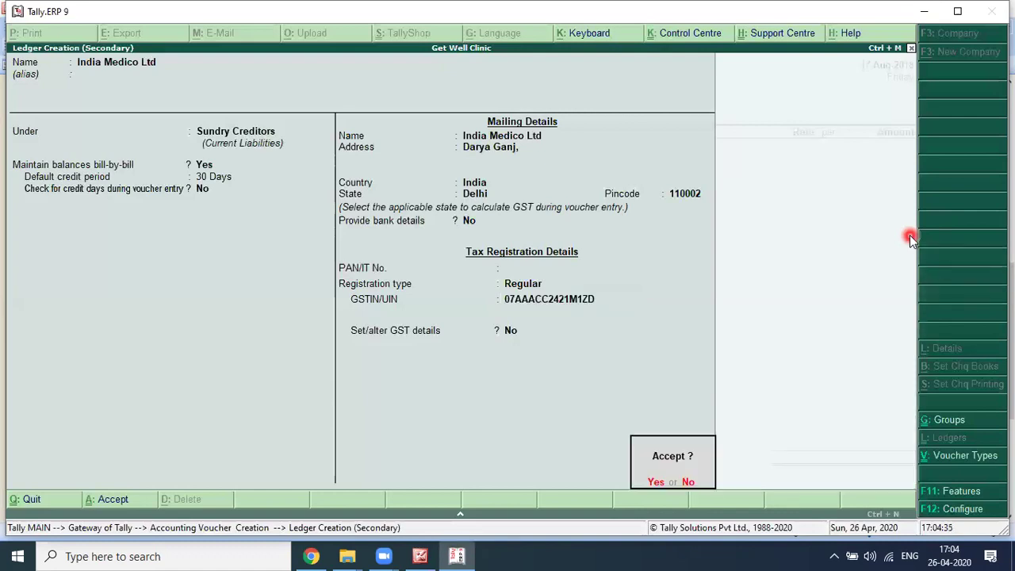
key(Escape)
key(Return)
key(Return)
click(750, 300)
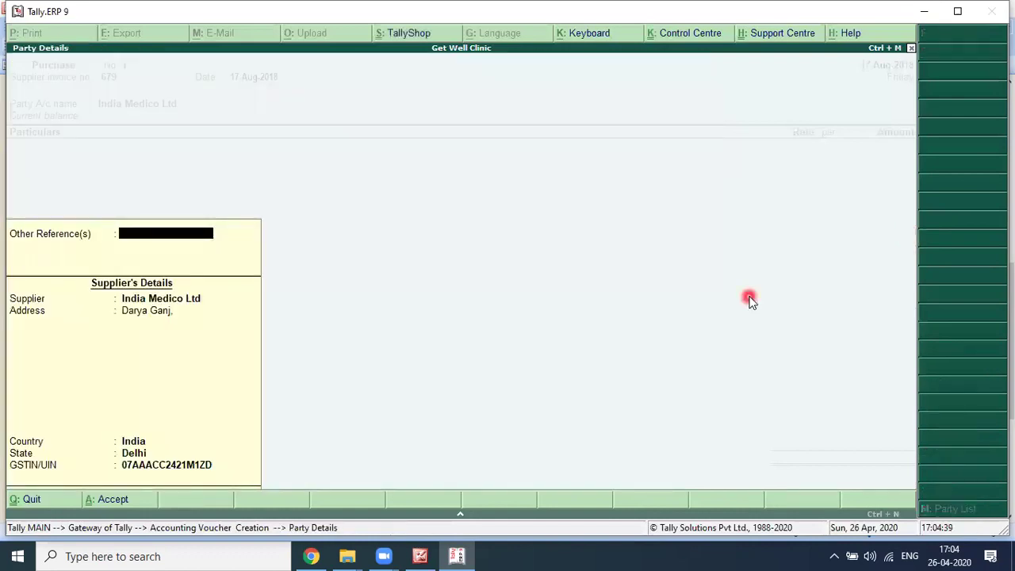
Step: Move past the reference fields and check the invoice's medicine lines before returning to the voucher
key(Return)
key(Return)
key(Return)
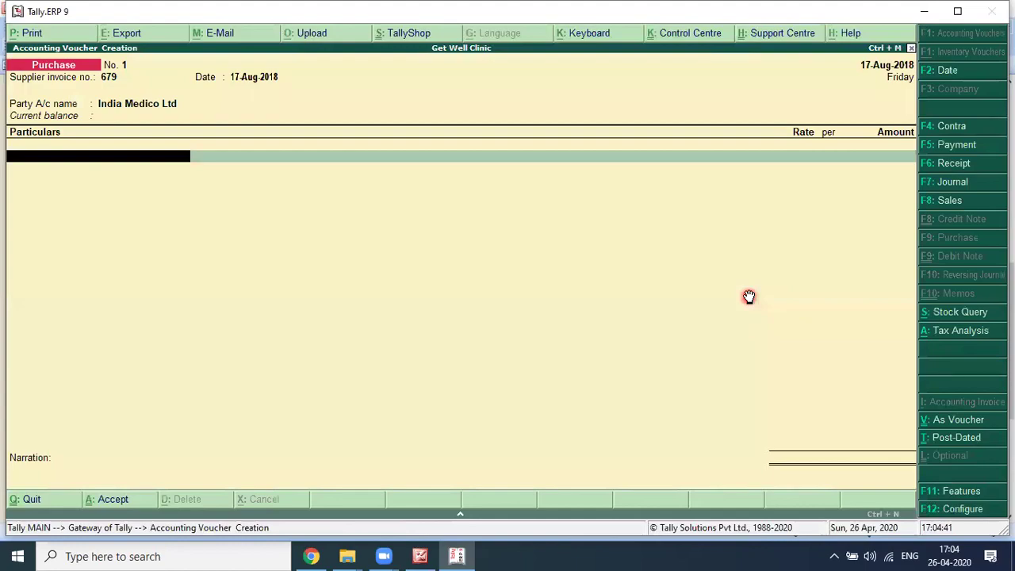
key(alt+Tab)
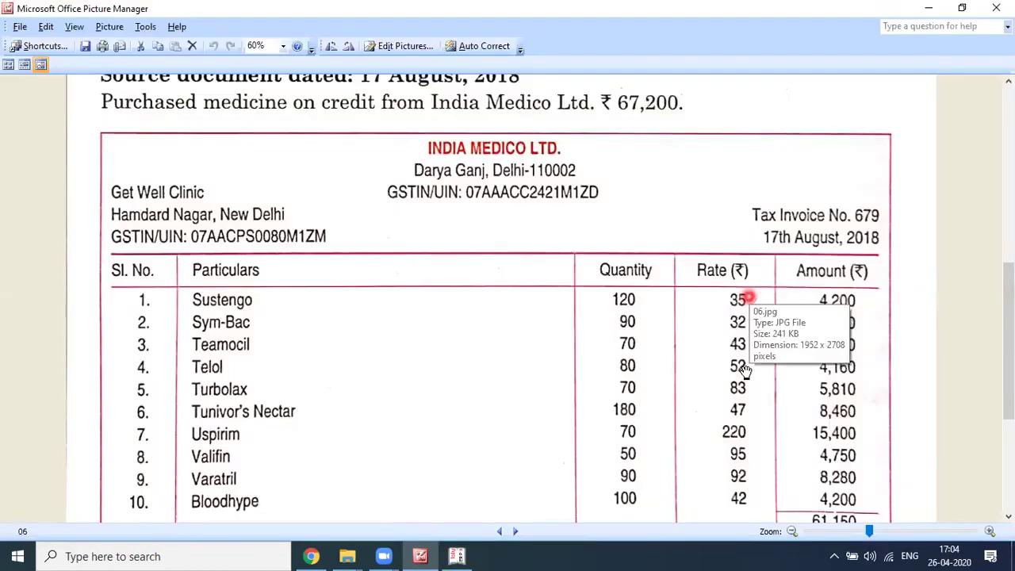
scroll(740, 370, down, 3)
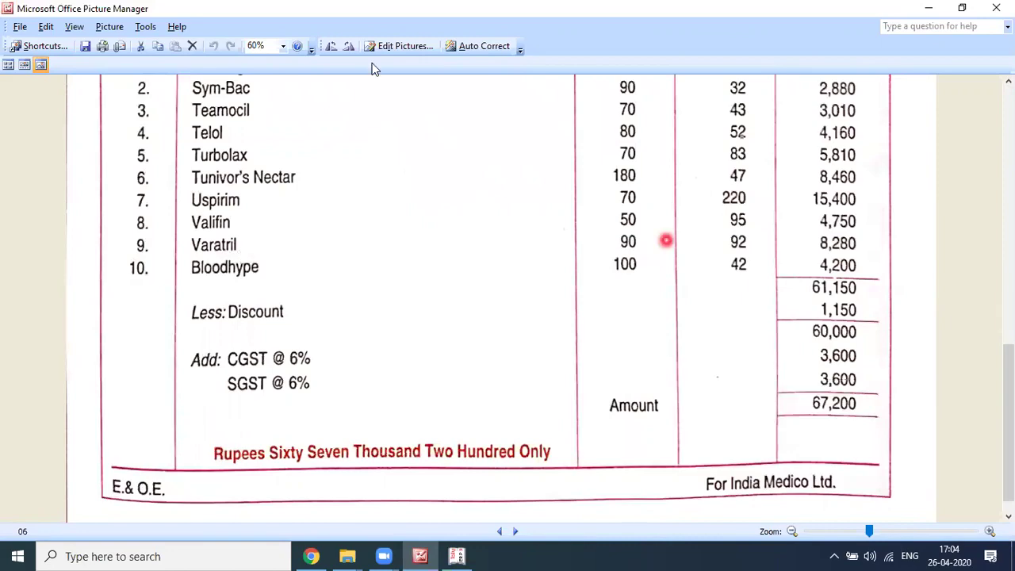
scroll(345, 65, up, 1)
key(alt+Tab)
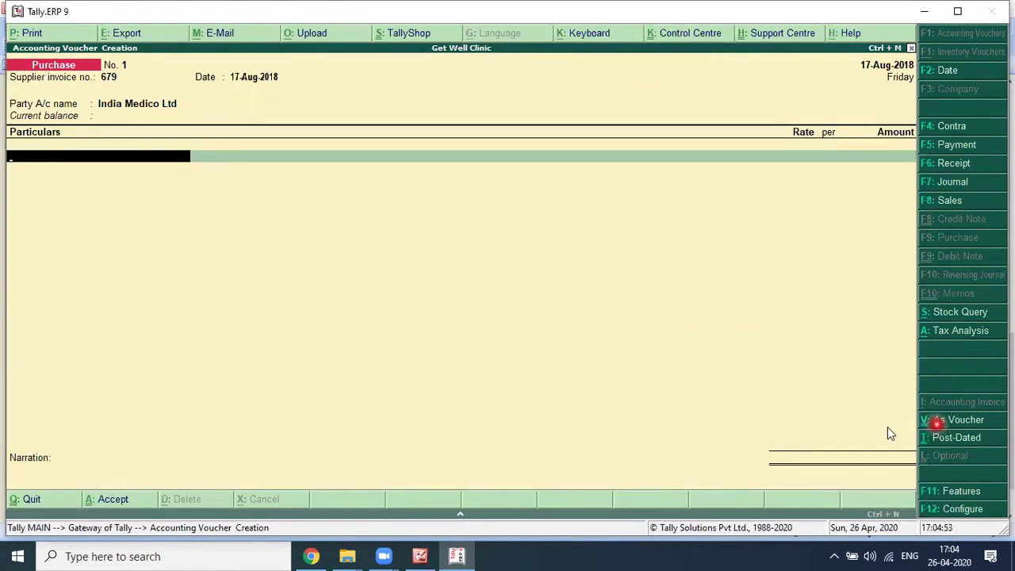
click(175, 205)
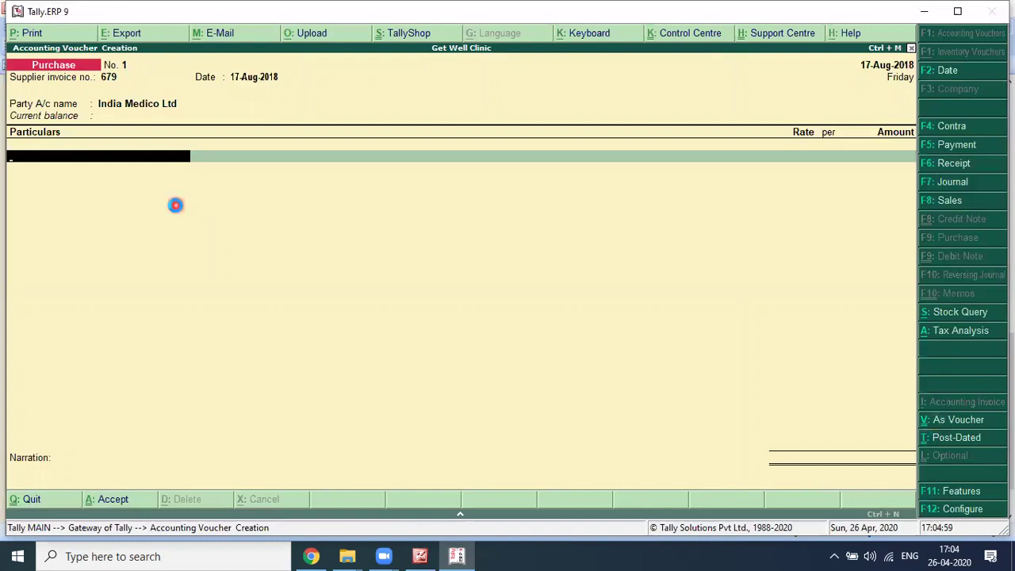
Step: Create a ledger 'Purchase GST @ 12%' under Purchase Accounts
key(alt+c)
text(Purchase GST)
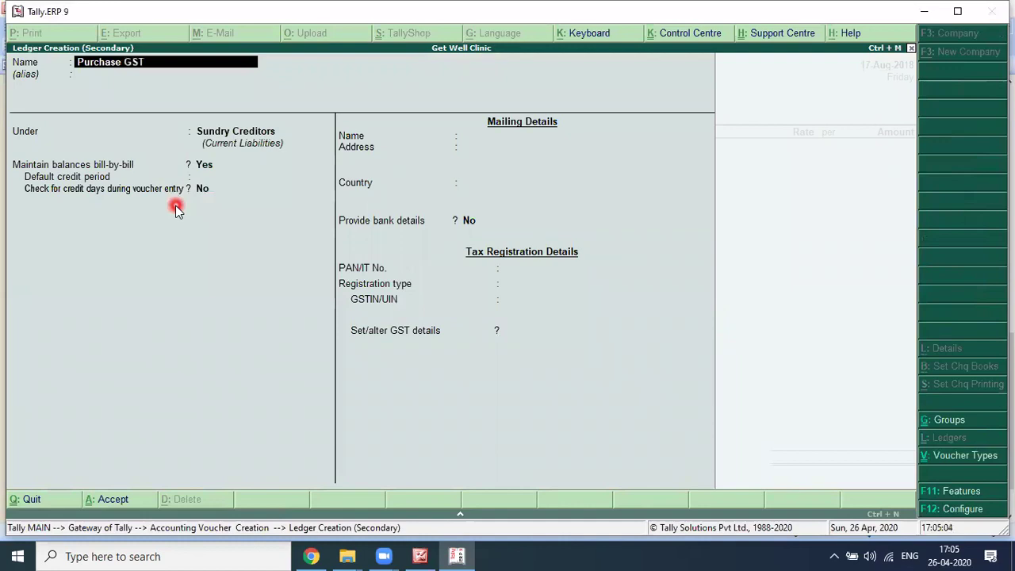
text( @ 12%)
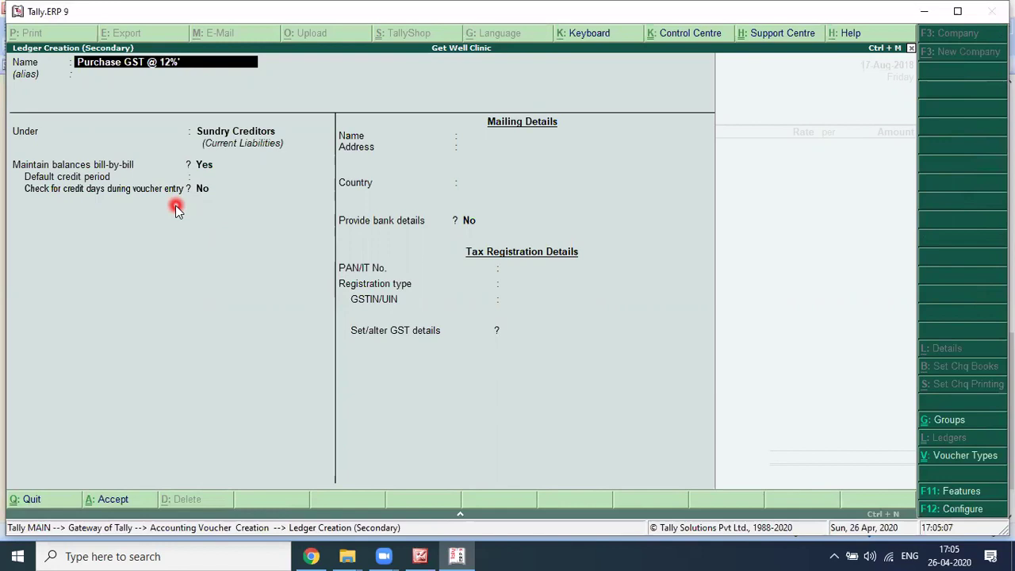
key(Return)
key(Return)
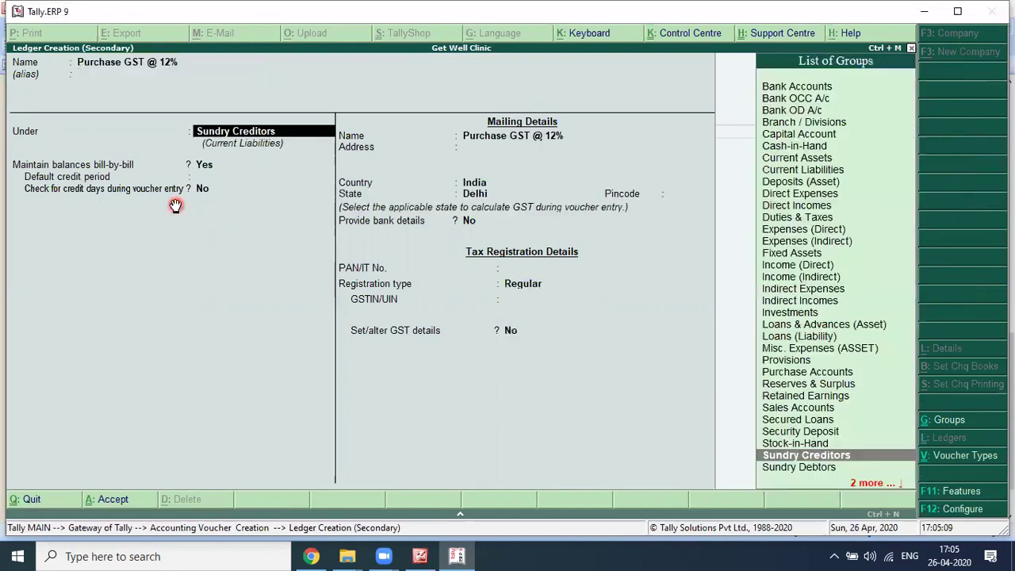
key(alt+Tab)
key(alt+Tab)
text(Pur)
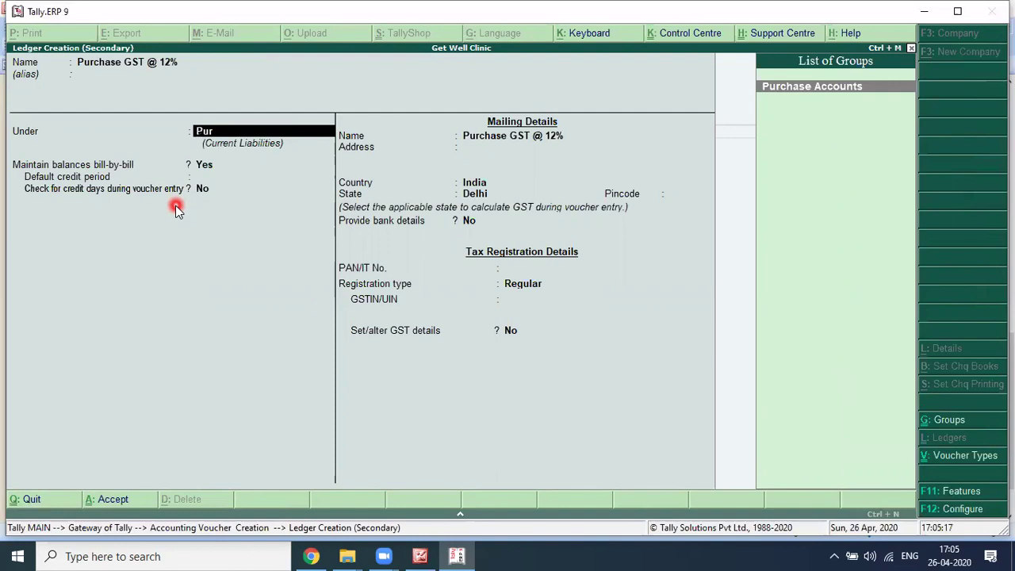
key(Return)
key(Return)
key(Return)
text(y)
Step: Give it GST nature Purchase Taxable, 12% rate, supply type Goods, save it, and debit 60,000
key(Return)
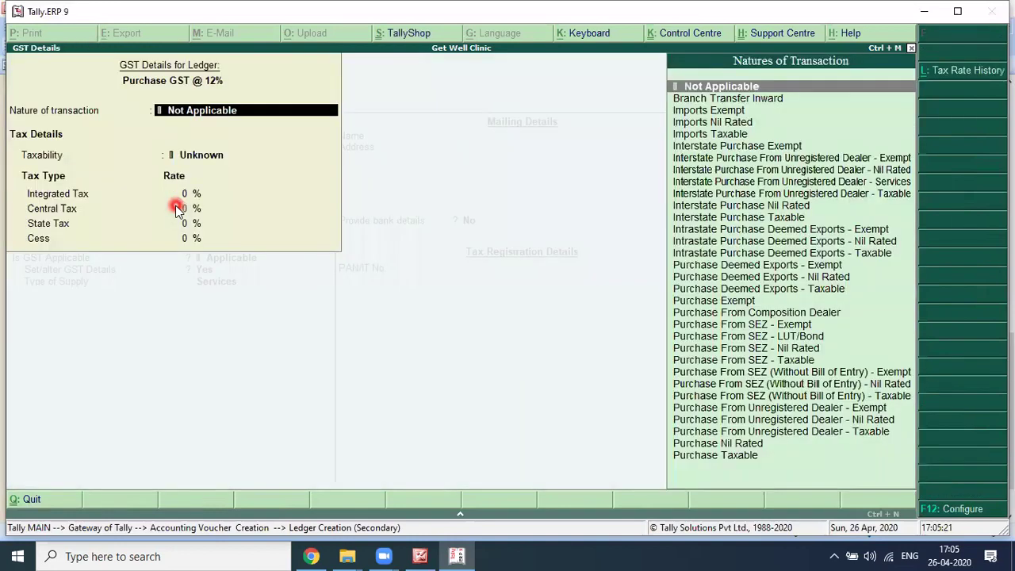
key(Down)
key(Down)
key(Down)
key(Down)
key(Down)
key(Down)
key(Down)
key(Down)
key(Down)
key(Down)
key(Down)
key(Down)
key(Down)
key(Down)
key(End)
key(Return)
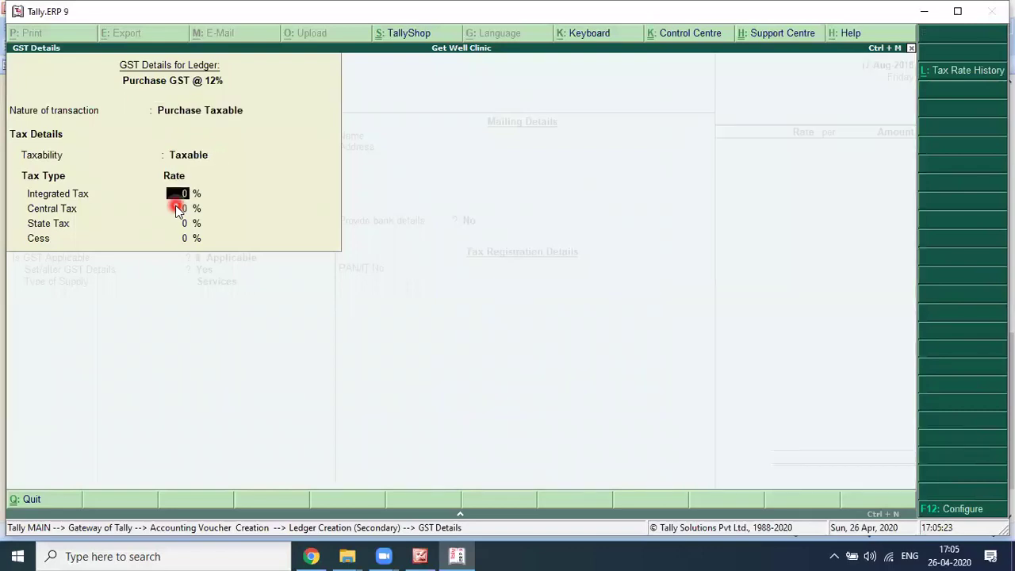
text(12)
key(Return)
key(Return)
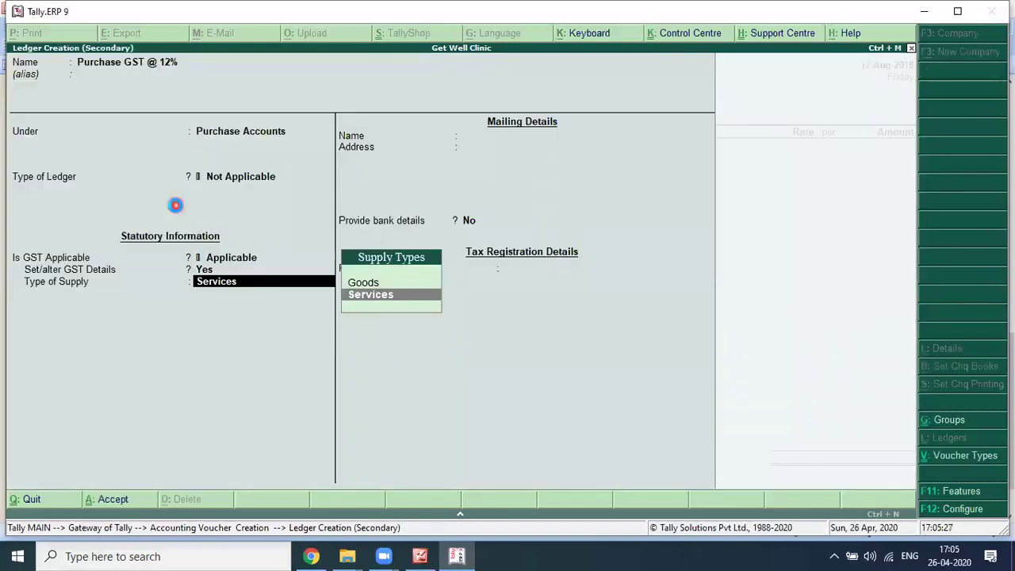
key(Up)
key(Return)
key(Return)
key(Return)
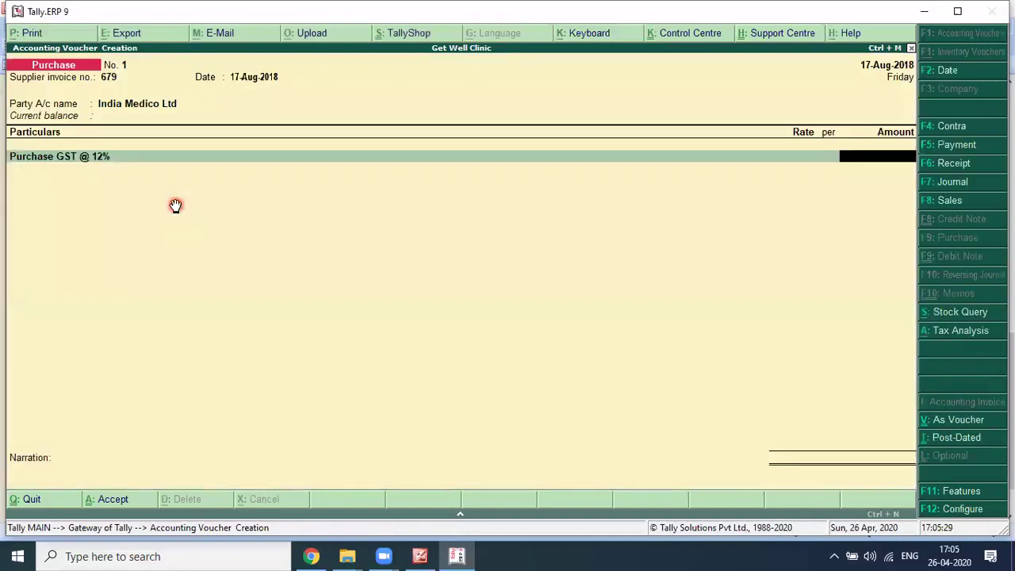
key(alt+Tab)
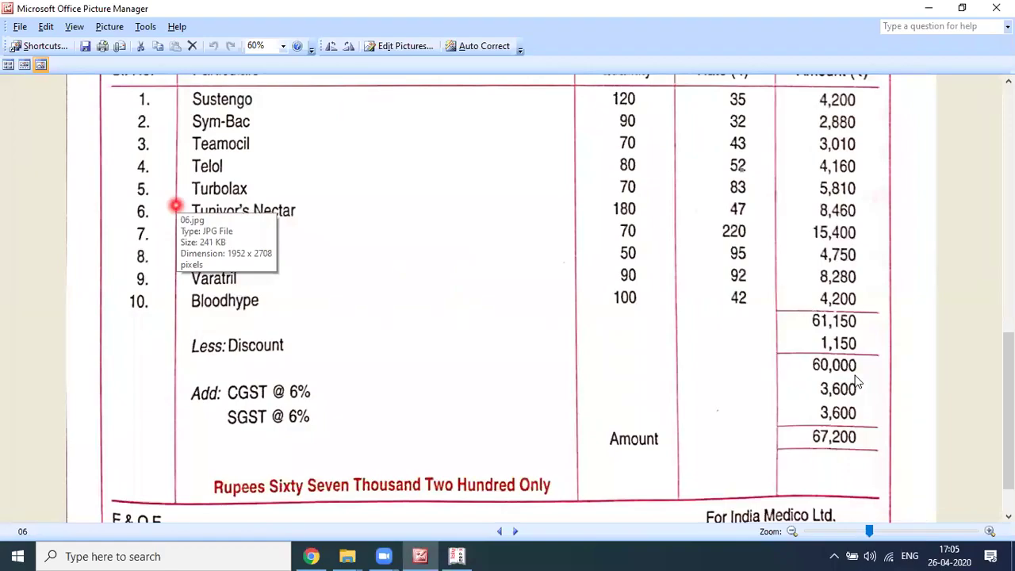
key(alt+Tab)
text(60000)
key(Return)
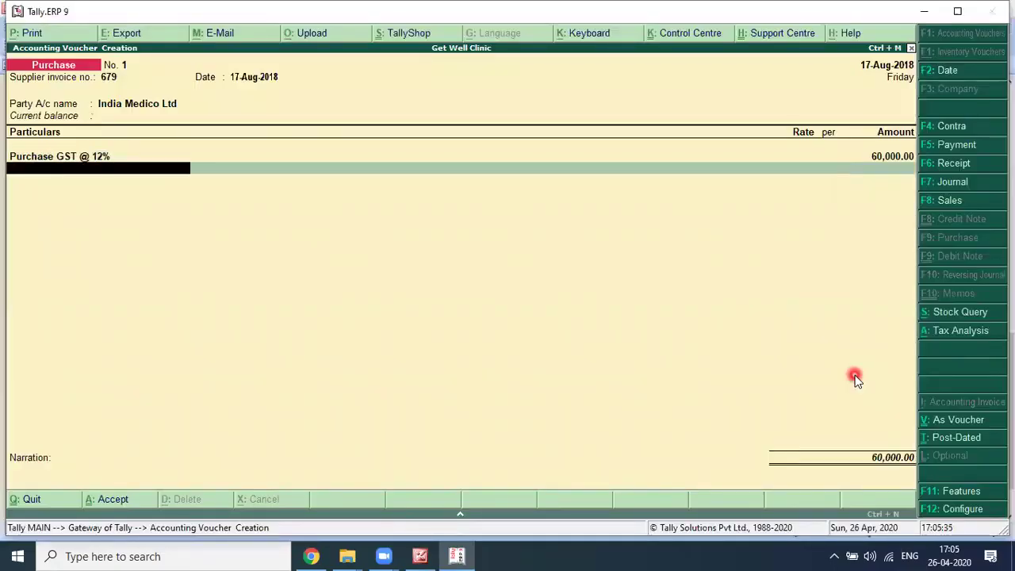
Step: Add CGST and SGST lines of 3,600 each, bringing the total to 67,200
text(Cgst)
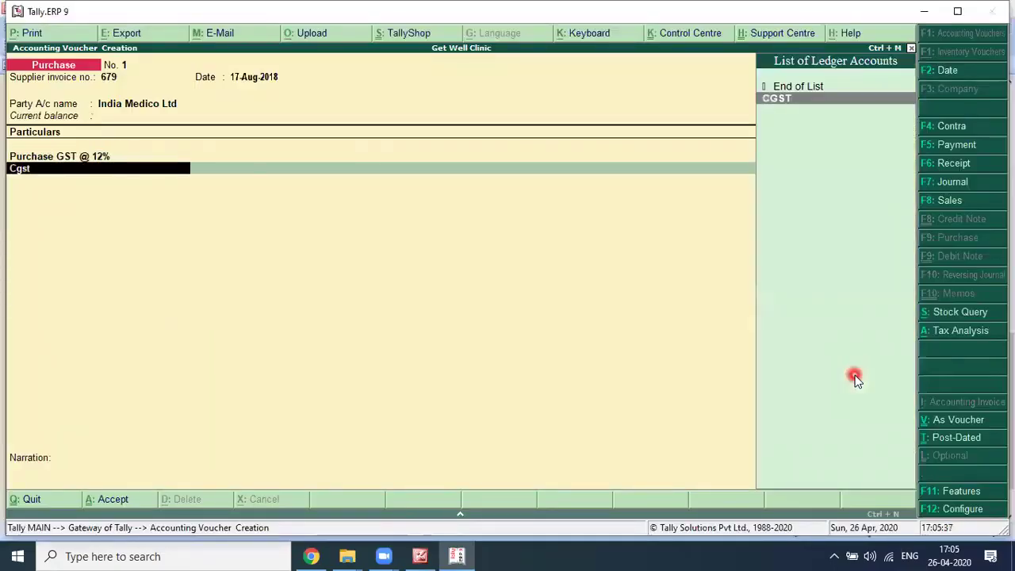
key(Return)
key(Return)
text(Sgst)
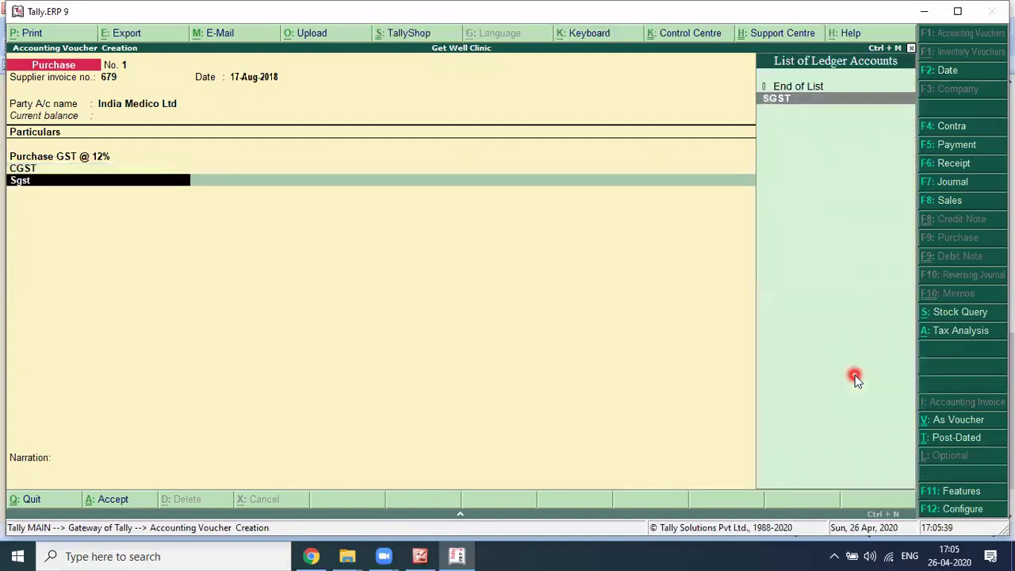
key(Return)
key(Return)
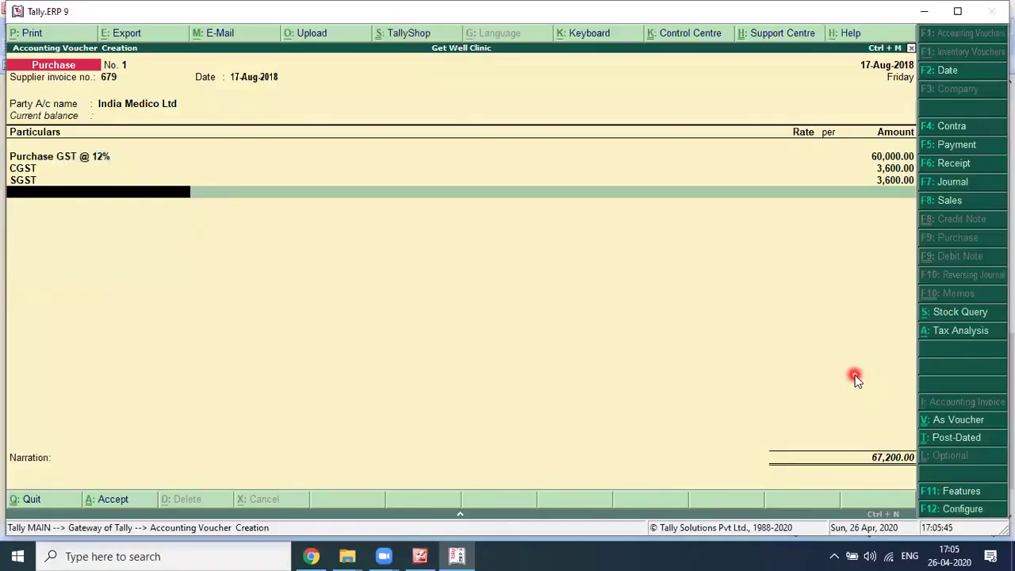
key(Return)
Step: Enter the narration 'Against Bill No. 679 dated 17.08.2018' and recheck the invoice image
text(Against Bill No.)
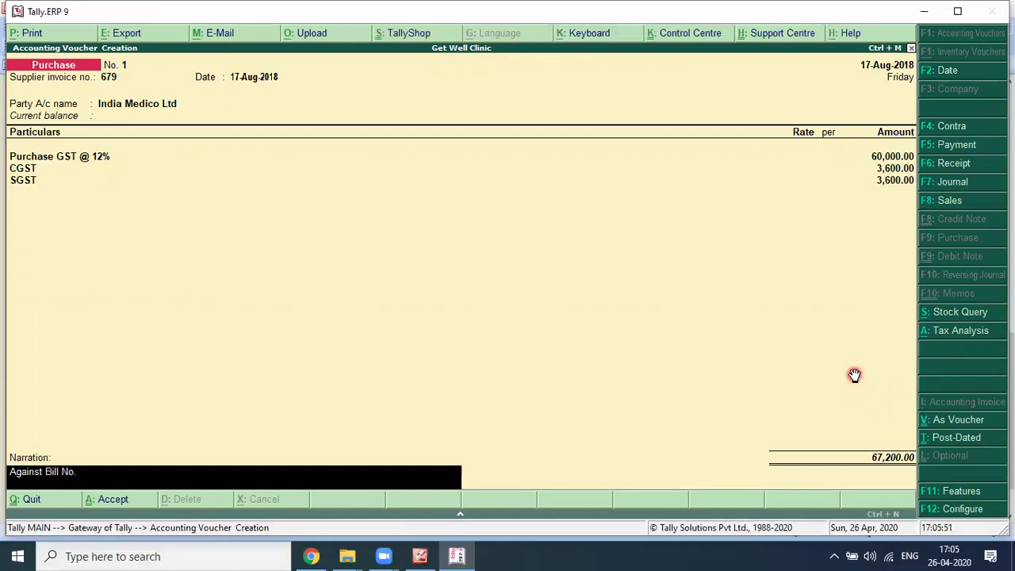
key(alt+Tab)
scroll(853, 375, up, 3)
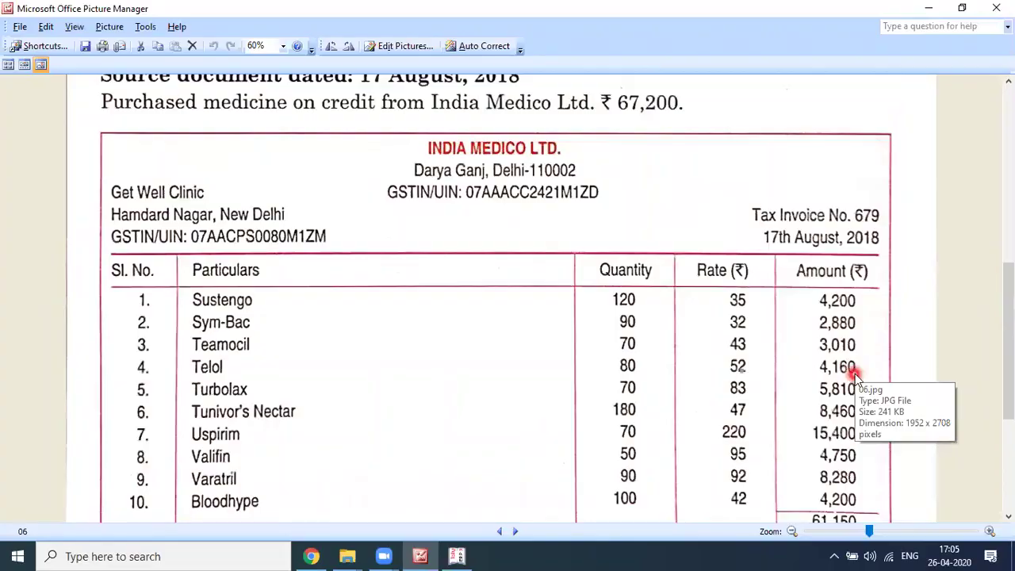
key(alt+Tab)
text(67)
text(9)
text( adet)
text(d)
key(BackSpace)
key(BackSpace)
key(BackSpace)
key(BackSpace)
key(BackSpace)
text(dated 17.08.2018)
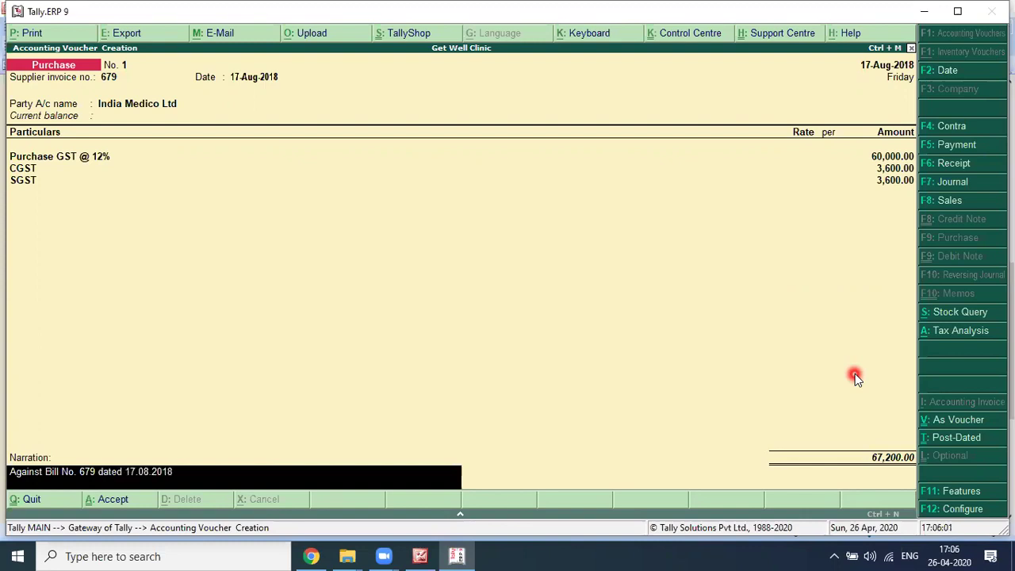
key(Return)
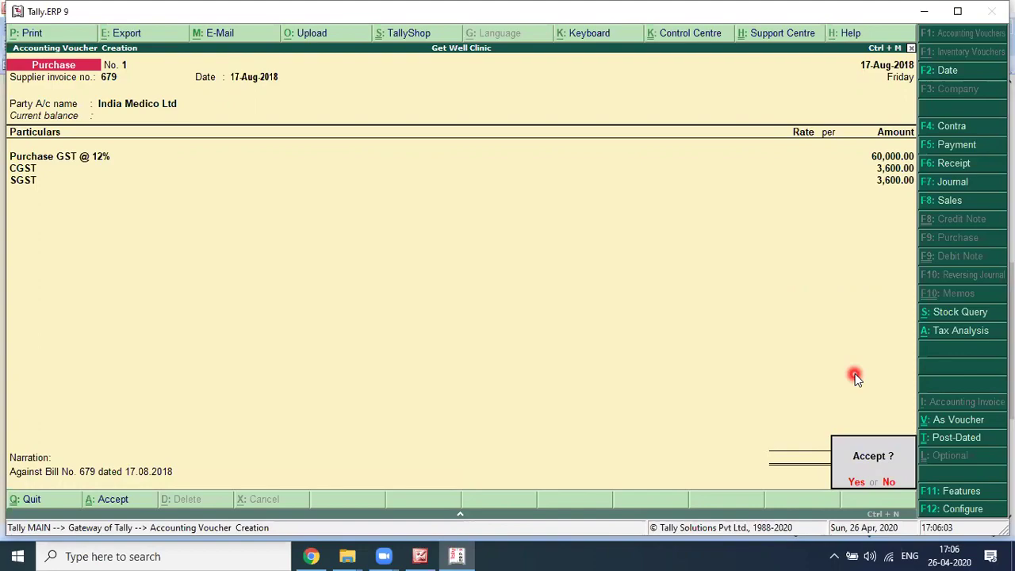
key(alt+Tab)
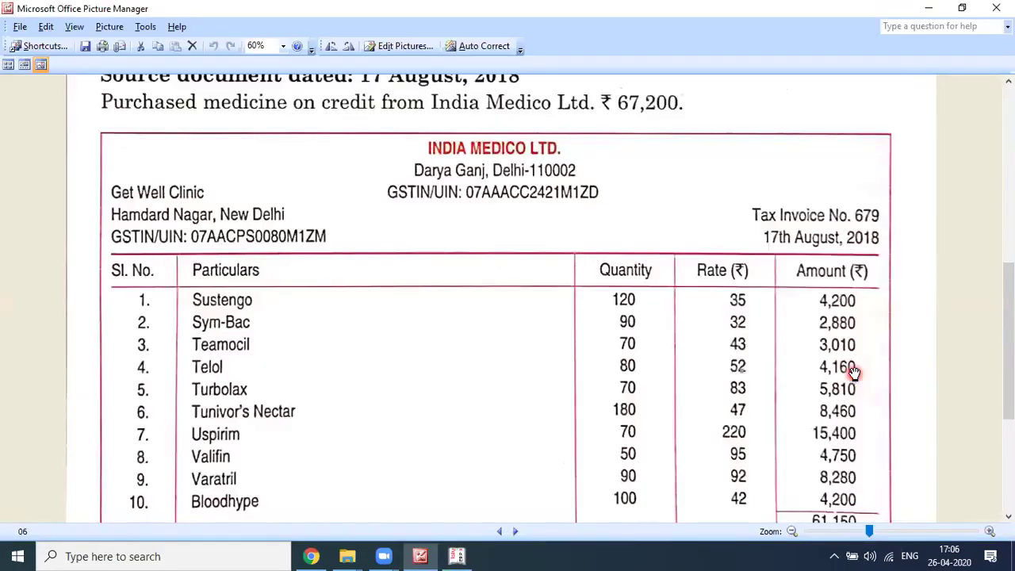
Step: Scroll through the invoice, then step back to image 02, the Sumit Furniture invoice (50,400)
scroll(535, 313, down, 3)
scroll(542, 460, down, 3)
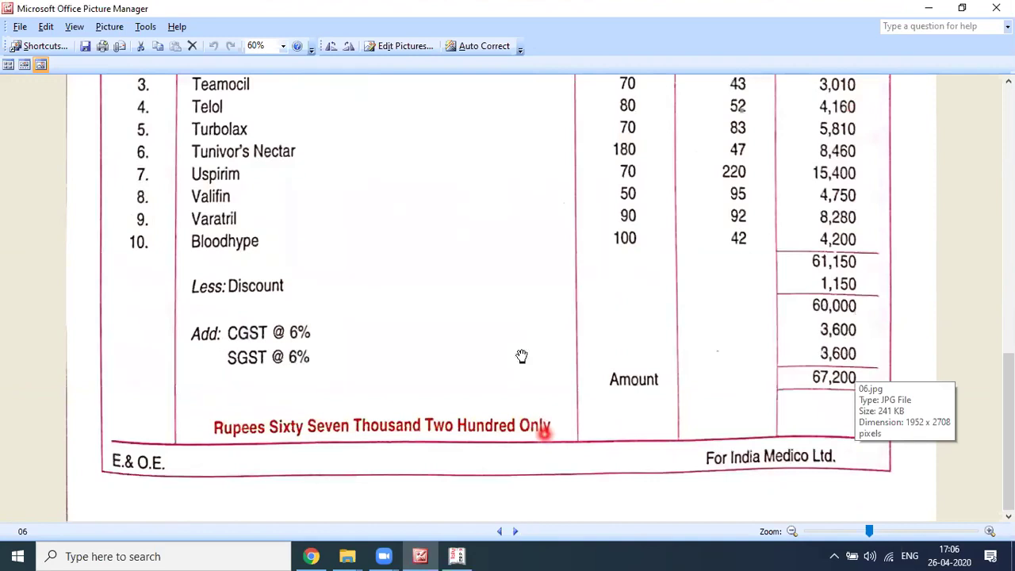
scroll(522, 356, down, 2)
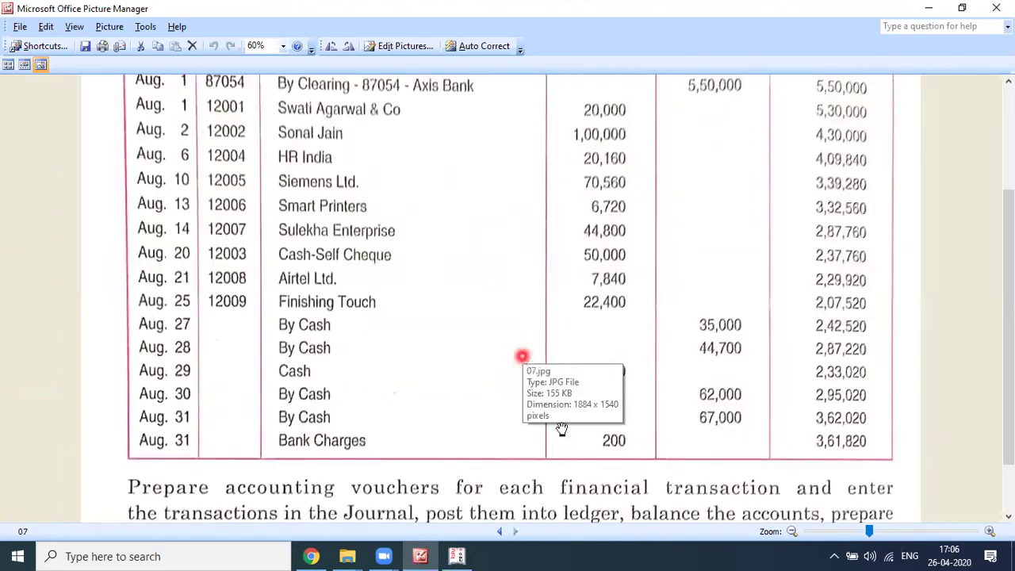
scroll(561, 430, down, 2)
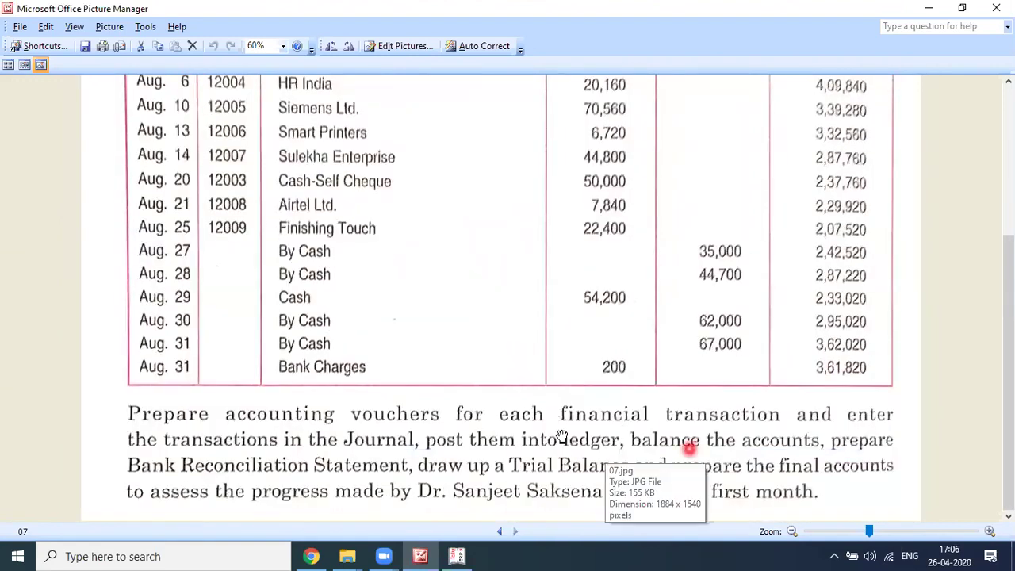
click(498, 532)
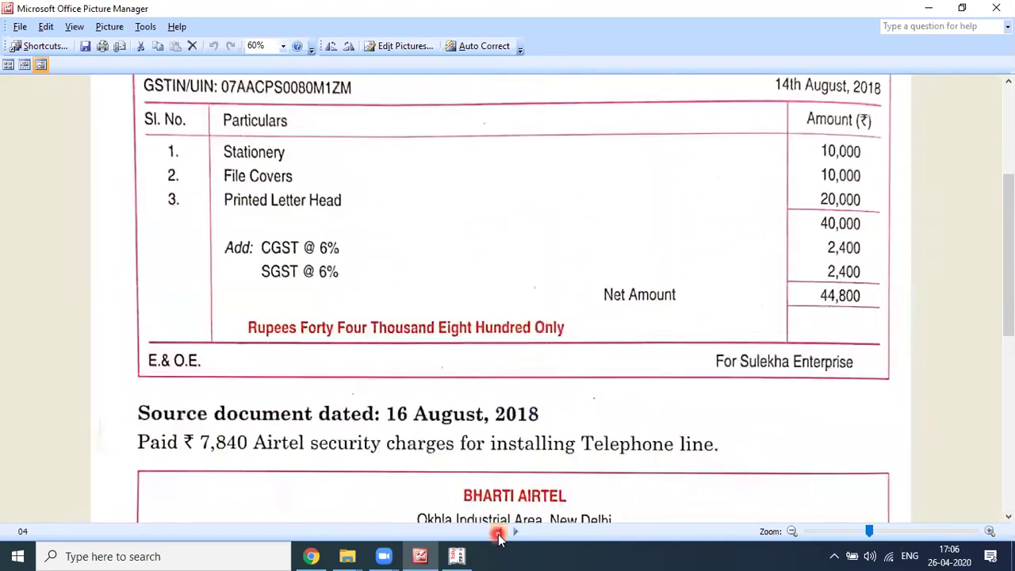
click(499, 533)
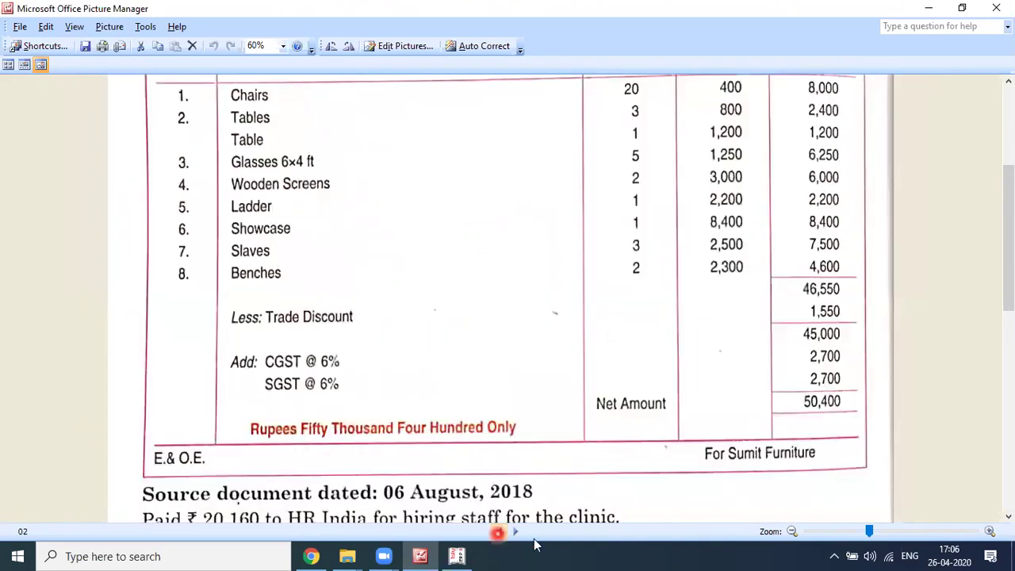
click(498, 533)
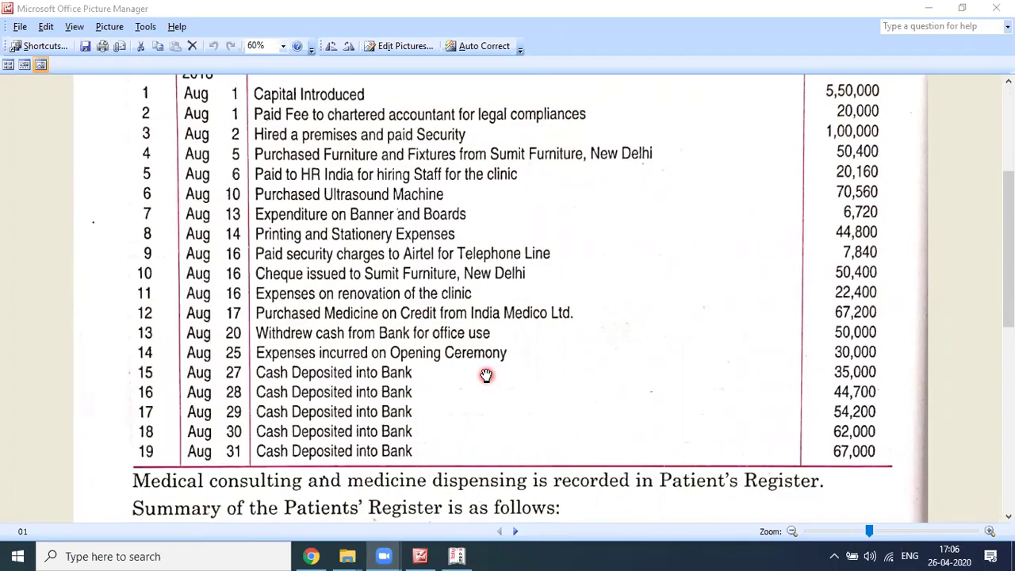
Step: Review the August transaction table in image 01, then return to Tally to change the voucher date
click(486, 375)
scroll(561, 219, up, 3)
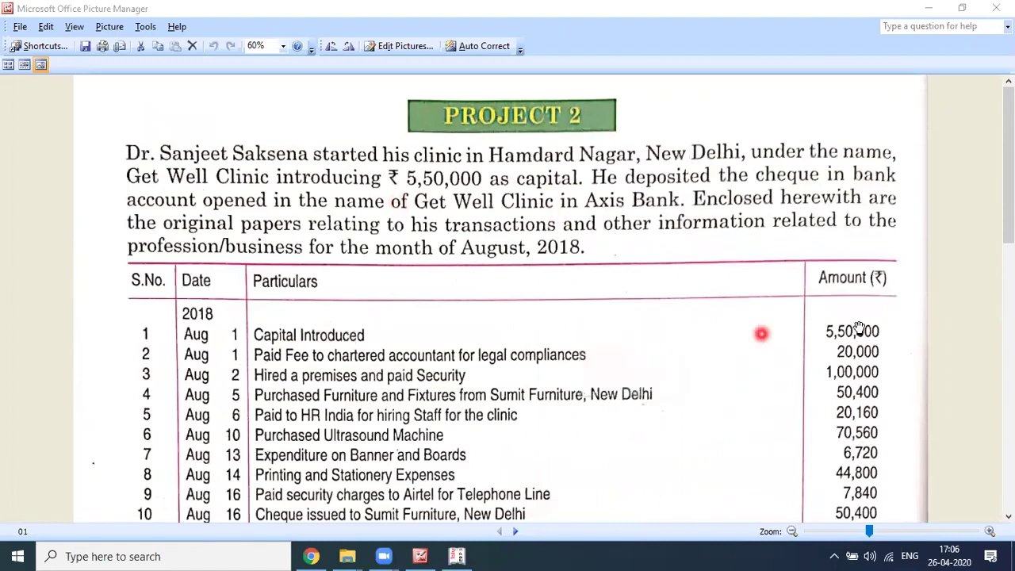
scroll(859, 329, down, 1)
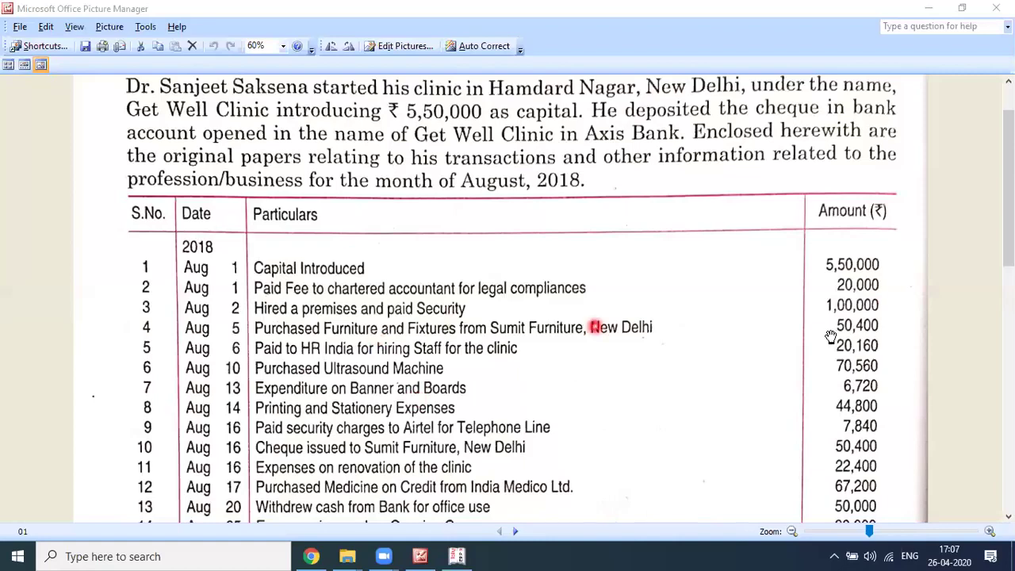
scroll(311, 328, down, 1)
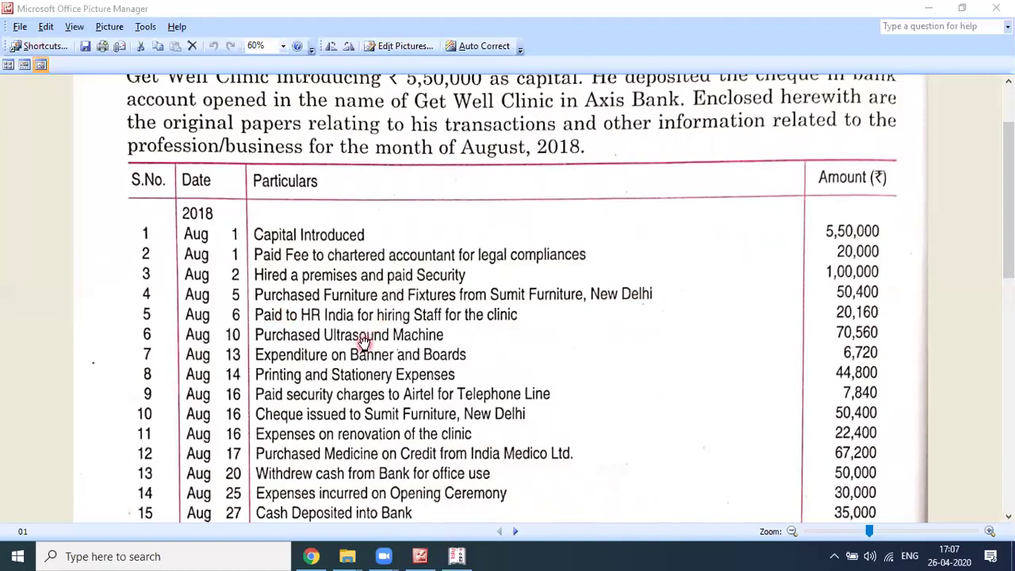
scroll(361, 340, down, 1)
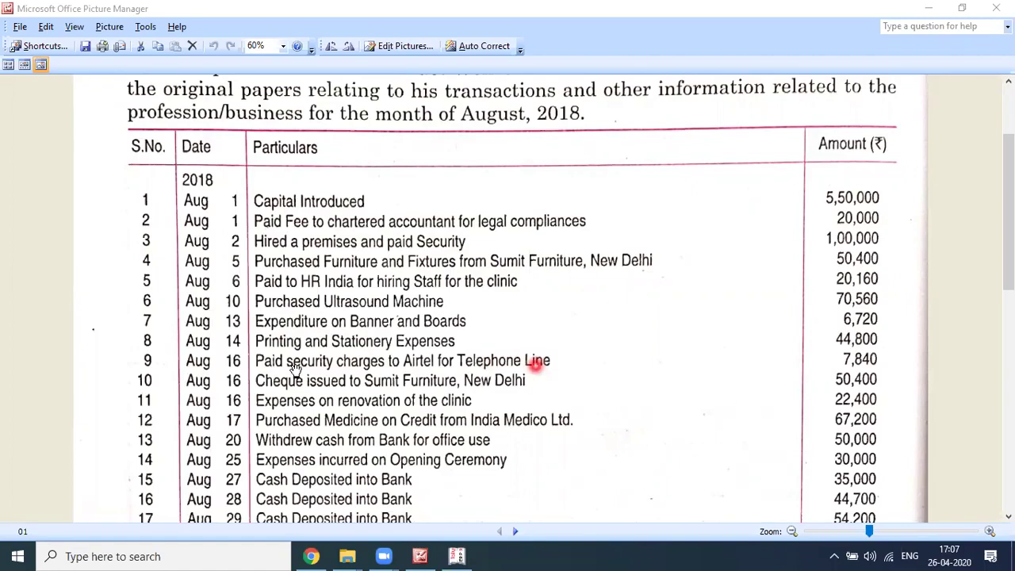
scroll(278, 359, down, 1)
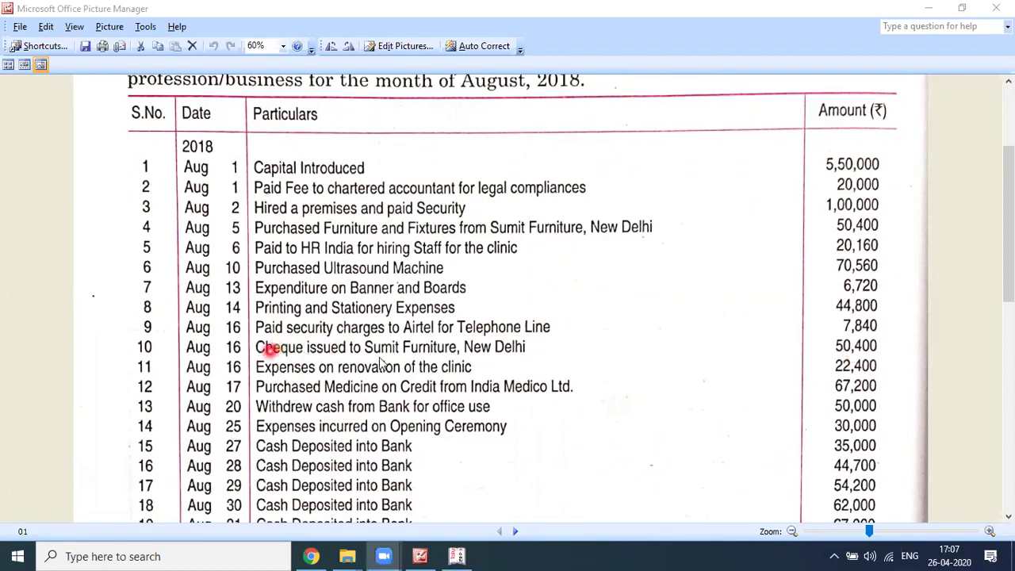
key(alt+Tab)
key(F2)
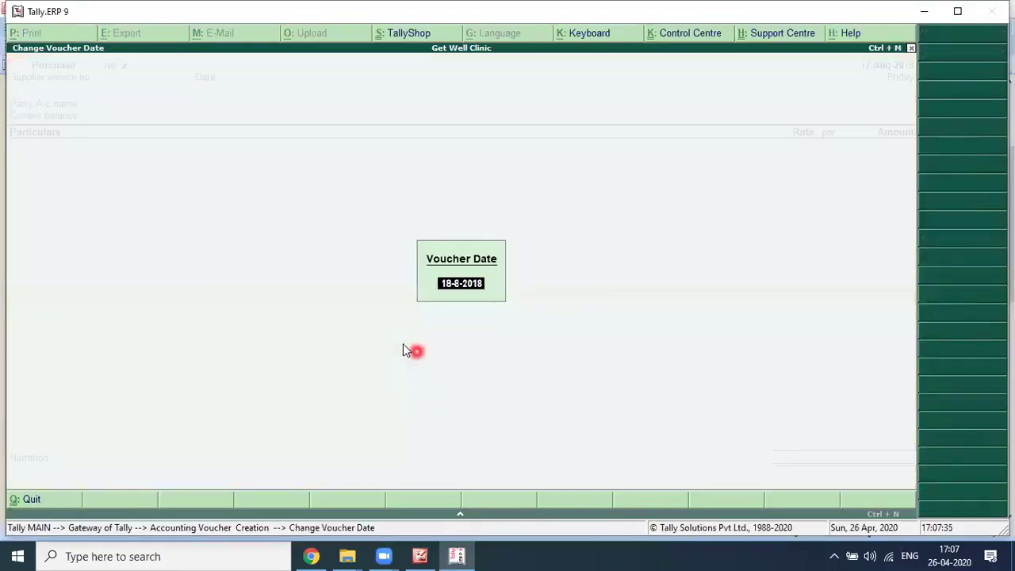
Step: Start a Payment voucher dated 16 Aug 2018 debiting SUMIT FURNITURE 50,400
text(16)
key(Return)
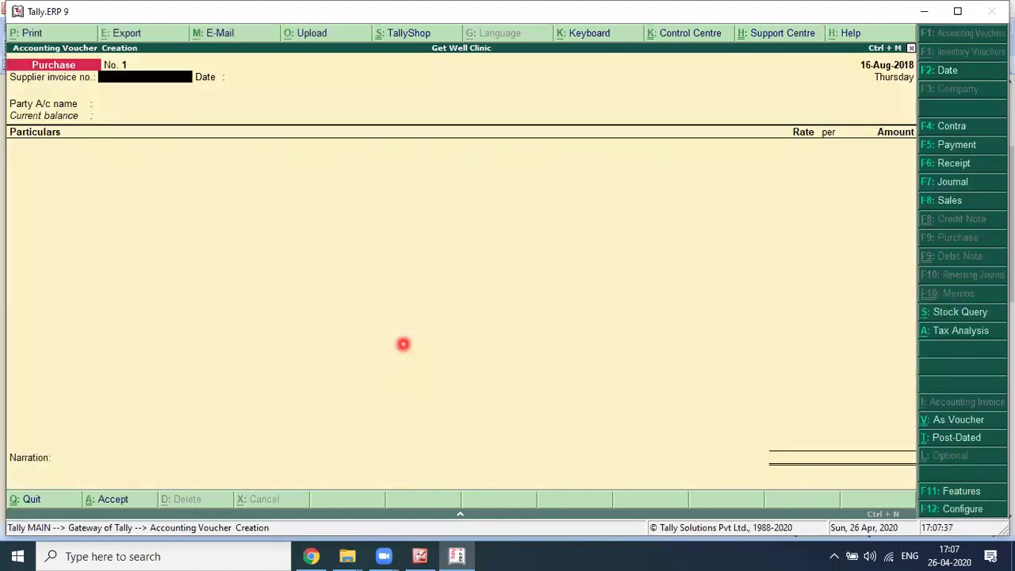
click(956, 145)
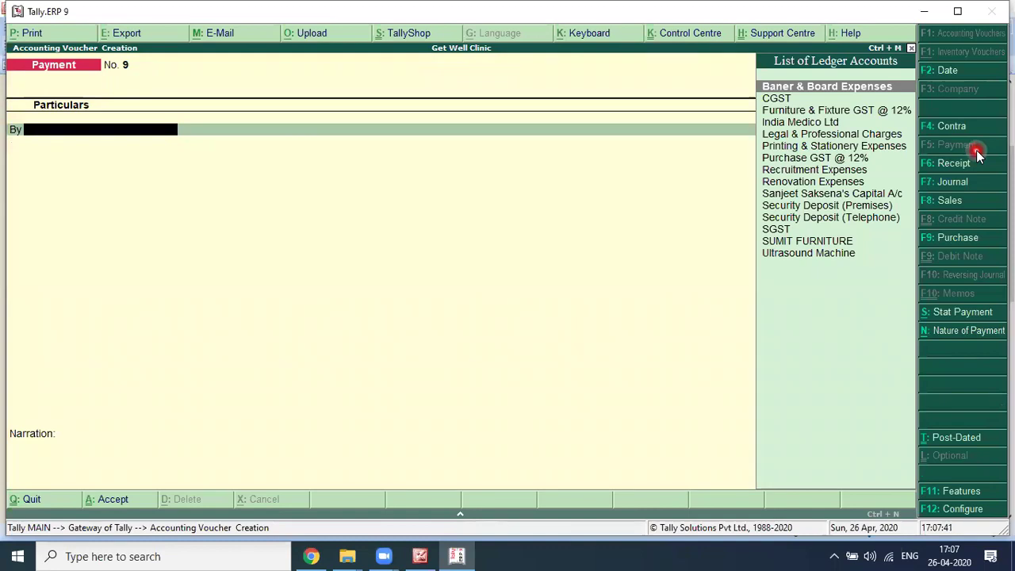
text(S)
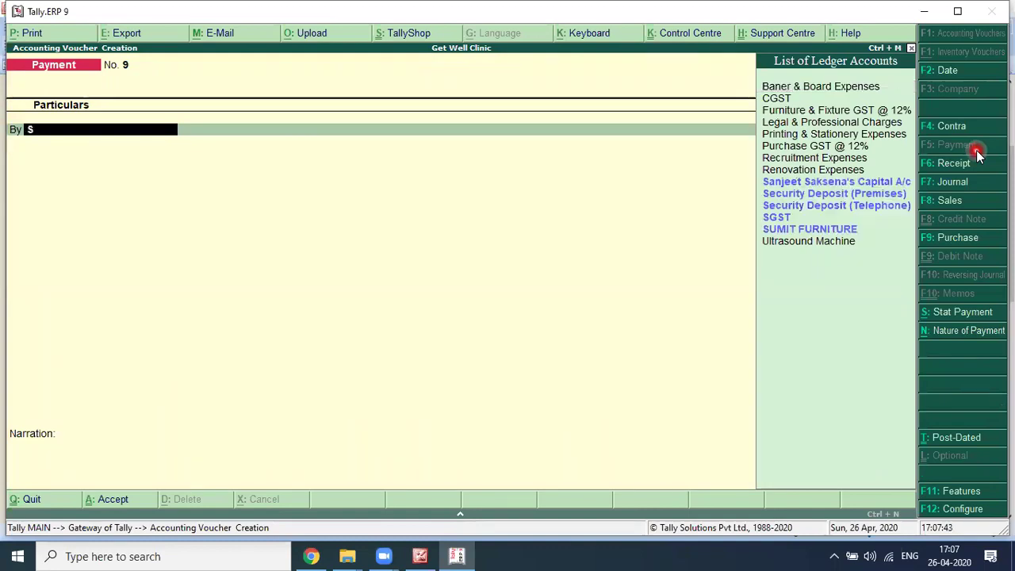
key(BackSpace)
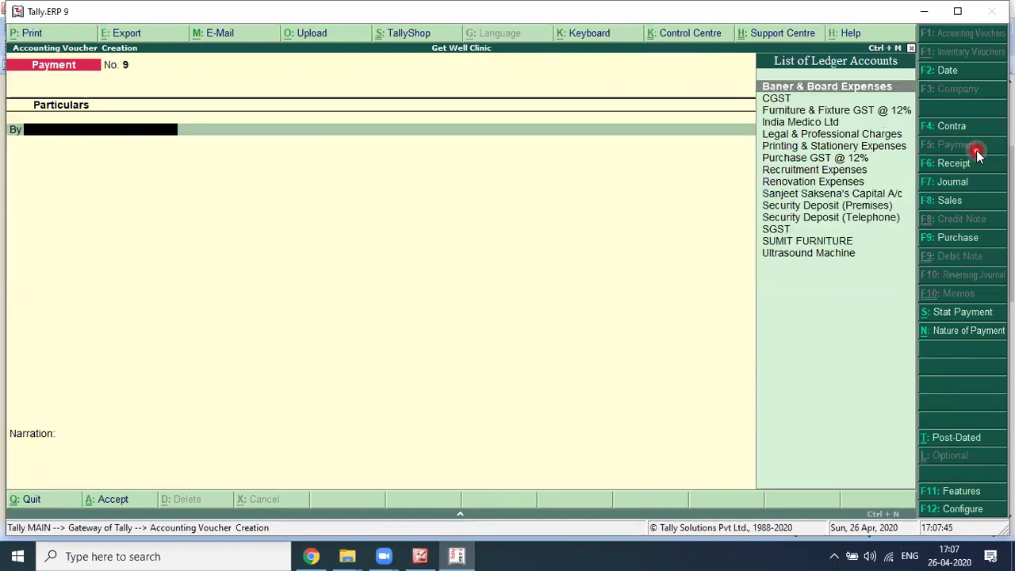
text(sumi)
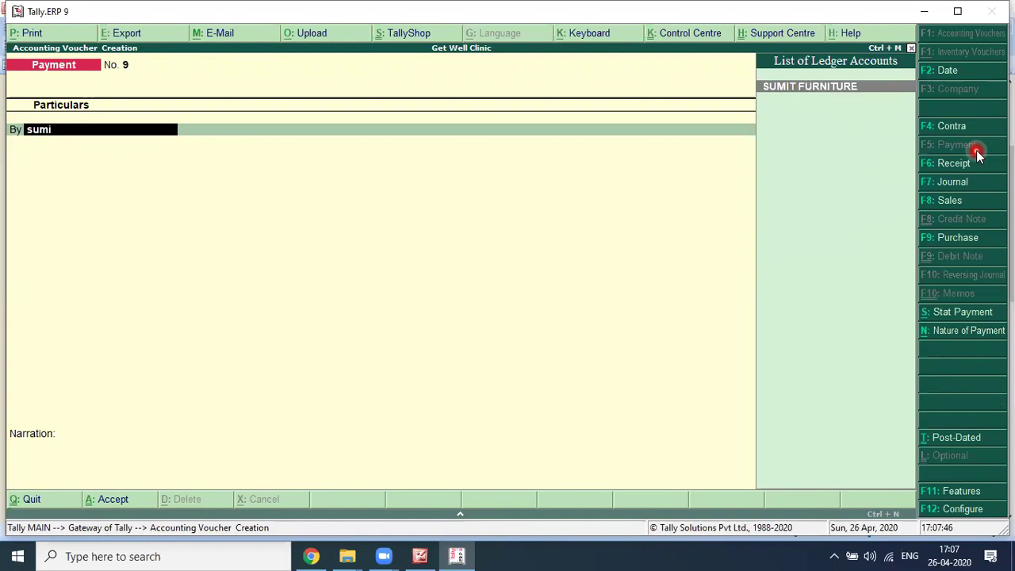
key(Return)
text(50,400)
key(Return)
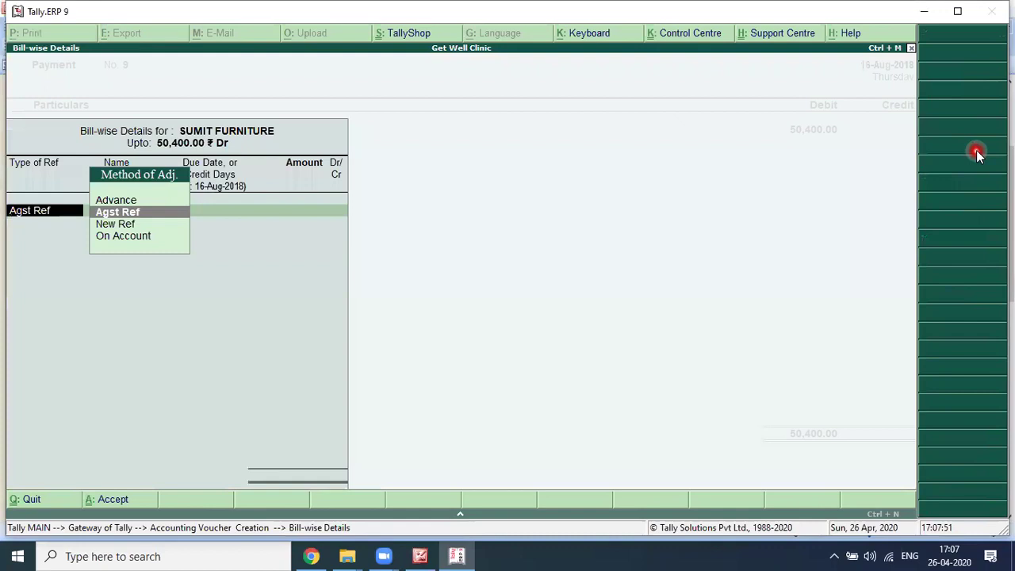
Step: Settle against bill 228, credit Axis Bank A/c by cheque, and save the voucher
key(Return)
key(Escape)
key(Return)
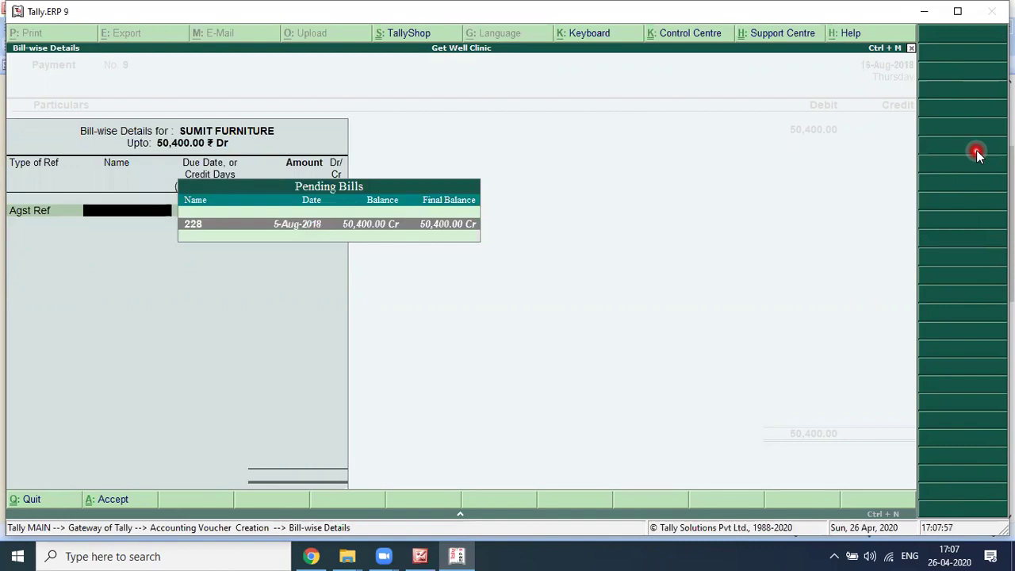
key(Return)
key(Return)
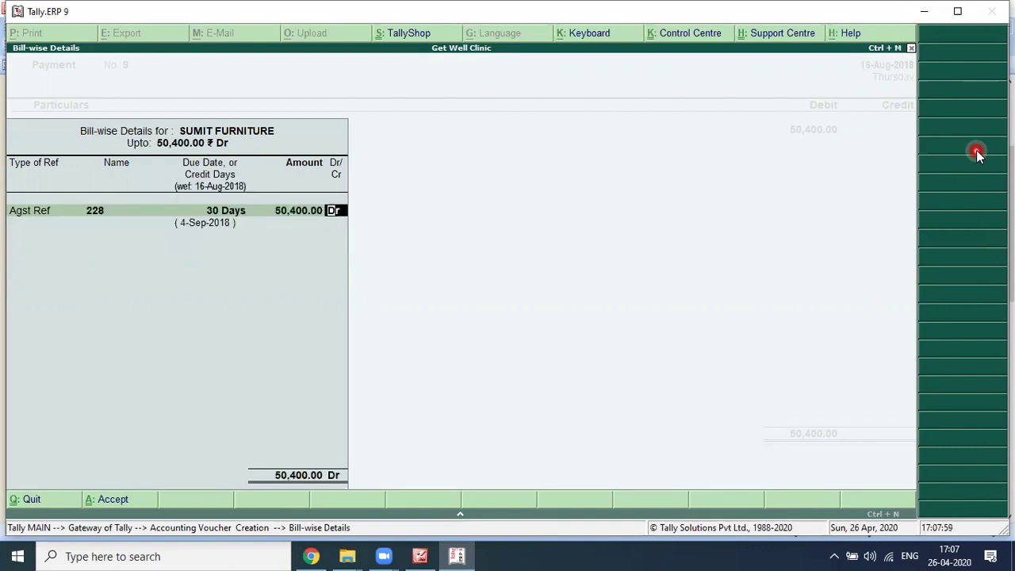
key(Return)
text(Axis)
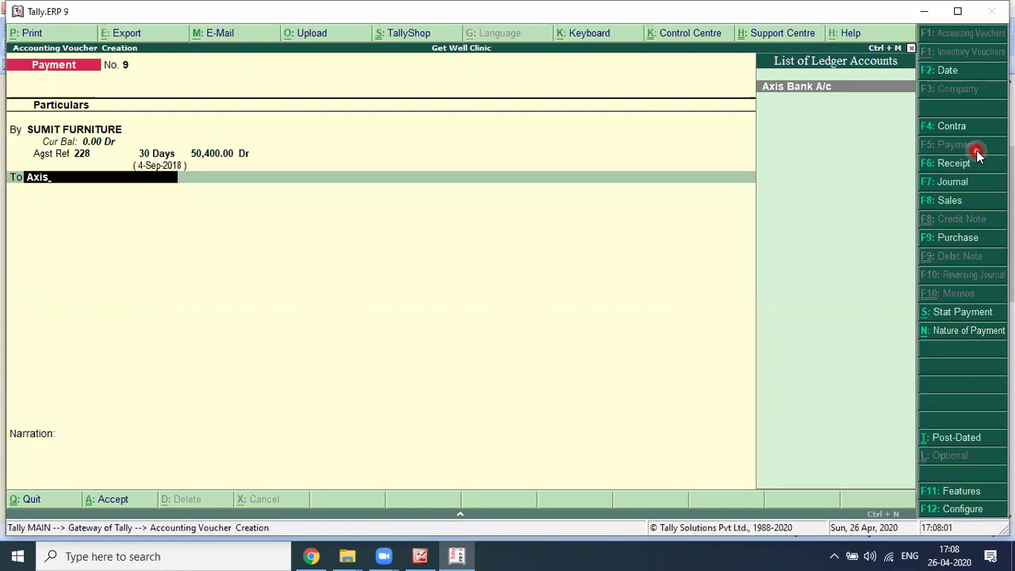
key(Return)
key(Return)
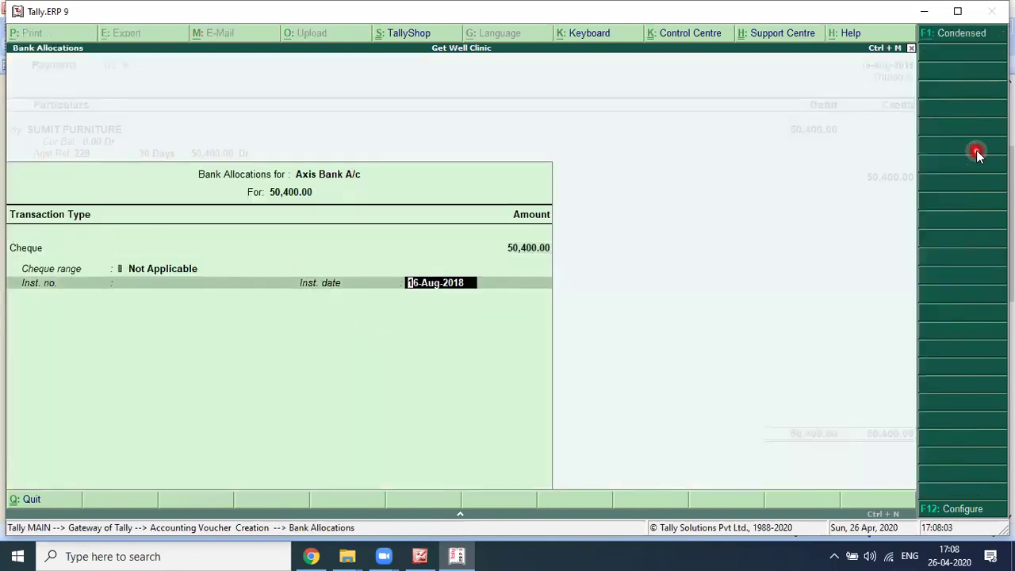
key(Return)
key(Return)
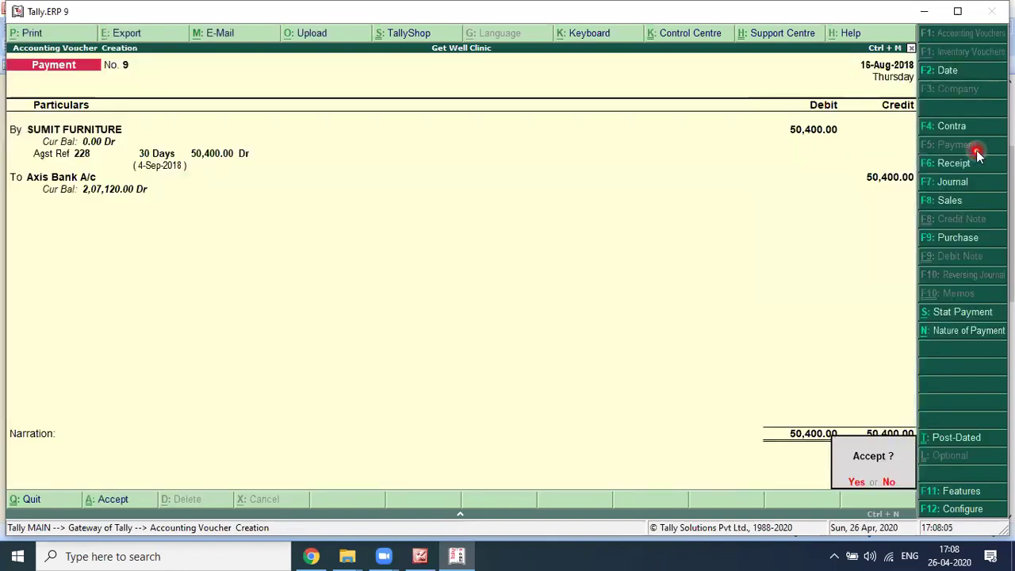
key(Return)
key(alt+Tab)
Step: Scroll the exercise image to the Aug 20 cash withdrawal of 50,000, then return to Tally
click(708, 183)
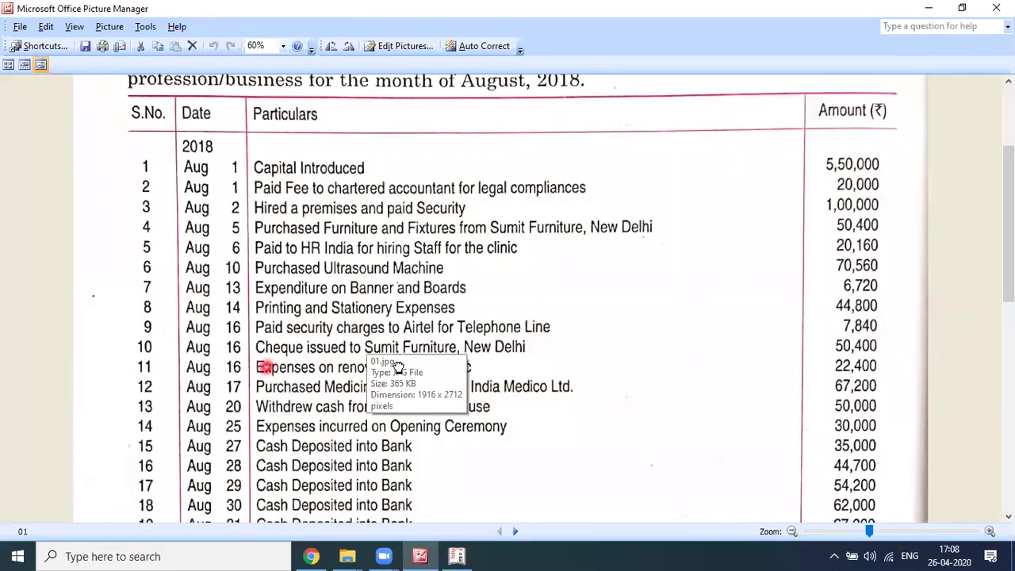
scroll(339, 327, down, 2)
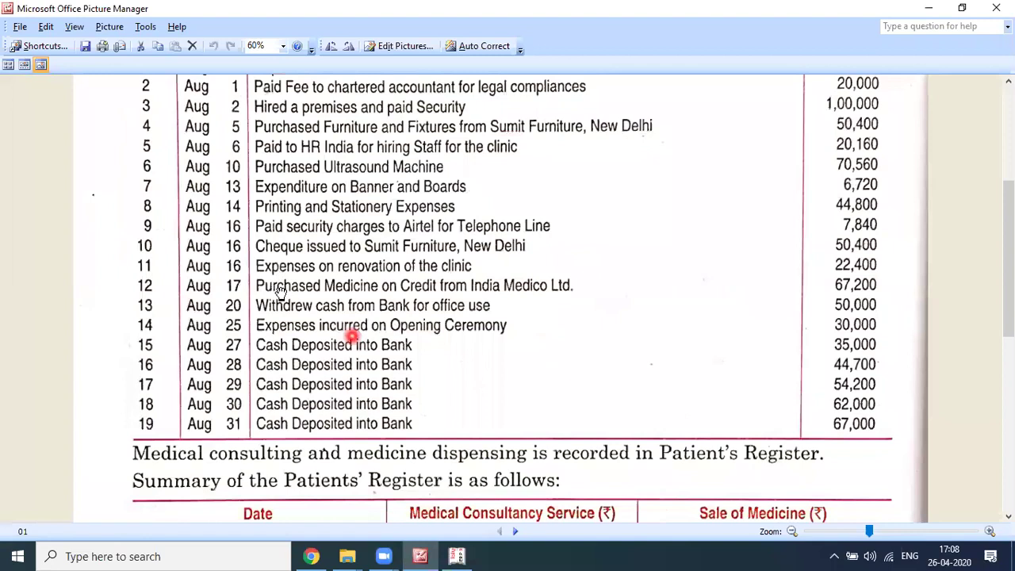
click(334, 308)
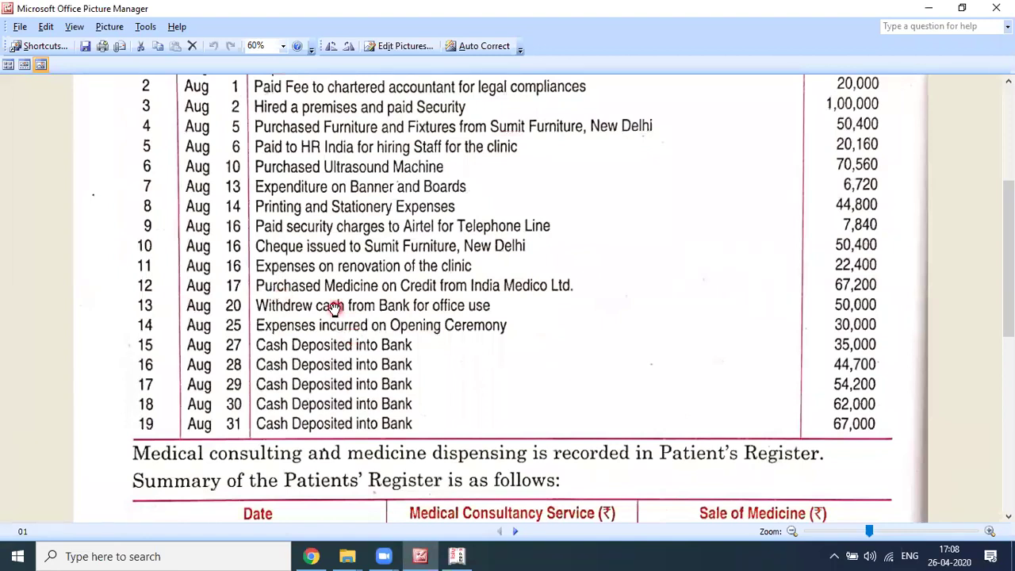
click(332, 314)
click(289, 314)
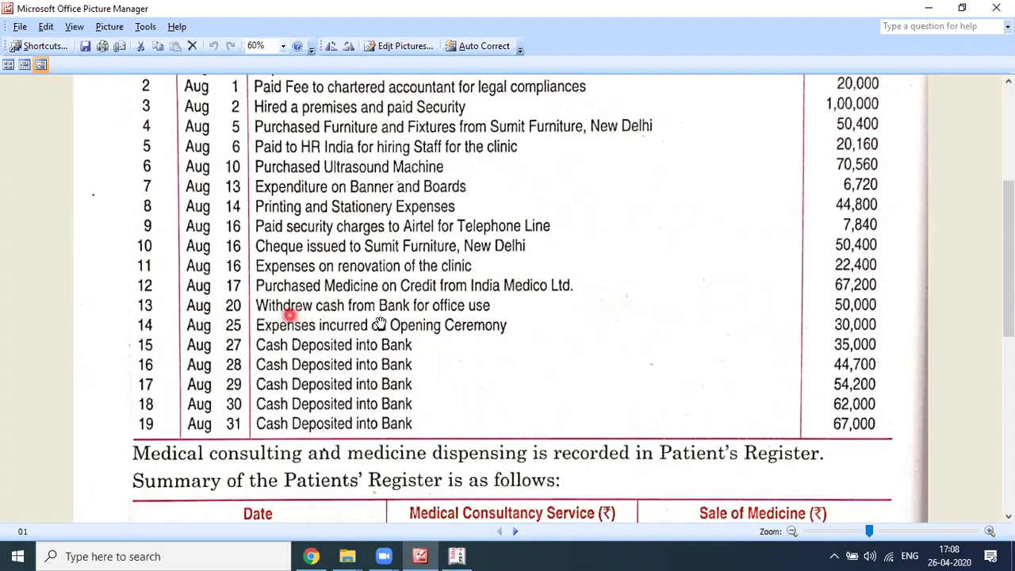
click(298, 315)
click(717, 340)
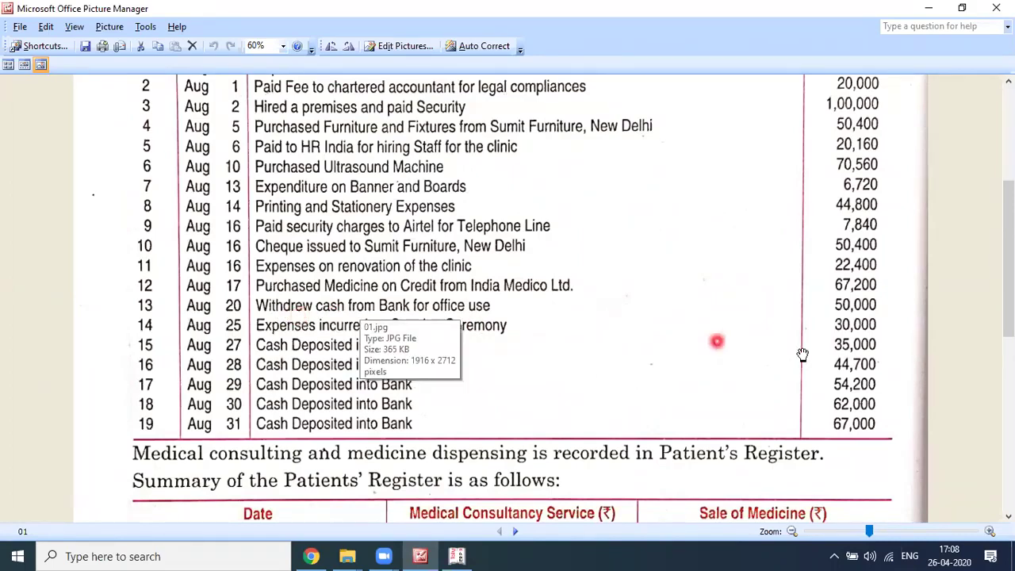
click(400, 310)
mouse_move(599, 307)
mouse_down()
mouse_move(846, 280)
mouse_move(540, 295)
mouse_up()
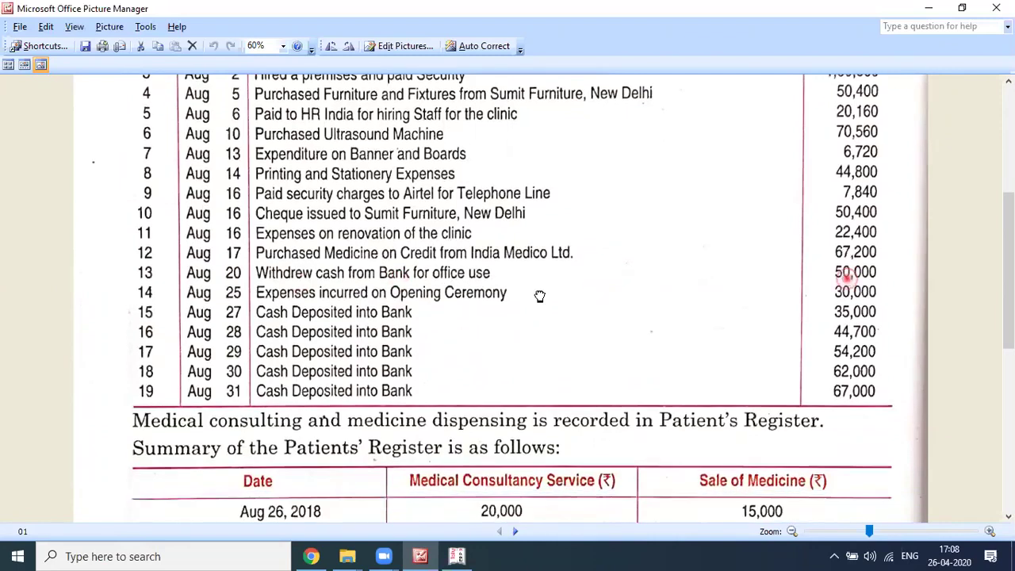
drag(476, 281, 480, 290)
click(692, 288)
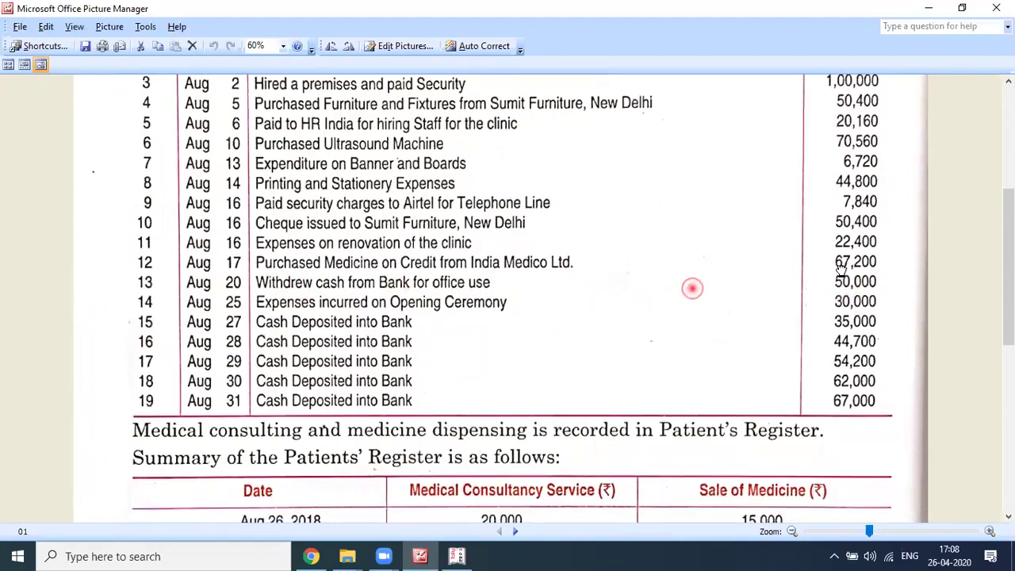
scroll(840, 270, down, 1)
click(843, 271)
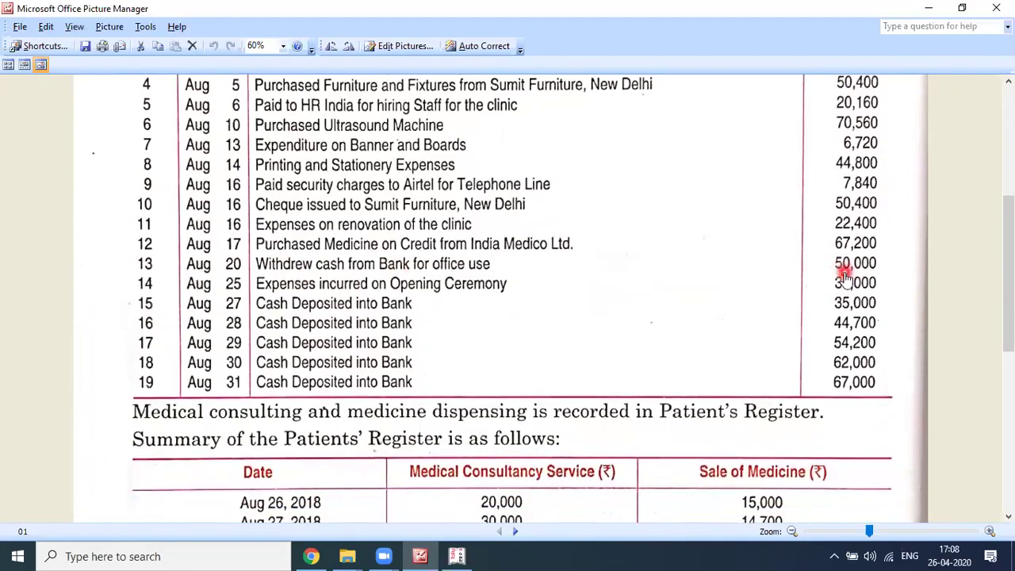
key(alt+Tab)
click(845, 278)
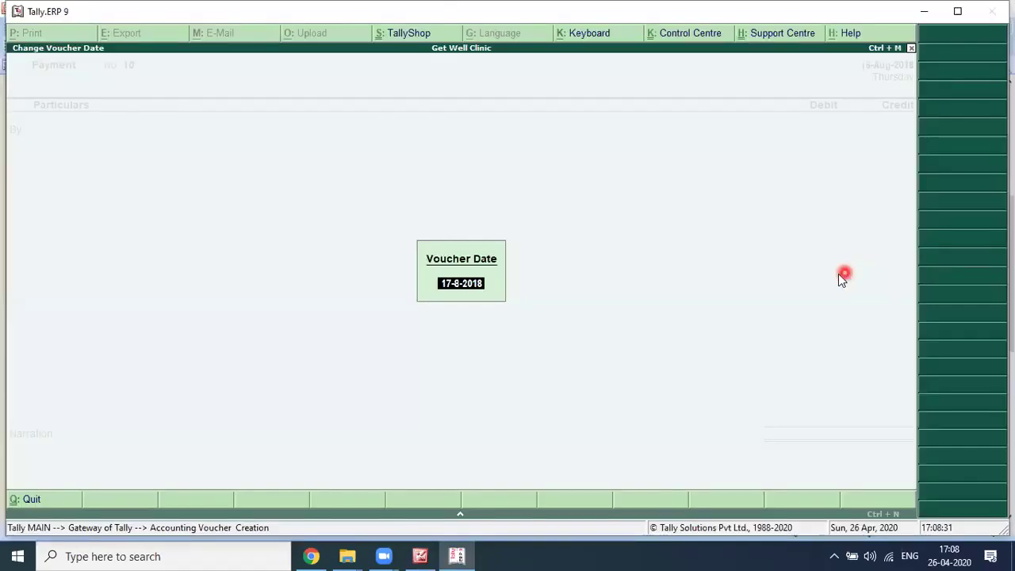
Step: Set the voucher date to 20 August 2018 and switch to a Contra voucher
text(20-)
key(Return)
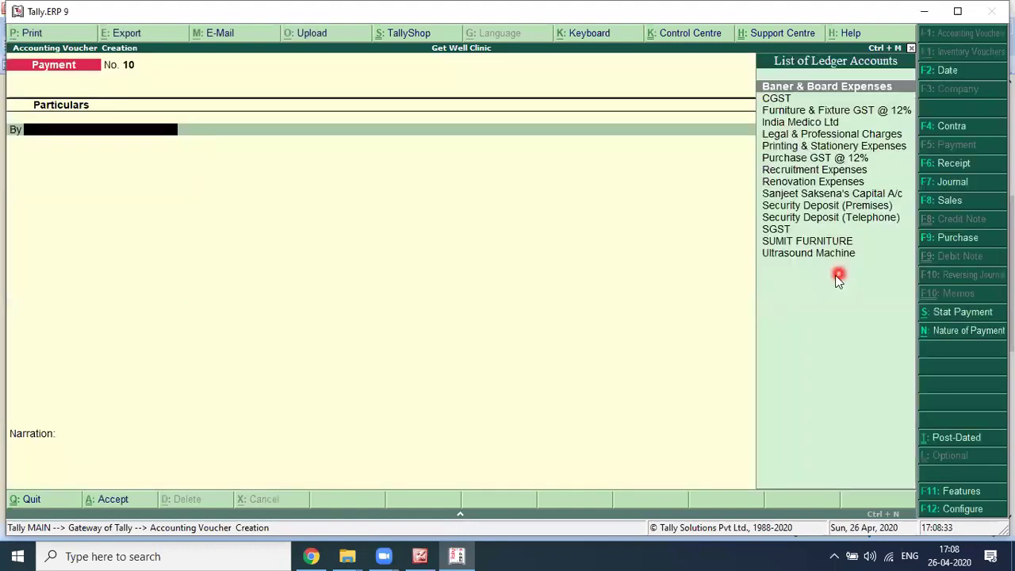
click(942, 135)
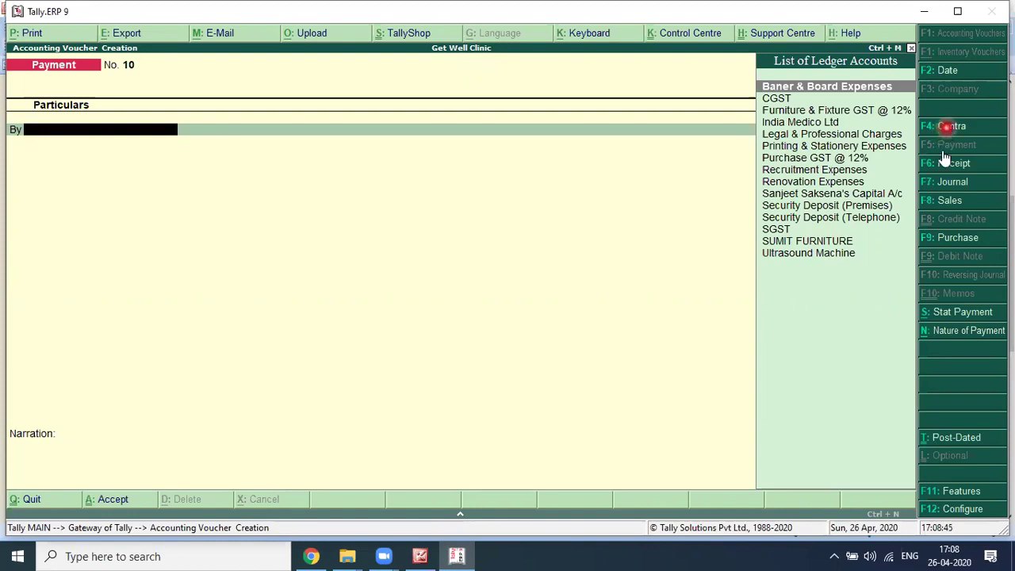
key(F4)
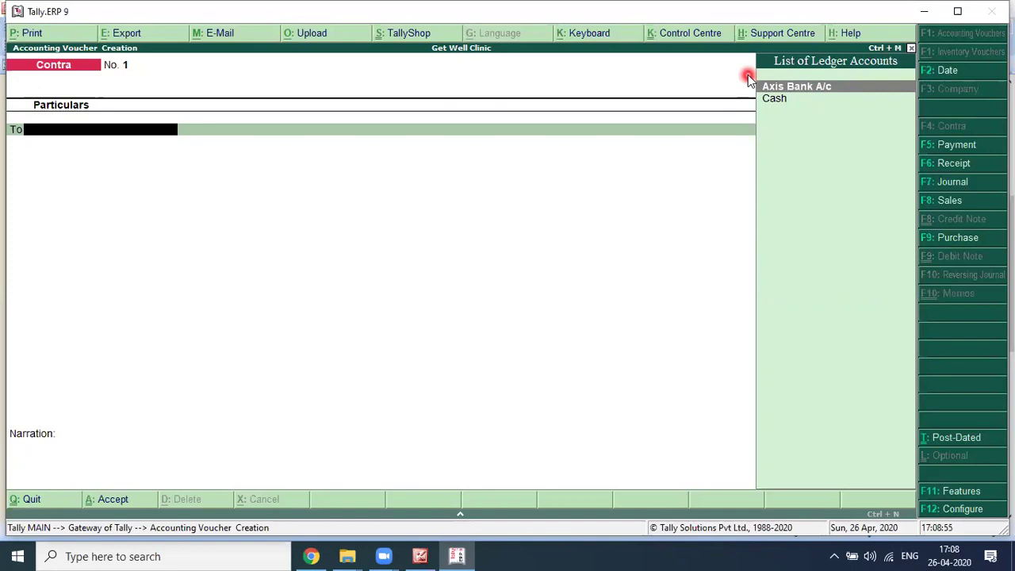
Step: Credit Axis Bank A/c with 50,000 as a cheque transaction
text(Ax)
key(Return)
text(50)
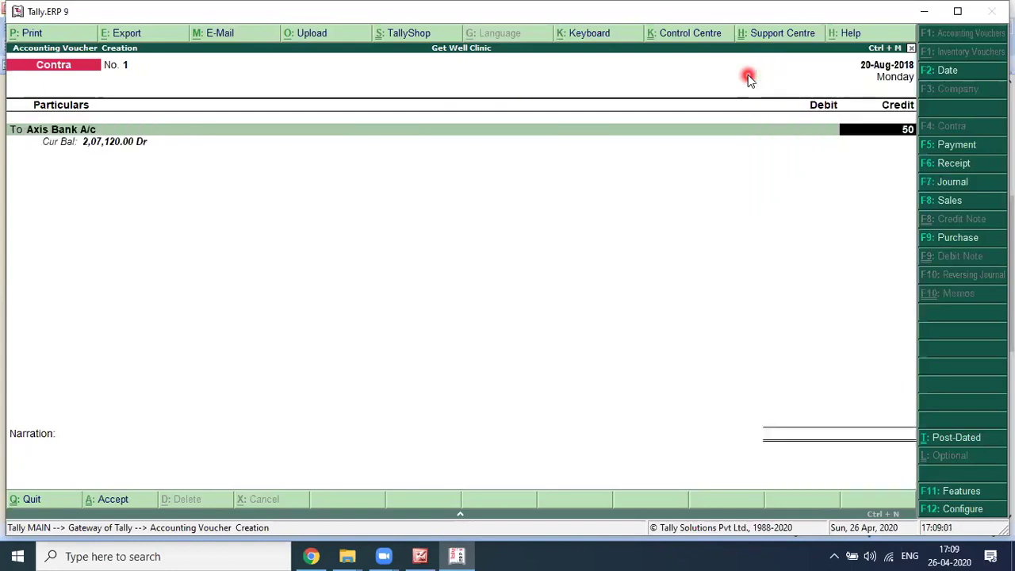
text(,000)
key(Return)
key(Return)
key(Return)
key(Return)
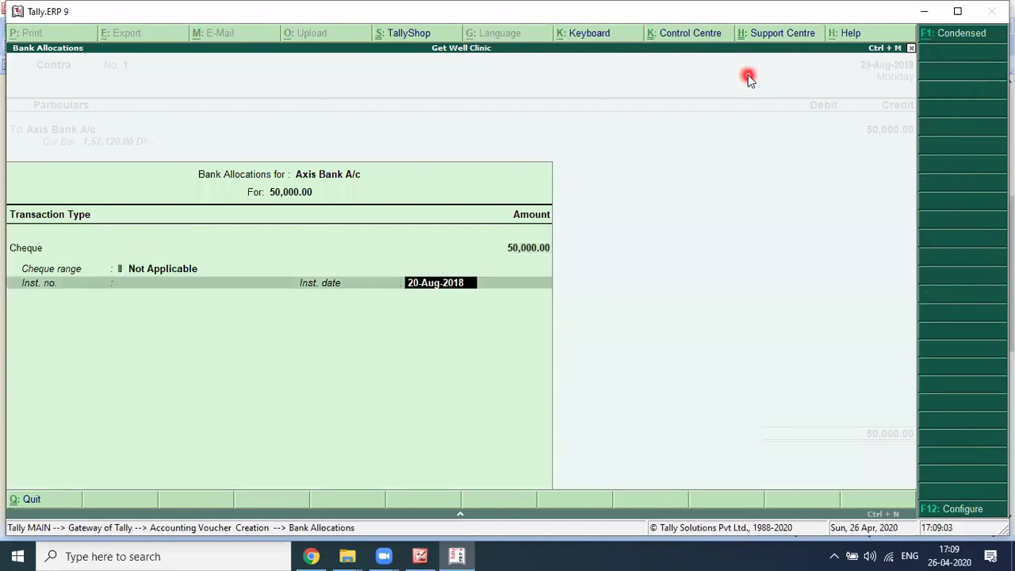
key(Return)
key(BackSpace)
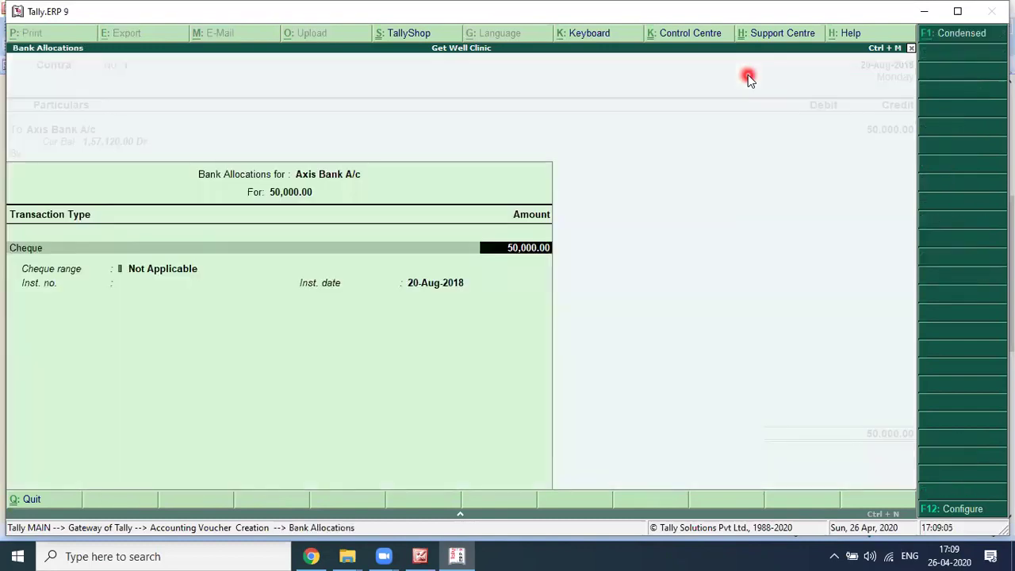
key(Return)
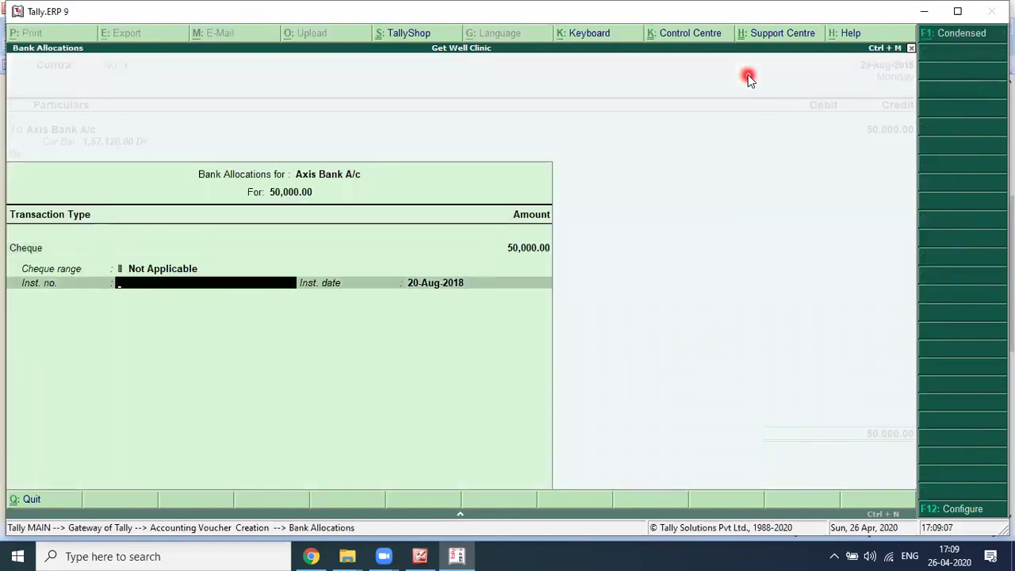
key(Return)
Step: Debit Cash with 50,000 and save Contra No. 1
key(Return)
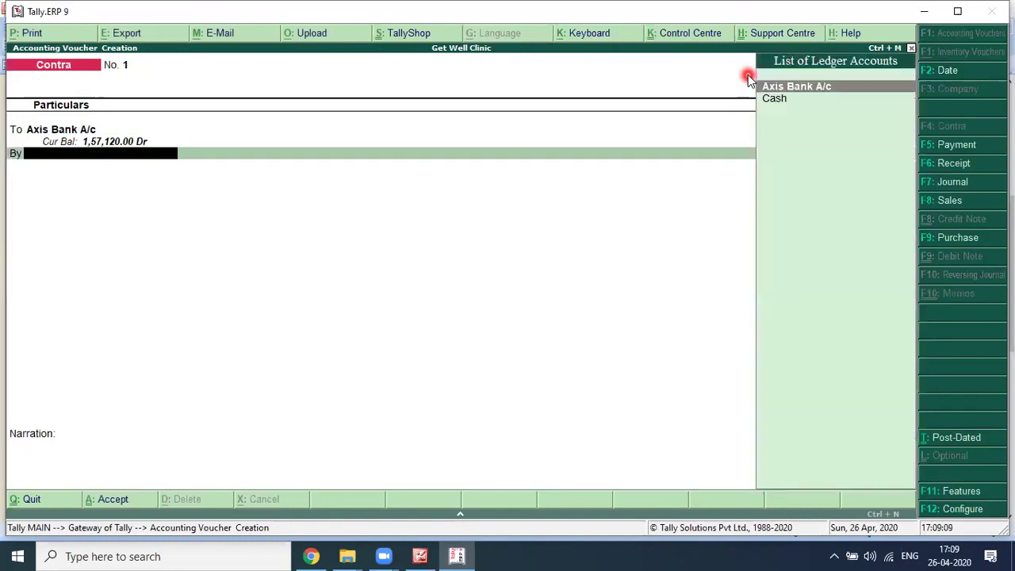
key(Down)
key(Return)
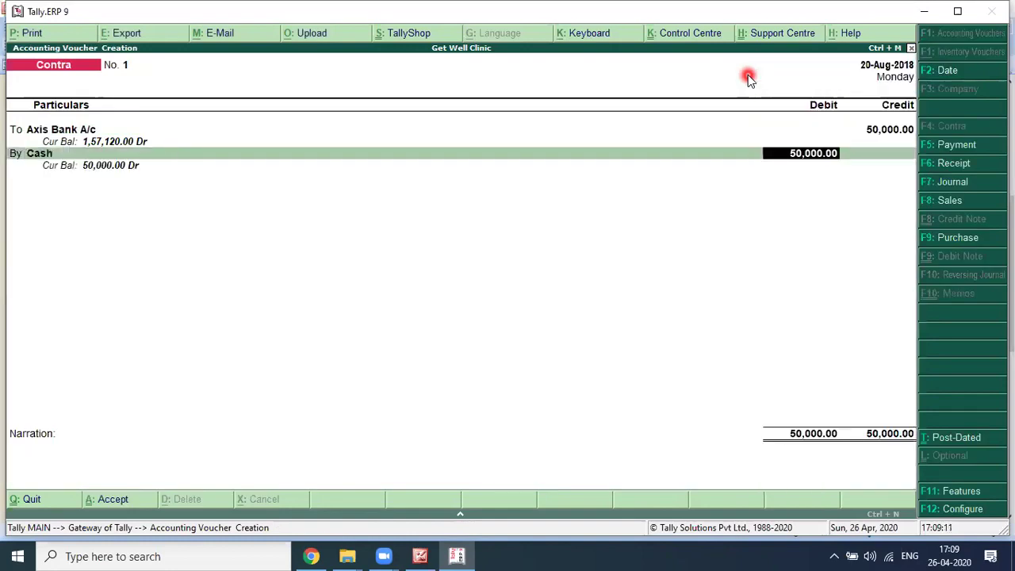
key(Return)
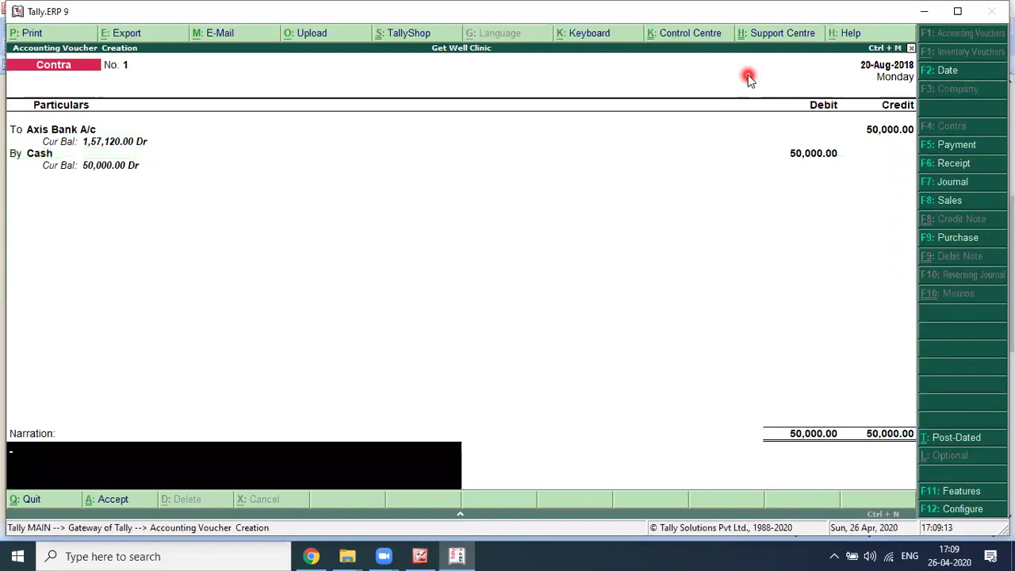
key(Return)
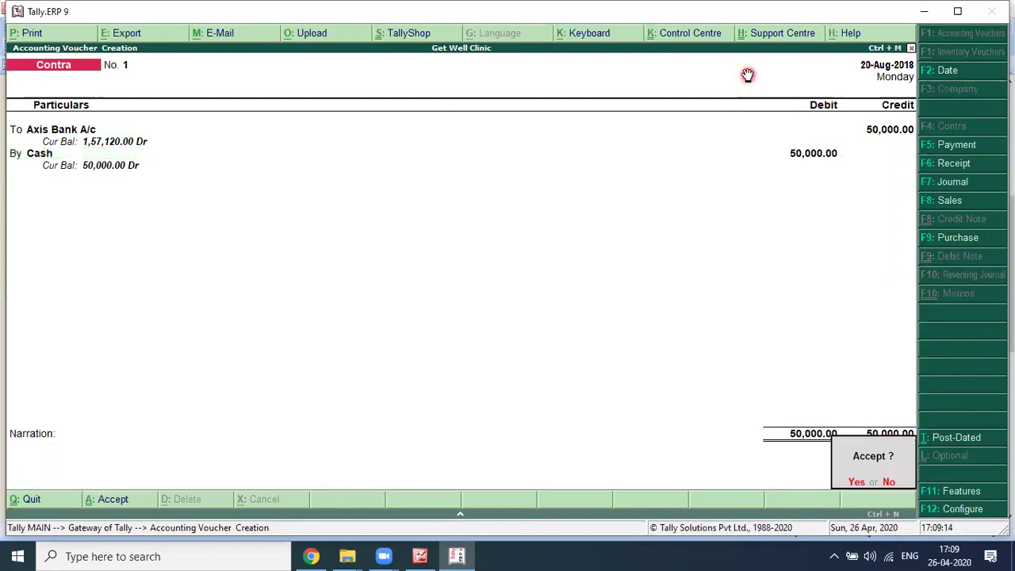
key(Return)
key(alt+Tab)
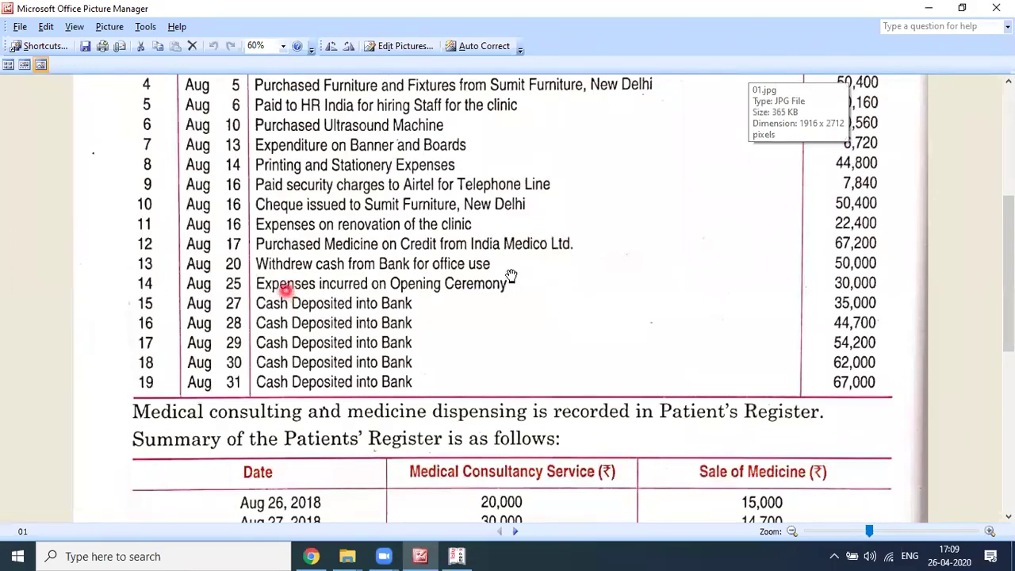
Step: Open the voucher date change (F2) and check the Aug 25 opening ceremony date in the scanned list
drag(690, 295, 377, 290)
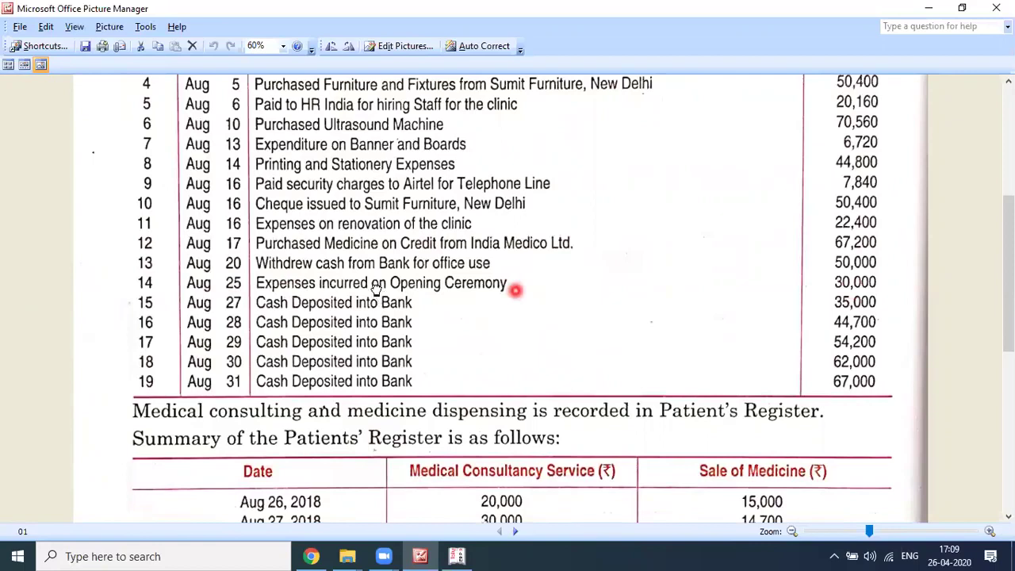
key(alt+Tab)
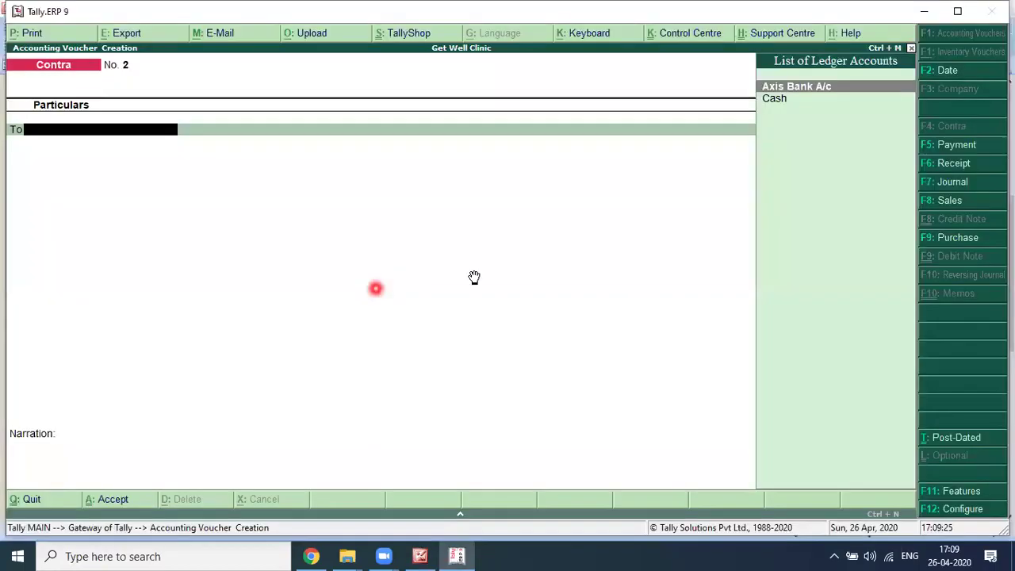
key(alt+Tab)
click(474, 277)
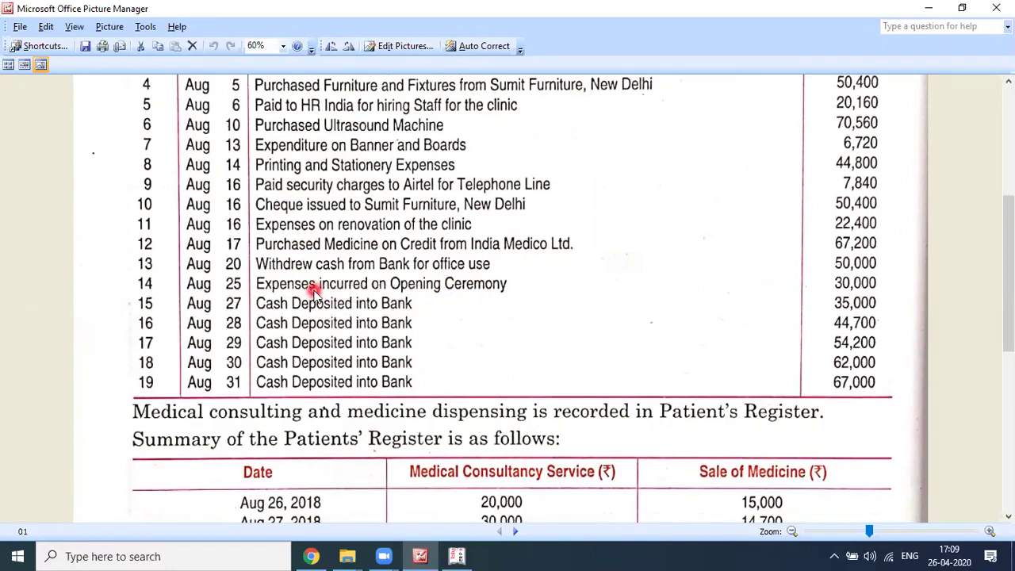
key(alt+Tab)
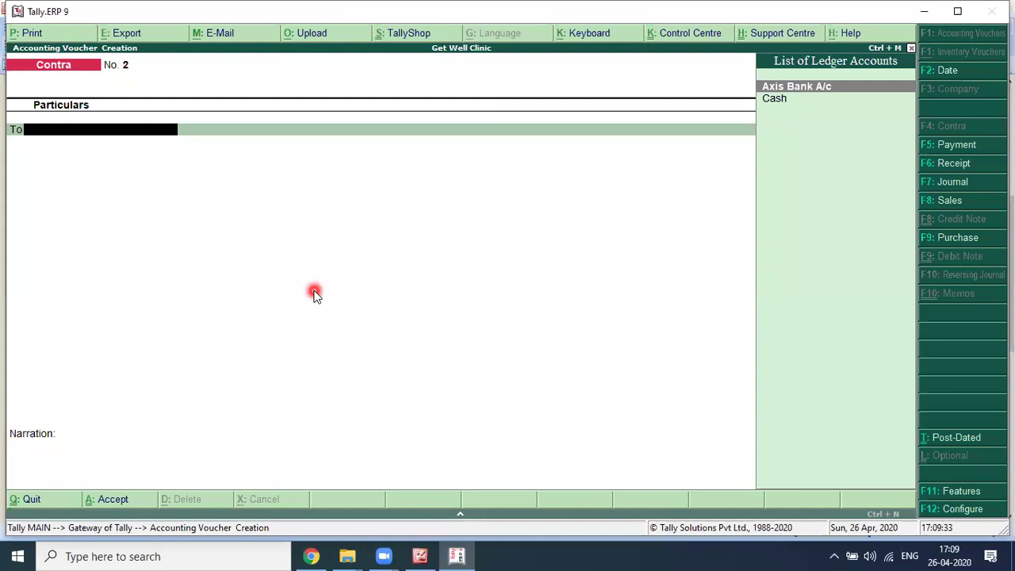
click(761, 505)
key(F2)
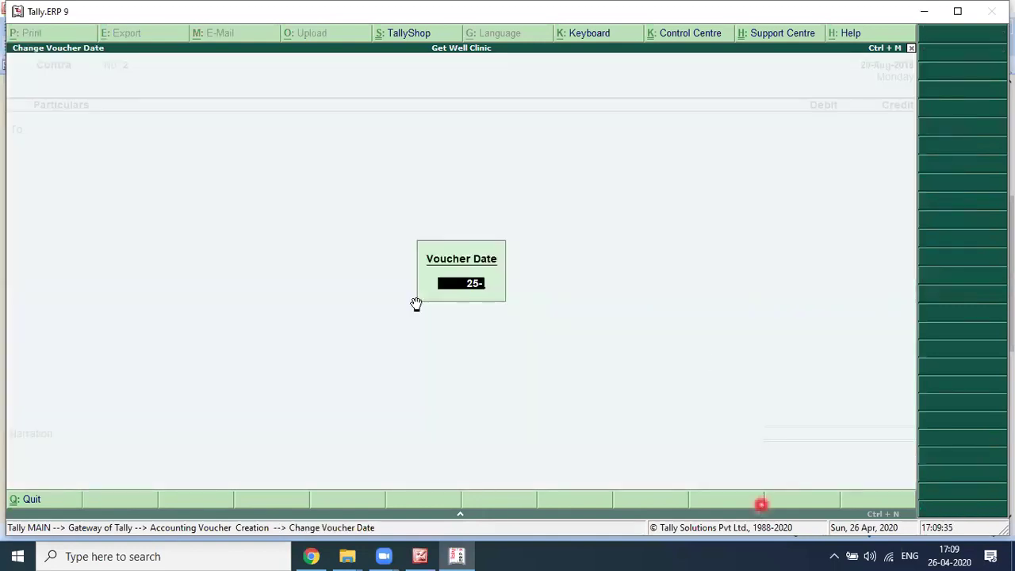
key(alt+Tab)
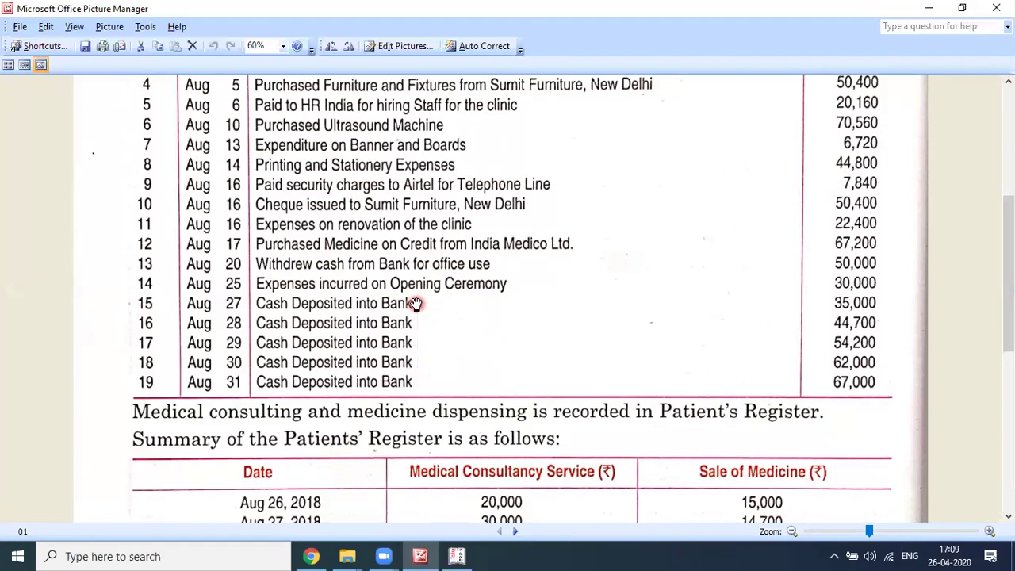
click(416, 305)
Step: Create ledger 'Opening Ceremony Expenses' under Indirect Expenses with GST Not Applicable
key(alt+Tab)
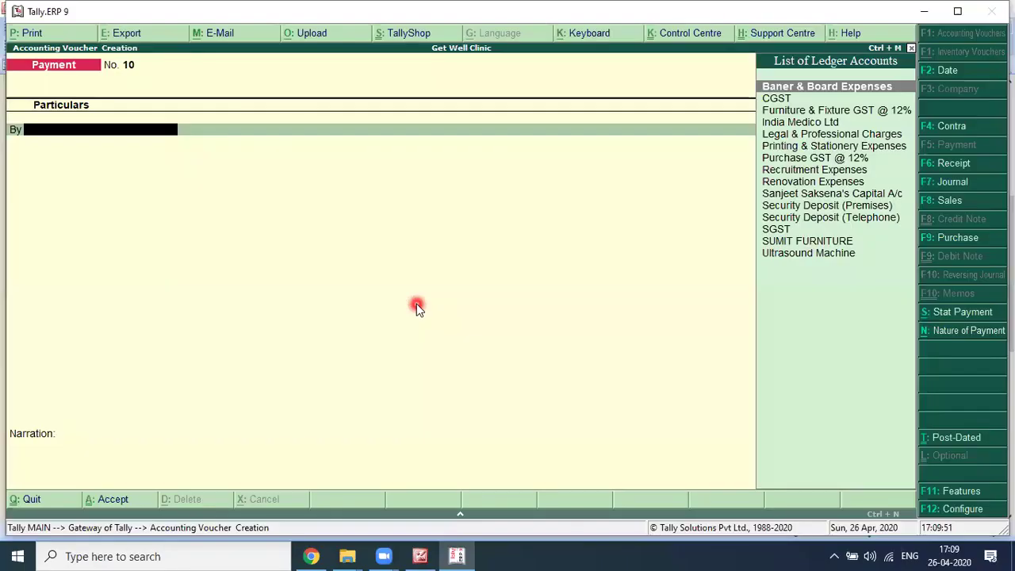
key(alt+Tab)
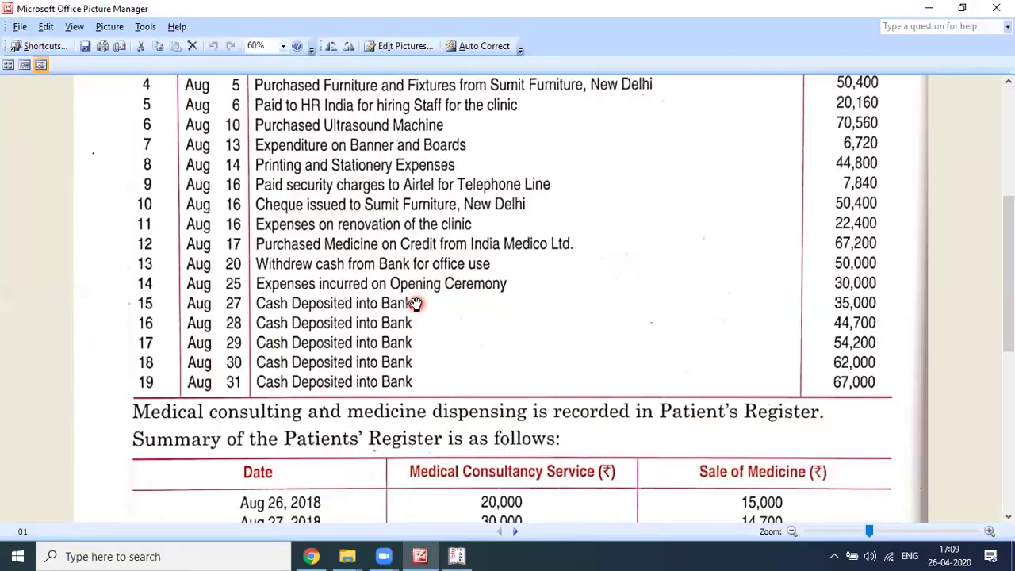
click(415, 305)
key(alt+Tab)
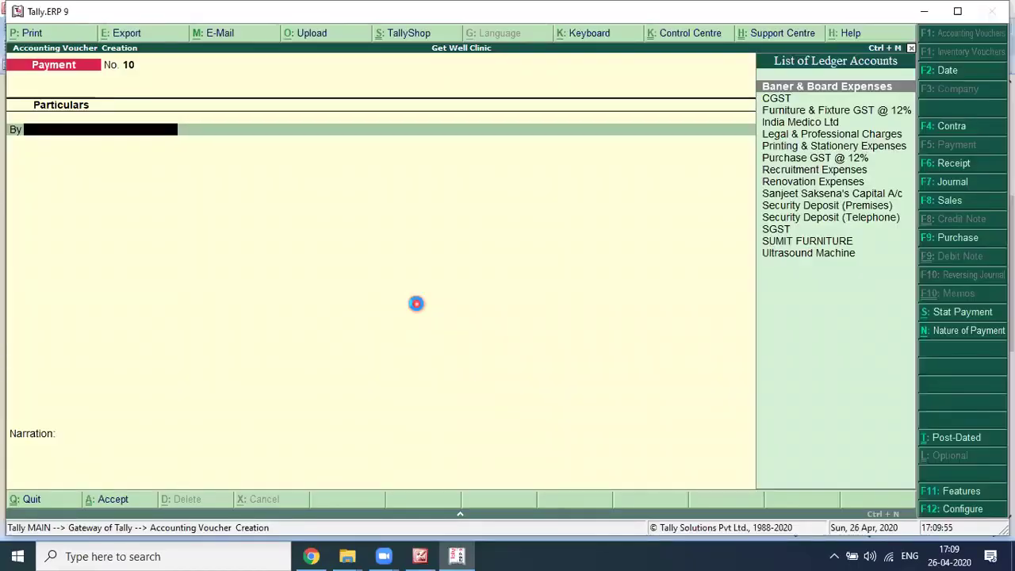
key(alt+c)
text(Opening Ceremony)
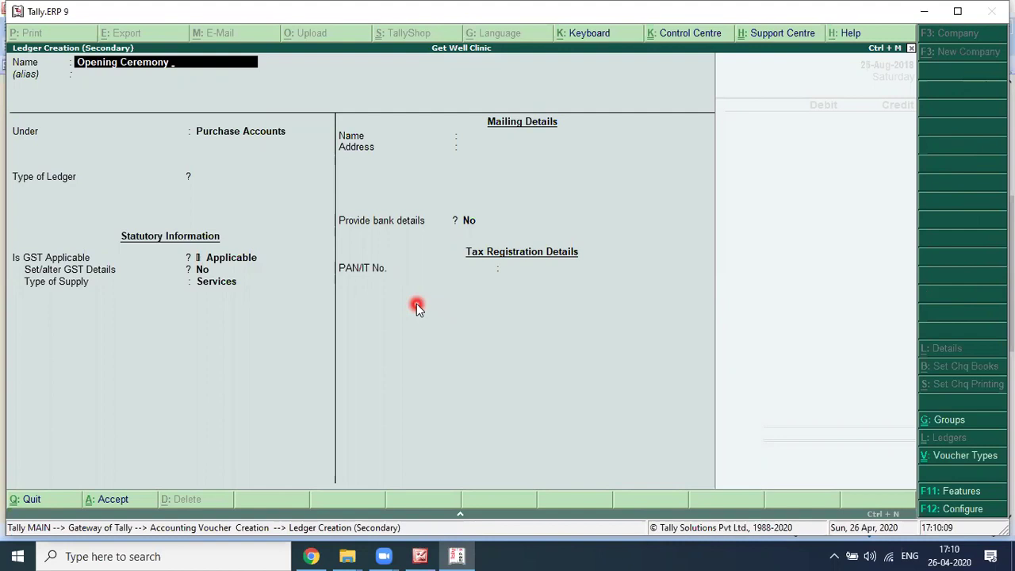
text(Expenses)
key(Return)
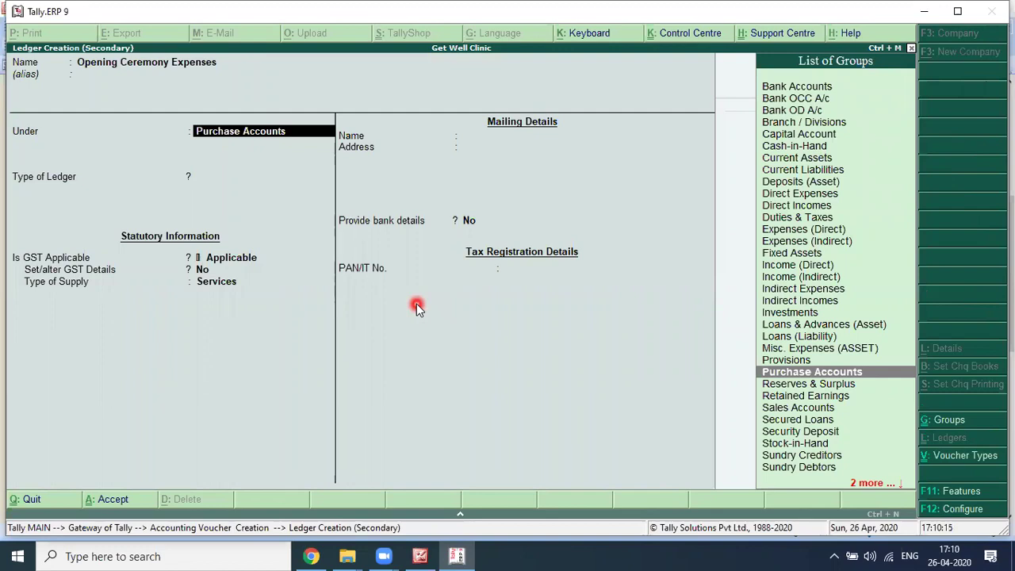
text(Indi)
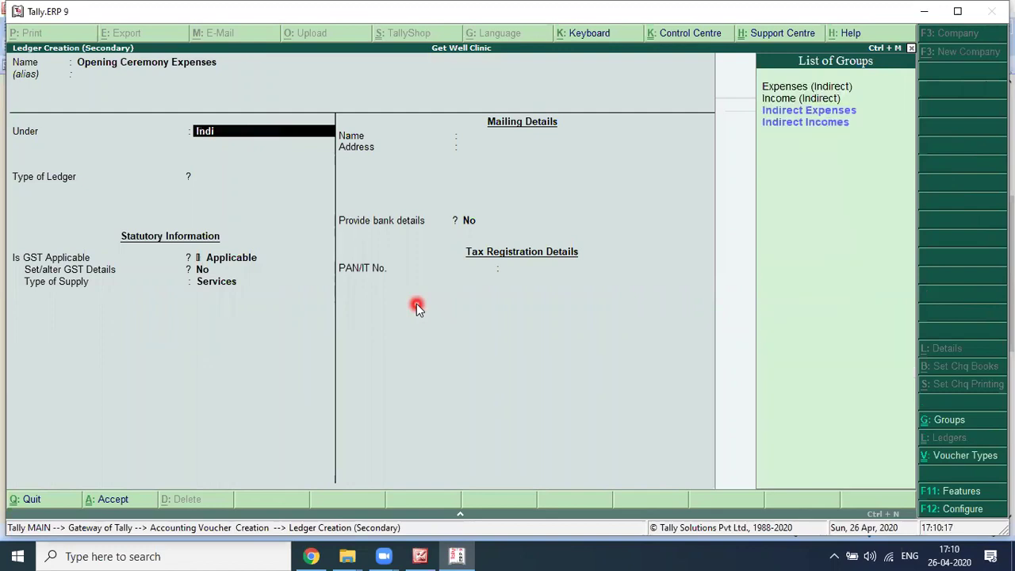
key(Return)
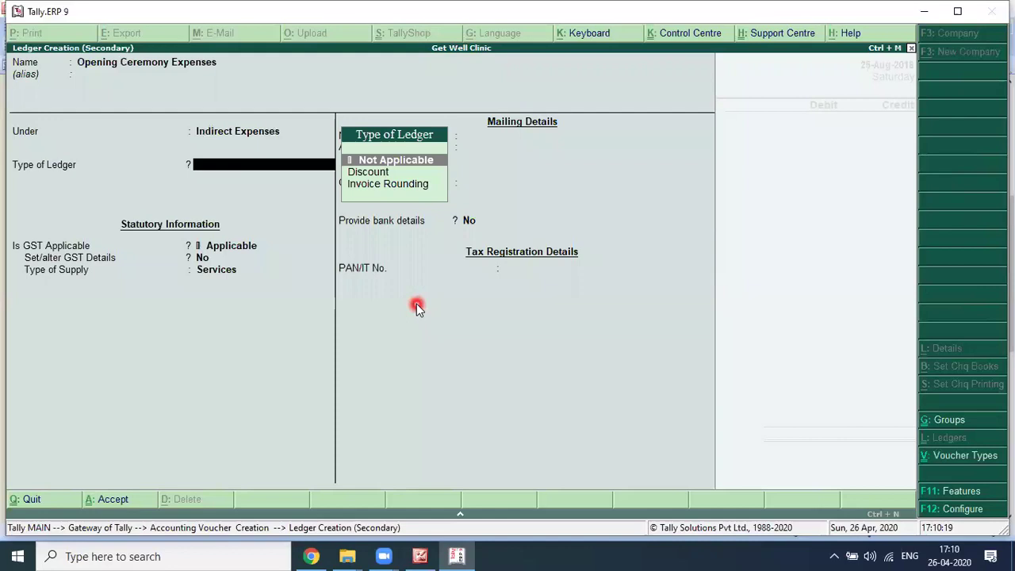
key(Return)
text(N)
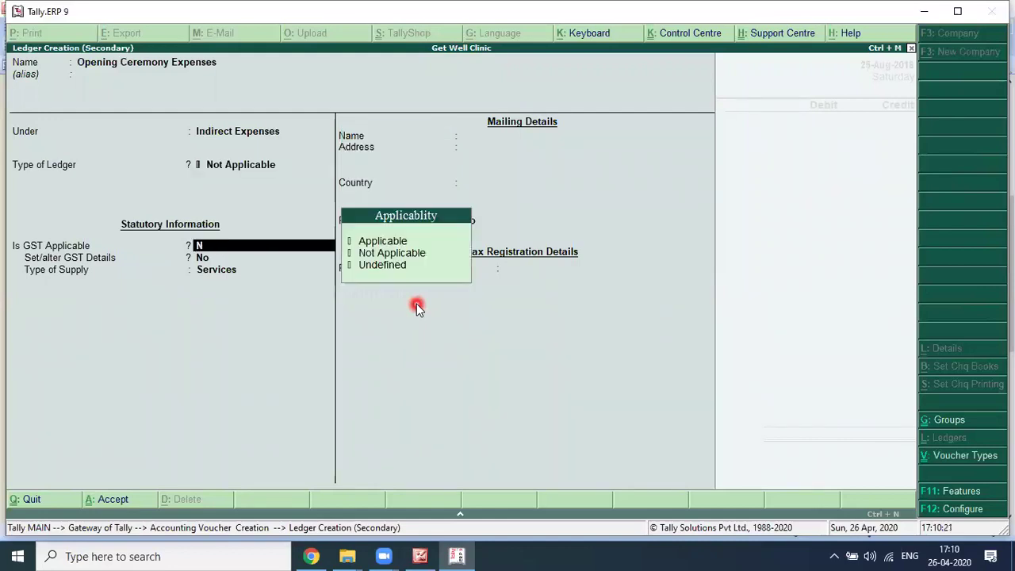
key(Return)
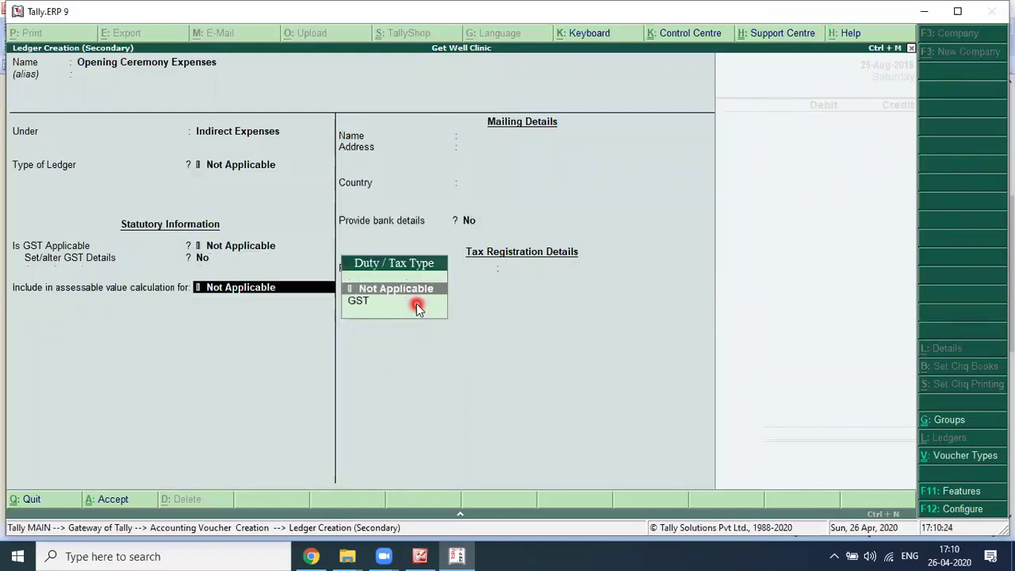
key(Return)
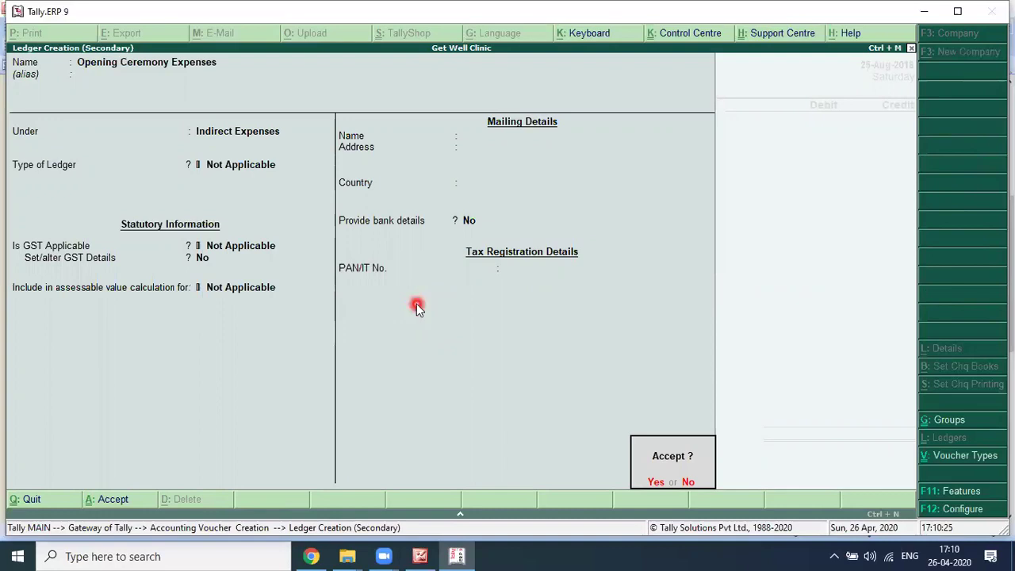
Step: Debit Opening Ceremony Expenses 30,000 and credit Axis Bank A/c by cheque
key(alt+Tab)
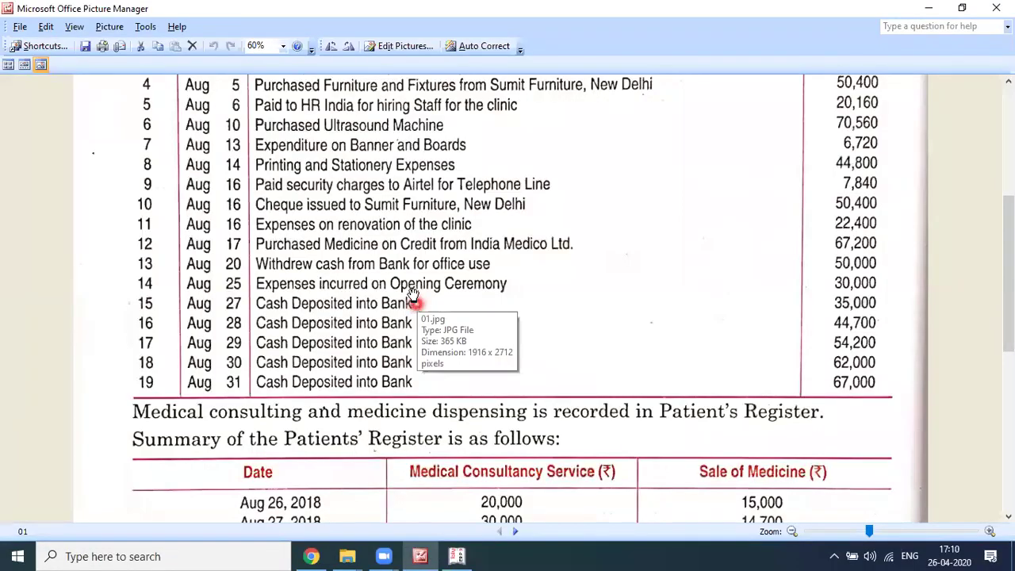
scroll(678, 322, up, 1)
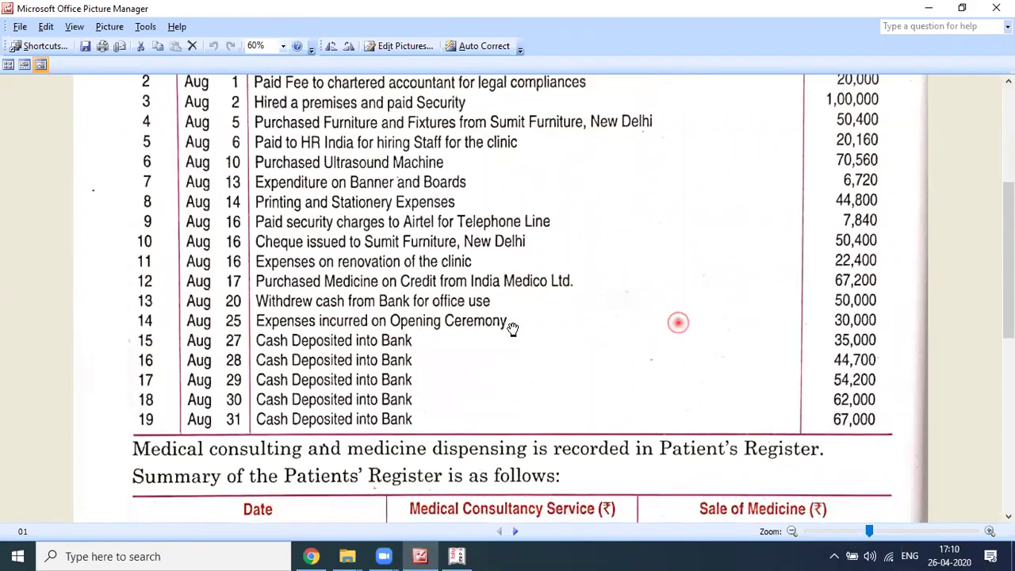
scroll(512, 333, up, 1)
key(alt+Tab)
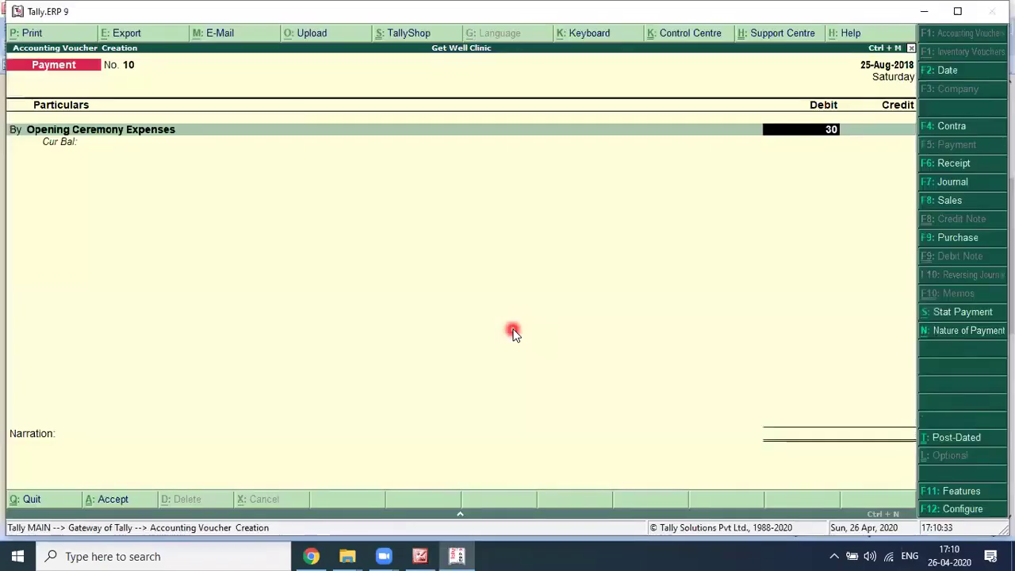
text(30000)
key(Return)
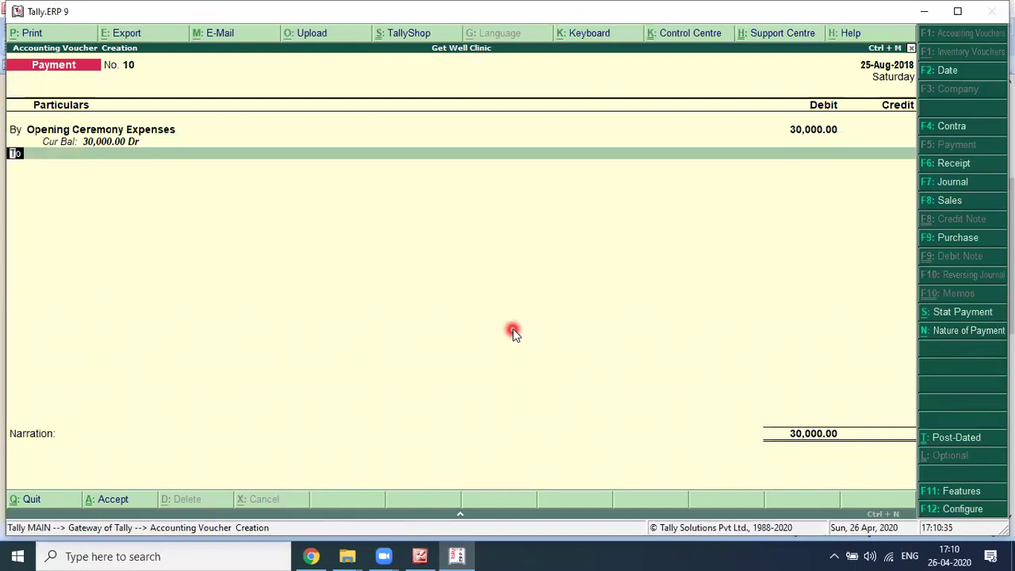
text(Axis)
key(Return)
key(Return)
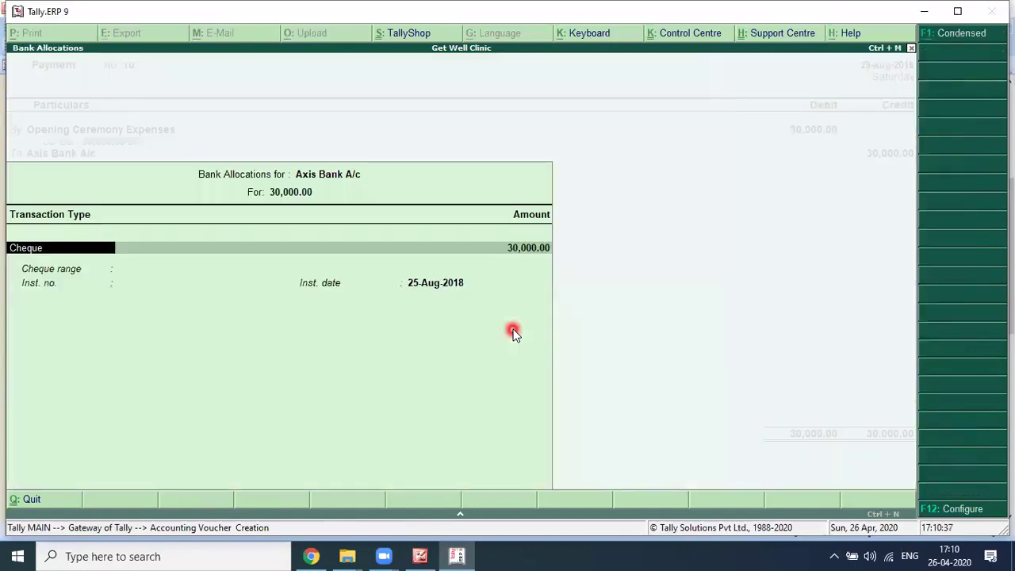
key(Return)
key(Return)
key(Return)
key(Return)
key(Return)
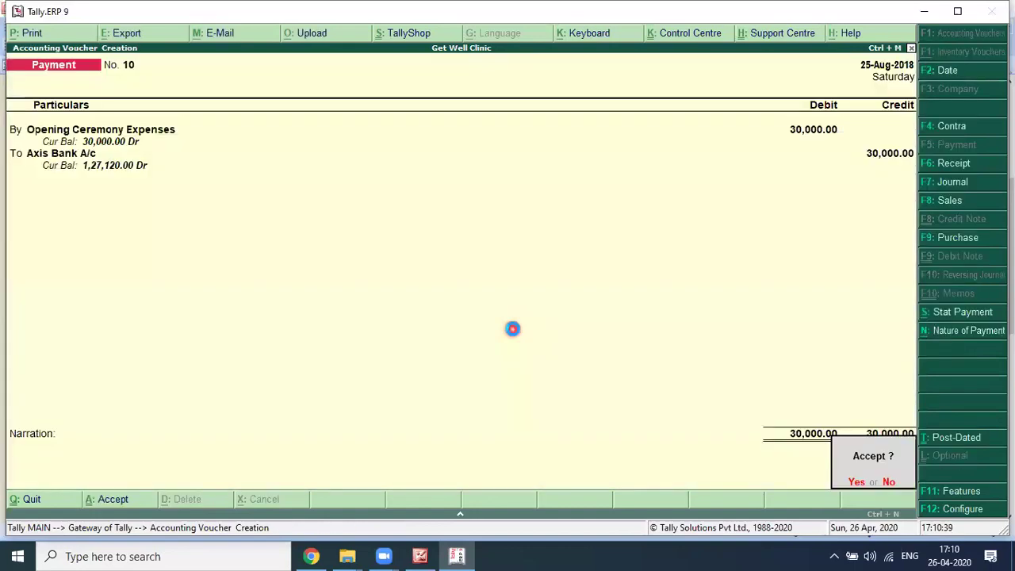
key(alt+Tab)
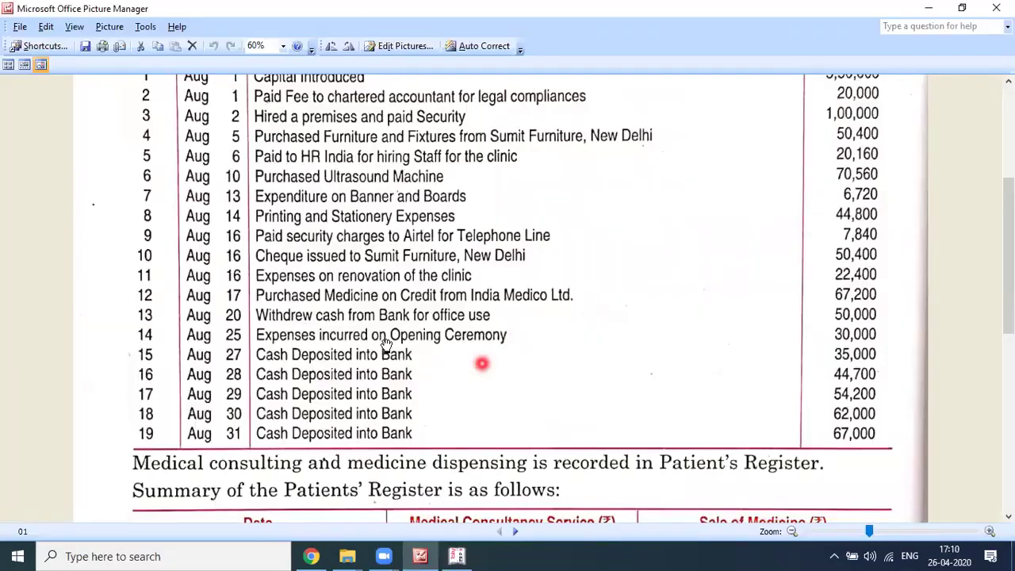
scroll(387, 347, down, 3)
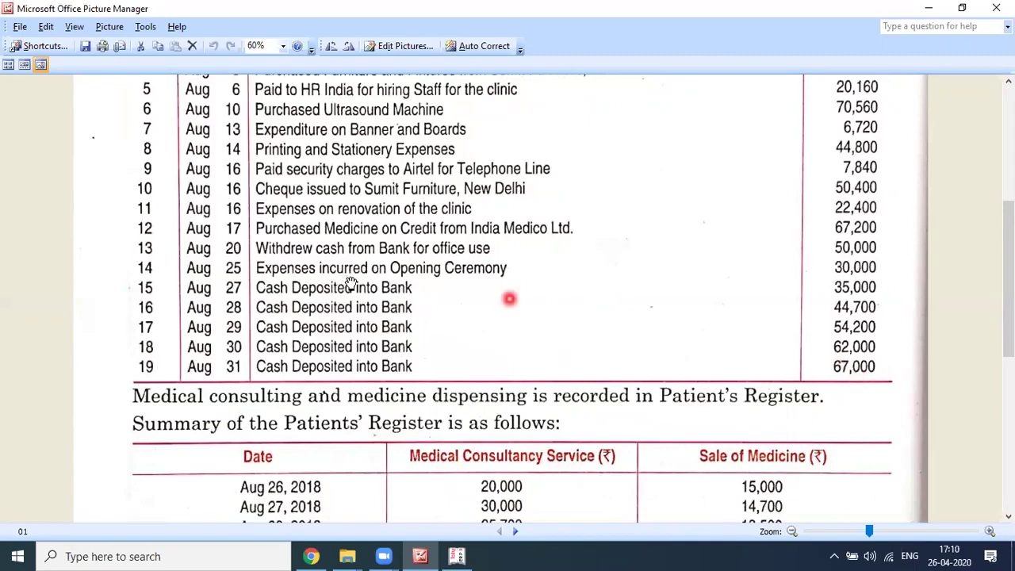
scroll(340, 281, down, 1)
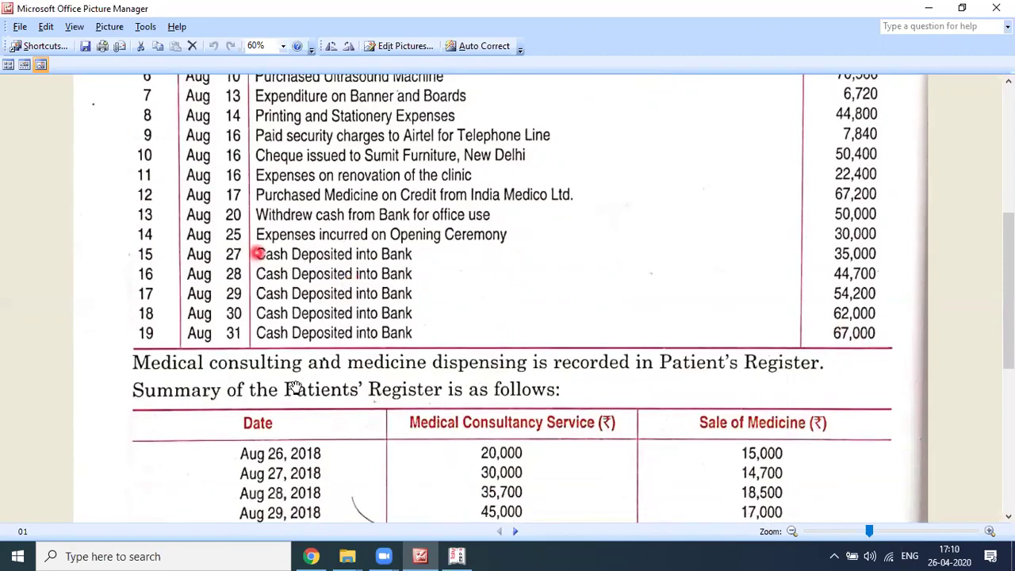
scroll(295, 387, down, 1)
scroll(816, 389, down, 1)
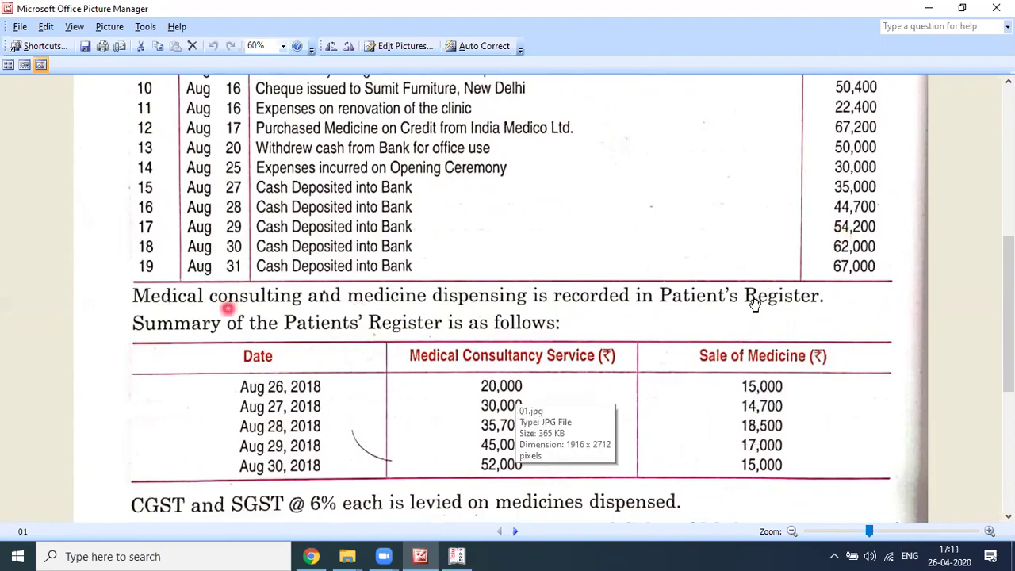
scroll(713, 312, down, 1)
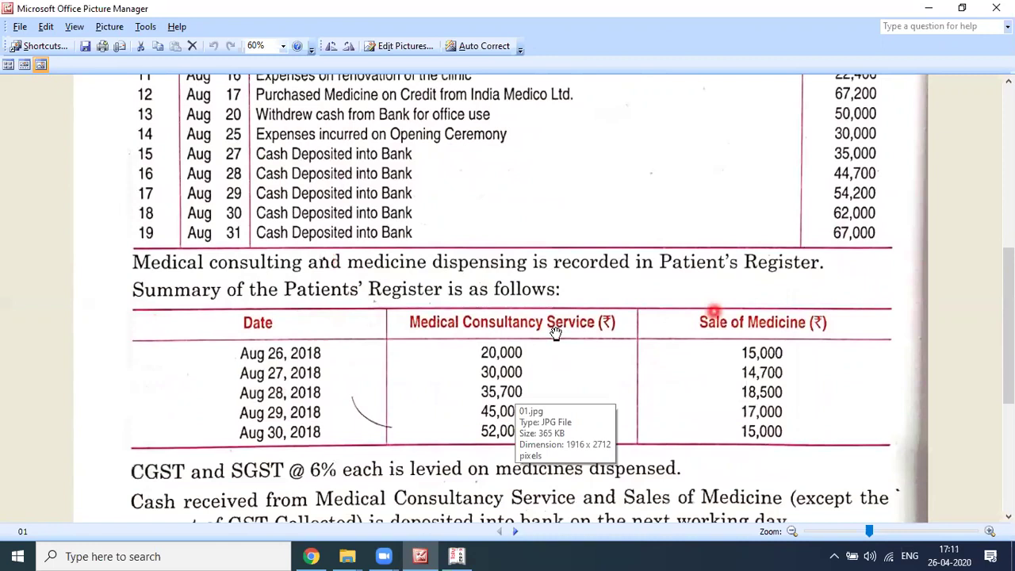
scroll(556, 333, down, 1)
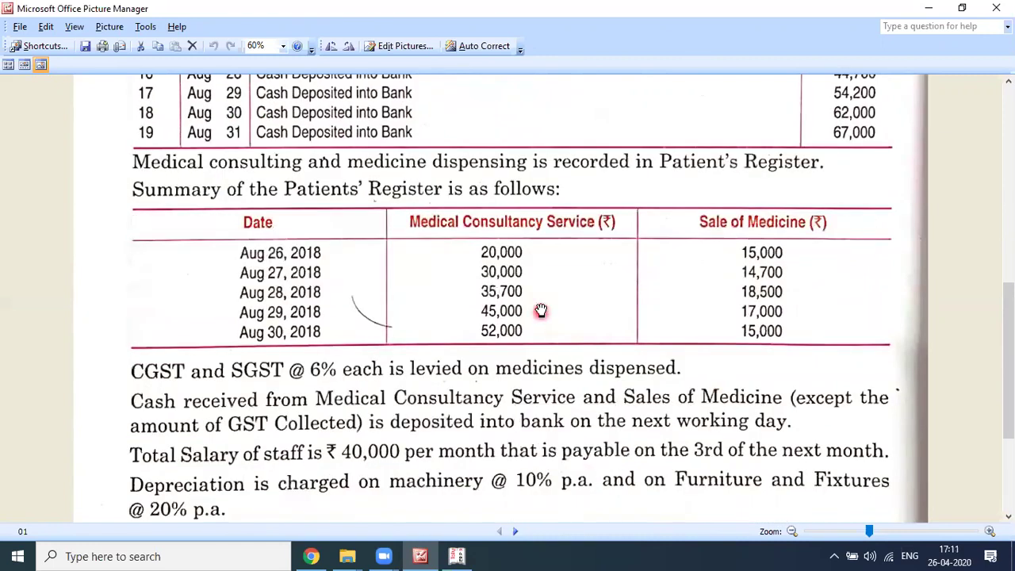
scroll(539, 271, up, 1)
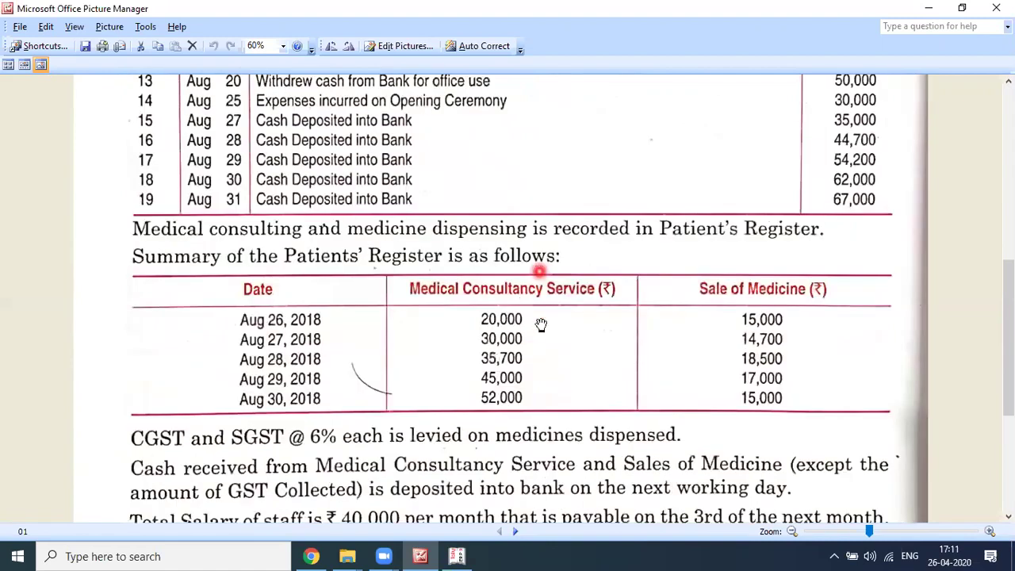
scroll(263, 370, down, 1)
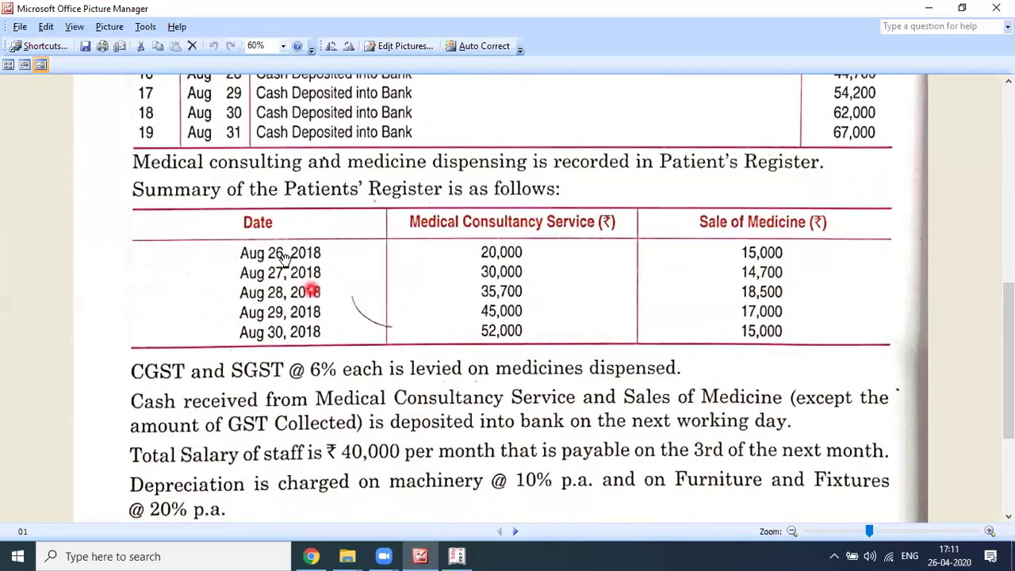
scroll(218, 140, up, 3)
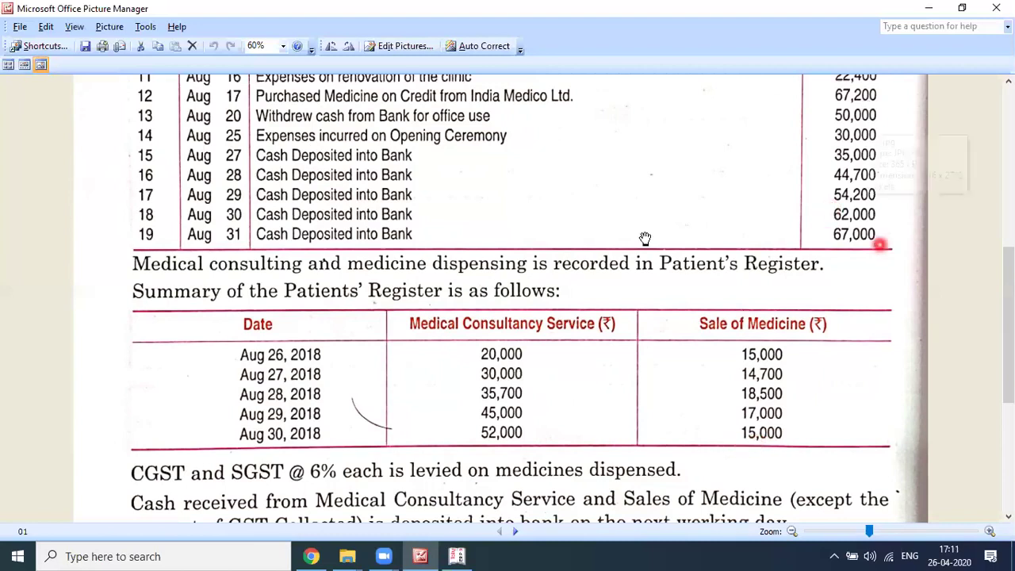
scroll(414, 332, down, 1)
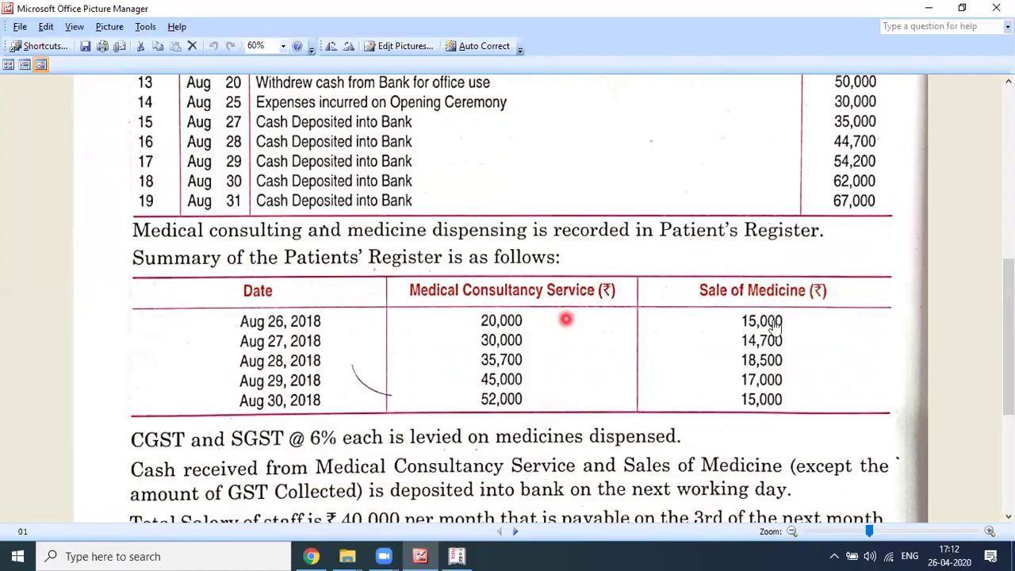
key(alt+Tab)
key(alt+Tab)
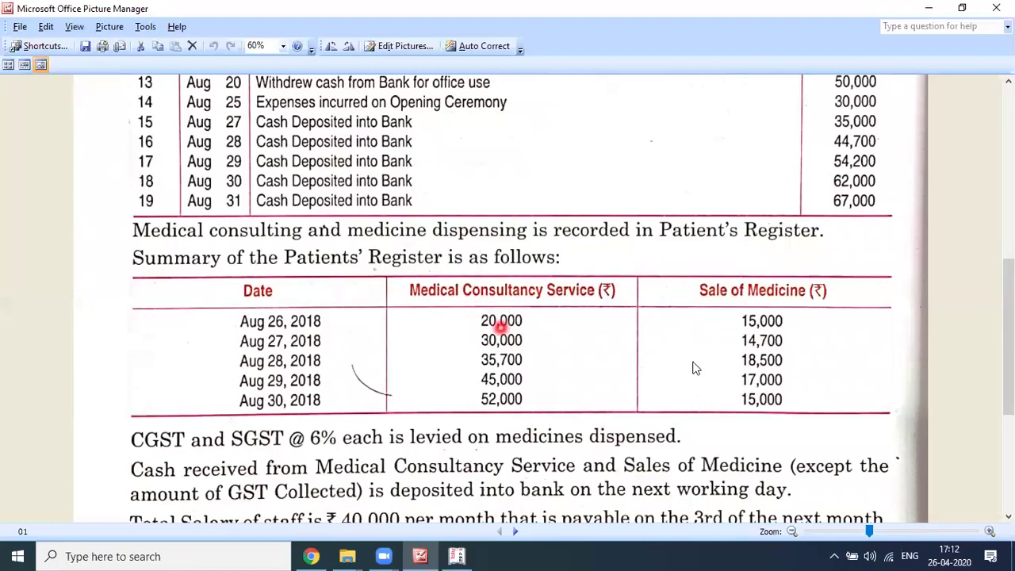
Step: Change the voucher date to 26-8-2018 and open an empty Journal voucher with F7
key(alt+Tab)
key(F2)
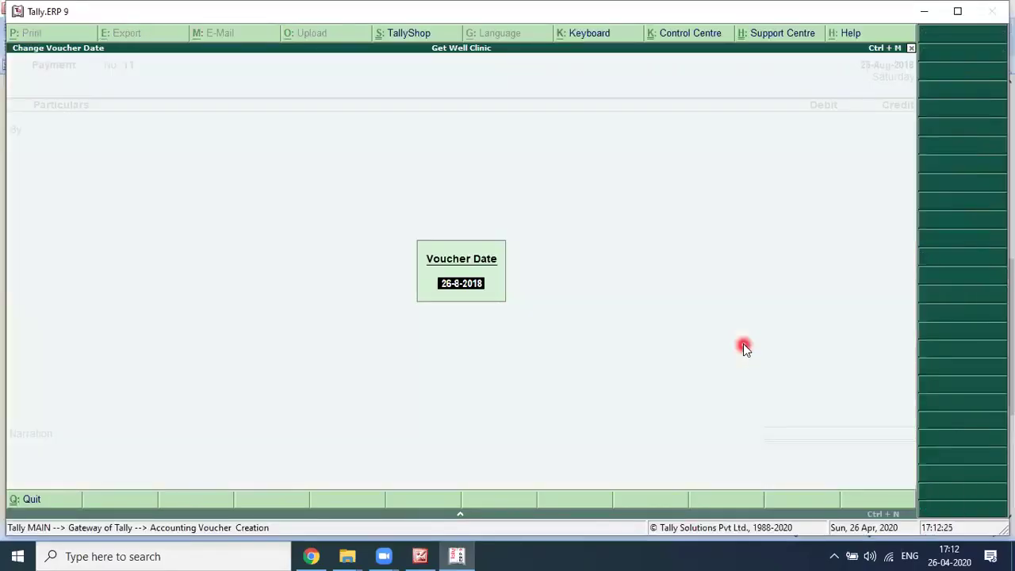
text(26)
key(Return)
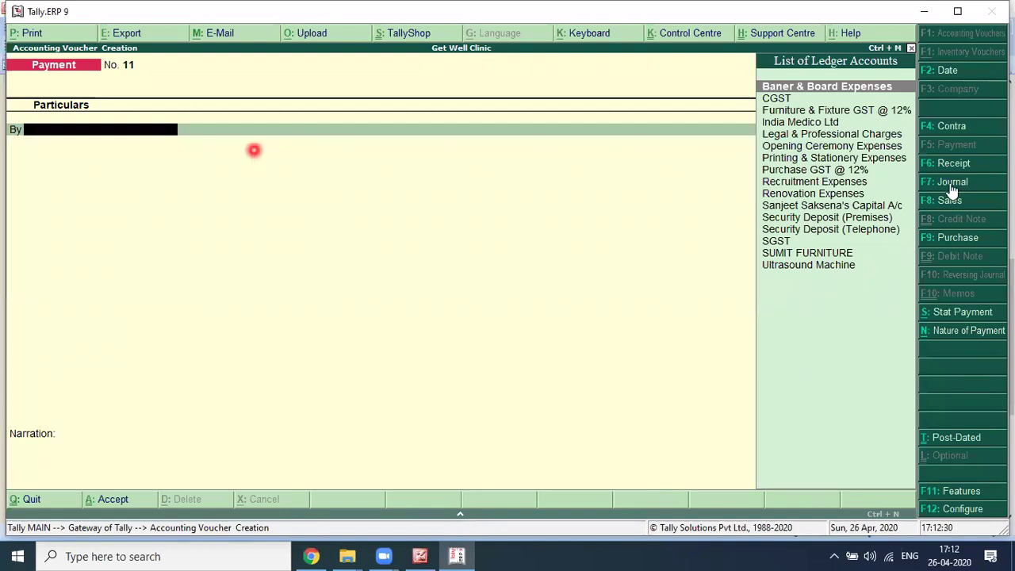
key(F7)
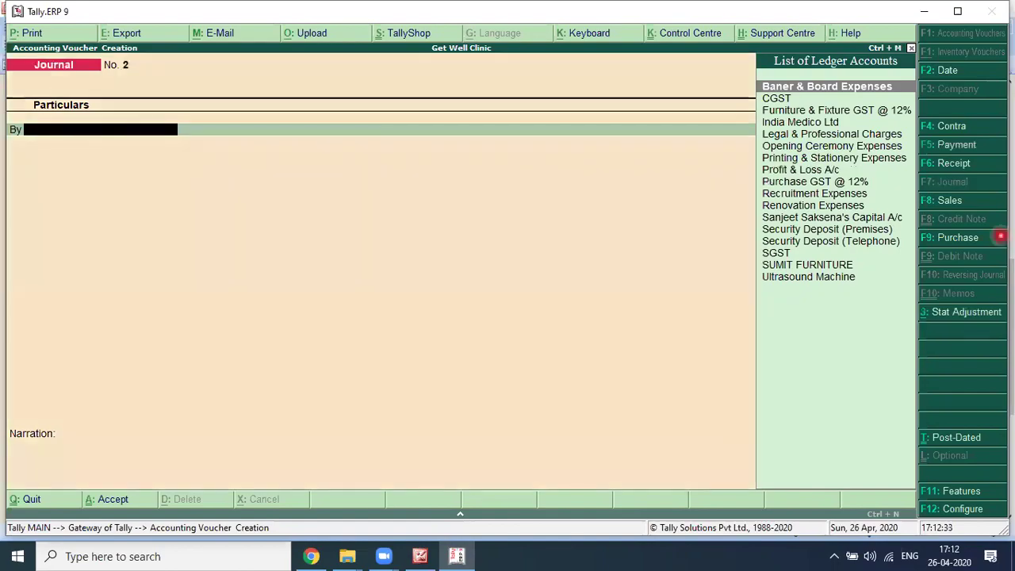
Step: Create ledger 'Medical Consultancy Services' under Direct Incomes, marking GST Not Applicable
key(alt+Tab)
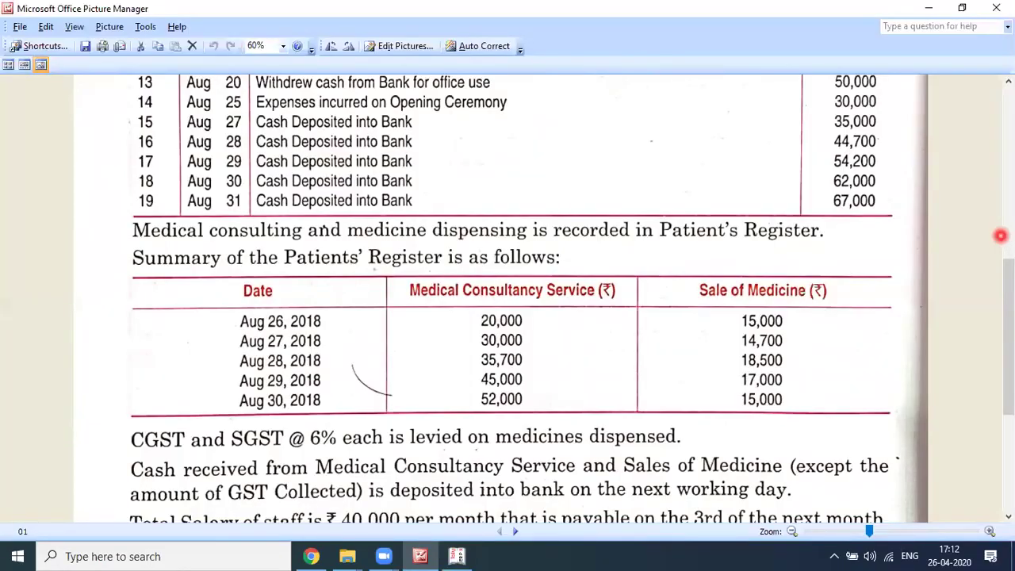
key(alt+Tab)
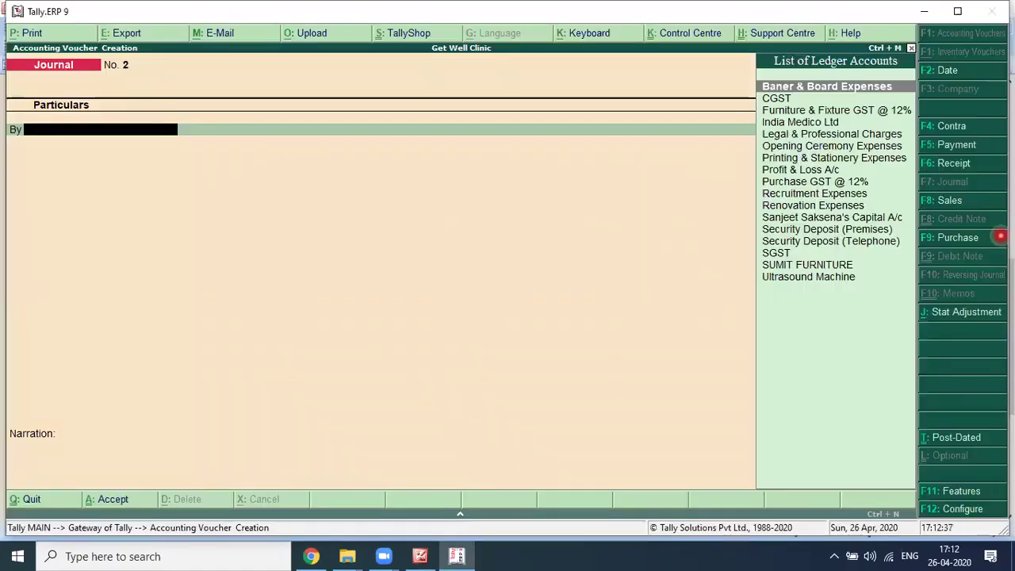
key(alt+c)
text(Medical Consultancy Services)
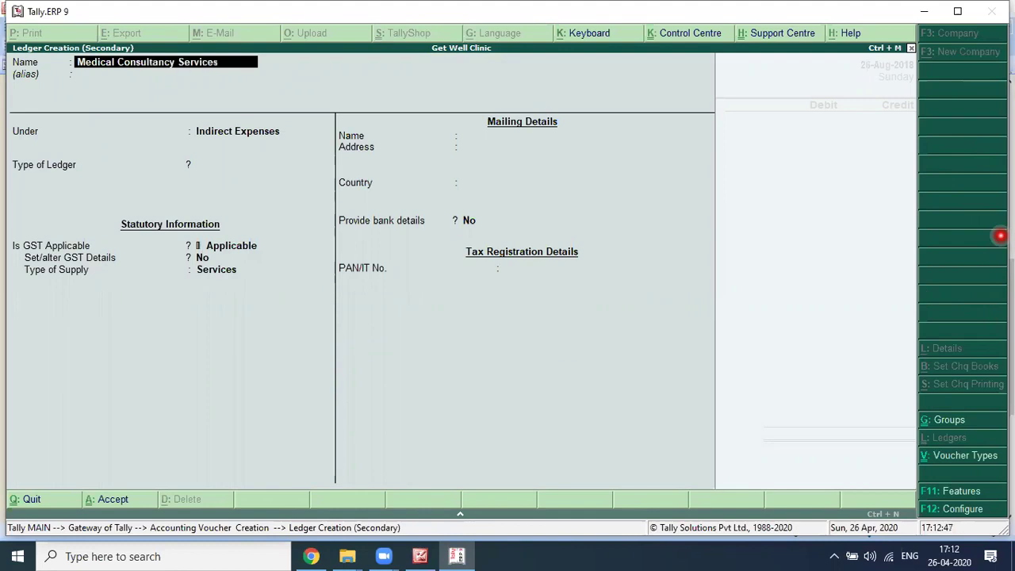
key(Return)
key(Return)
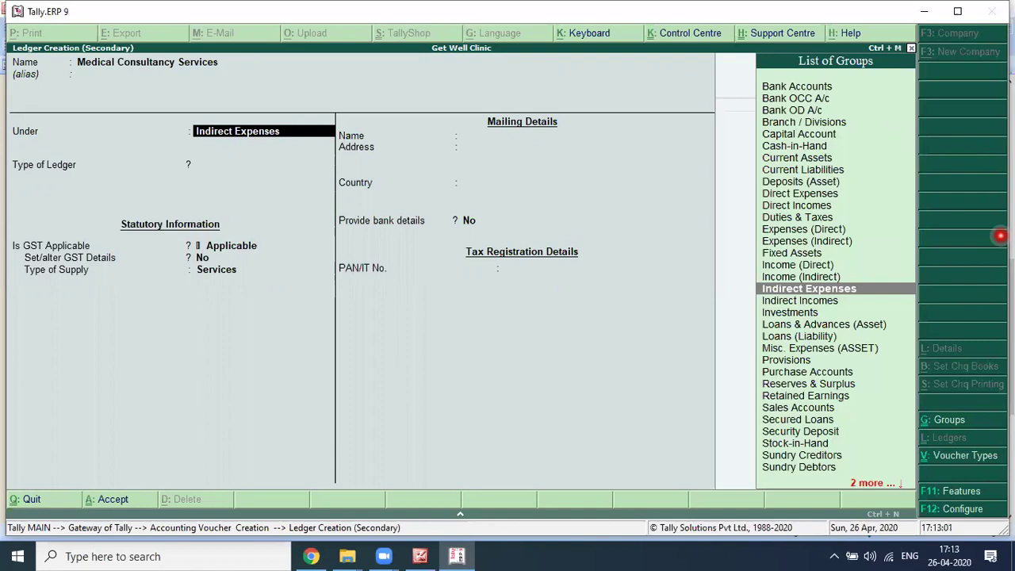
text(Direc)
key(Down)
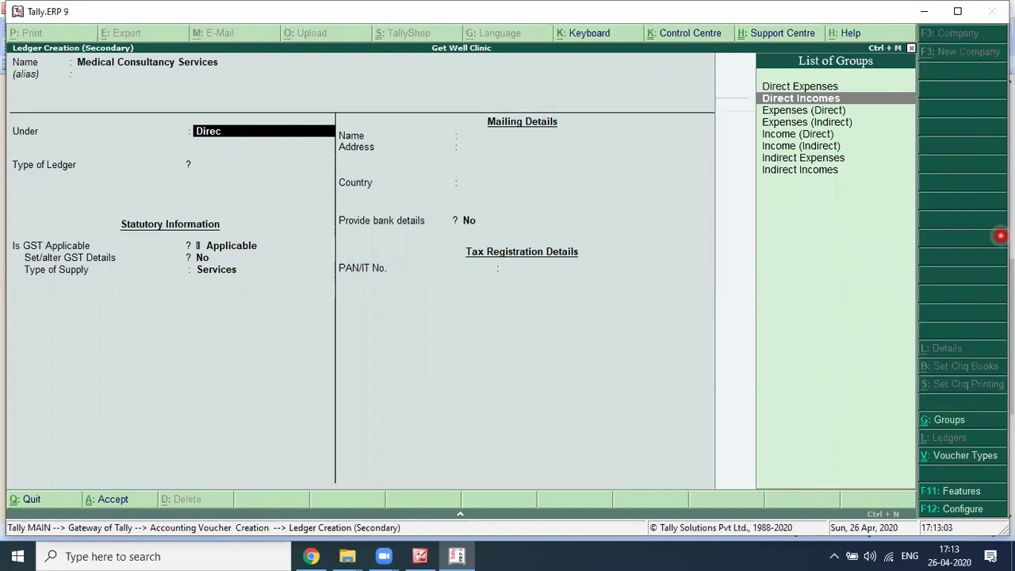
key(Return)
key(Return)
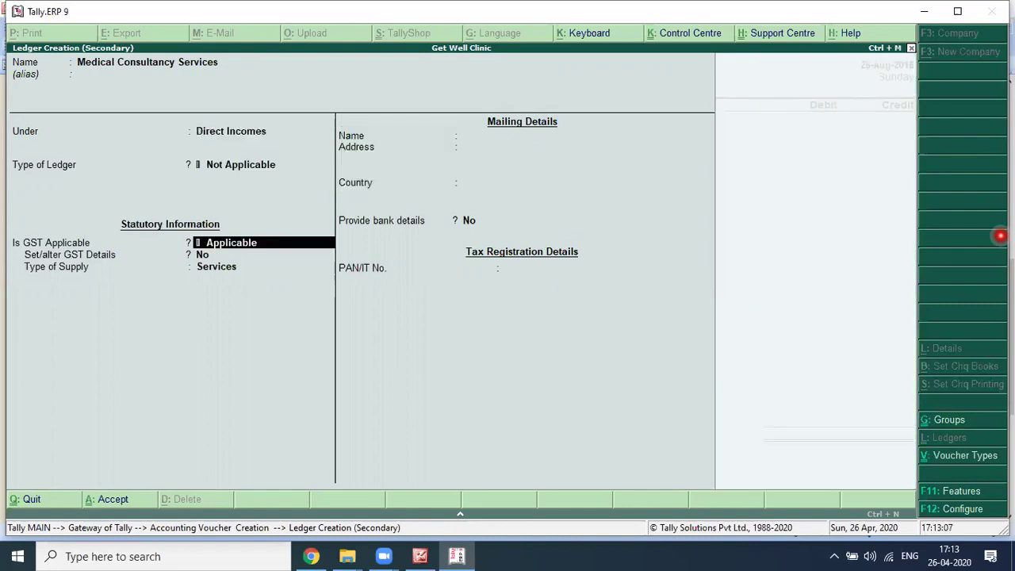
text(Not)
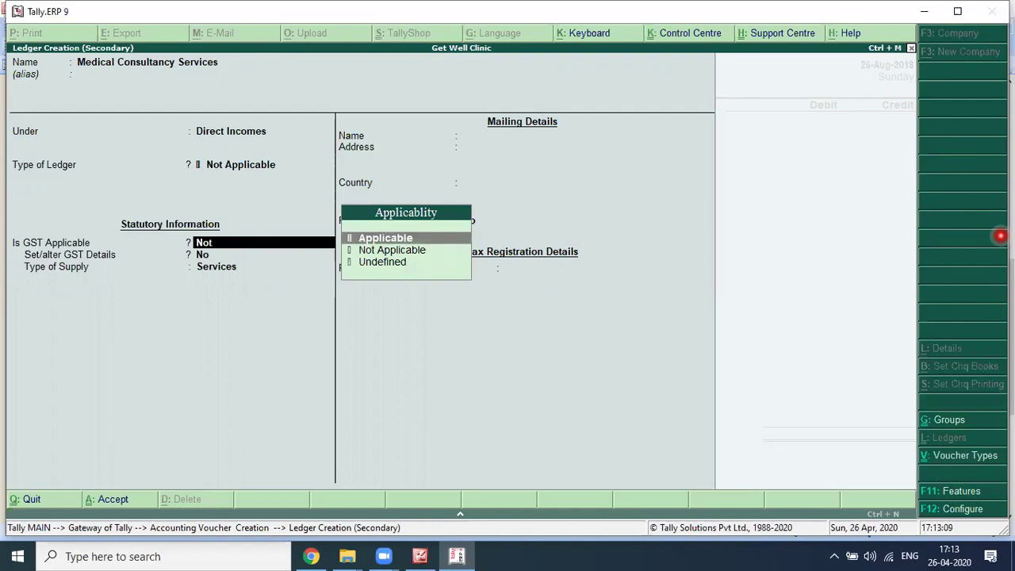
key(Return)
key(Return)
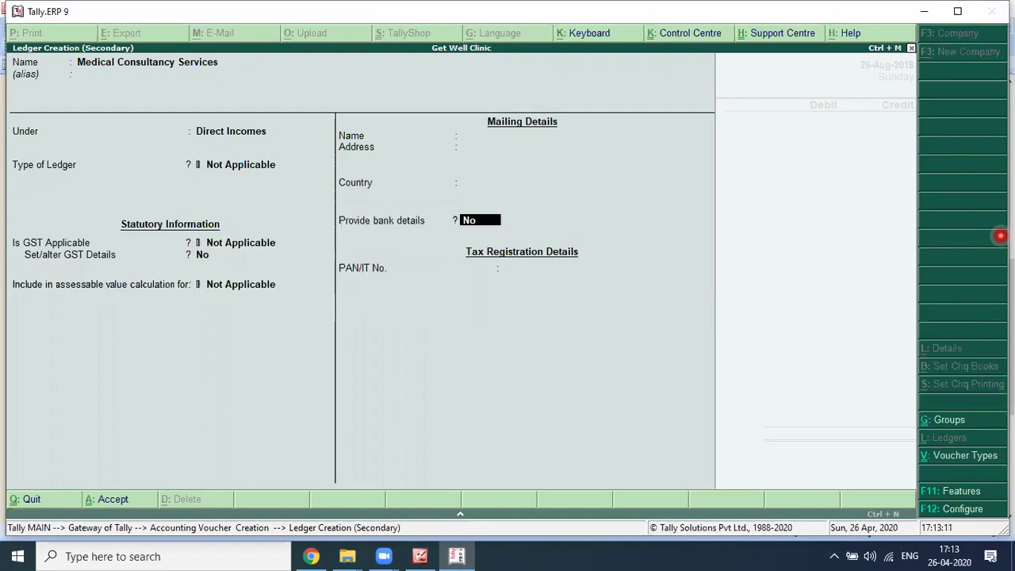
key(Return)
key(Return)
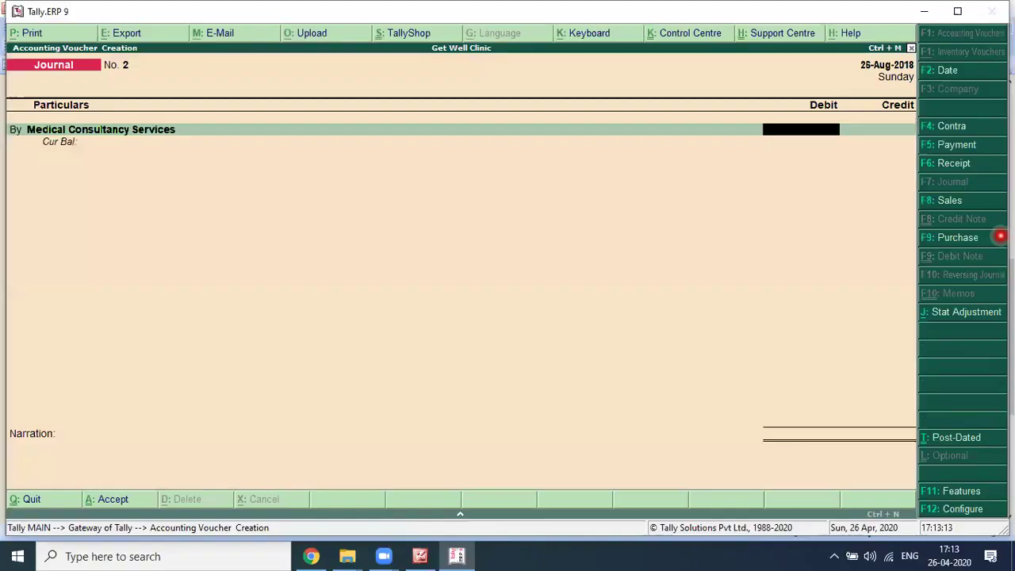
Step: Switch the voucher type to Receipt, checking the Aug 26 consultancy amount in the textbook
key(alt+Tab)
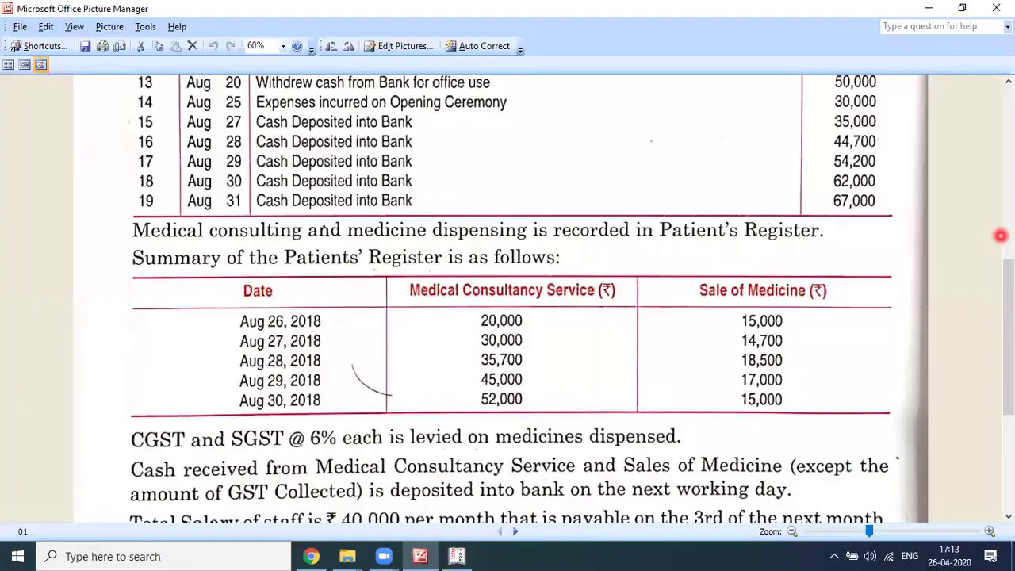
key(alt+Tab)
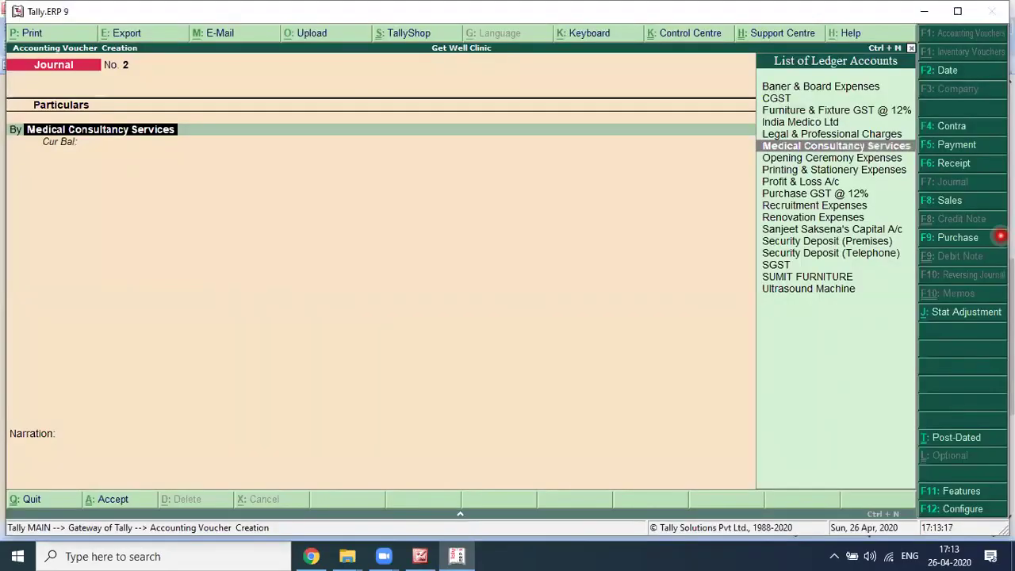
key(alt+Tab)
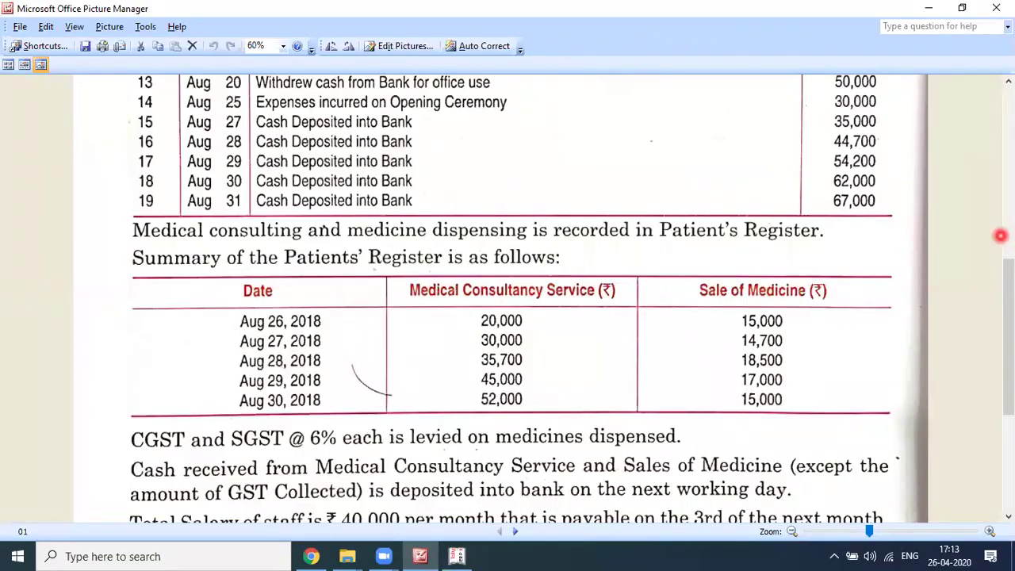
key(alt+Tab)
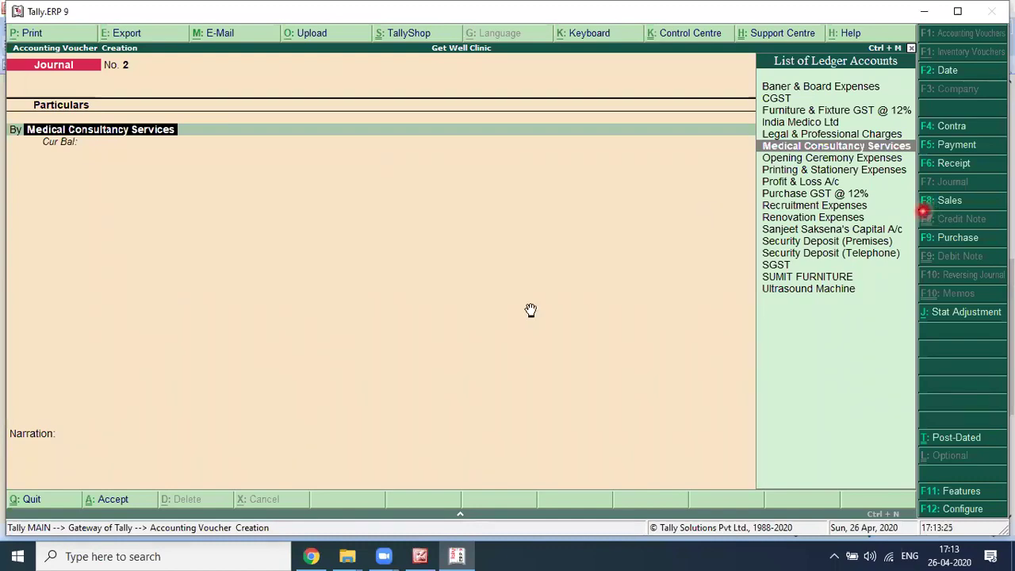
key(alt+Tab)
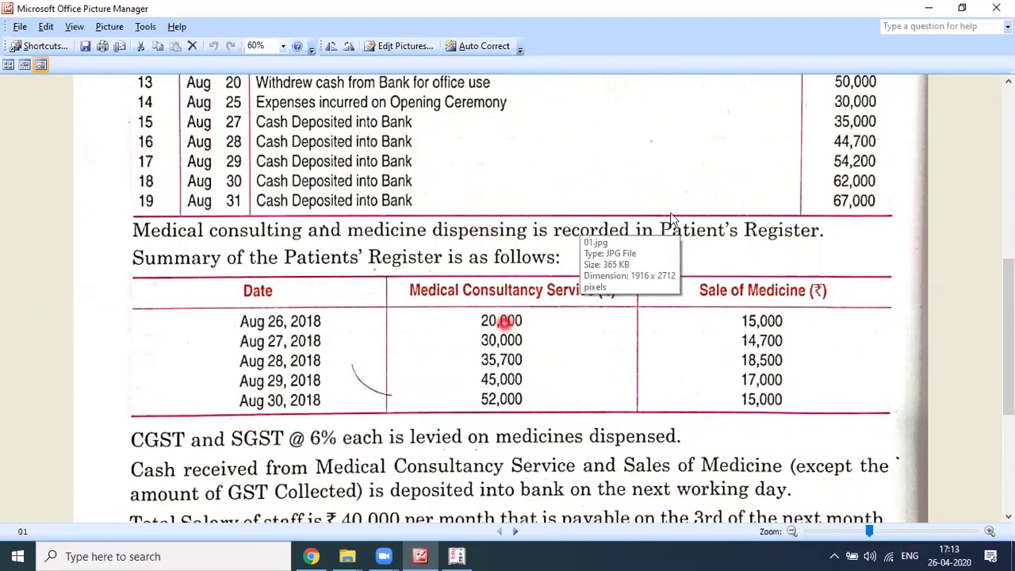
key(alt+Tab)
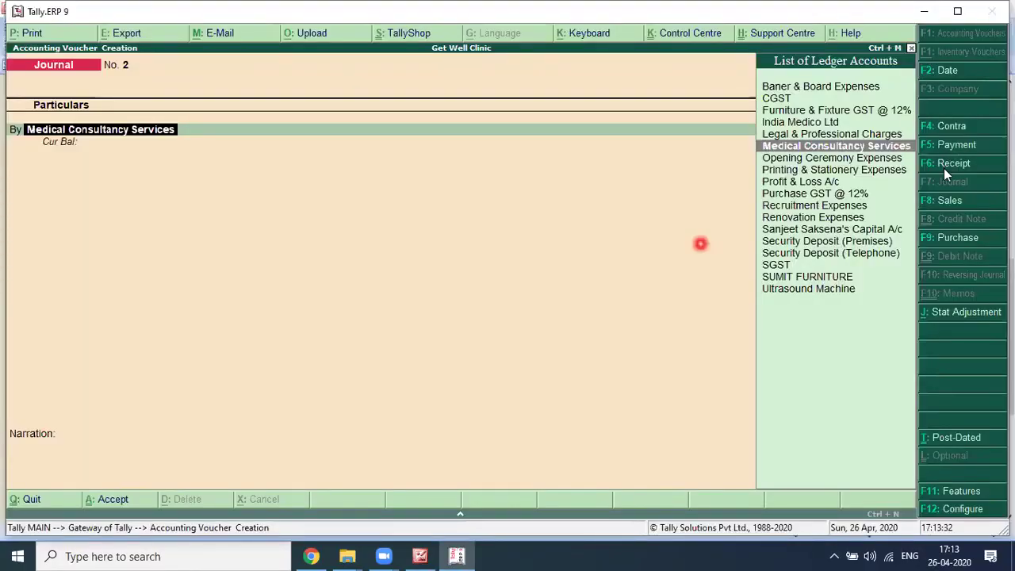
click(951, 164)
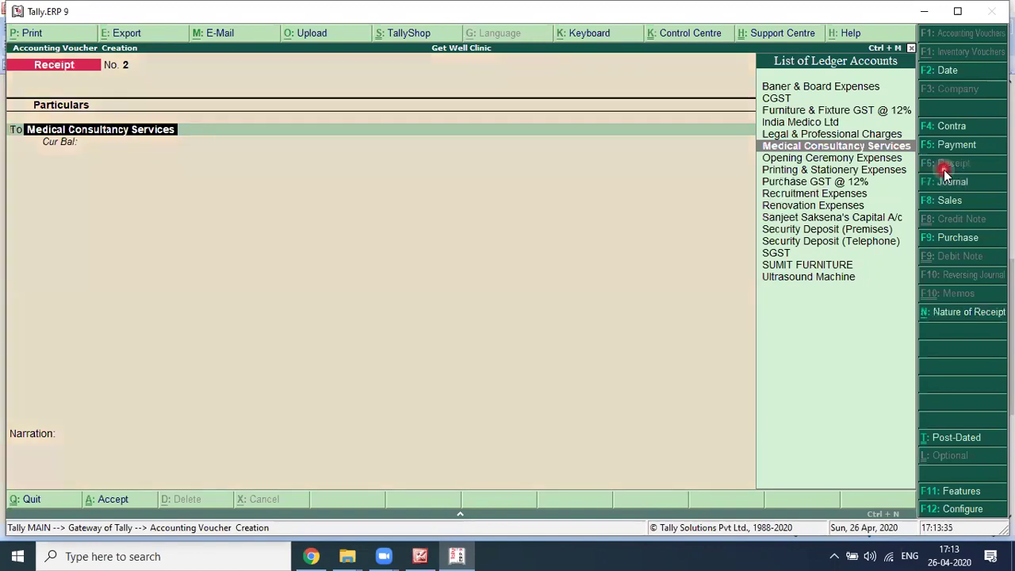
key(alt+Tab)
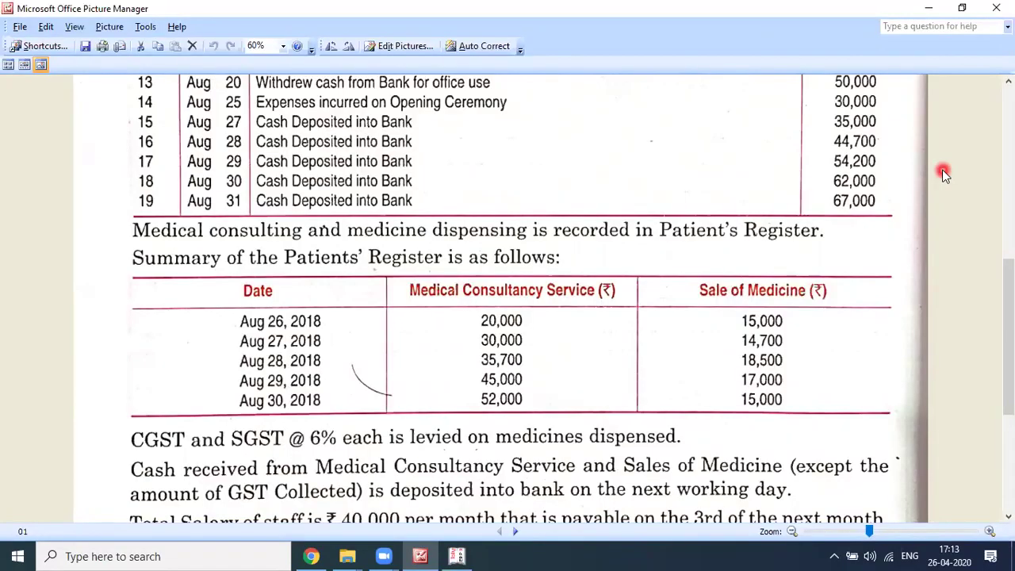
key(alt+Tab)
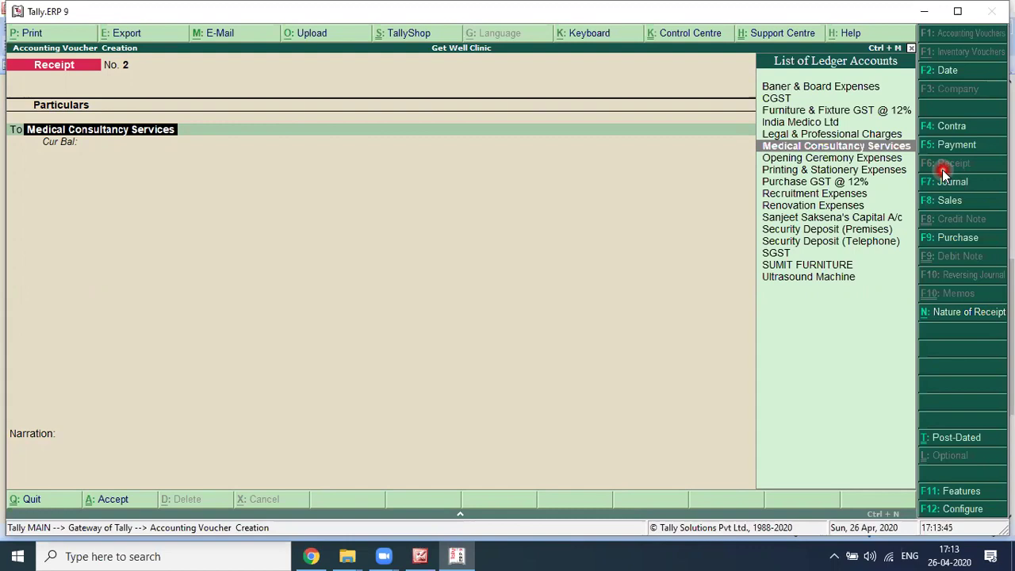
key(alt+Tab)
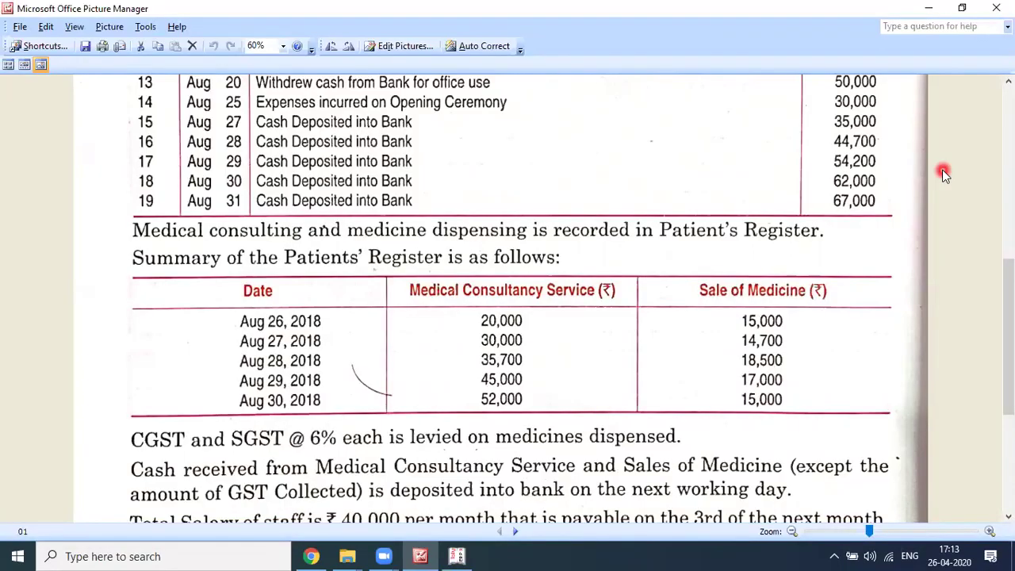
key(alt+Tab)
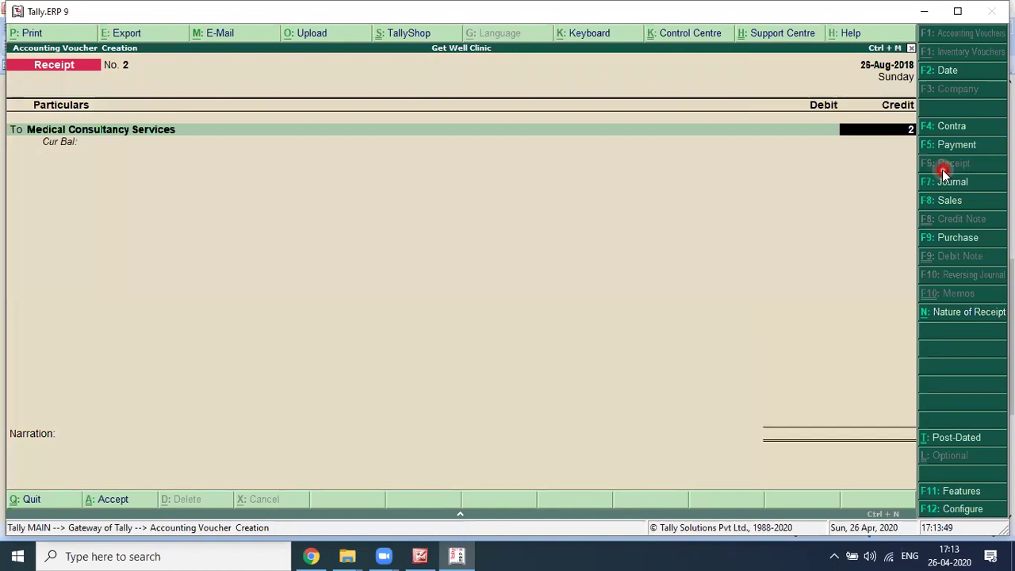
Step: Credit consultancy 20,000 to Cash, narrate 'for the day 26.08.2018', and save
text(20000)
key(Return)
key(Return)
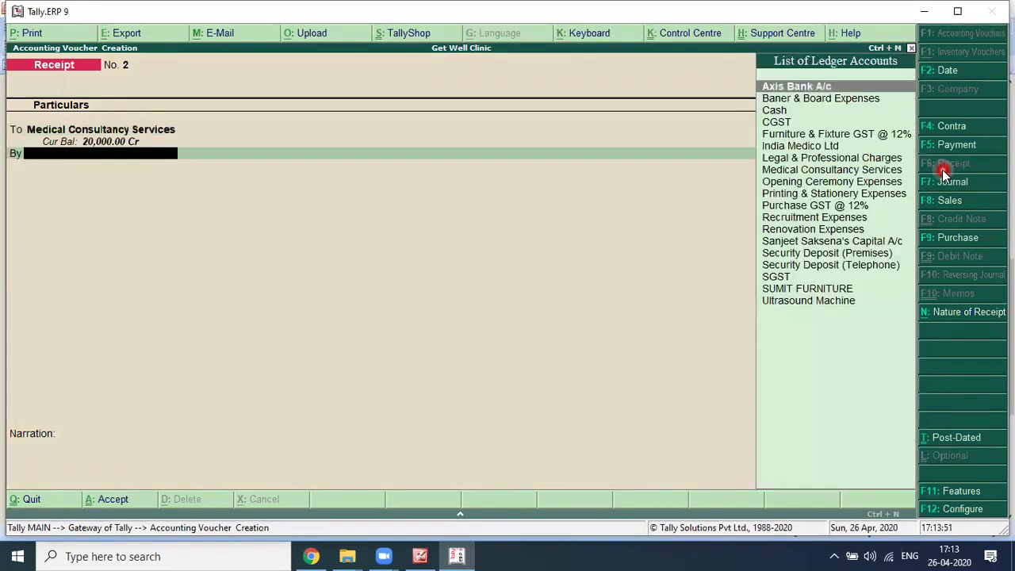
text(Cash)
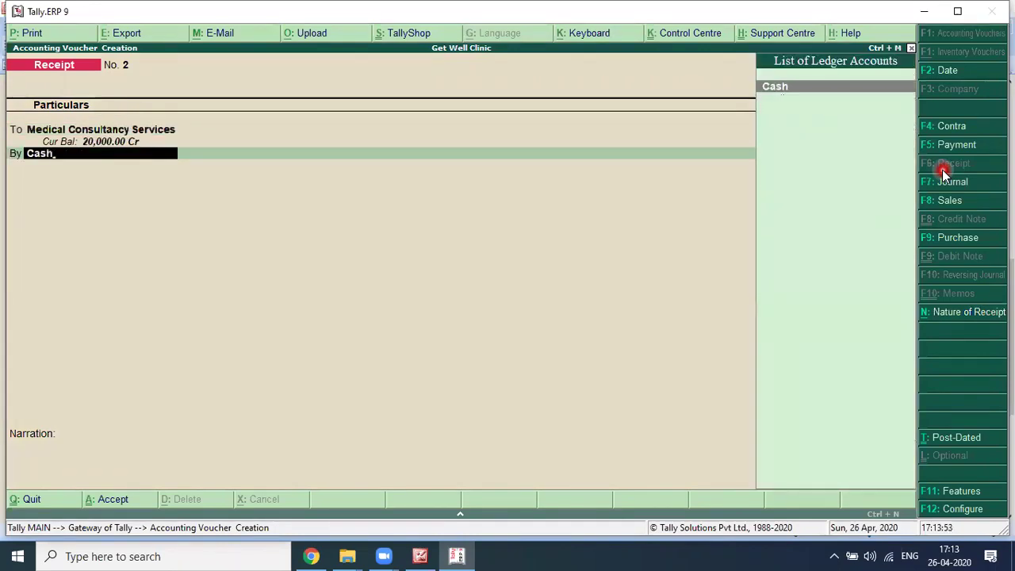
key(Return)
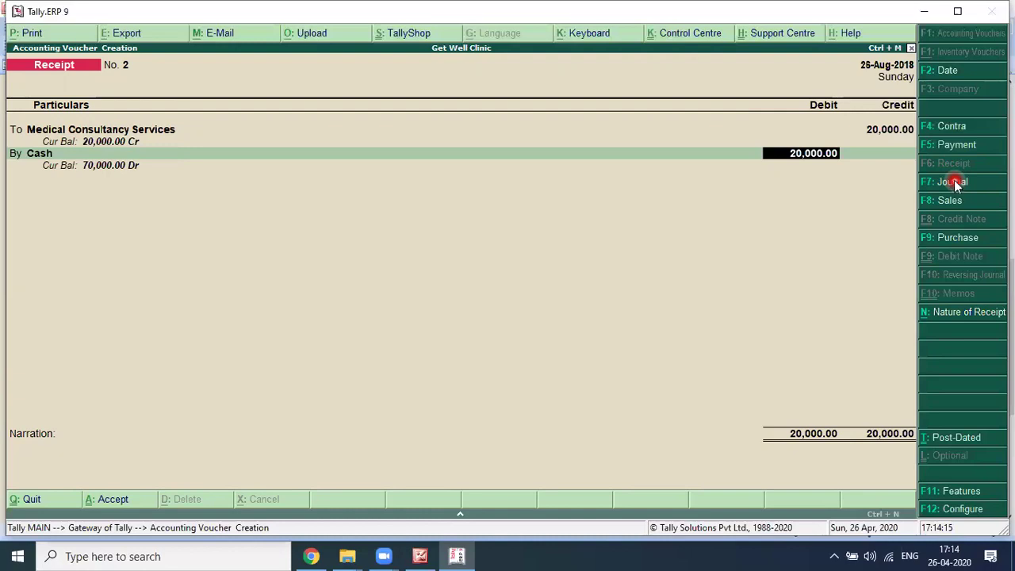
key(Return)
text(for the day 26.08.2018)
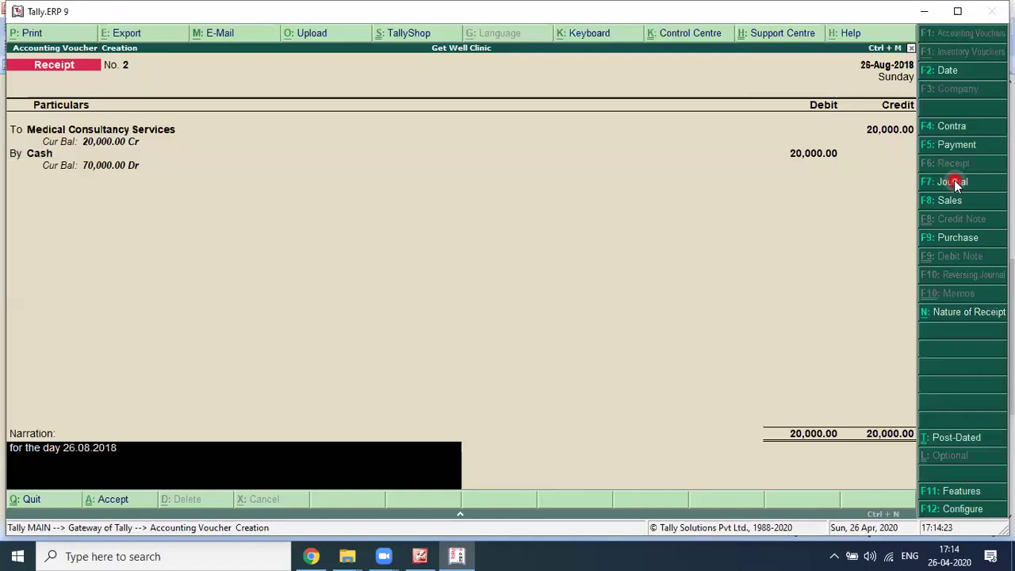
key(Return)
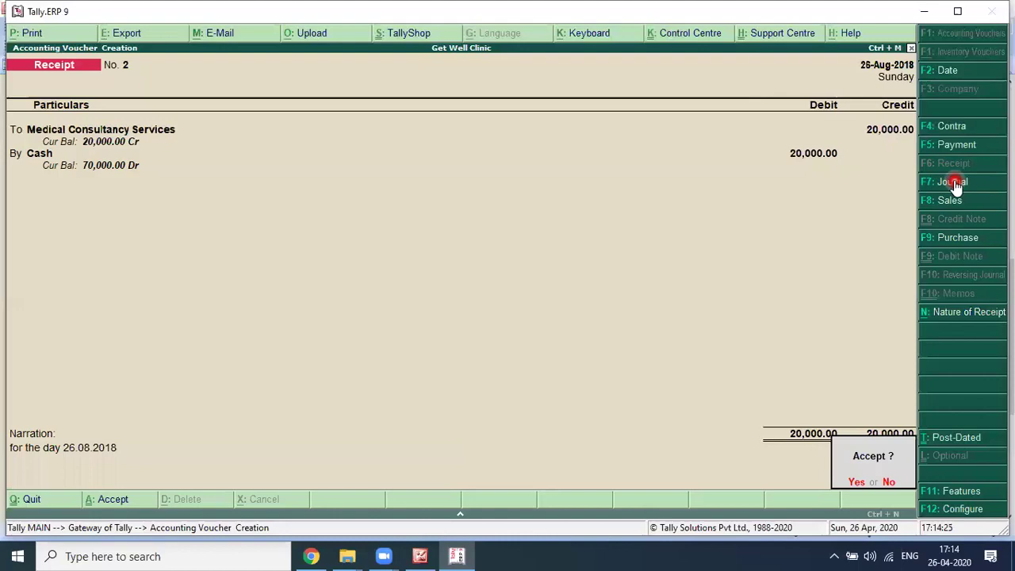
key(alt+Tab)
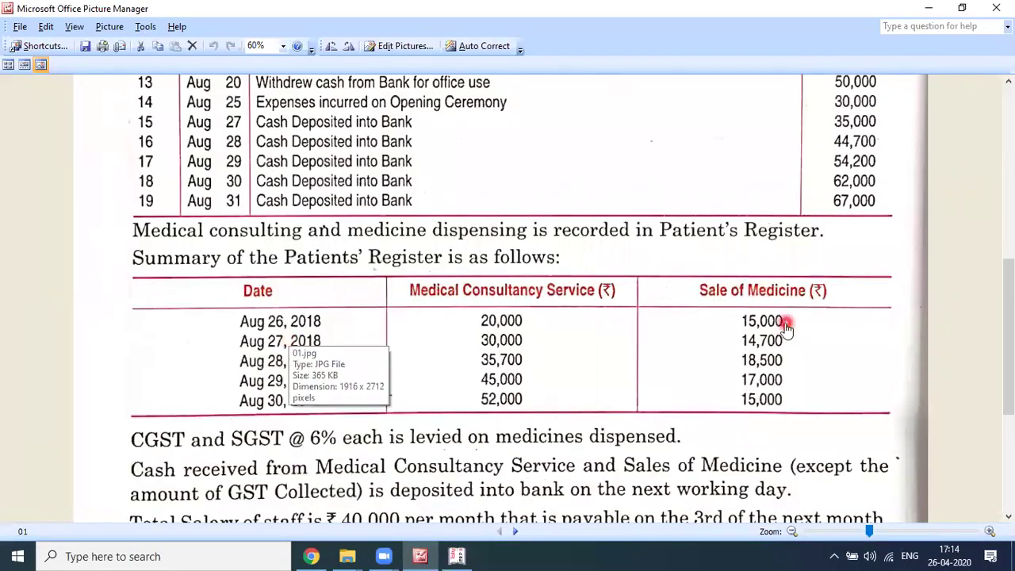
key(alt+Tab)
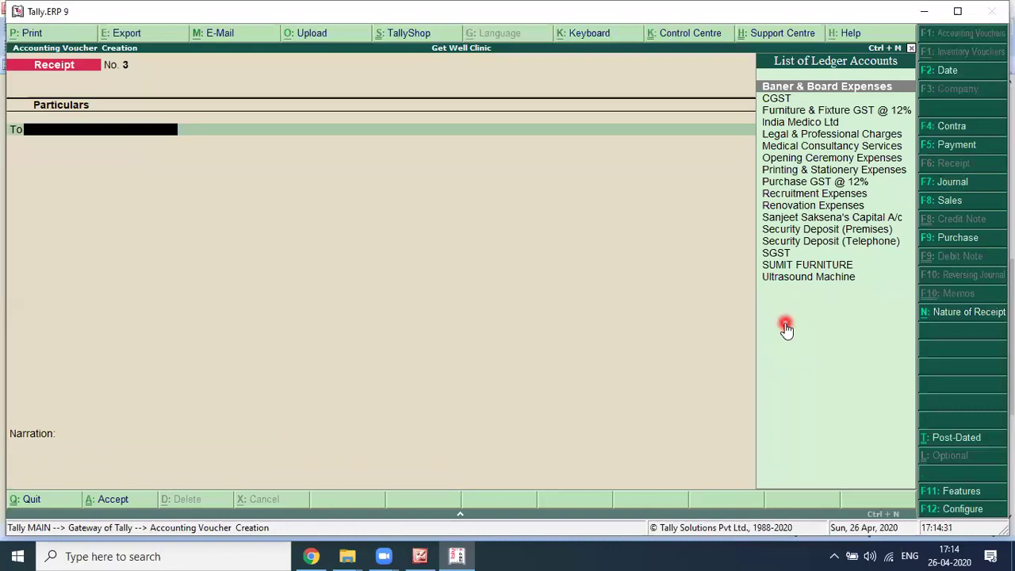
Step: Start a Sales voucher with reference 26.08.2018 and party Cash, and begin naming the medicine ledger
click(944, 202)
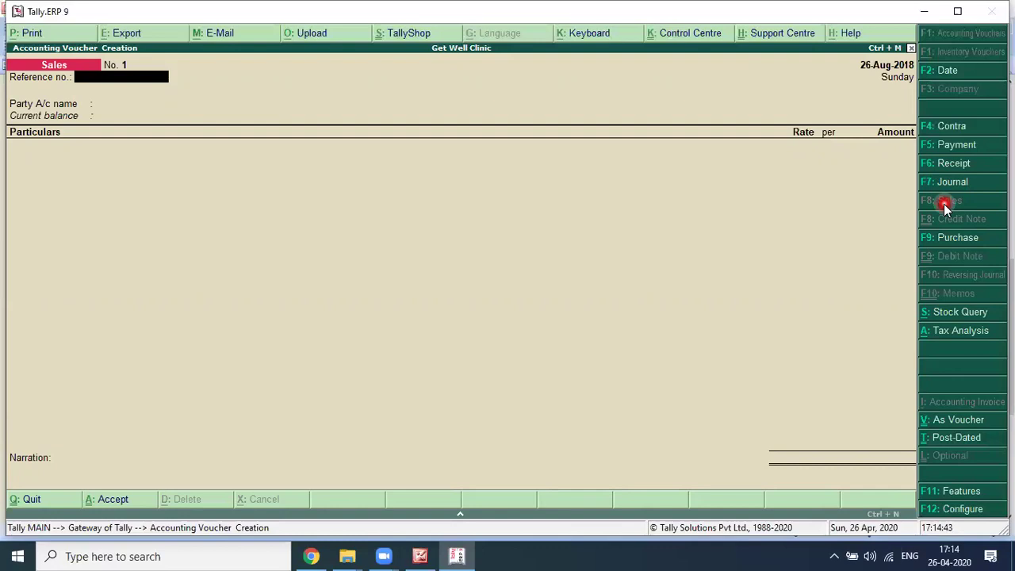
text(26.08.2018)
key(Return)
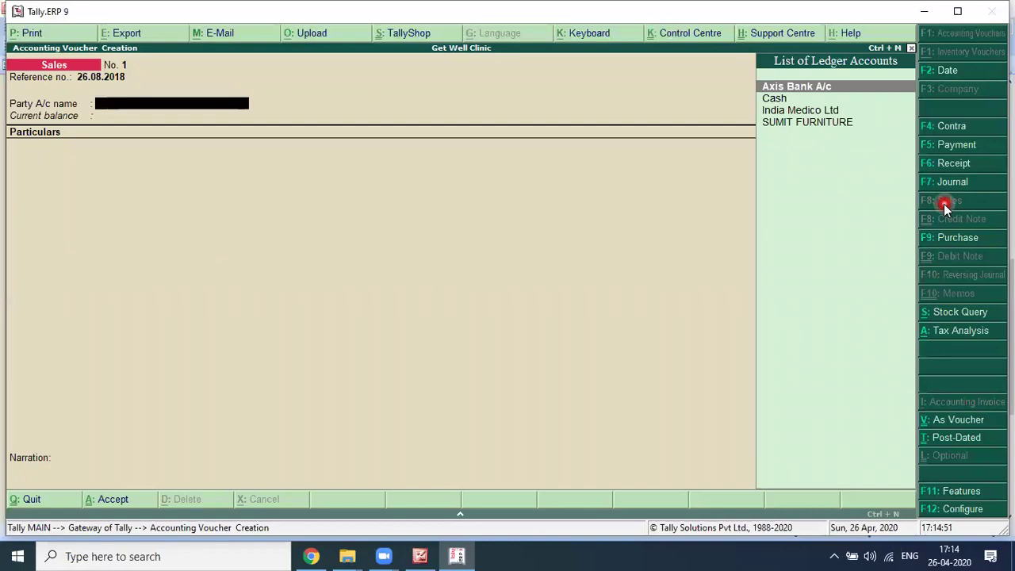
key(Down)
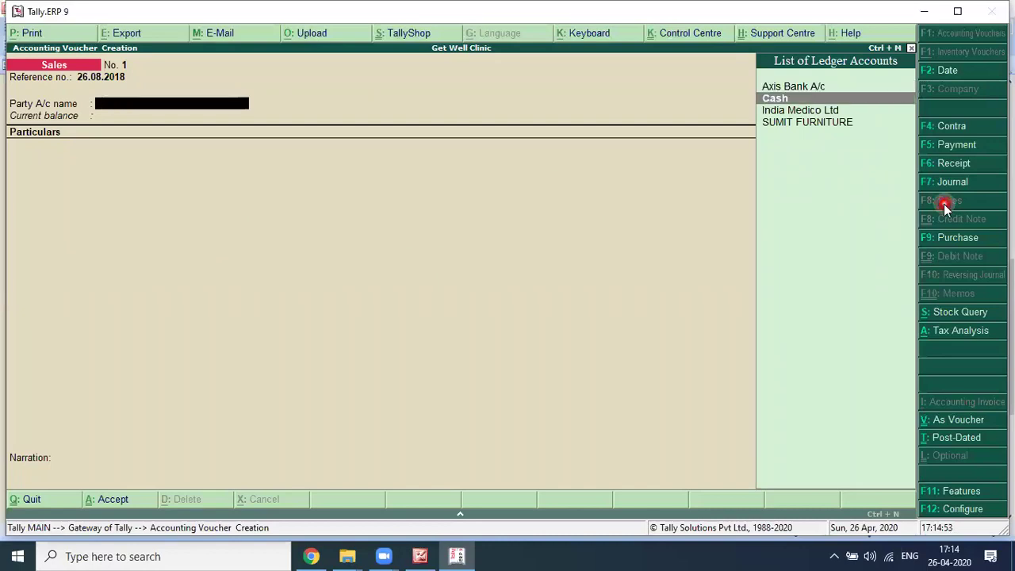
key(Return)
key(Return)
key(Return)
key(Return)
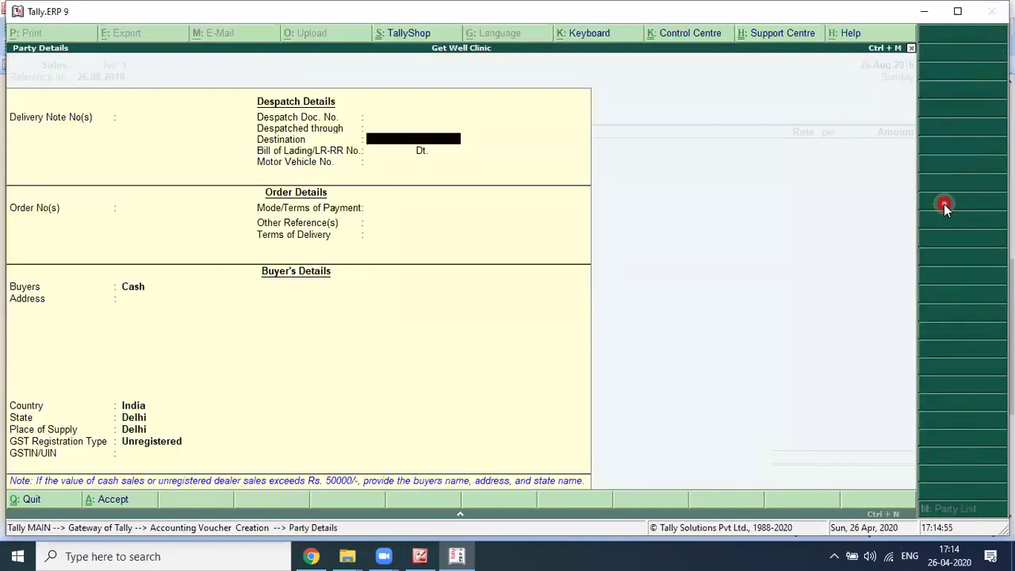
key(Return)
key(Return)
key(Return)
key(Return)
key(Return)
key(Return)
key(Return)
key(Return)
key(Return)
key(Return)
key(Return)
key(Return)
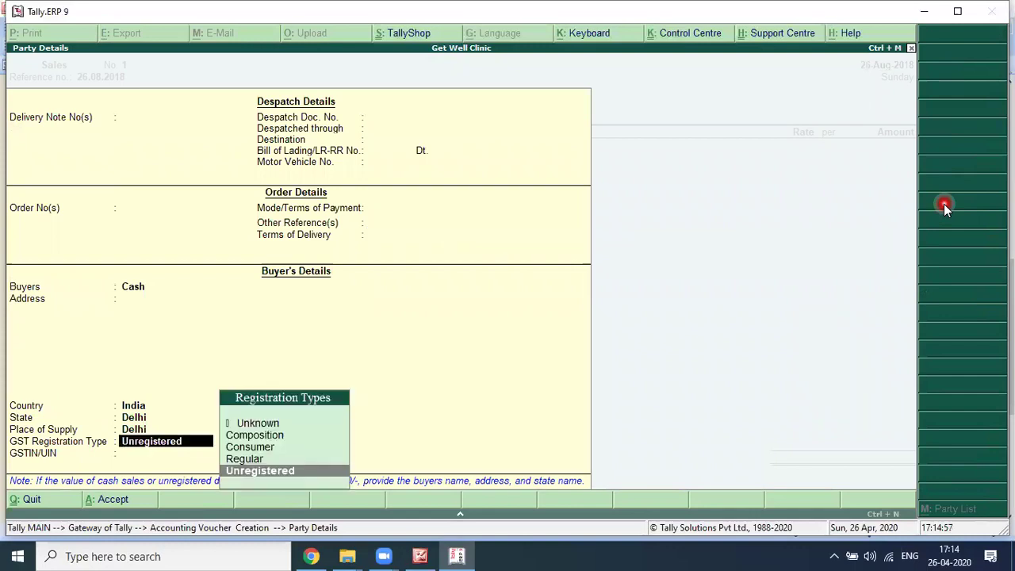
key(Return)
key(Return)
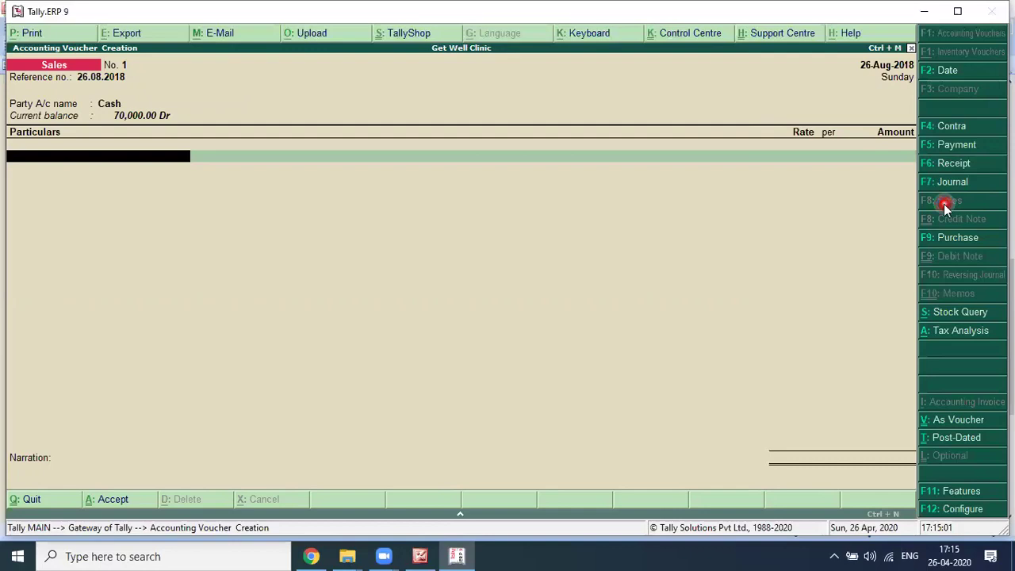
key(alt+c)
text(Sale of Medicine Gst)
Step: Name the ledger 'Sale of Medicine GSGT @ 12%' under Sales Accounts with GST applicable
key(BackSpace)
key(BackSpace)
text(SGT @ 12%)
key(Return)
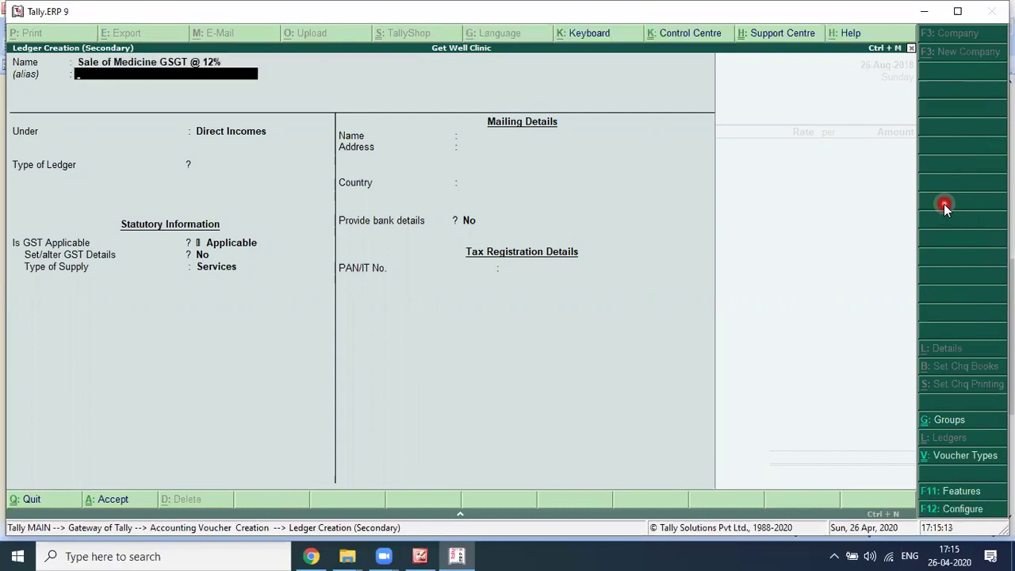
key(Return)
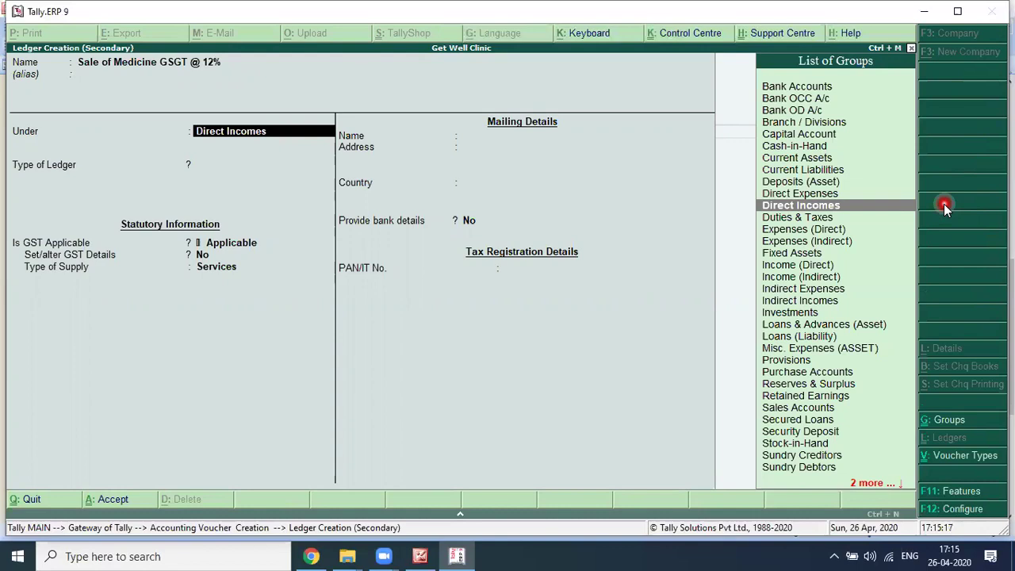
text(SALE)
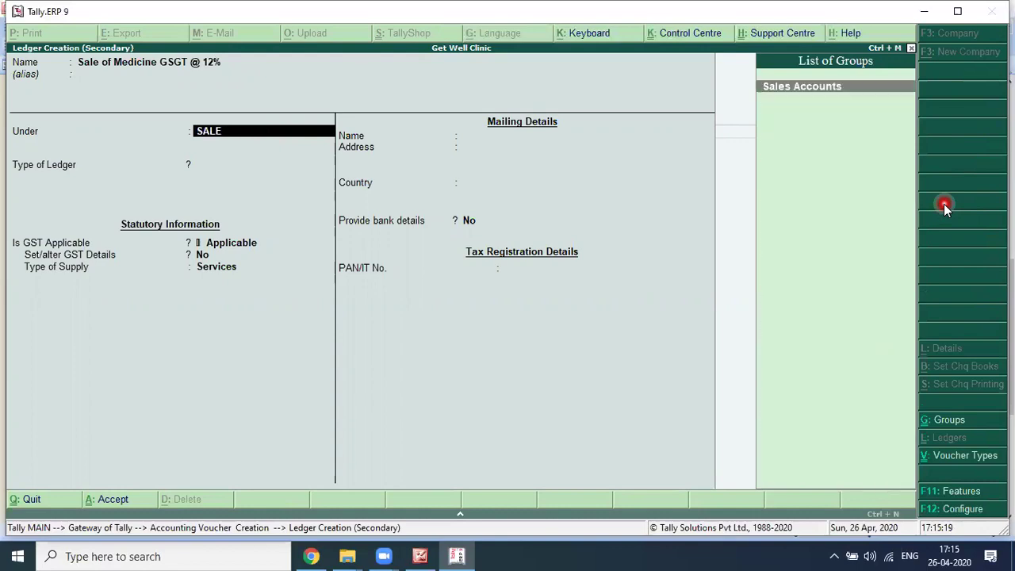
key(Return)
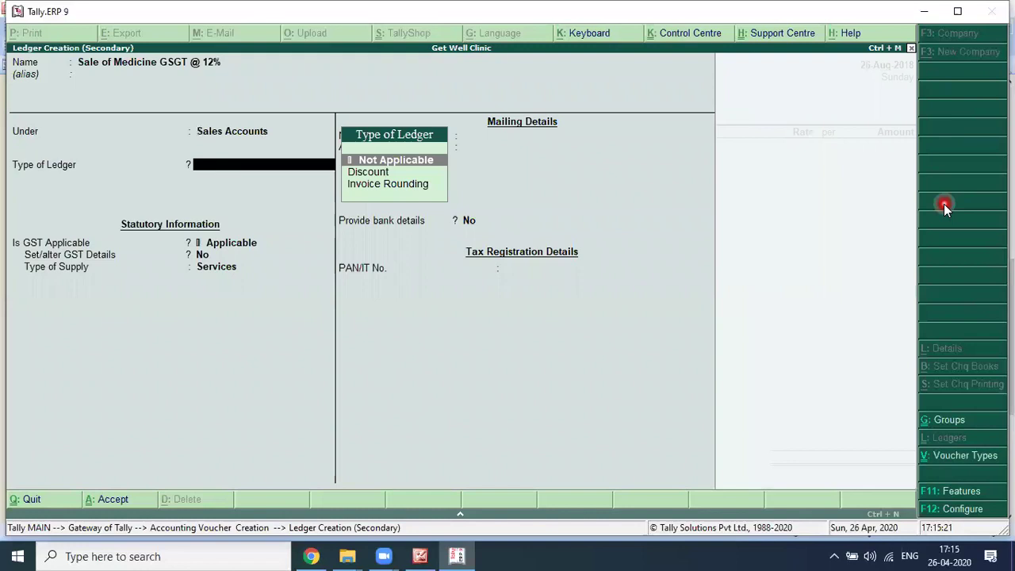
key(Return)
key(Return)
text(Y)
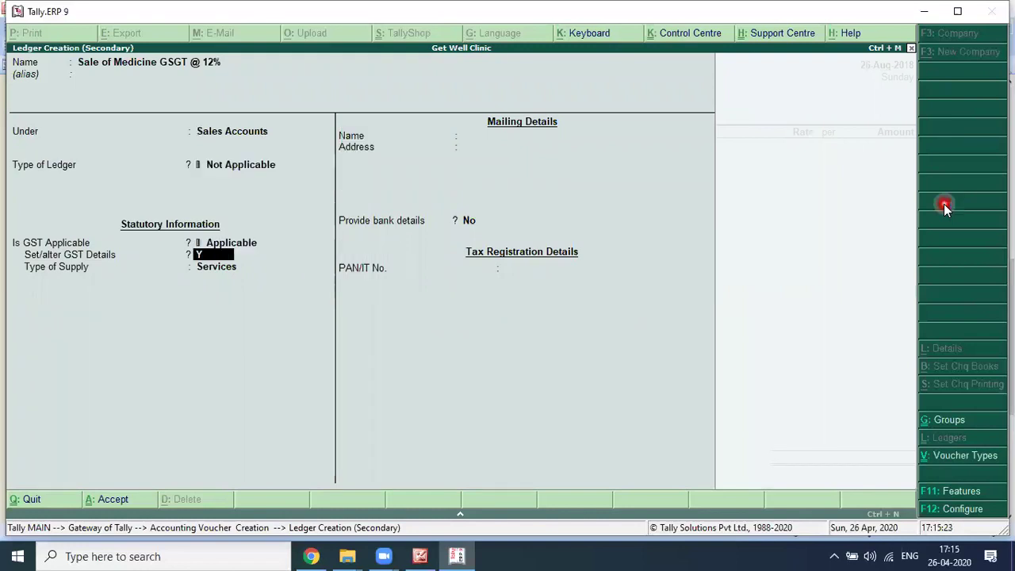
key(Return)
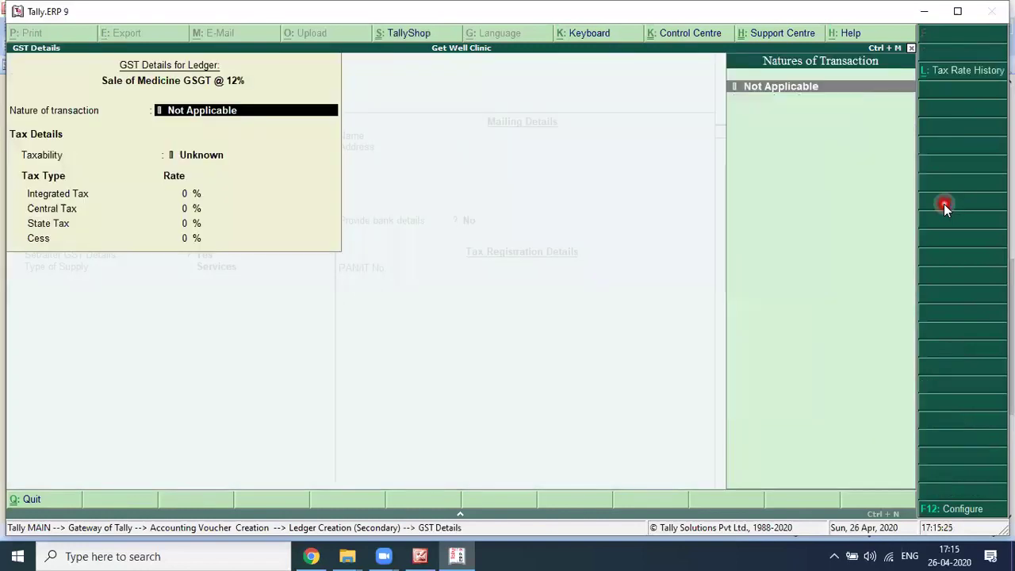
Step: Set GST details to Sales Taxable at 12%, supply type Goods, and save the ledger
key(ctrl+a)
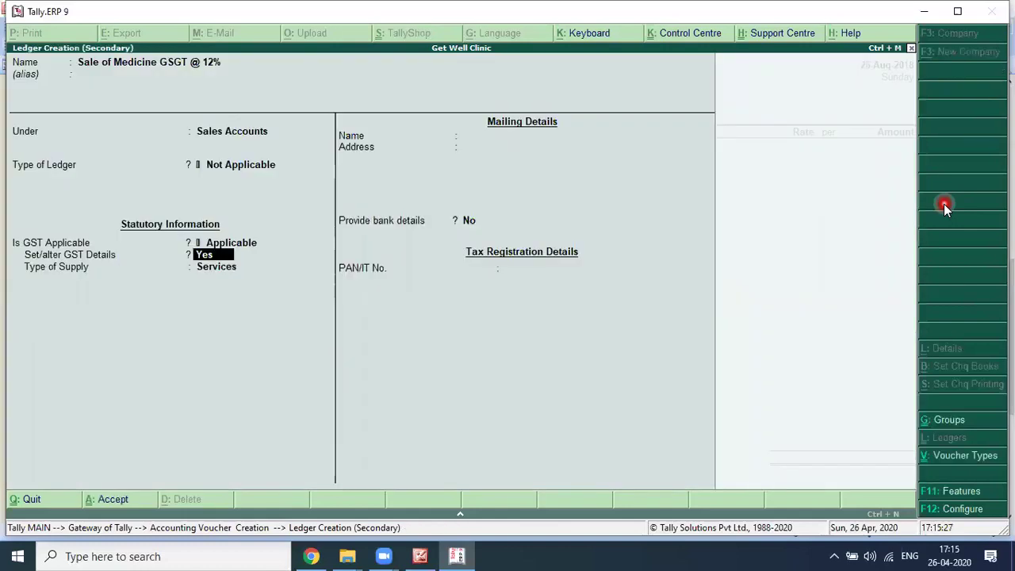
key(Return)
text(SA)
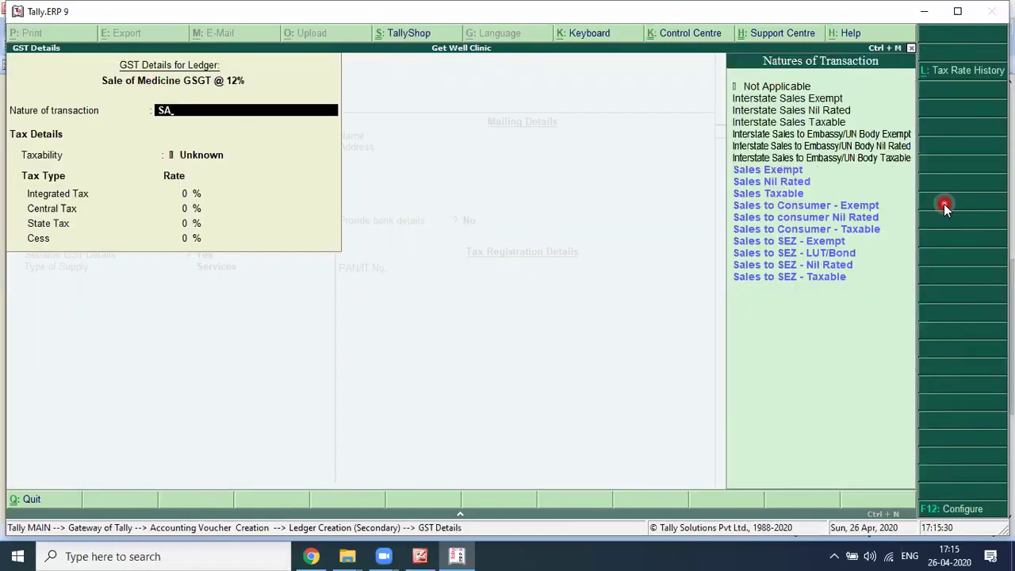
key(Down)
key(Down)
key(Return)
text(12)
key(Return)
key(Return)
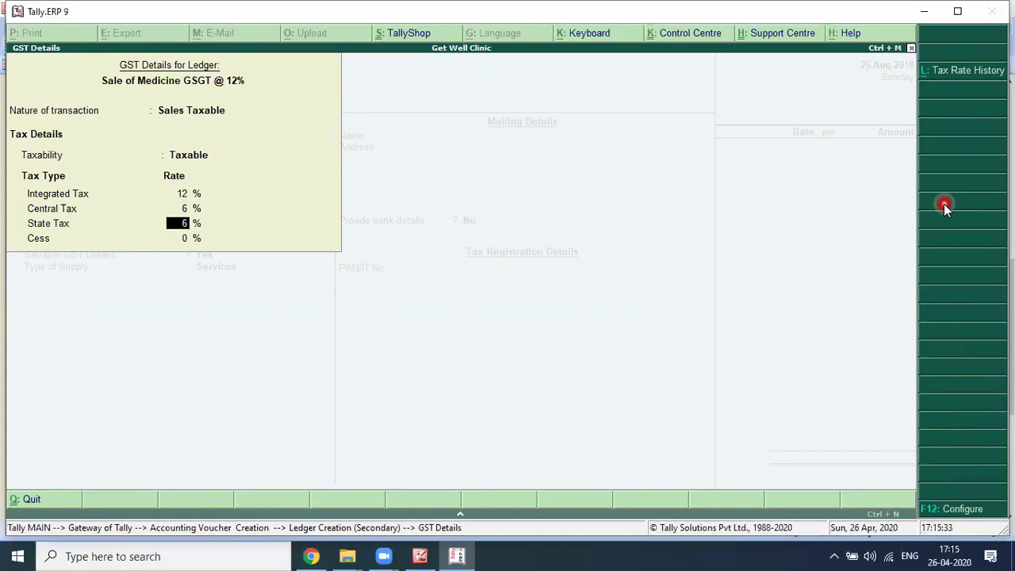
key(Return)
key(Return)
key(Up)
key(Return)
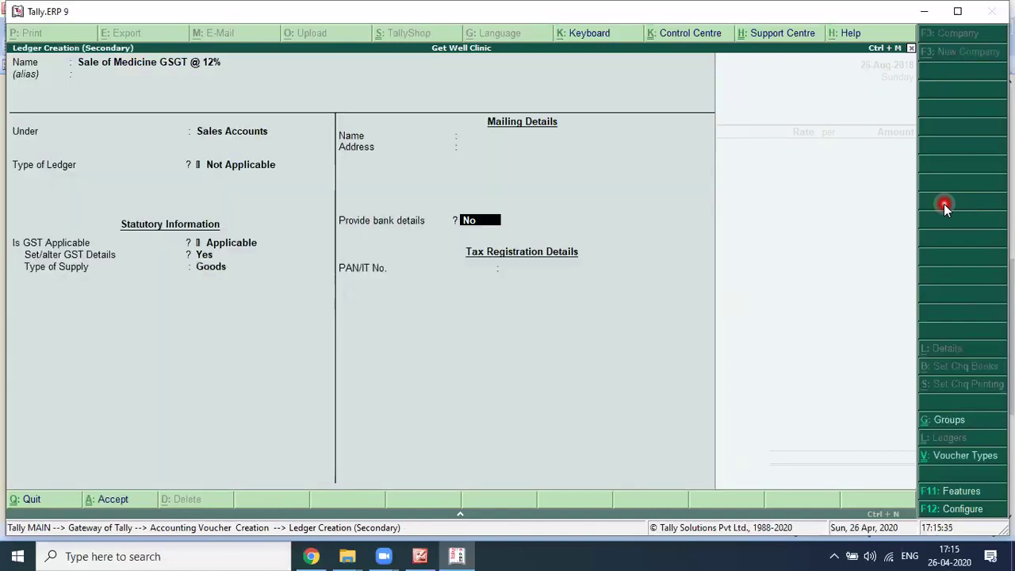
key(Return)
key(Return)
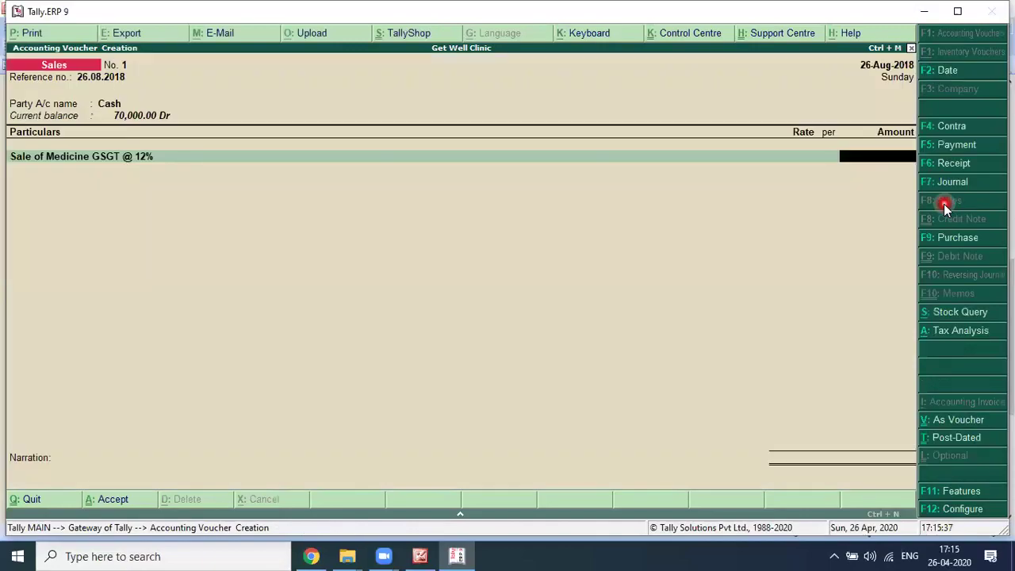
Step: Enter medicine sale 15,000, add CGST and SGST of 900 each, narrate 'FOR THE DAY 26.08.2018'
key(alt+Tab)
key(alt+Tab)
text(15000)
key(Return)
key(alt+Tab)
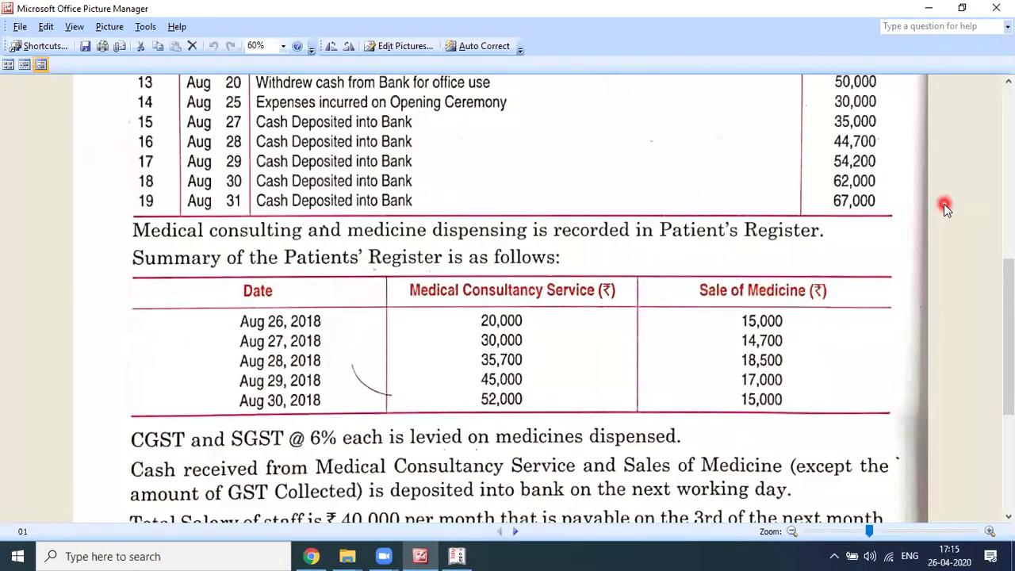
key(alt+Tab)
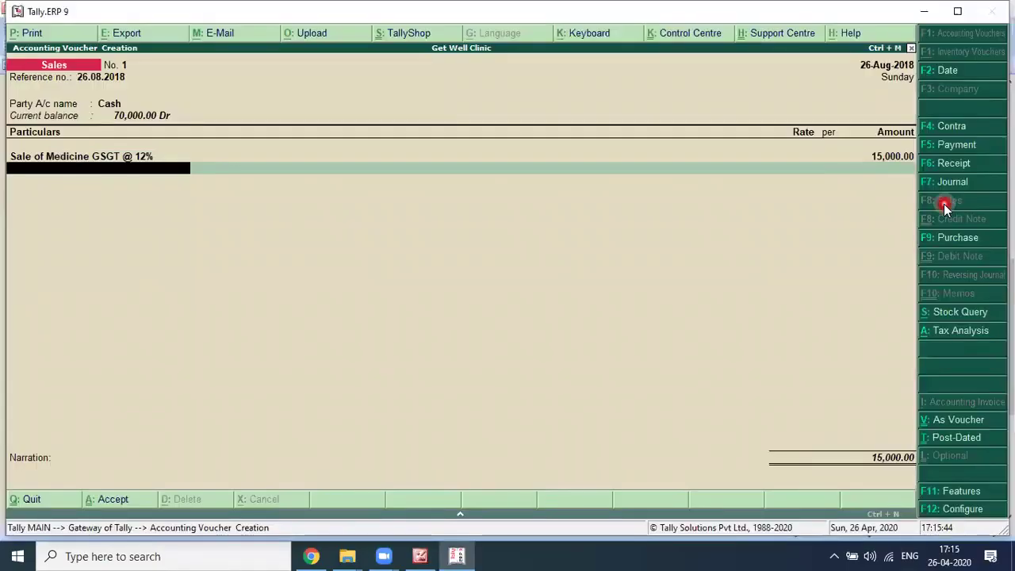
text(CGST)
key(Return)
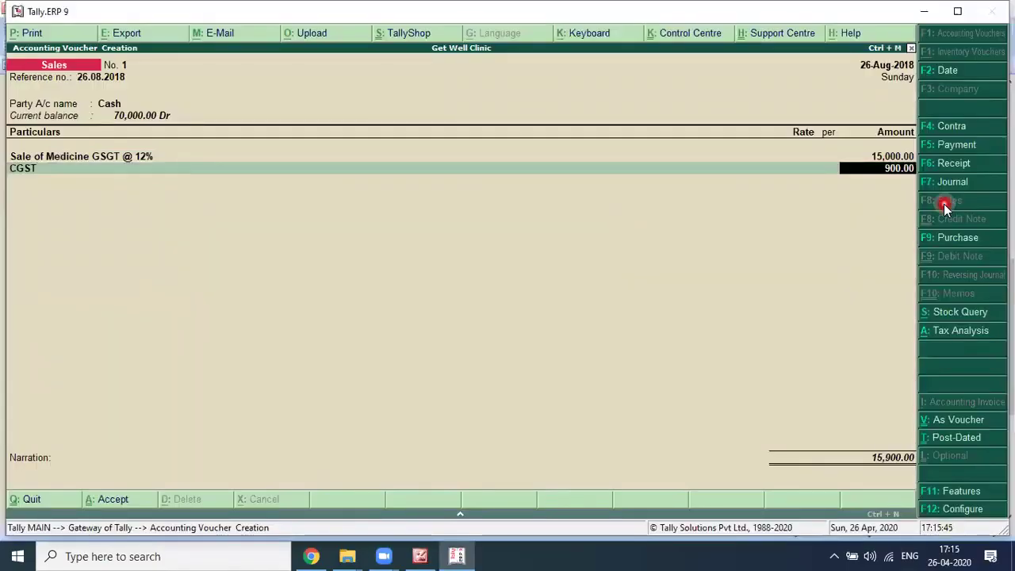
key(Return)
text(SGST)
key(Return)
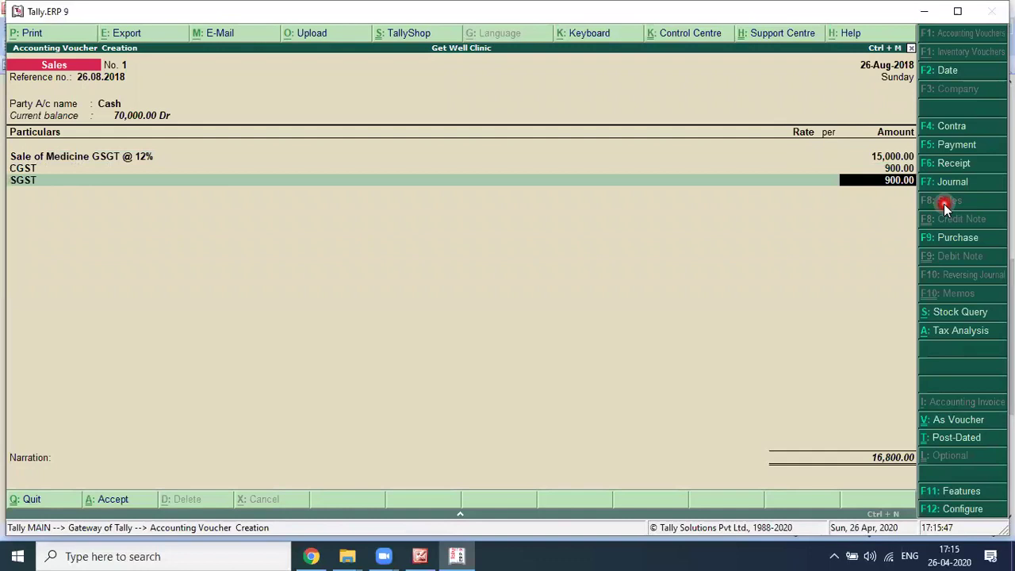
key(Return)
key(Return)
text(FOR THE DAY 26.08.2018)
key(Return)
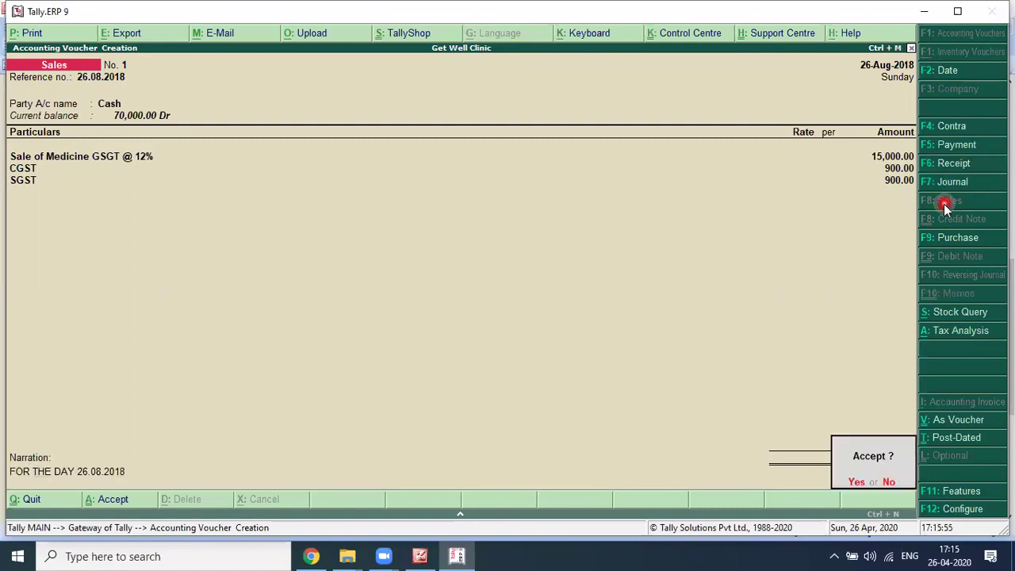
key(Return)
Step: Save the 16,800 sales voucher, review it against the textbook, and close it
key(alt+Tab)
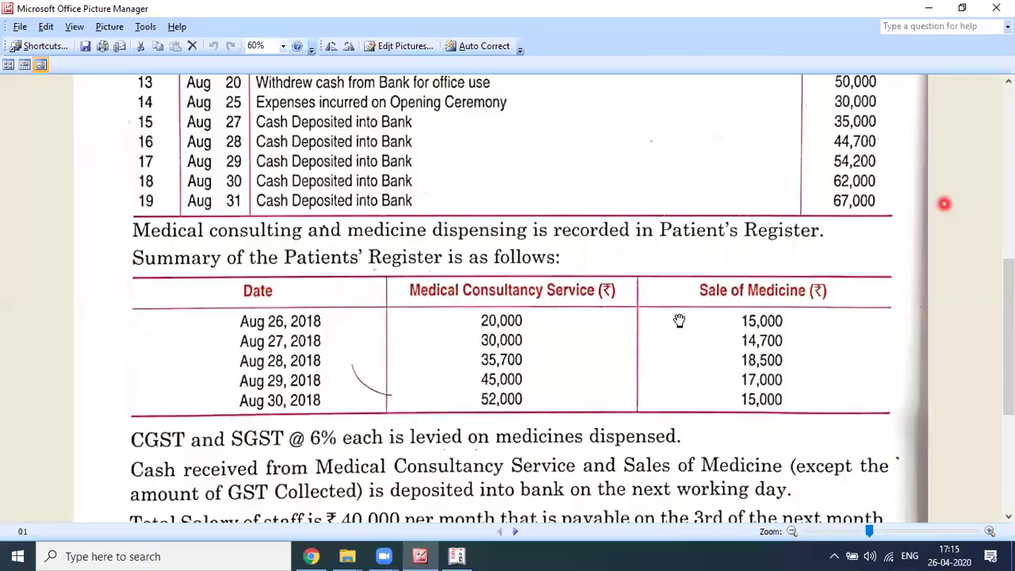
key(alt+Tab)
key(Page_Up)
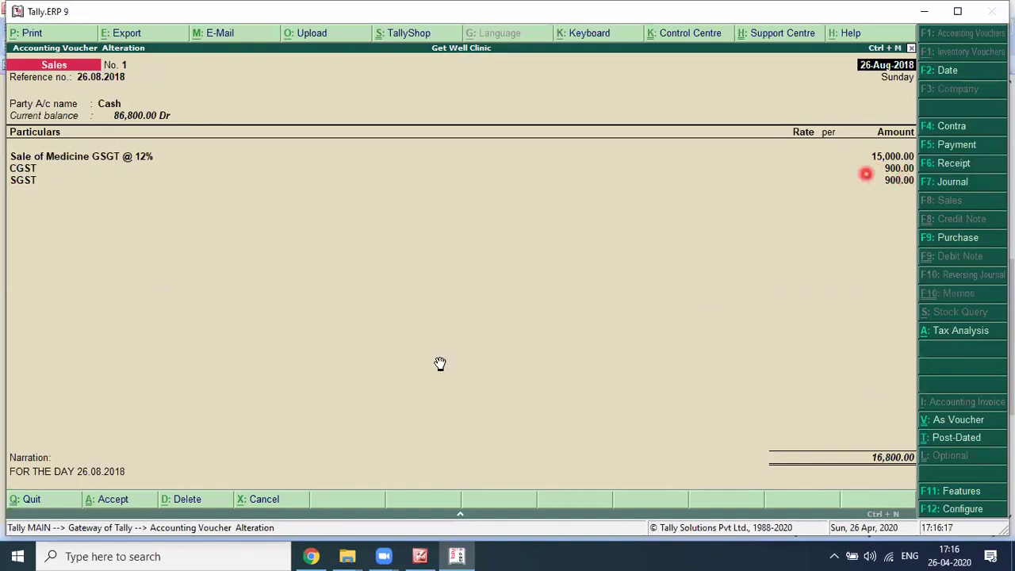
key(alt+Tab)
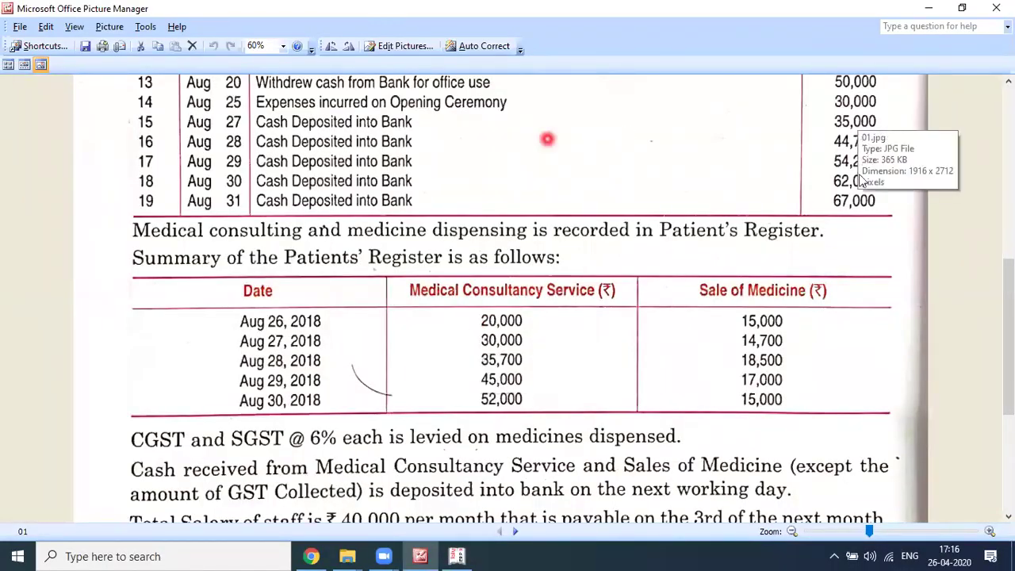
key(alt+Tab)
key(alt+Tab)
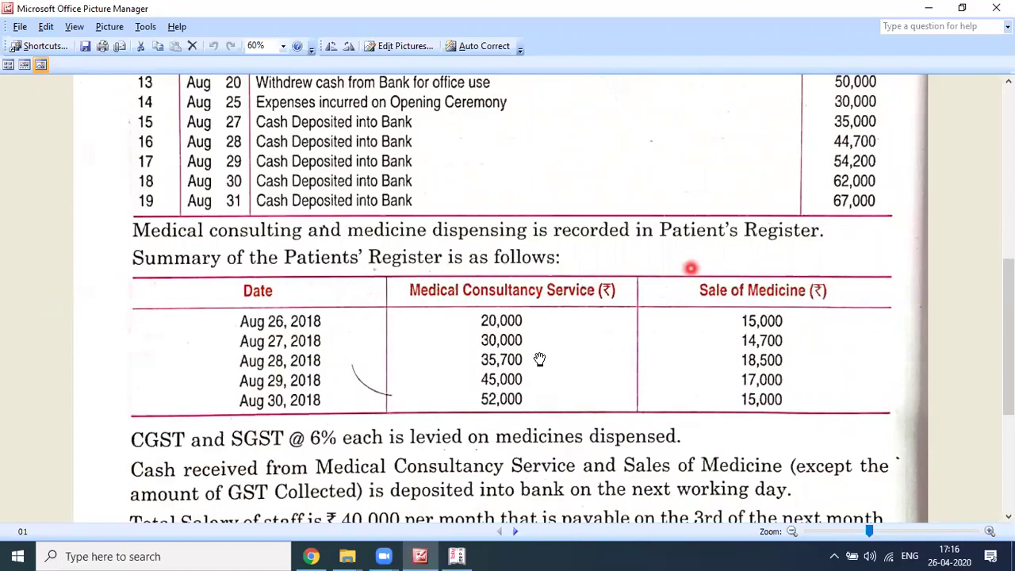
scroll(539, 359, down, 1)
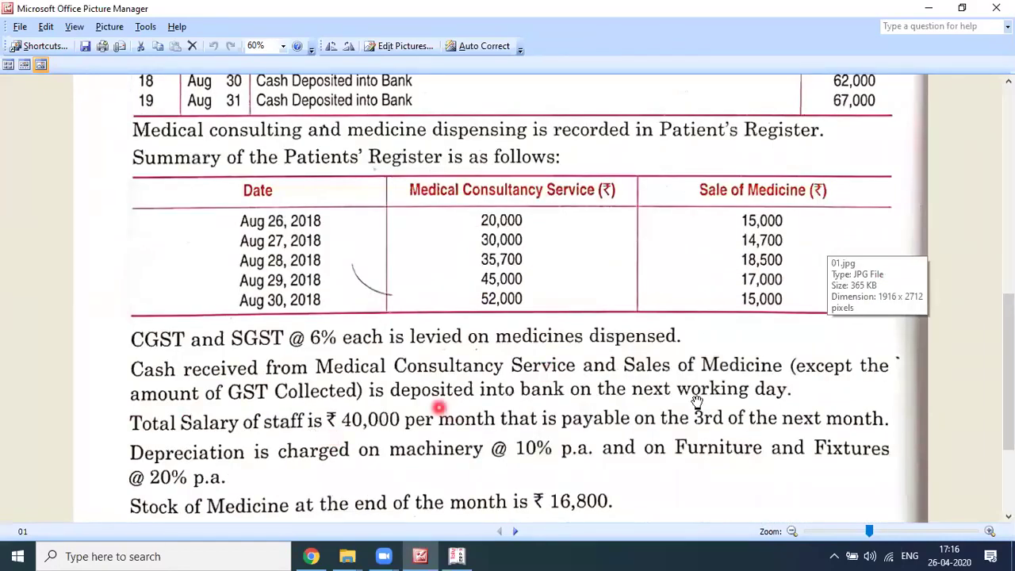
scroll(688, 366, up, 2)
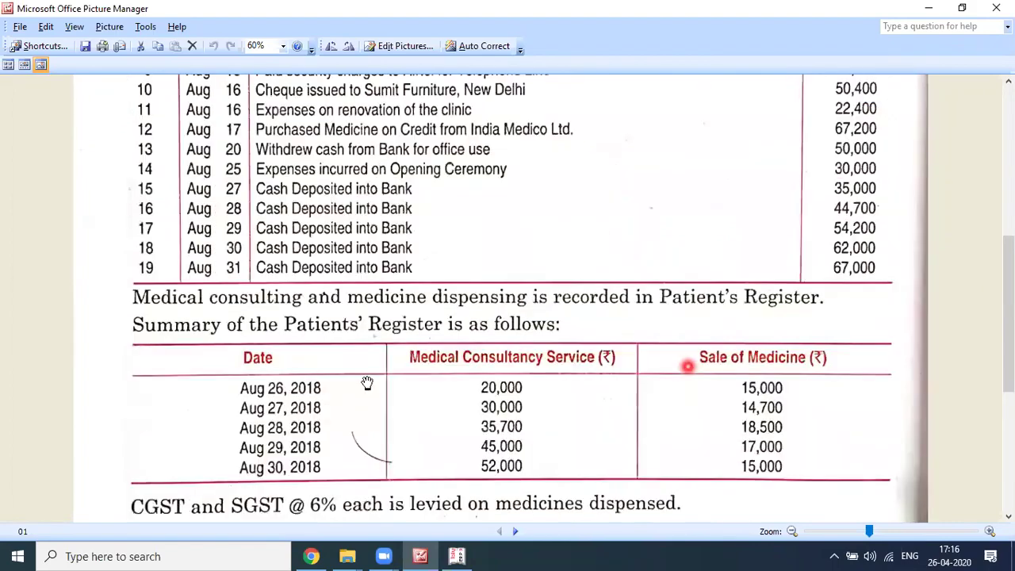
scroll(367, 383, up, 1)
key(alt+Tab)
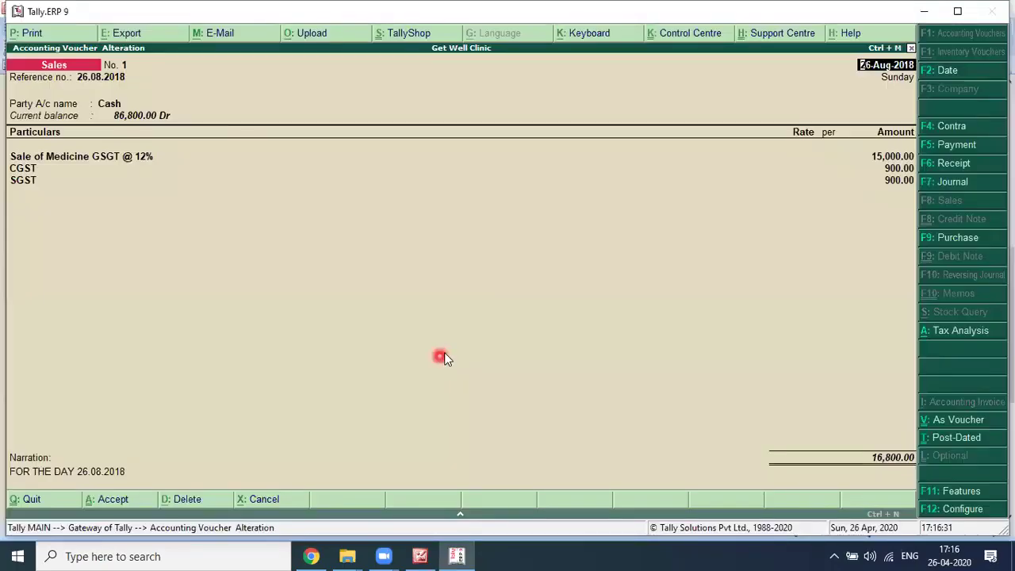
key(Escape)
Step: Start a new Contra voucher dated 27-Aug-2018
key(y)
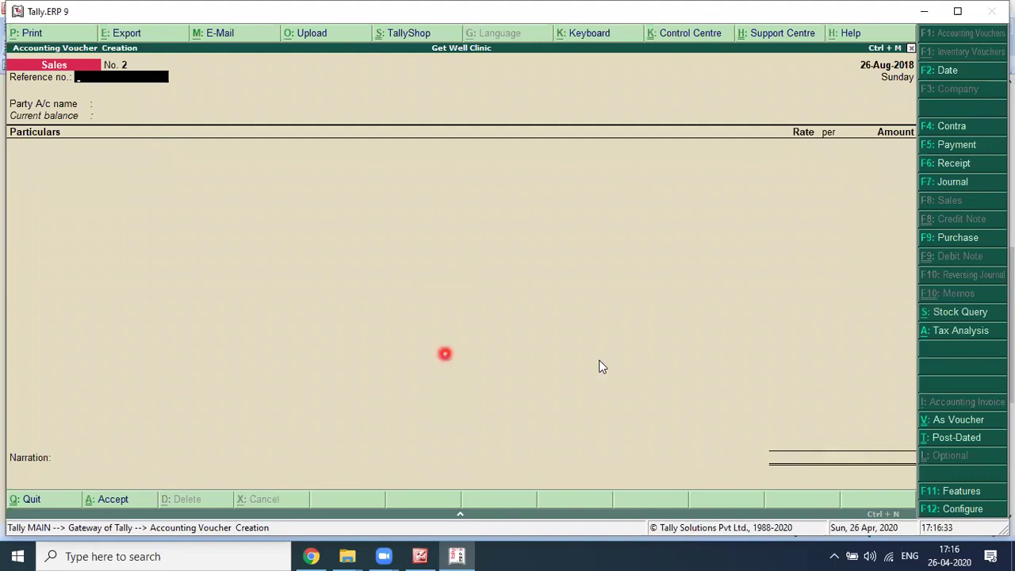
key(F2)
text(27)
key(Return)
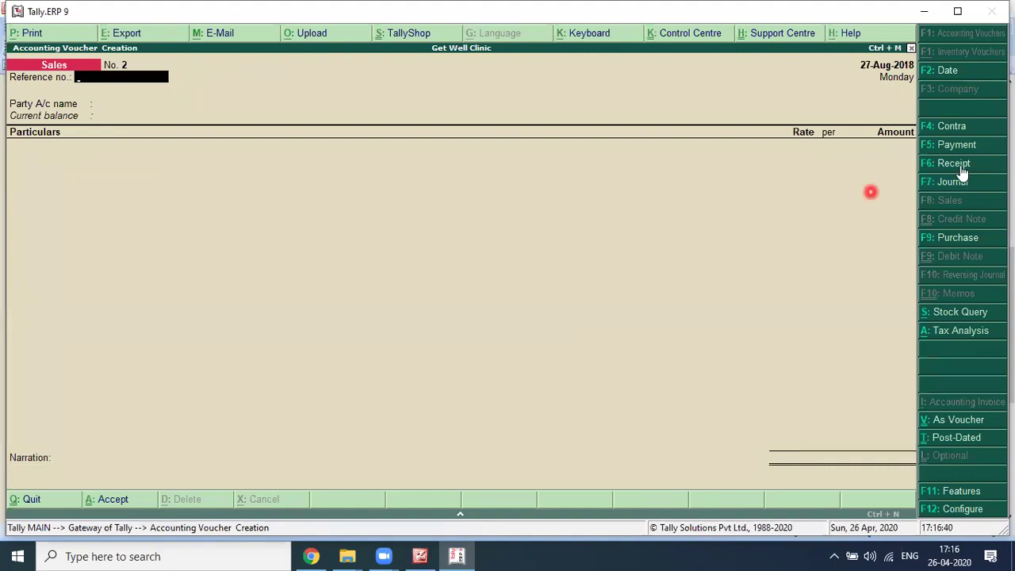
click(955, 129)
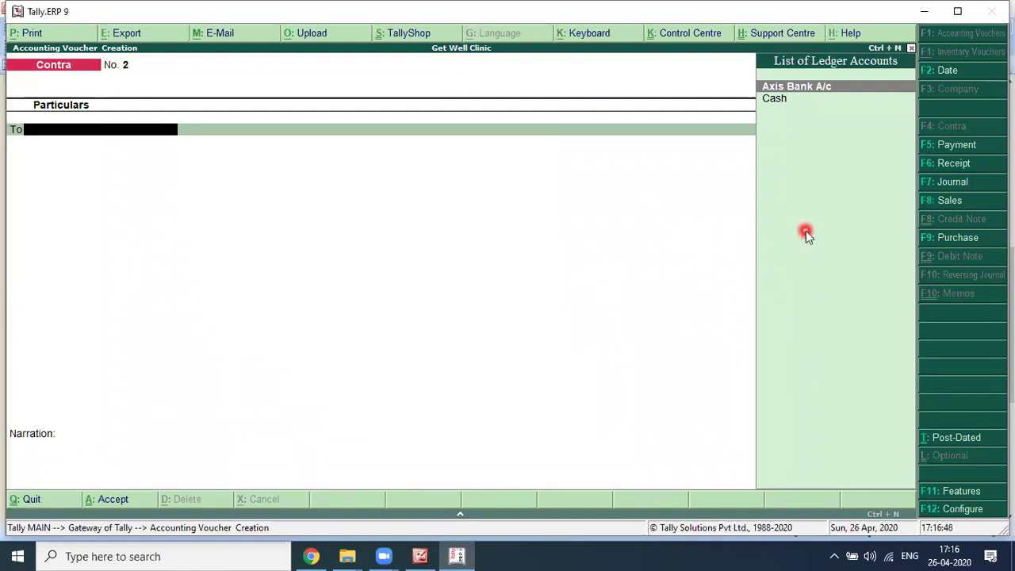
Step: Credit Cash with 35,000 and debit Axis Bank A/c
key(Down)
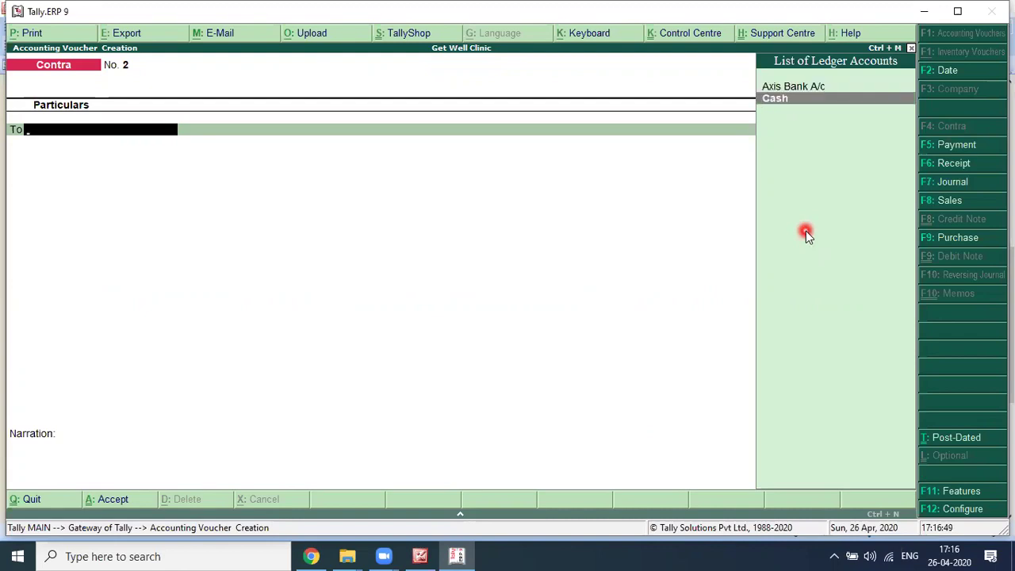
key(Return)
key(alt+Tab)
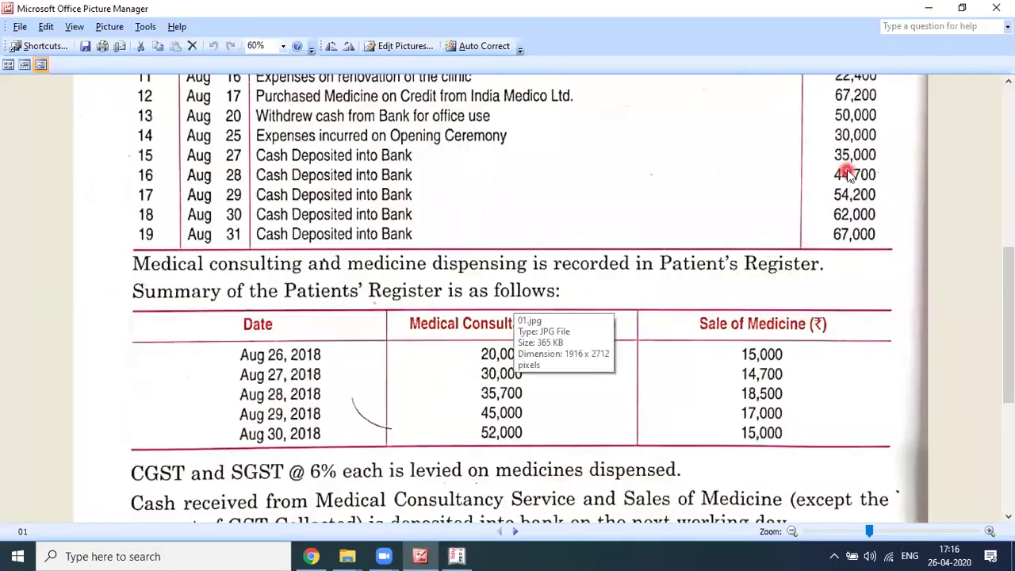
key(alt+Tab)
text(35000)
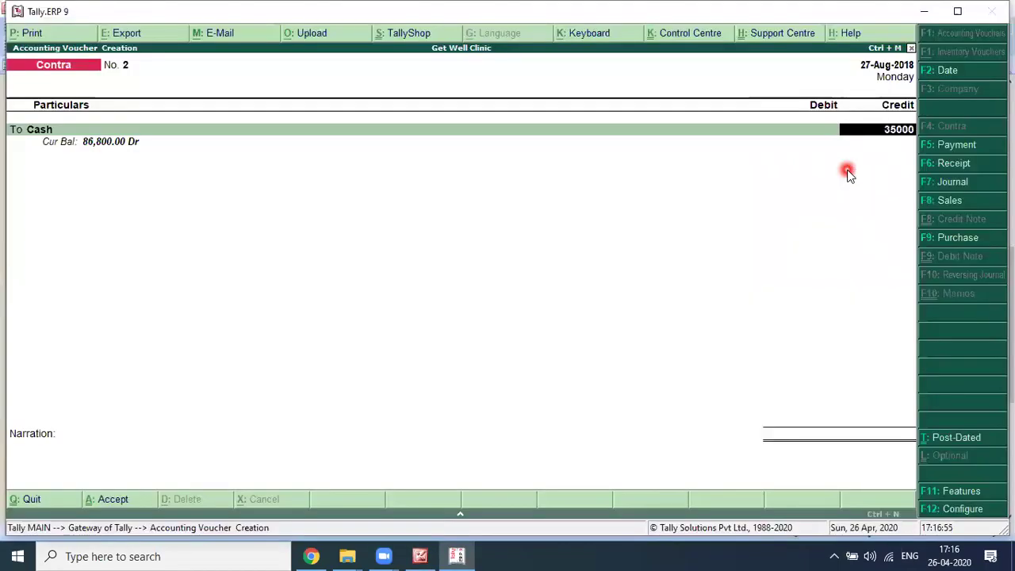
key(Return)
text(AX)
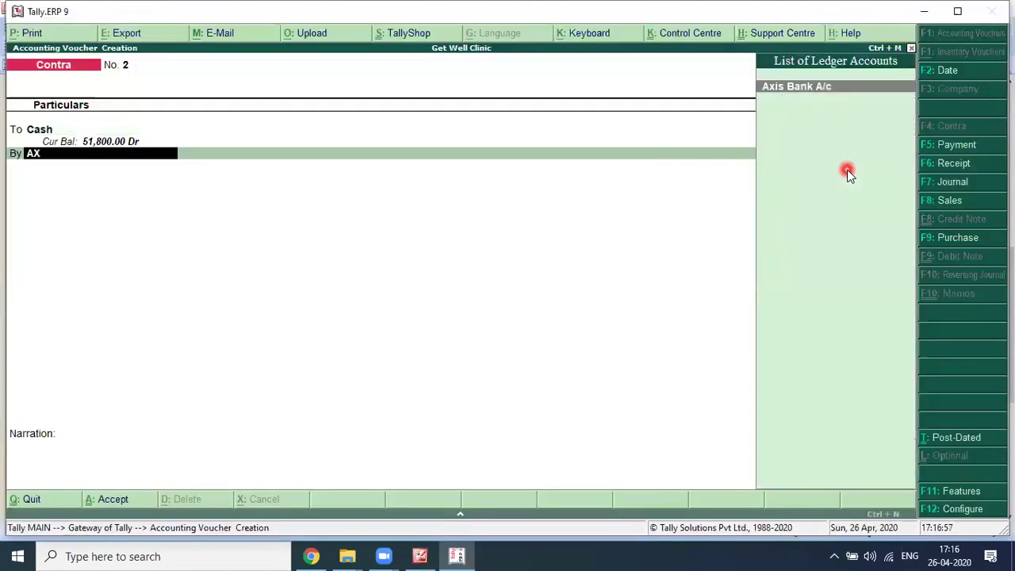
key(Return)
key(Return)
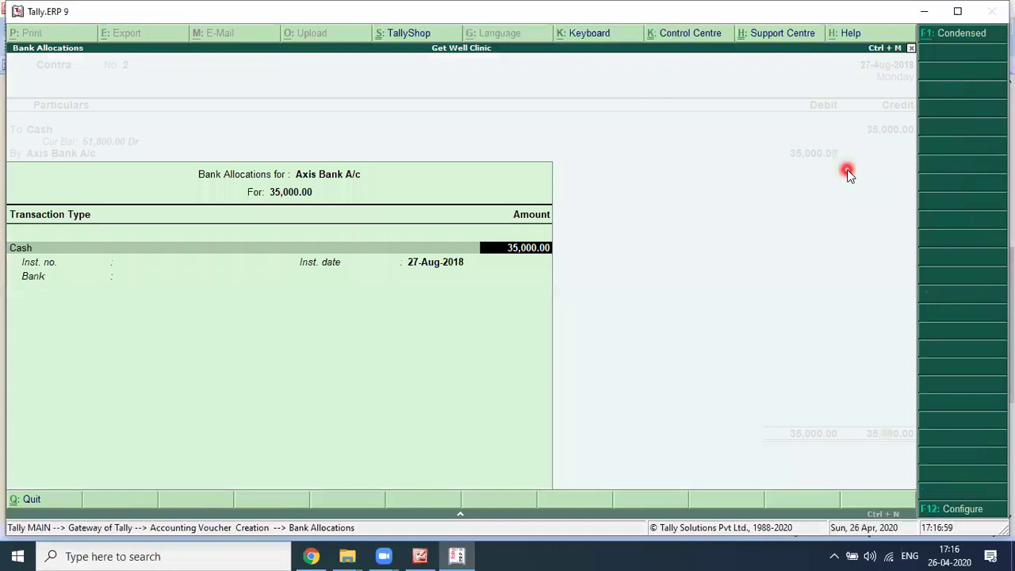
Step: Skip the bank allocation denominations and save Contra No. 2
key(Return)
key(Return)
key(Return)
key(Return)
key(Return)
key(Return)
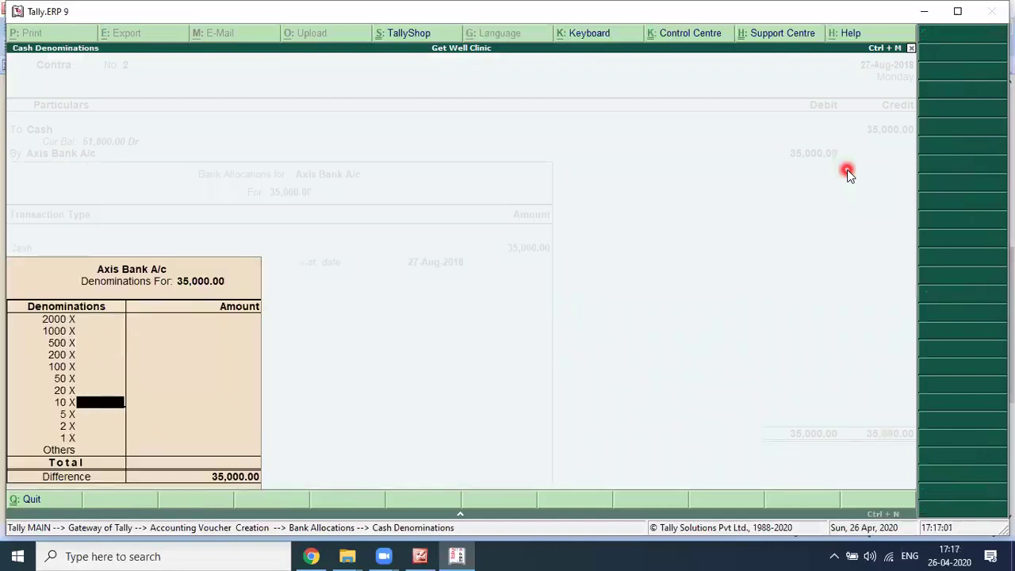
key(Return)
key(Return)
key(Return)
key(Return)
key(Return)
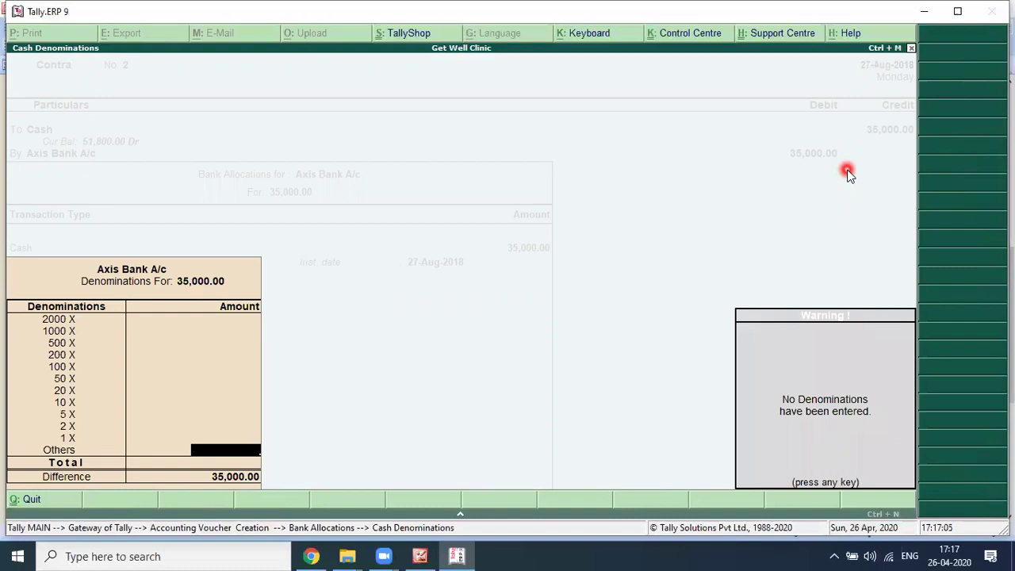
key(Return)
key(Return)
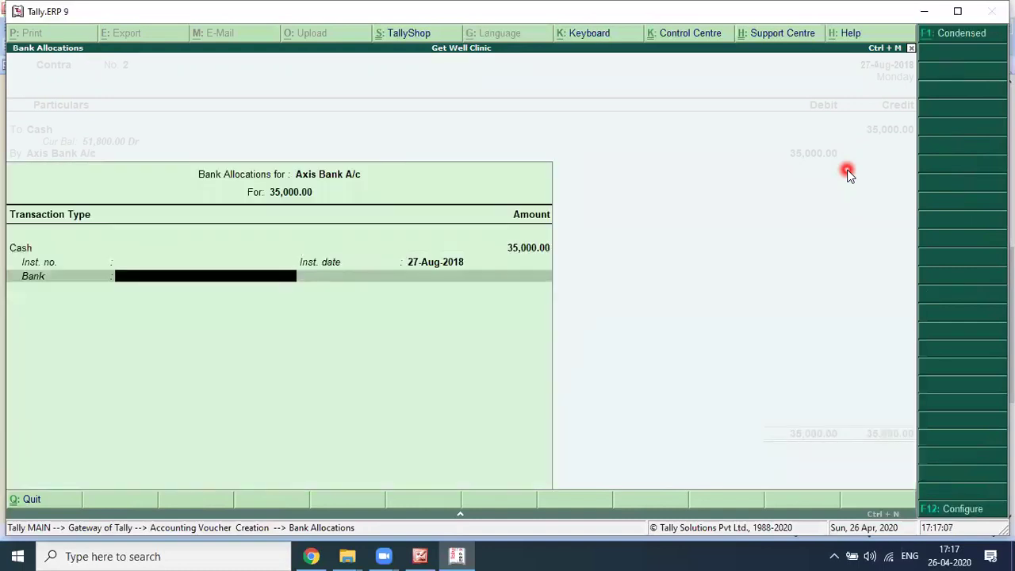
key(Return)
key(Return)
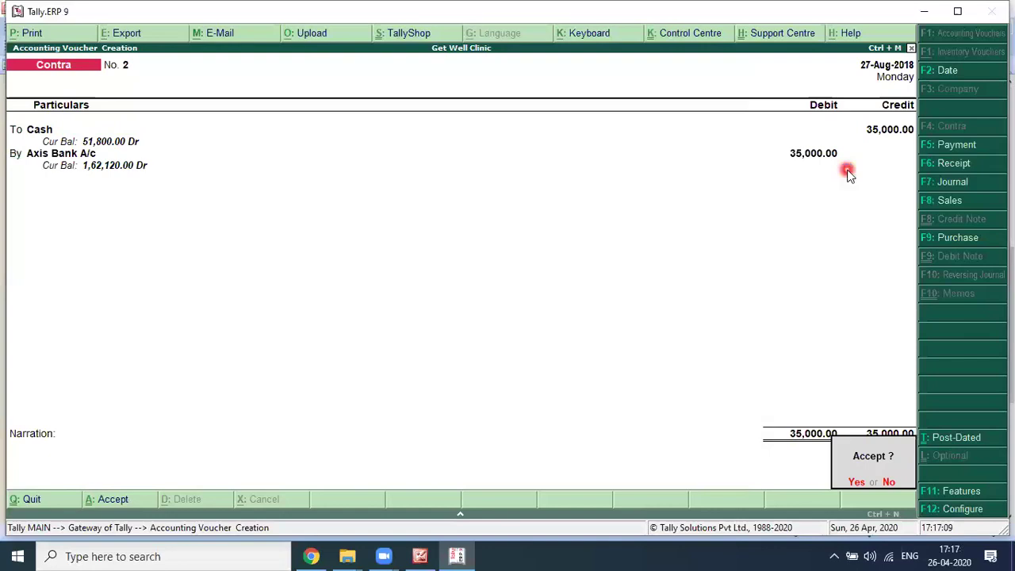
key(Return)
key(alt+Tab)
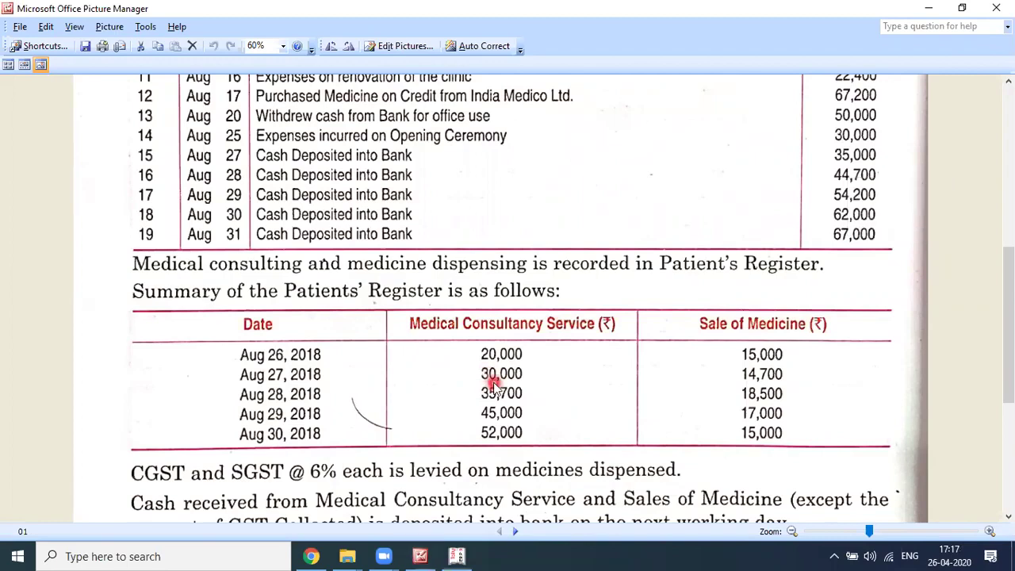
key(alt+Tab)
Step: Start a Receipt voucher dated 27-Aug-2018
key(F2)
text(27-)
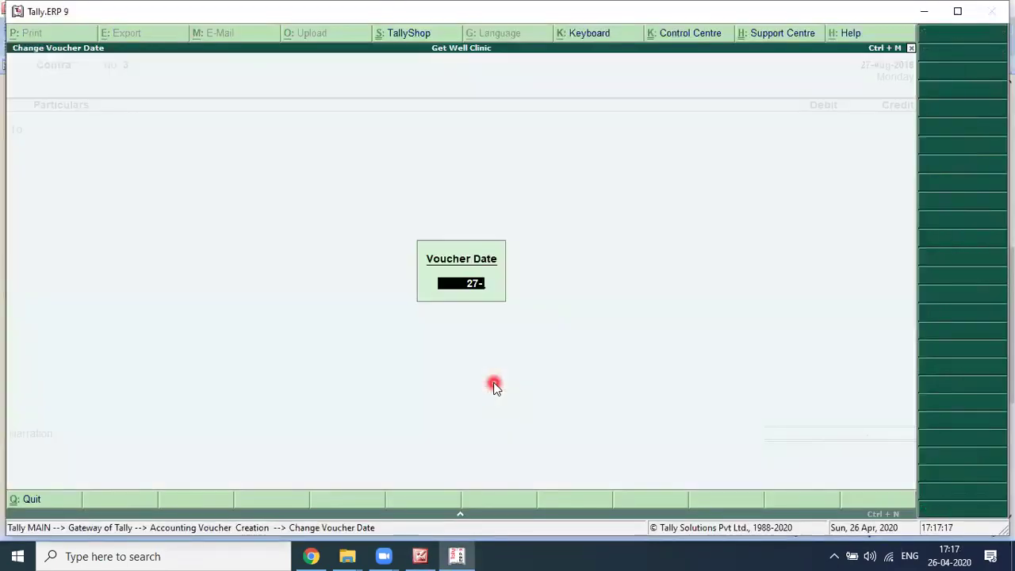
key(Return)
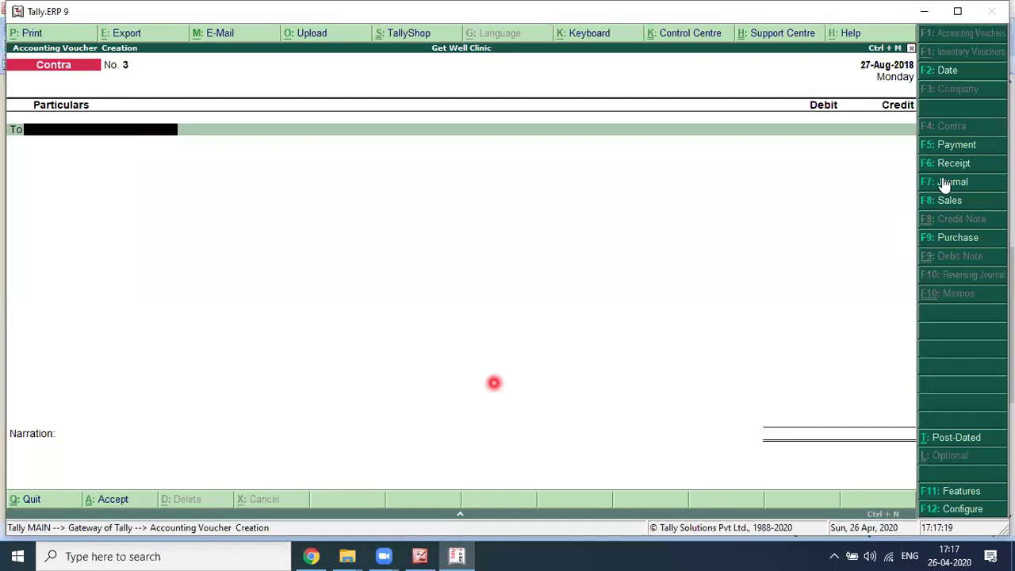
click(947, 163)
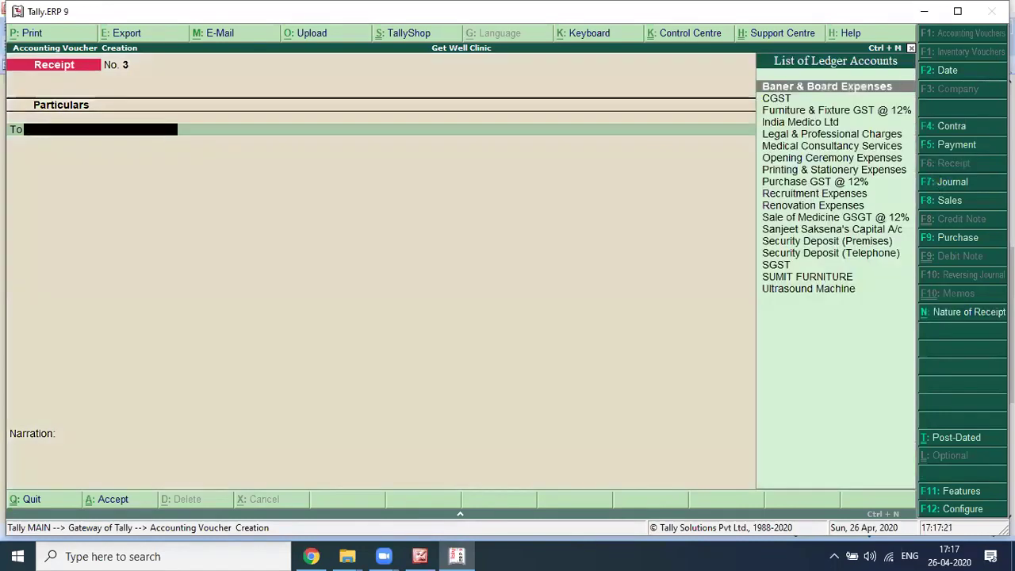
key(alt+Tab)
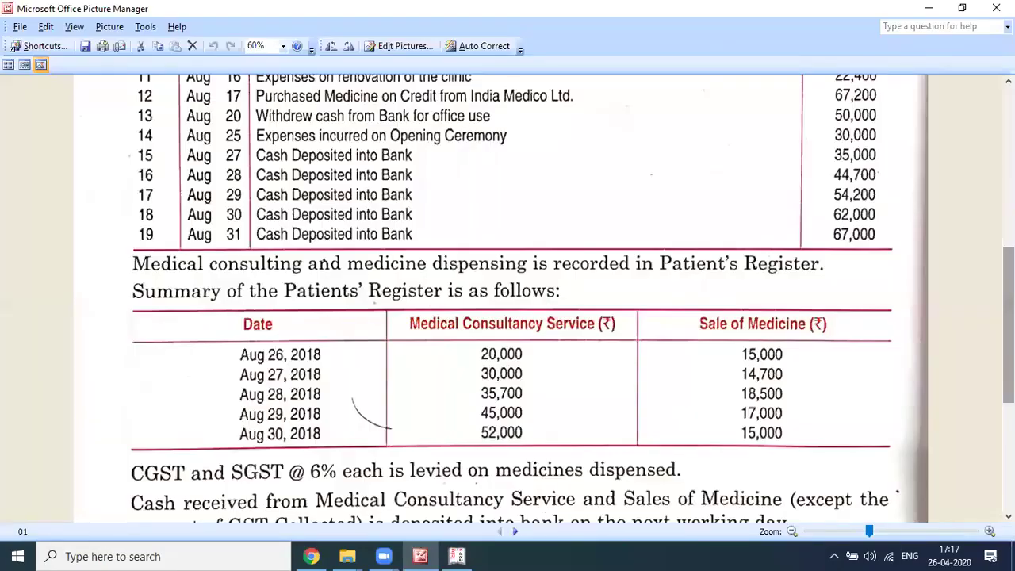
key(alt+Tab)
Step: Credit Medical Consultancy Services with 30,000, received in Cash
text(MED)
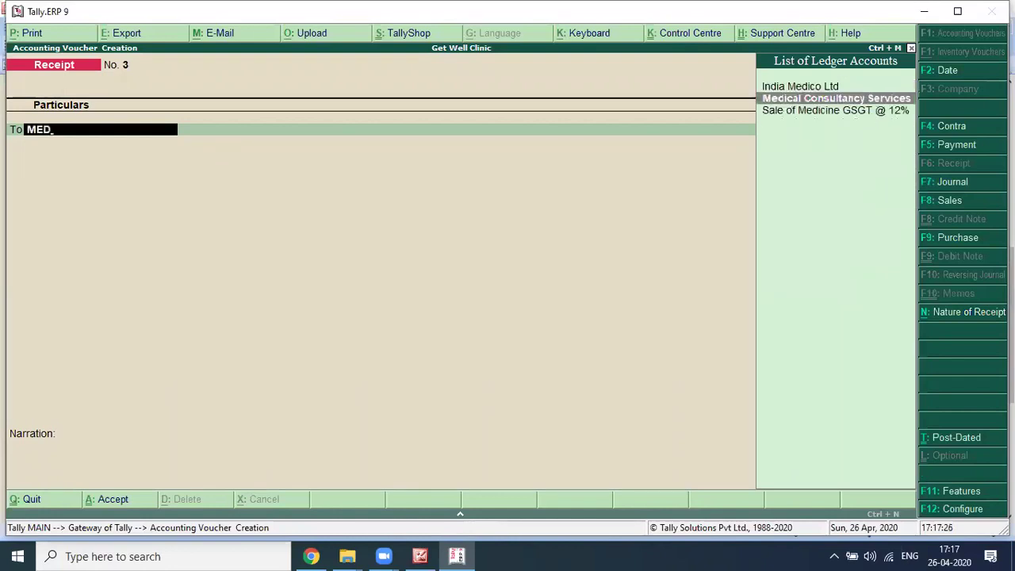
key(alt+Tab)
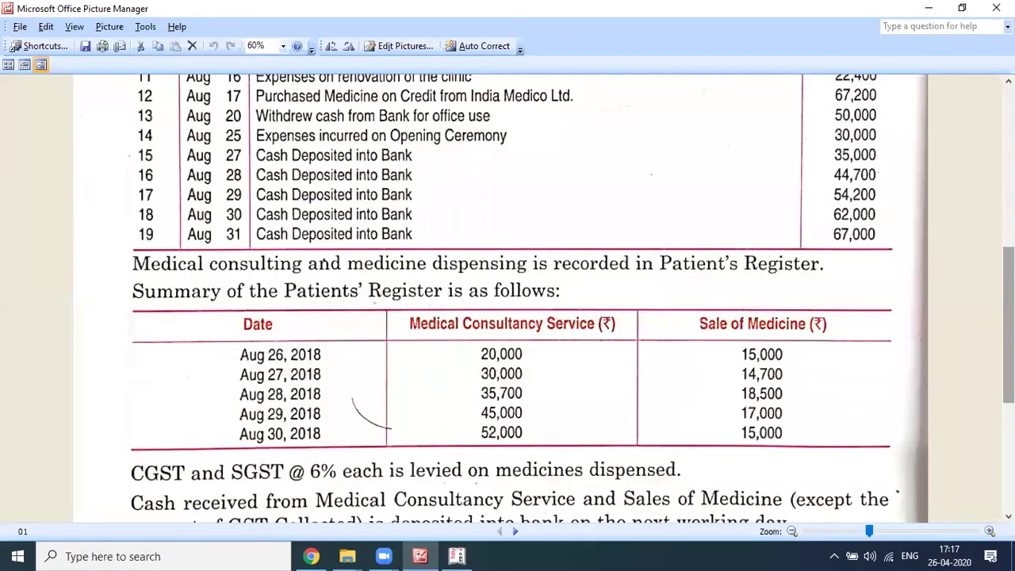
key(alt+Tab)
text(30)
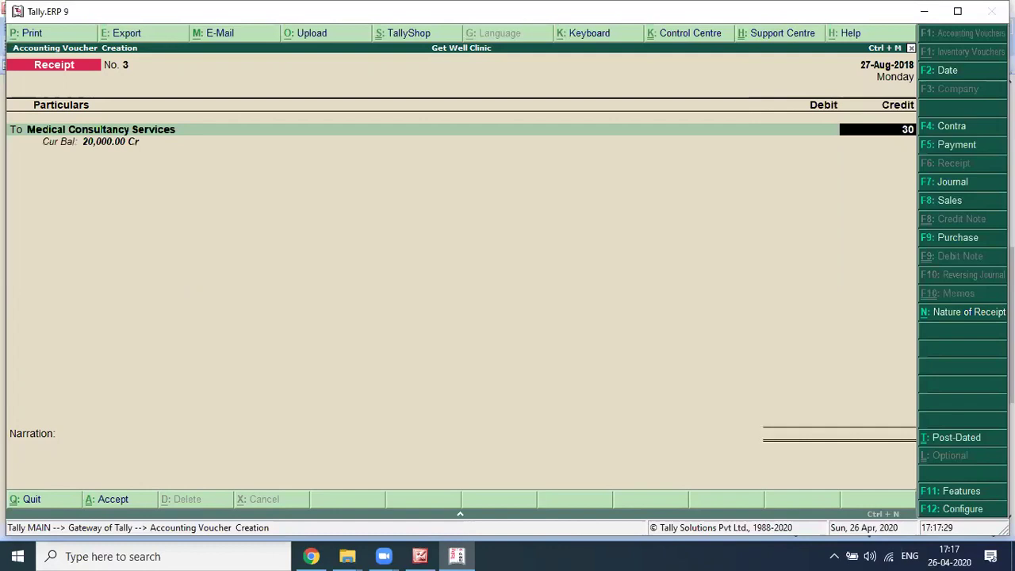
text(,000)
key(Return)
key(Return)
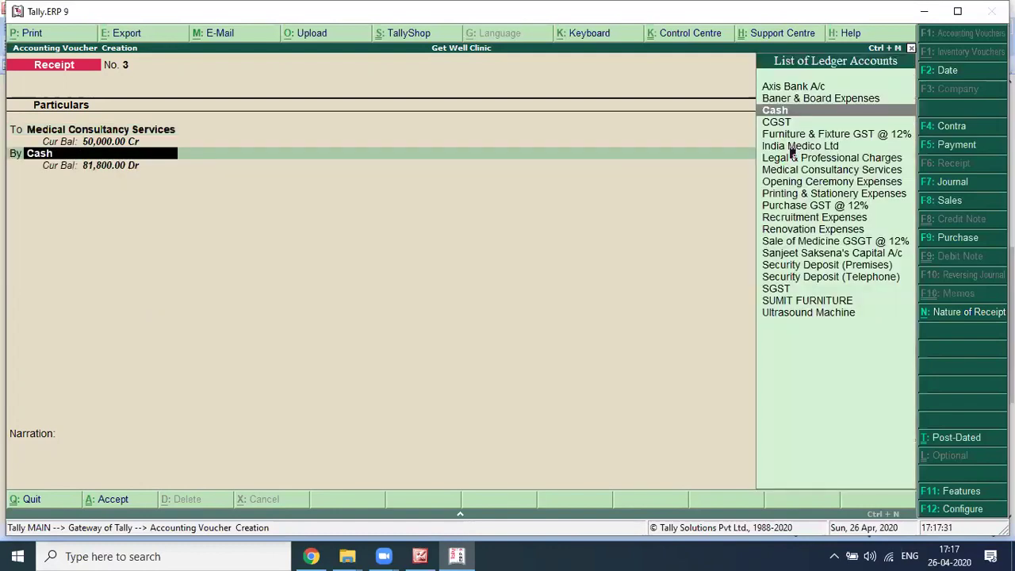
key(Return)
key(Return)
Step: Add the narration 'FOR THE DAY 27.08.2018' and save the receipt
text(FOR THE DAY)
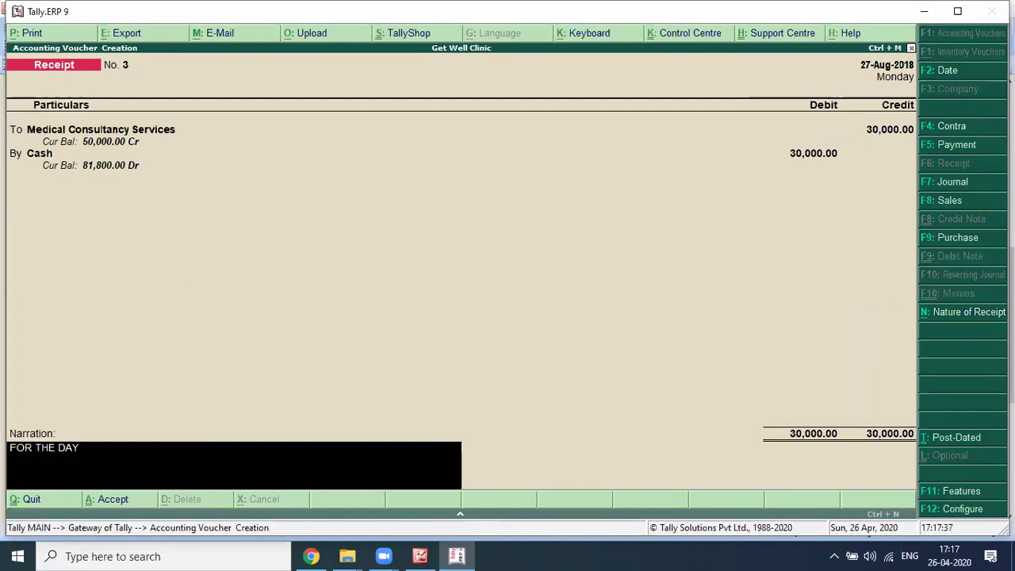
text( 27.08.2018)
key(Return)
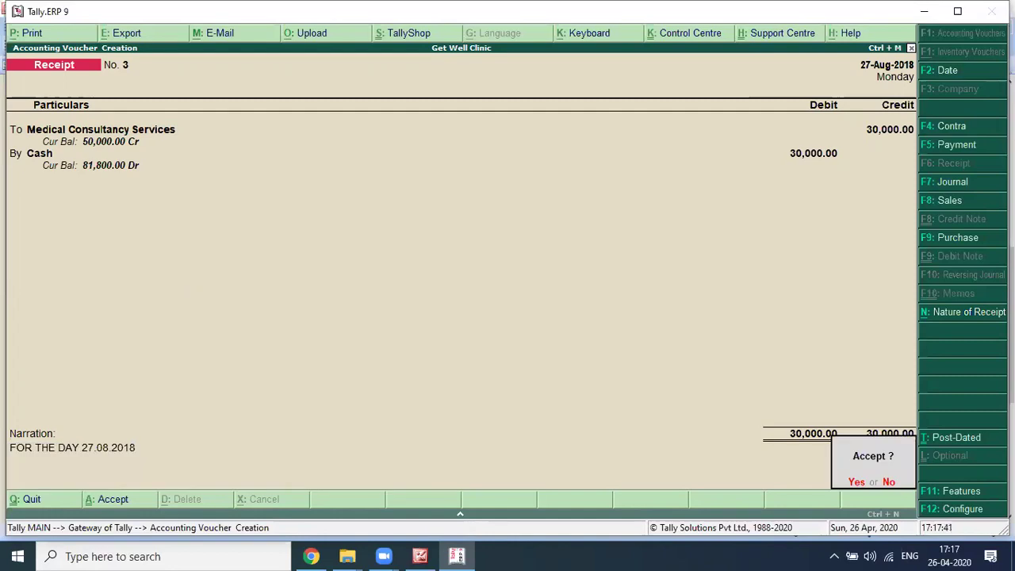
key(Return)
key(alt+Tab)
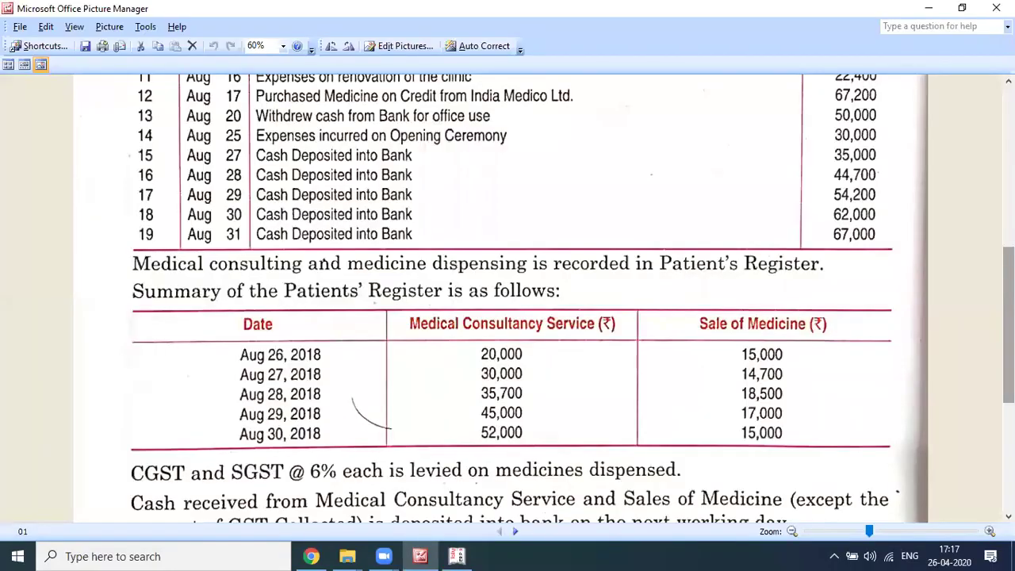
key(alt+Tab)
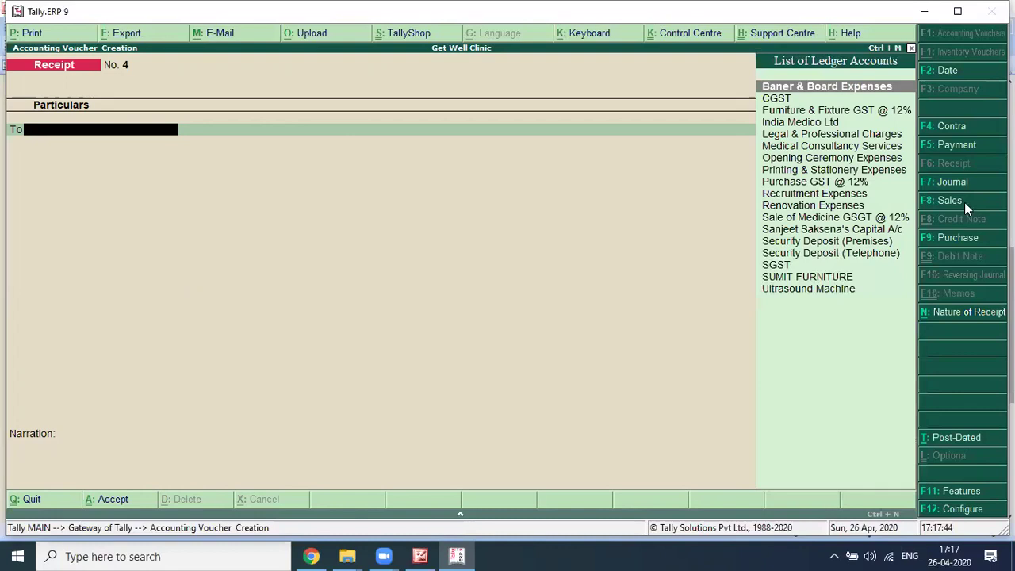
Step: Open a Sales voucher with reference 27.08.2018, Cash as party, and begin its party details
click(971, 208)
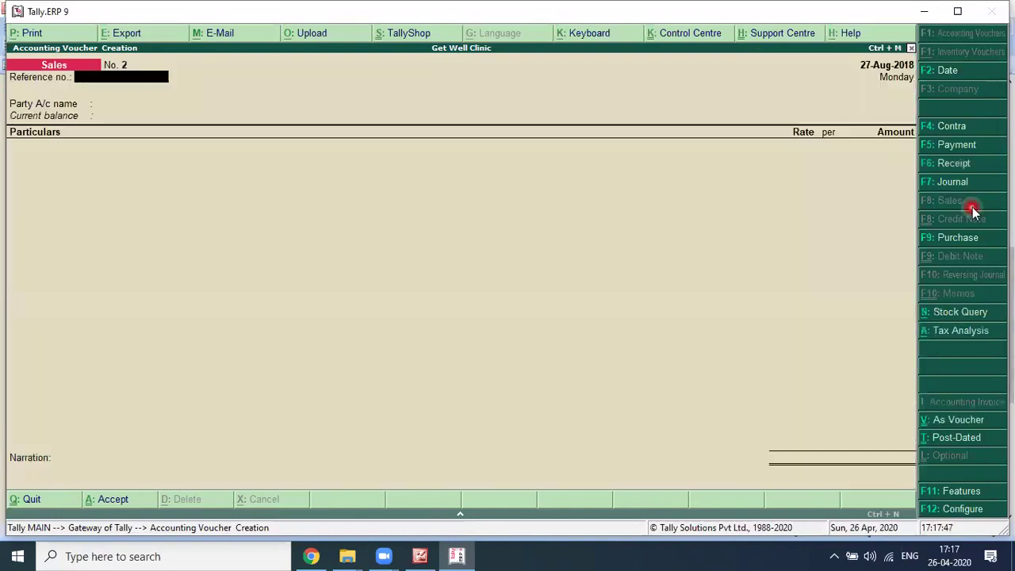
text(27.08.2018)
key(BackSpace)
key(BackSpace)
key(BackSpace)
key(BackSpace)
text(.2018)
key(Return)
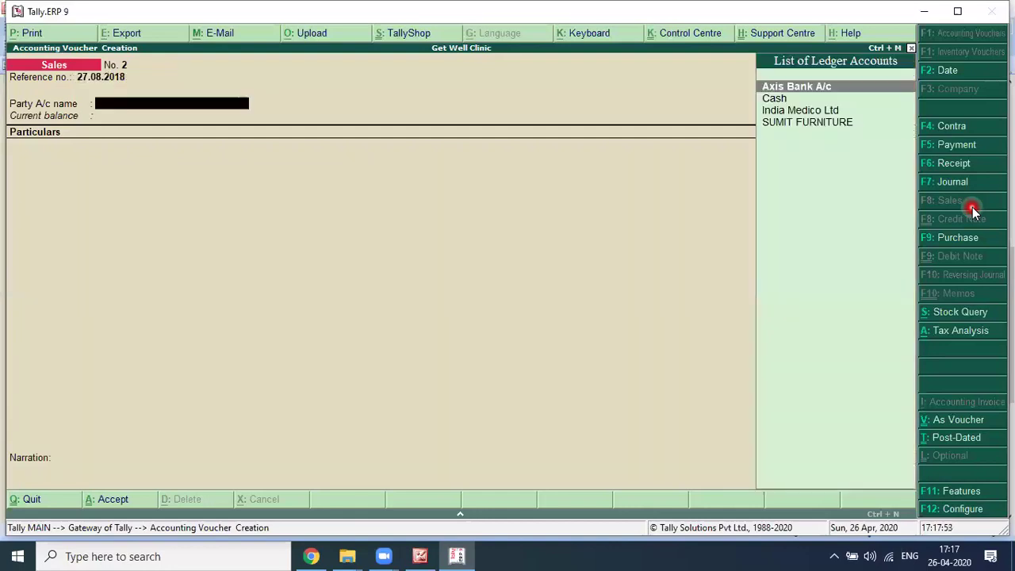
key(Down)
key(Return)
key(Return)
key(Return)
key(Return)
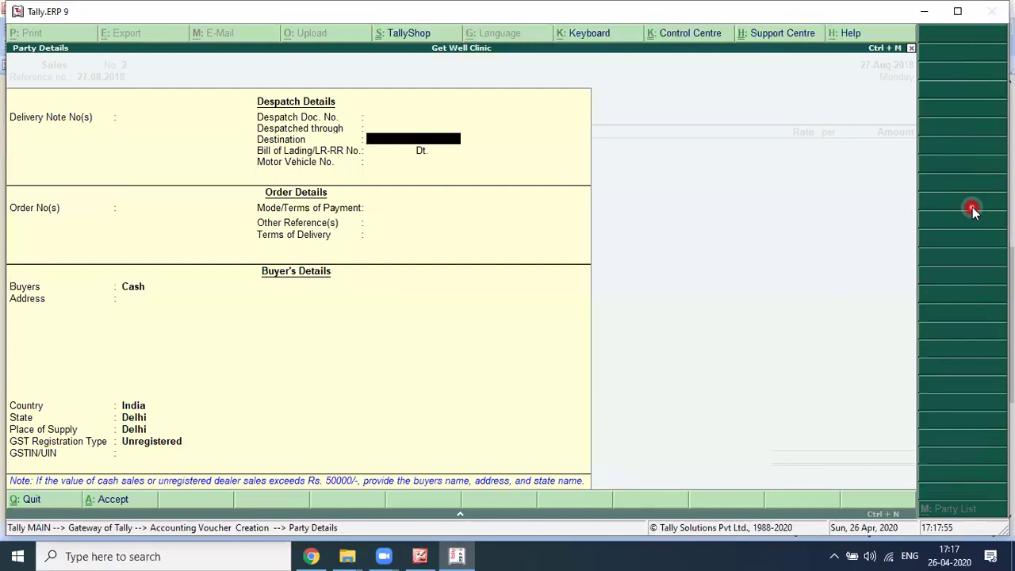
key(Return)
key(Return)
key(Return)
key(Return)
key(Return)
key(Return)
key(Return)
key(Return)
key(Return)
key(Return)
key(Return)
key(Return)
text(CO)
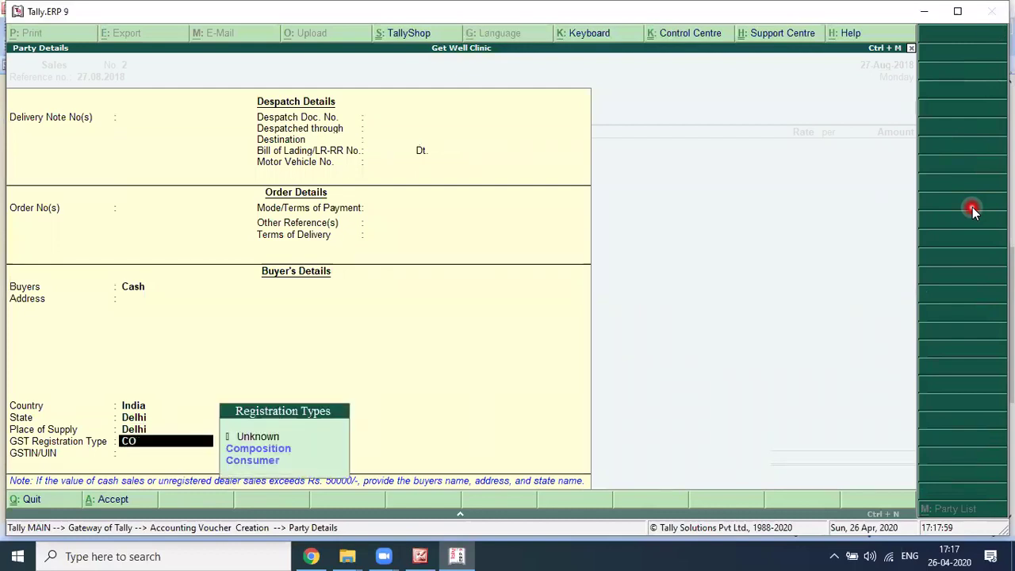
Step: Enter Sale of Medicine GSGT @ 12% at 14,700 with CGST and SGST of 882 each, and save
key(Return)
key(Return)
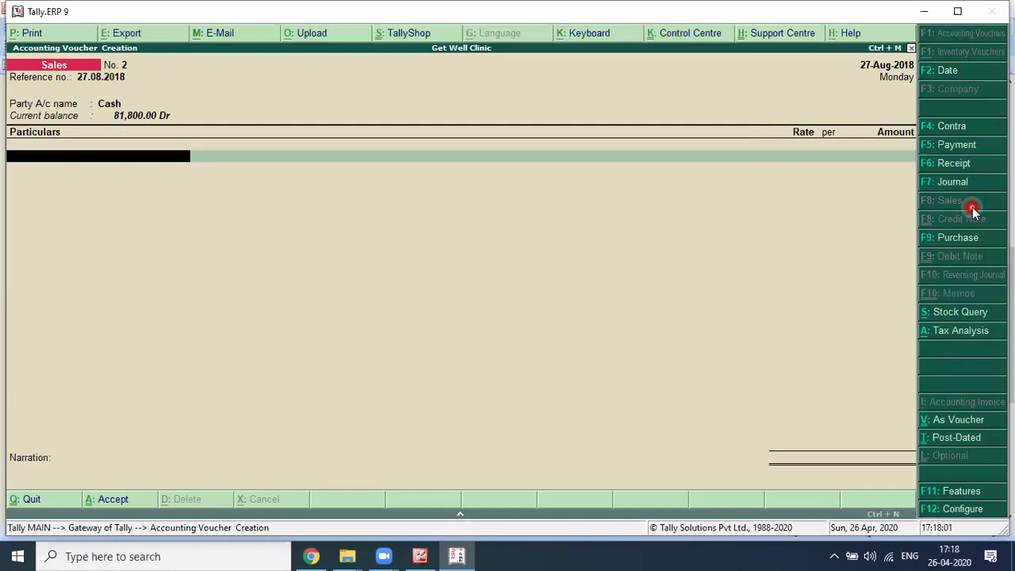
text(SAL)
key(Return)
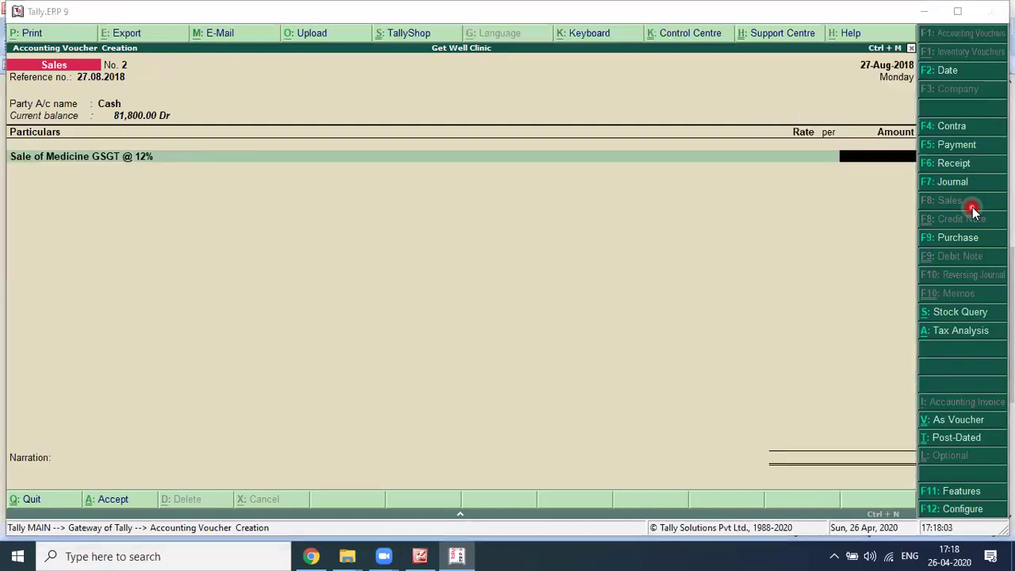
text(14700)
key(Return)
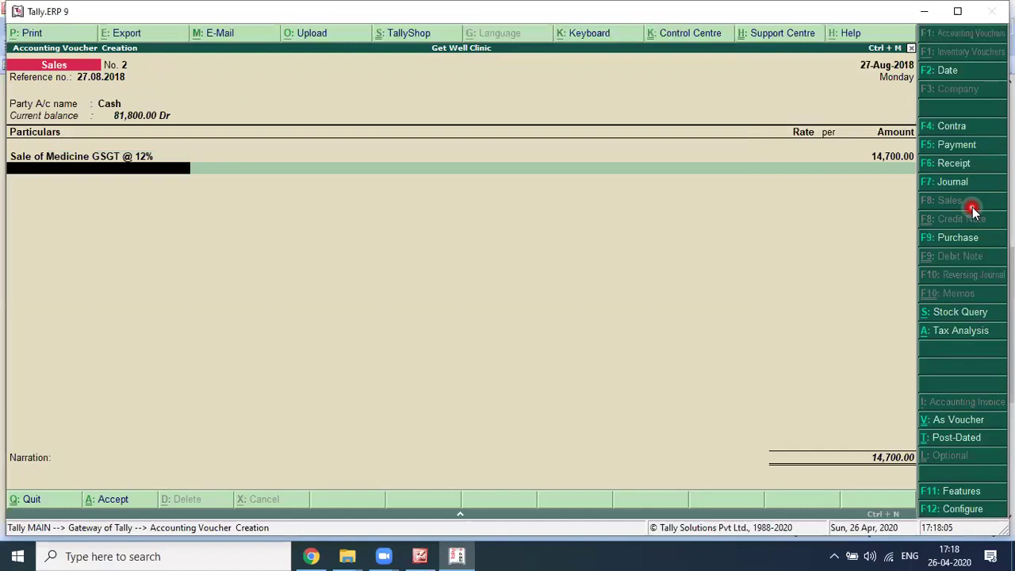
text(CGST)
key(Return)
key(Return)
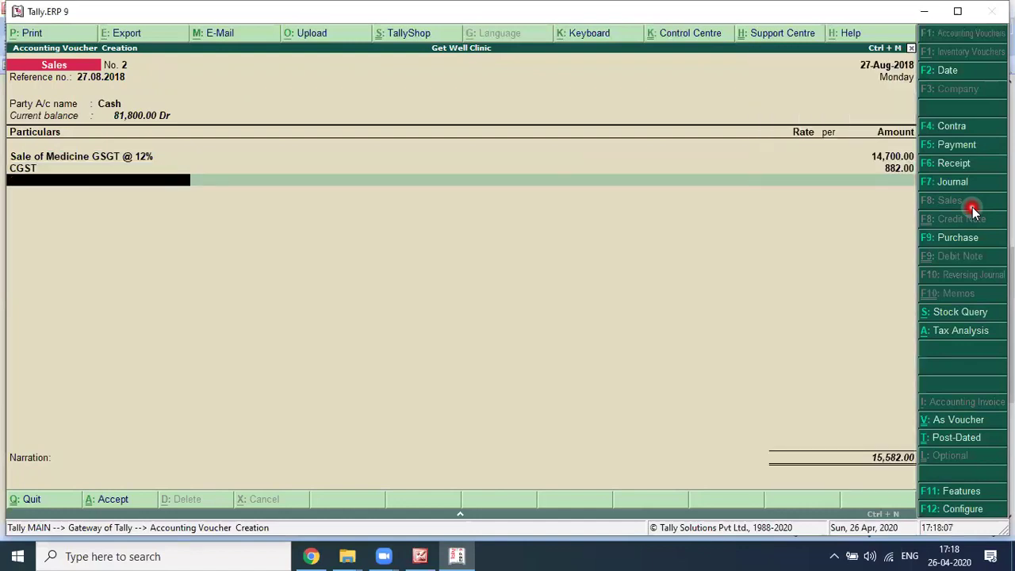
text(SGST)
key(Return)
key(Return)
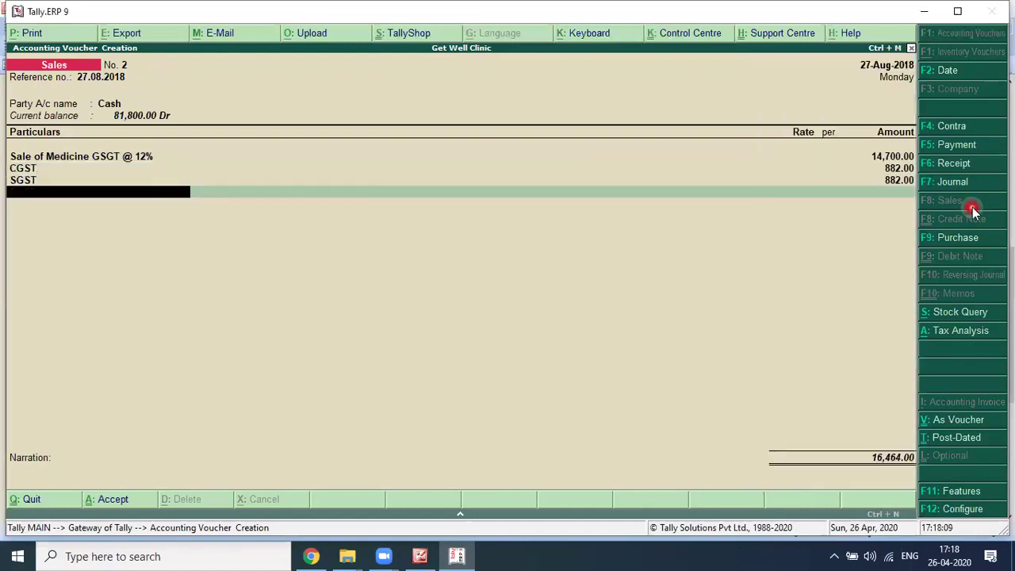
key(Return)
key(Return)
key(Return)
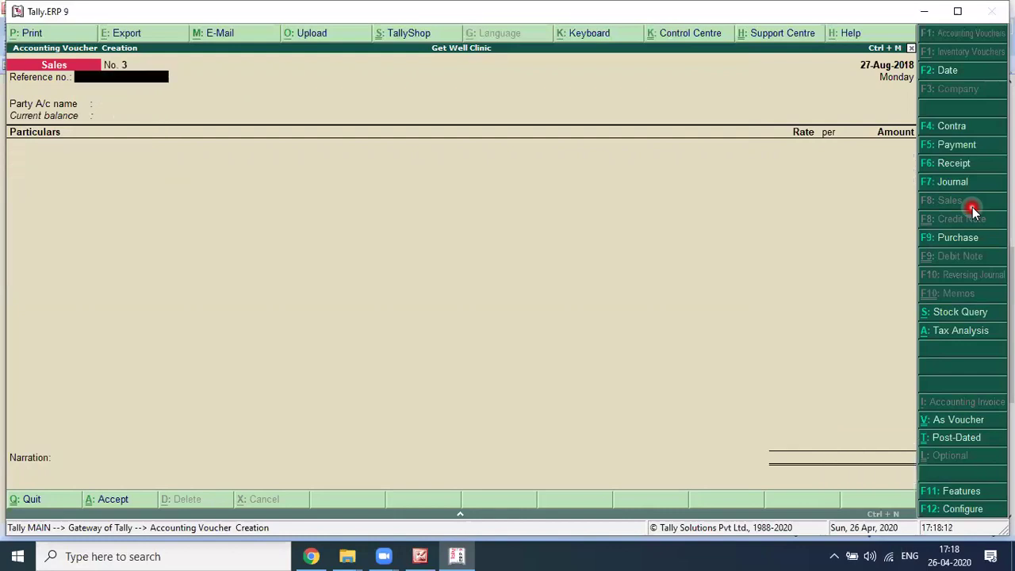
Step: Start a new Receipt voucher dated 28-8-2018
key(alt+Tab)
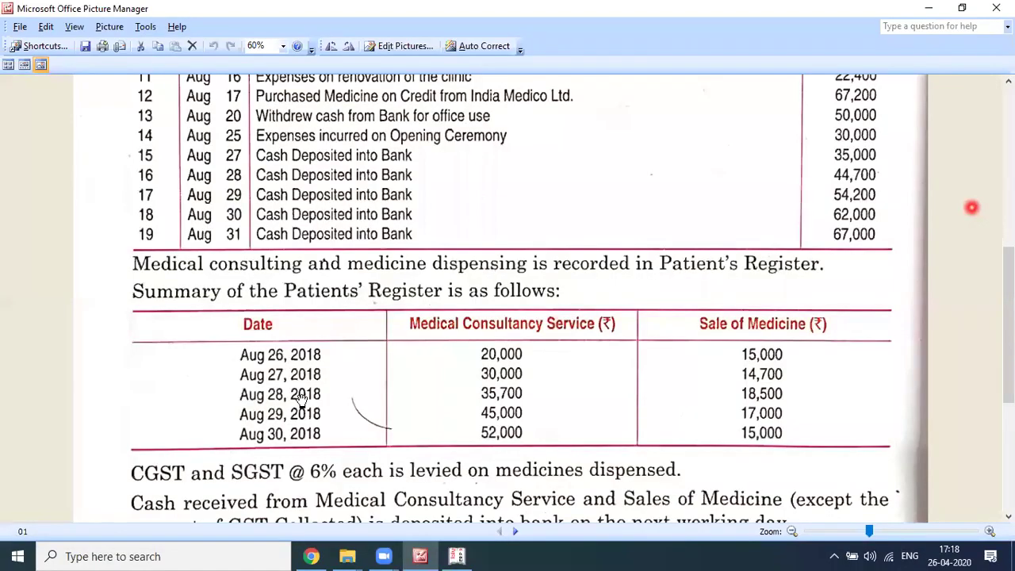
key(alt+Tab)
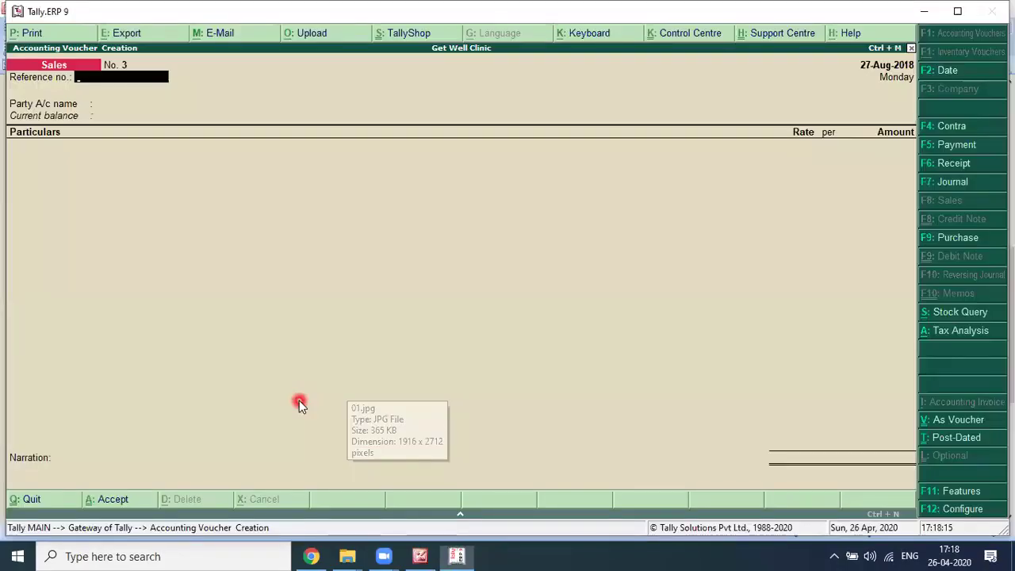
click(949, 170)
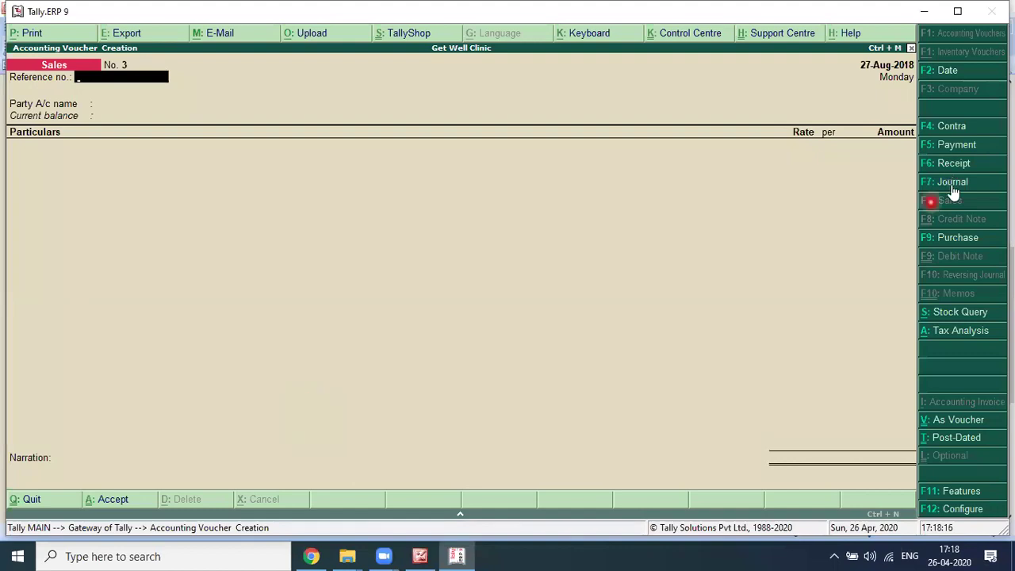
key(F2)
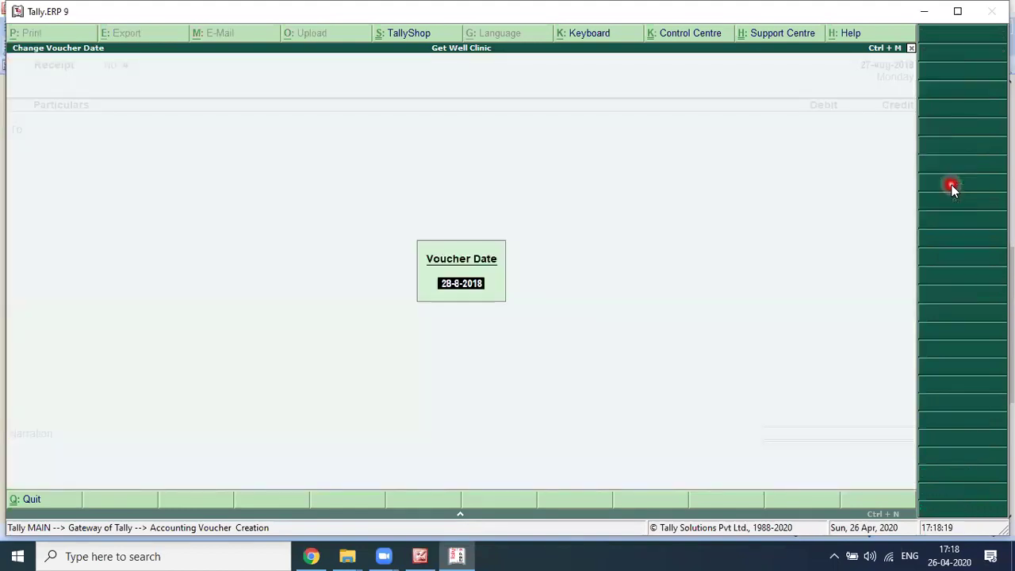
text(28-8)
key(Return)
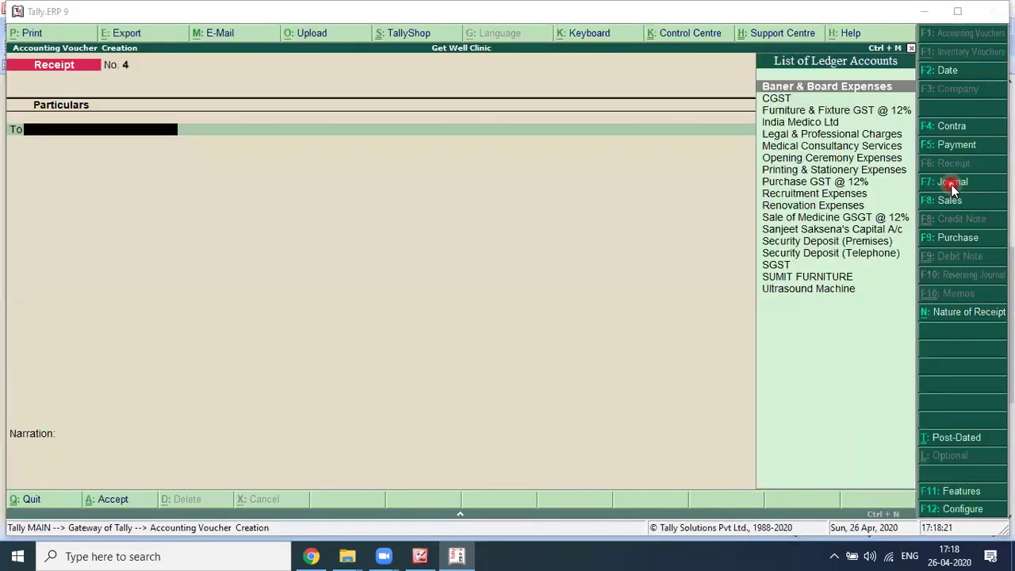
Step: Credit Medical Consultancy Services with 35,700, received in Cash
key(alt+Tab)
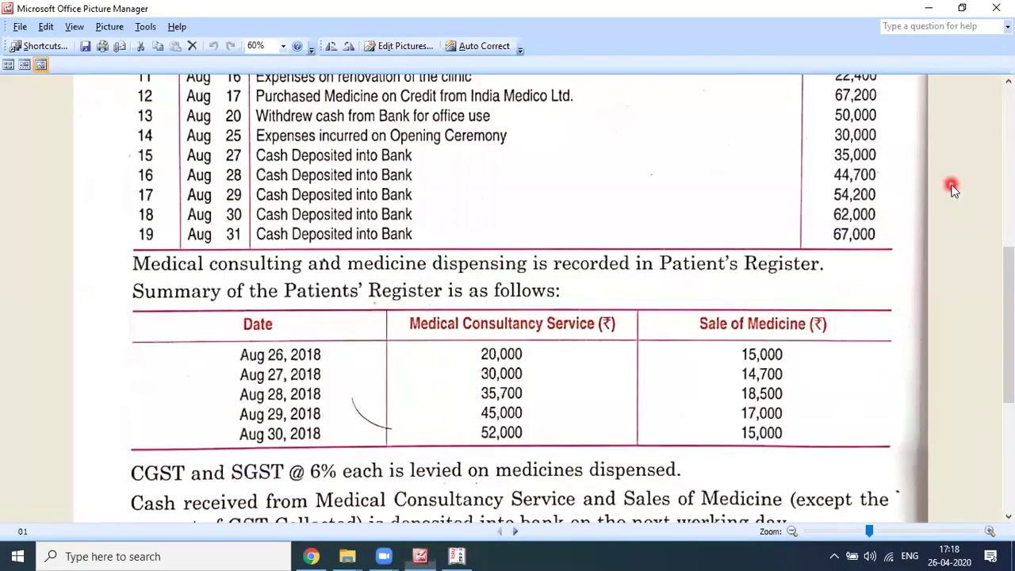
key(alt+Tab)
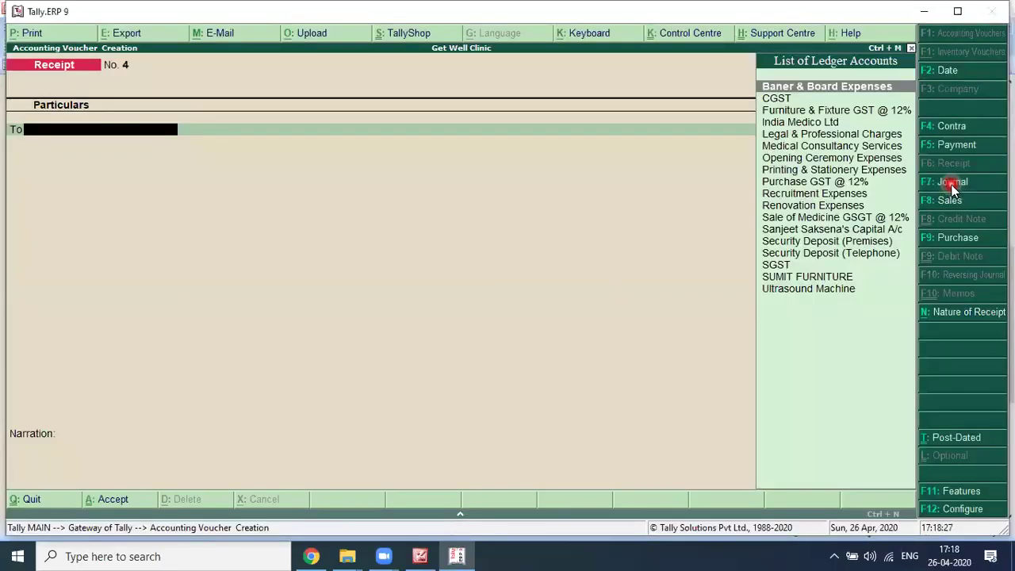
text(MED)
key(BackSpace)
key(BackSpace)
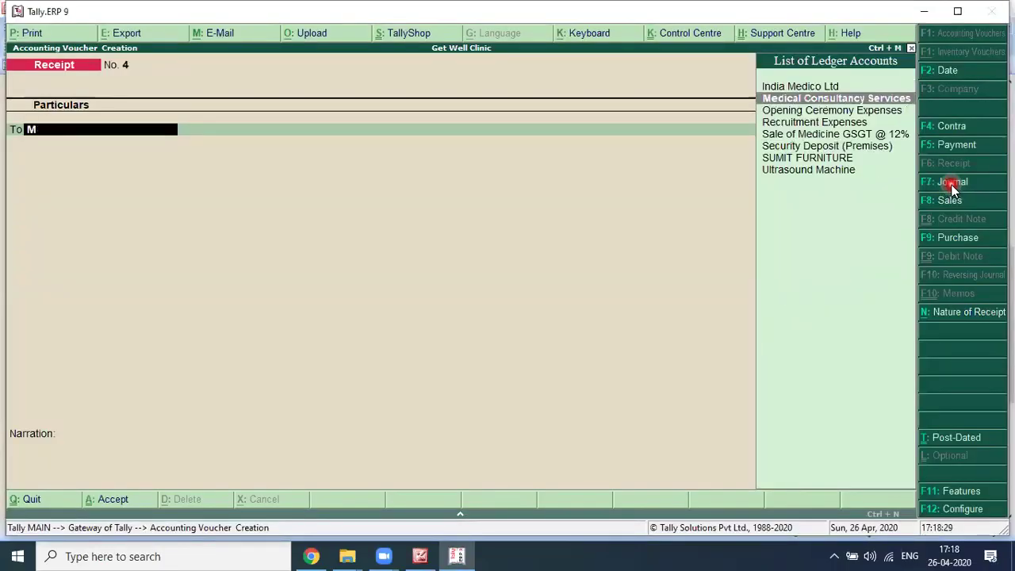
key(Return)
key(alt+Tab)
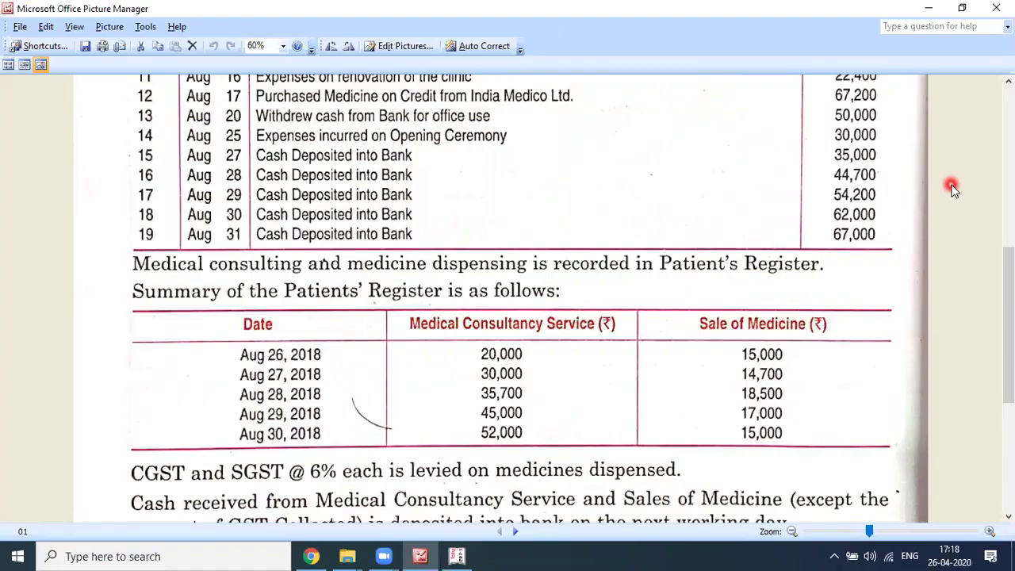
key(alt+Tab)
text(35,700)
key(Return)
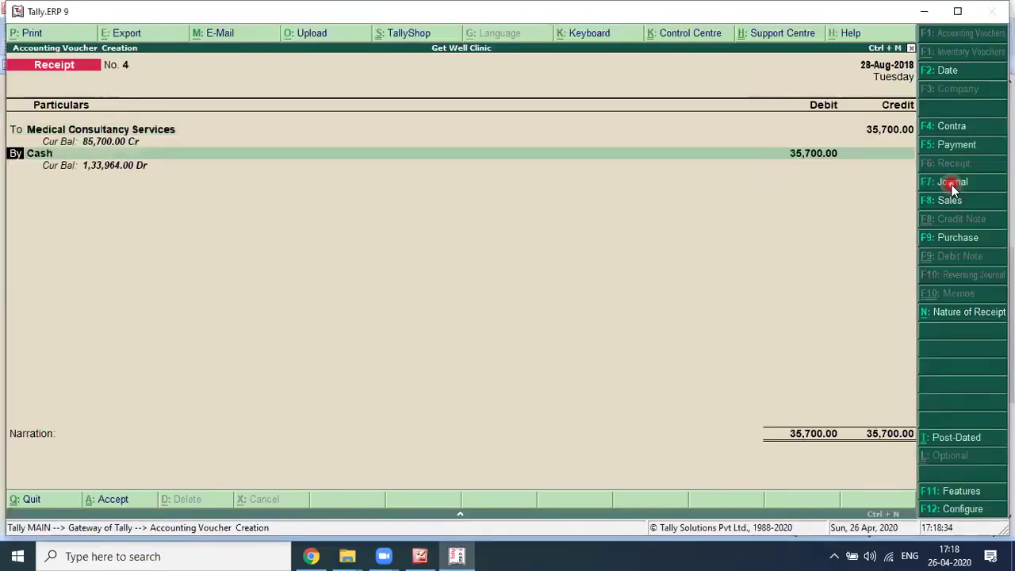
key(Return)
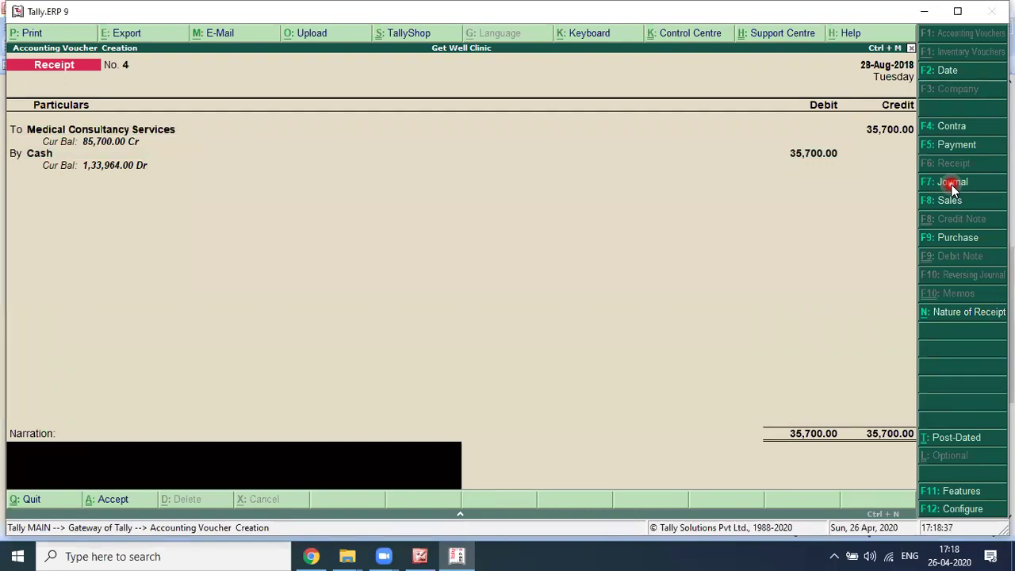
Step: Reuse the previous narration, changed to 'FOR THE DAY 28-08.2018', and save the receipt
key(ctrl+r)
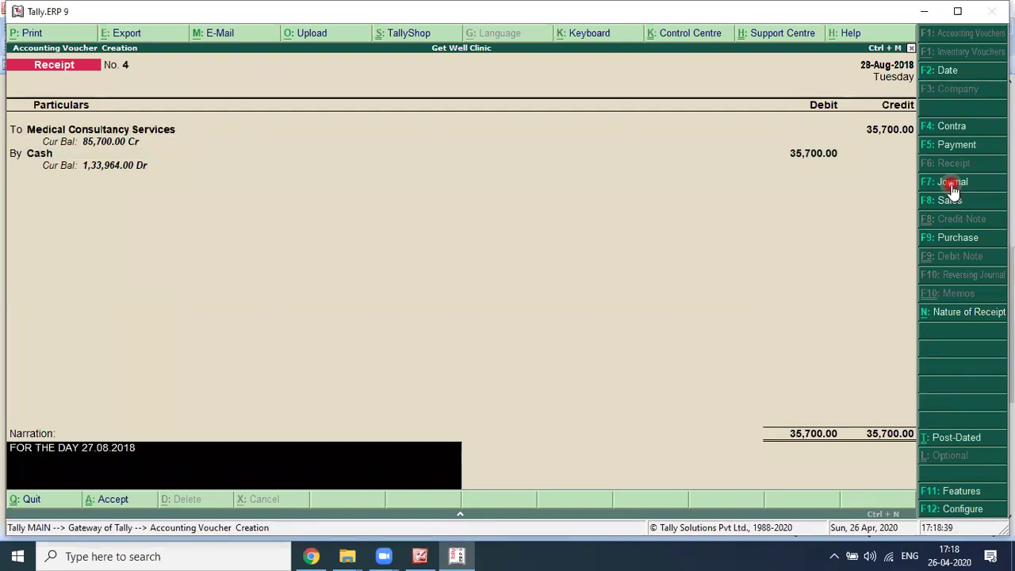
key(BackSpace)
key(BackSpace)
key(BackSpace)
key(BackSpace)
key(BackSpace)
key(BackSpace)
key(BackSpace)
key(BackSpace)
key(BackSpace)
text(8-08.2018)
key(Return)
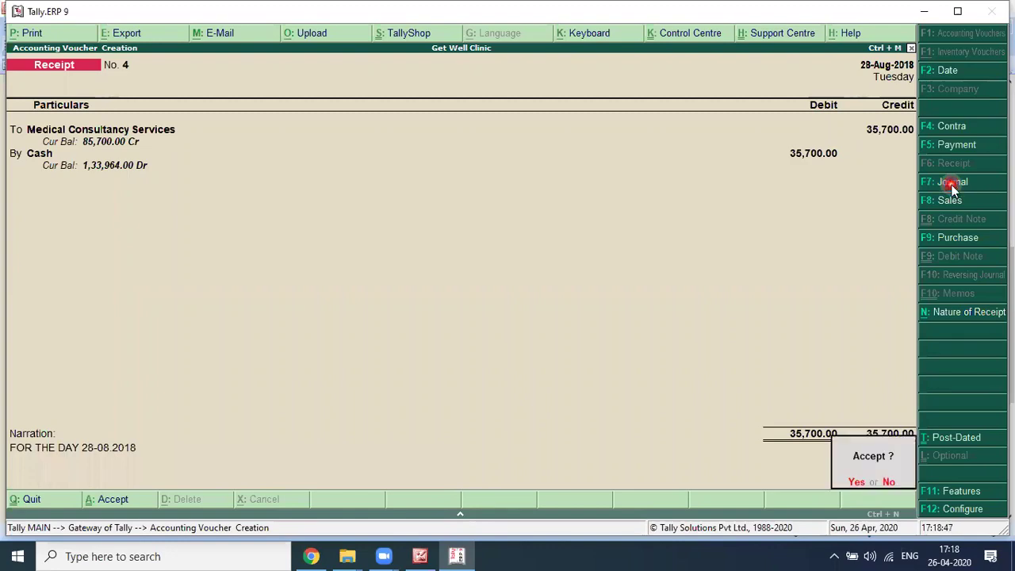
key(alt+Tab)
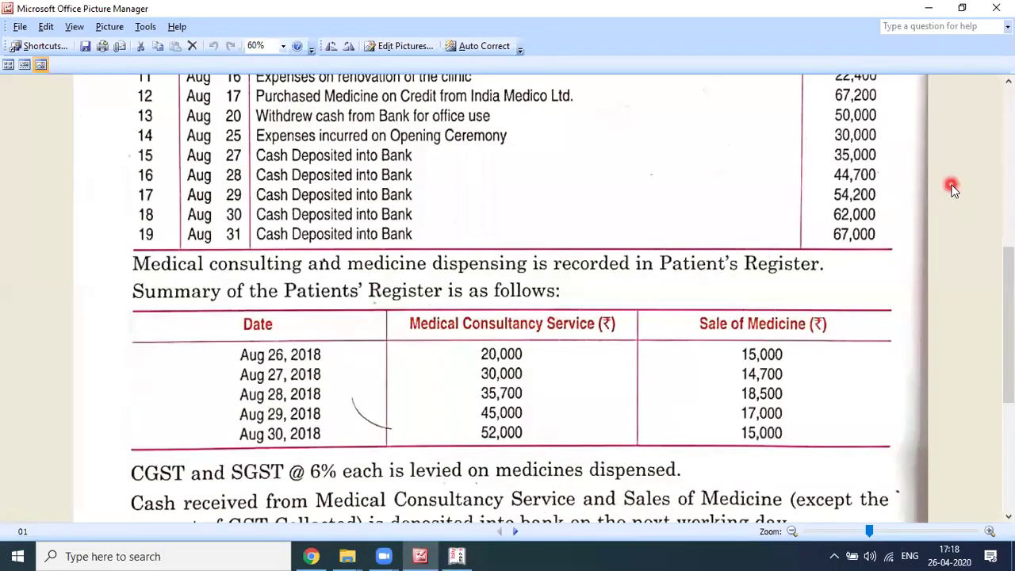
key(alt+Tab)
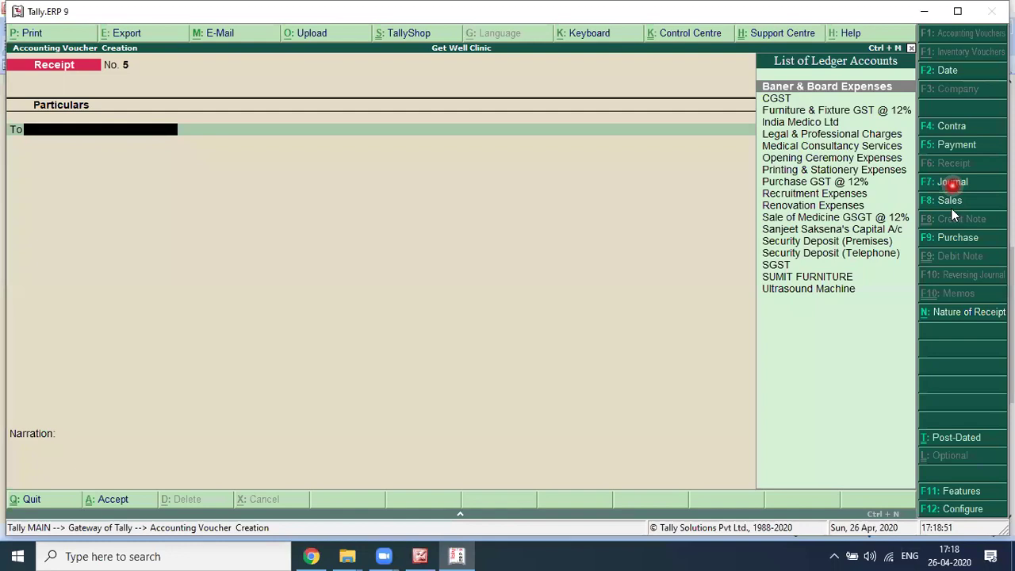
Step: Open a Sales voucher with reference 28.08.2018 and Cash as the party account
click(951, 208)
text(28.08.2018)
key(Return)
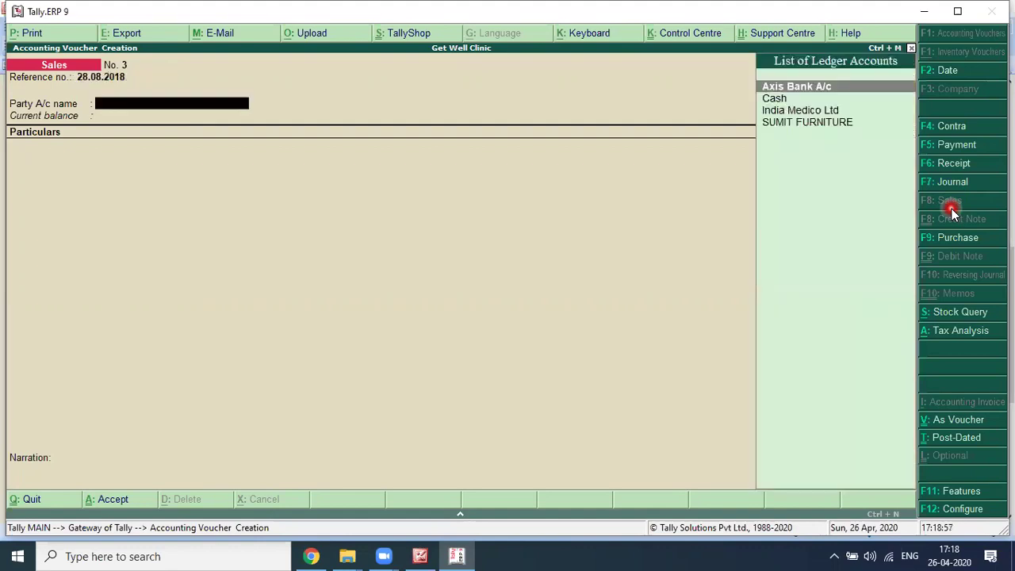
text(CASH)
key(Return)
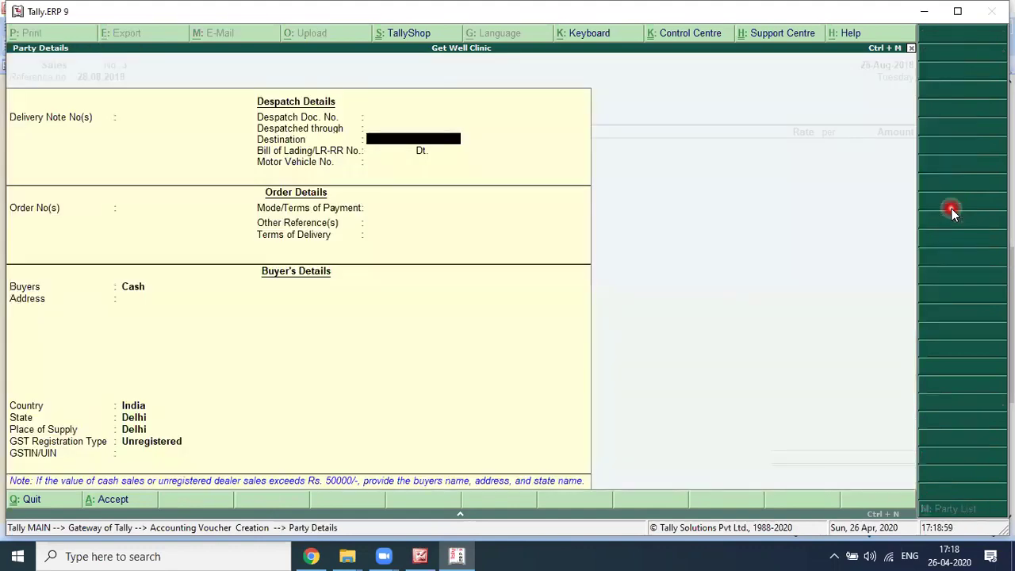
key(Return)
key(Return)
key(Return)
key(Return)
key(Return)
key(Return)
key(Return)
key(Return)
key(Return)
key(Return)
key(Return)
key(Return)
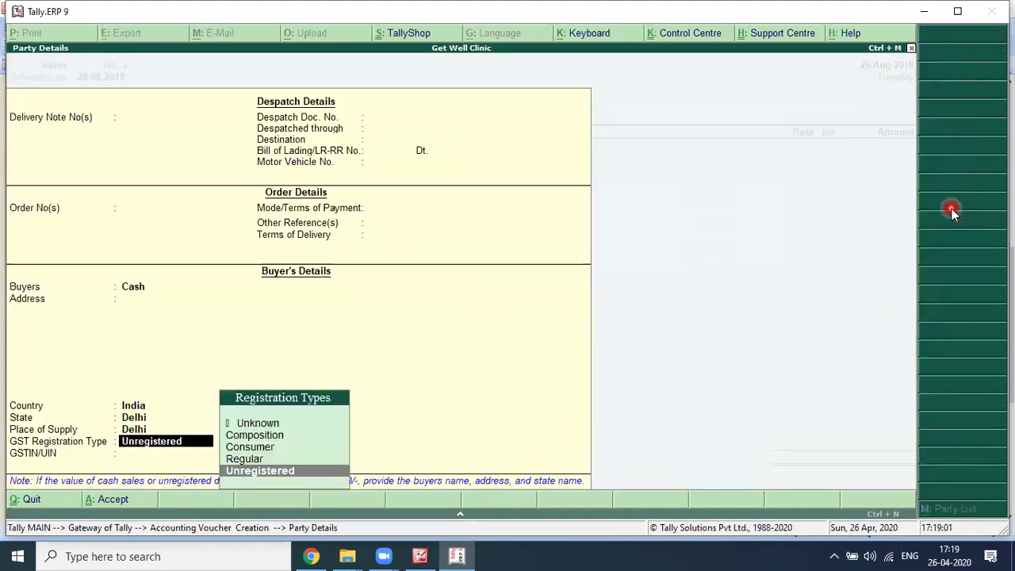
text(C)
key(Return)
key(Return)
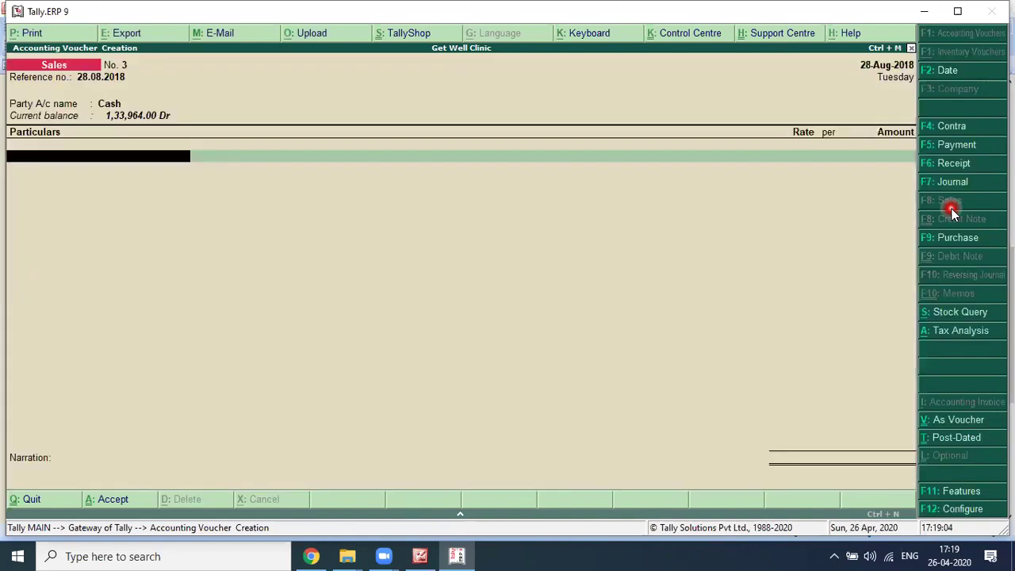
Step: Enter Sale of Medicine GSGT @ 12% at 18,500 with CGST and SGST of 1,110 each
key(alt+Tab)
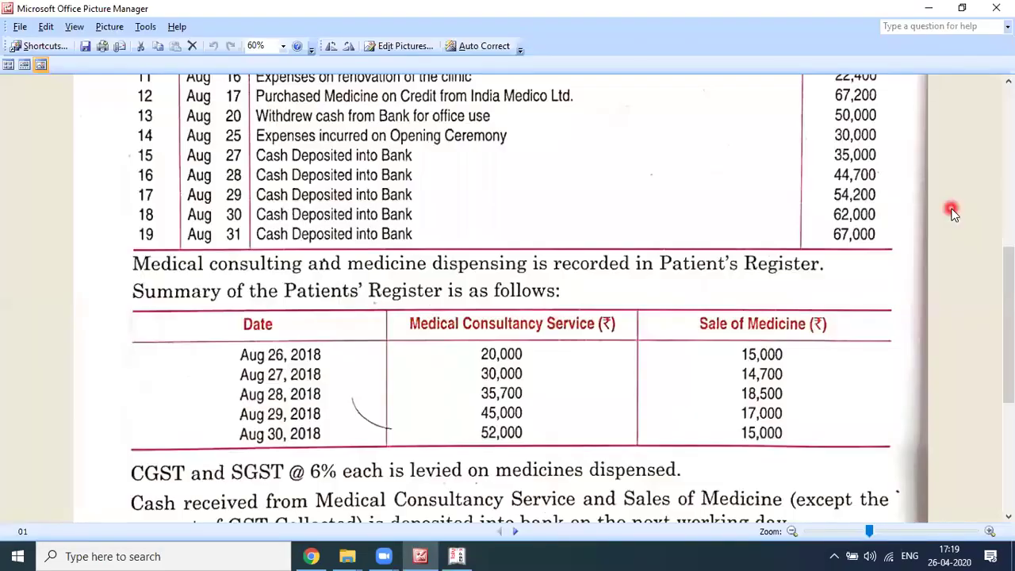
key(alt+Tab)
key(Return)
text(10500)
key(Return)
text(C)
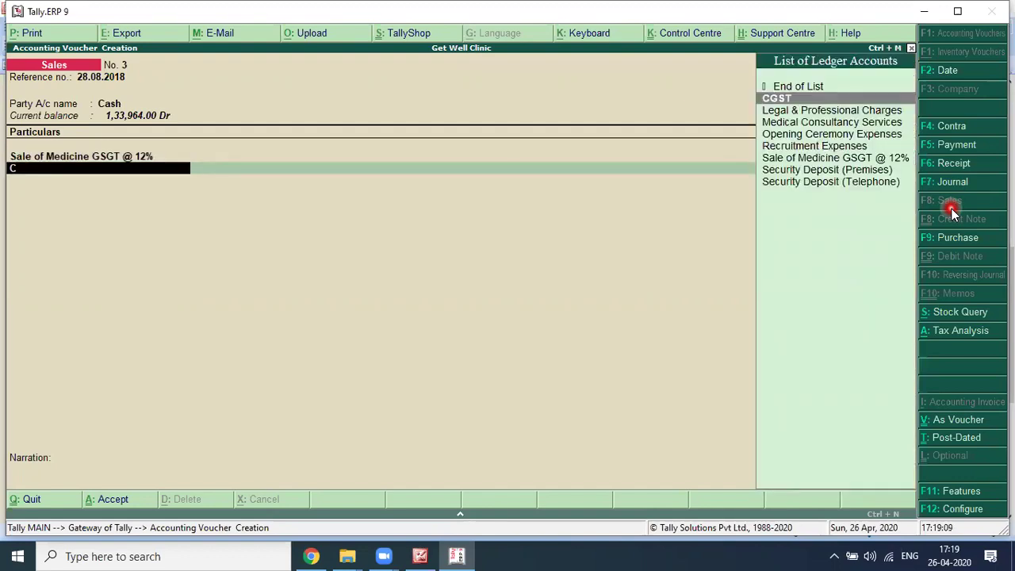
text(GST)
key(Return)
key(Return)
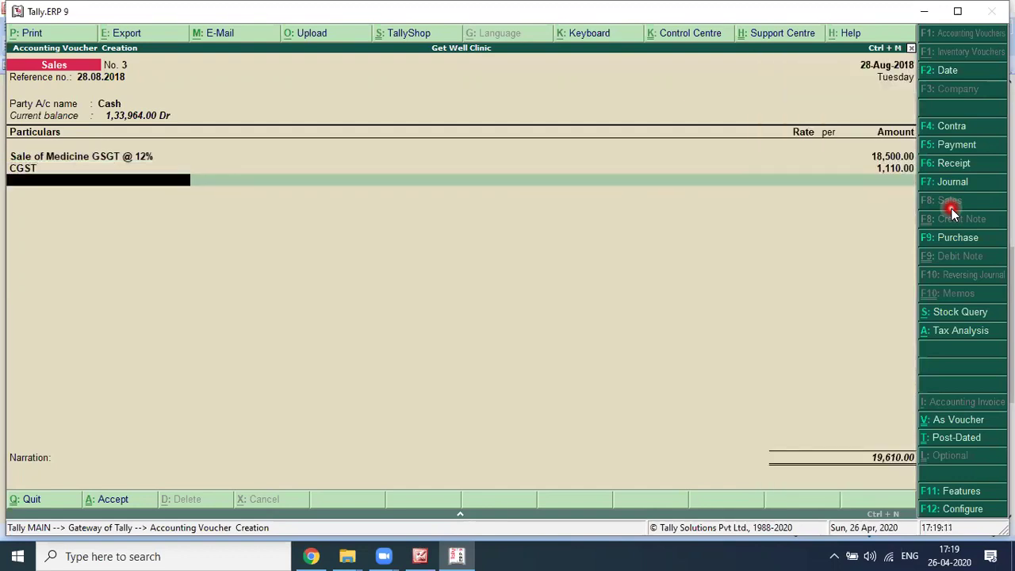
text(SGST)
key(Return)
key(Return)
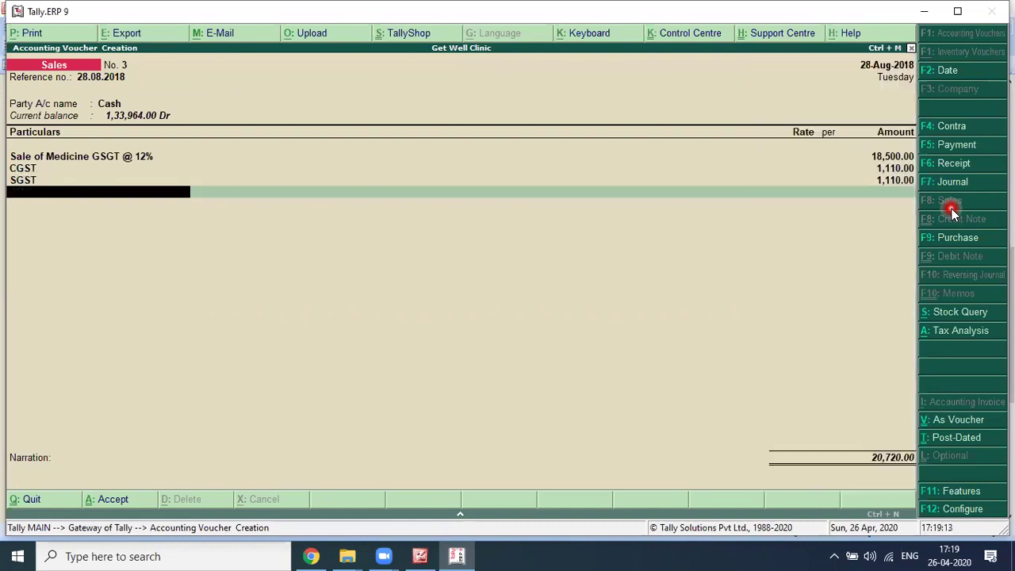
Step: Add the narration 'FOR THE DAY 28-08.2018' and save the sales voucher
key(Return)
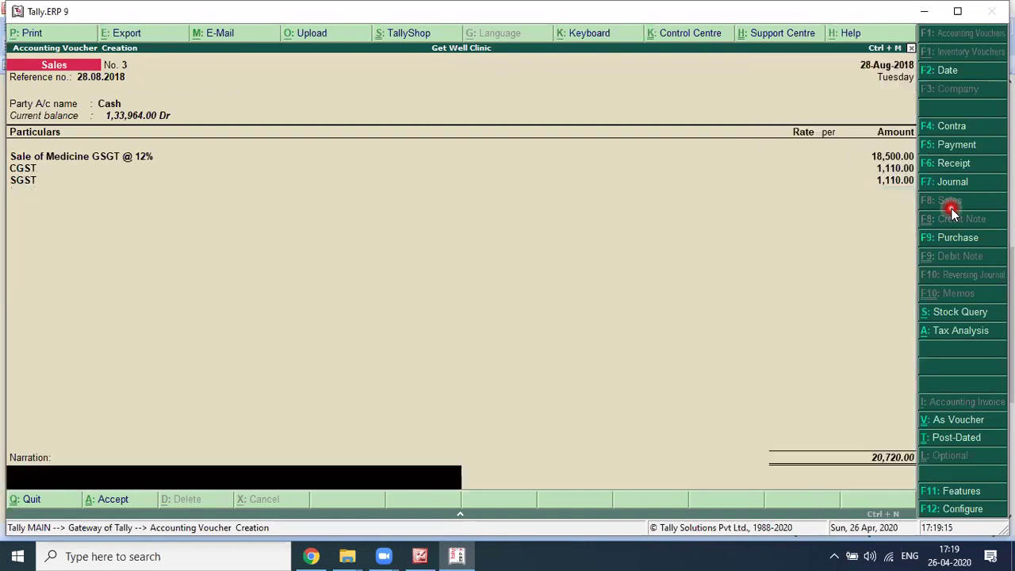
text(FOR THE DAY 28-08.2018)
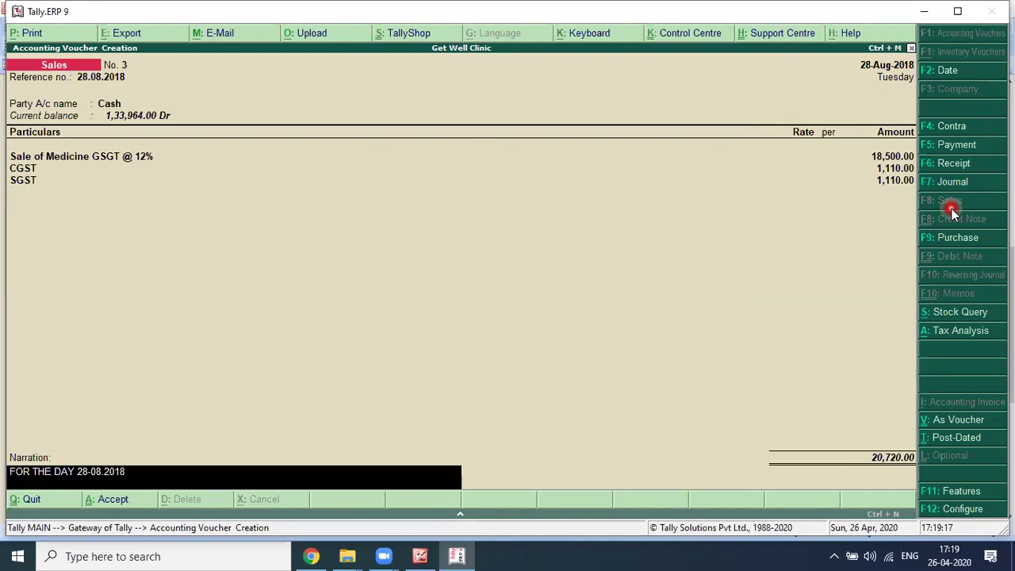
key(Return)
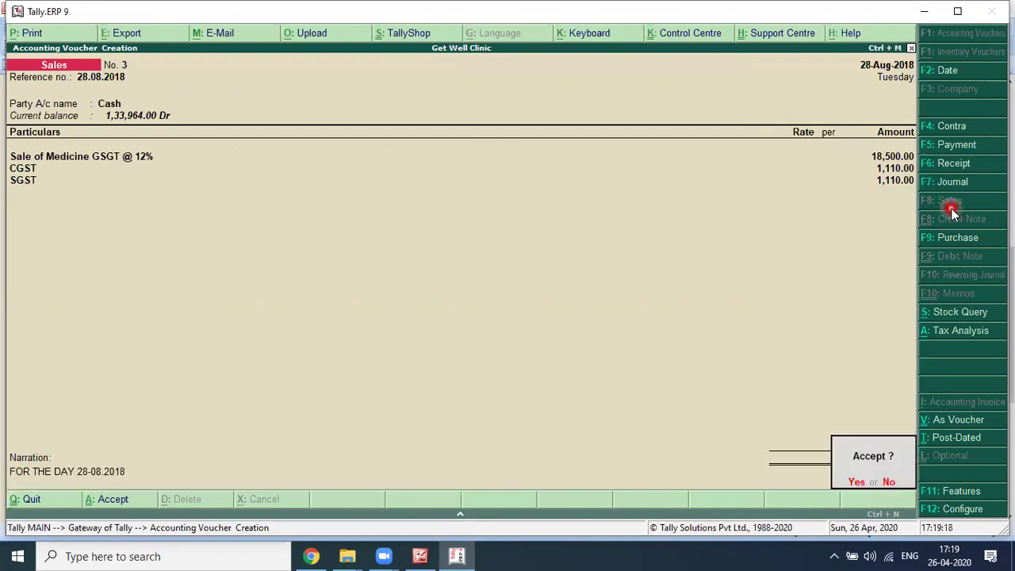
key(Return)
key(alt+Tab)
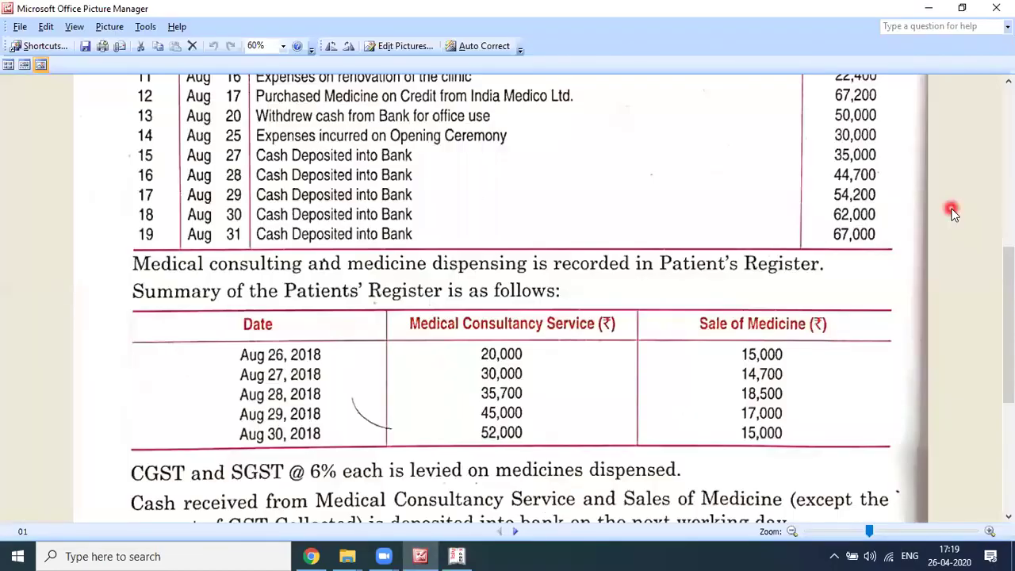
Step: Change the voucher date to 29.08.2018
key(alt+Tab)
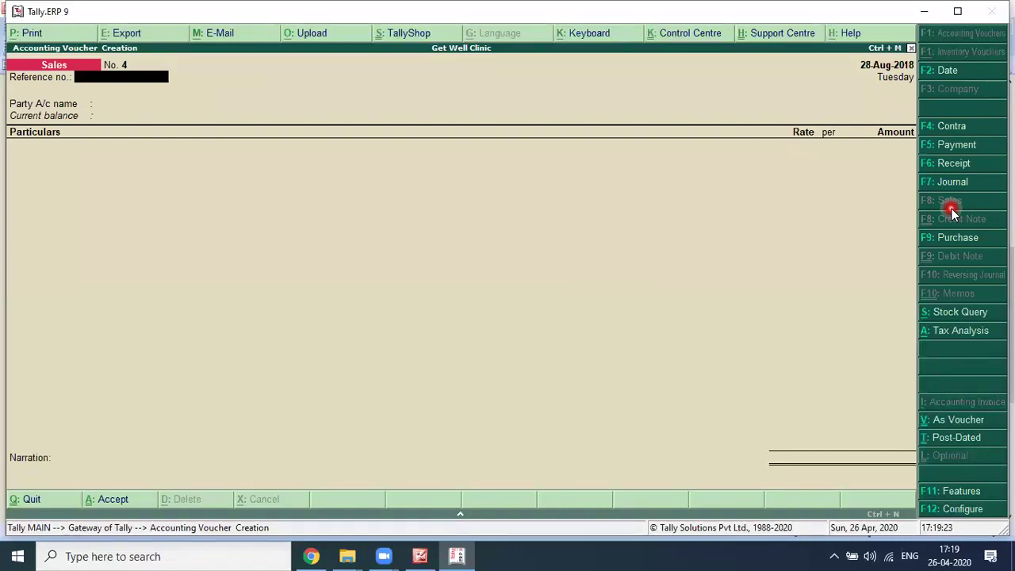
key(F2)
key(alt+Tab)
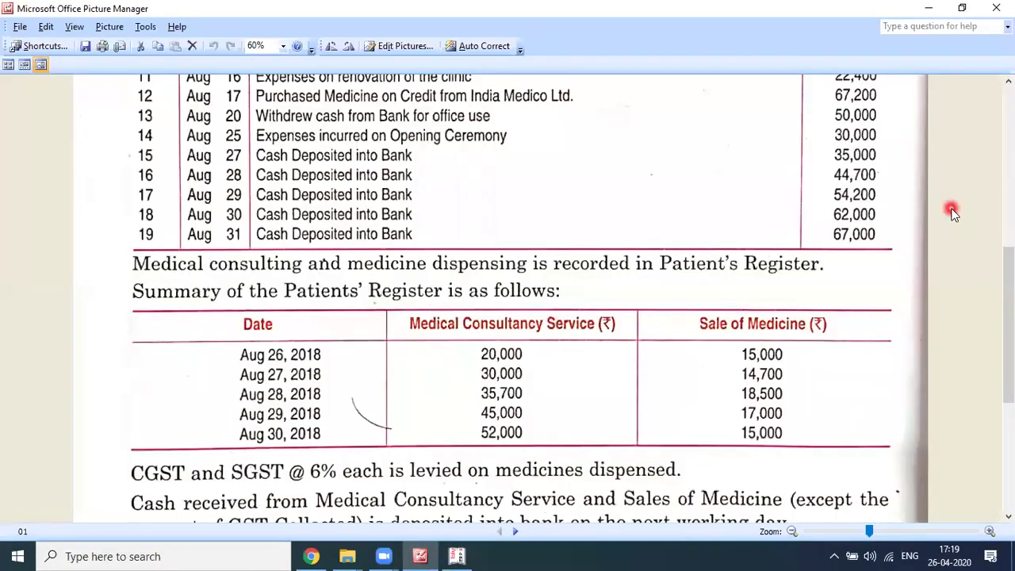
key(alt+Tab)
text(29.08.204)
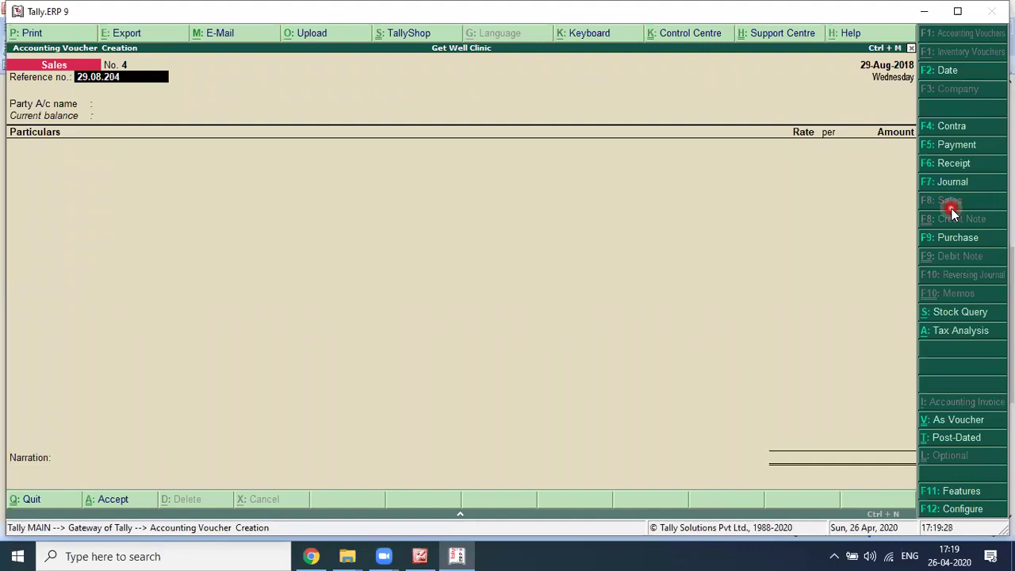
key(BackSpace)
key(BackSpace)
text(018)
key(Return)
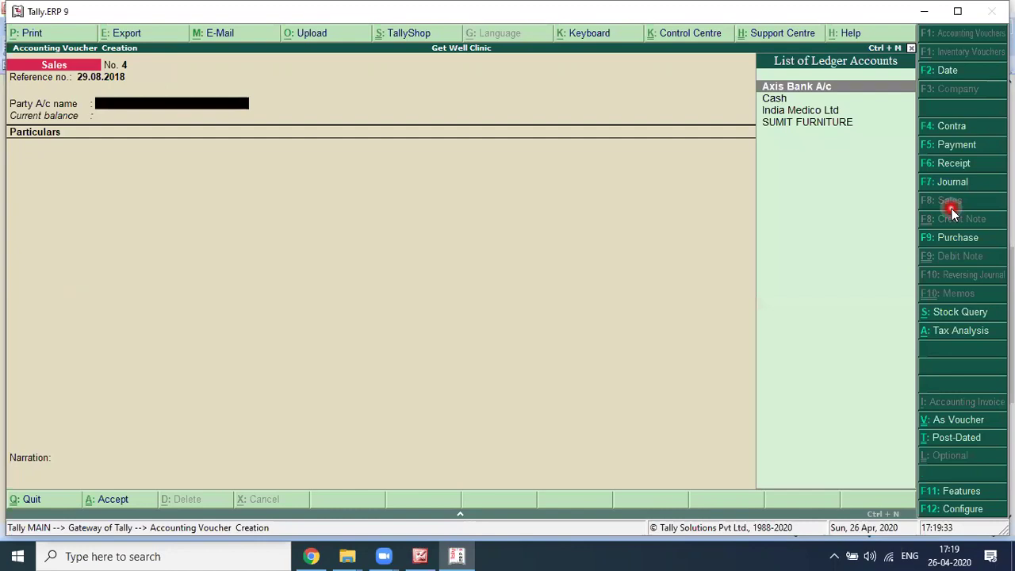
Step: In a Receipt voucher, credit Medical Consultancy Services 45,000 with Cash as the debit
key(alt+Tab)
key(alt+Tab)
key(alt+Tab)
key(alt+Tab)
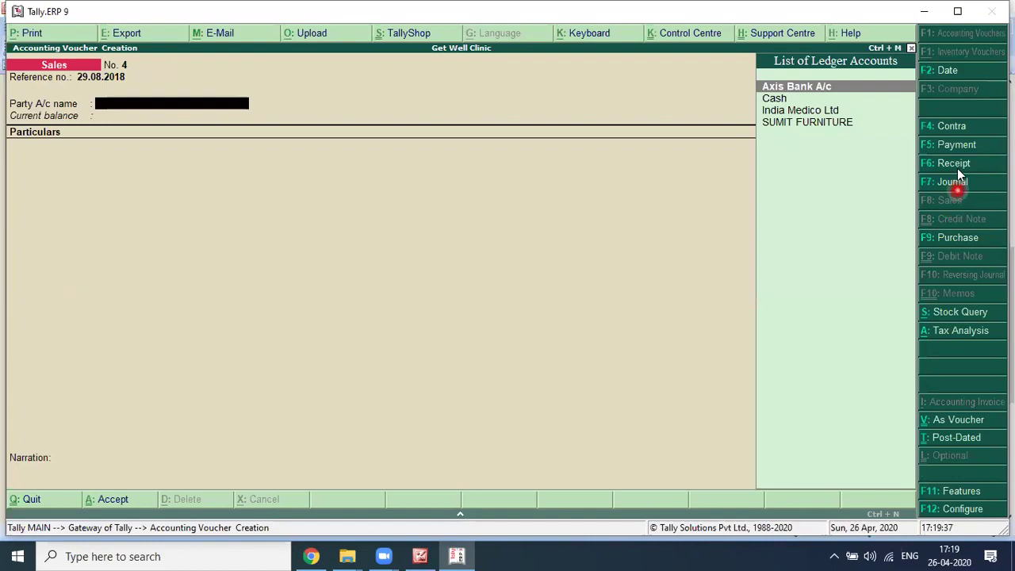
click(955, 165)
key(alt+Tab)
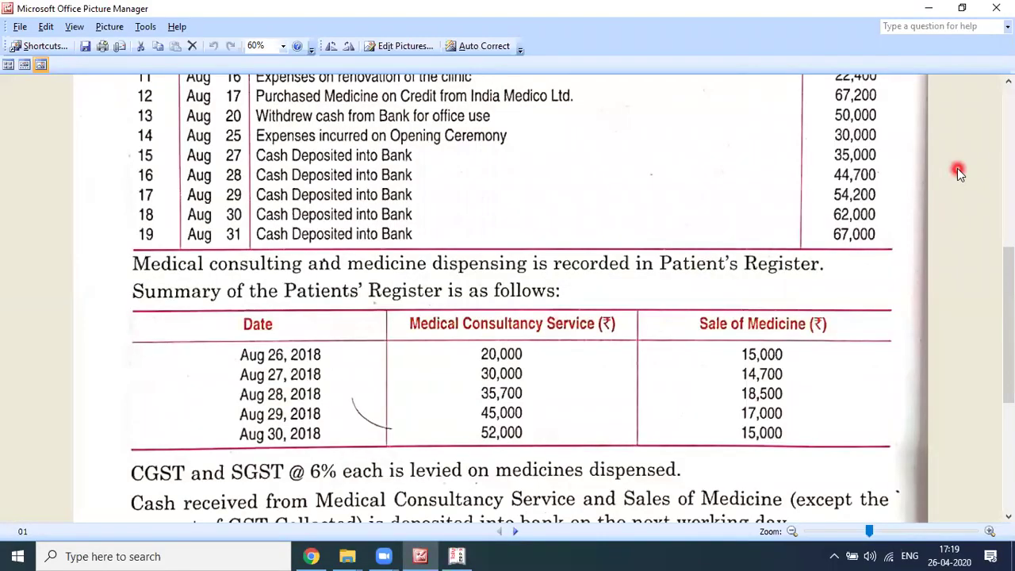
key(alt+Tab)
text(MED)
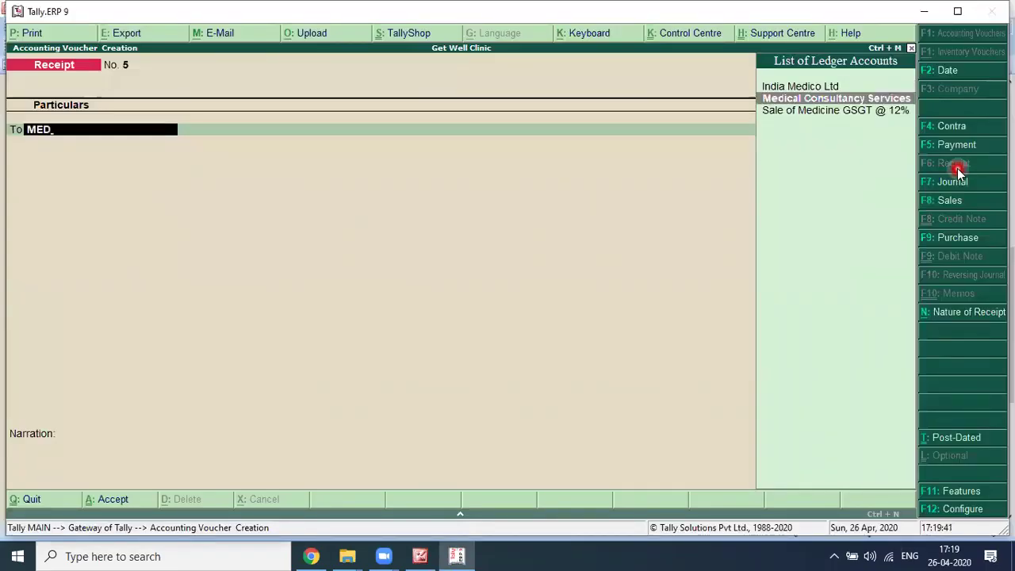
key(alt+Tab)
key(alt+Tab)
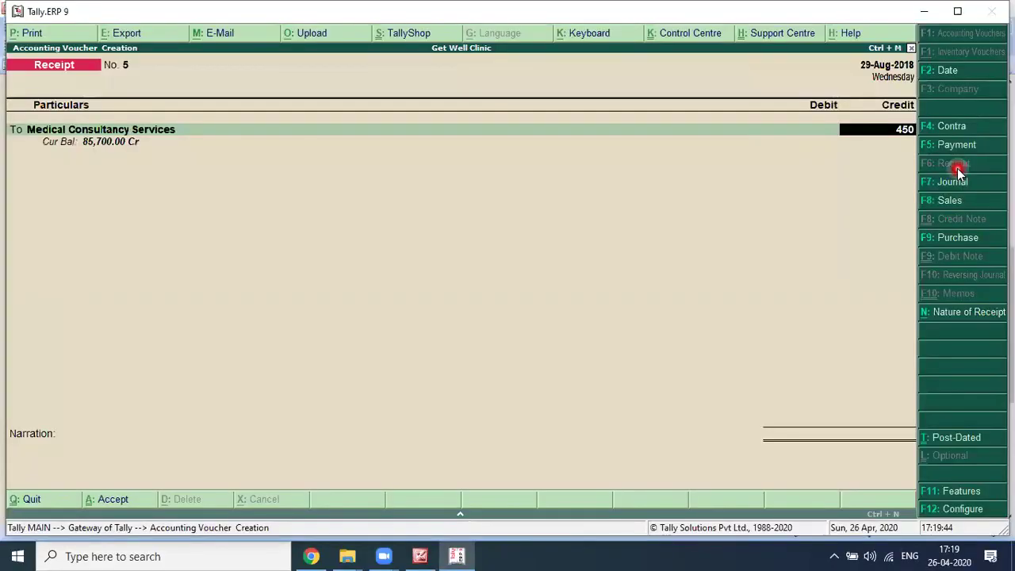
text(00)
key(Return)
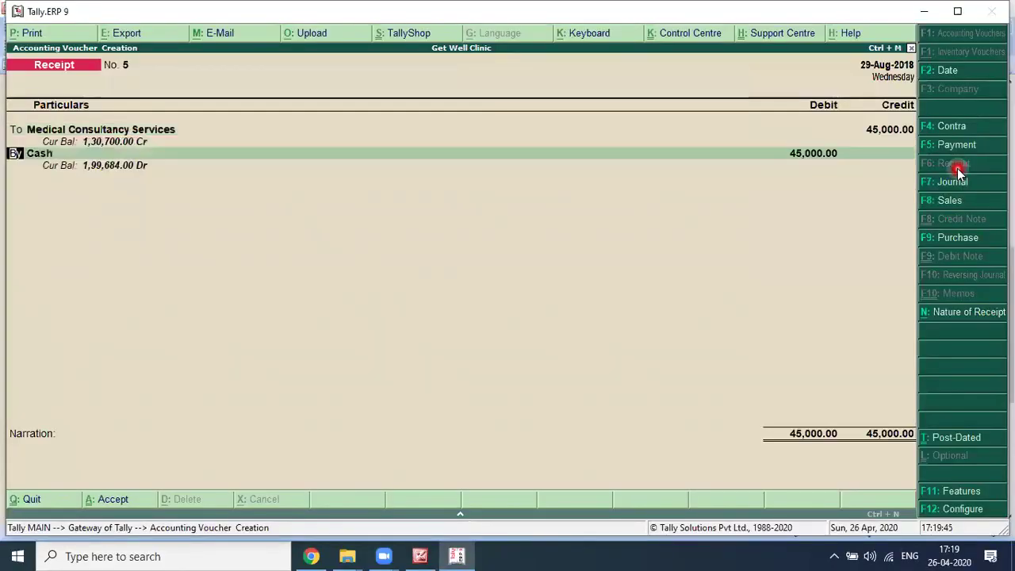
key(Return)
key(Return)
key(Return)
key(Return)
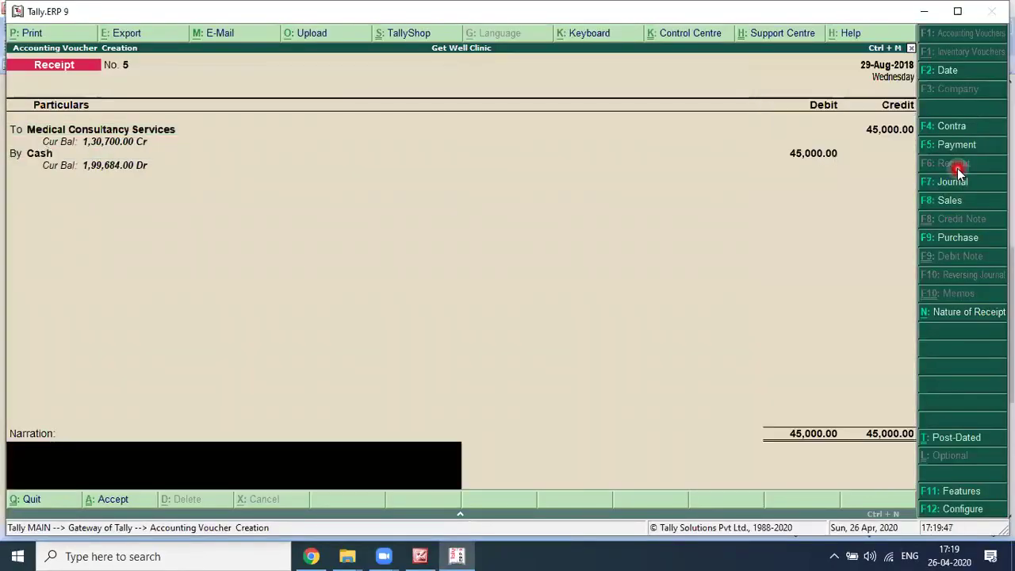
Step: Add the narration 'FOR THE DAY 29-08.2018' to the receipt
text(FOR THE DAY 29-08.2018)
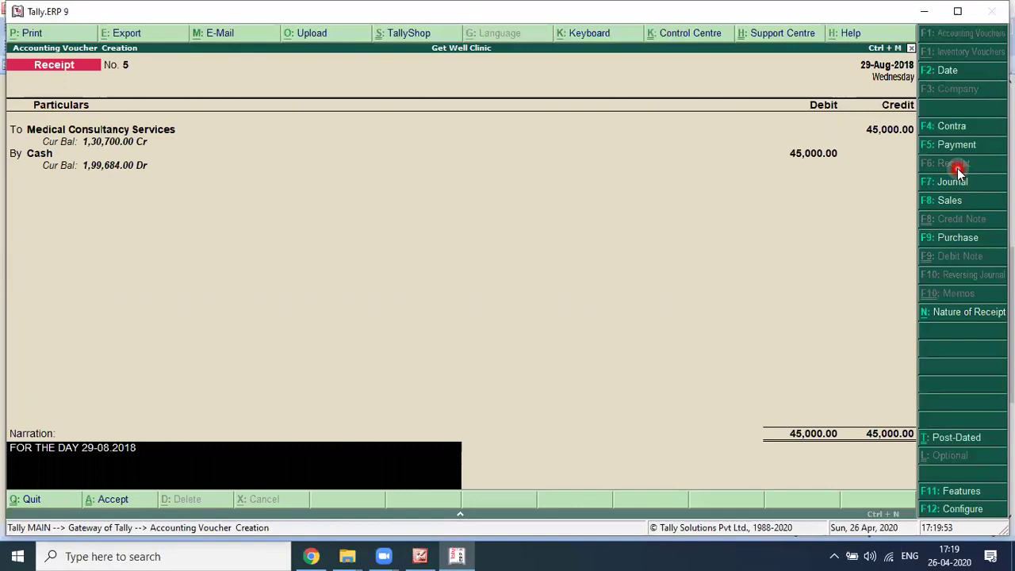
key(Return)
key(Return)
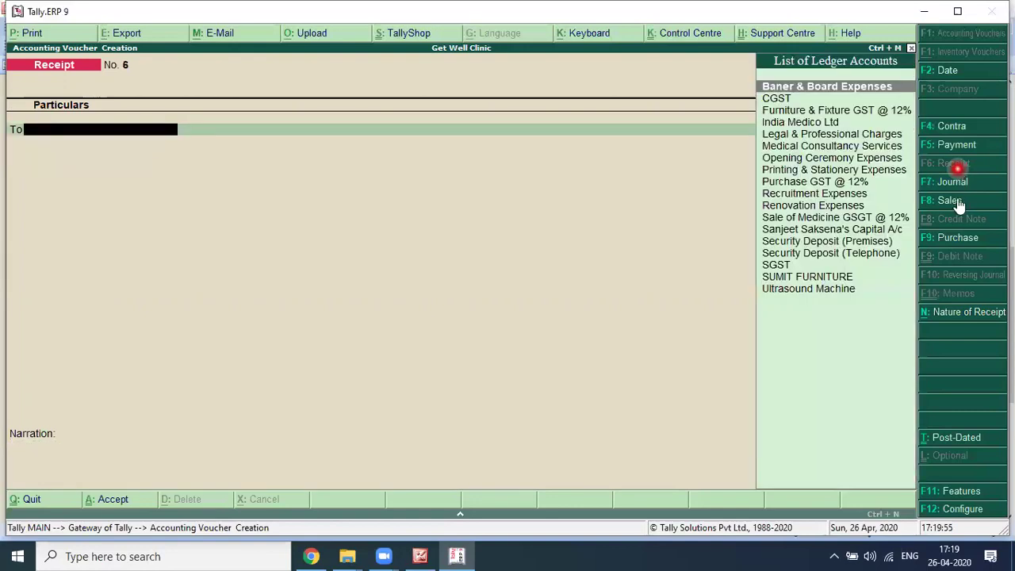
Step: Open a Sales voucher with reference 29.08.2018, Cash as party, and Consumer registration type
click(955, 200)
text(29.08.)
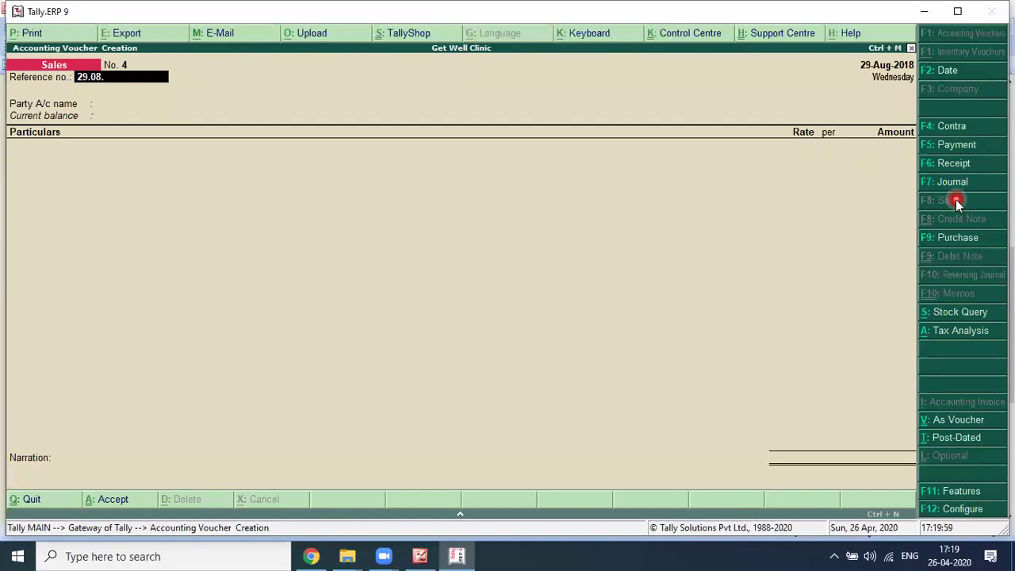
text(2018)
key(Return)
text(CASH)
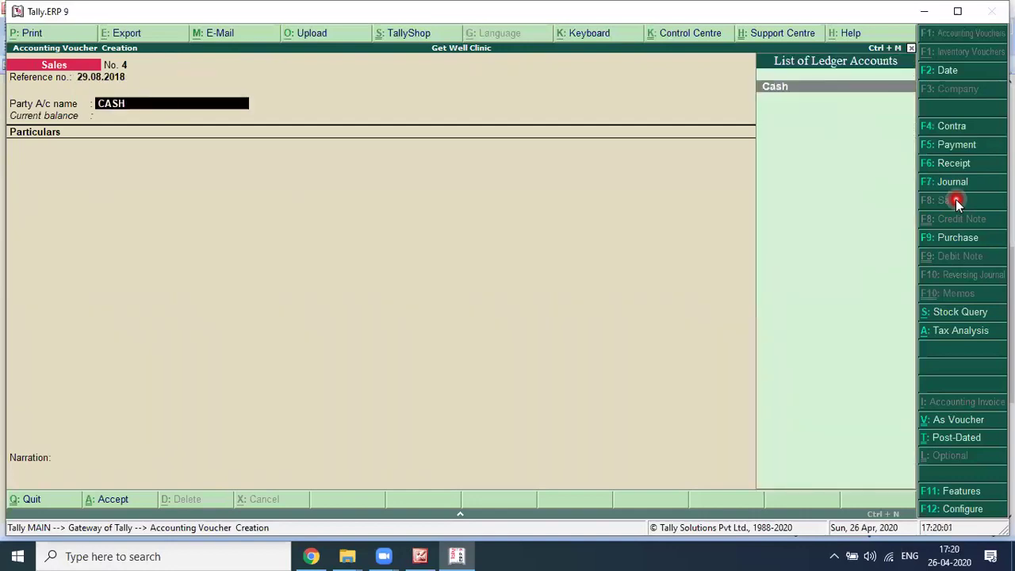
key(Return)
key(Return)
key(Return)
key(Return)
key(Return)
key(Return)
key(Return)
key(Return)
key(Return)
key(Return)
key(Return)
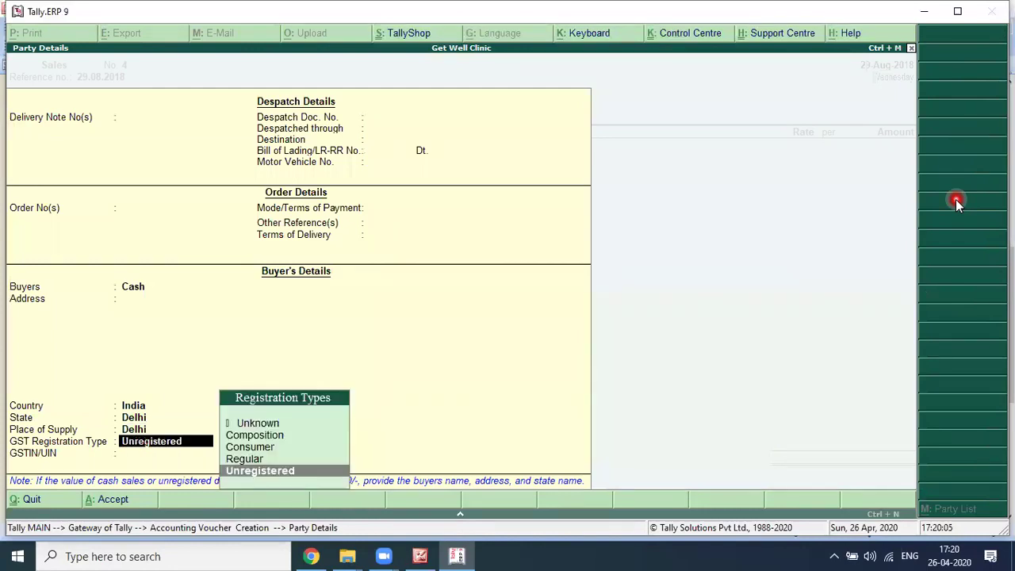
text(con)
key(Return)
key(Return)
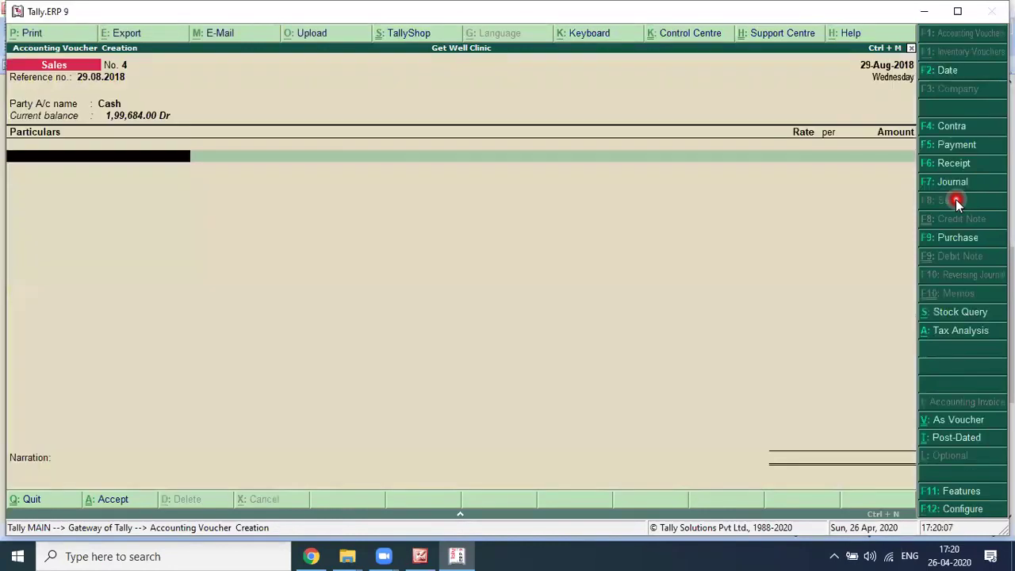
Step: Enter Sale of Medicine GSGT @ 12% at 17,000 with CGST and SGST of 1,020 each
key(Return)
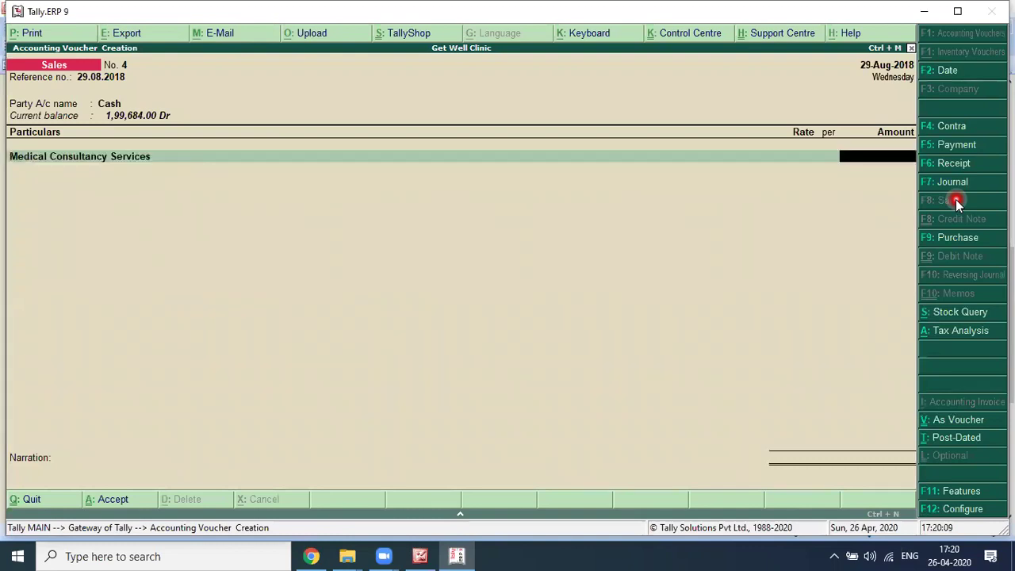
key(BackSpace)
text(s)
key(Return)
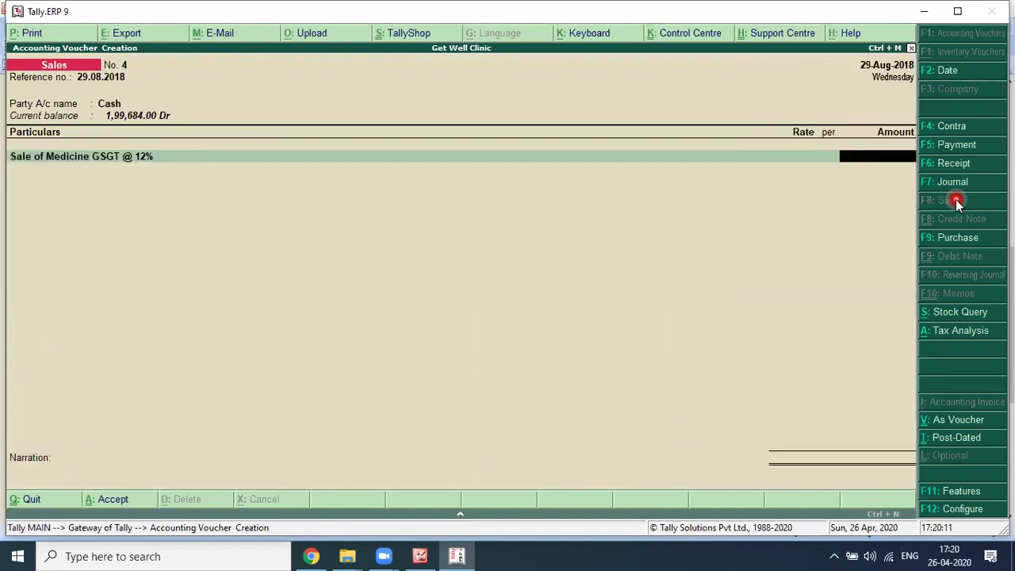
key(alt+Tab)
key(alt+Tab)
key(Return)
text(cg)
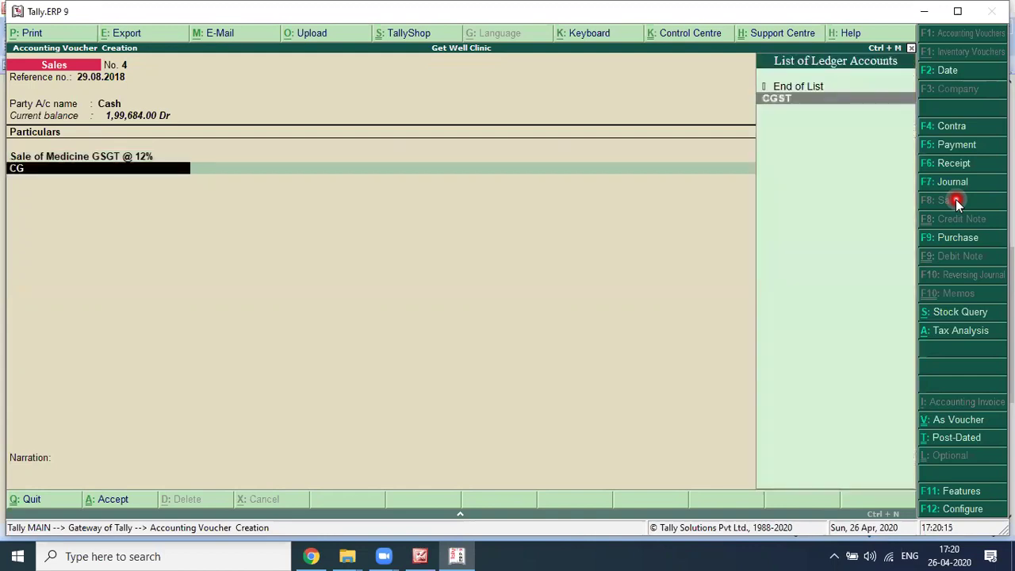
key(Return)
key(Return)
text(sgst)
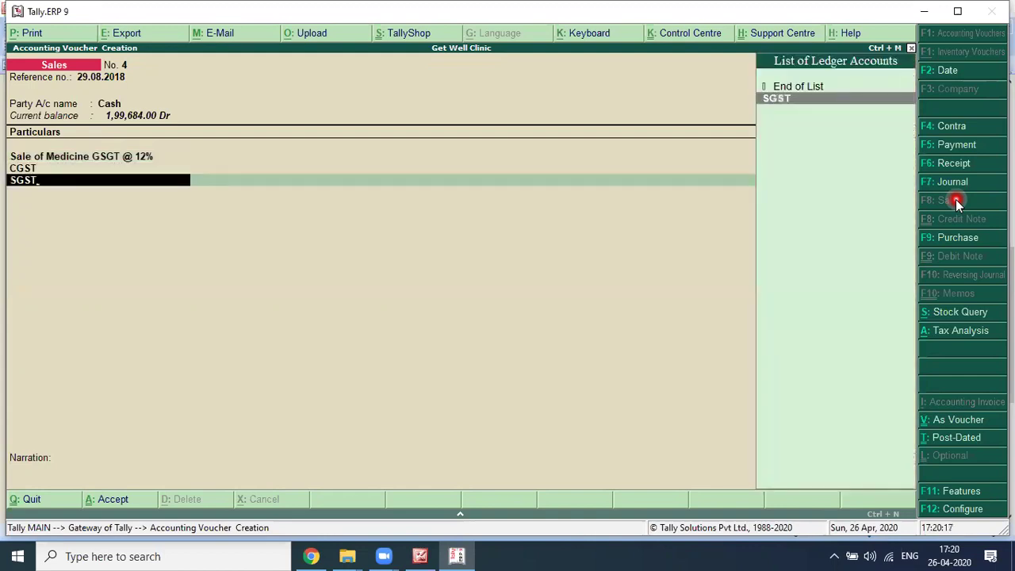
key(Return)
Step: Add the narration 'FOR THE DAY 29-08.2018' to the sales voucher
key(Return)
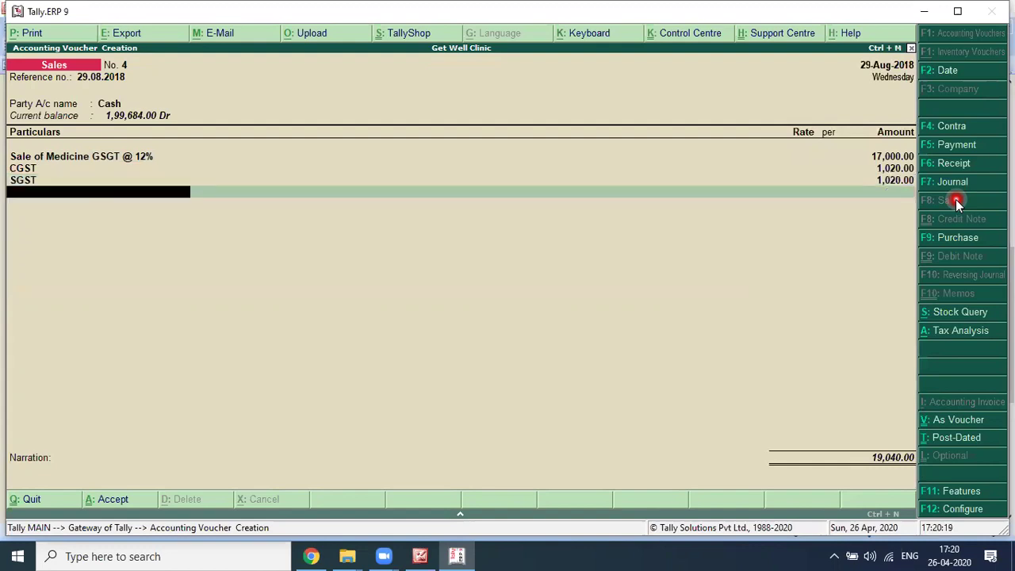
key(Return)
key(Return)
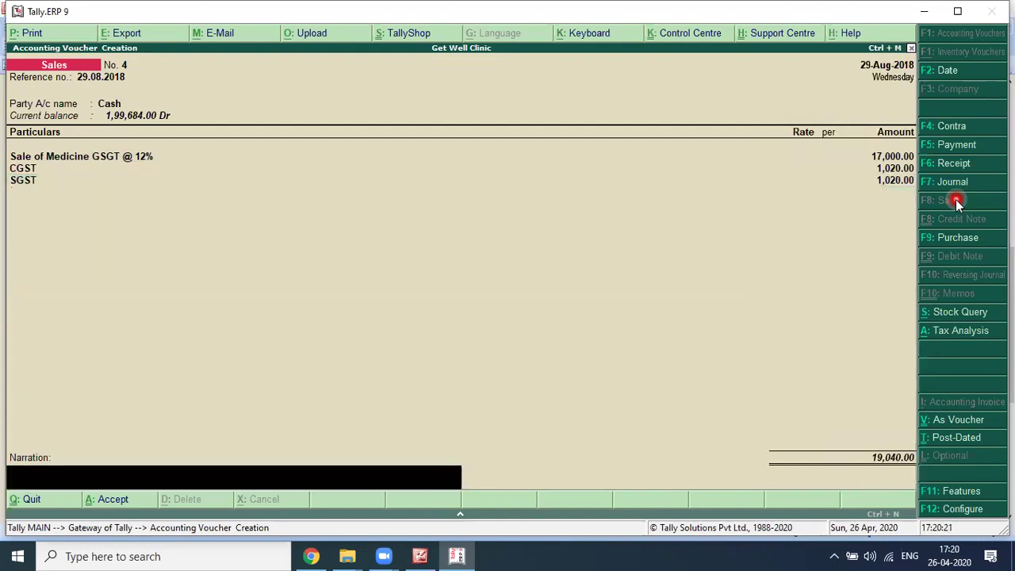
text(FOR THE DAY 29-08.2018)
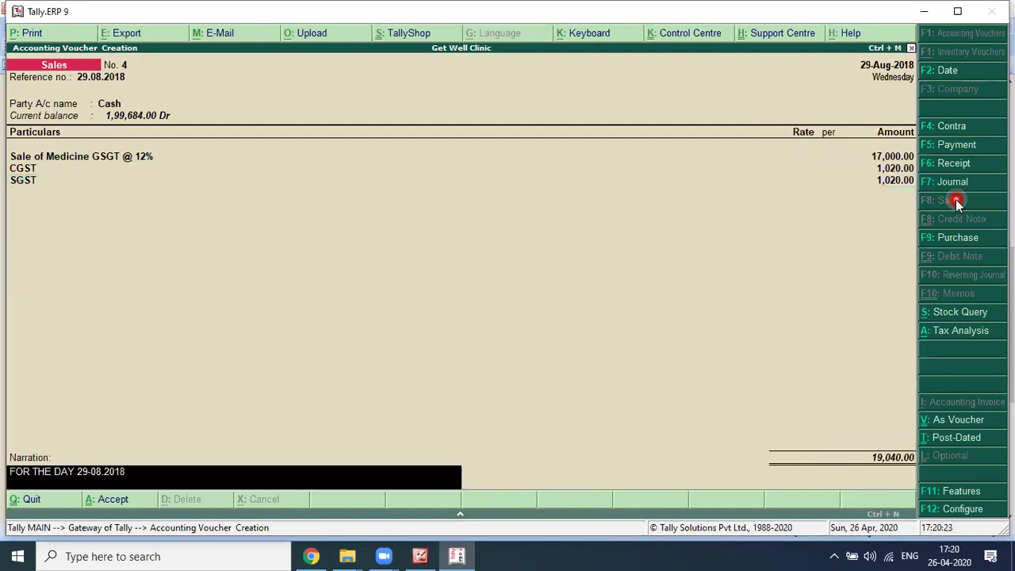
key(Return)
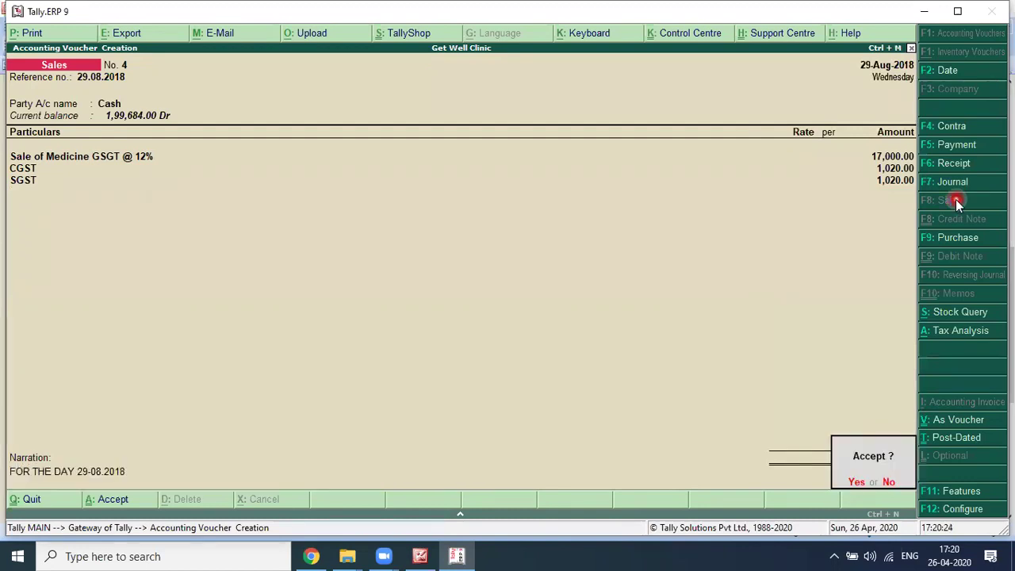
key(alt+Tab)
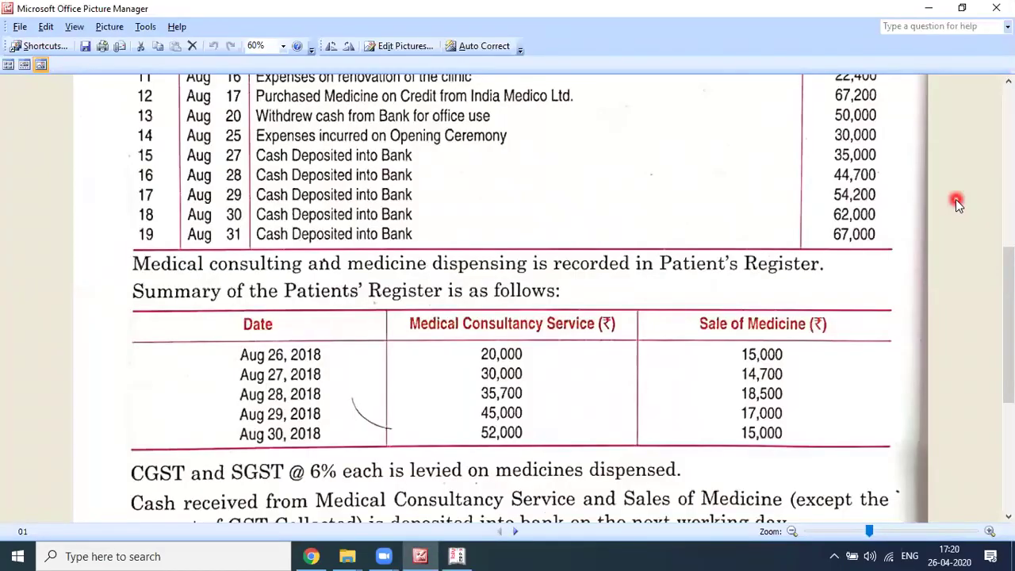
Step: Advance the voucher date to 30-Aug-2018
key(alt+Tab)
key(plus)
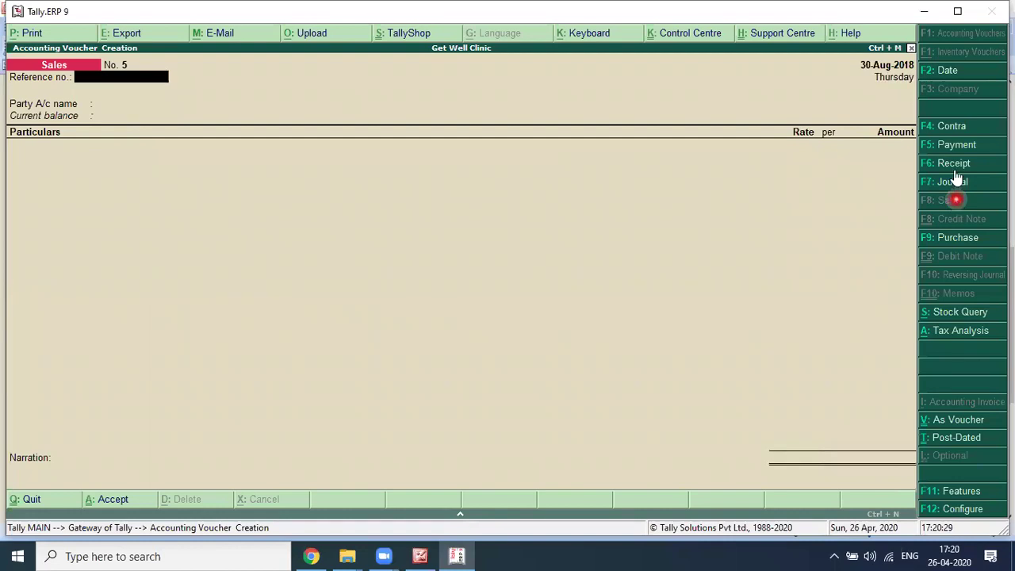
key(alt+Tab)
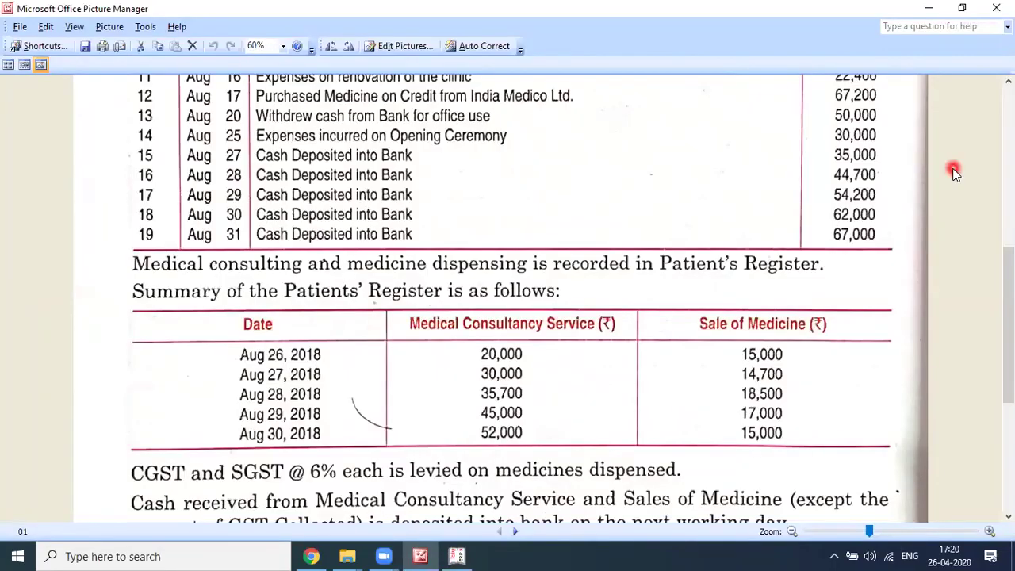
key(alt+Tab)
Step: In a Receipt voucher, credit Medical Consultancy Services 52,000 with Cash as the debit
click(954, 173)
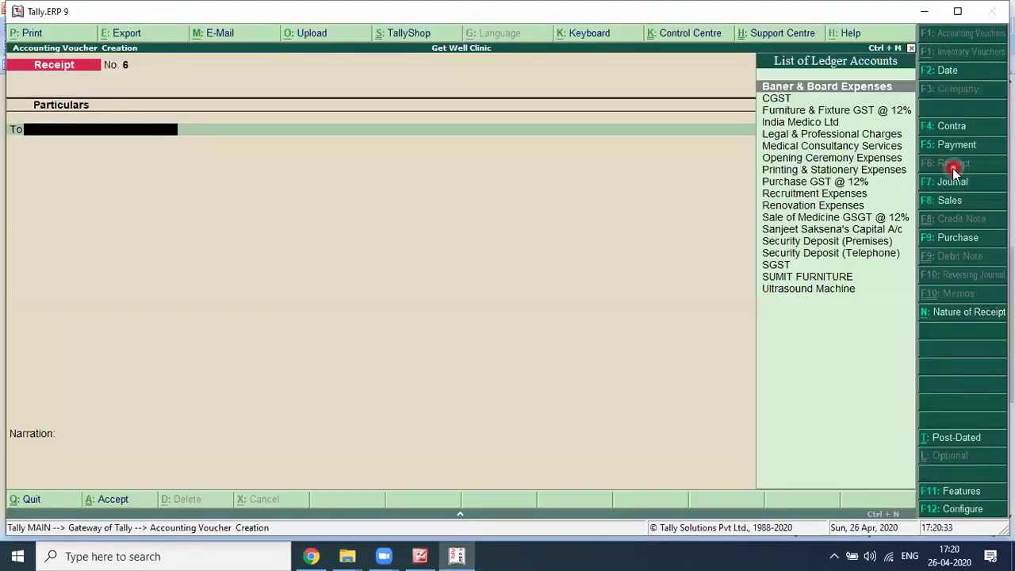
text(MEDI)
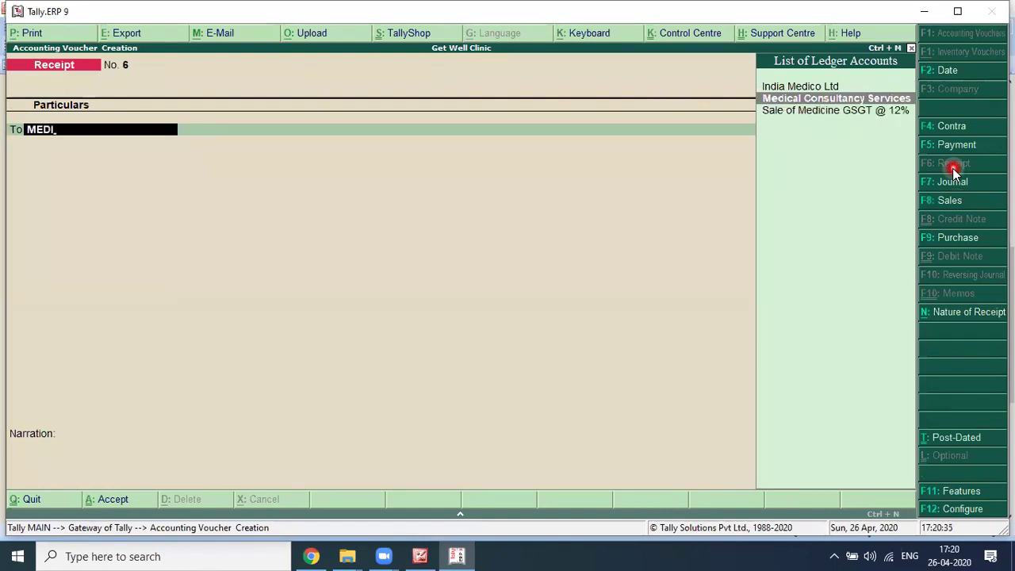
key(alt+Tab)
key(alt+Tab)
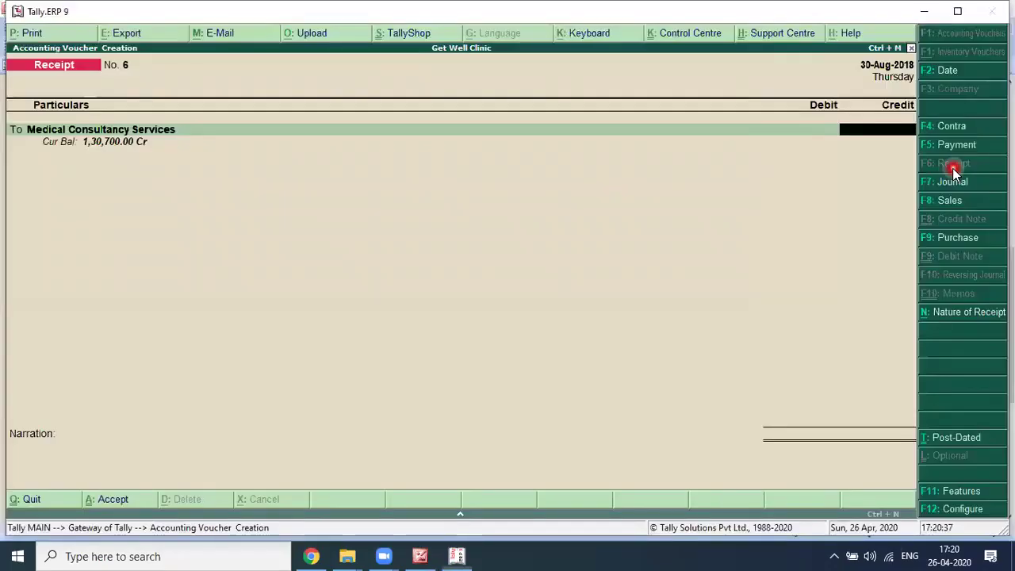
text(52000)
key(Return)
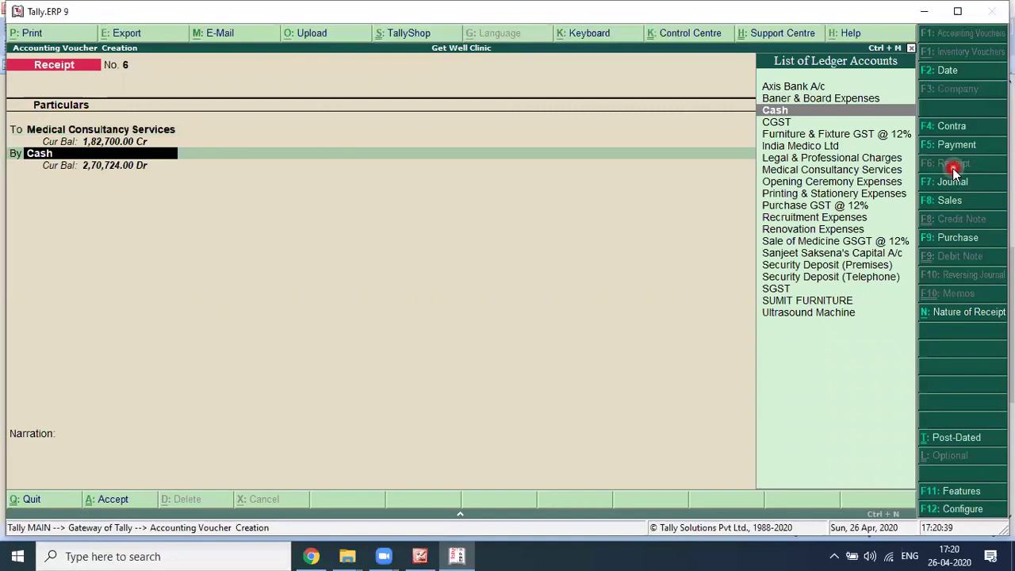
key(Return)
key(Return)
key(Return)
Step: Add the narration 'FOR THE DAY 30.08.2018' and save receipt No. 6
key(Return)
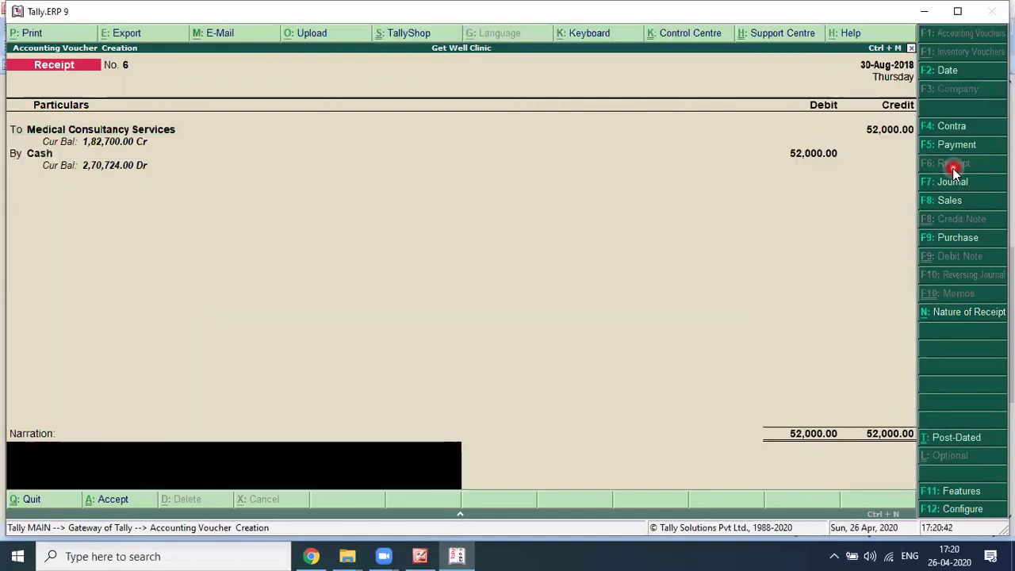
text(FOR THE DAY 30.08.2018)
key(Return)
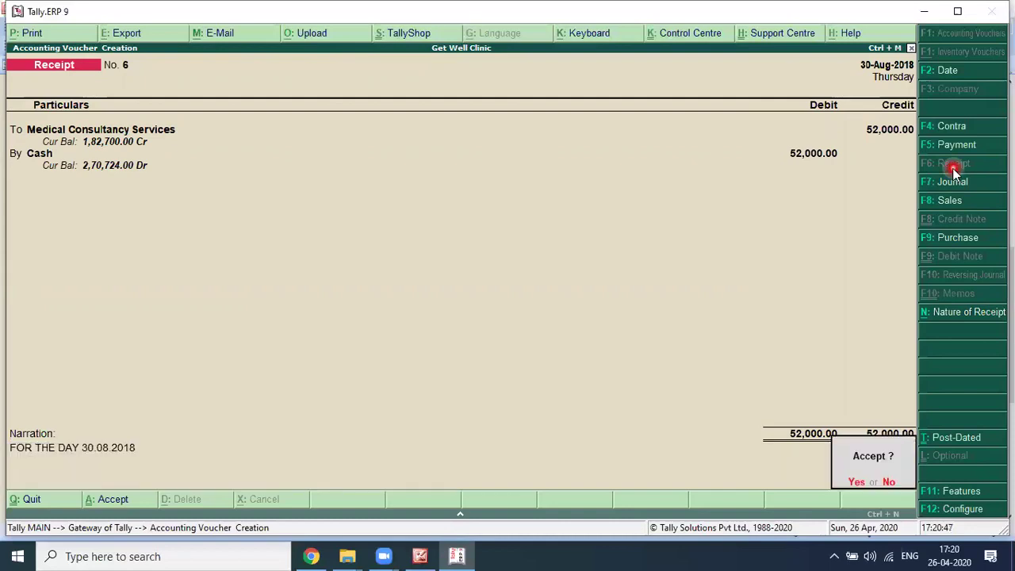
key(y)
click(943, 203)
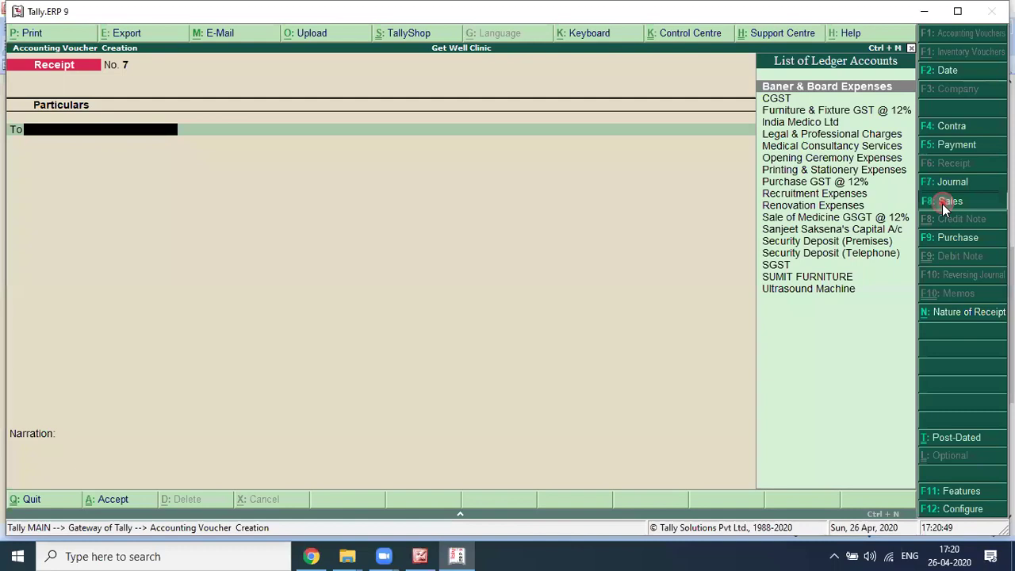
Step: Start a Sales voucher with reference 30.08.2018, Cash as party, and Consumer buyer type
text(30.08.2018)
key(Return)
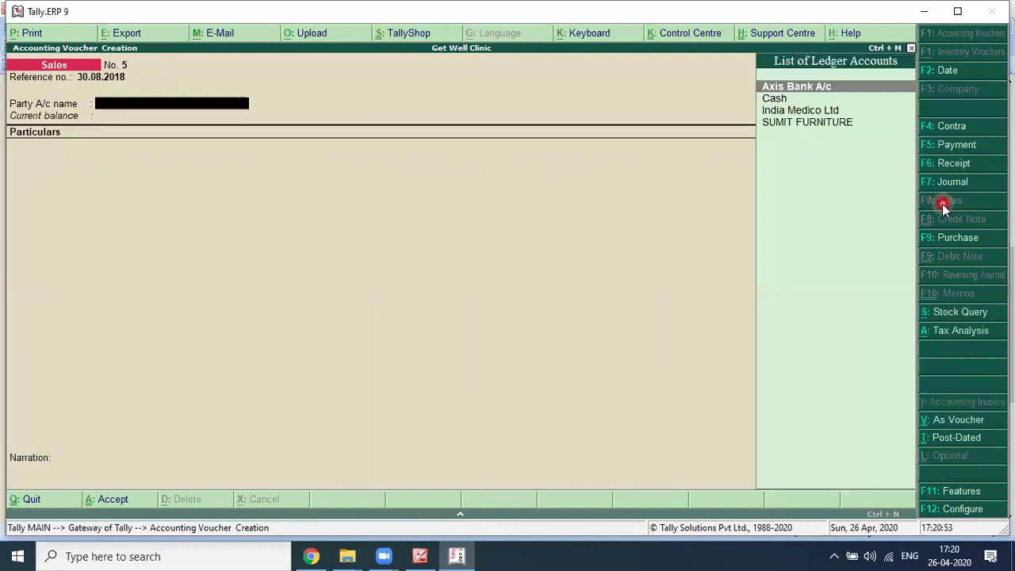
key(Return)
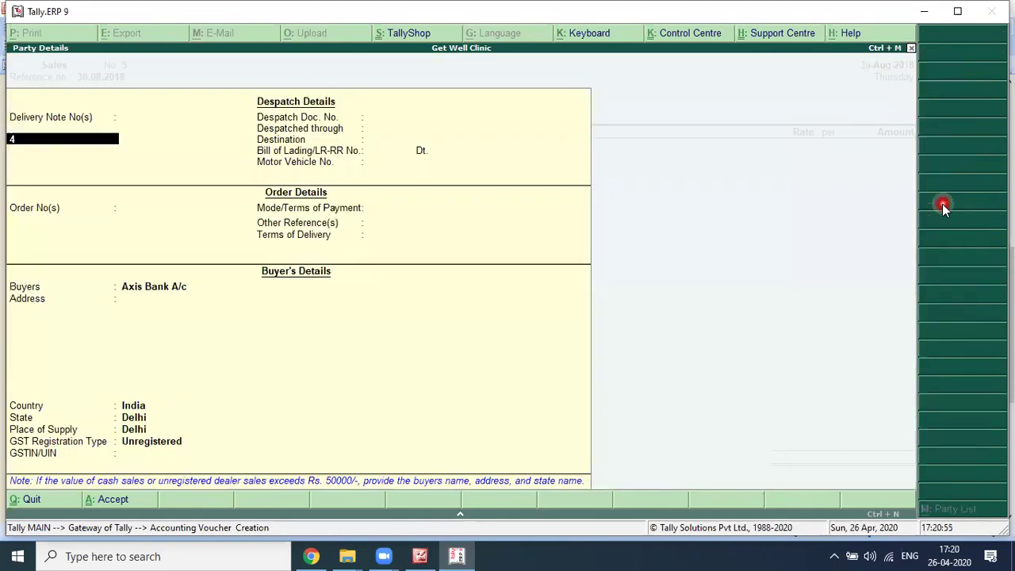
key(Escape)
key(Down)
key(Return)
key(Return)
key(Return)
key(Return)
key(Return)
key(Return)
key(Return)
key(Return)
key(Return)
key(Return)
key(Return)
key(Return)
key(Return)
key(Return)
key(Return)
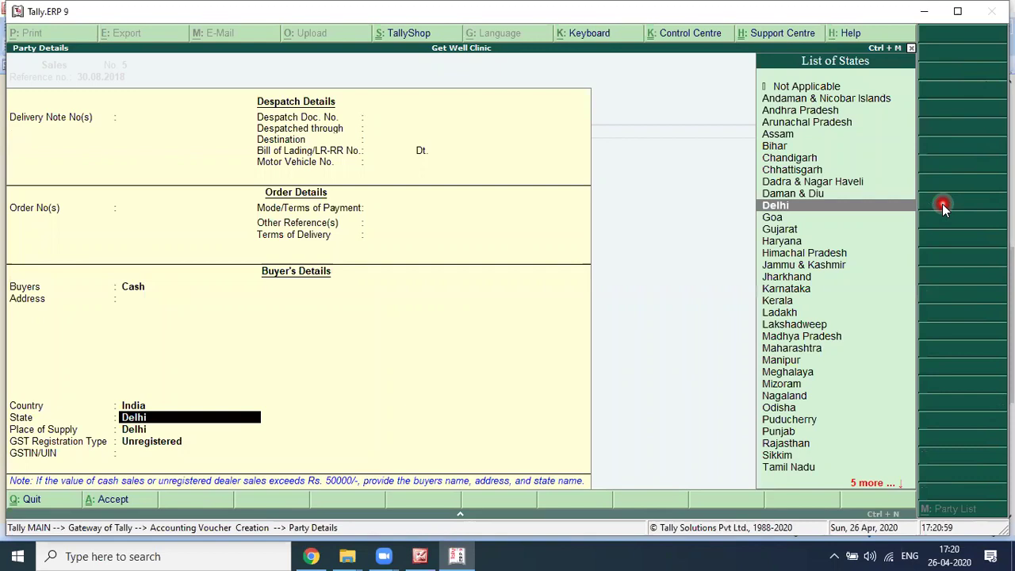
key(Return)
key(Return)
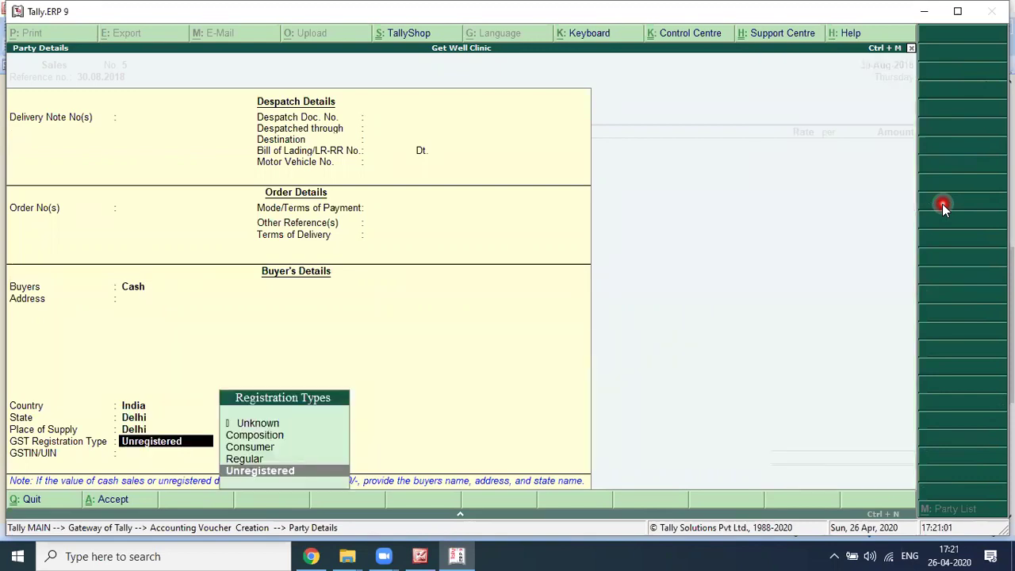
text(CON)
key(Return)
key(Return)
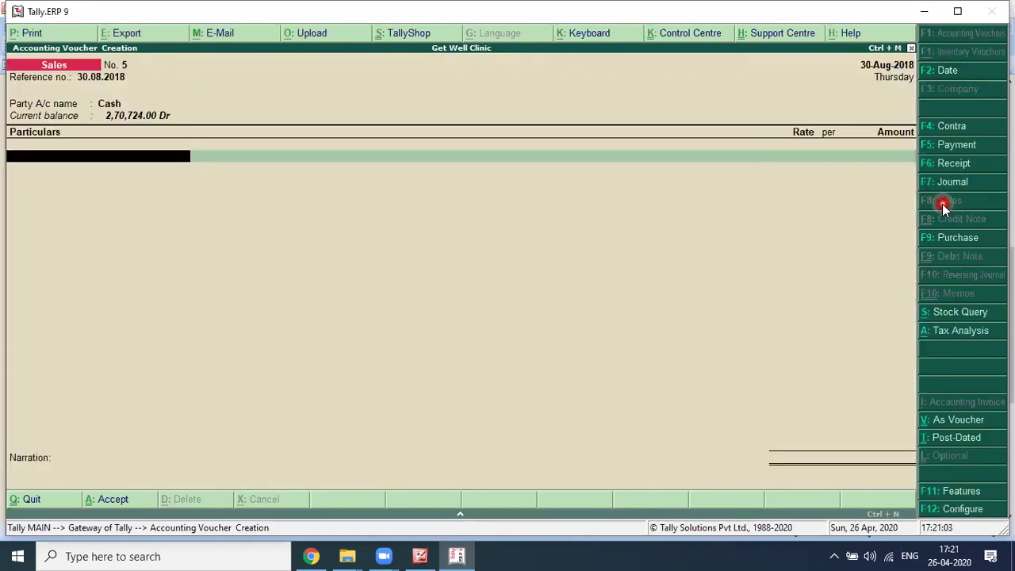
Step: Enter Sale of Medicine at 15,000 with CGST and SGST of 900 each, and save
text(MED)
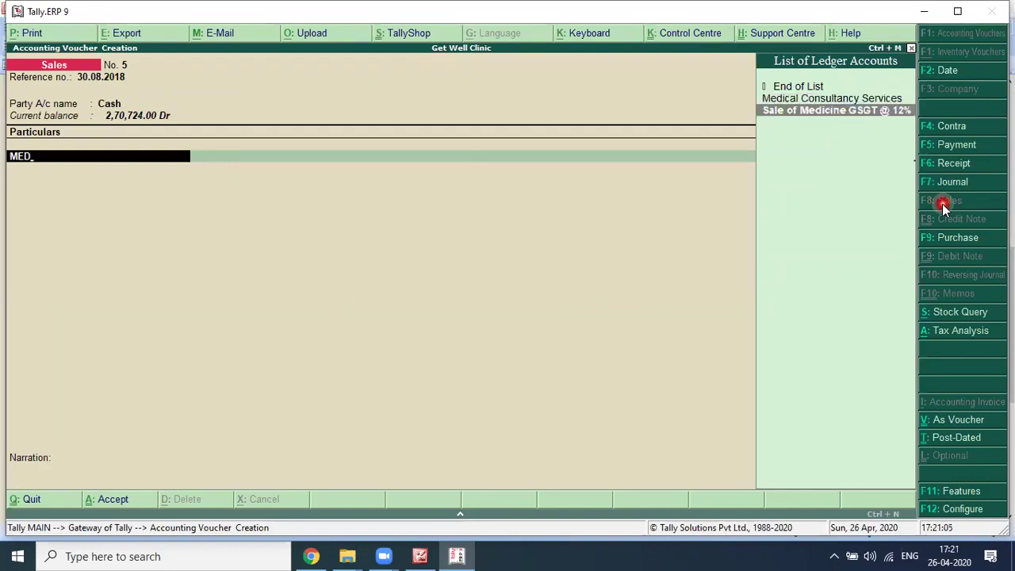
key(alt+Tab)
key(alt+Tab)
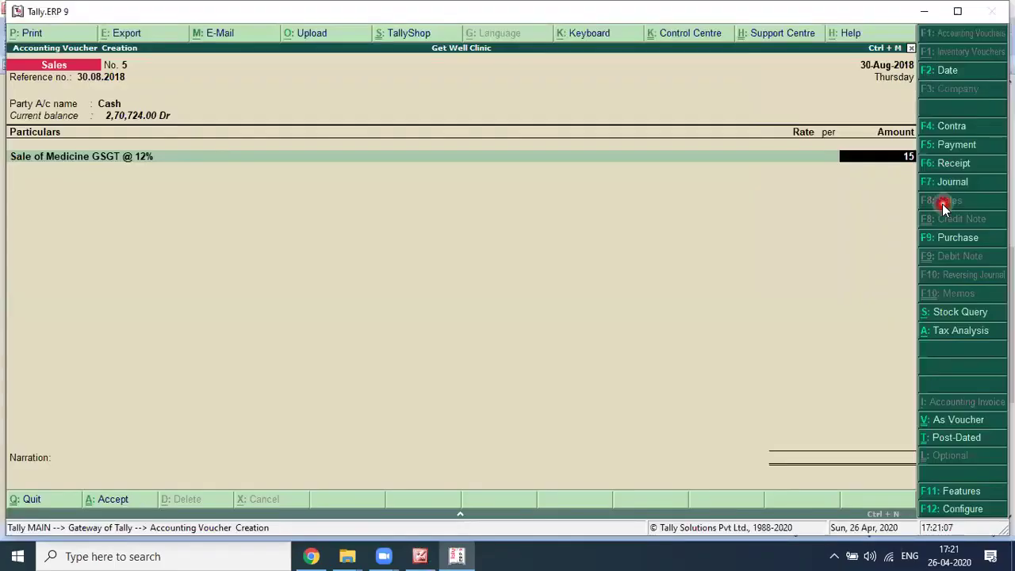
text(000)
key(Return)
text(c)
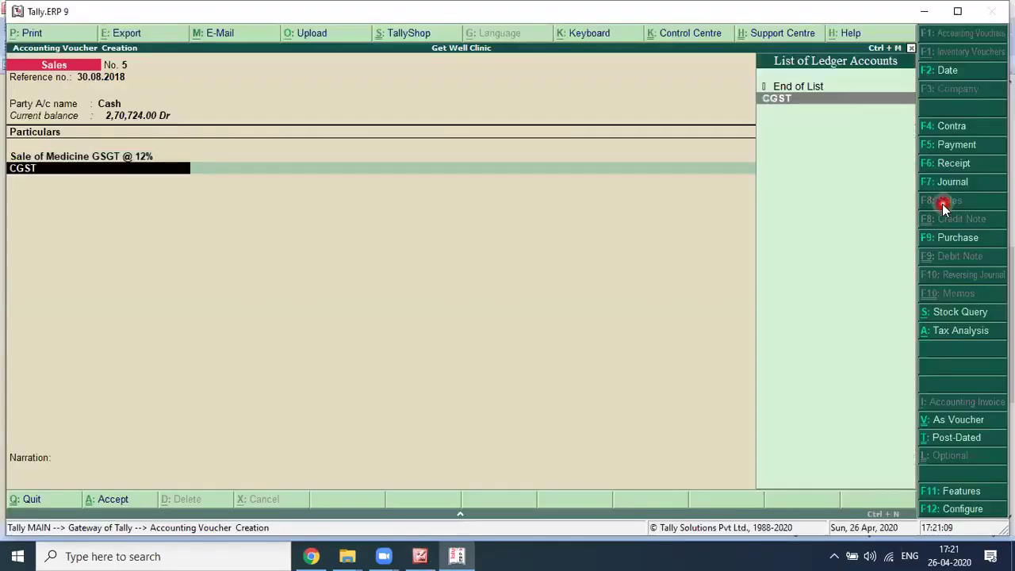
key(Return)
key(Return)
text(sg)
key(Return)
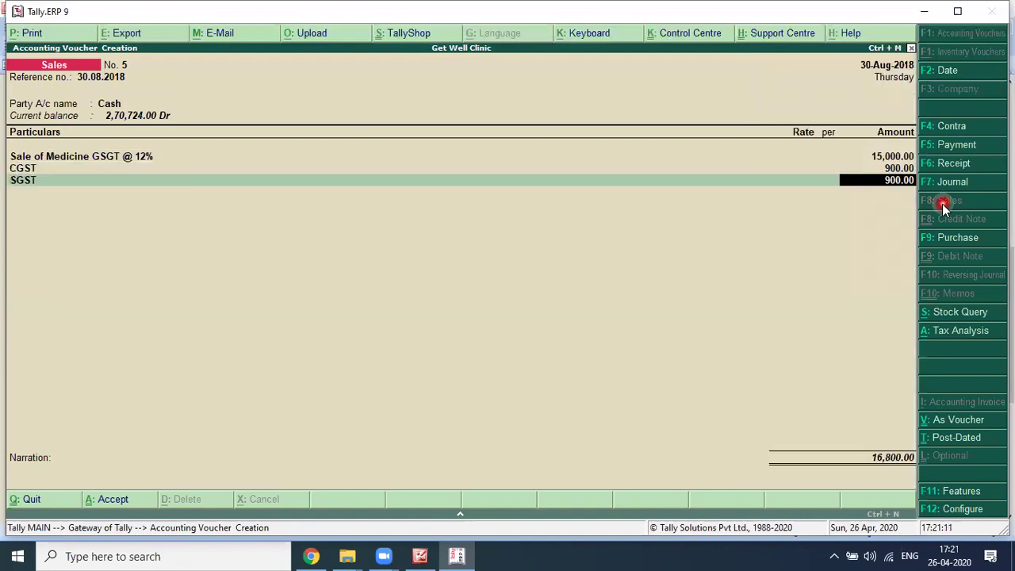
key(Return)
key(Return)
key(Return)
key(y)
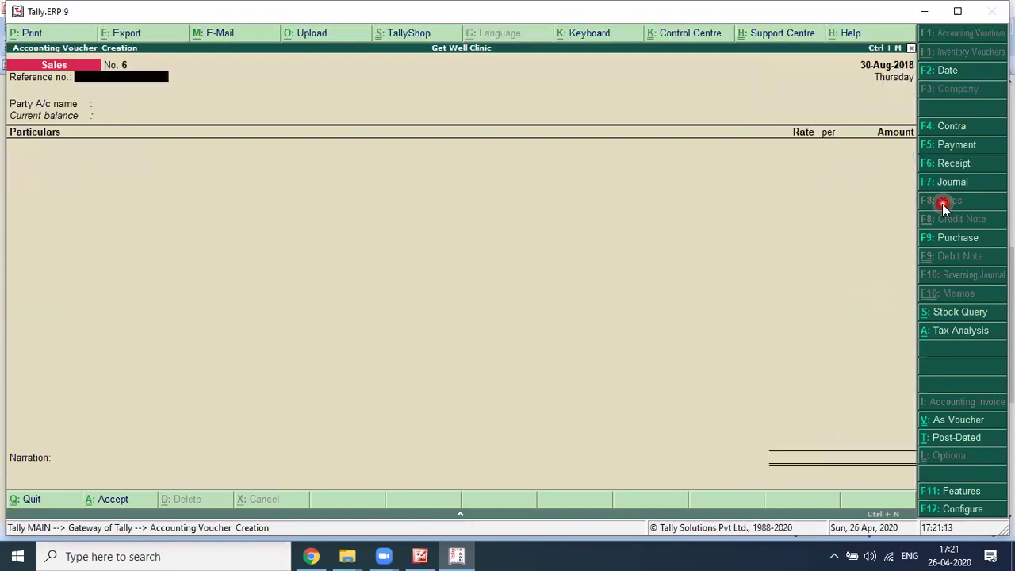
Step: Reopen sales voucher No. 5 and add the narration 'FOR THE DAY 30.08.2018'
key(Page_Up)
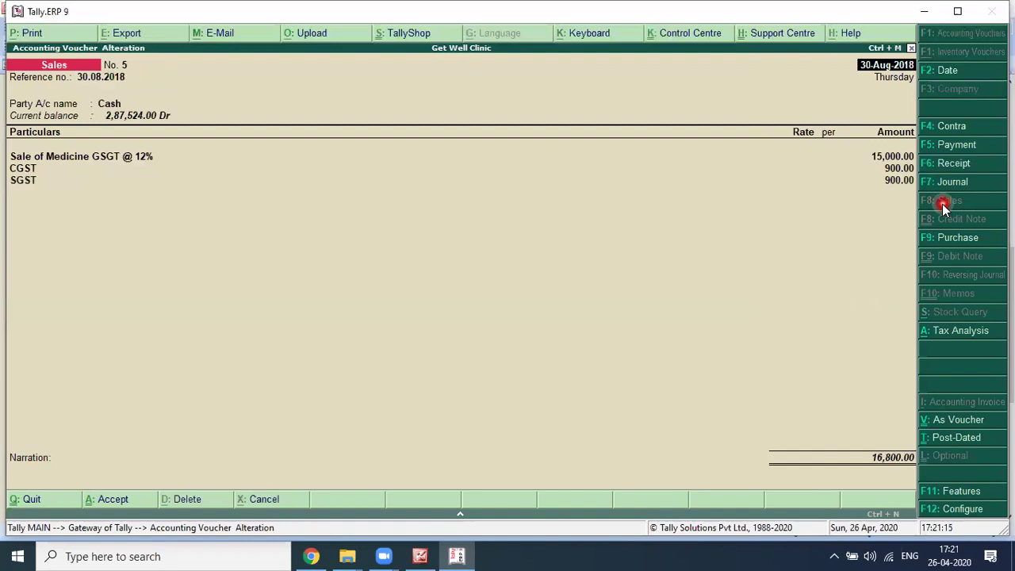
click(21, 473)
text(FOR THE DAY 30.08.2018)
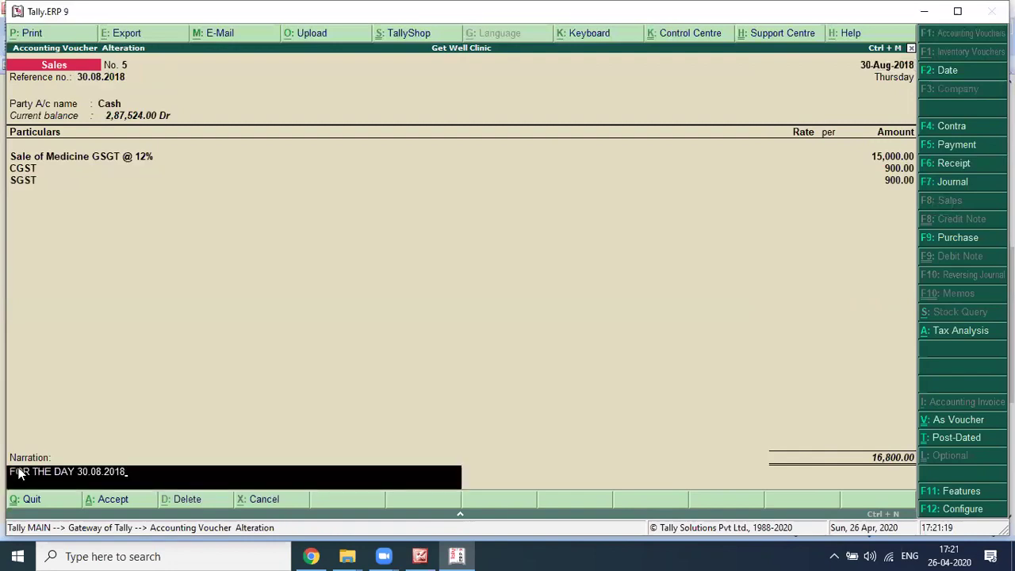
key(Return)
key(Return)
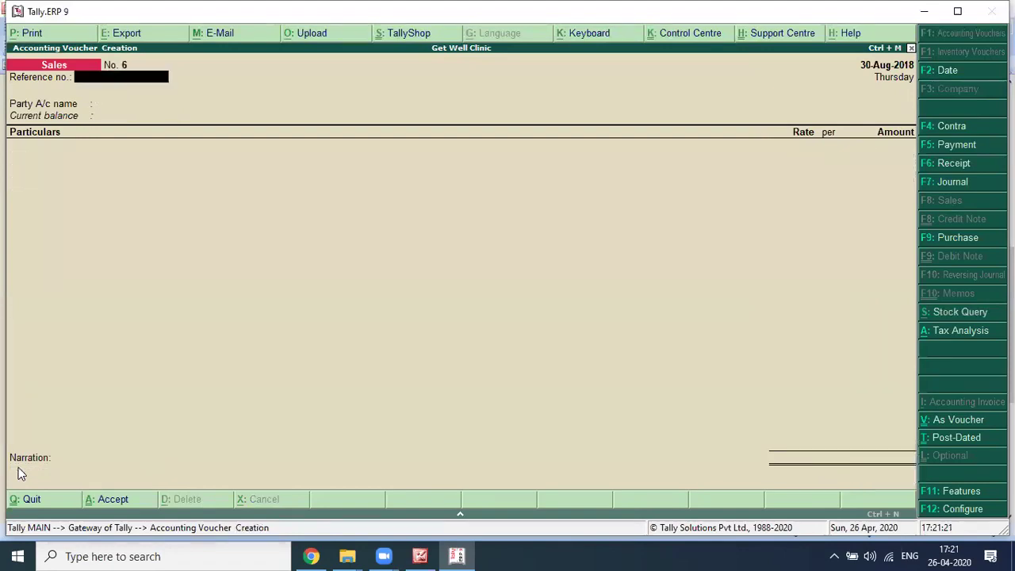
key(alt+Tab)
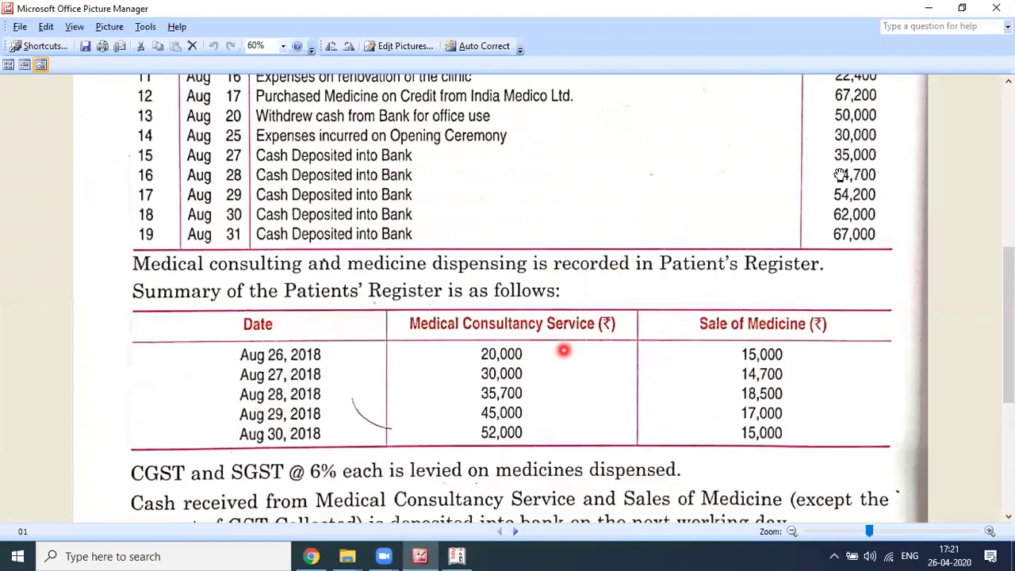
Step: Start a Contra voucher dated 28-Aug-2018 with Cash as the credited account
key(alt+Tab)
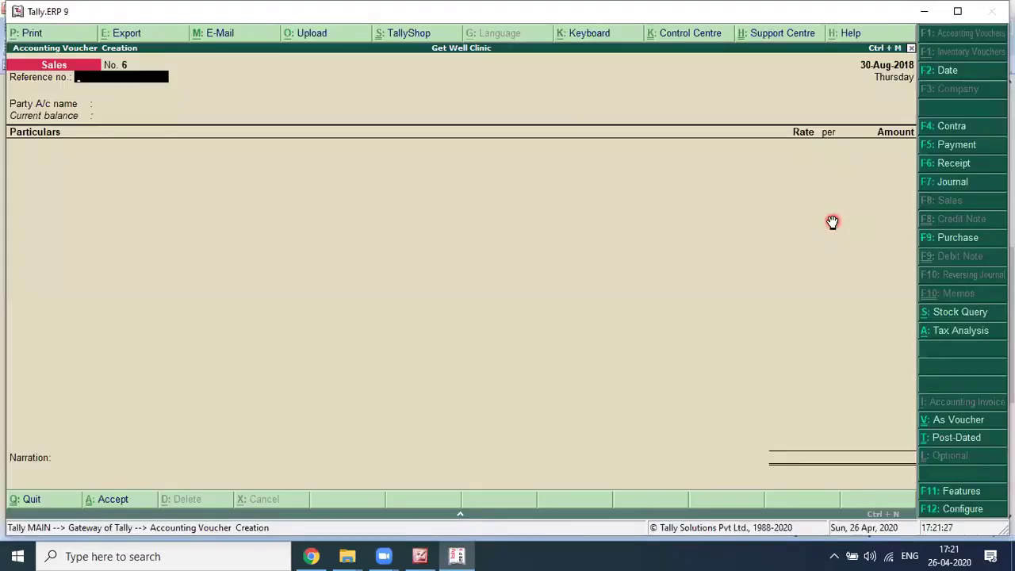
key(alt+Tab)
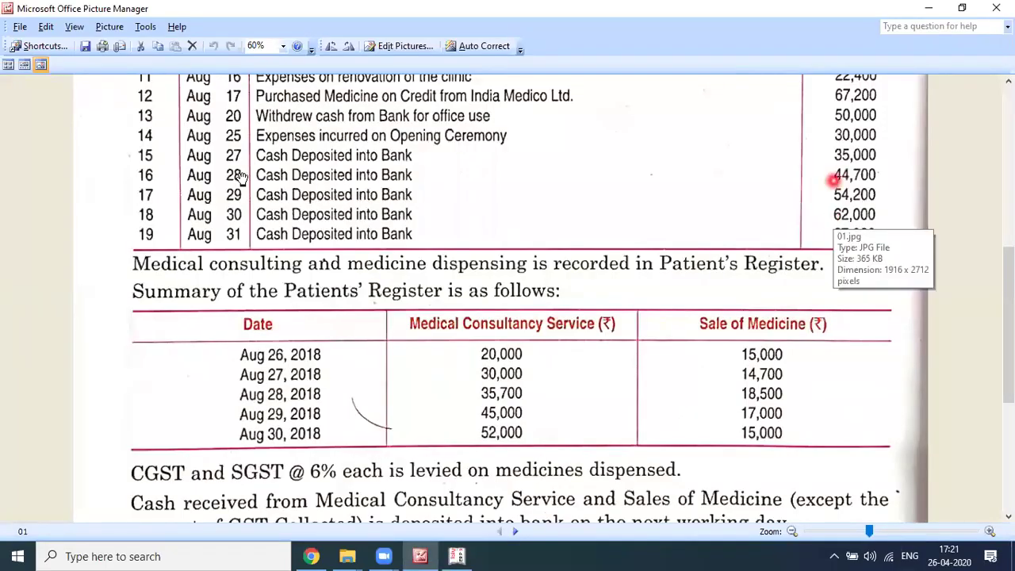
key(alt+Tab)
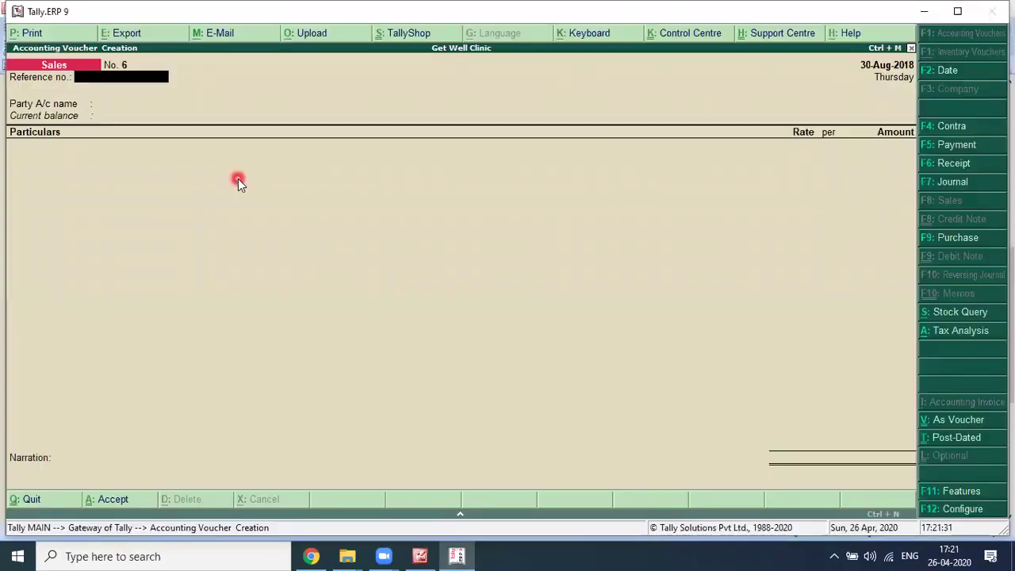
click(938, 132)
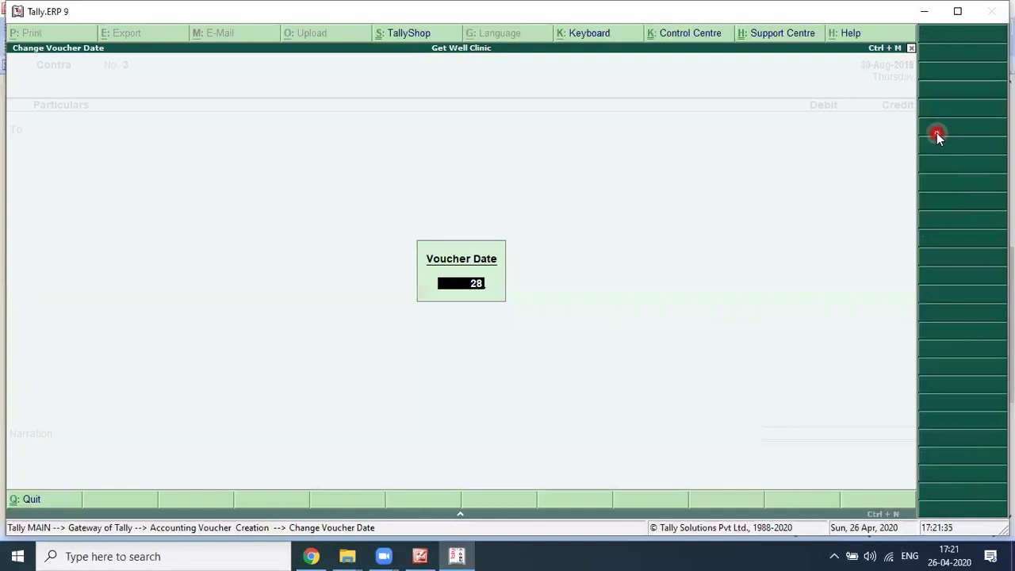
key(Return)
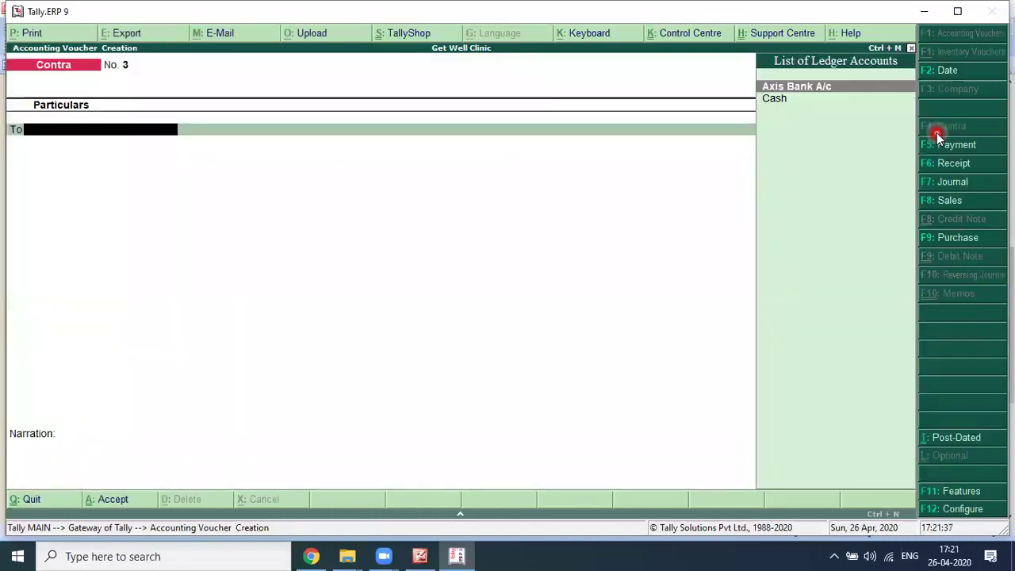
key(Down)
key(Return)
Step: Deposit 44,700 cash into Axis Bank A/c, skip the denominations, and save the voucher
key(alt+Tab)
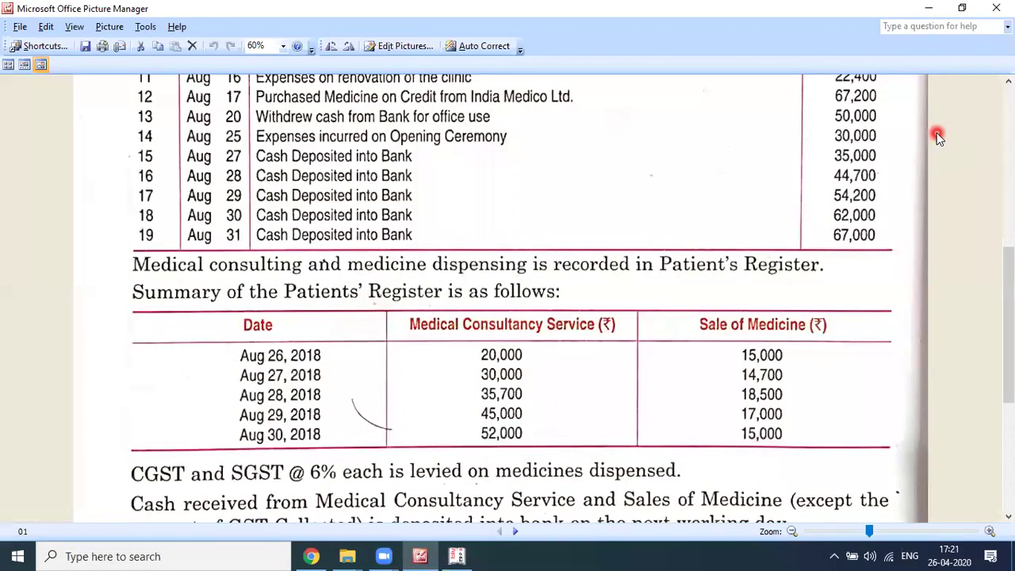
key(alt+Tab)
text(44700)
key(Return)
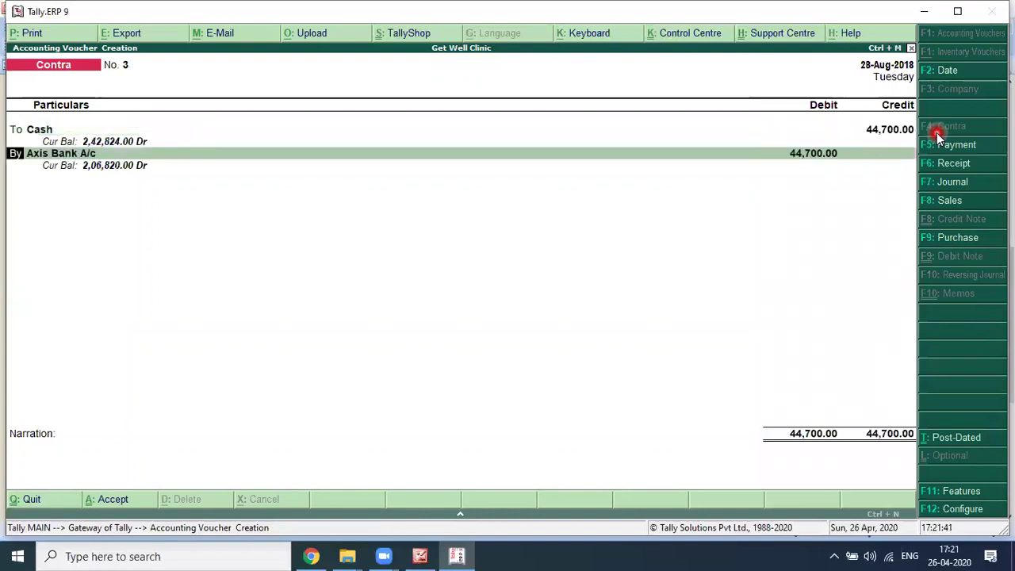
key(Return)
key(Return)
key(Return)
key(Return)
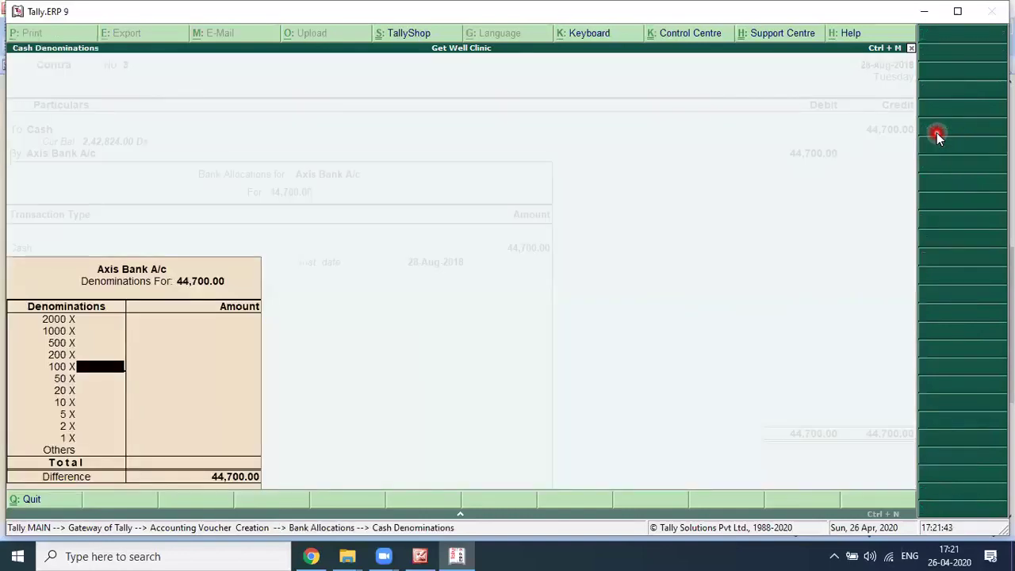
key(Return)
key(Return)
key(Return)
key(Return)
key(Return)
key(Return)
key(Return)
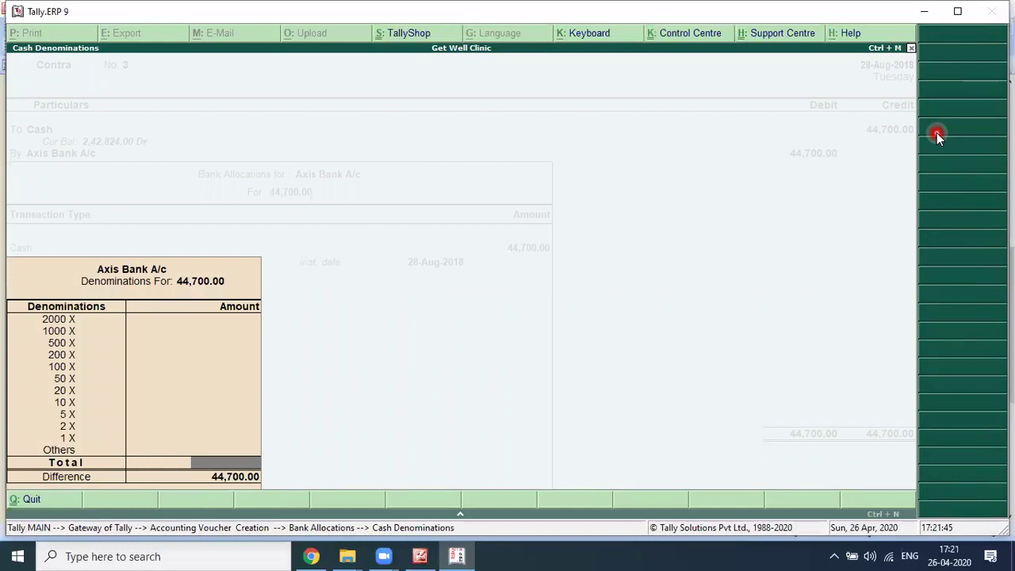
key(Return)
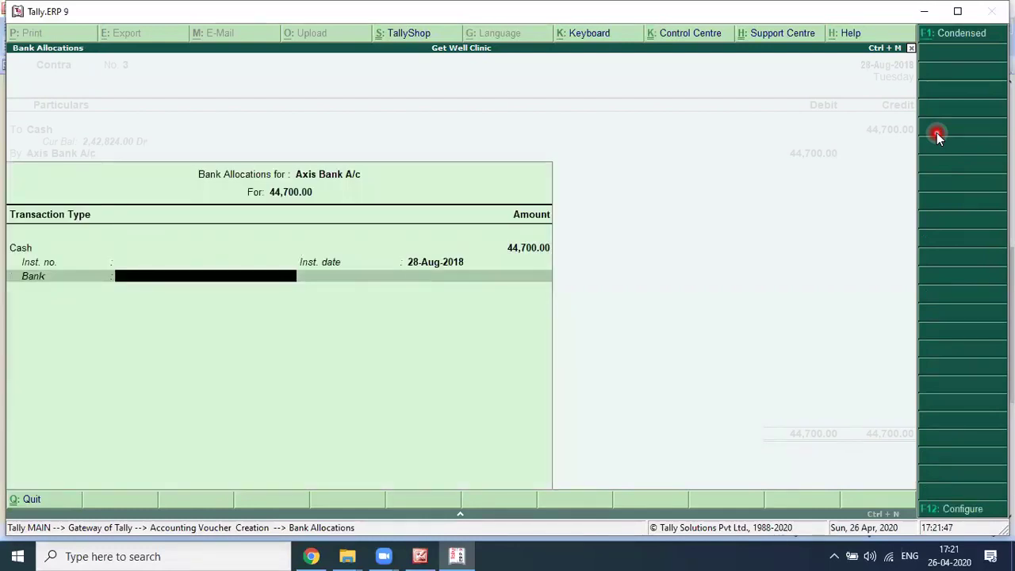
key(Return)
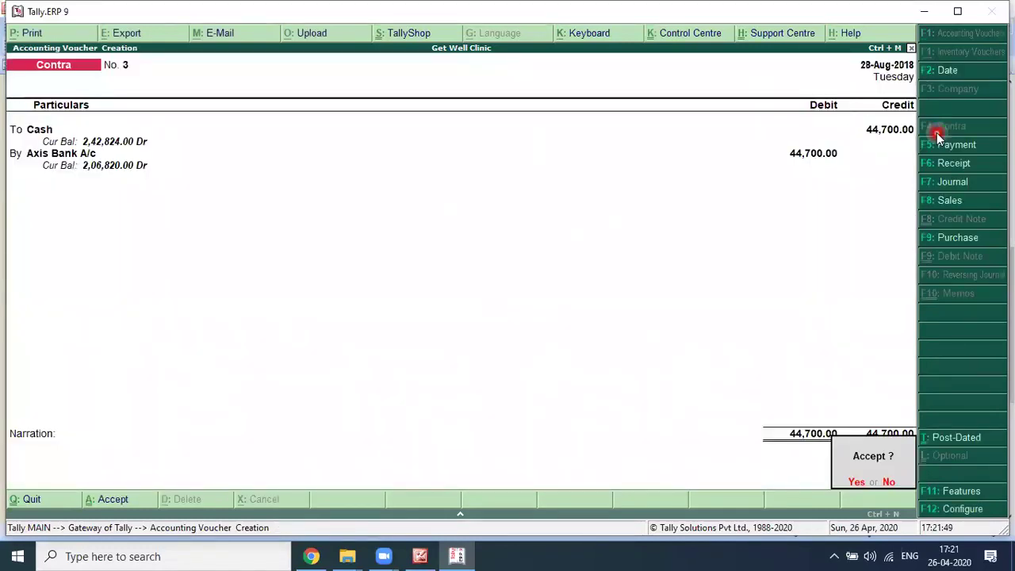
Step: Look up the next deposit in the question and begin changing the voucher date
key(alt+Tab)
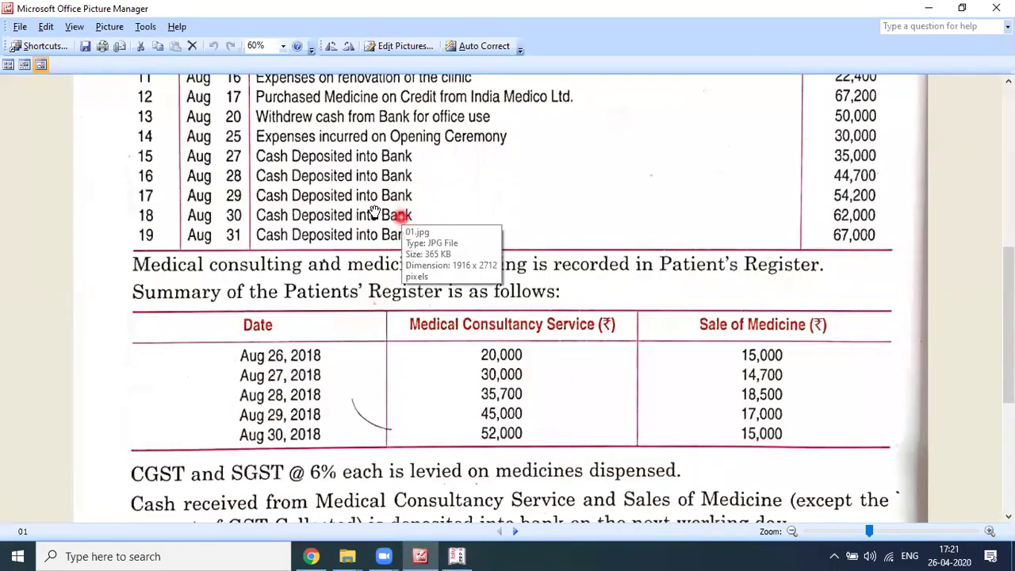
key(alt+Tab)
key(F2)
Step: Save Contra No. 4 dated 29-Aug-2018 depositing 54,200 cash into Axis Bank A/c
text(29)
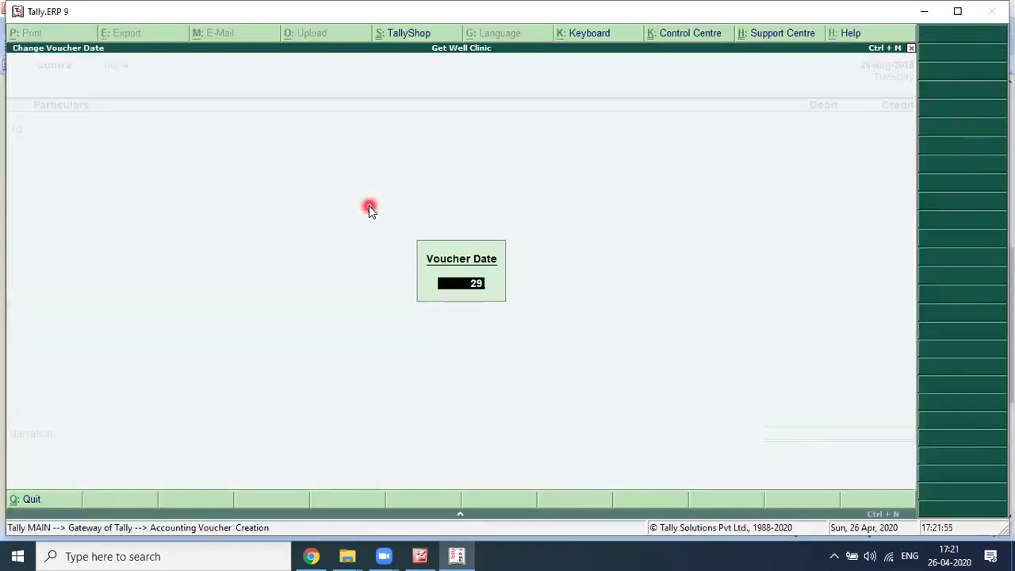
key(Return)
key(Down)
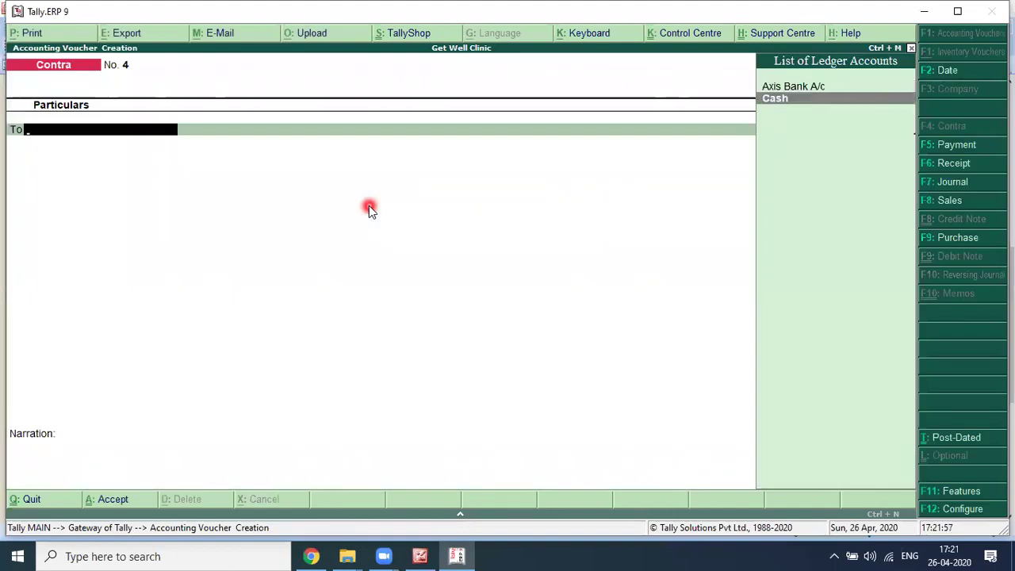
key(Return)
text(5)
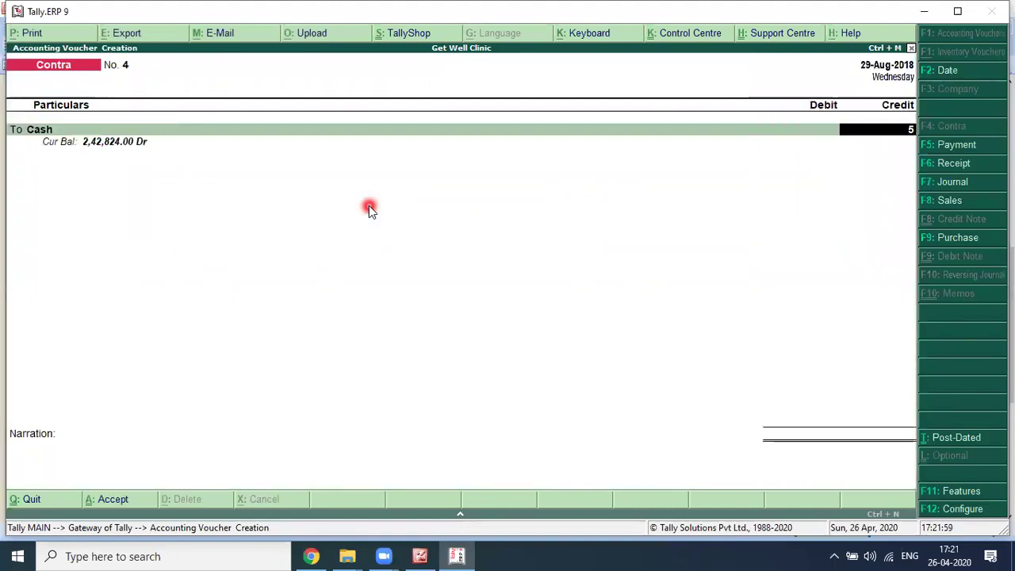
text(4,200)
key(Return)
key(Return)
key(Return)
key(Return)
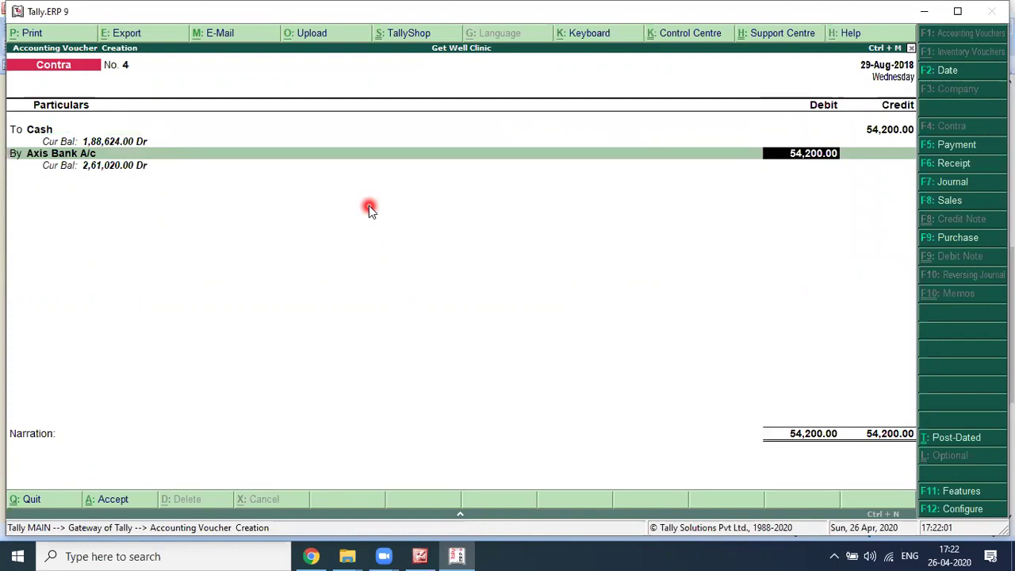
key(Return)
key(Return)
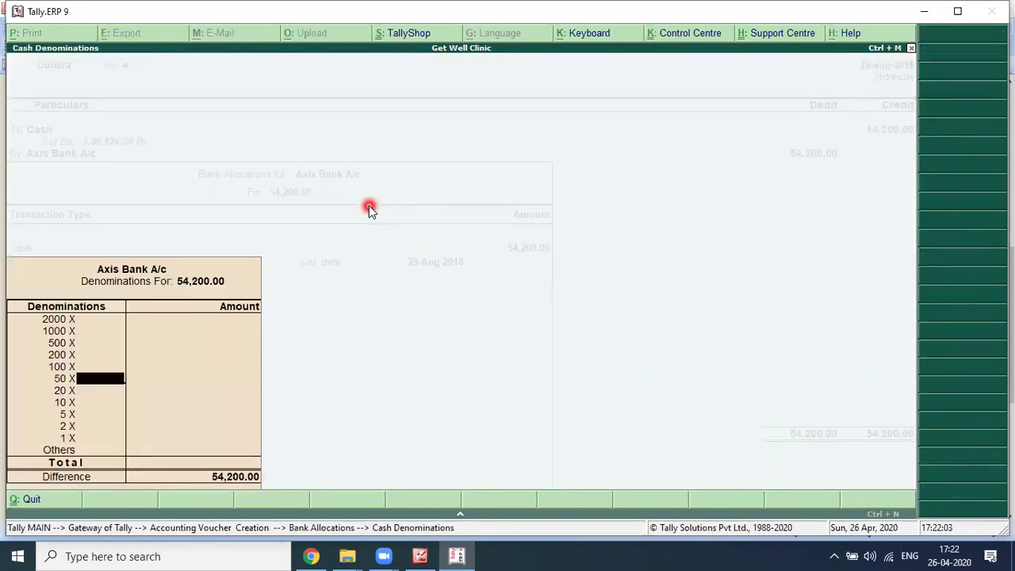
key(Return)
key(Return)
key(Return)
key(Return)
key(Return)
key(Return)
key(Return)
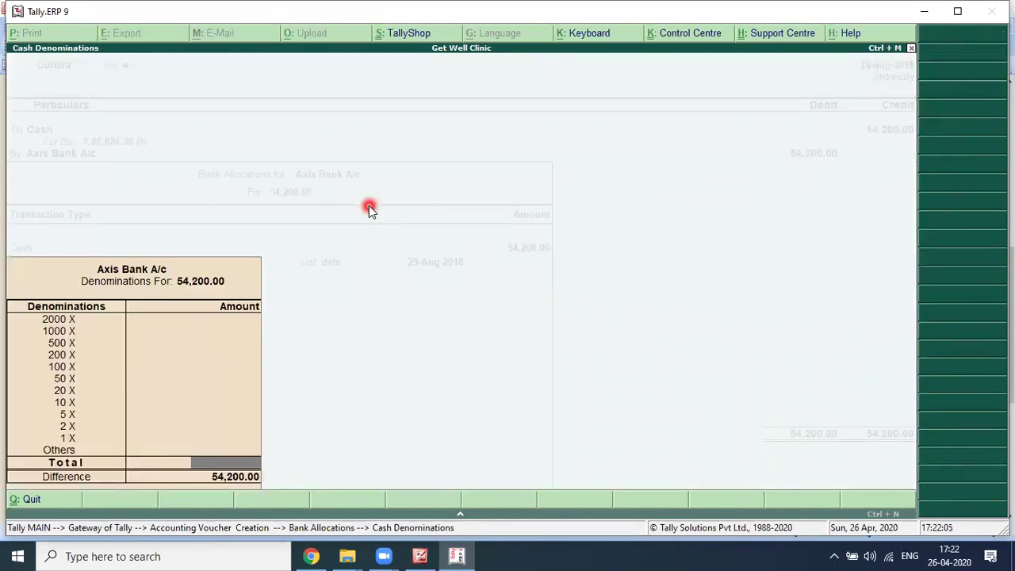
key(Return)
key(ctrl+a)
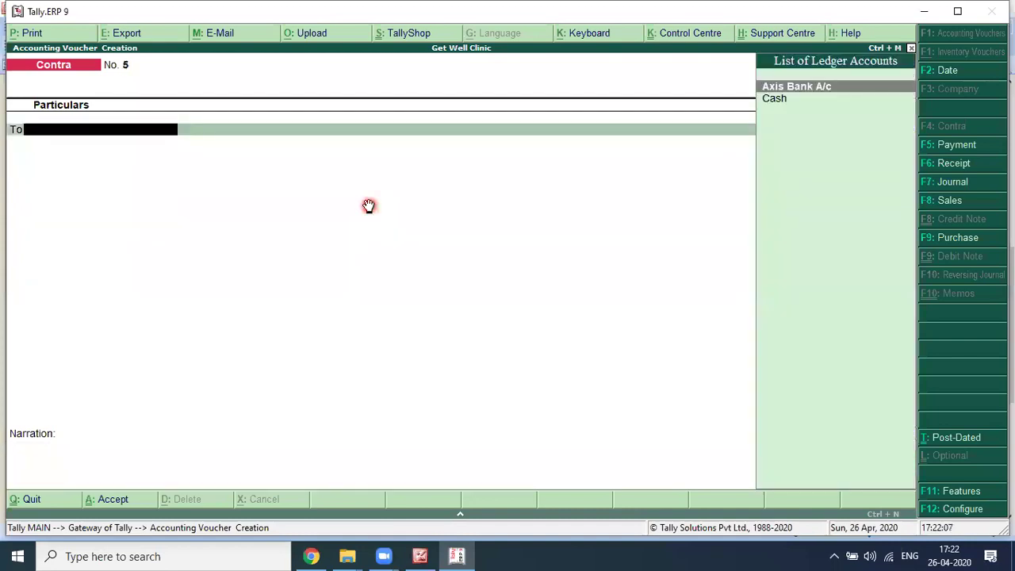
Step: Record Contra No. 5 dated 30-Aug-2018 depositing 62,000 cash into Axis Bank A/c
key(alt+Tab)
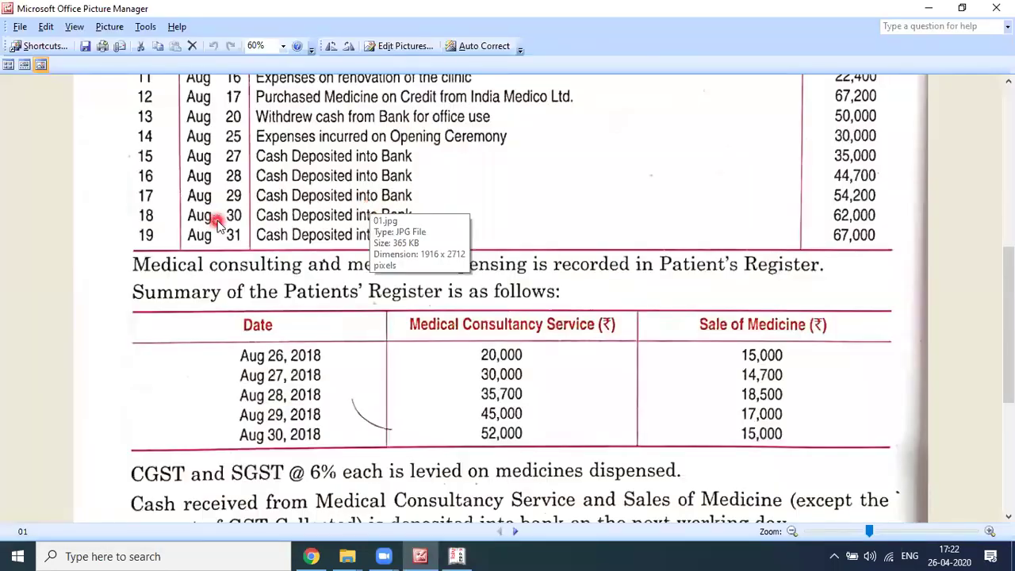
key(alt+Tab)
key(Down)
key(Return)
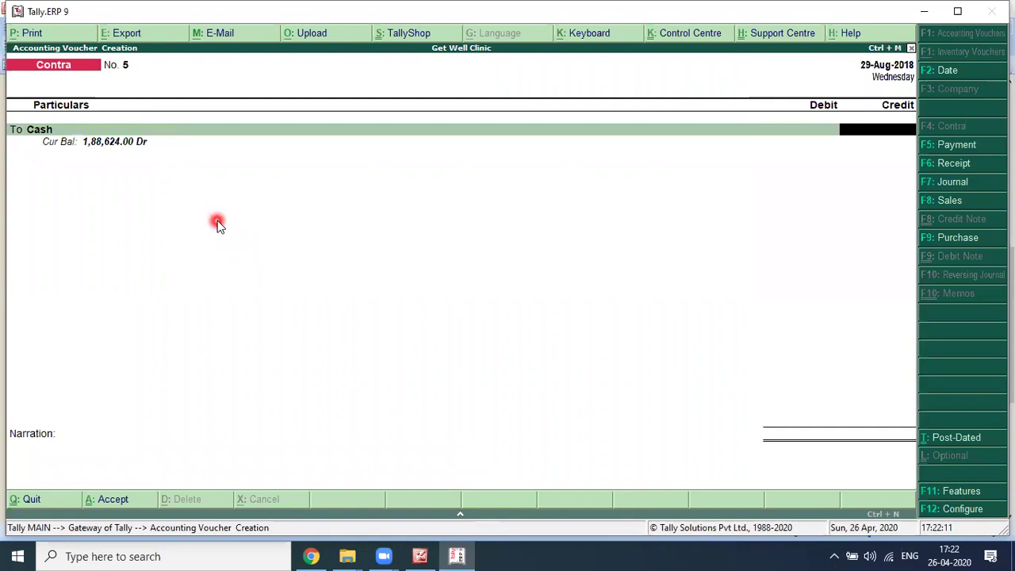
text(620)
key(F2)
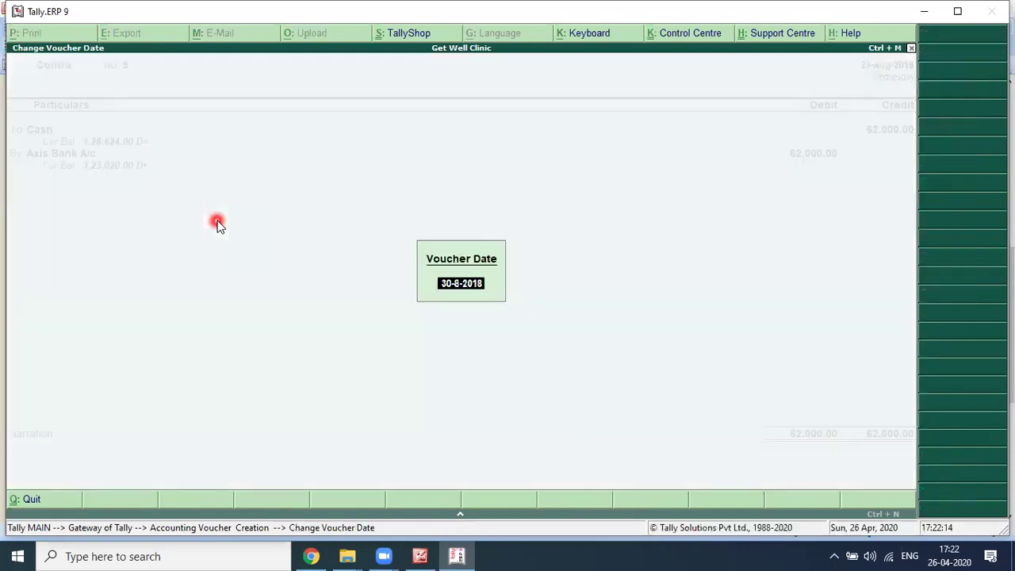
key(Return)
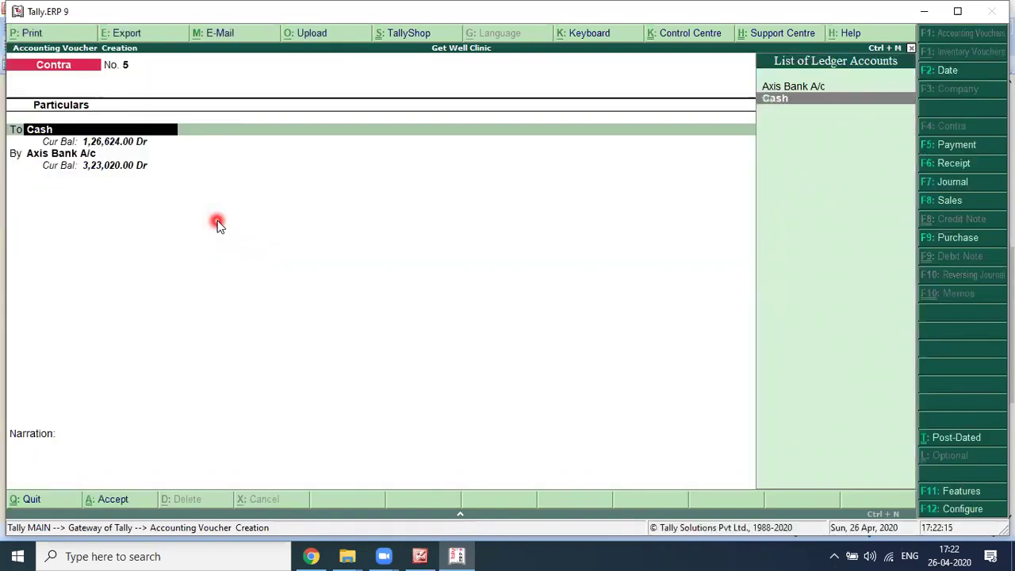
key(Return)
key(Return)
key(Return)
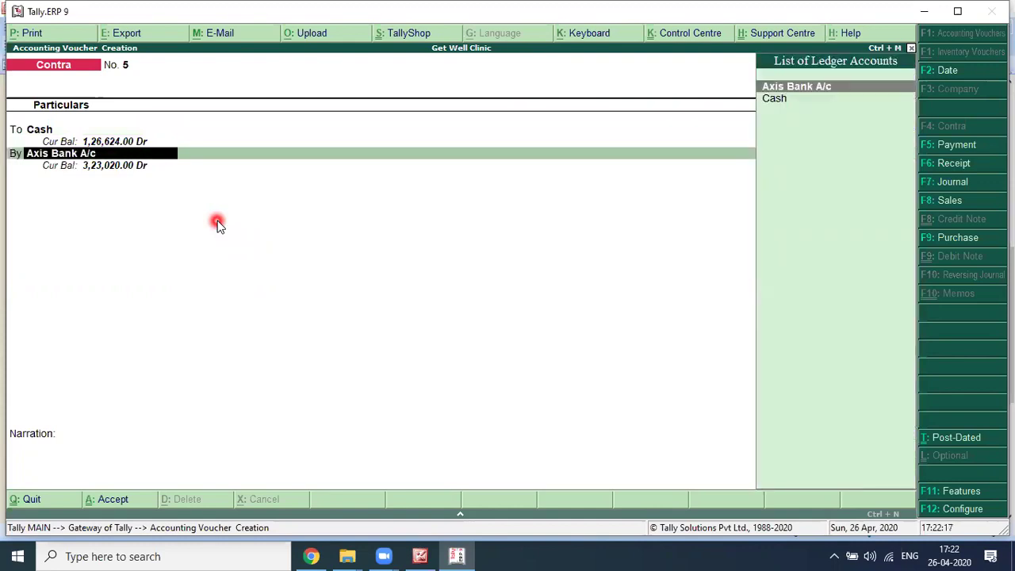
key(Return)
key(Return)
key(Return)
key(Return)
key(Return)
key(Return)
key(Return)
key(Return)
key(Return)
key(Return)
key(Return)
key(Return)
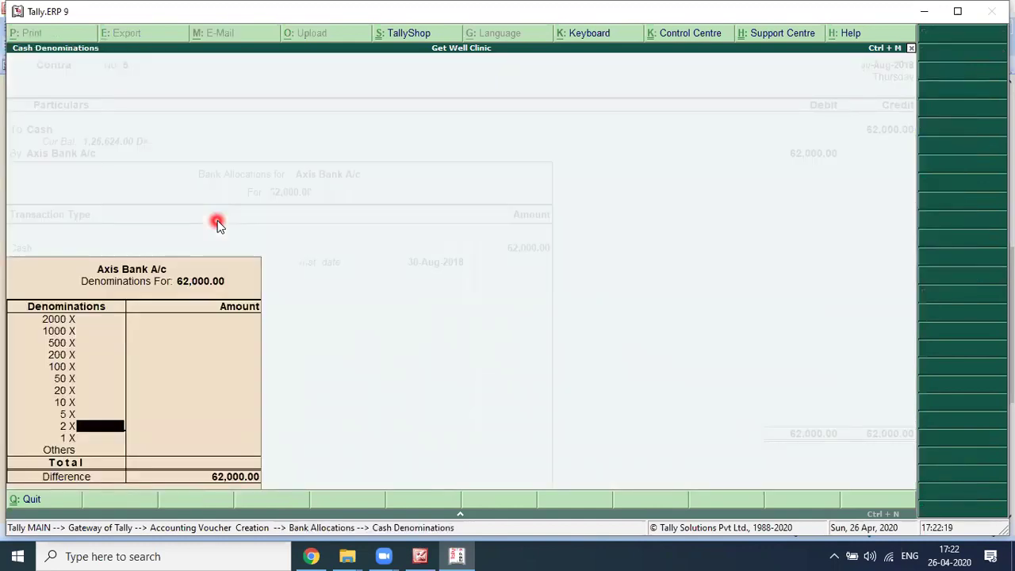
key(Return)
key(Return)
key(Return)
key(Return)
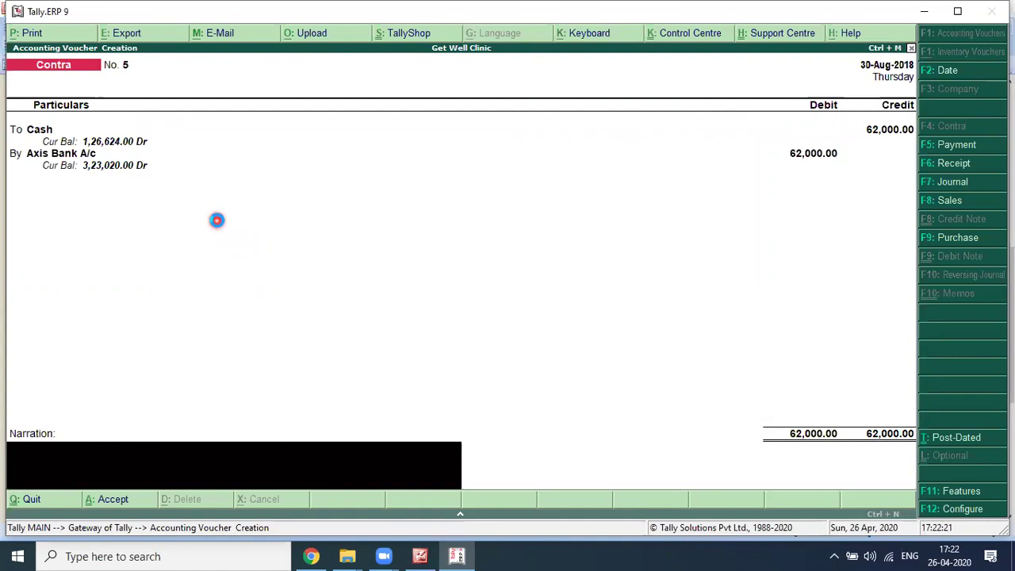
key(Return)
key(alt+Tab)
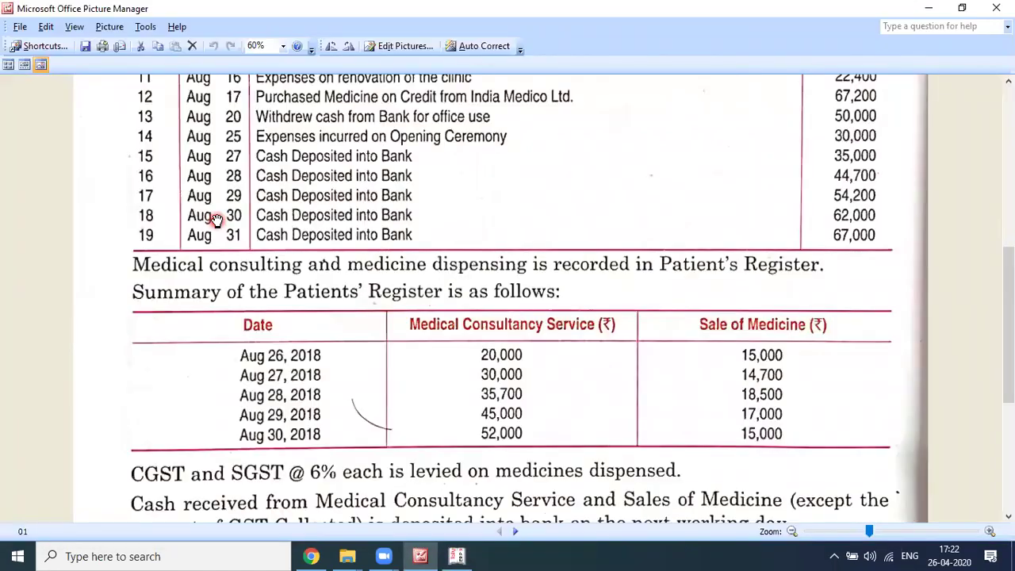
key(alt+Tab)
Step: Record Contra No. 6 dated 31-Aug-2018 depositing 67,000 cash into Axis Bank A/c
key(F2)
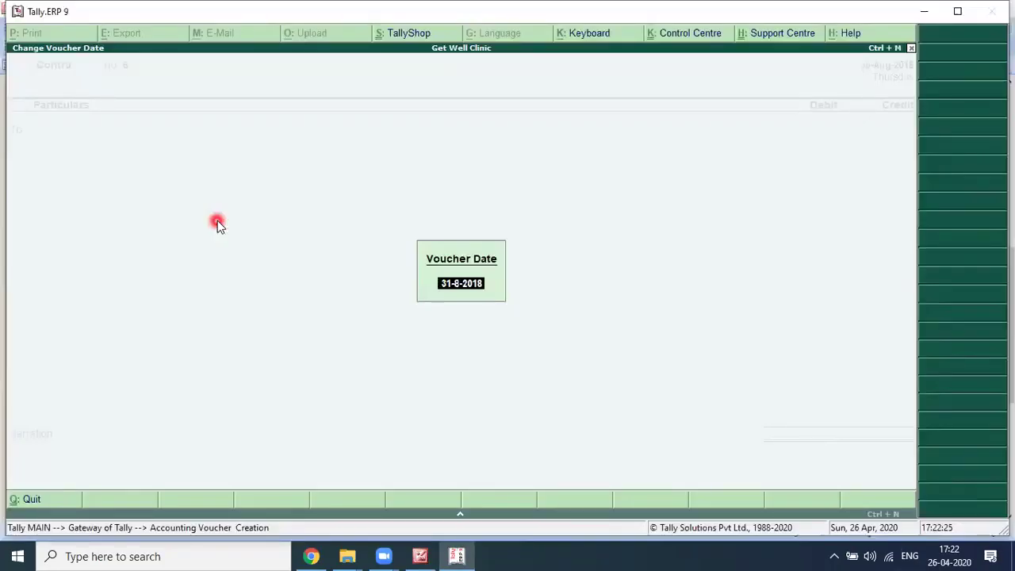
key(Return)
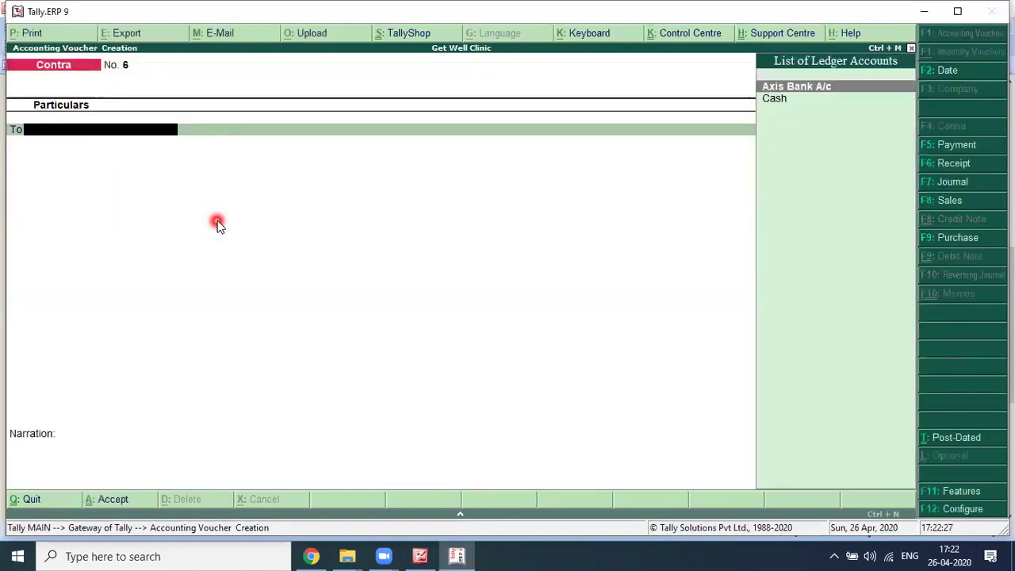
key(Down)
key(Return)
text(67,000)
key(Return)
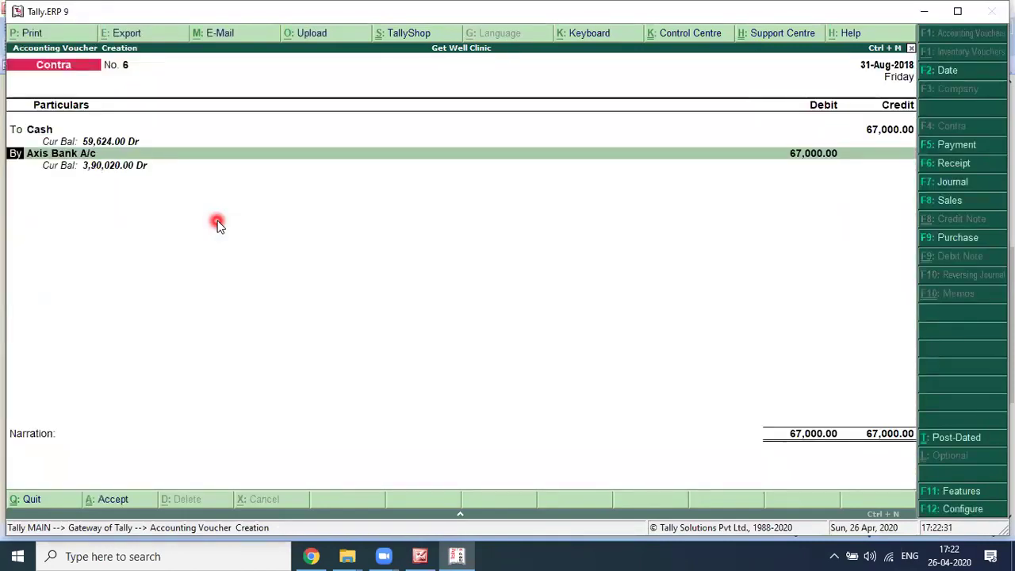
key(Return)
key(Return)
key(Return)
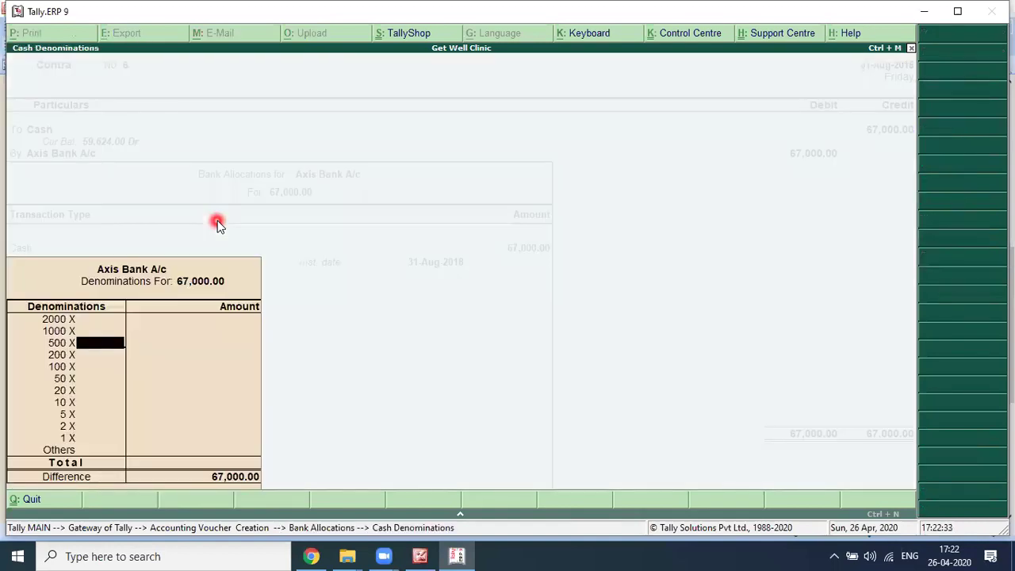
key(Return)
key(Return)
key(Return)
key(Return)
key(Return)
key(Return)
key(Return)
key(Return)
key(Return)
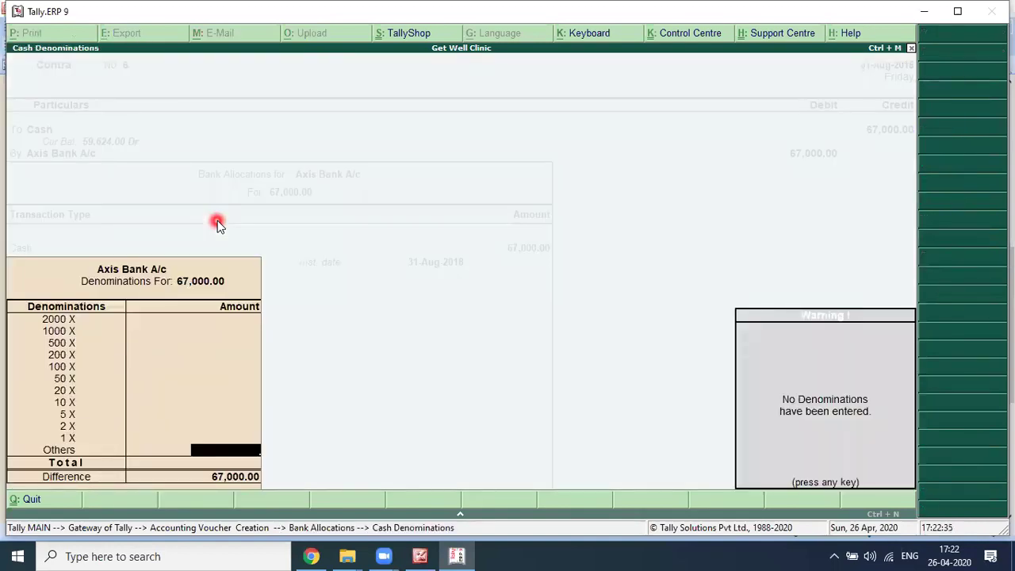
key(Return)
key(Return)
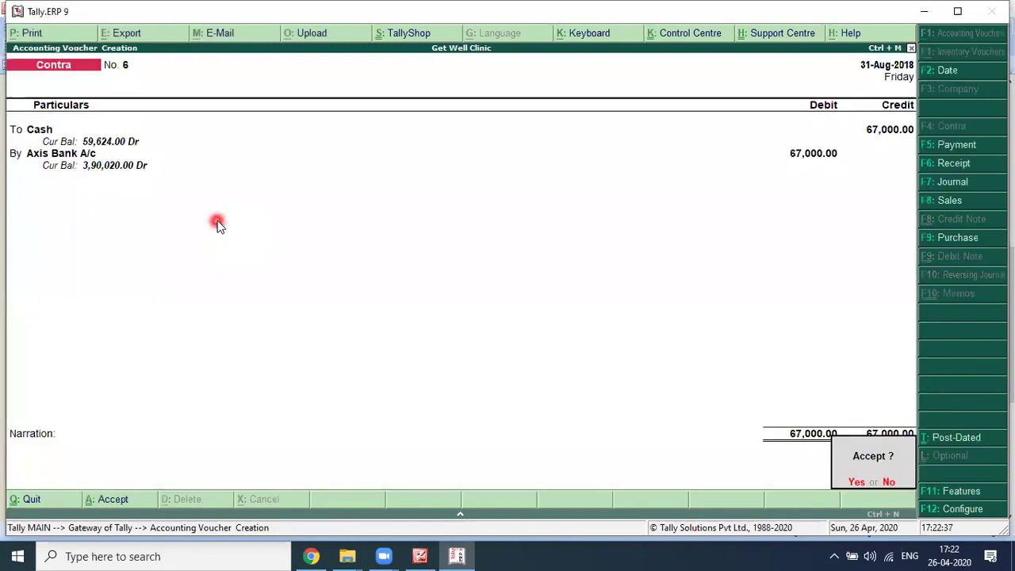
key(Return)
key(alt+Tab)
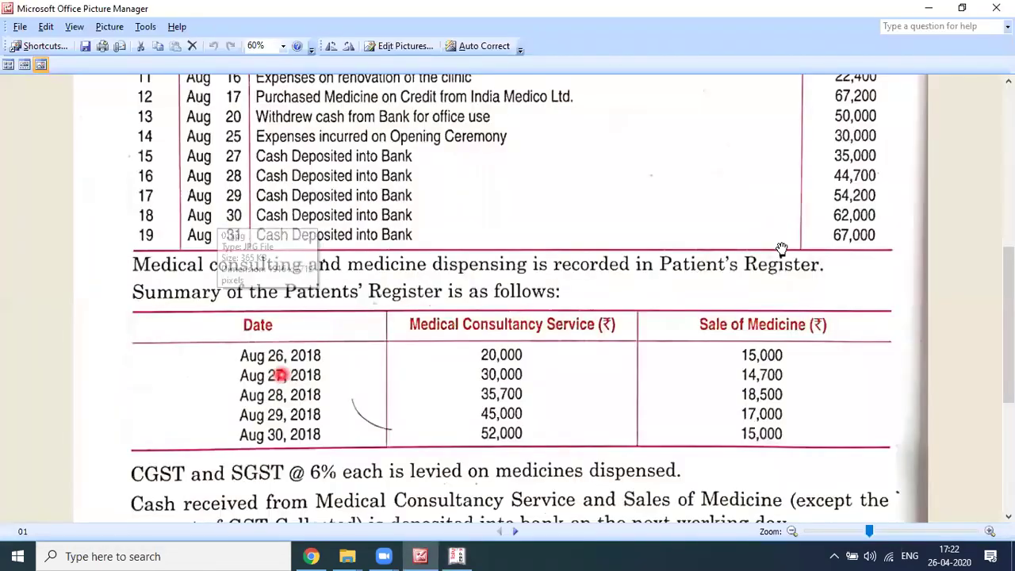
Step: Scroll the question image to read the GST, salary and depreciation notes, then return to Tally
scroll(279, 220, down, 1)
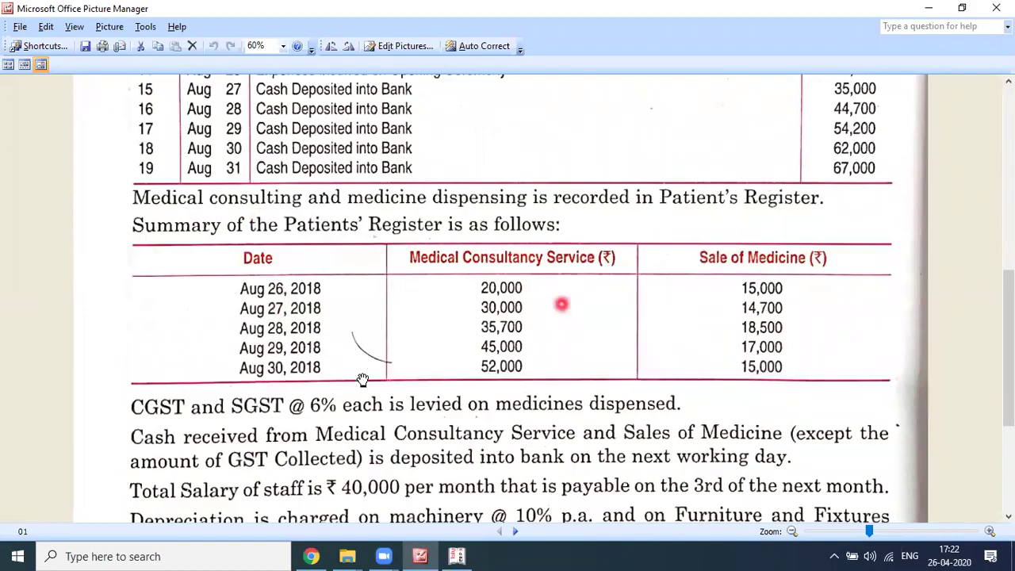
scroll(361, 380, down, 2)
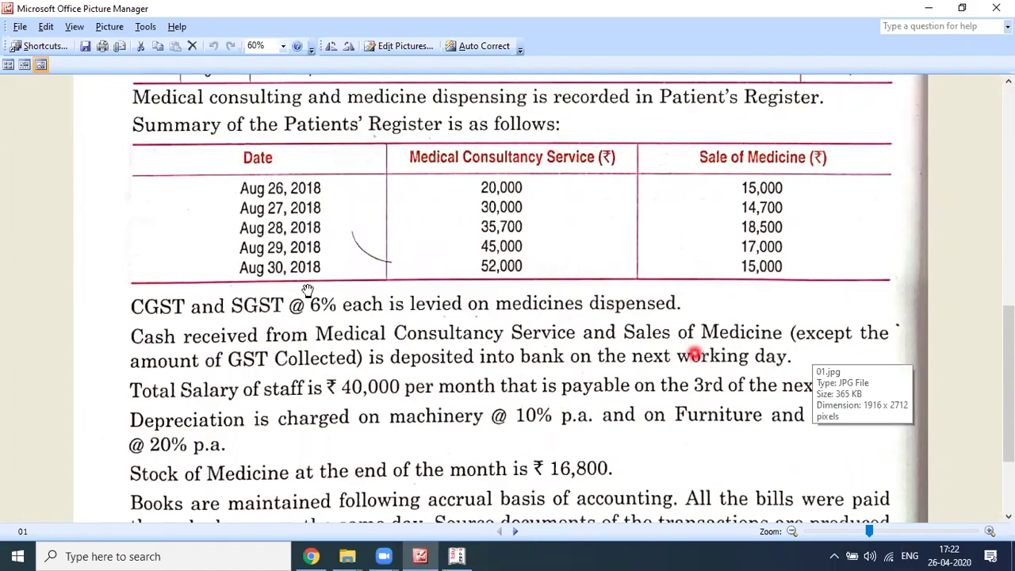
scroll(307, 290, down, 1)
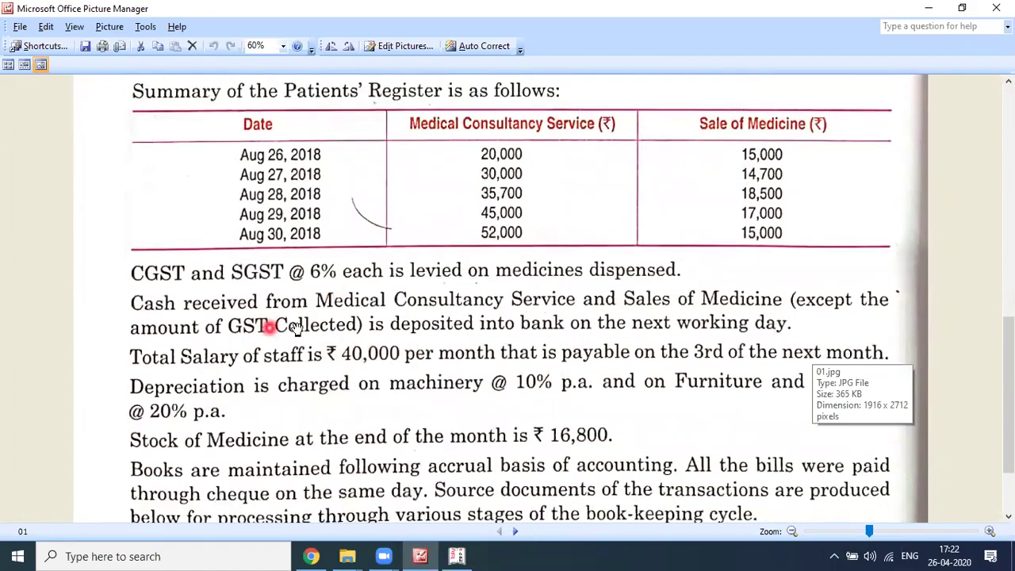
scroll(175, 334, down, 1)
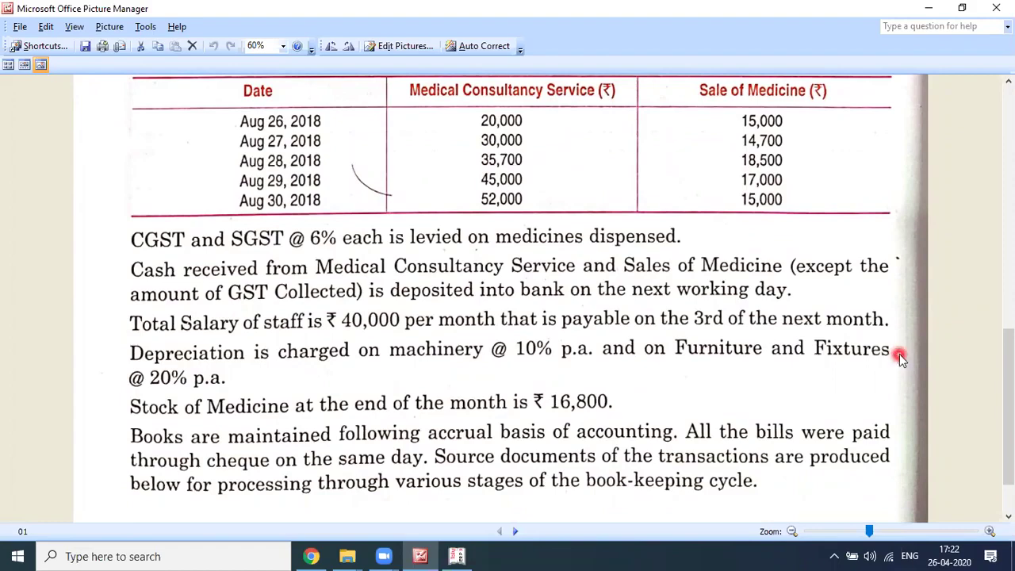
key(alt+Tab)
Step: Date the entry 31-Aug-2018 and switch to a Journal voucher
text(31-)
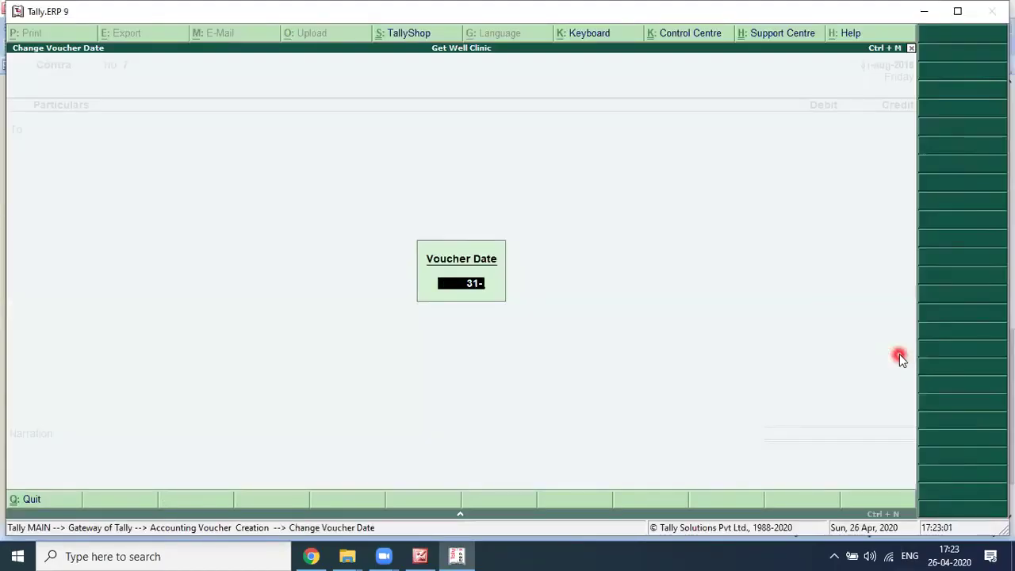
key(Return)
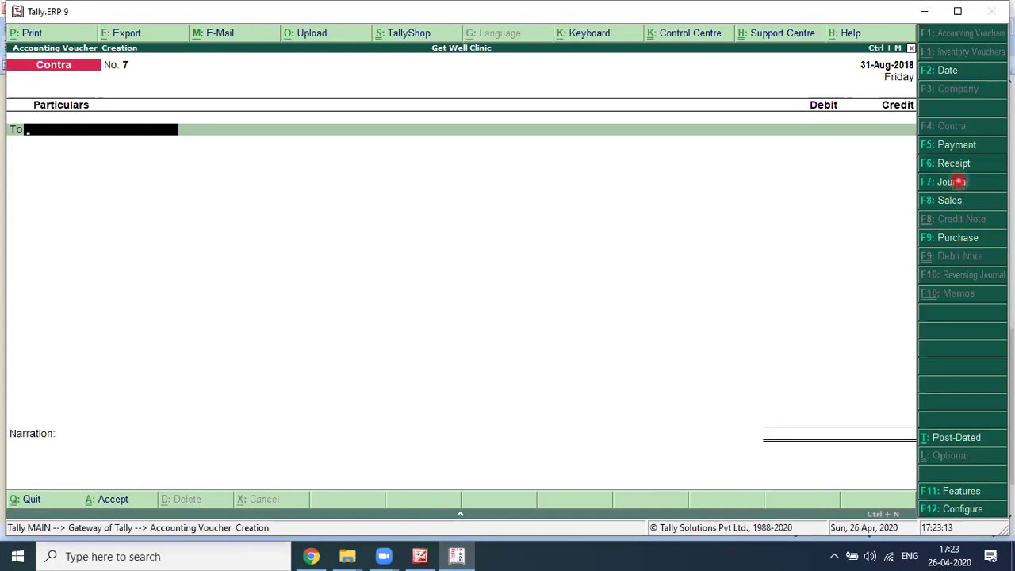
click(954, 181)
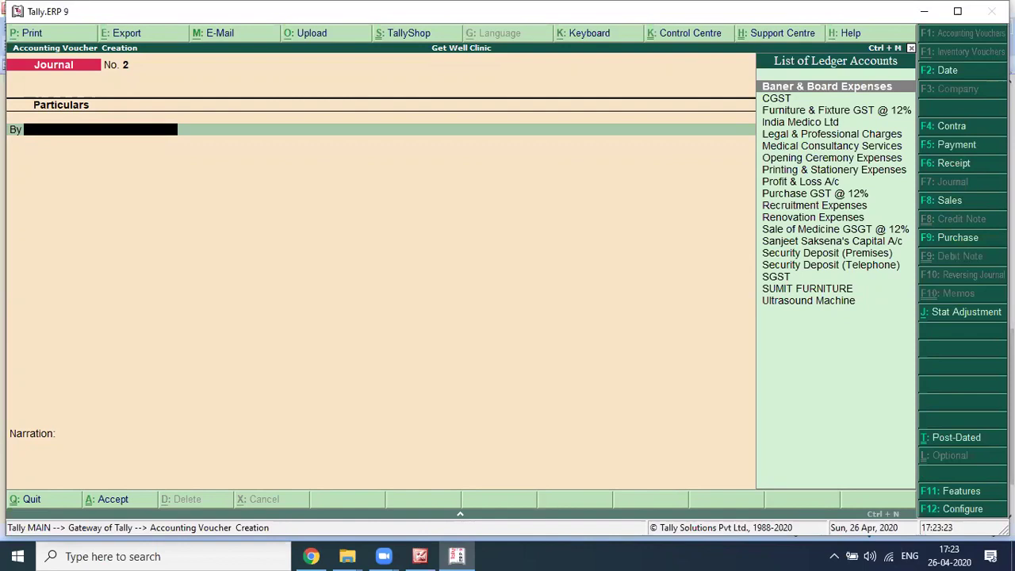
text(SAL)
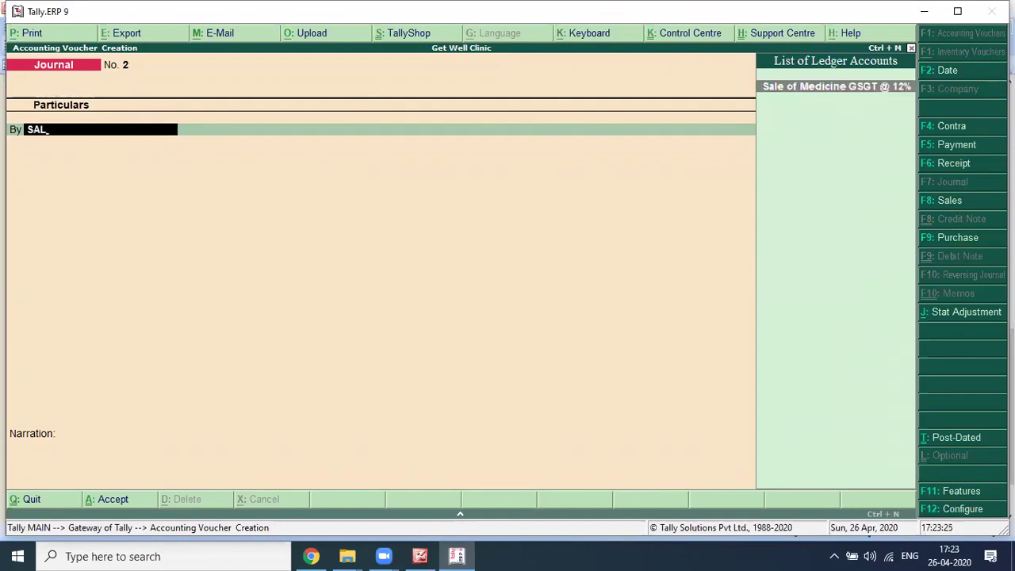
Step: Create a Staff Salary ledger under Indirect Expenses with GST Not Applicable
key(alt+c)
text(SA)
key(BackSpace)
text(TAFF)
key(BackSpace)
key(BackSpace)
key(BackSpace)
key(BackSpace)
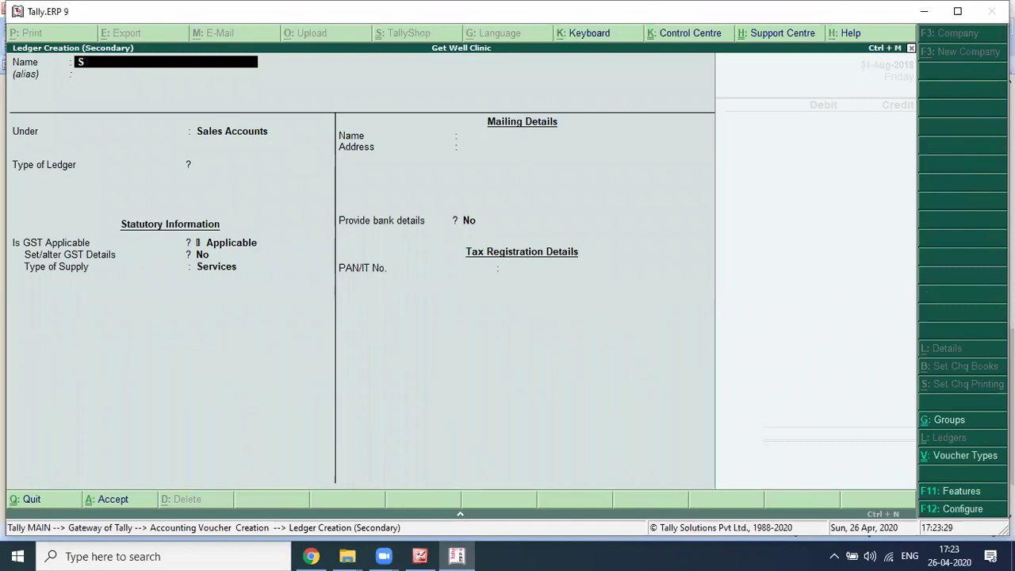
text(taff)
text( Sl)
text(la)
text(ry)
key(Return)
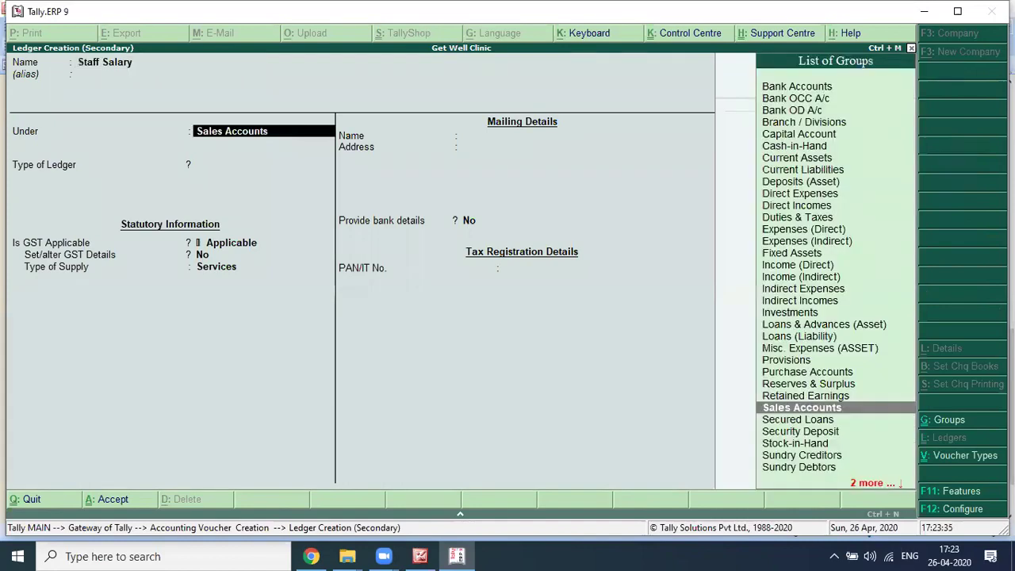
text(Ind)
key(Return)
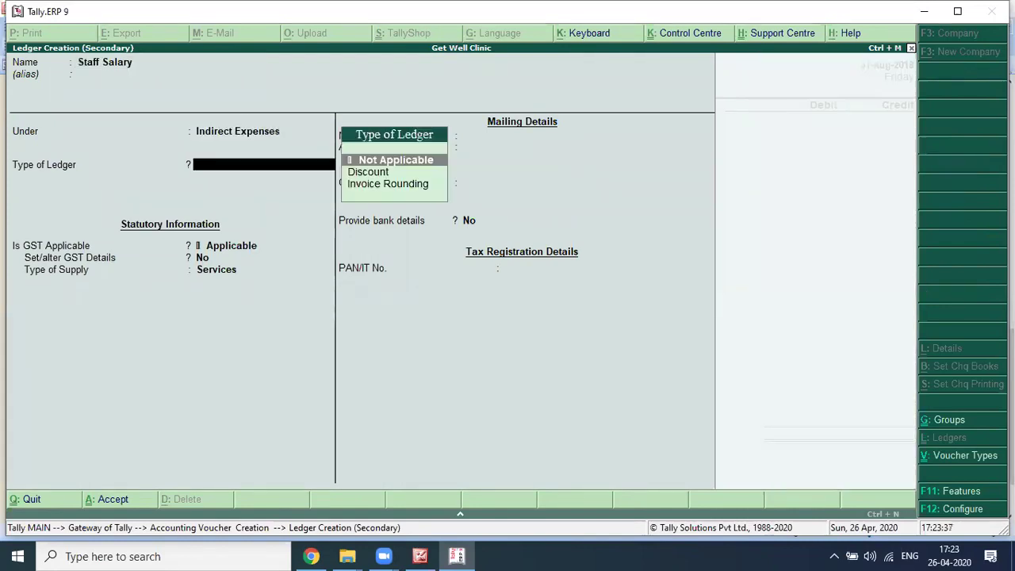
key(Return)
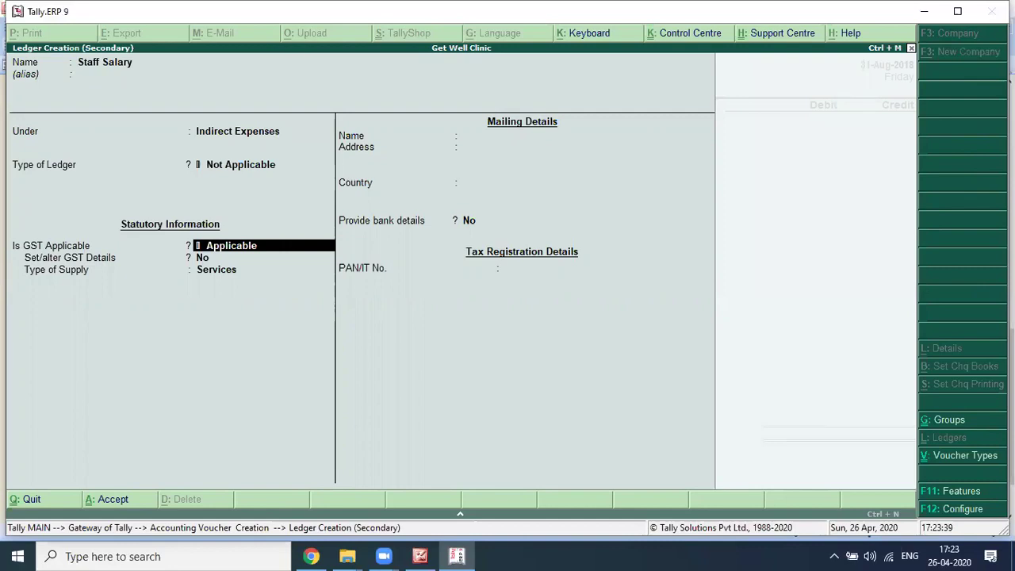
text(No)
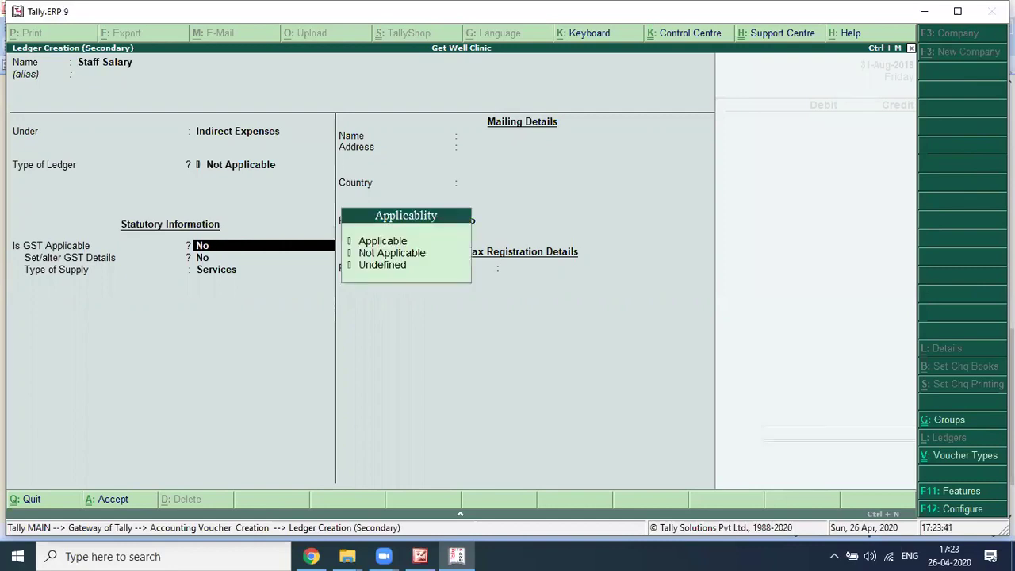
text(t)
key(Return)
key(Return)
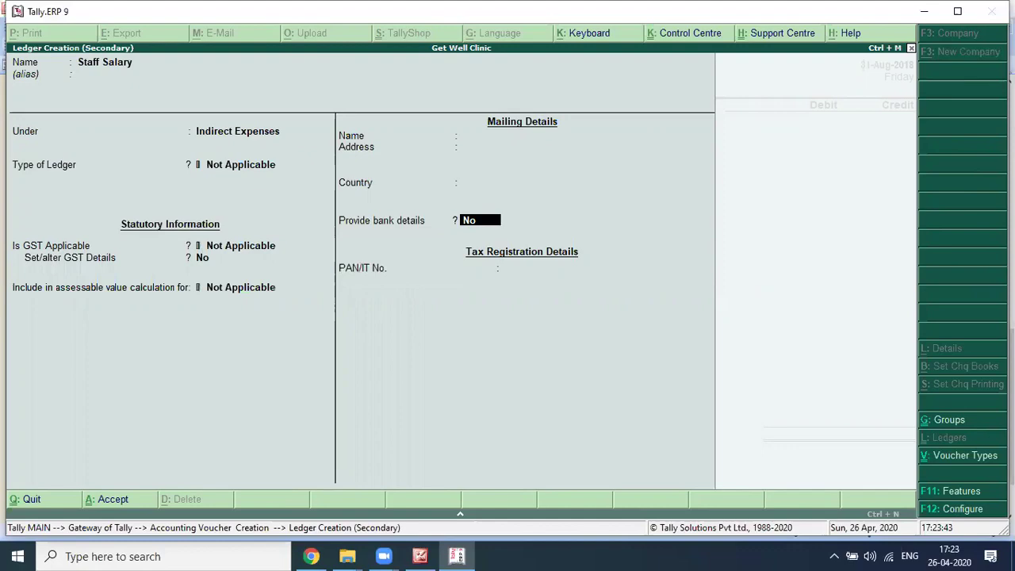
key(ctrl+a)
key(alt+Tab)
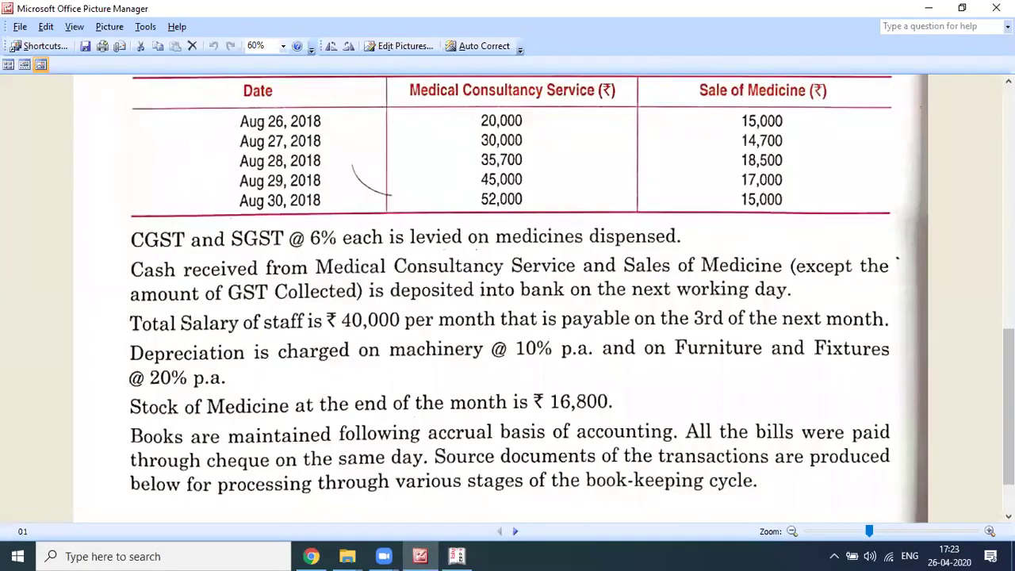
Step: Debit Staff Salary 40,000 and start a new 'Staff Salary Payable' ledger for the credit row
key(alt+Tab)
text(40,000)
key(Return)
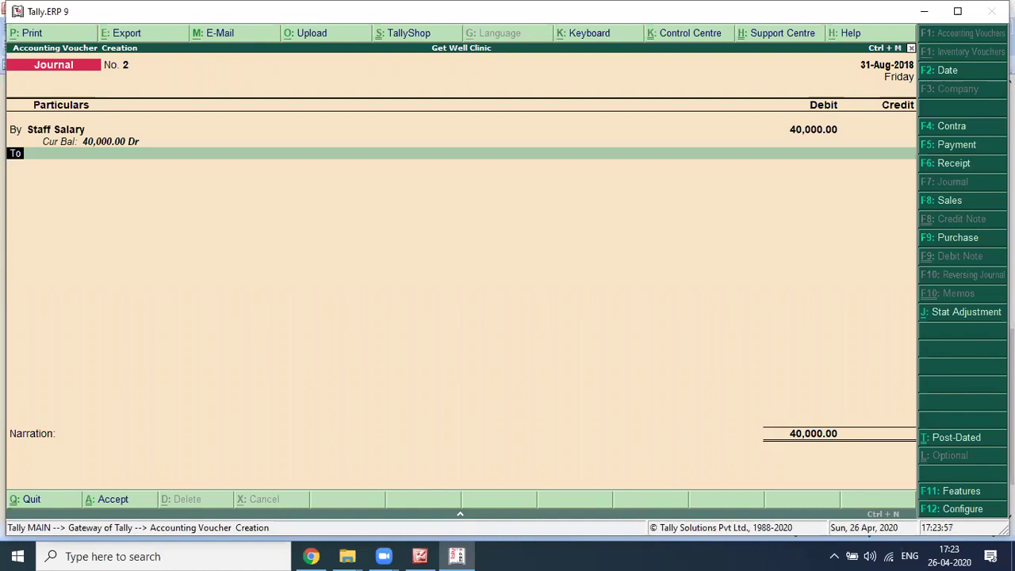
key(Return)
key(alt+c)
text(Staff Salary Payable)
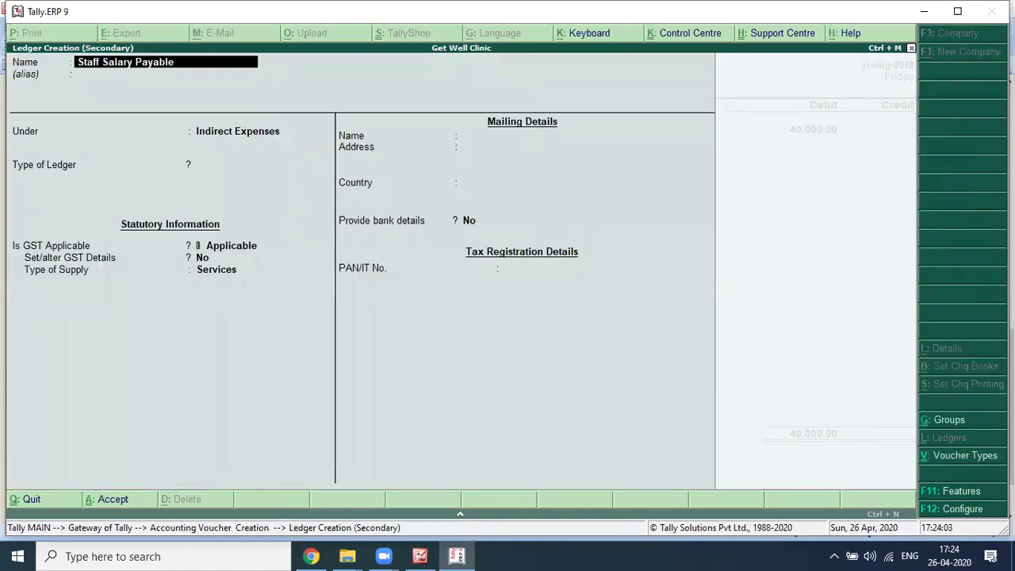
Step: Save the Staff Salary Payable ledger under Current Liabilities with PAN left blank
key(Return)
key(BackSpace)
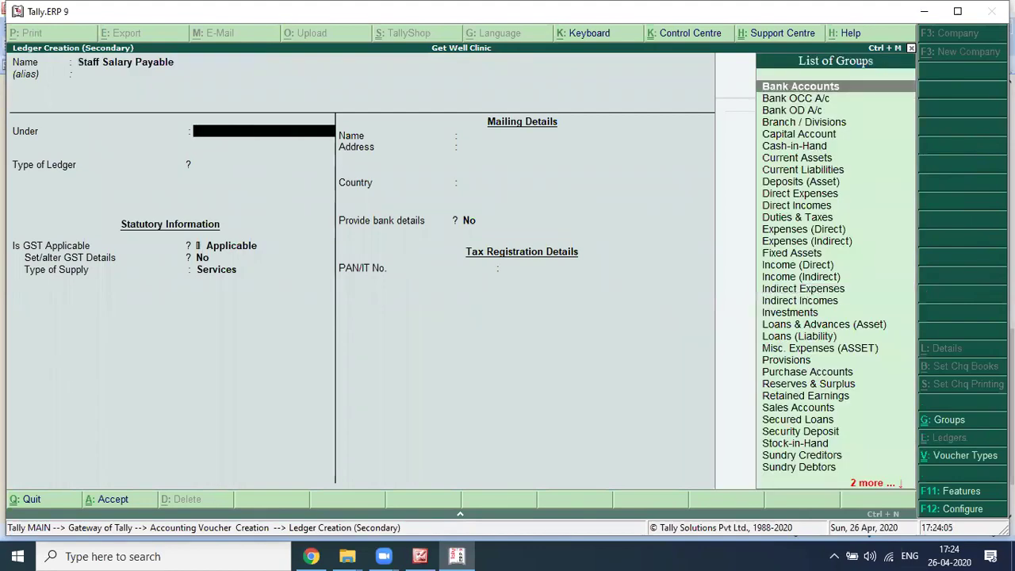
text(curr)
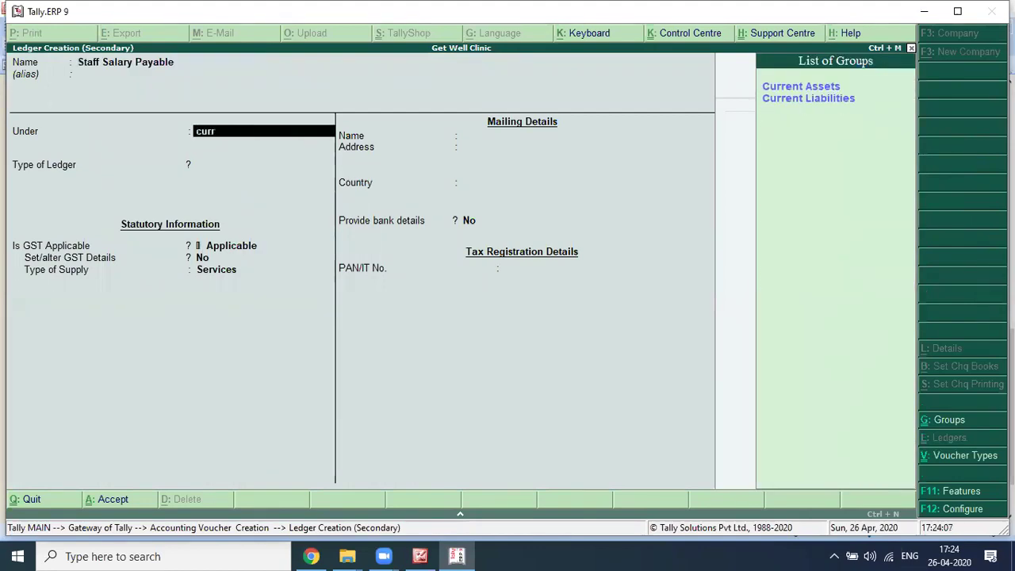
key(Down)
key(Return)
key(Return)
key(Return)
key(Return)
key(Return)
key(Return)
key(Return)
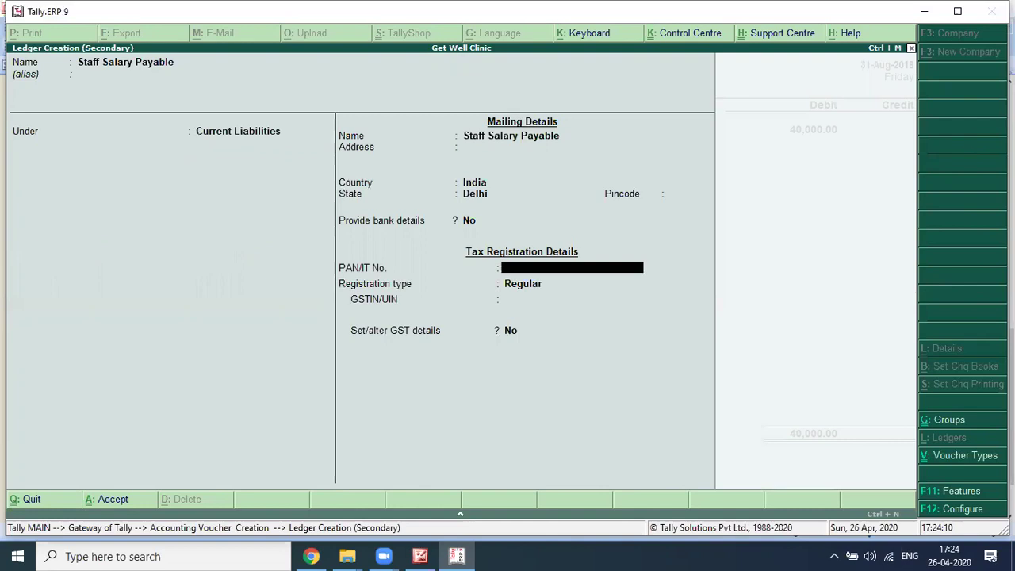
key(Return)
key(Return)
key(Return)
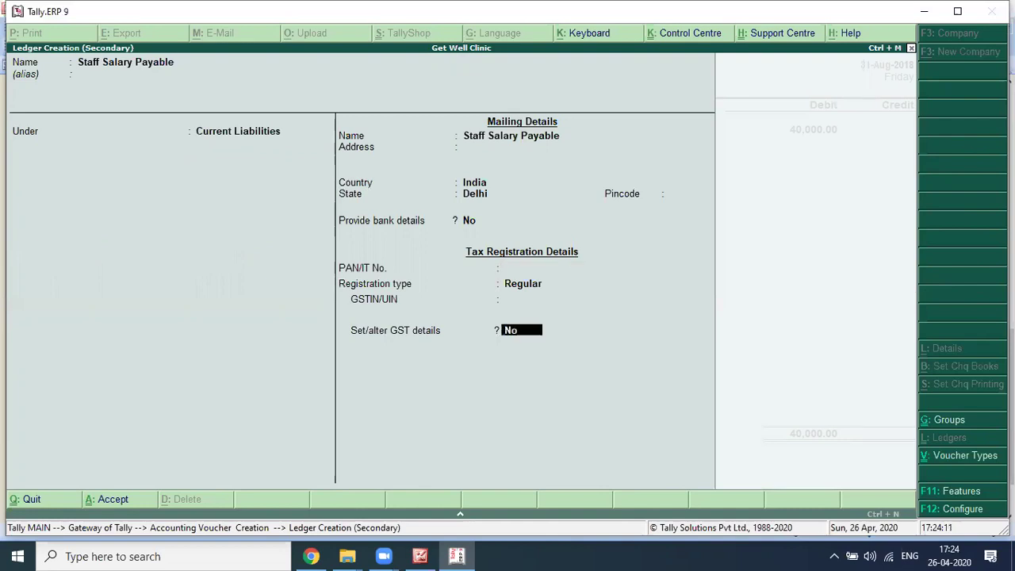
key(Return)
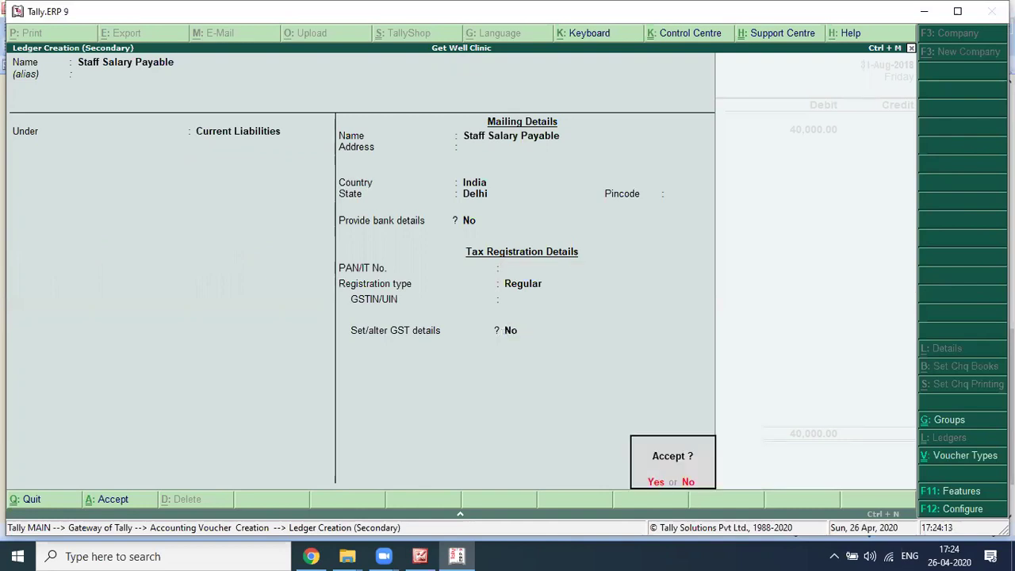
key(Return)
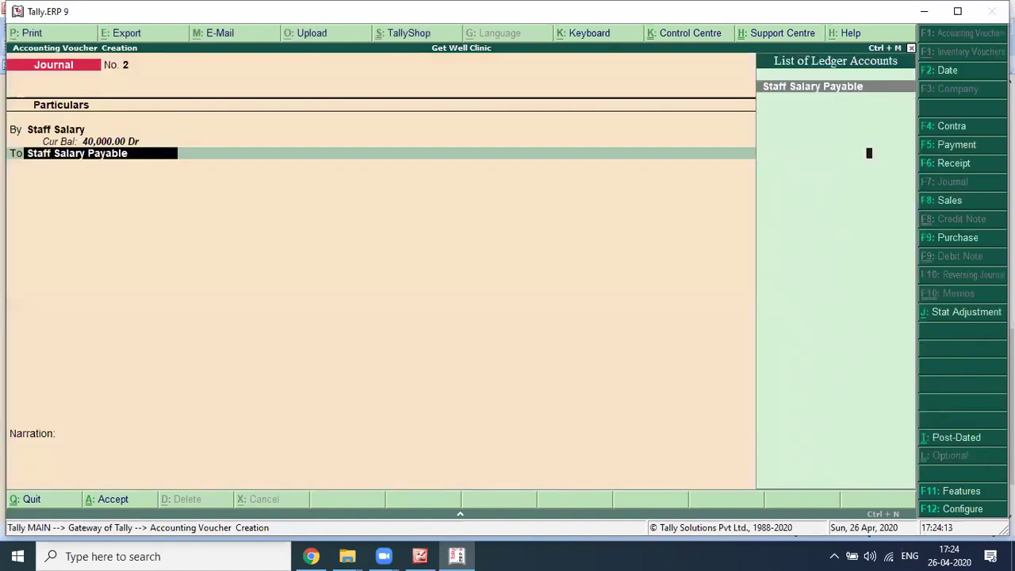
Step: Credit Staff Salary Payable 40,000 and save Journal No. 2 without narration
key(Return)
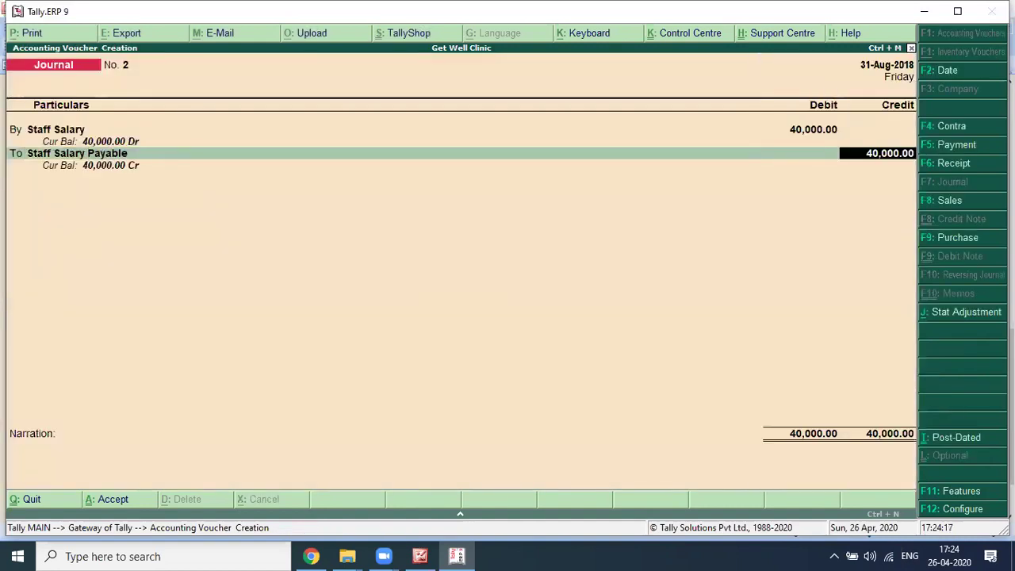
key(alt+Tab)
key(alt+Tab)
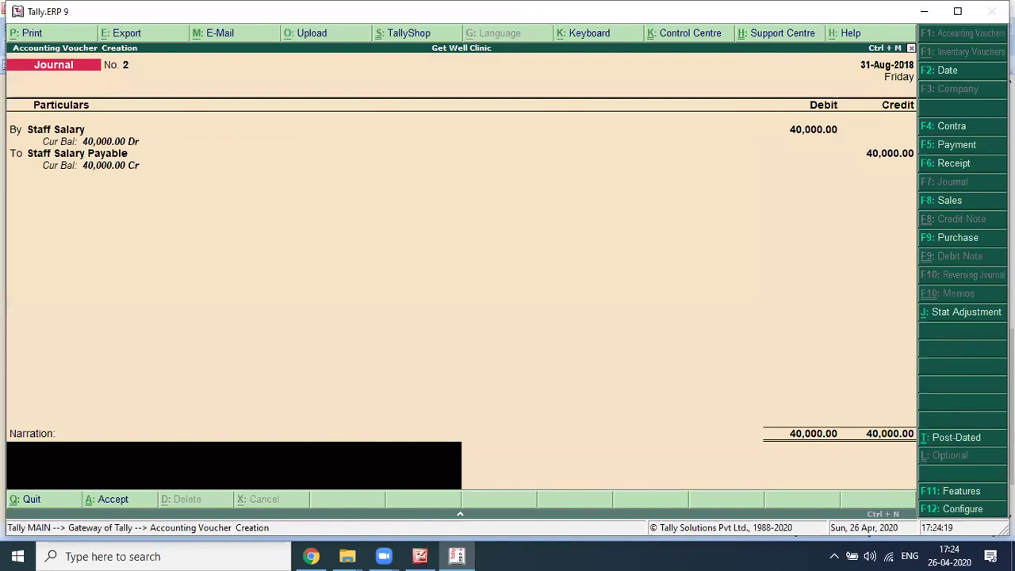
key(Return)
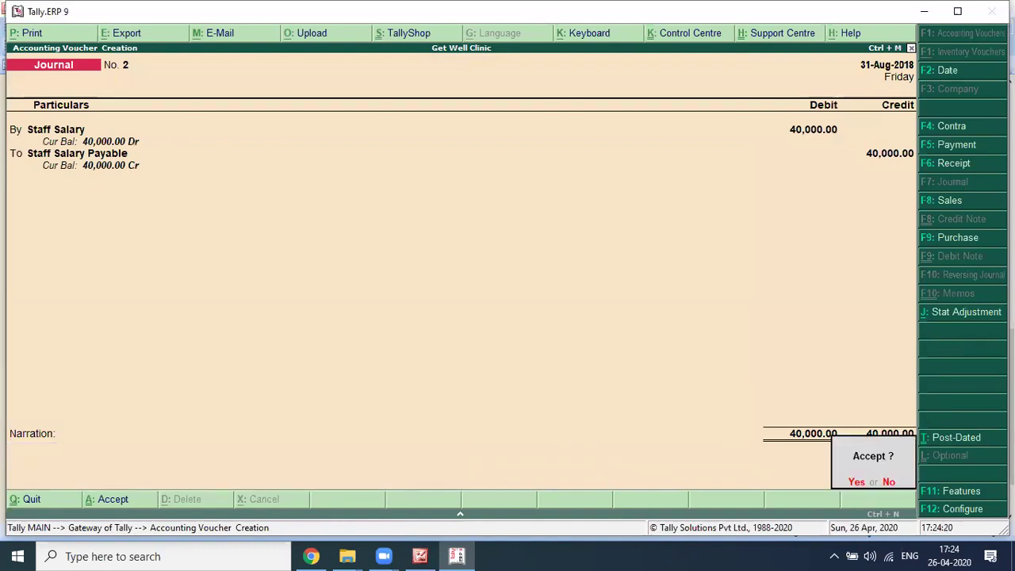
key(Return)
key(alt+Tab)
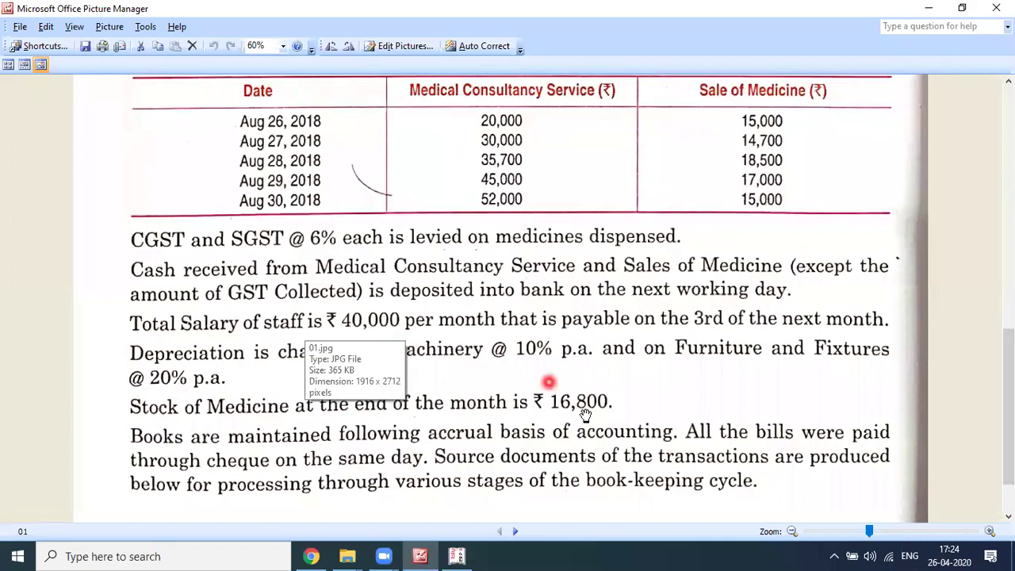
scroll(585, 414, down, 2)
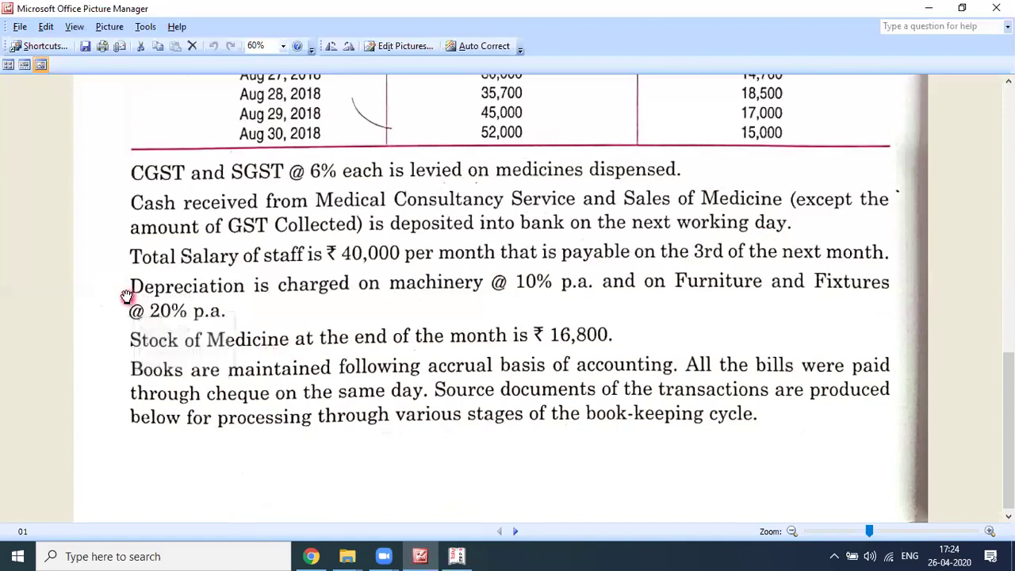
scroll(127, 264, down, 1)
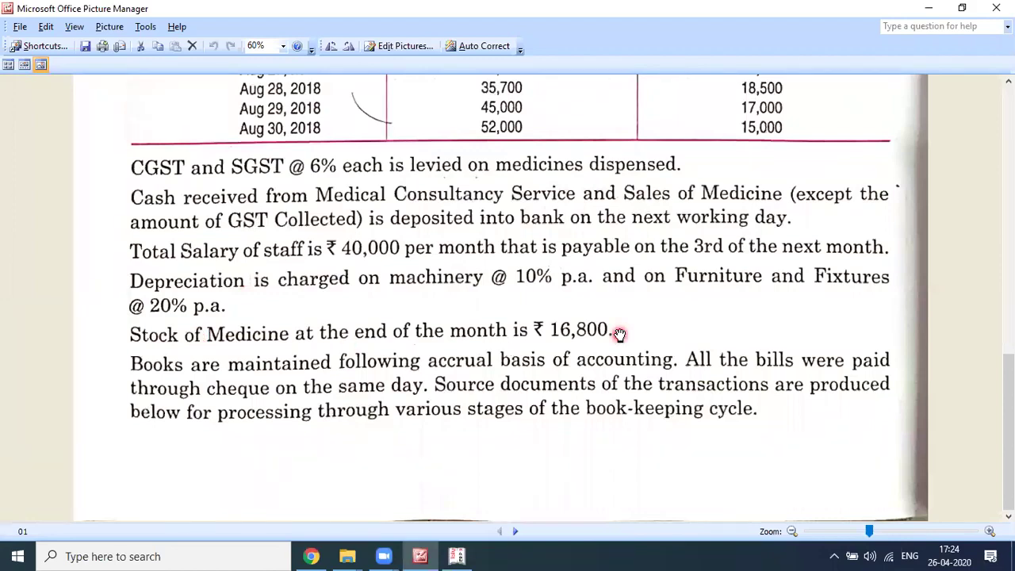
key(alt+Tab)
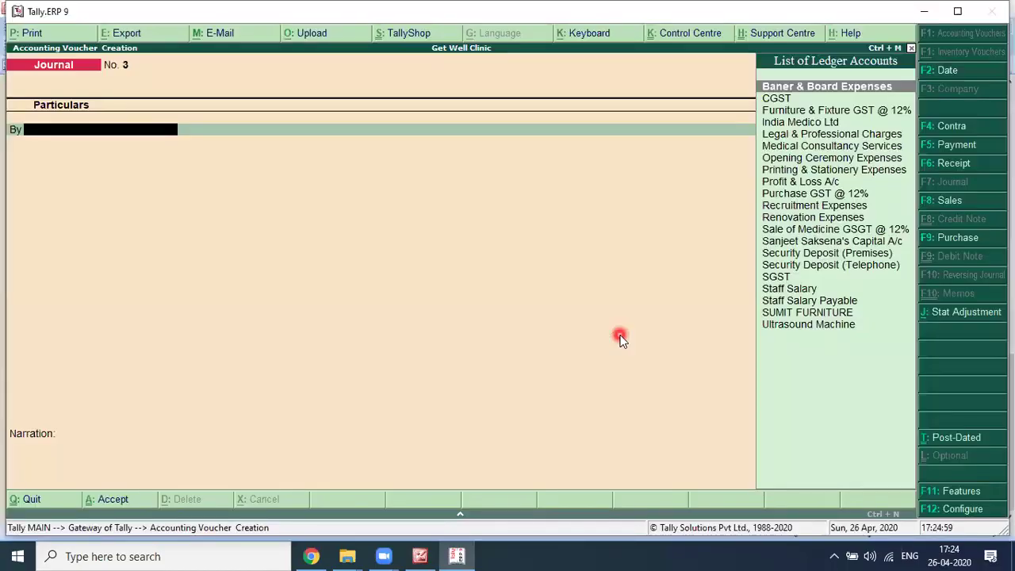
Step: Quit the unfinished journal and step through the Profit & Loss A/c figures
key(Escape)
key(Up)
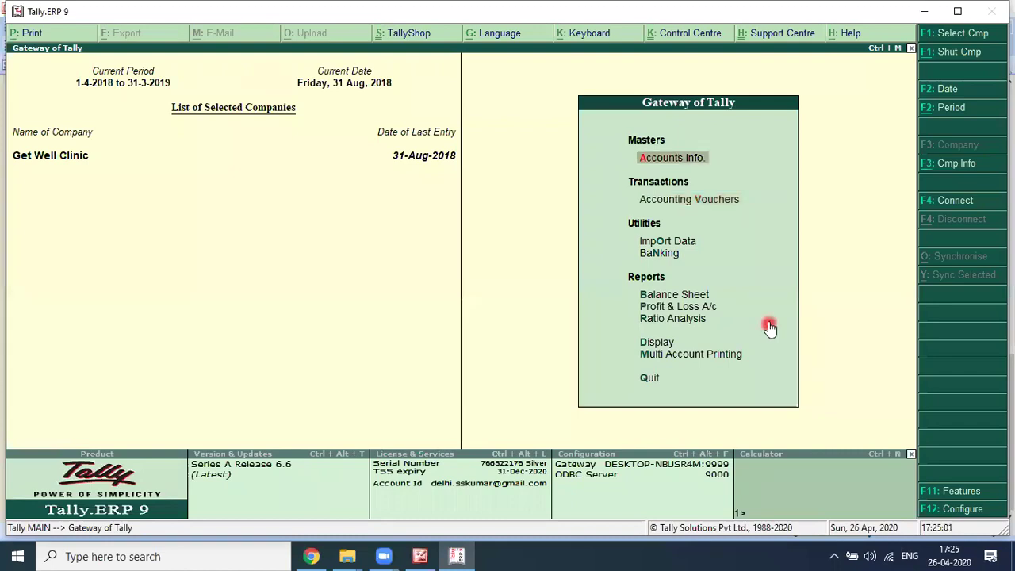
key(Down)
key(Down)
key(Down)
key(p)
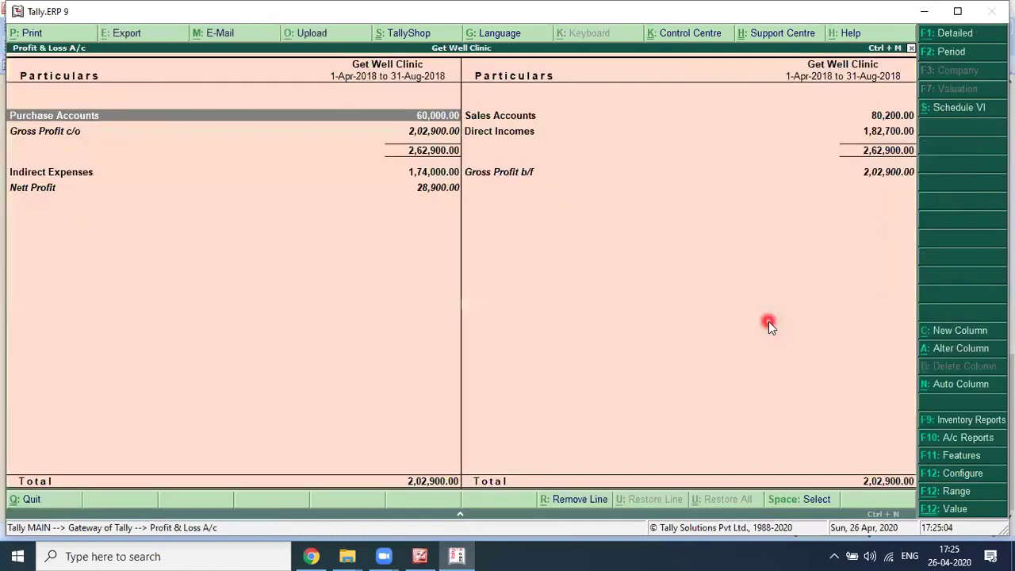
key(Right)
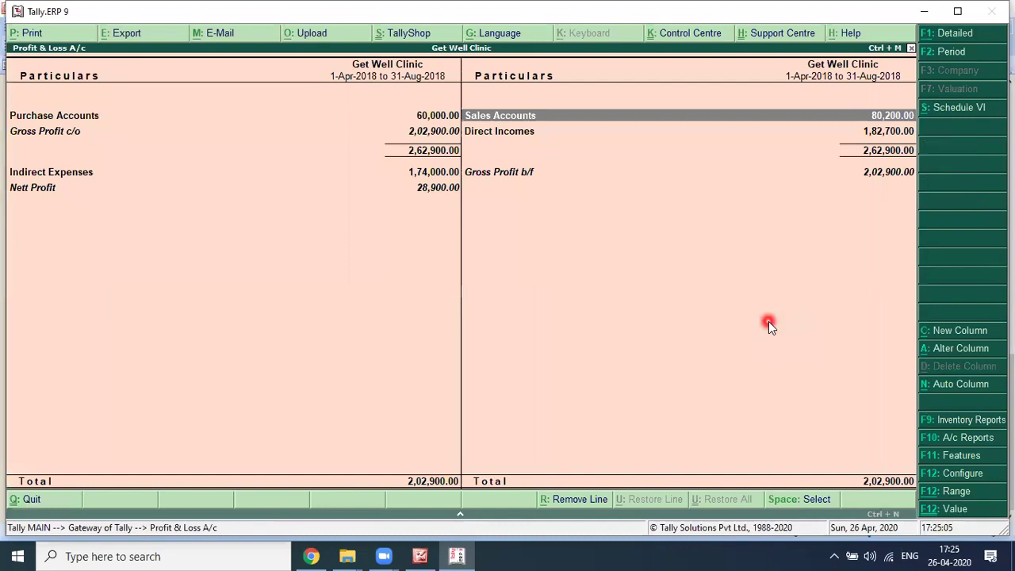
key(Left)
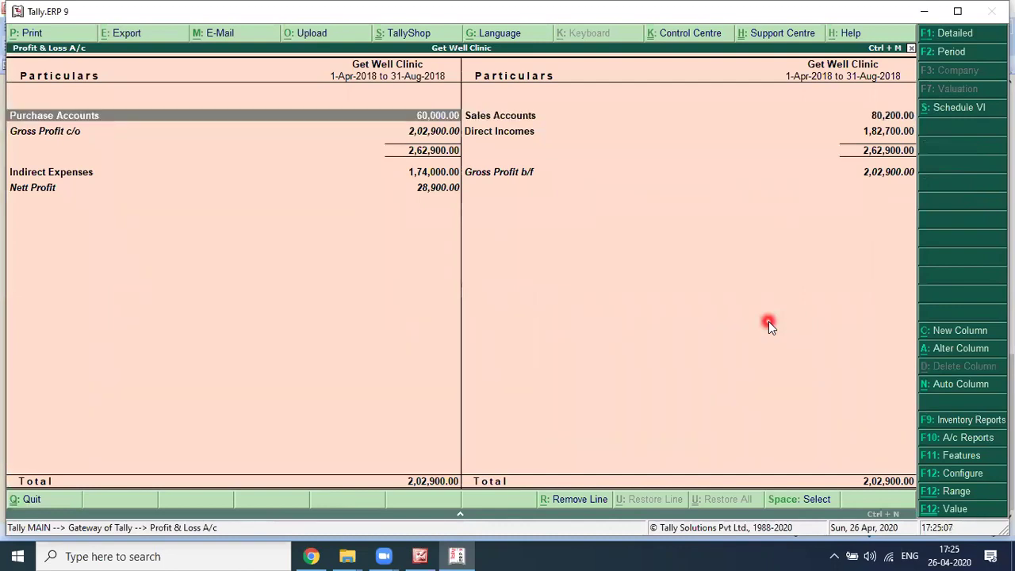
key(Right)
key(Down)
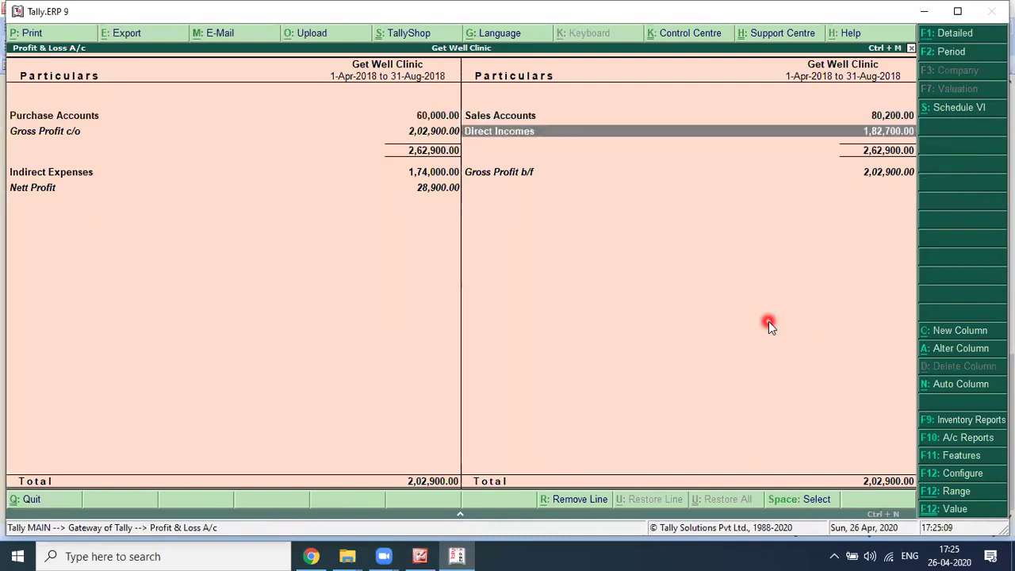
key(Left)
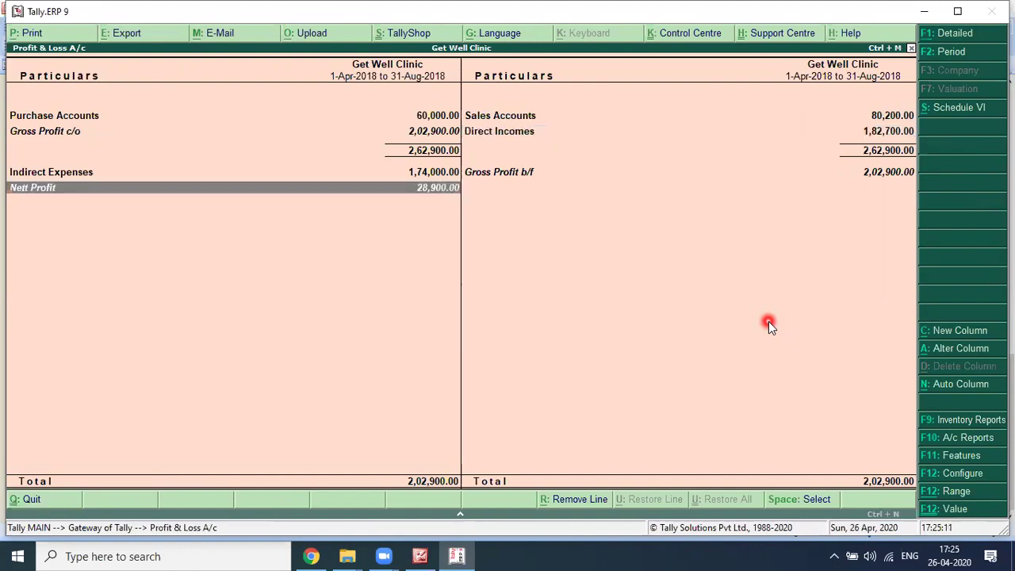
key(Up)
key(Up)
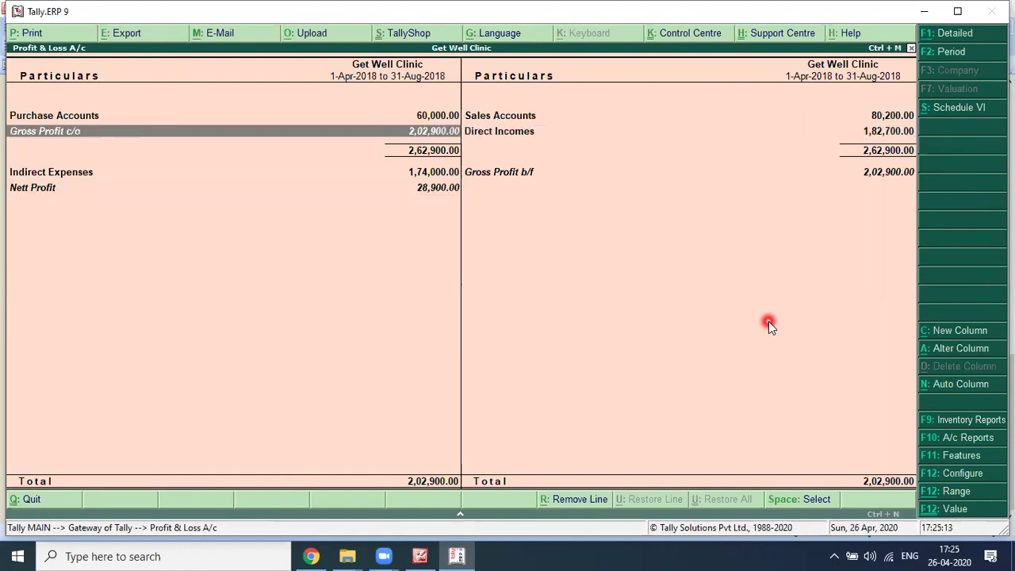
key(Right)
key(Left)
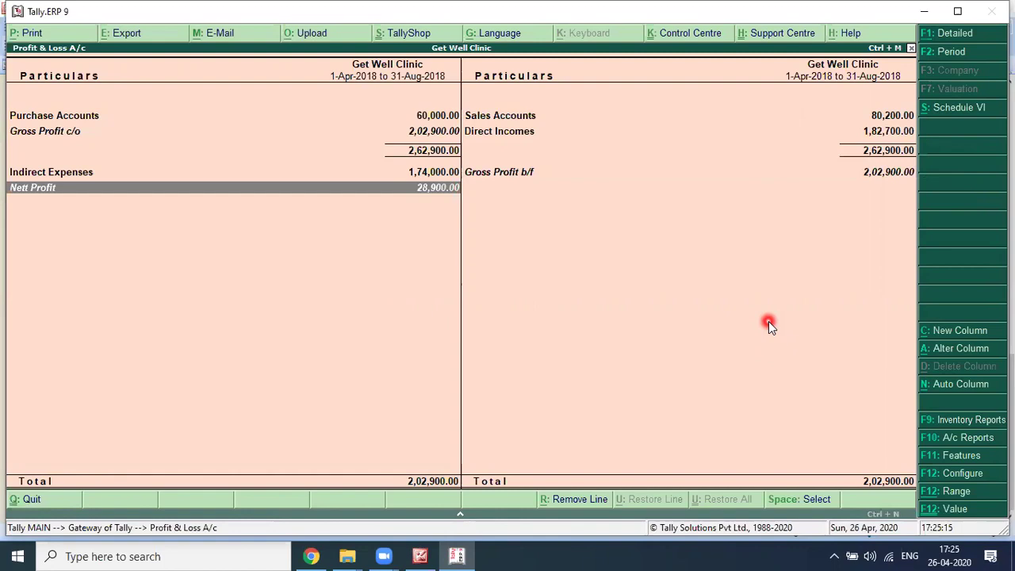
key(Up)
key(Up)
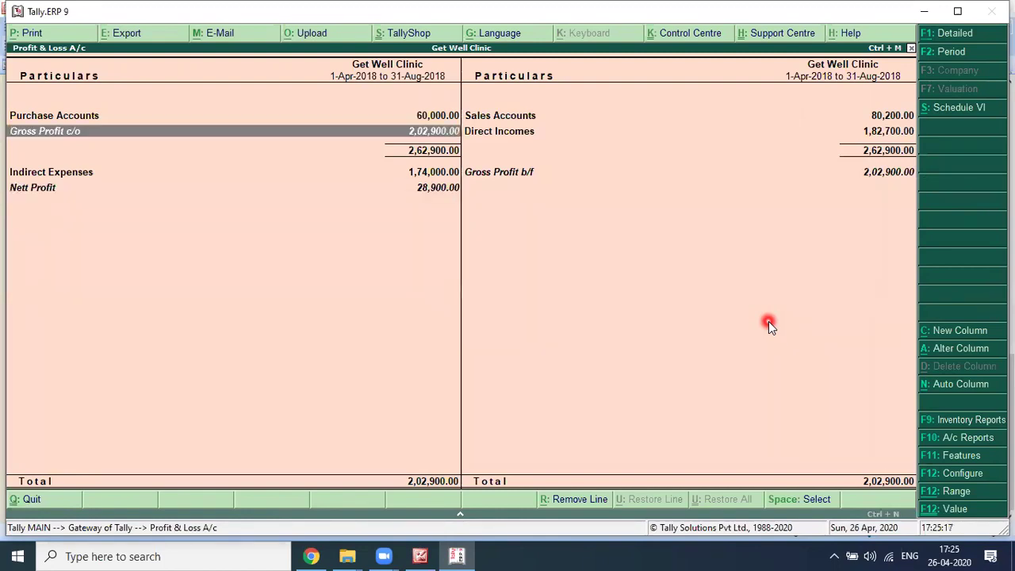
key(Down)
key(Down)
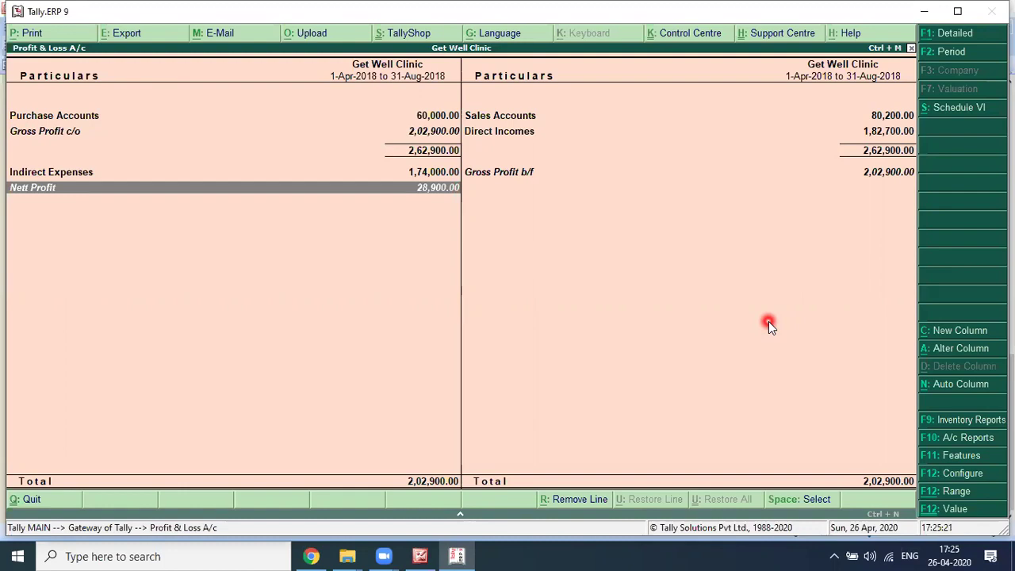
Step: Compare the Profit & Loss figures against the question page
key(alt+Tab)
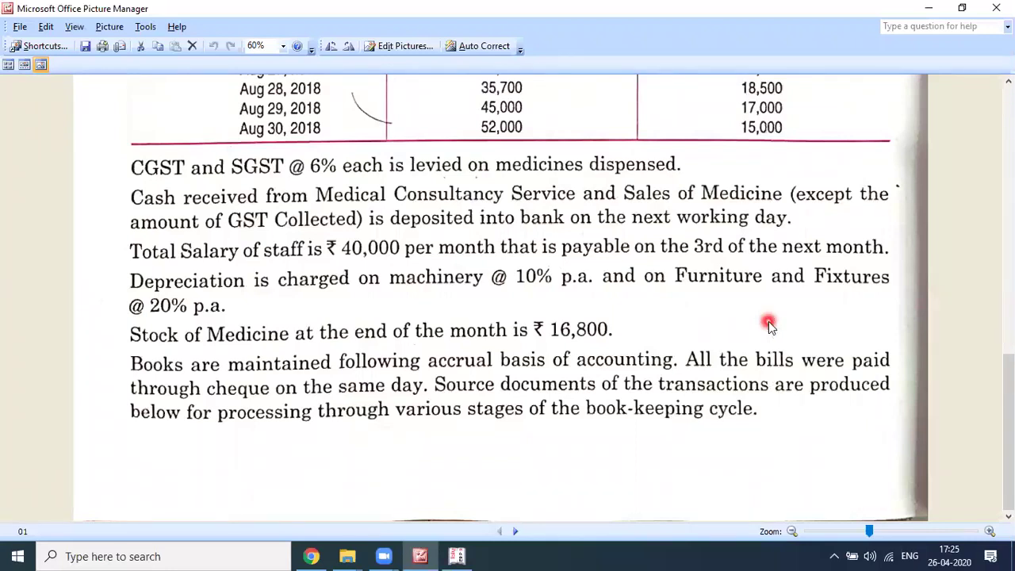
key(alt+Tab)
key(Right)
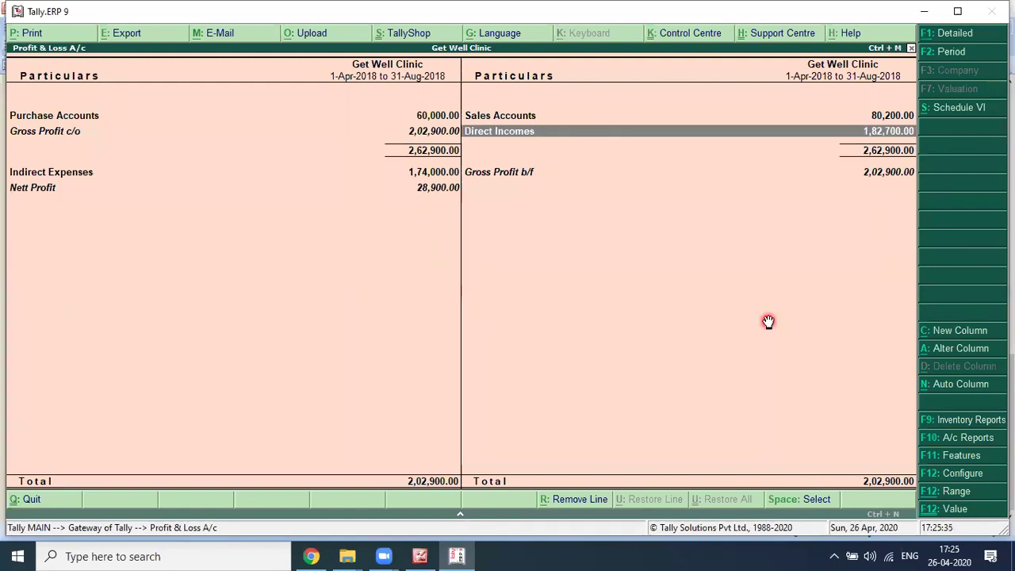
key(alt+Tab)
key(alt+Tab)
Step: Open the Accounts Info ledger masters, then back out without quitting Tally
key(Escape)
key(Return)
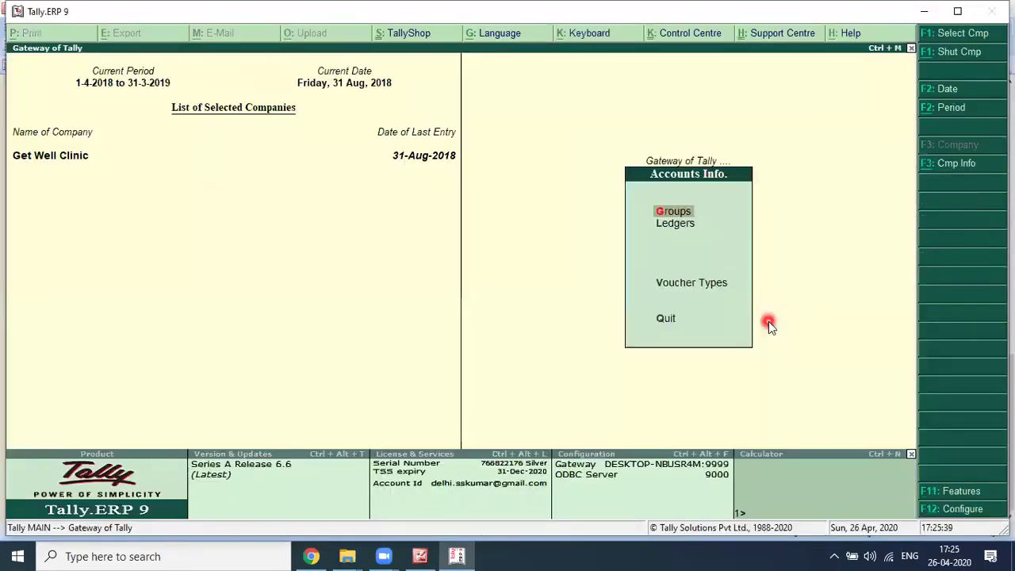
key(Down)
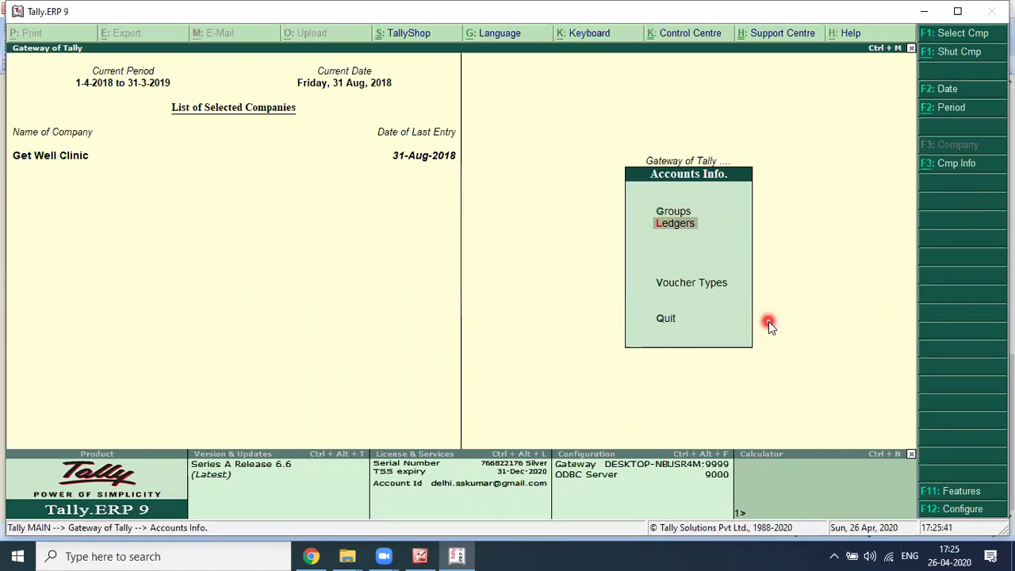
key(Return)
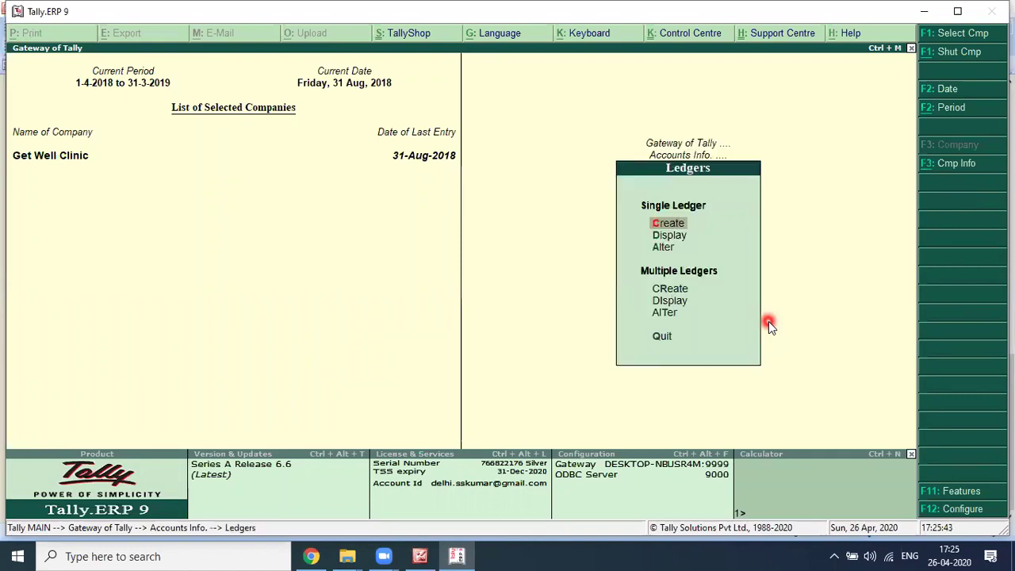
key(Escape)
key(Escape)
key(Escape)
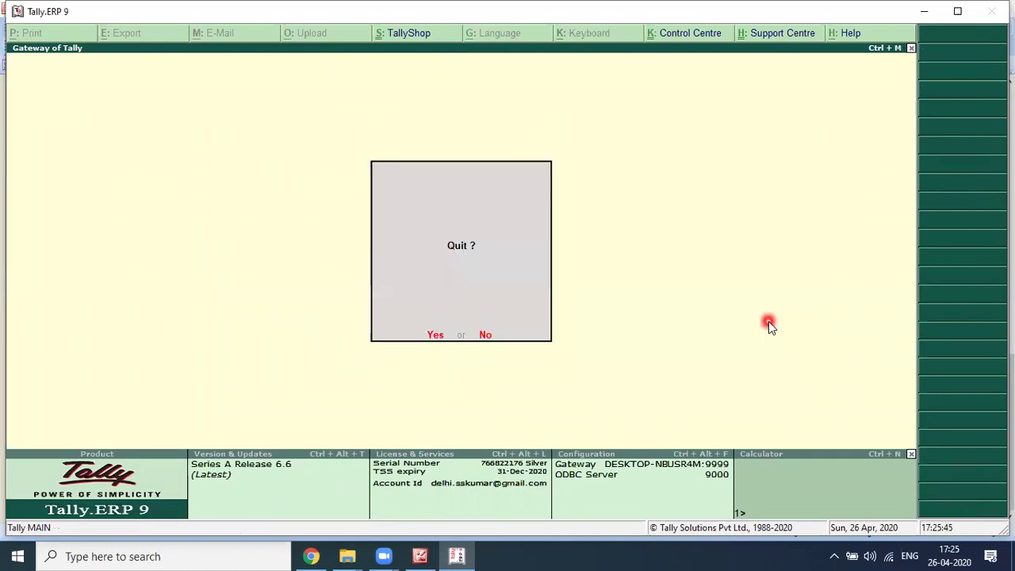
key(n)
Step: Recheck the Profit & Loss Sales, Direct Incomes and Gross Profit figures, then close the report
key(Return)
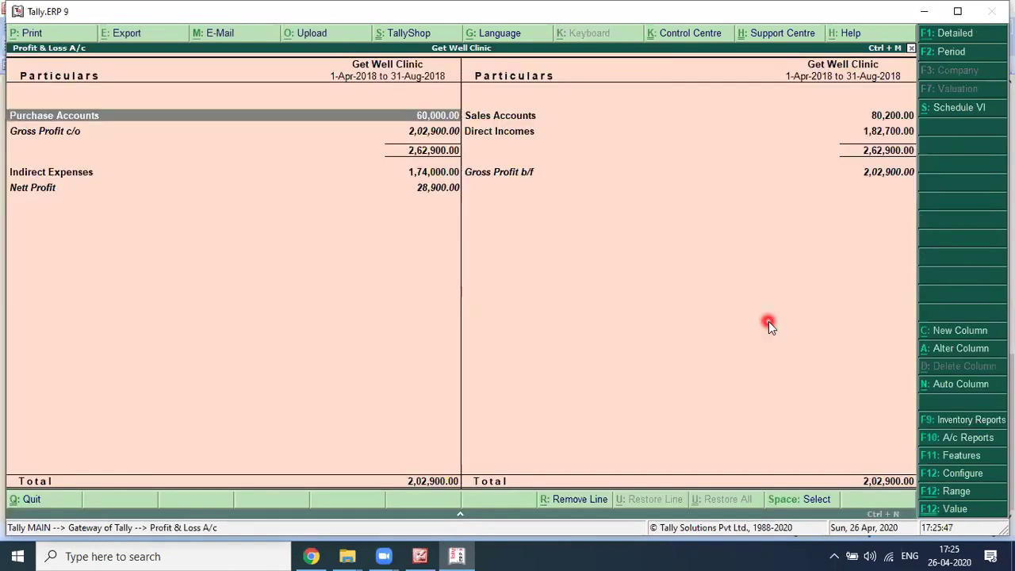
key(Right)
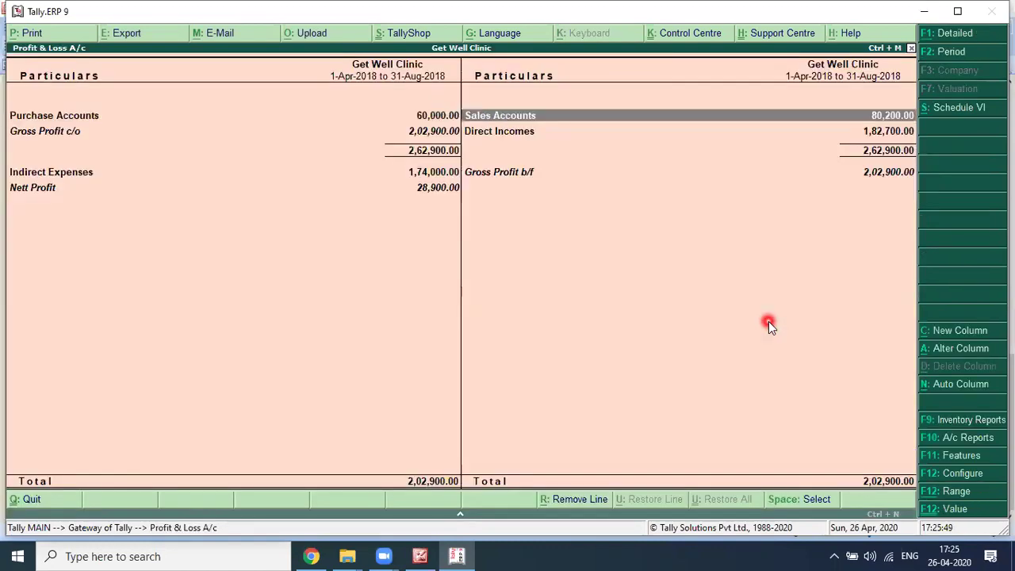
key(Down)
key(Down)
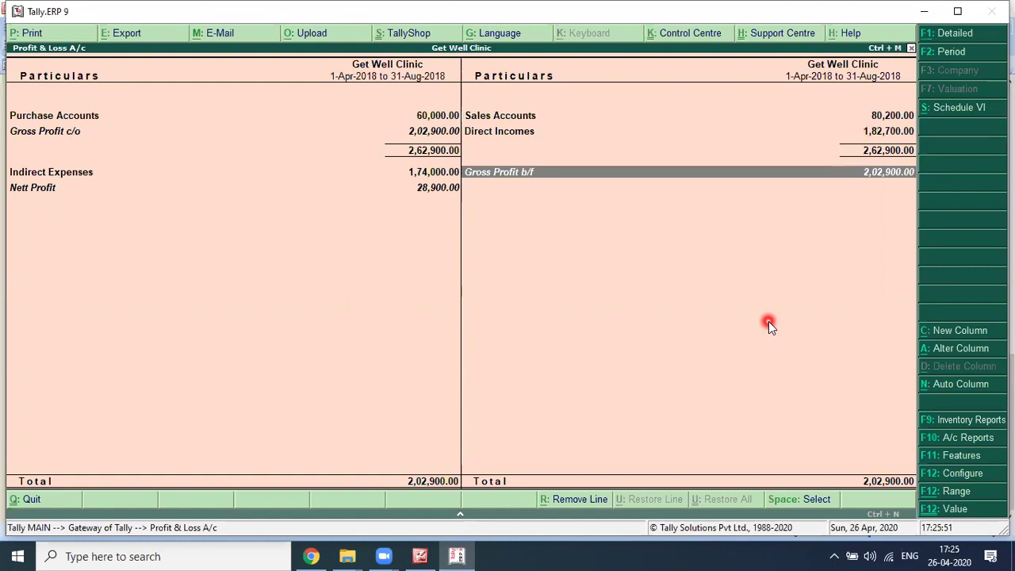
key(Up)
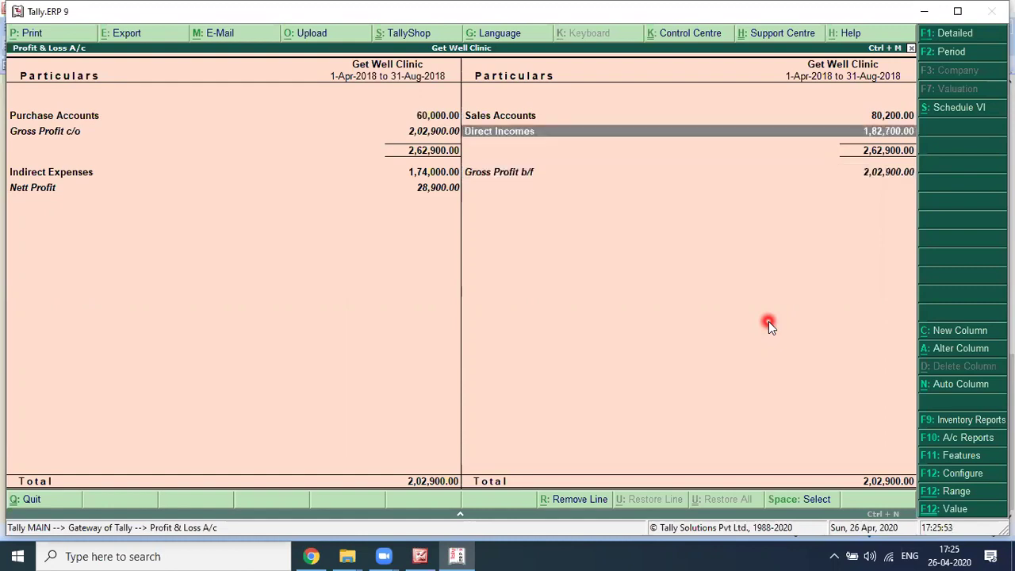
key(Down)
key(Up)
key(Up)
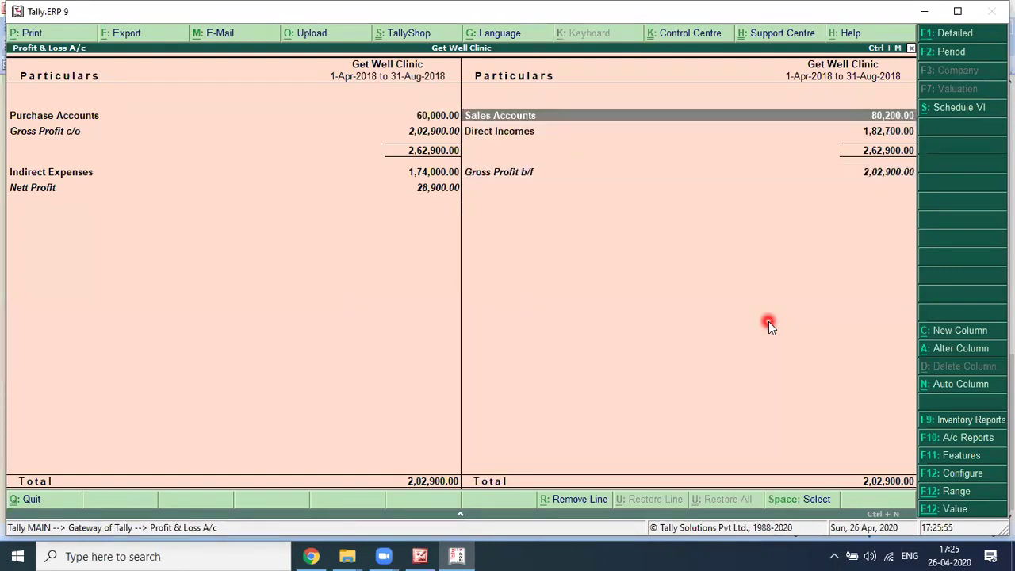
key(Escape)
Step: Create a ledger named 'Stock in Hand' under the Stock-in-Hand group and save it
key(a)
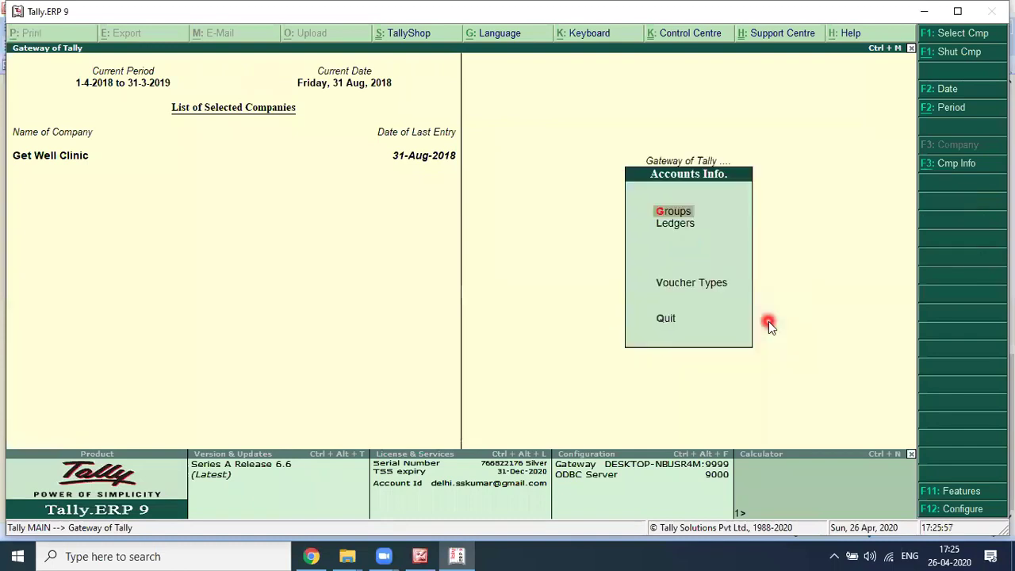
key(Down)
key(Return)
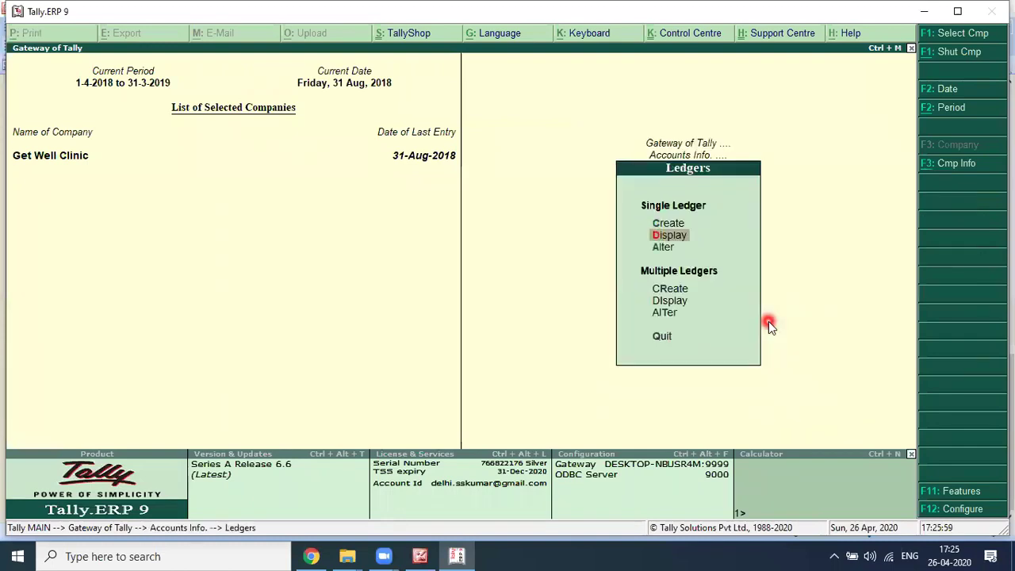
key(Up)
key(Return)
text(Stock in Ha)
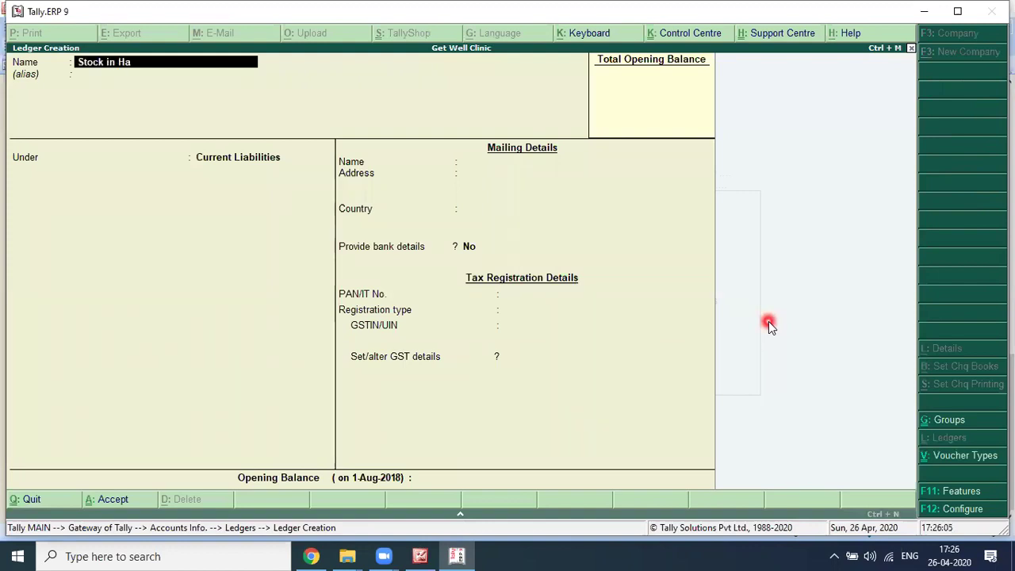
text(nd)
key(Return)
text(S)
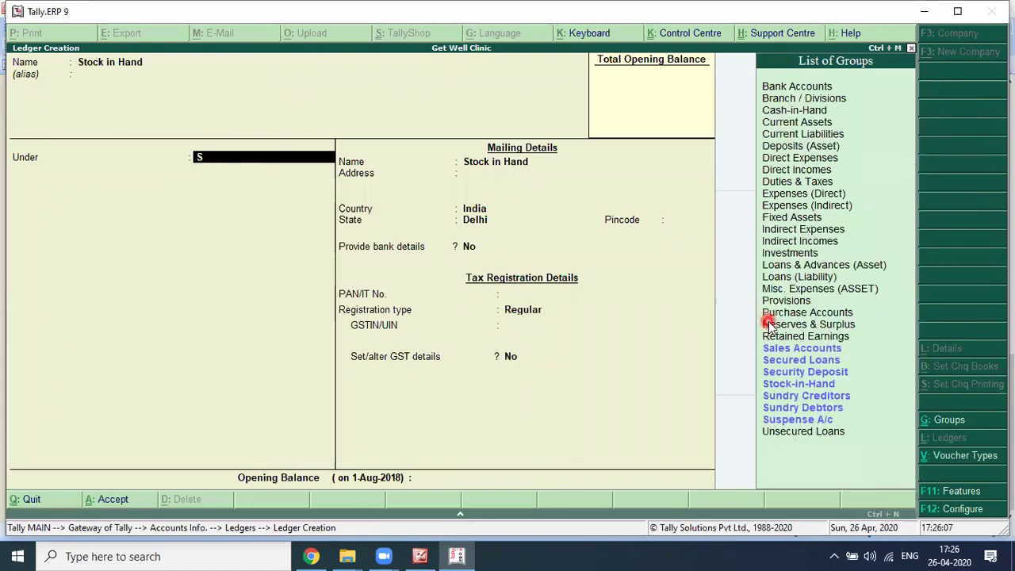
text(tock)
key(Return)
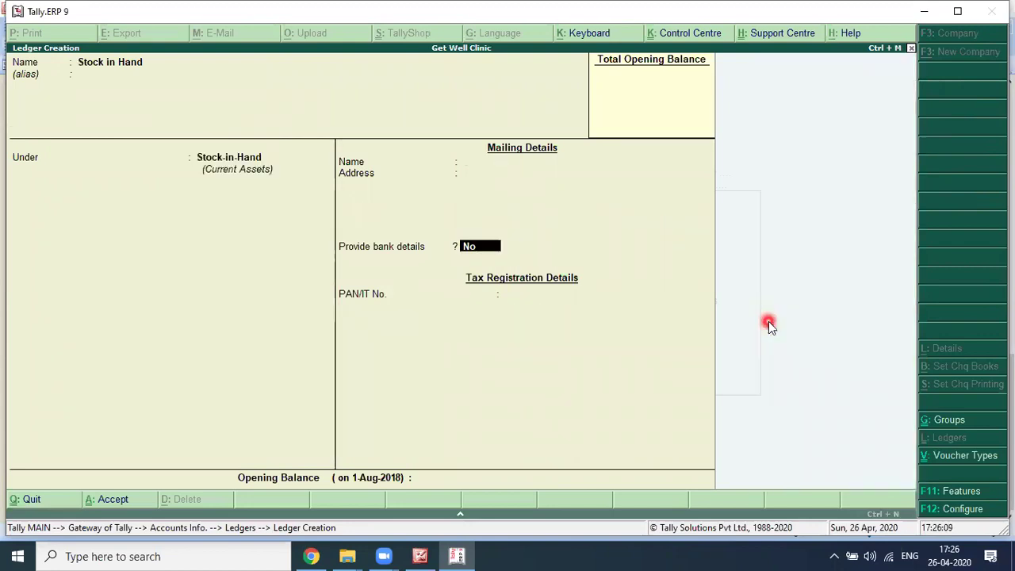
key(Return)
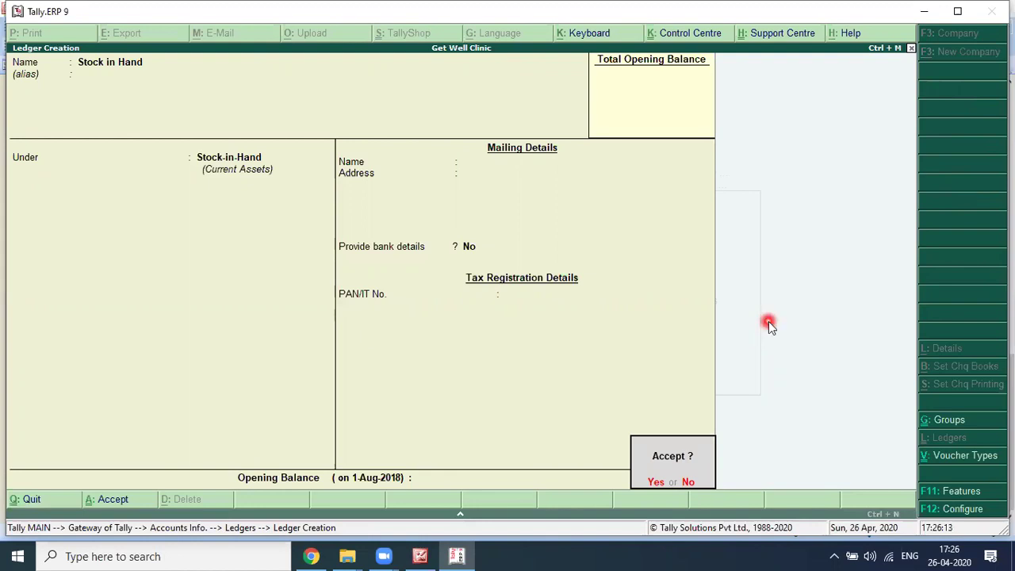
key(n)
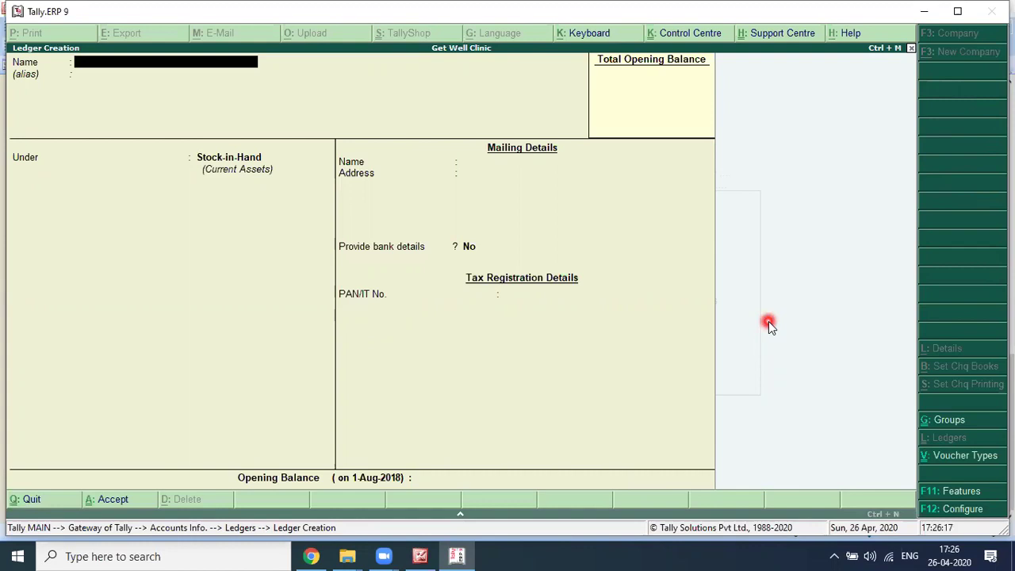
Step: Go back to the Gateway of Tally and open the Profit & Loss A/c report
key(Escape)
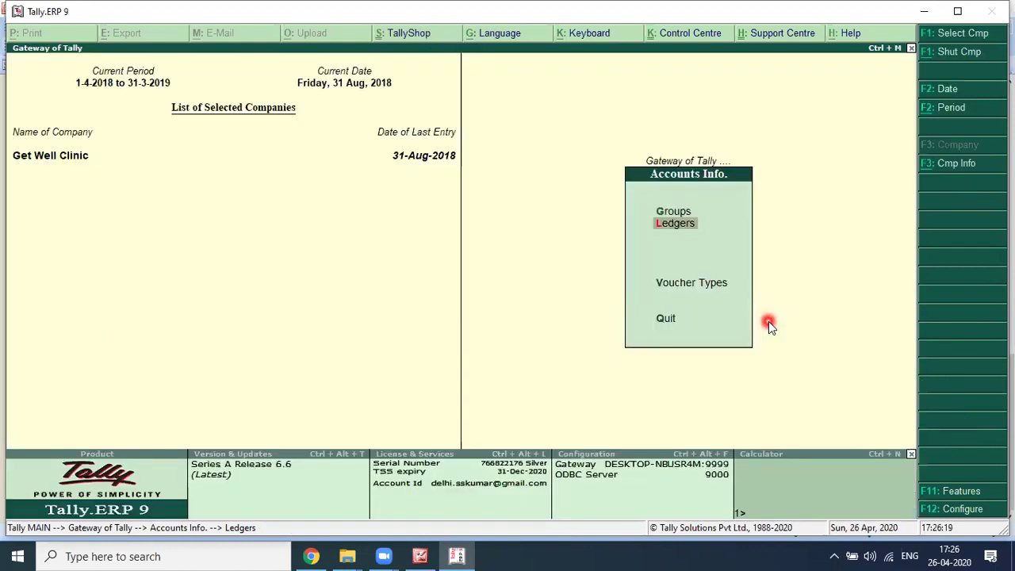
key(Escape)
key(b)
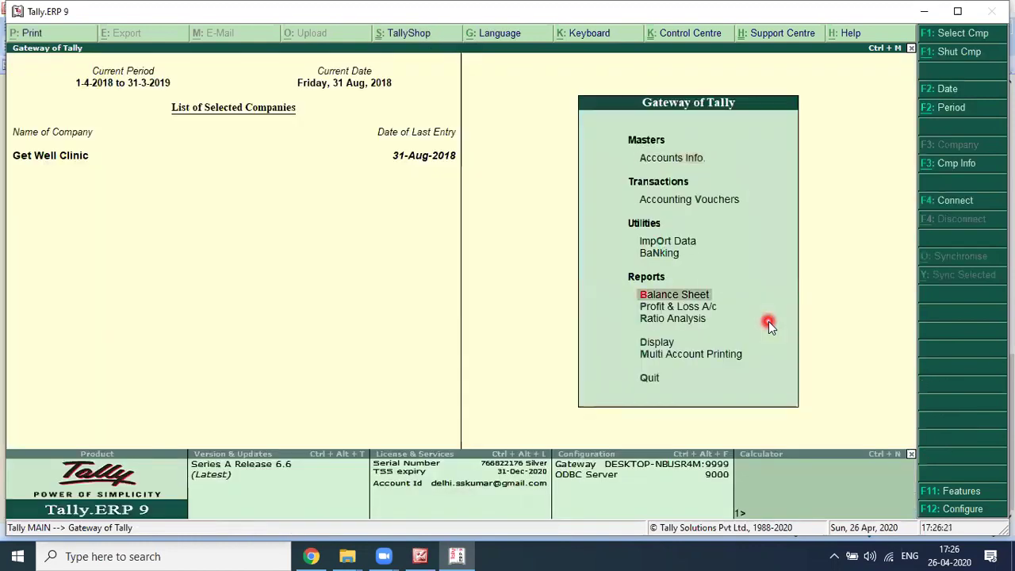
key(Down)
key(Return)
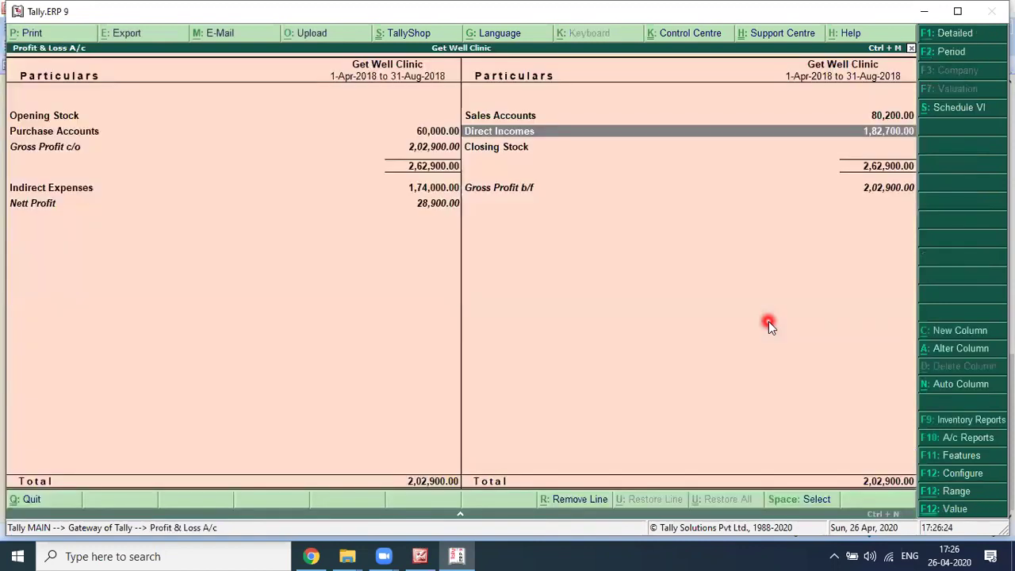
Step: Drill from the Closing Stock line into the Stock in Hand ledger for editing
key(Down)
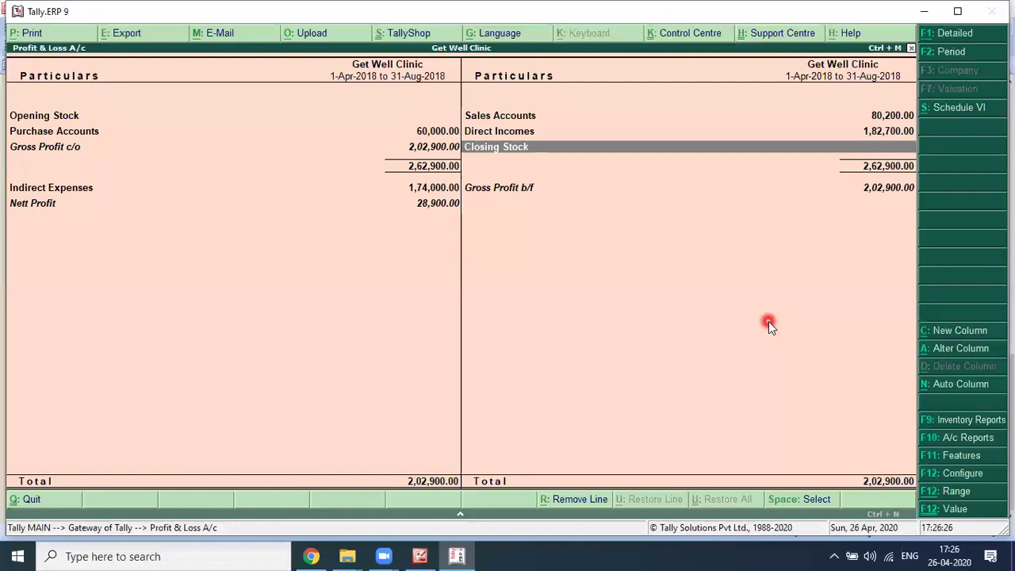
key(Return)
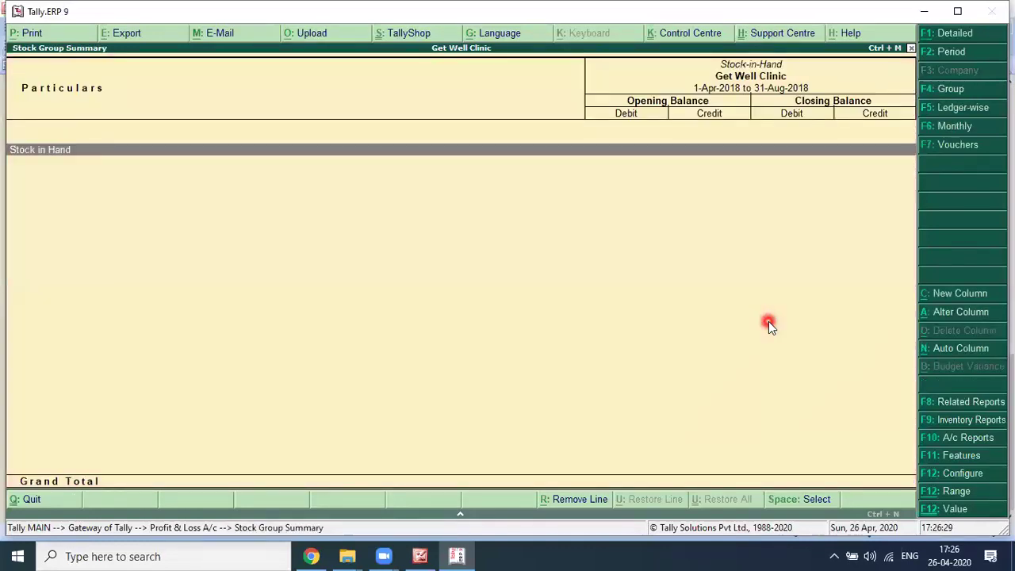
key(Return)
key(Return)
key(Return)
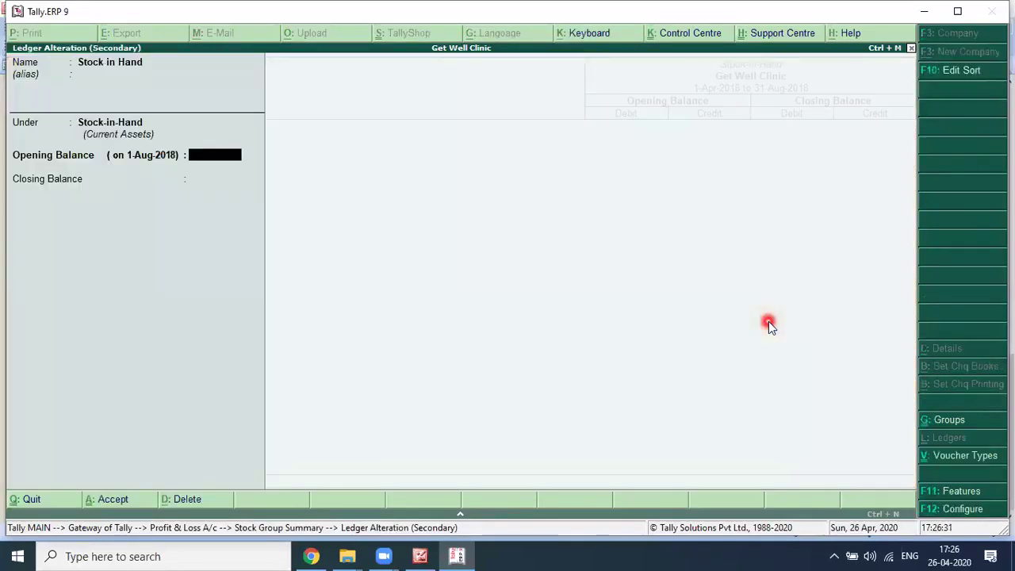
Step: Enter a 16,800 Dr closing balance dated 31.08.2018, checked against the textbook, and save
key(Return)
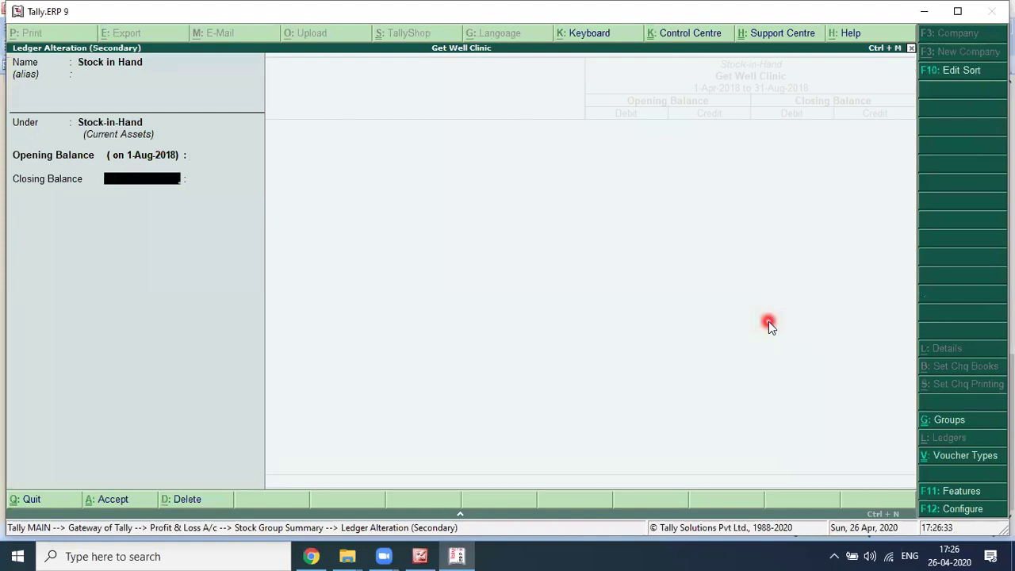
text(31.08.2018)
key(Return)
key(alt+Tab)
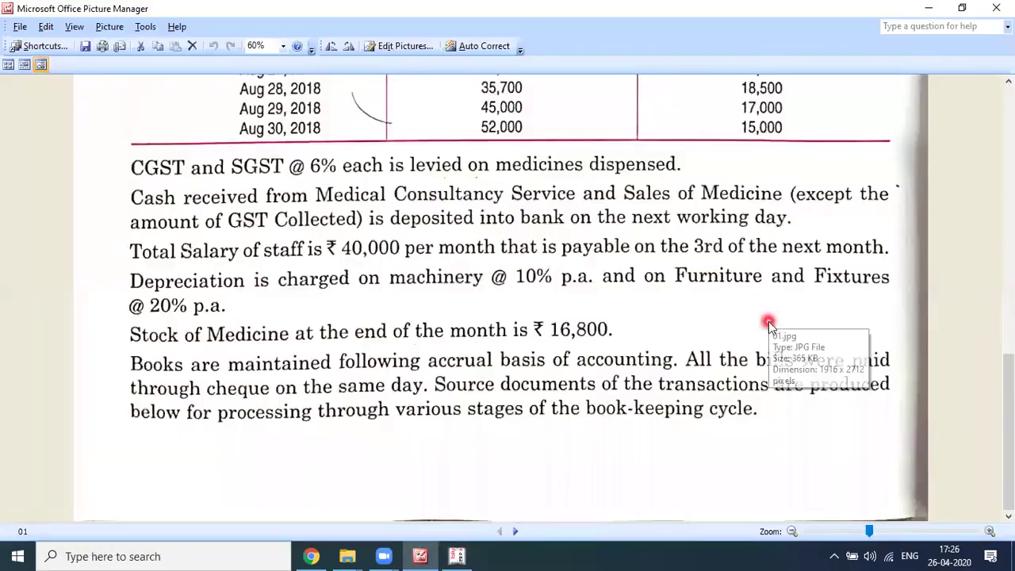
key(alt+Tab)
text(16,800)
key(Return)
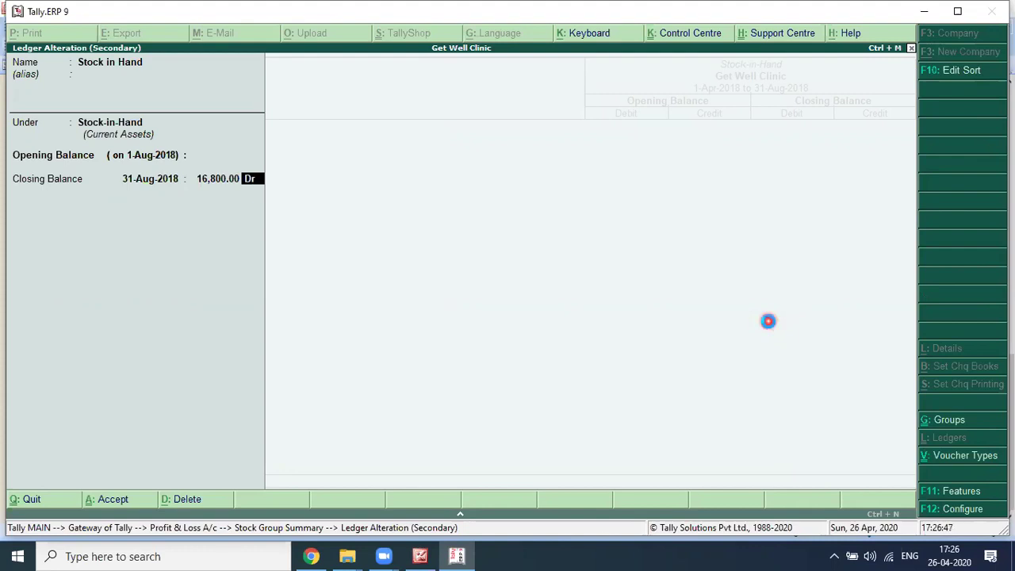
key(Return)
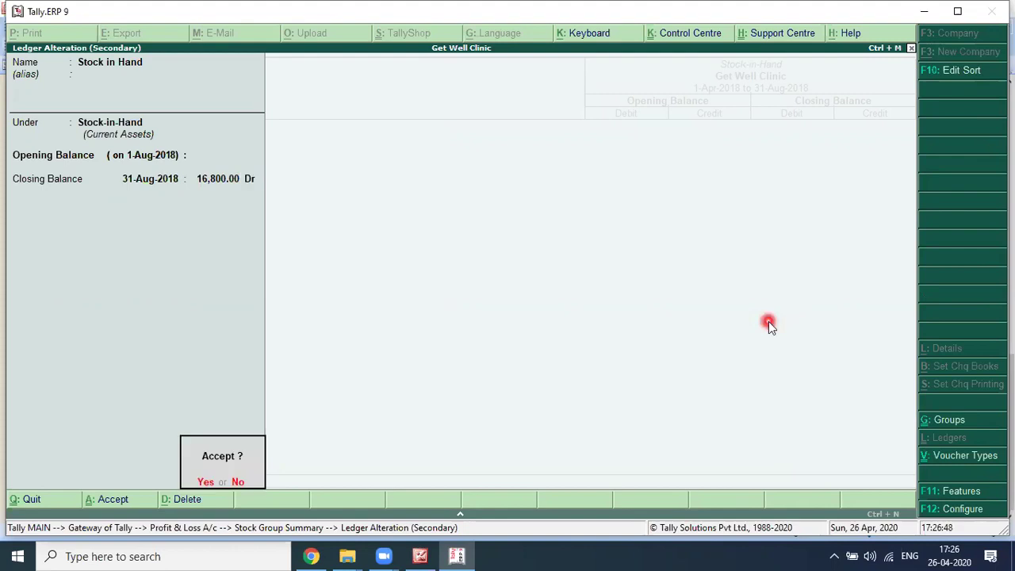
key(Return)
key(Escape)
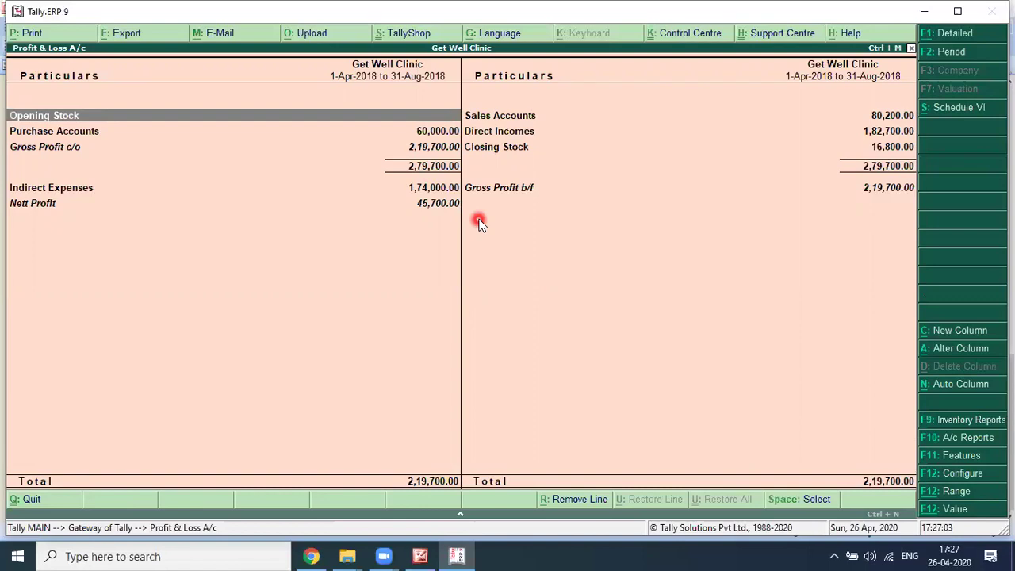
key(Down)
key(Down)
key(Down)
key(Return)
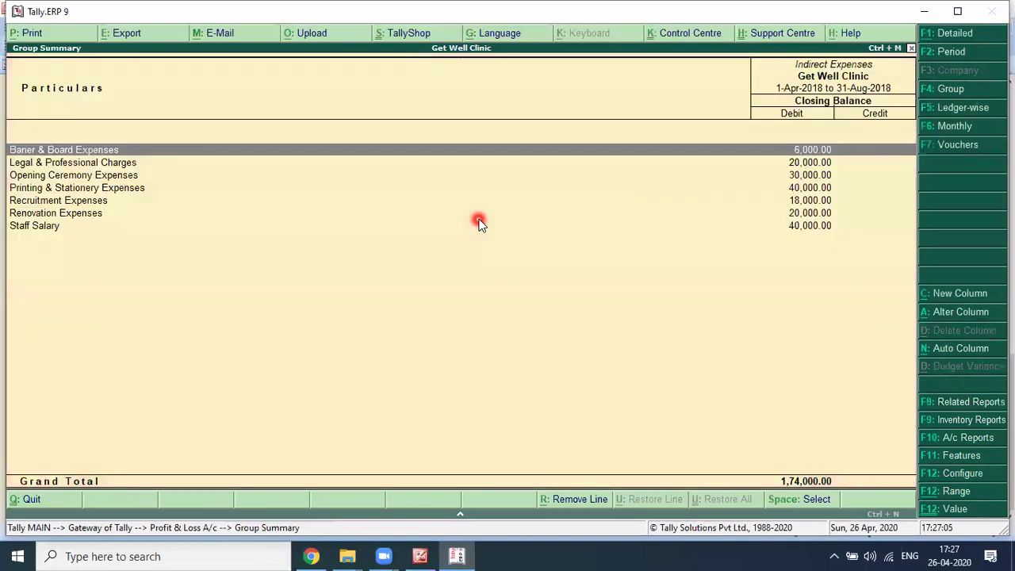
key(Down)
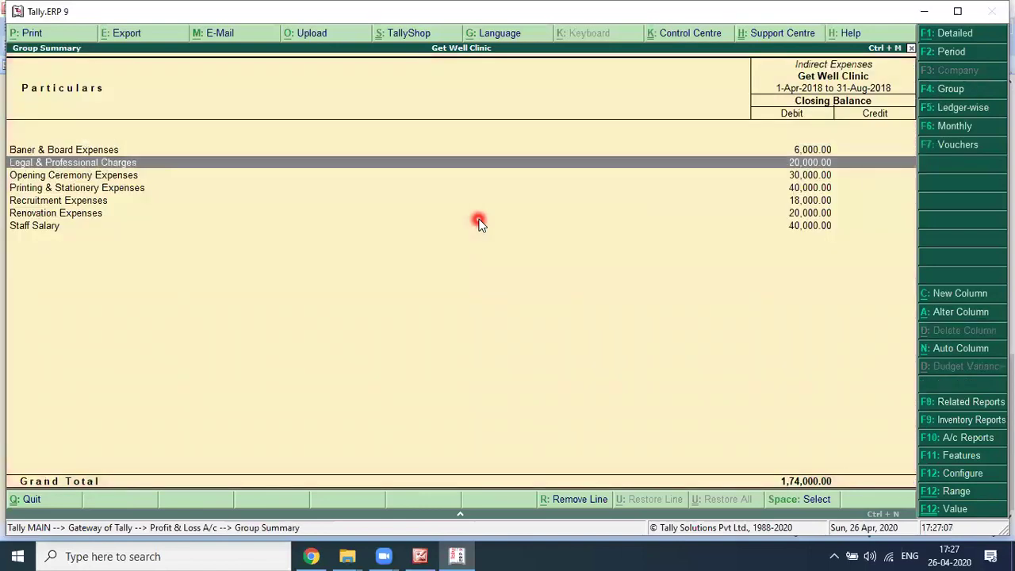
key(Down)
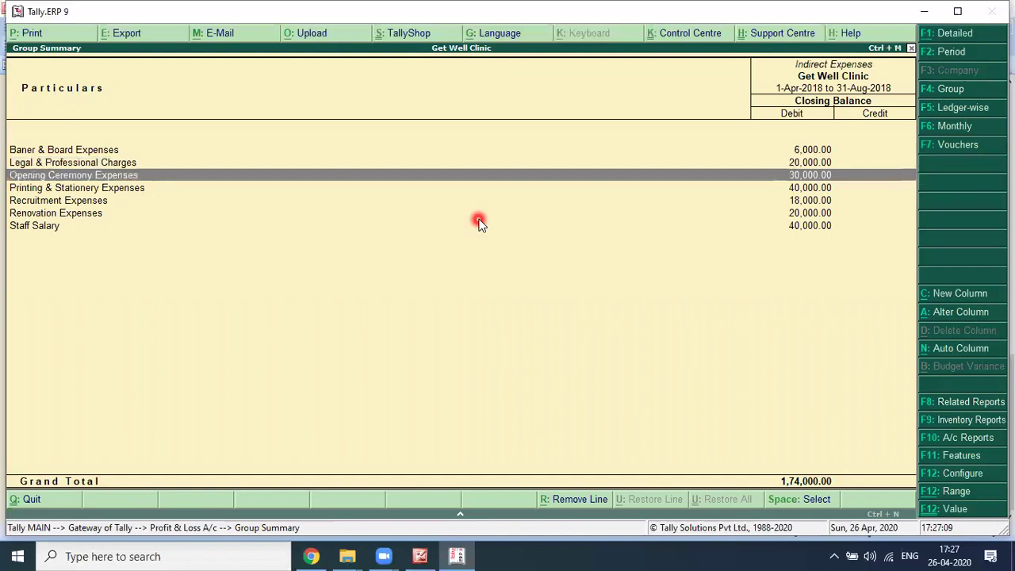
key(Down)
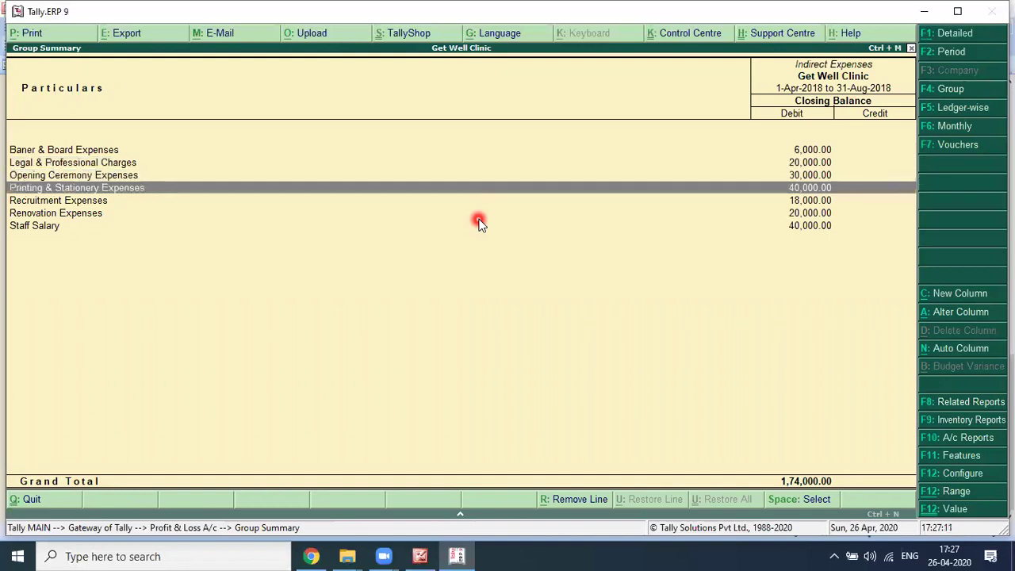
key(Down)
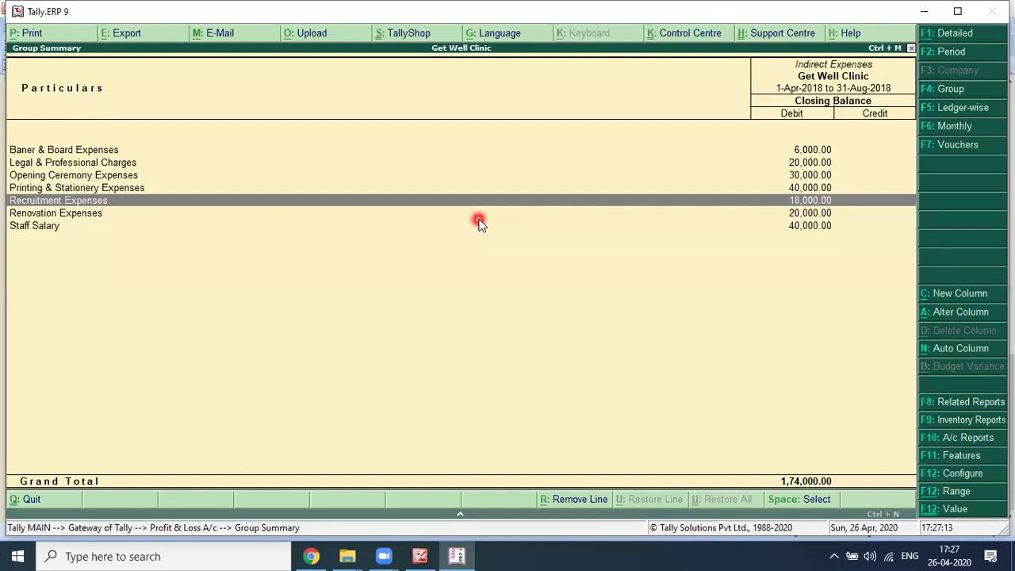
key(Down)
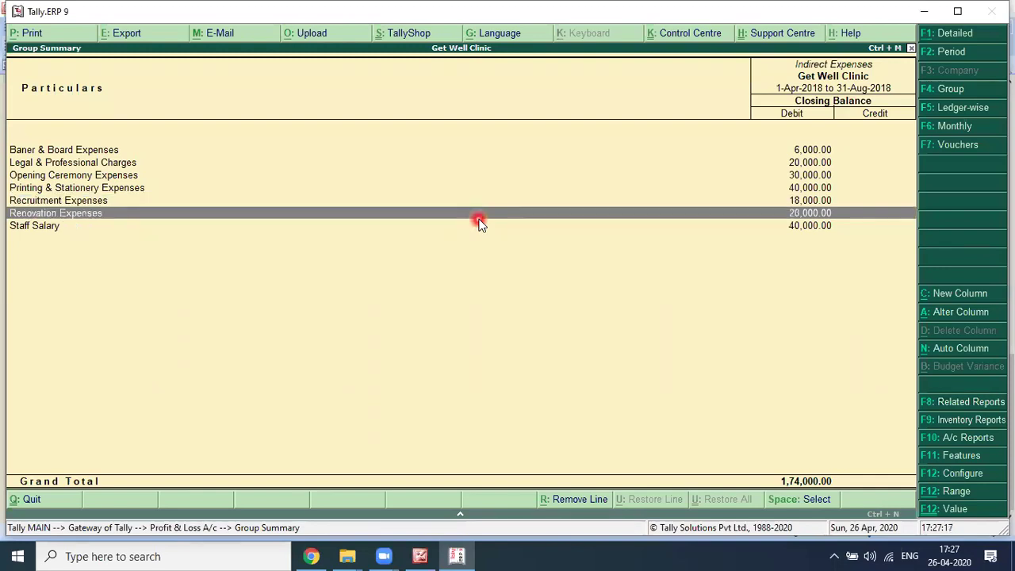
key(Down)
key(Escape)
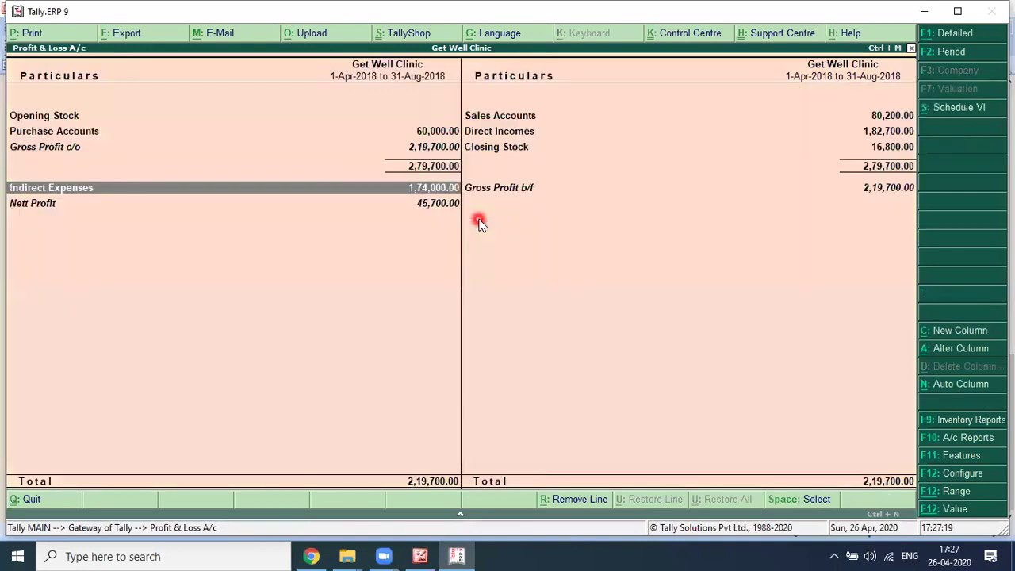
key(Right)
key(Up)
key(Return)
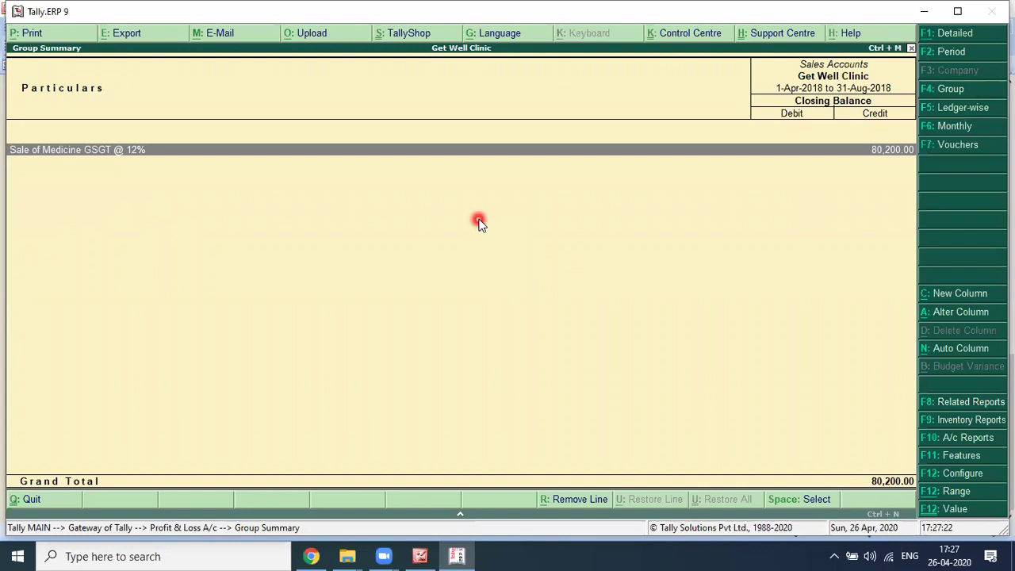
key(Return)
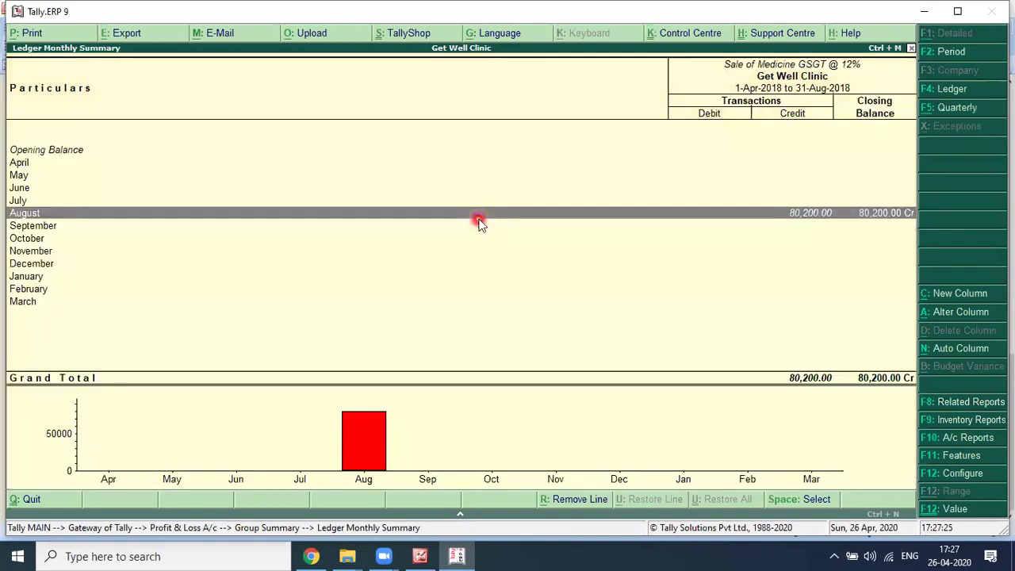
key(Return)
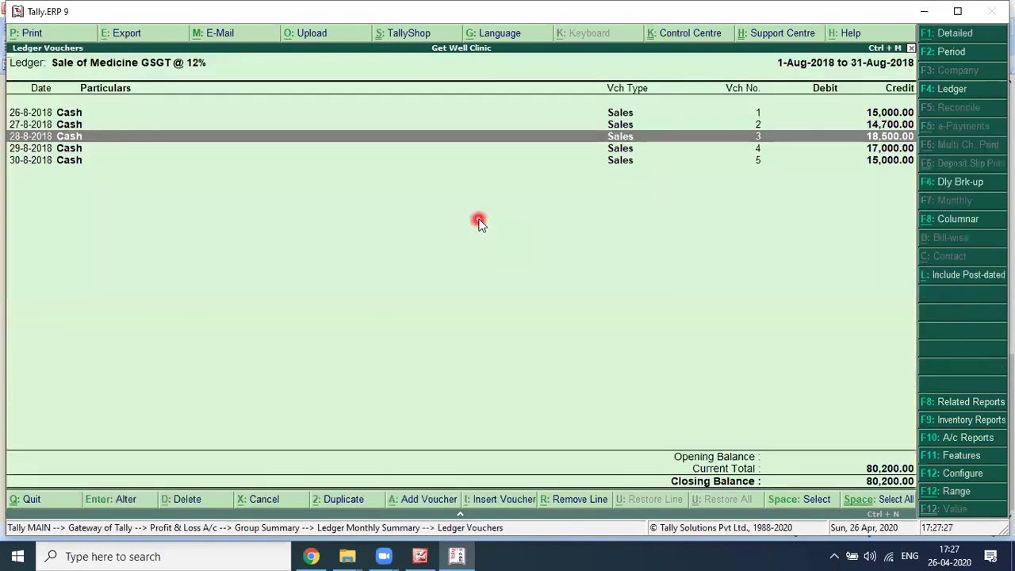
key(Up)
key(Up)
key(alt+Tab)
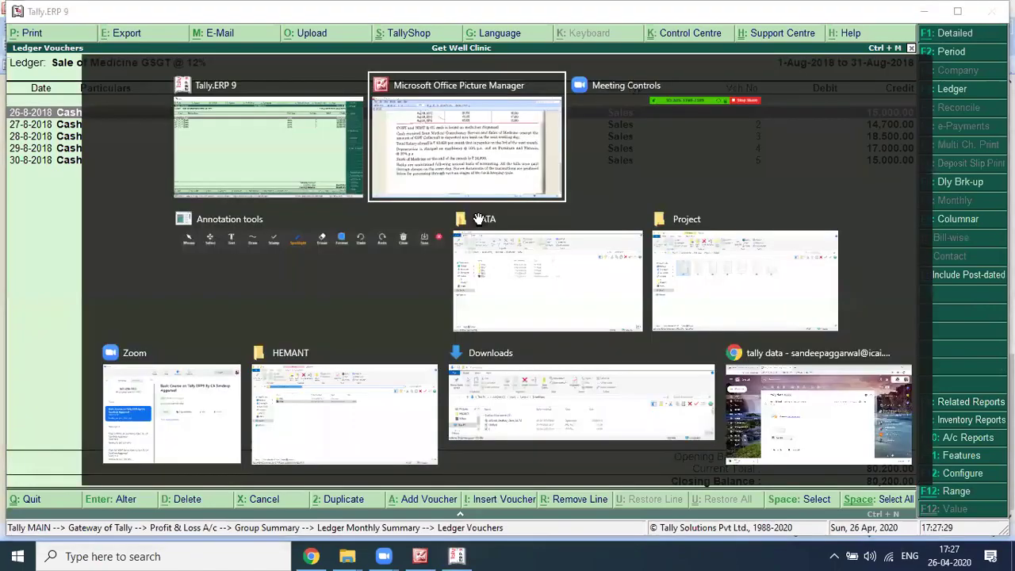
scroll(779, 220, up, 3)
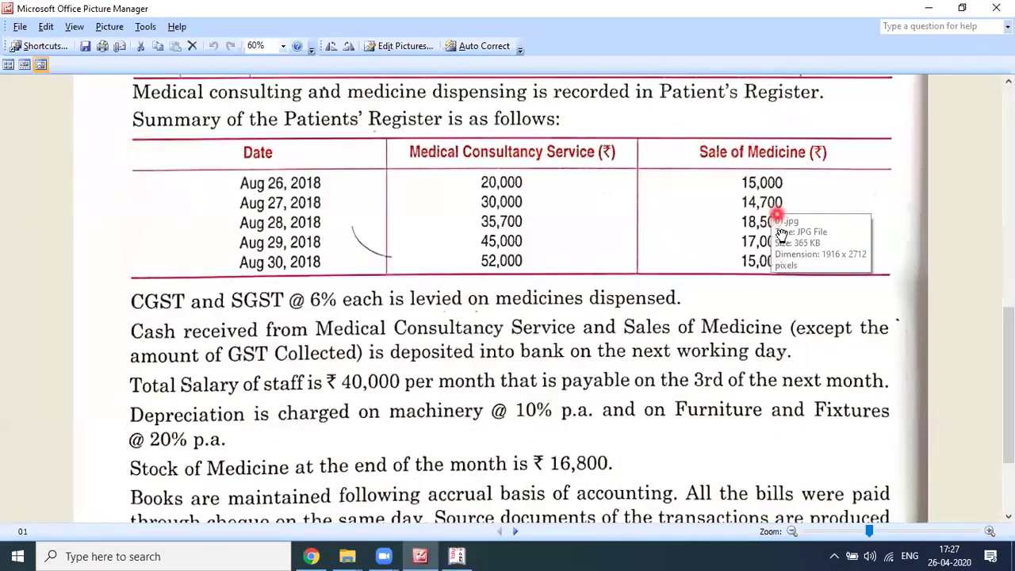
key(alt+Tab)
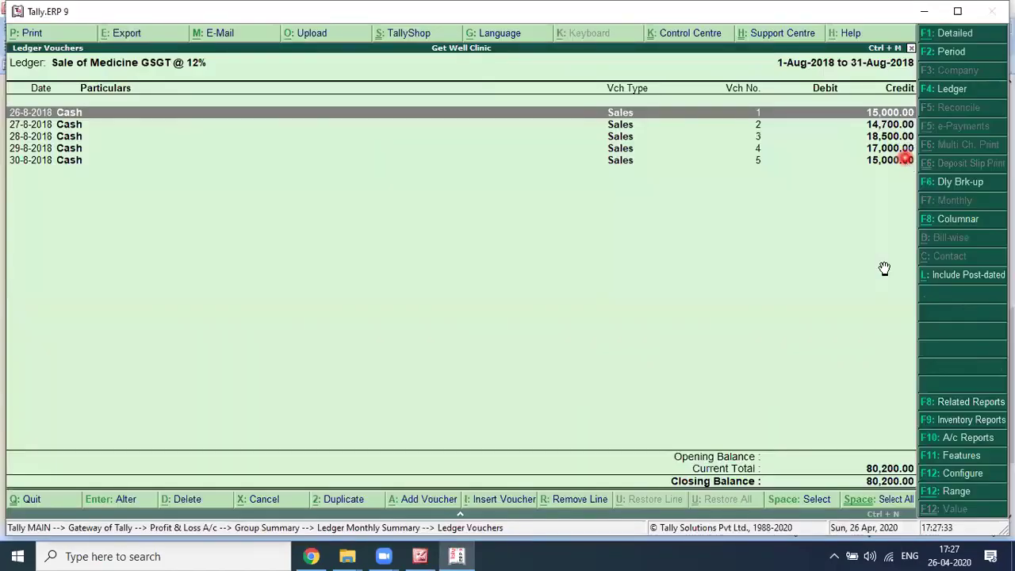
key(alt+Tab)
key(alt+Tab)
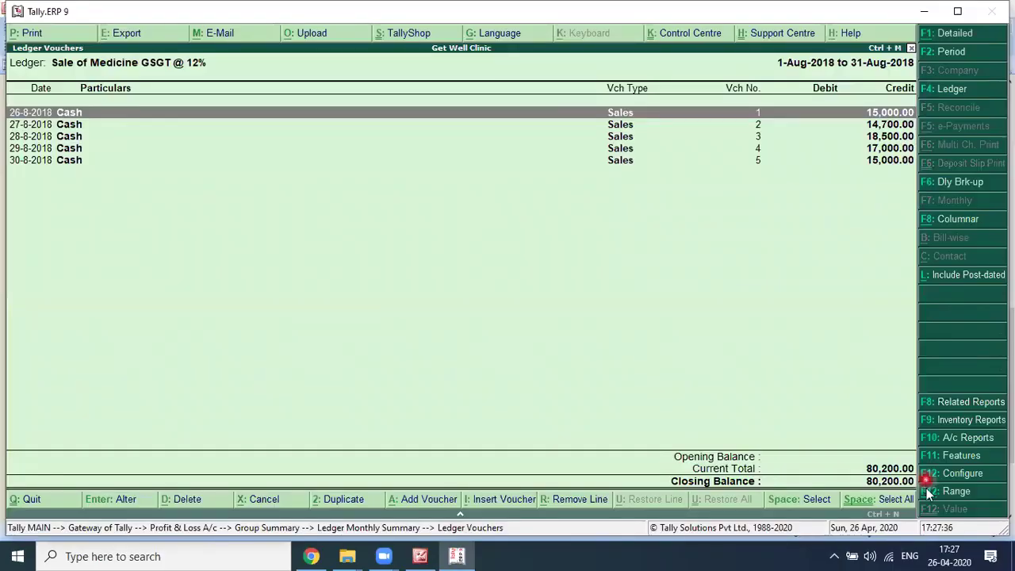
key(Escape)
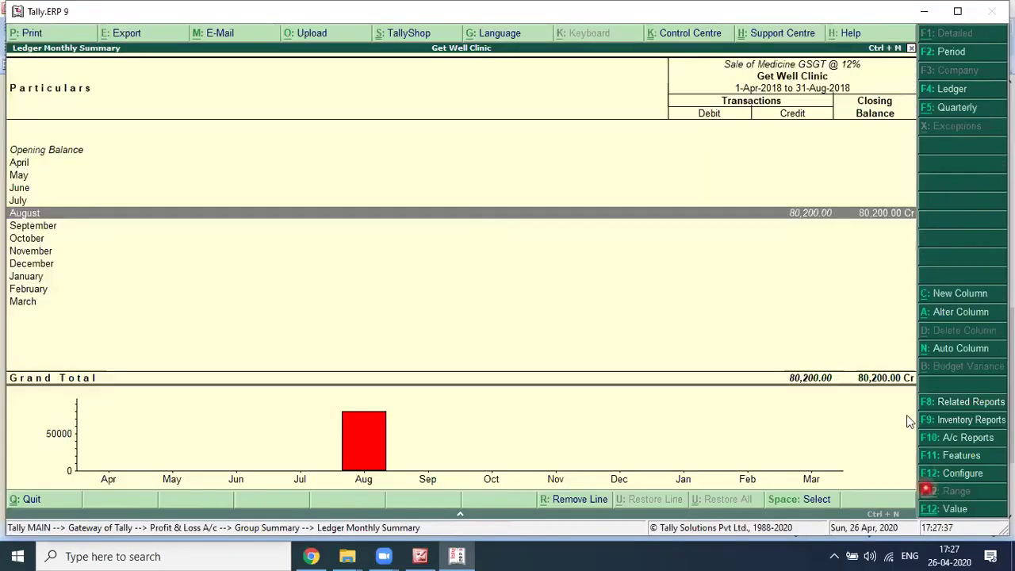
key(Escape)
key(Escape)
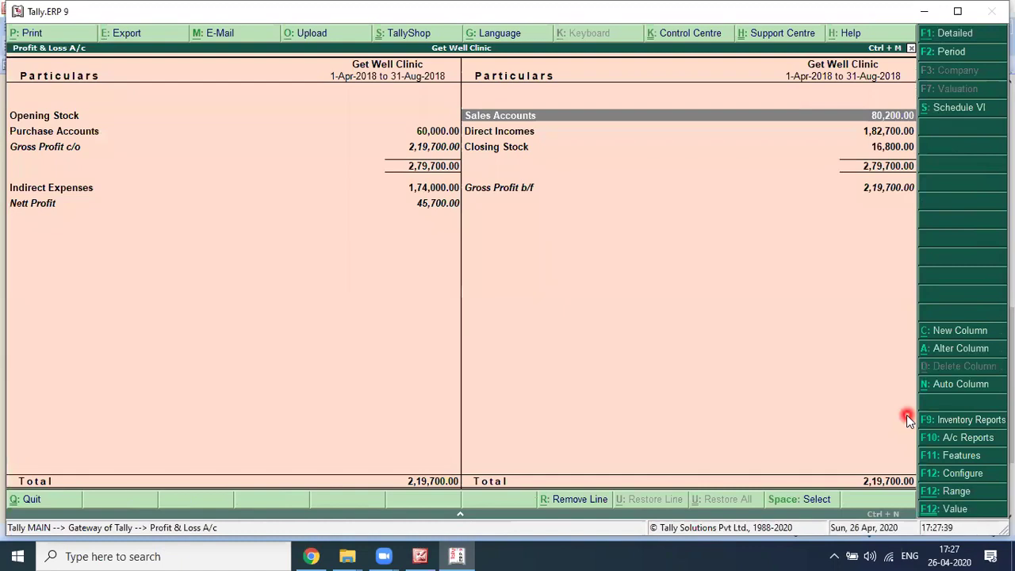
Step: Review August's Medical Consultancy Services vouchers under Direct Incomes against the textbook
key(Down)
key(Return)
key(Return)
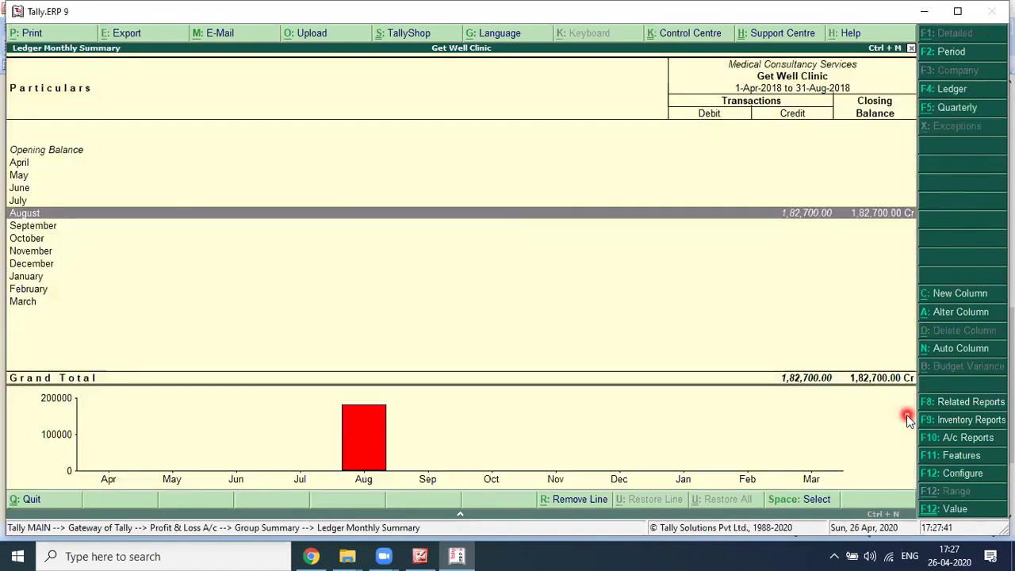
key(Return)
key(alt+Tab)
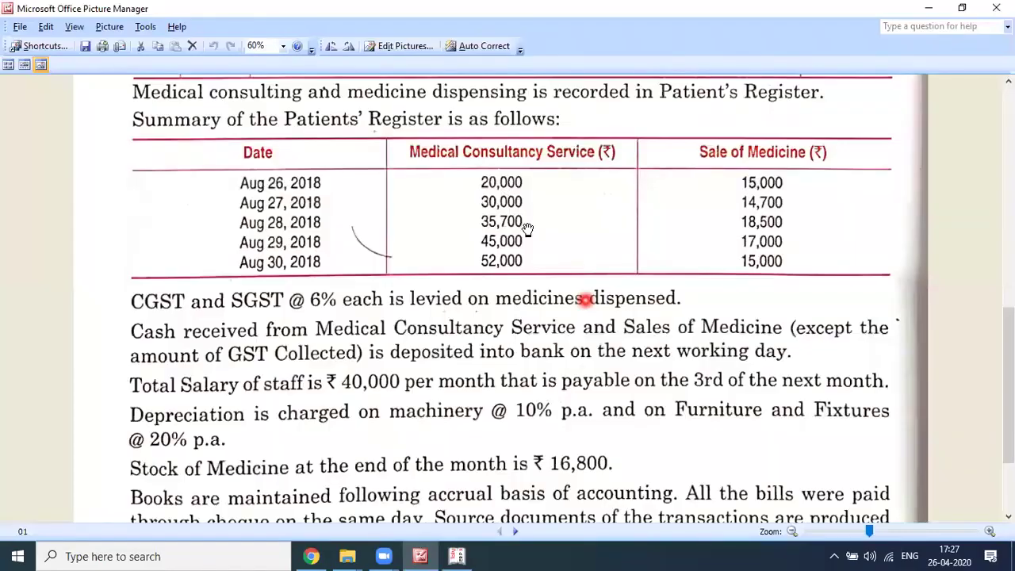
key(alt+Tab)
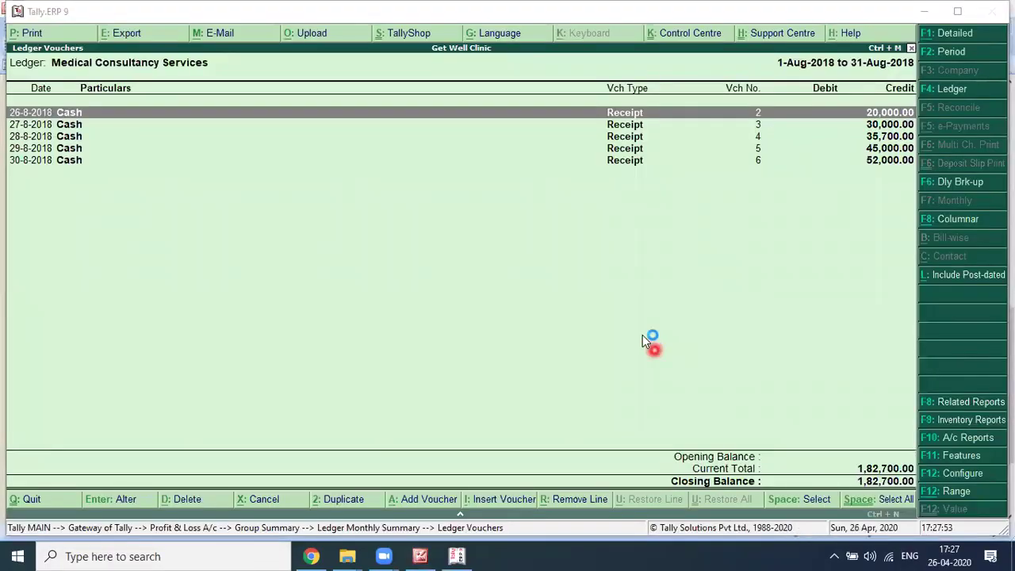
key(Escape)
key(Escape)
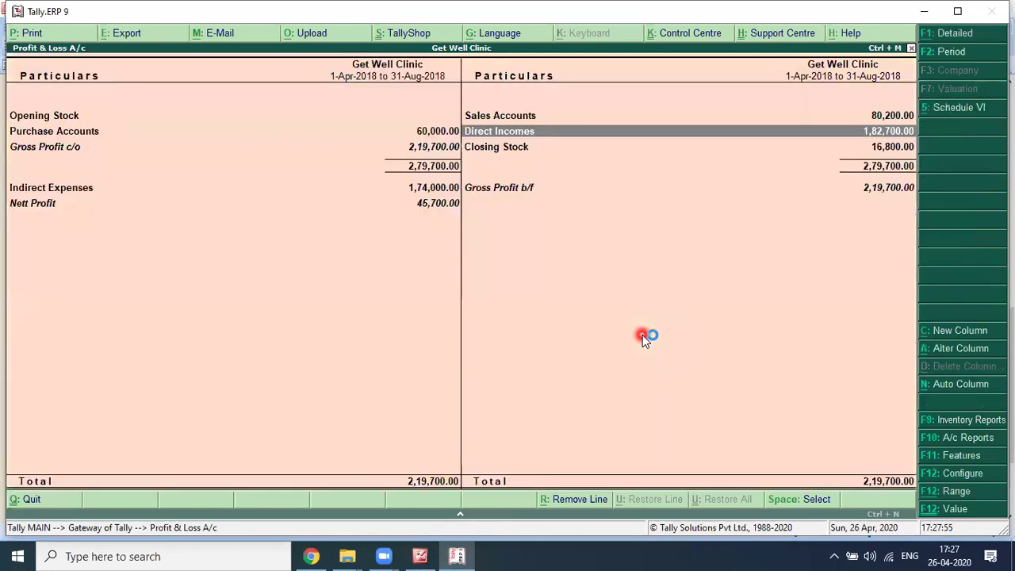
Step: View the India Medico Ltd voucher under Purchase GST @ 12%, then close to the Gateway of Tally
key(Left)
key(Return)
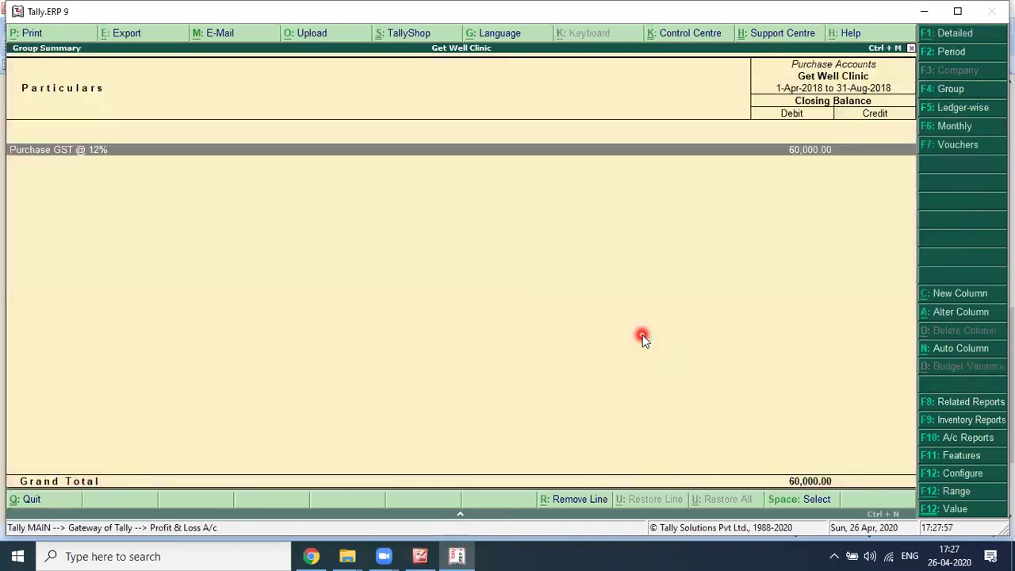
key(Return)
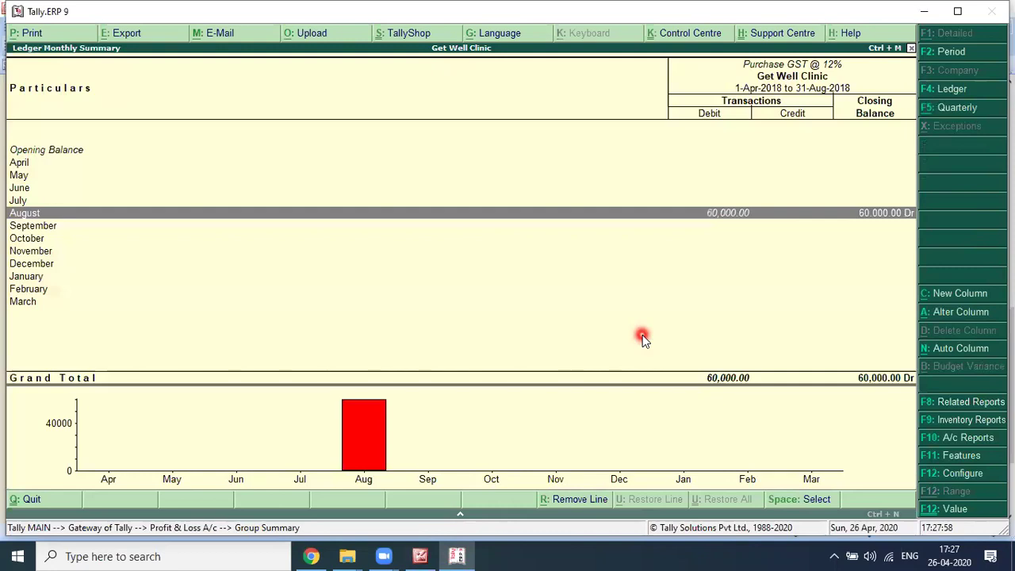
key(Return)
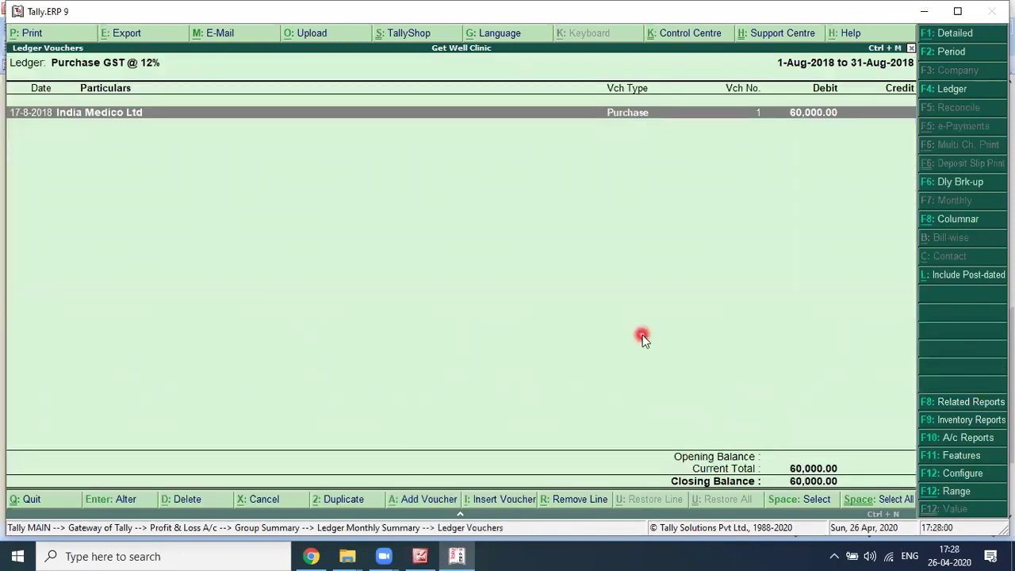
key(Return)
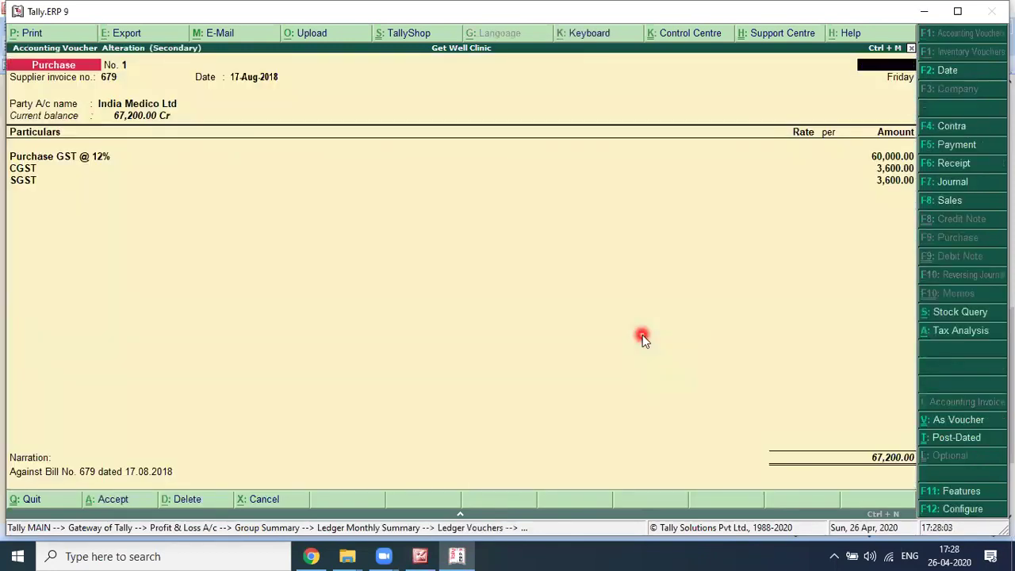
key(Escape)
key(Escape)
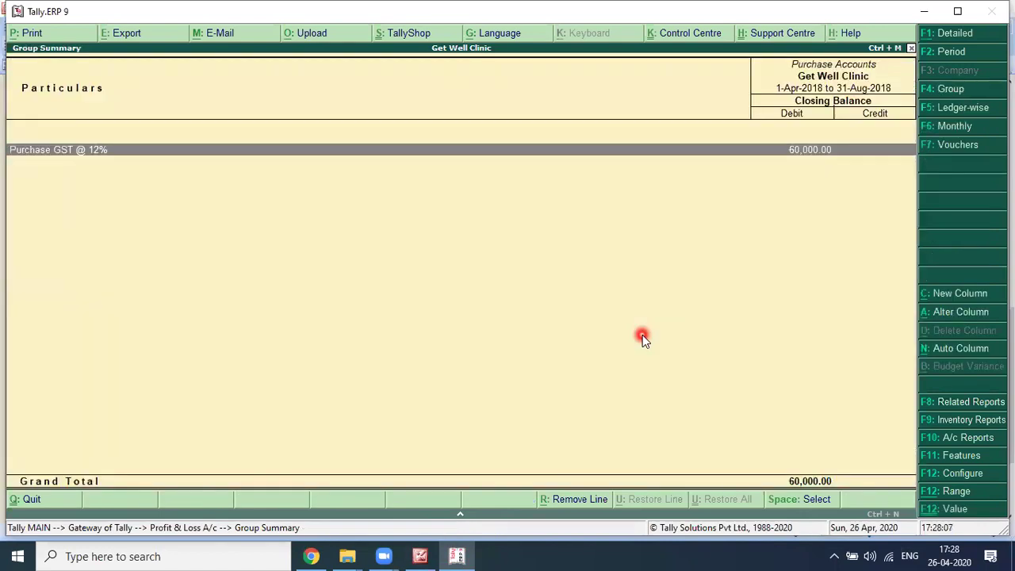
key(Escape)
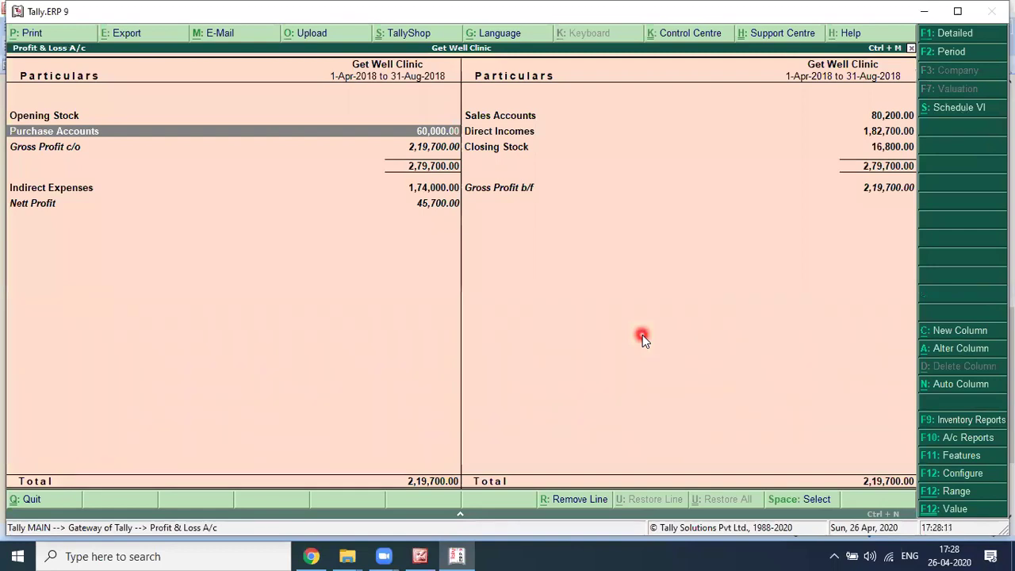
key(Escape)
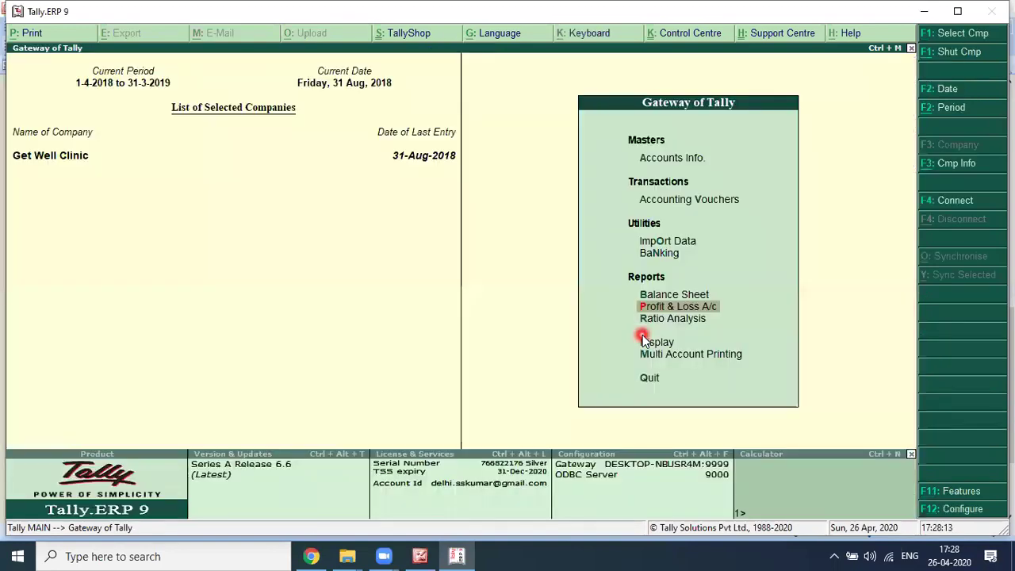
Step: Open the Balance Sheet and review the Fixed Assets breakdown, including the Ultrasound Machine ledger
key(b)
key(Right)
key(Return)
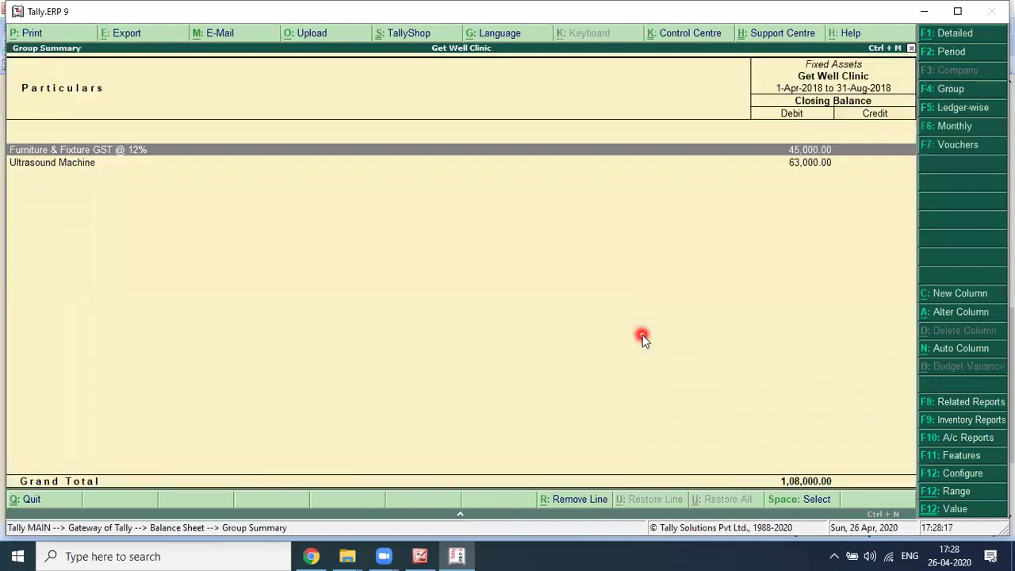
key(Down)
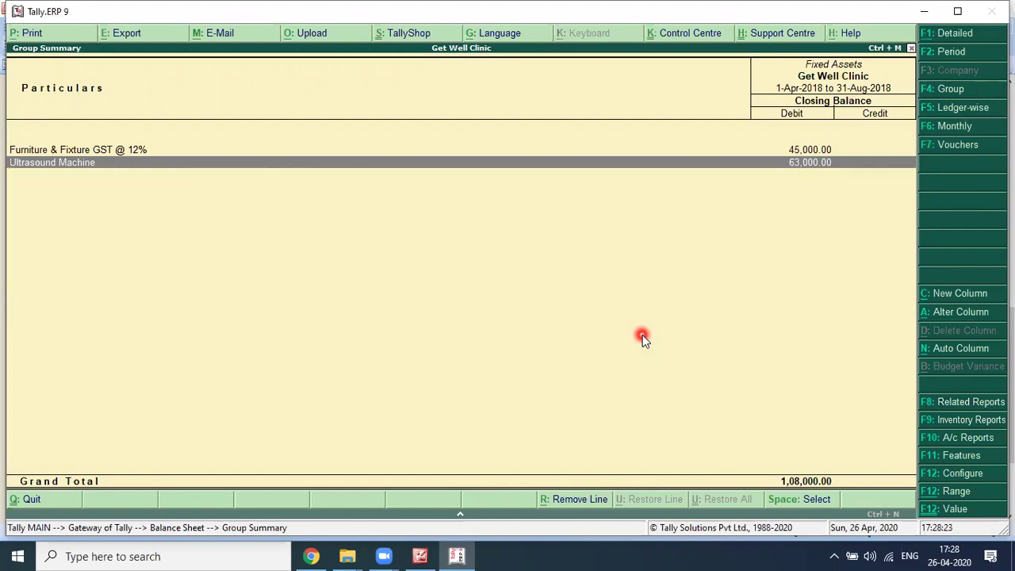
key(Escape)
Step: Drill through Current Liabilities and Duties & Taxes into CGST's August vouchers
key(Left)
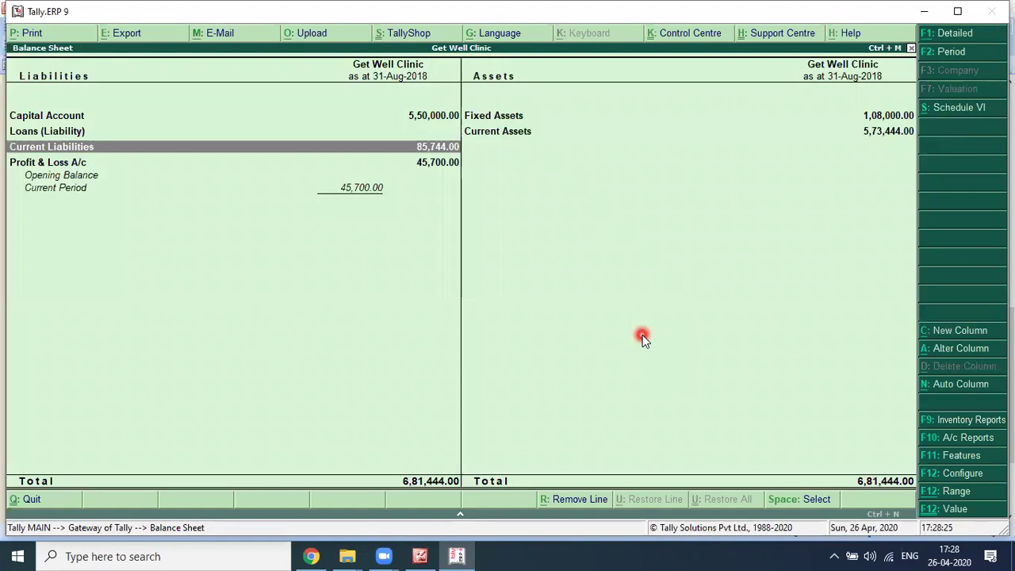
key(Up)
key(Down)
key(Return)
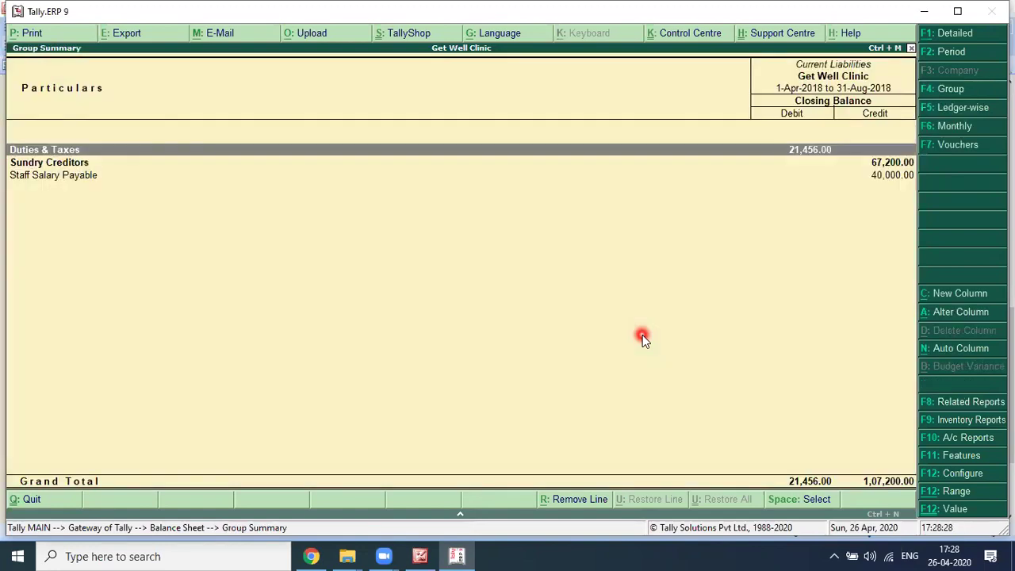
key(Return)
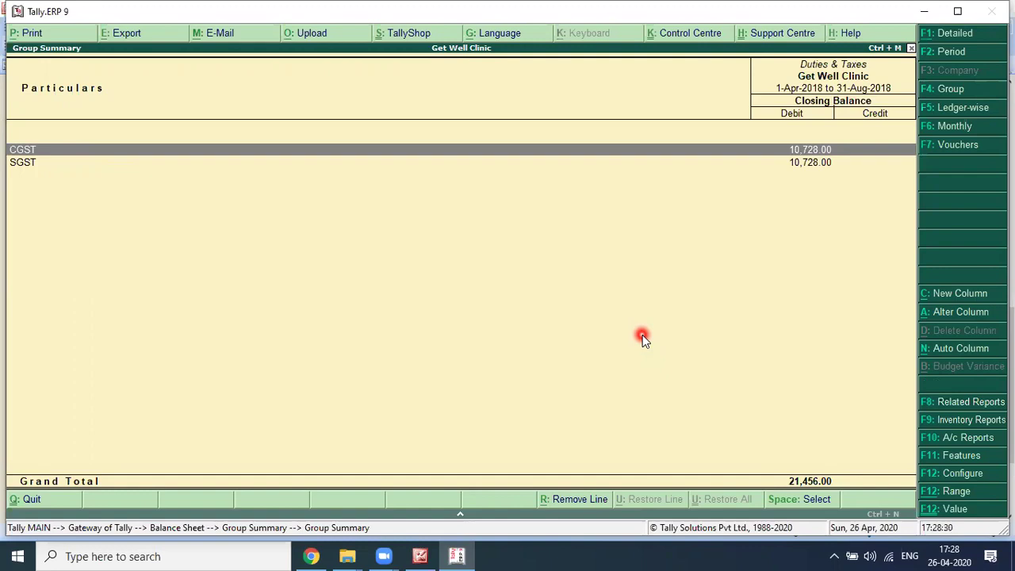
key(Return)
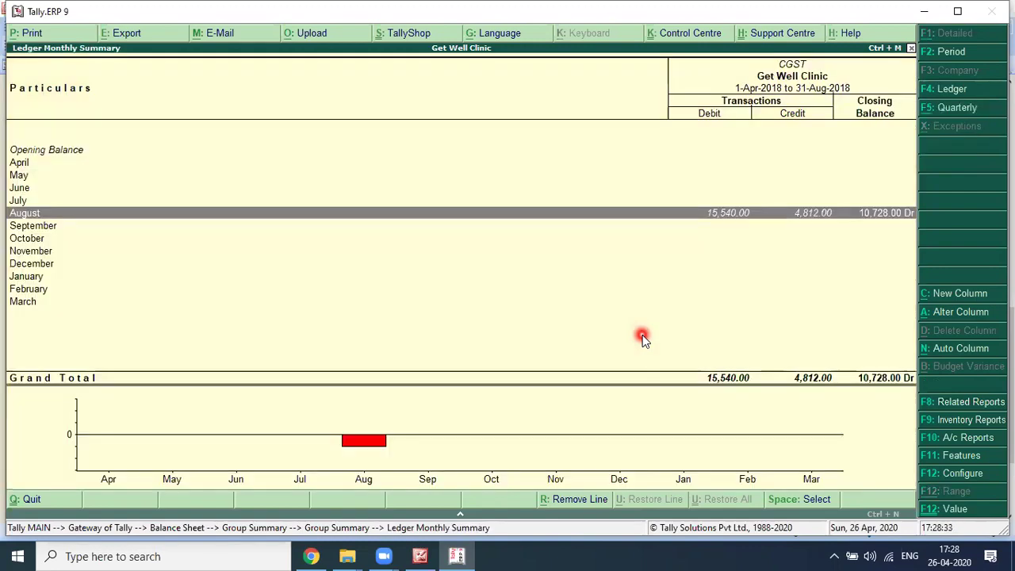
key(Escape)
key(Return)
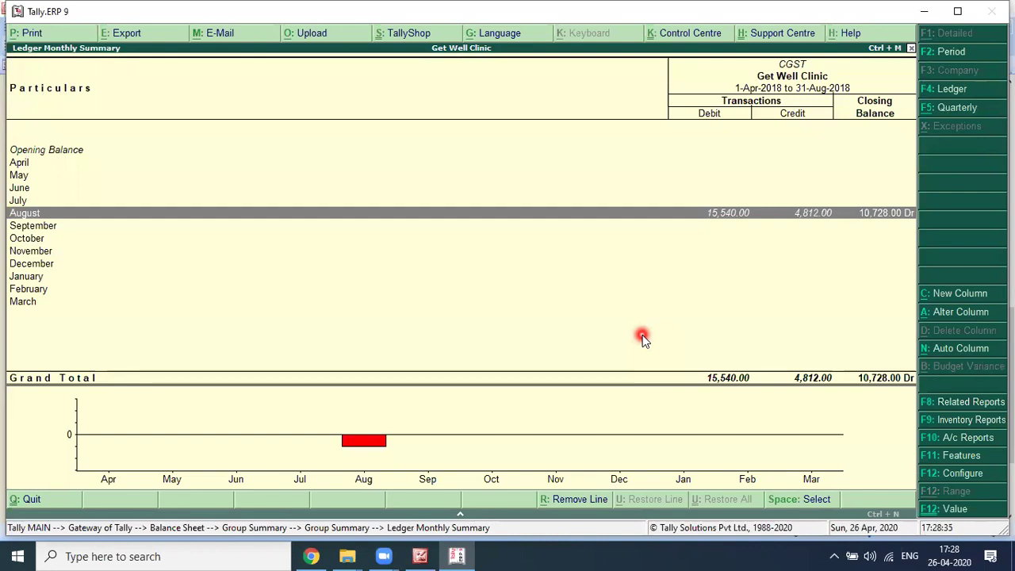
key(Return)
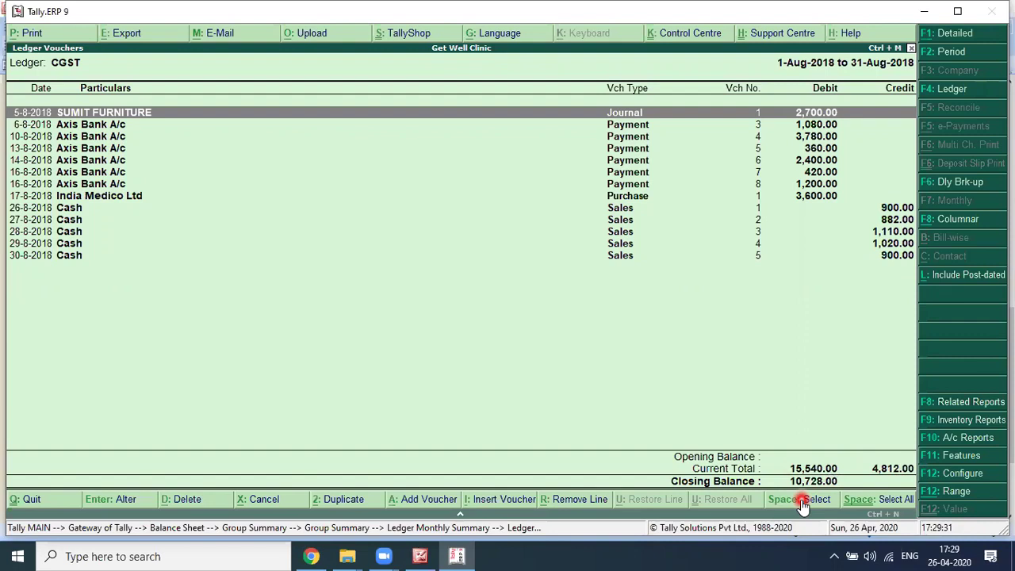
key(Escape)
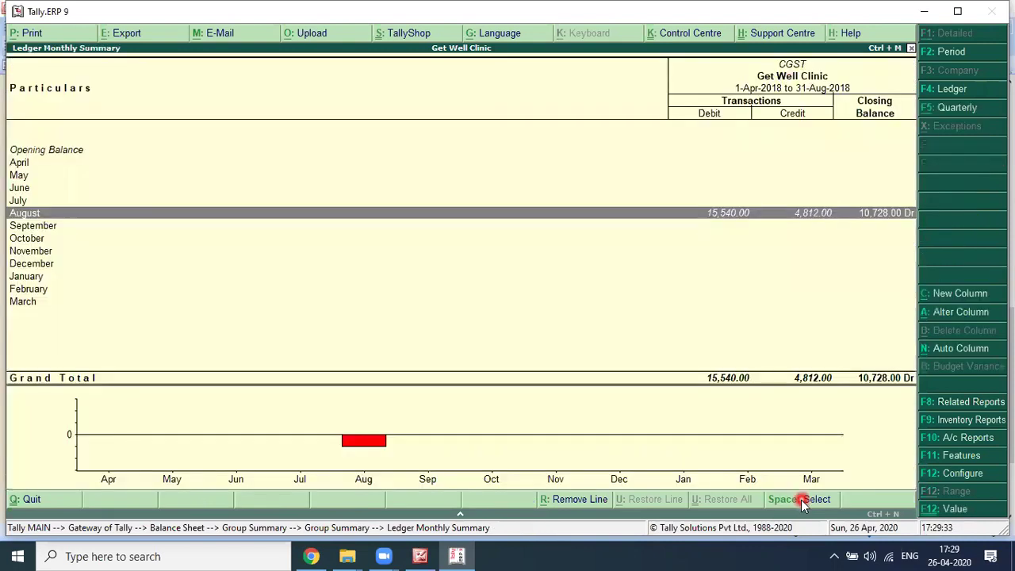
key(Escape)
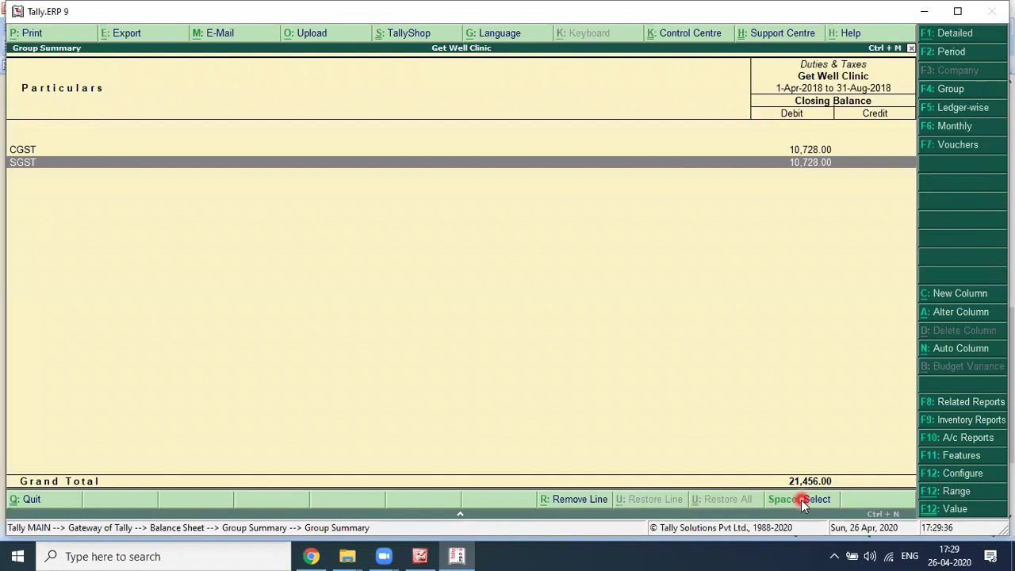
key(Escape)
Step: Review Sundry Creditors (India Medico Ltd) and Staff Salary Payable, then return to the Balance Sheet
key(Down)
key(Return)
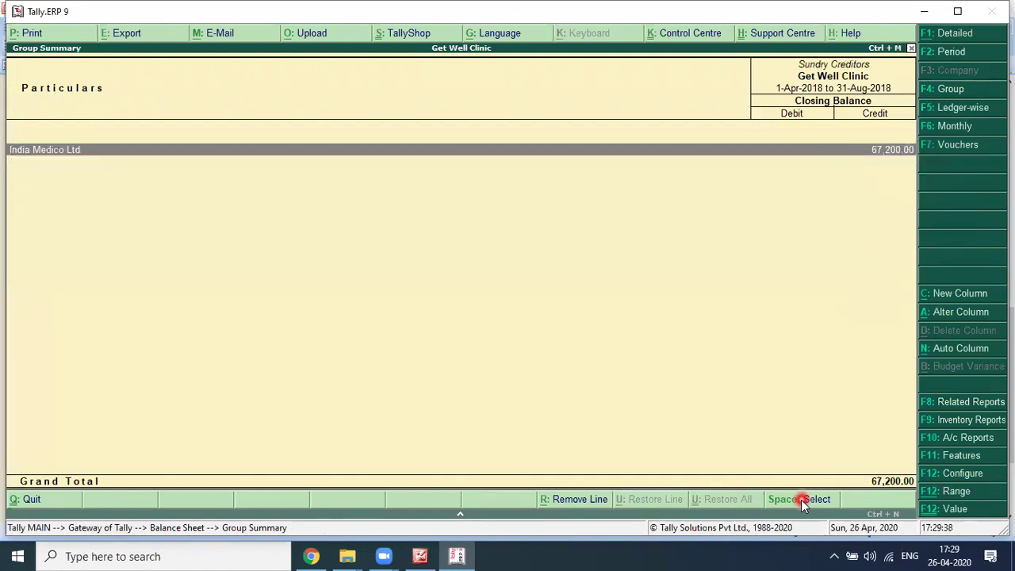
key(Return)
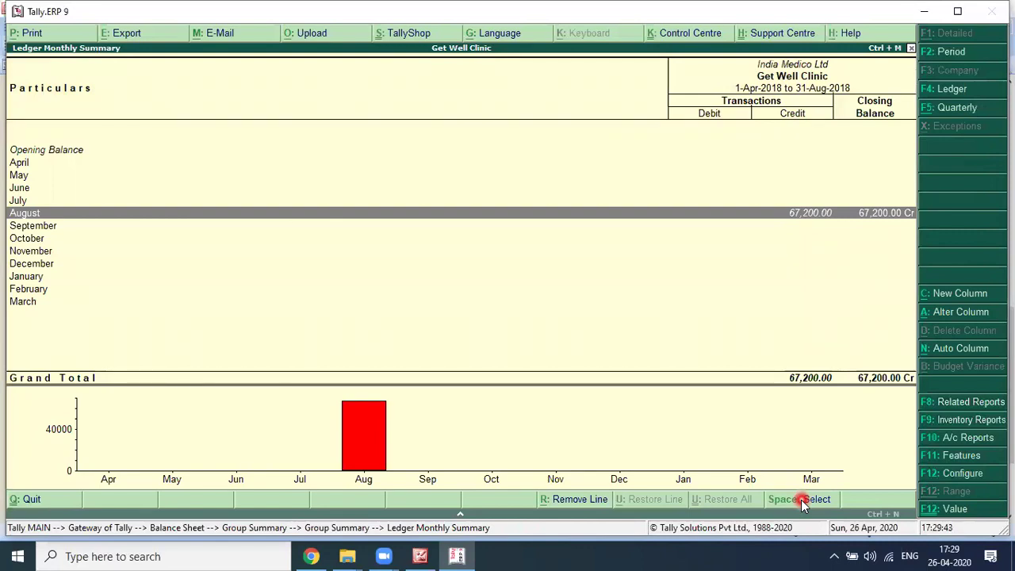
key(Escape)
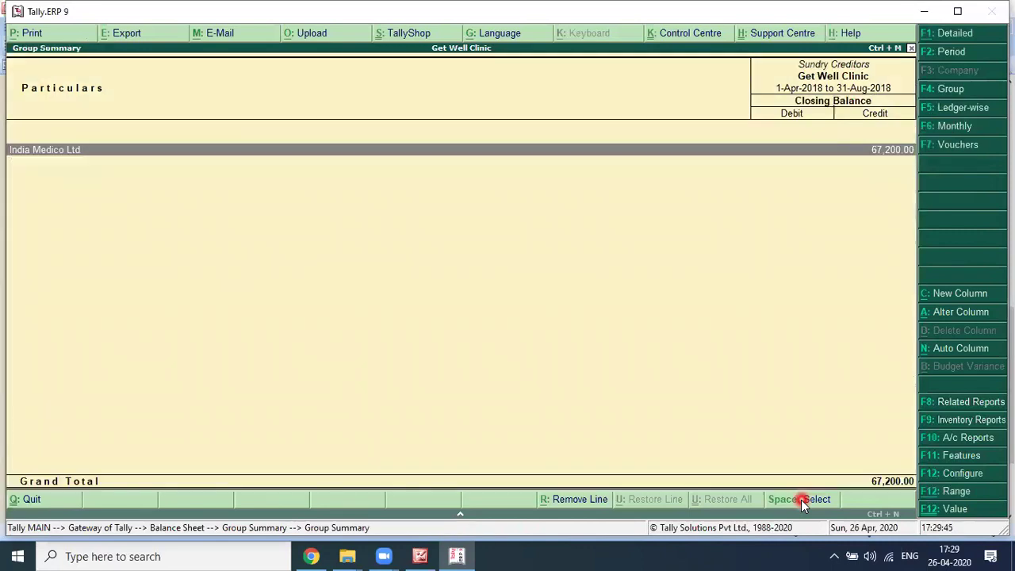
key(Escape)
key(Return)
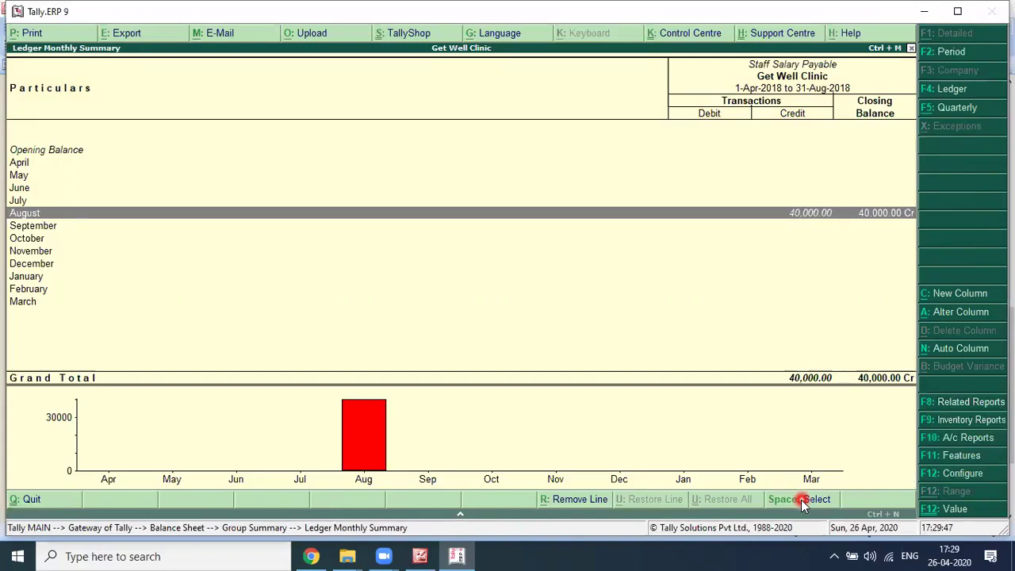
key(Escape)
key(Up)
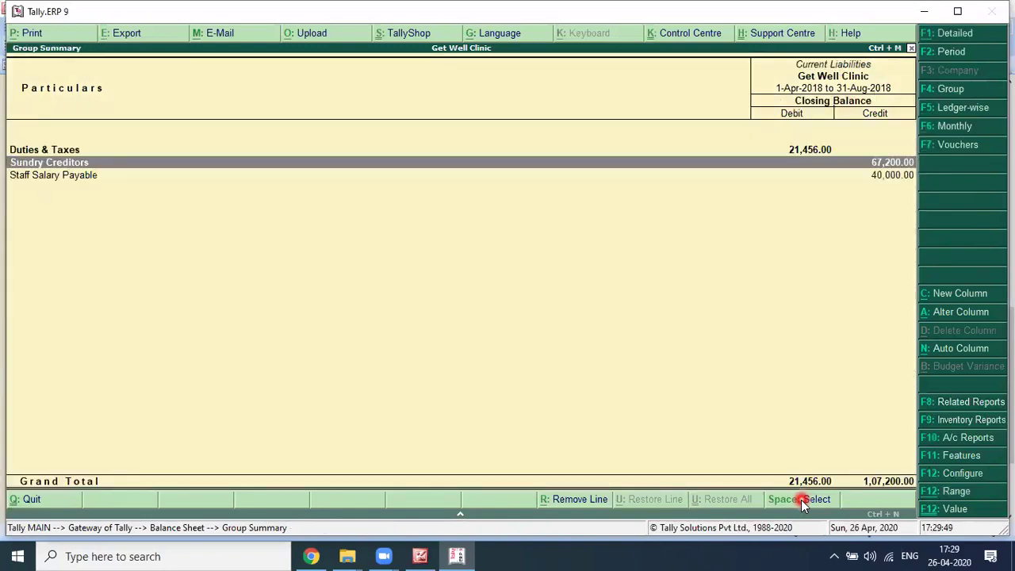
key(shift+Return)
key(Down)
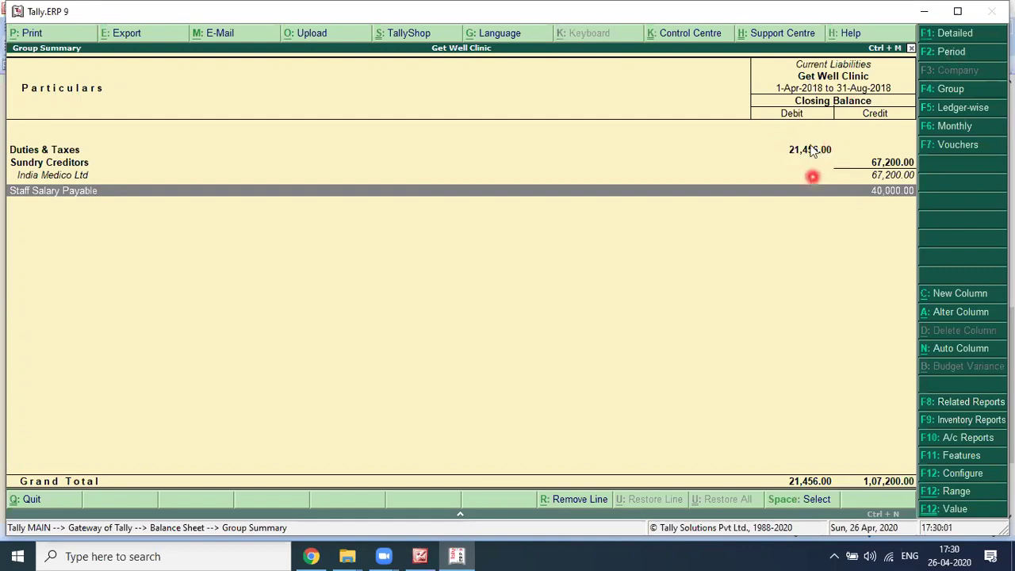
key(Escape)
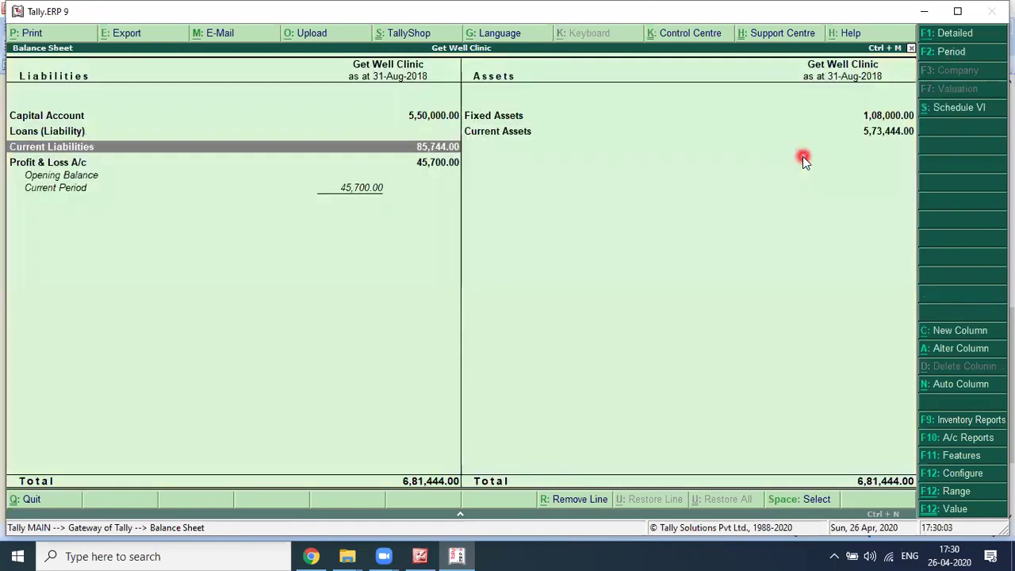
Step: Check the proprietor's capital ledger vouchers under Capital Account
key(Up)
key(Up)
key(Return)
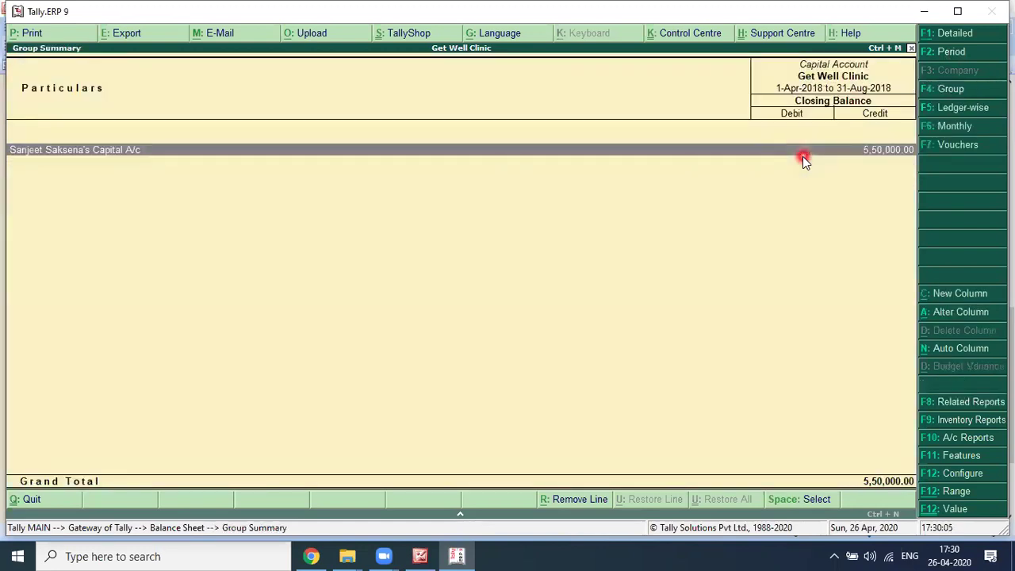
double_click(802, 156)
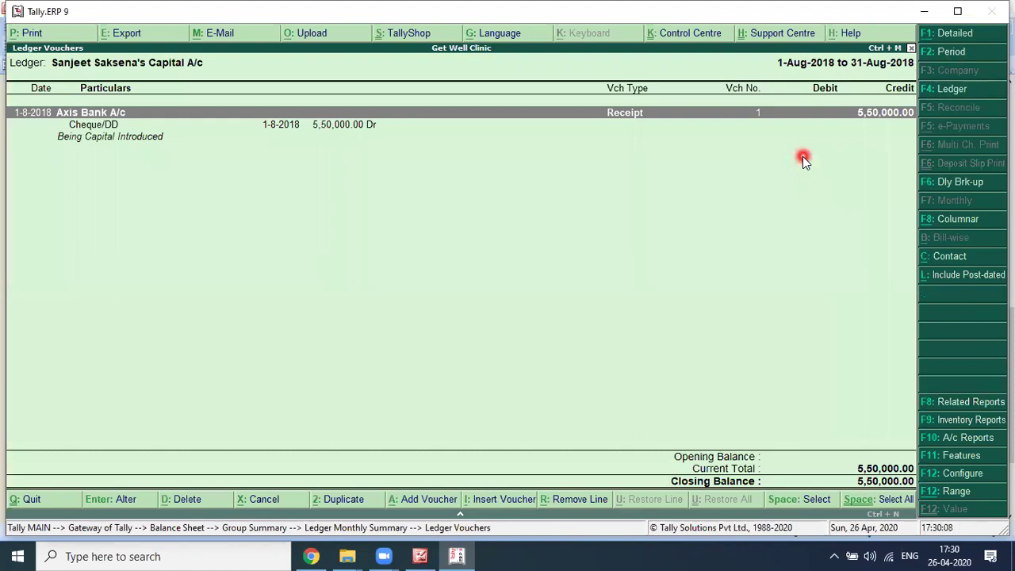
key(Escape)
key(Escape)
key(Escape)
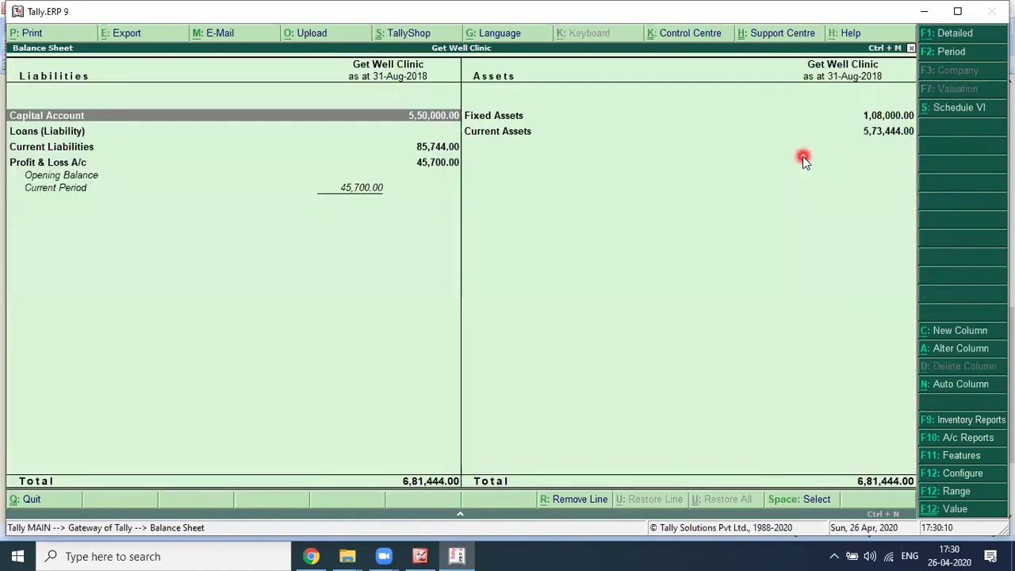
Step: Open Current Assets and review the Closing Stock and Cash ledger details
key(Right)
key(Down)
key(Return)
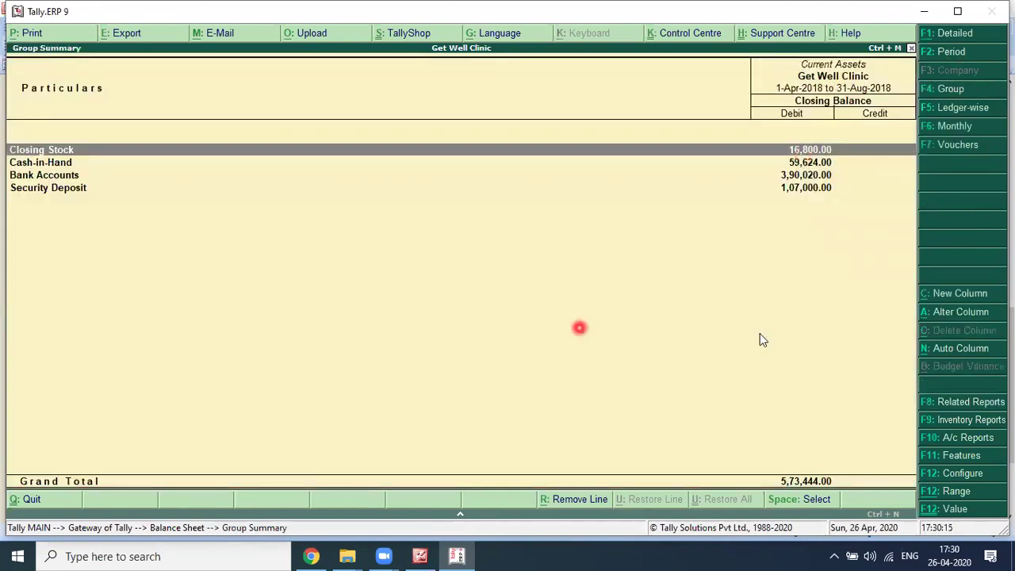
key(Return)
key(Escape)
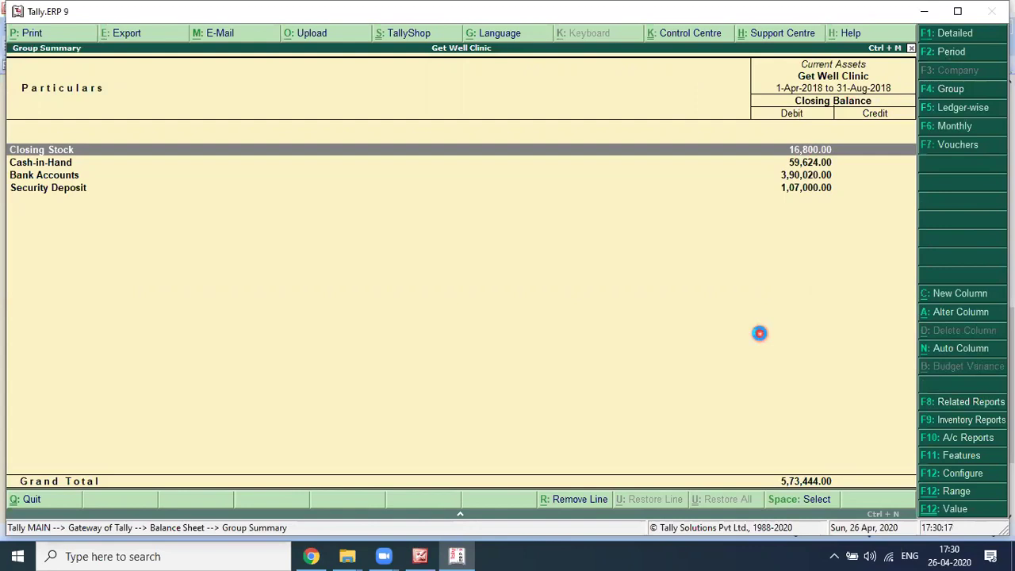
key(Down)
key(Return)
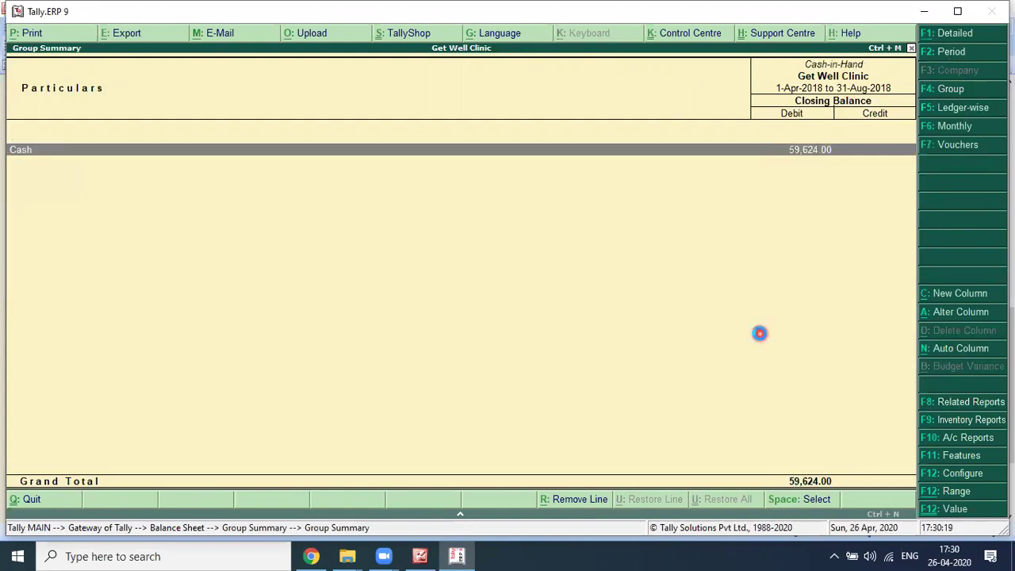
key(Return)
key(Return)
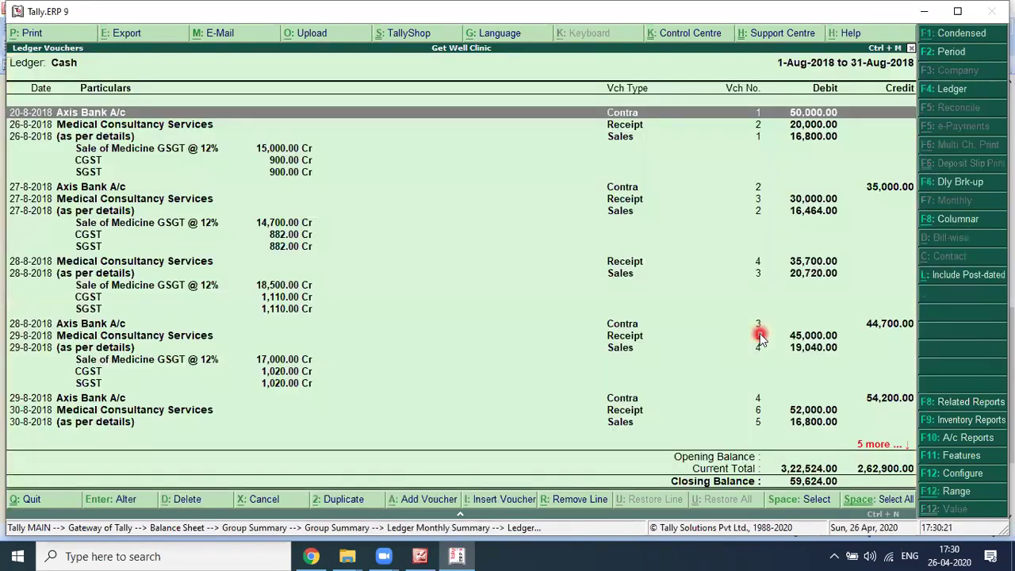
key(Escape)
key(Escape)
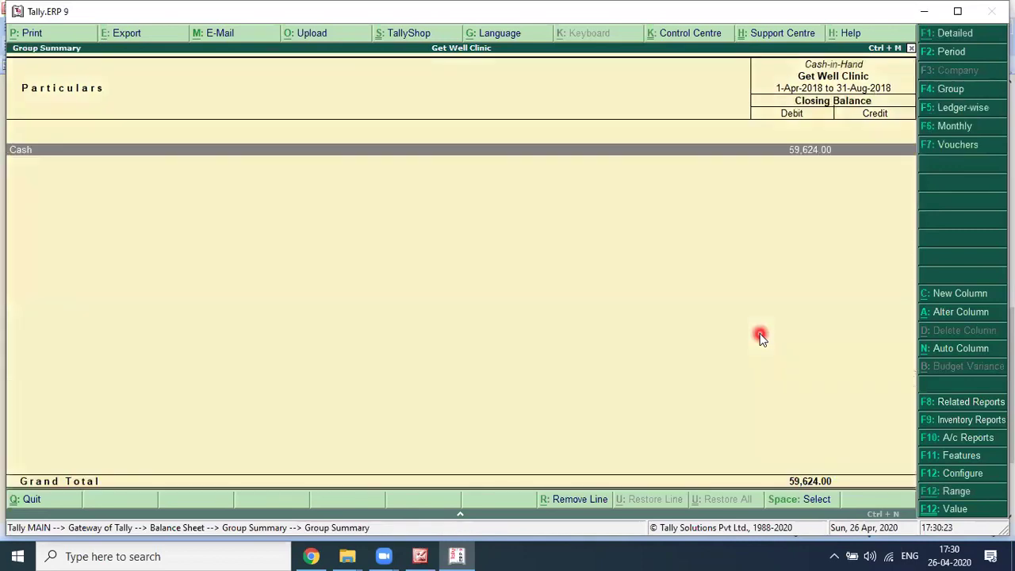
key(Escape)
Step: Check Bank Accounts and Security Deposit (Telephone), ending on Axis Bank A/c's August vouchers
key(Down)
key(Return)
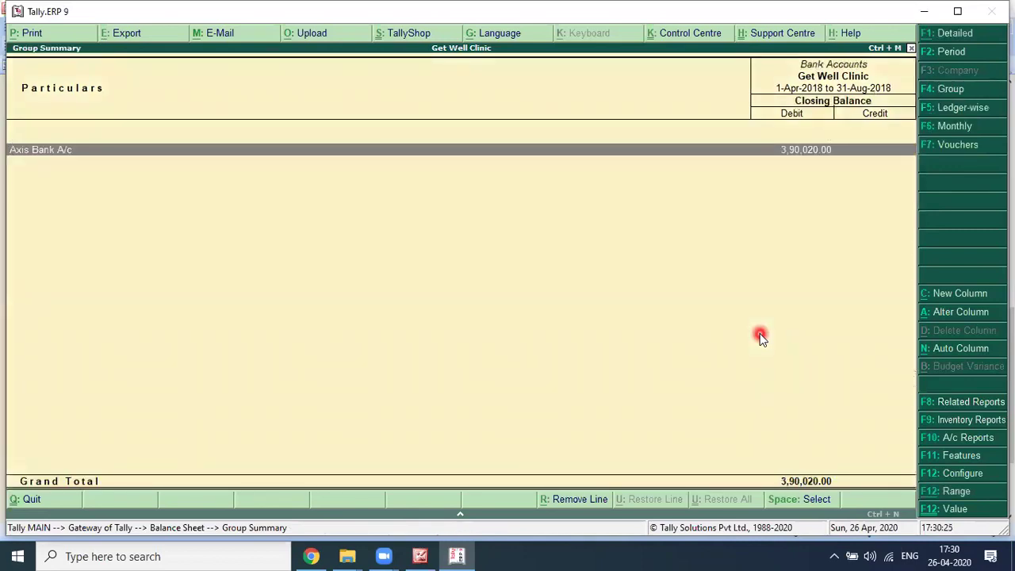
key(Escape)
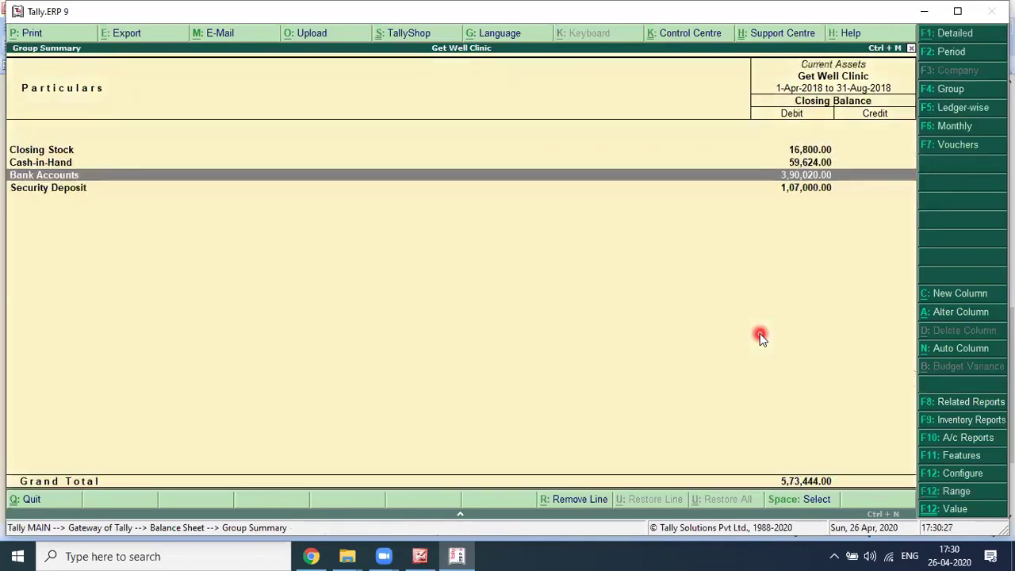
key(Down)
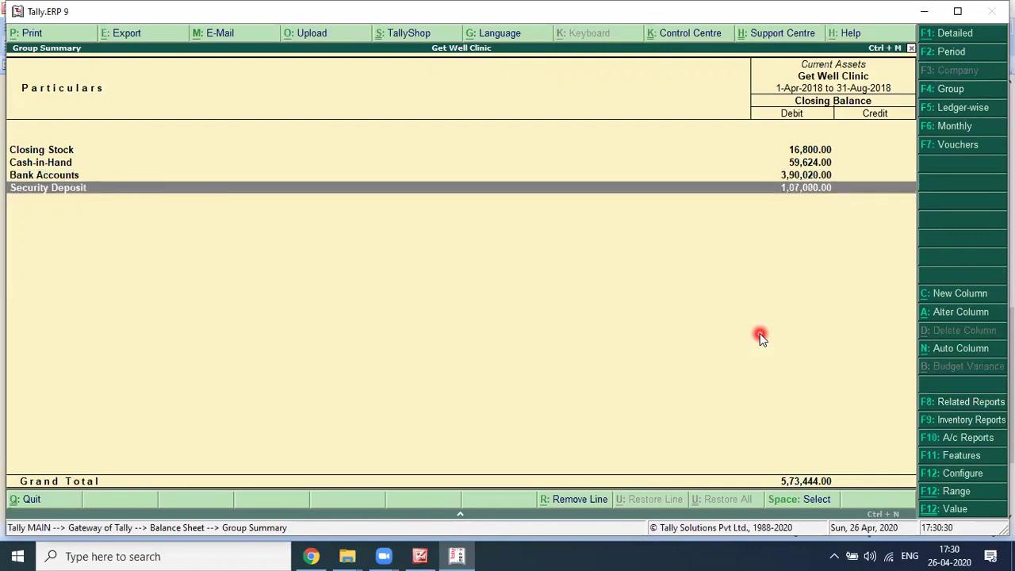
key(Return)
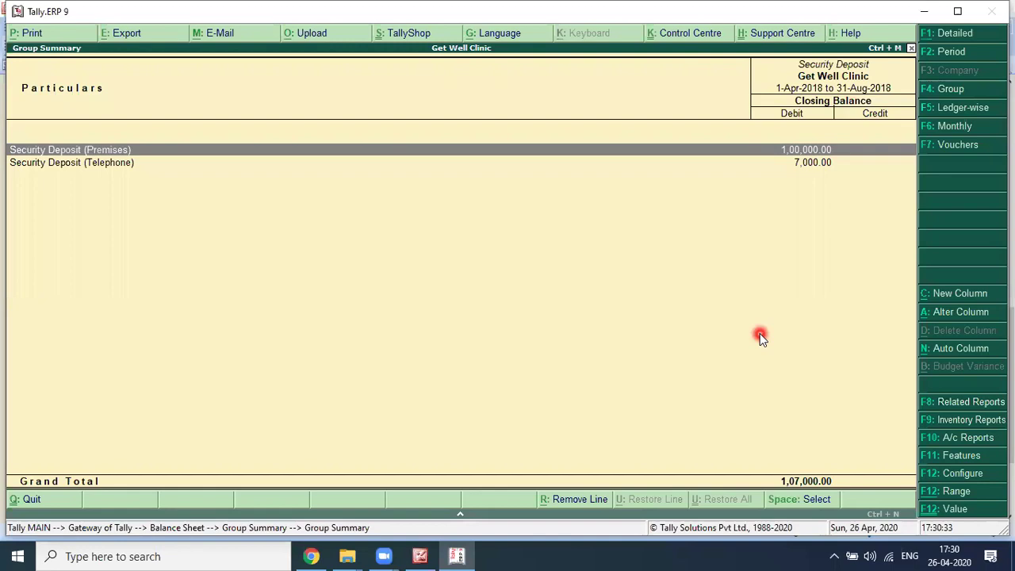
key(Down)
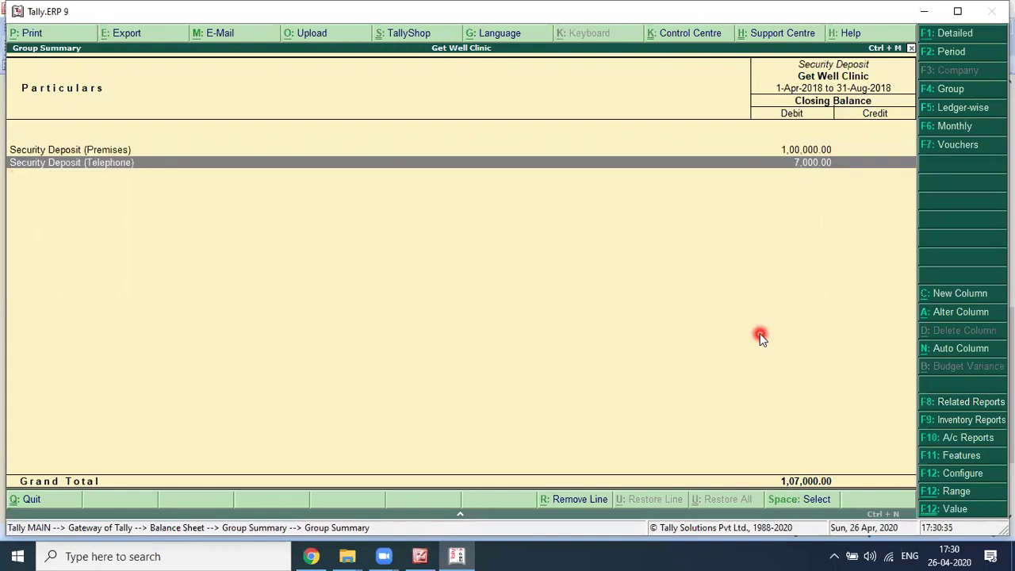
key(Escape)
key(Up)
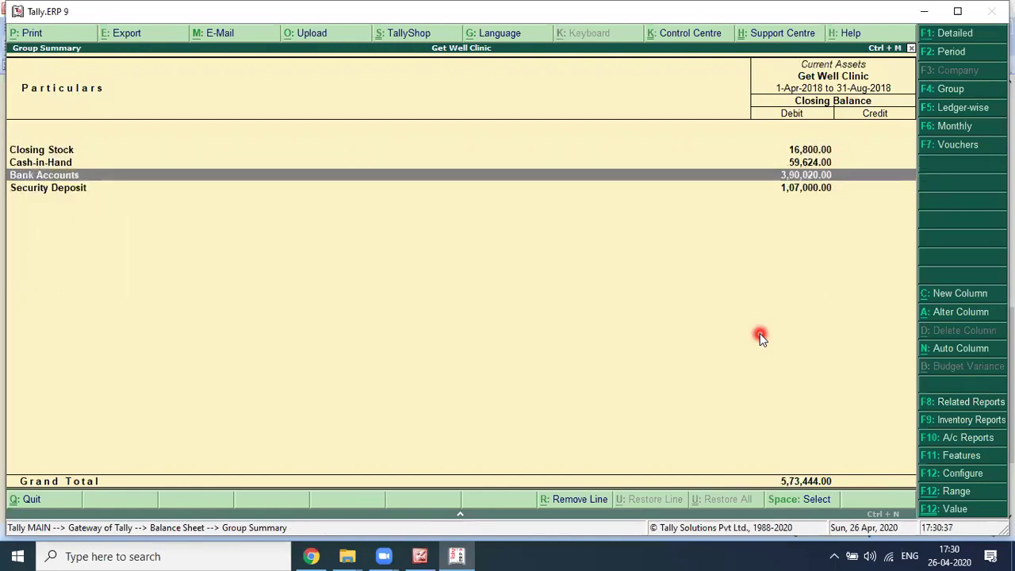
key(Return)
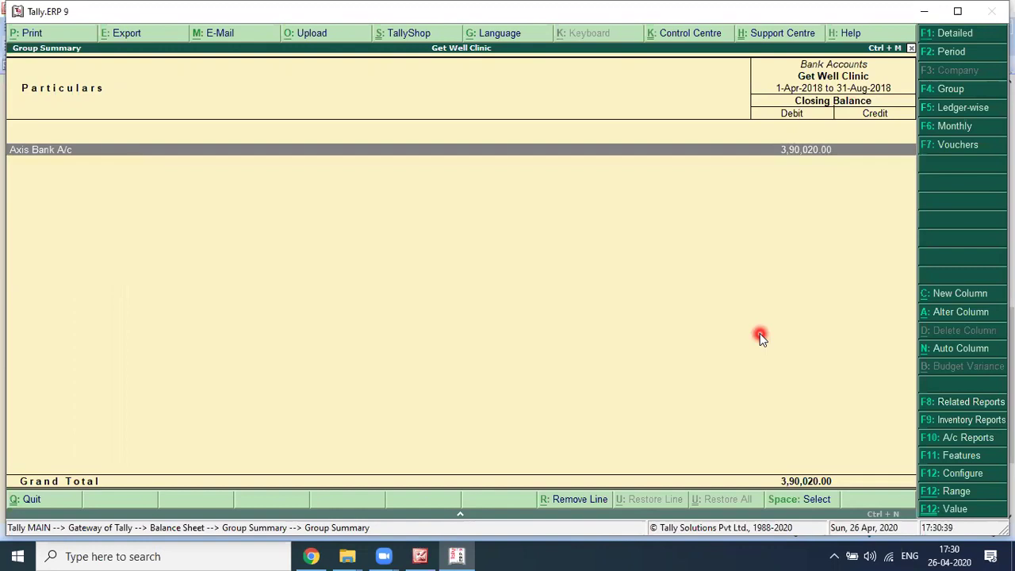
key(Escape)
key(Return)
key(Return)
key(Return)
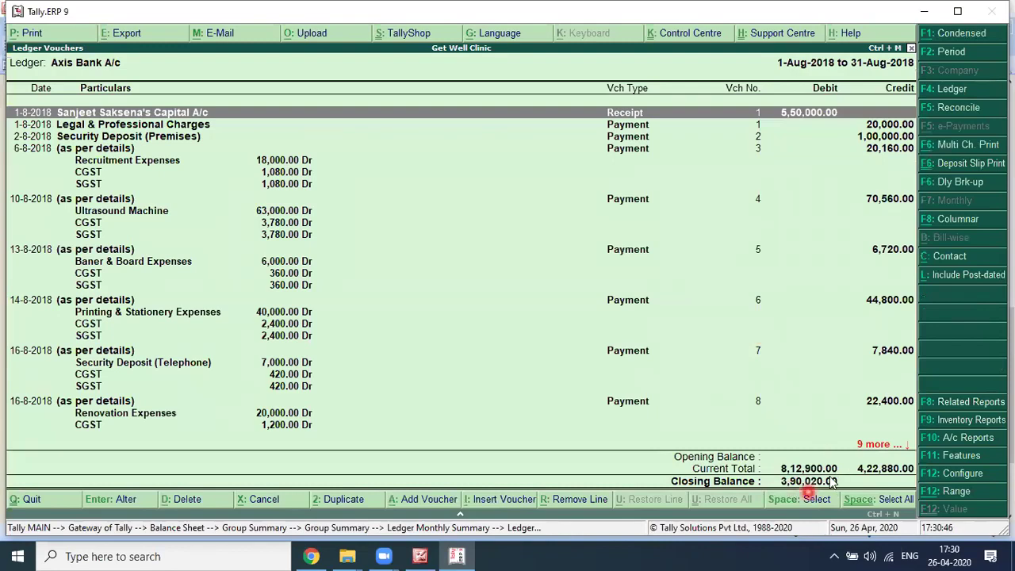
Step: Page through the scanned cheque and invoices to the August bank statement
key(alt+Tab)
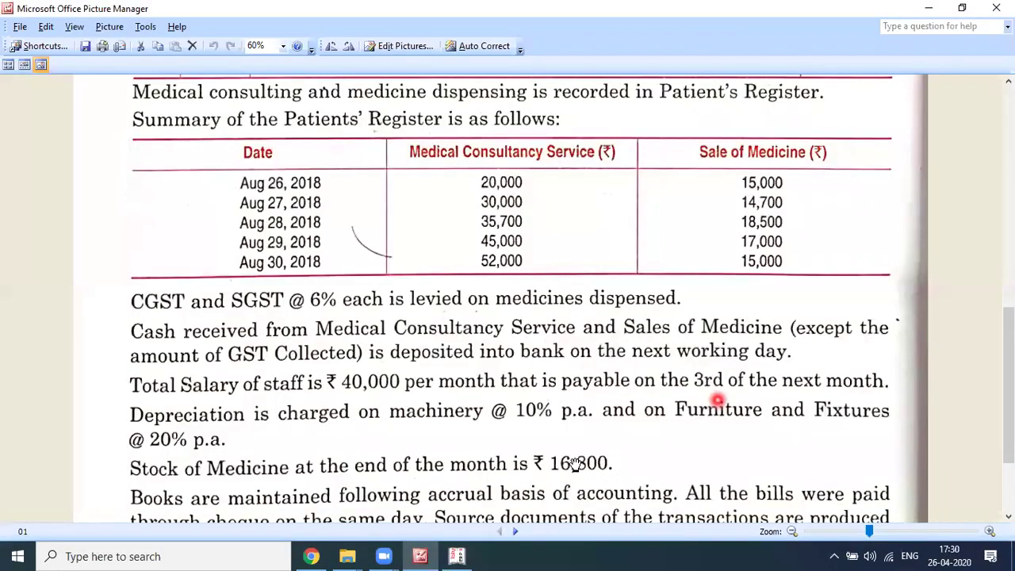
scroll(575, 463, down, 3)
click(515, 531)
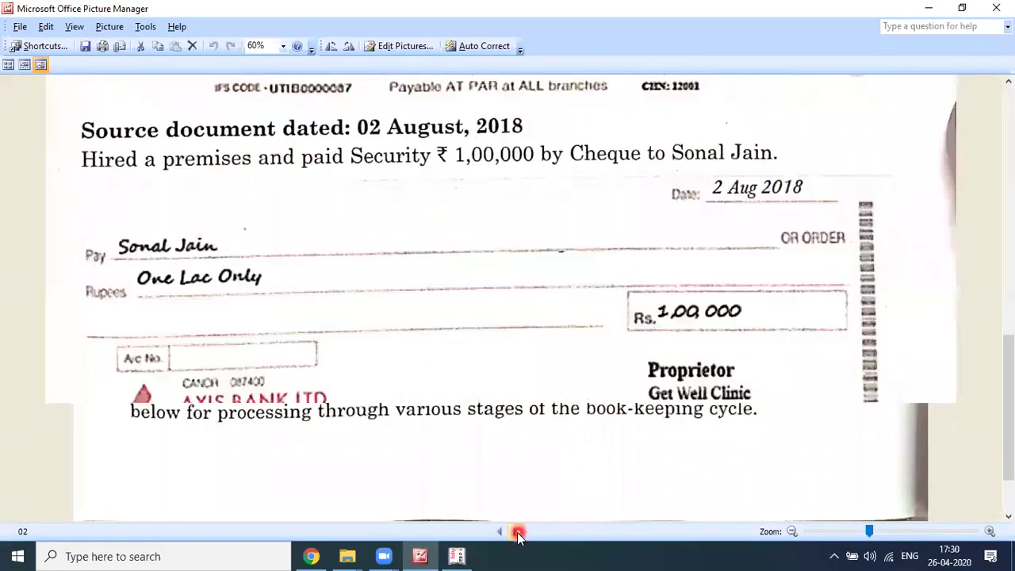
click(516, 531)
double_click(516, 532)
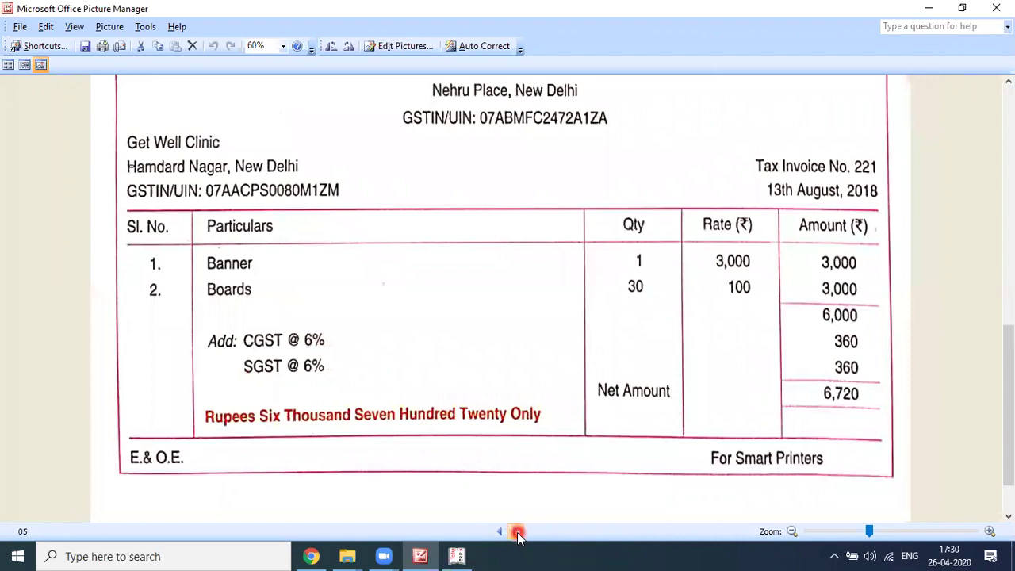
click(516, 532)
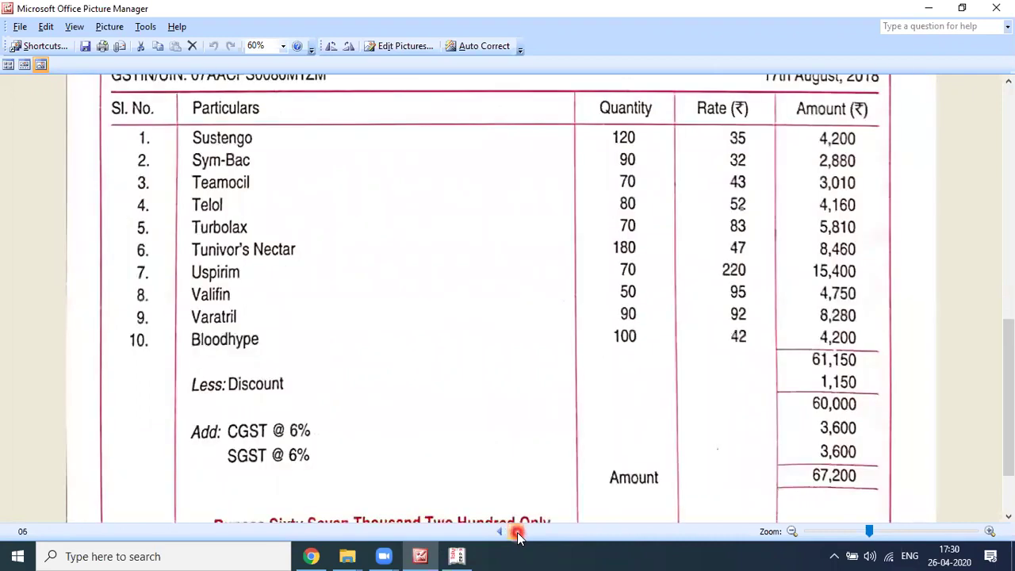
click(517, 532)
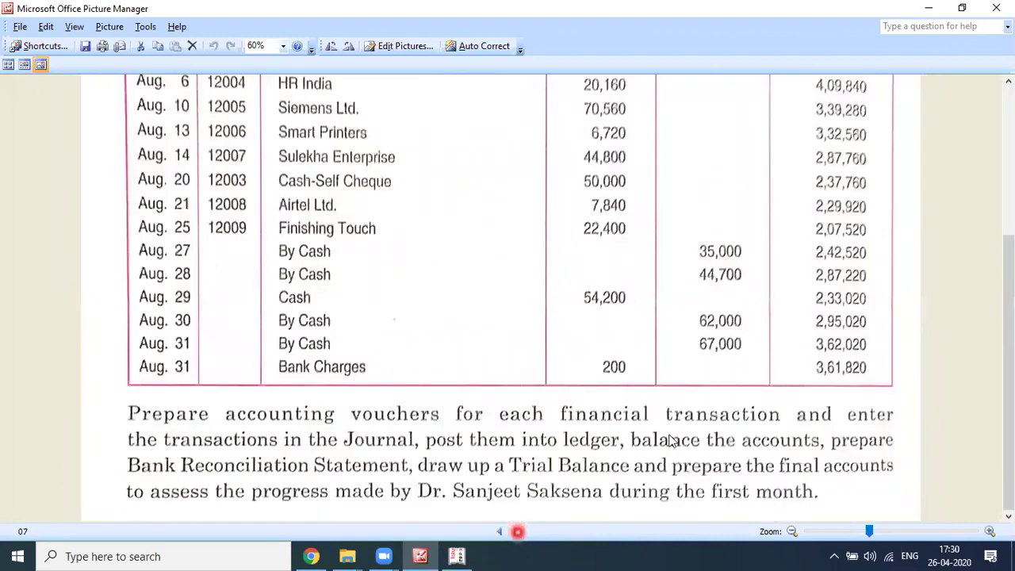
Step: Read through the bank statement ending at a 3,61,820 balance, then return to Tally
click(848, 389)
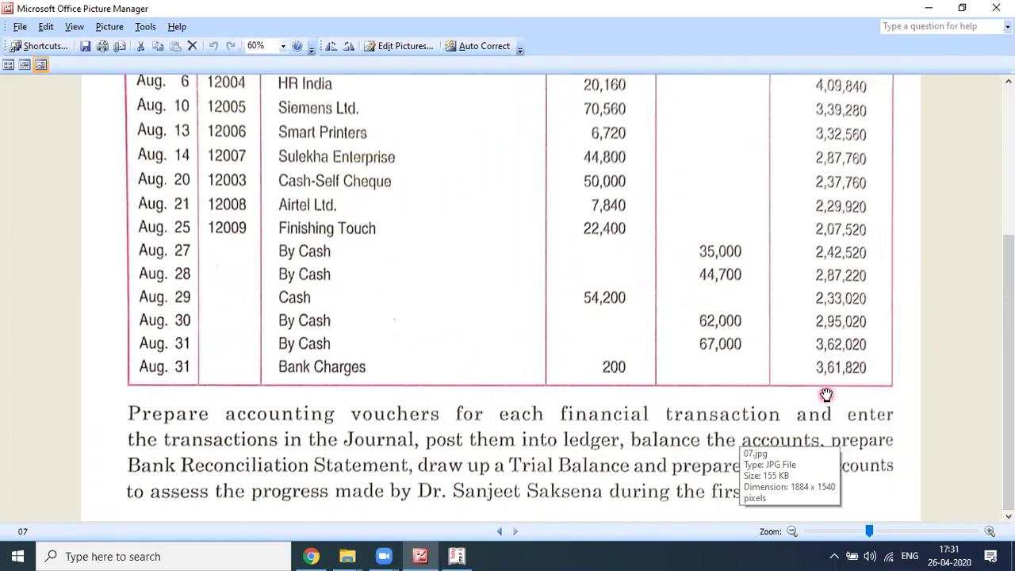
scroll(826, 394, up, 1)
scroll(826, 394, up, 2)
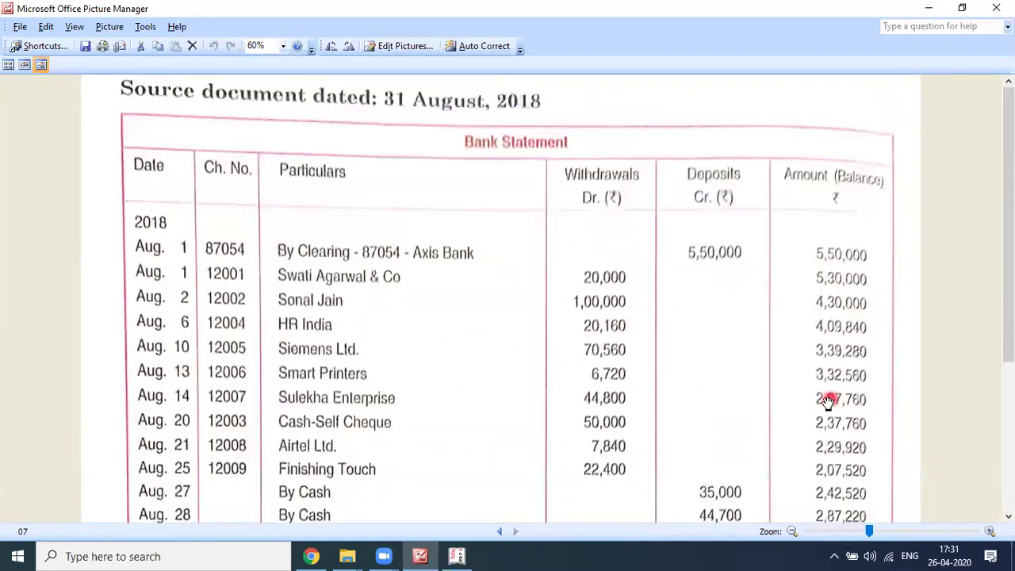
scroll(821, 392, down, 2)
scroll(886, 358, down, 1)
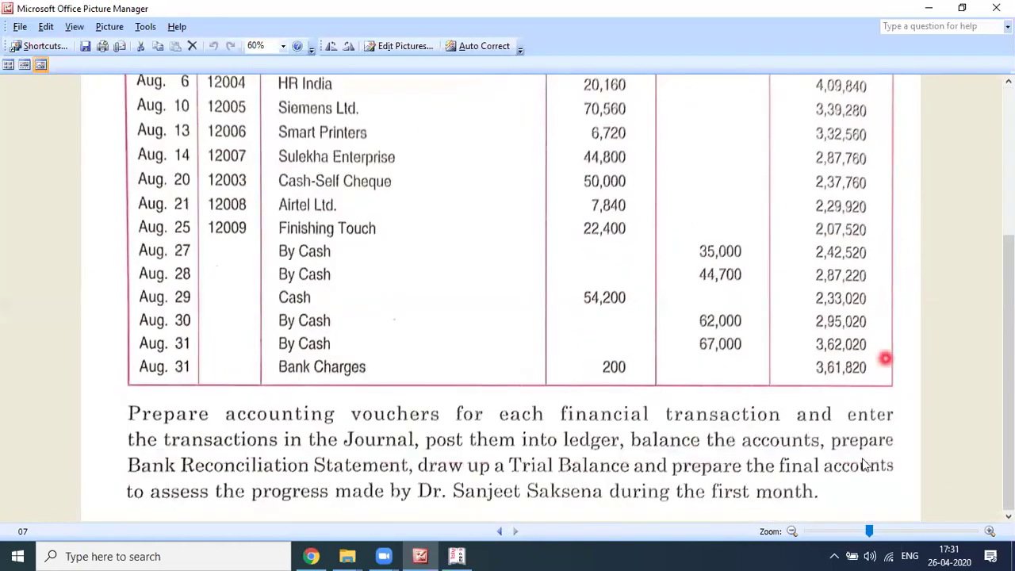
key(alt+Tab)
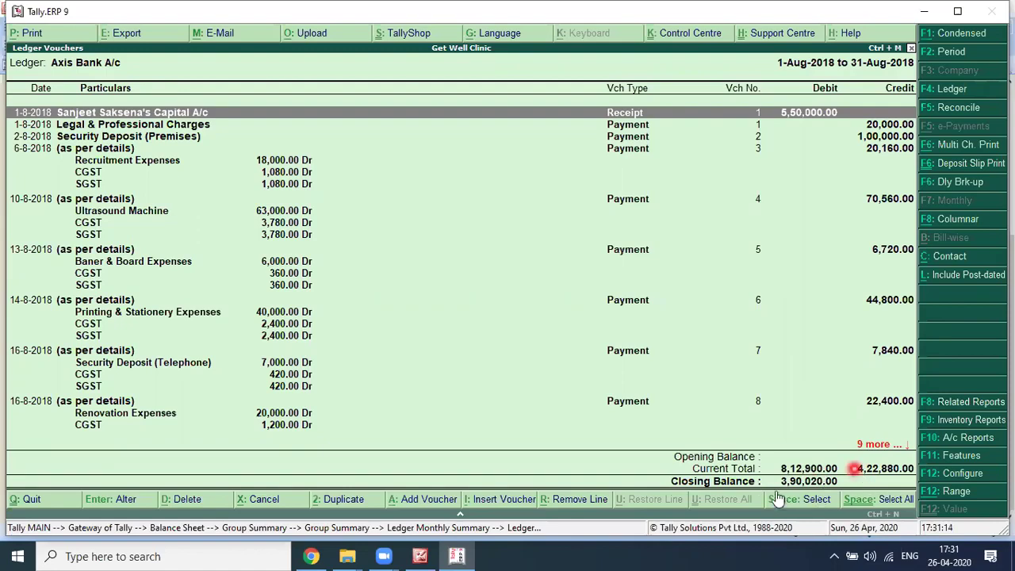
key(alt+Tab)
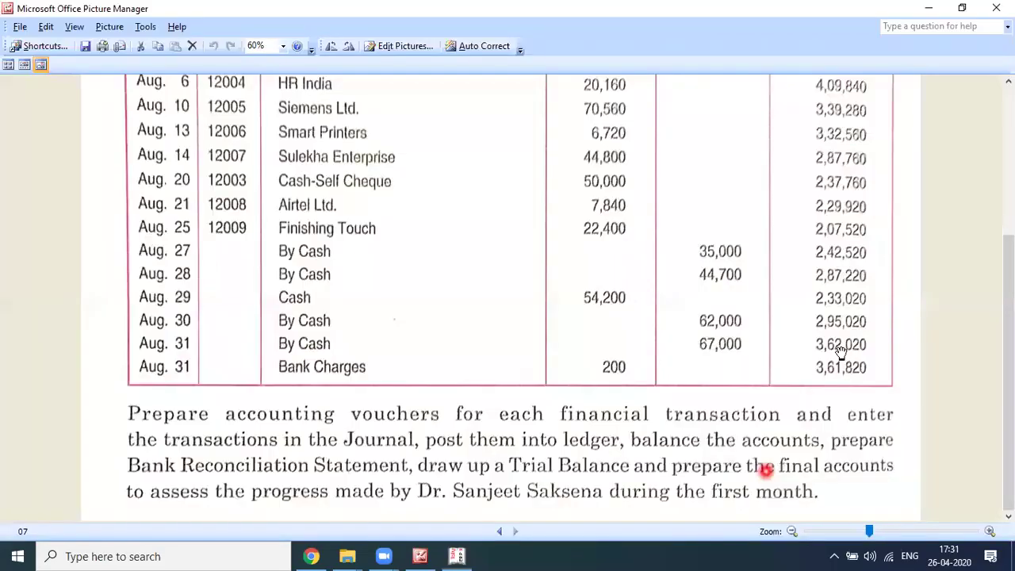
key(alt+Tab)
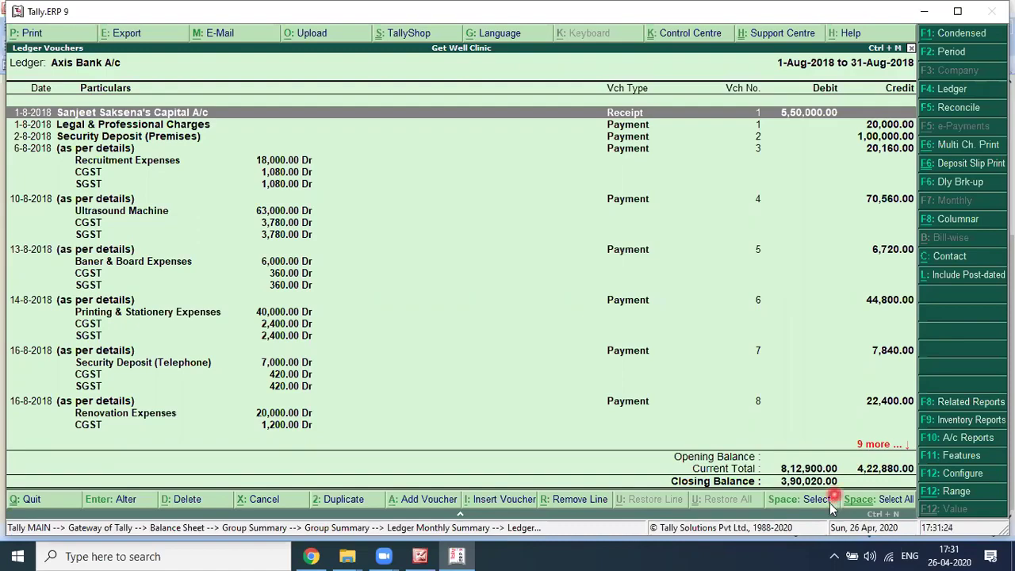
key(alt+Tab)
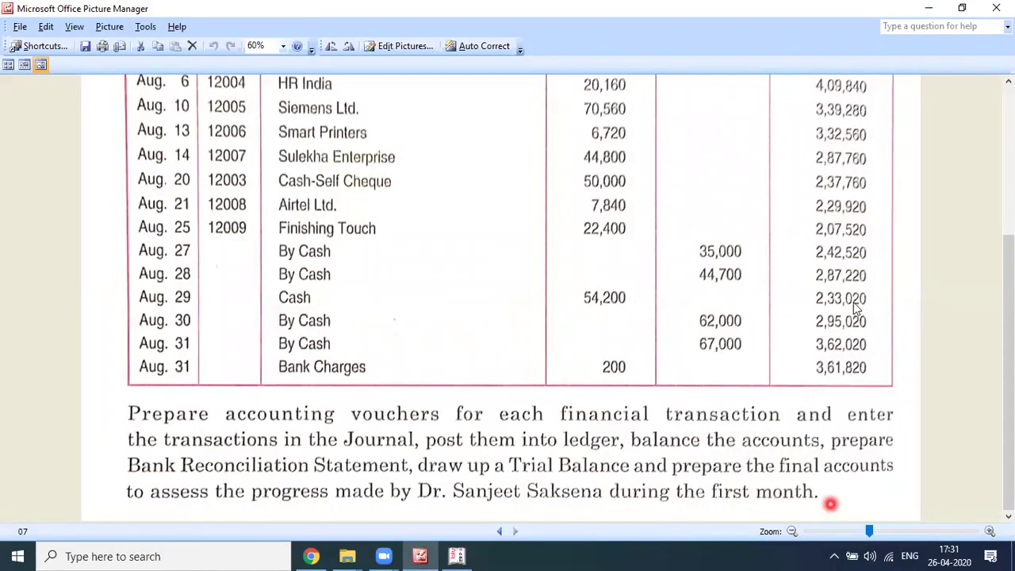
key(alt+Tab)
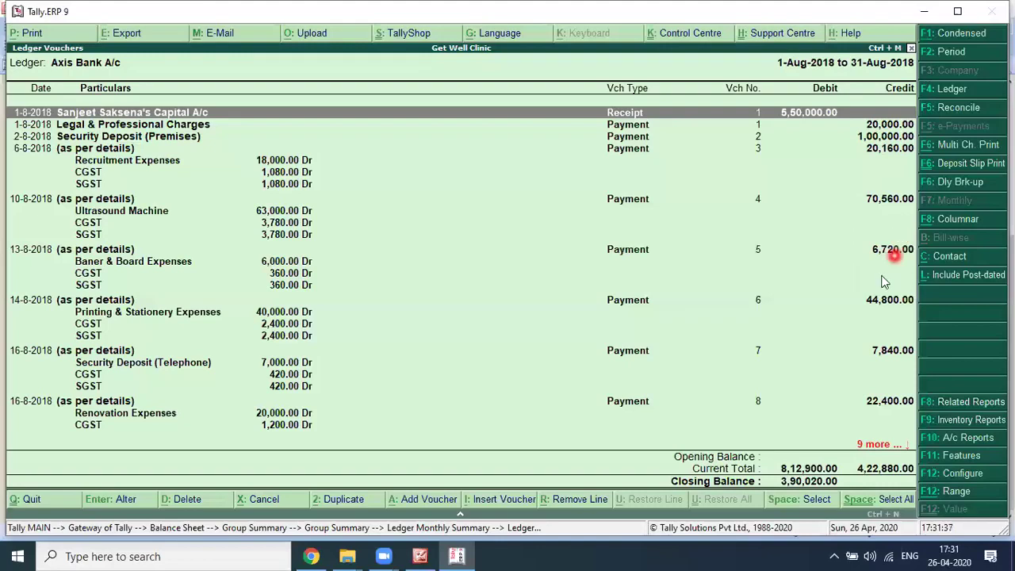
click(928, 113)
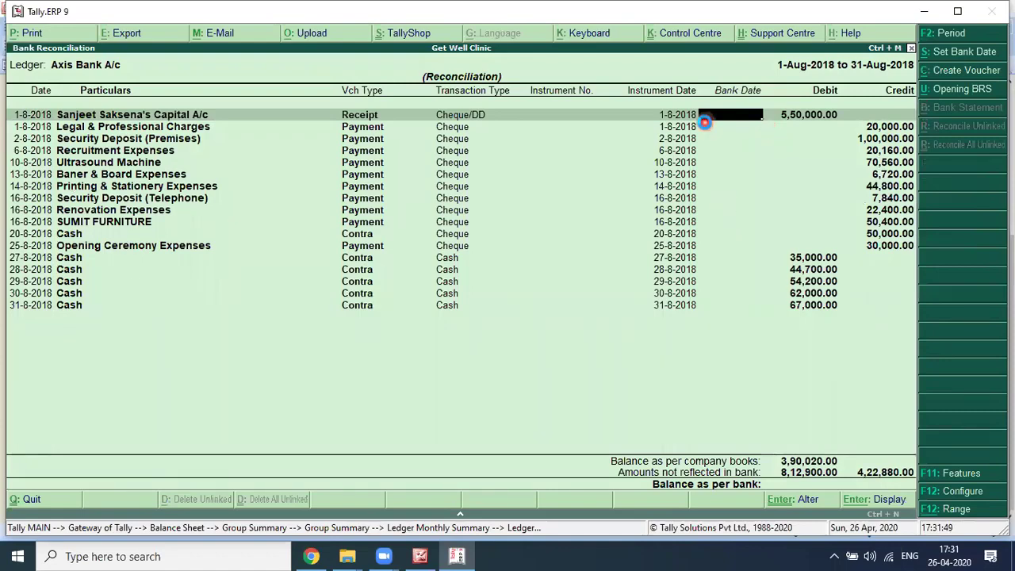
key(Escape)
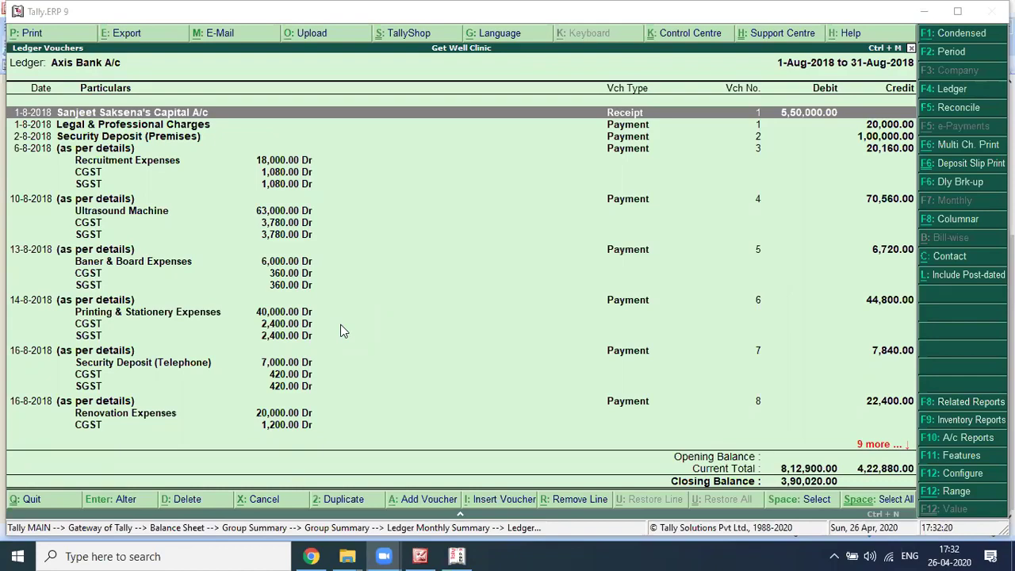
click(626, 359)
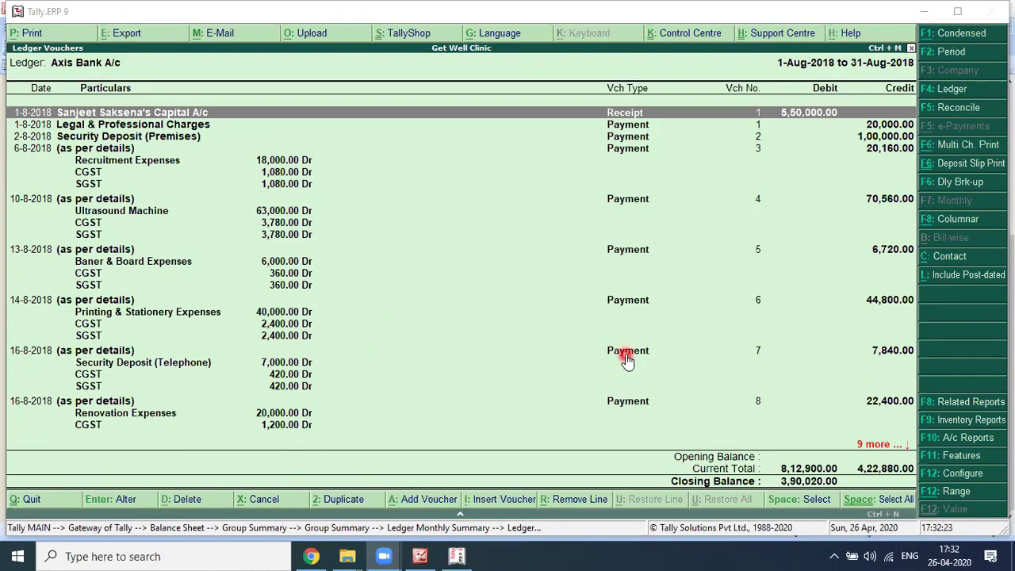